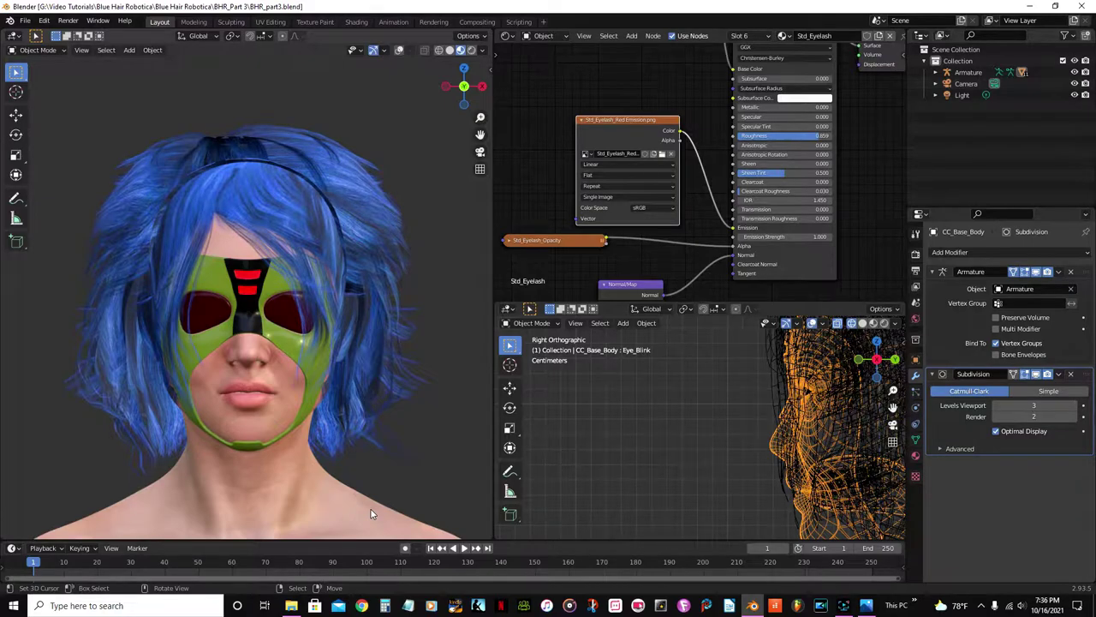
pyautogui.scroll(-5, 404, 331)
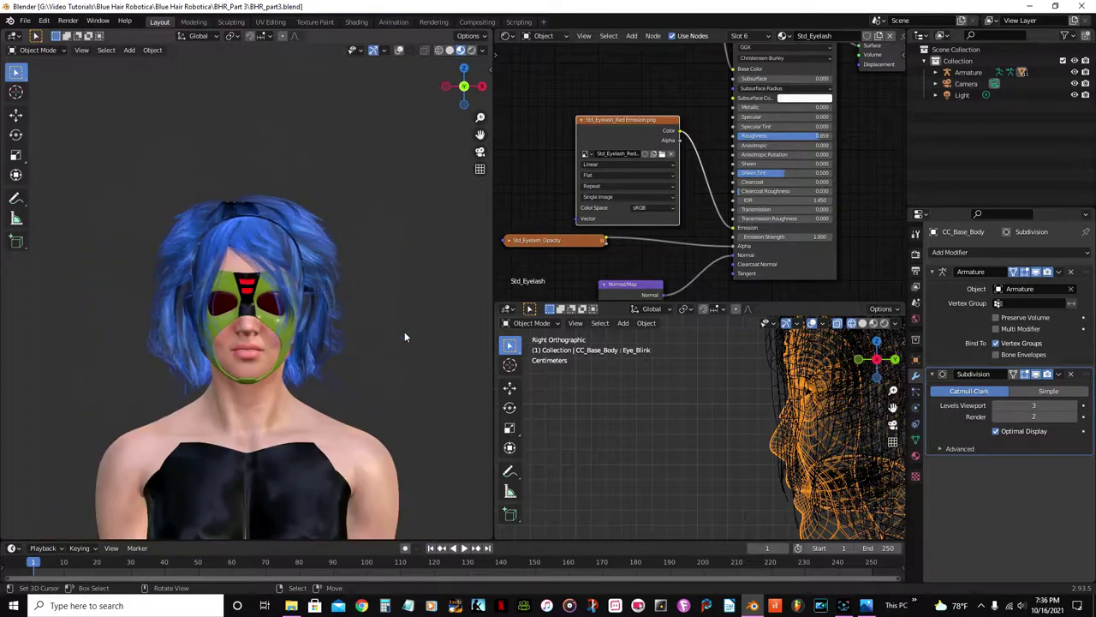
pyautogui.moveTo(361, 320); pyautogui.dragTo(377, 404, button='middle')
pyautogui.scroll(4, 248, 358)
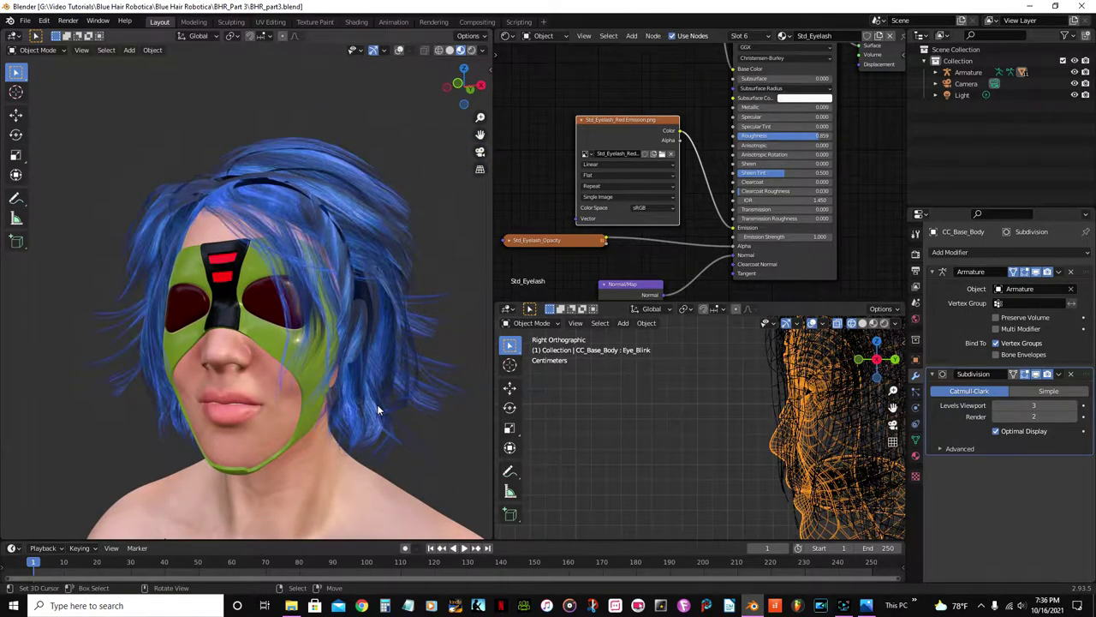
pyautogui.scroll(-3, 377, 404)
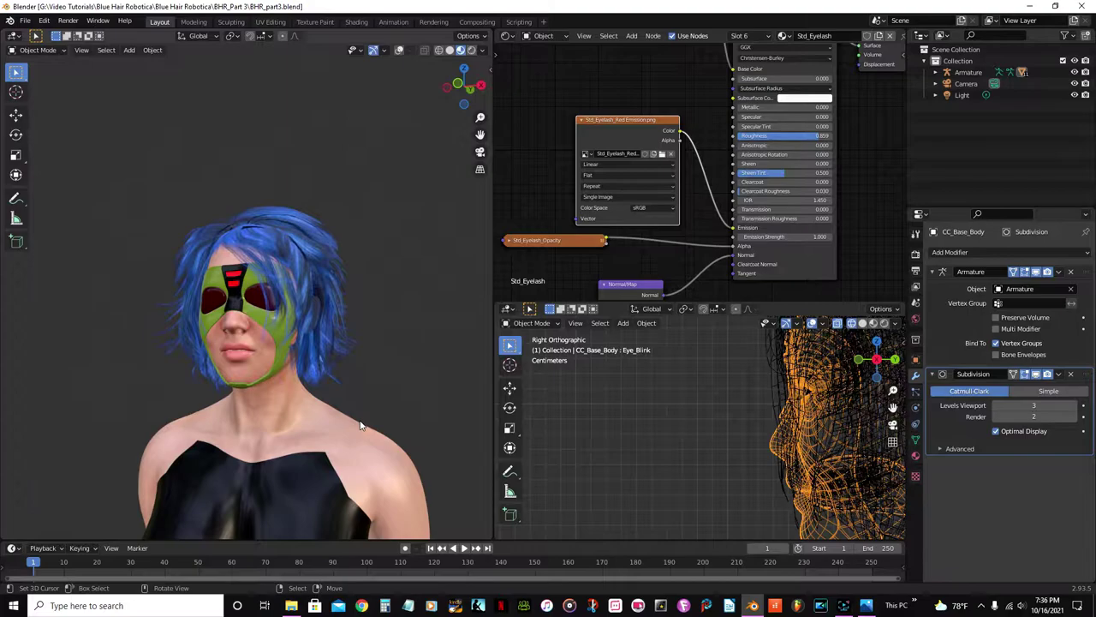
pyautogui.scroll(-6, 345, 425)
pyautogui.moveTo(312, 315)
pyautogui.mouseDown(button='middle')
pyautogui.moveTo(226, 331)
pyautogui.moveTo(304, 304)
pyautogui.mouseUp(button='middle')
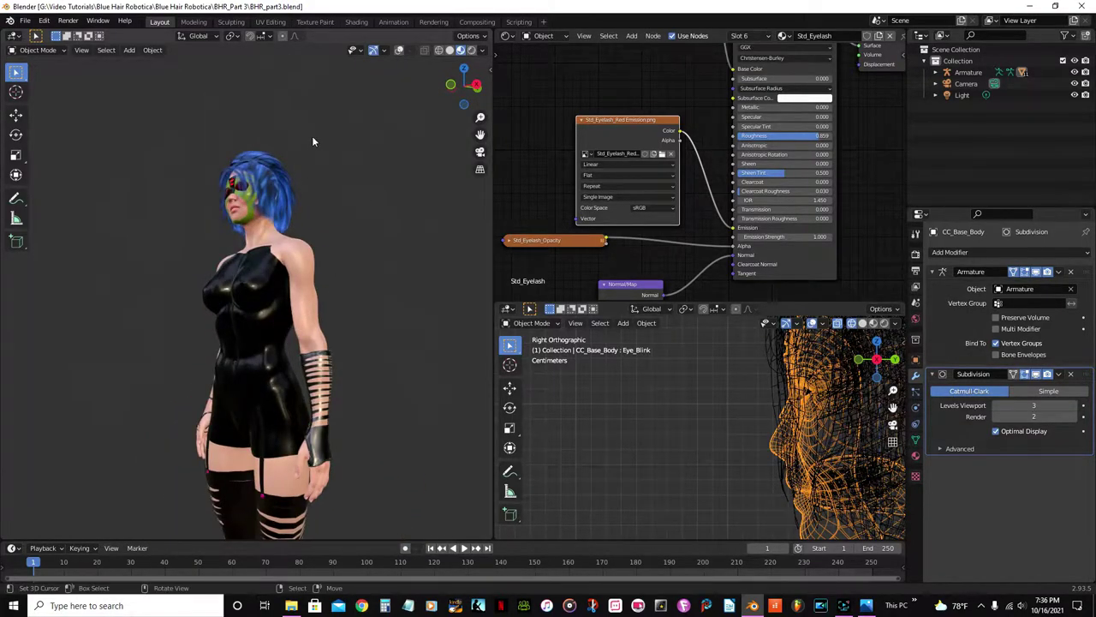
# Show the viewport overlays and select the character's armature by its root bone near the feet.
pyautogui.click(397, 52)
pyautogui.moveTo(300, 326); pyautogui.dragTo(250, 463, button='middle')
pyautogui.scroll(-5, 326, 332)
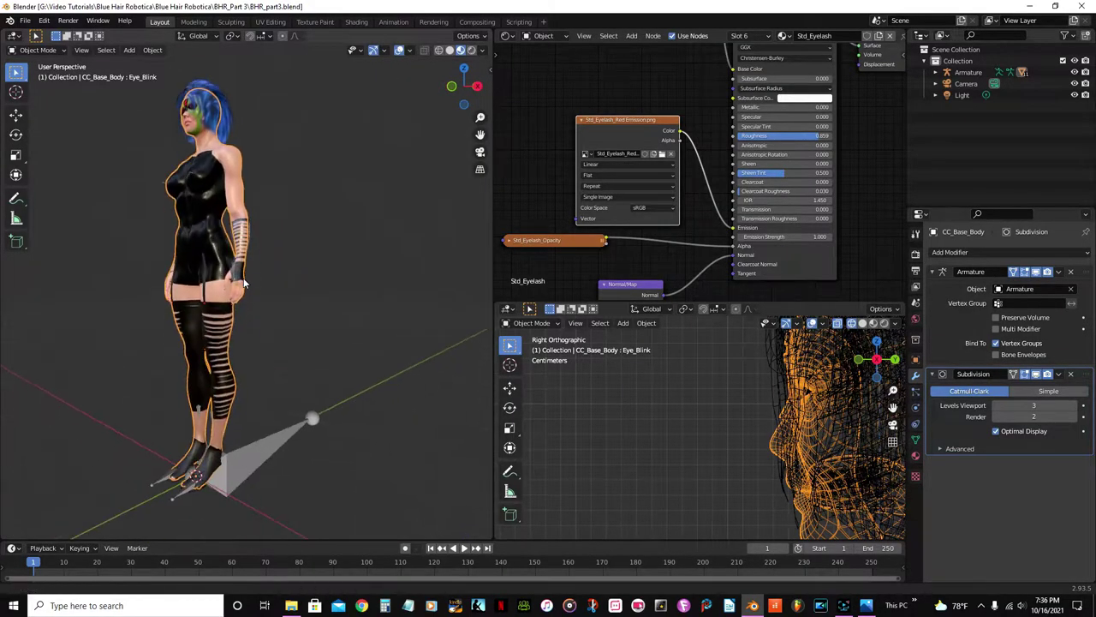
pyautogui.click(253, 458)
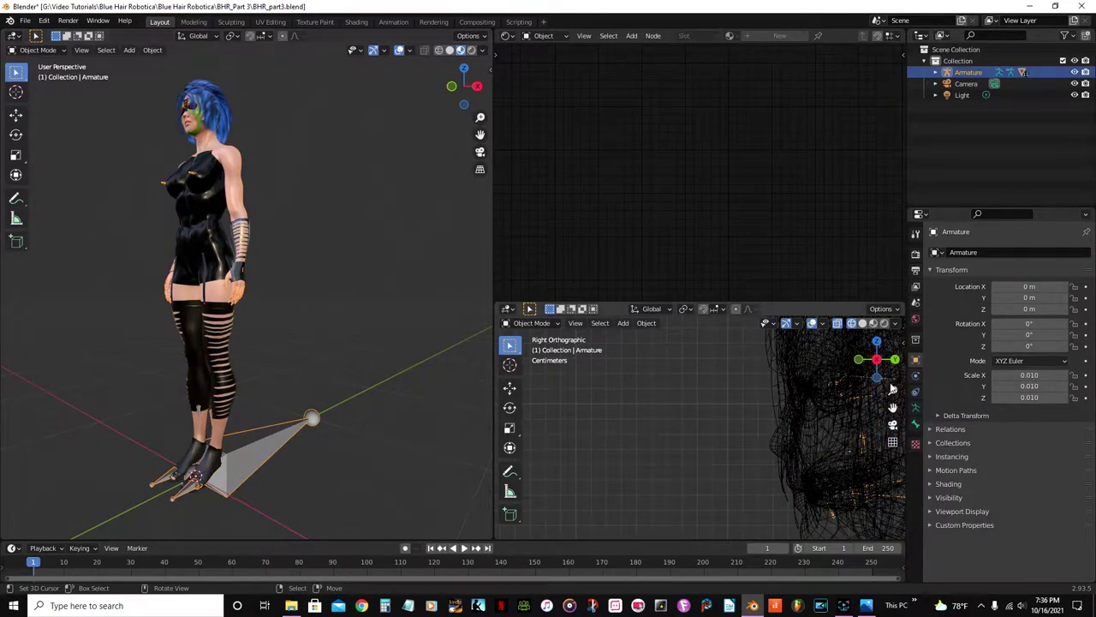
# Set the armature's viewport display to Stick and make its bones show In Front.
pyautogui.click(917, 410)
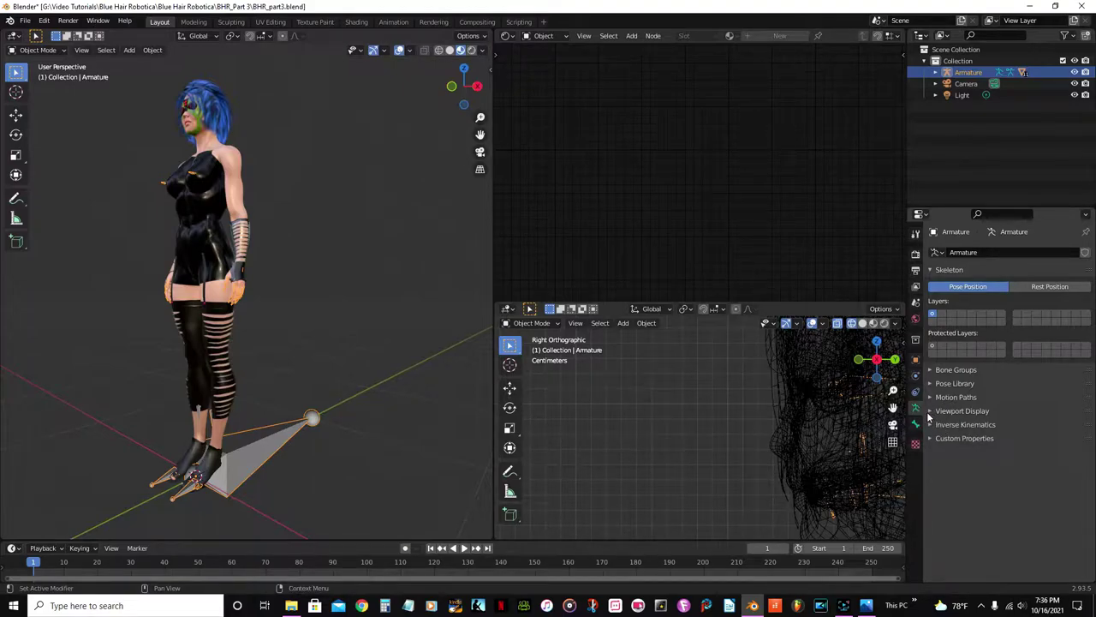
pyautogui.click(931, 411)
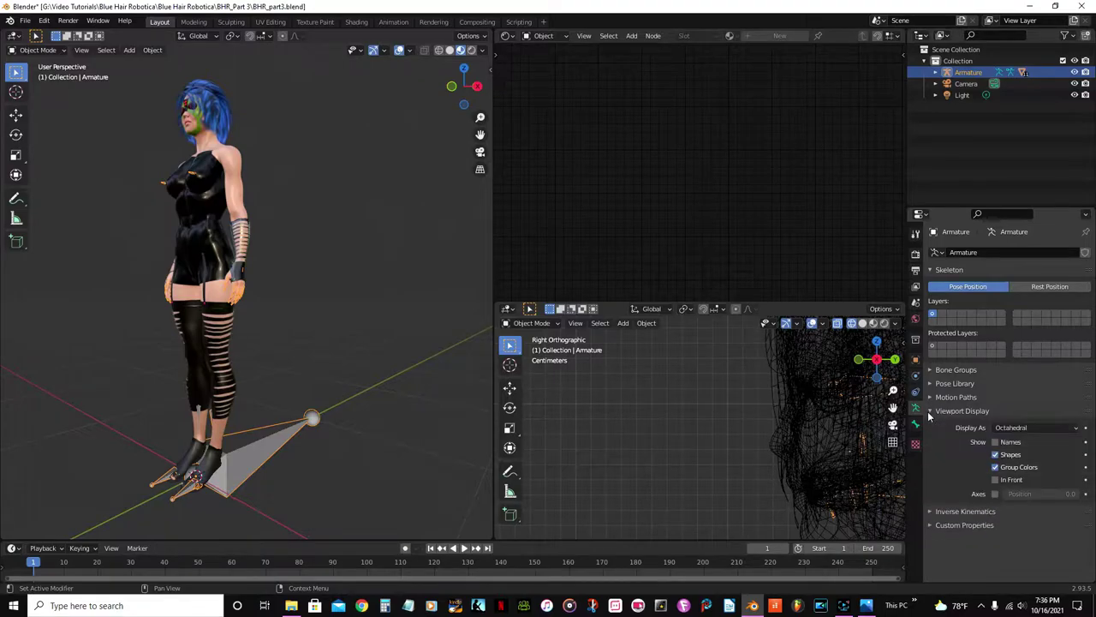
pyautogui.click(1073, 429)
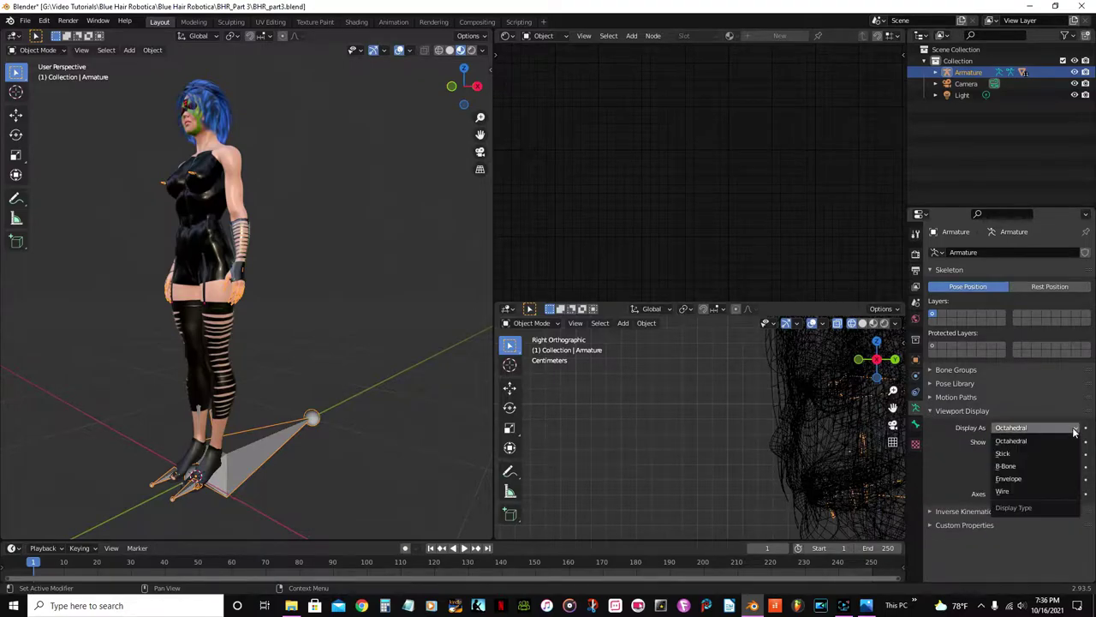
pyautogui.click(1027, 453)
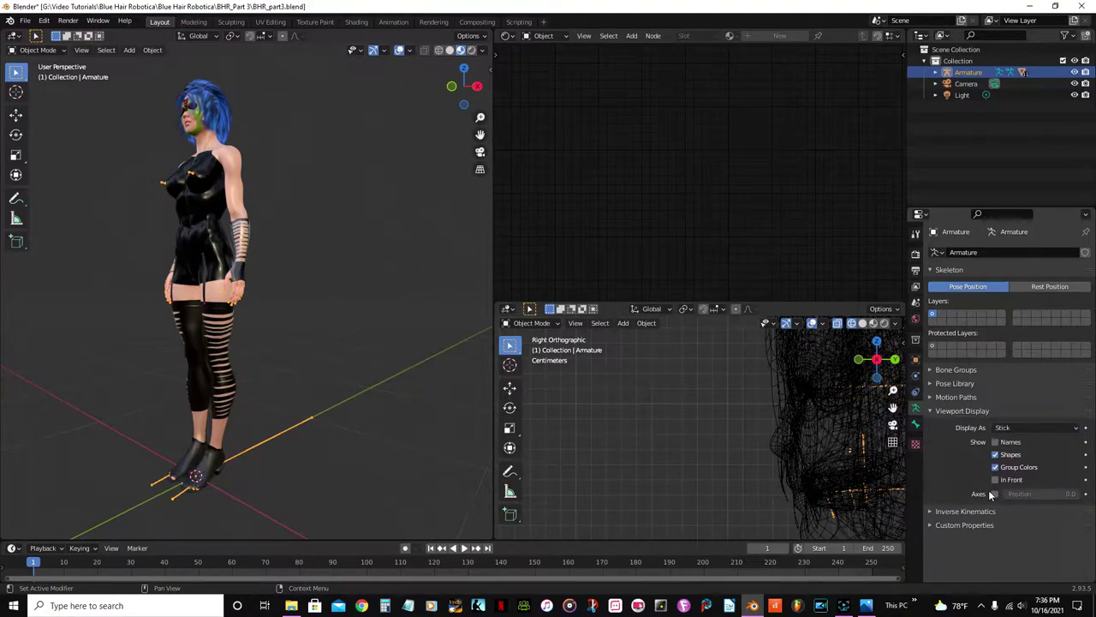
pyautogui.click(997, 479)
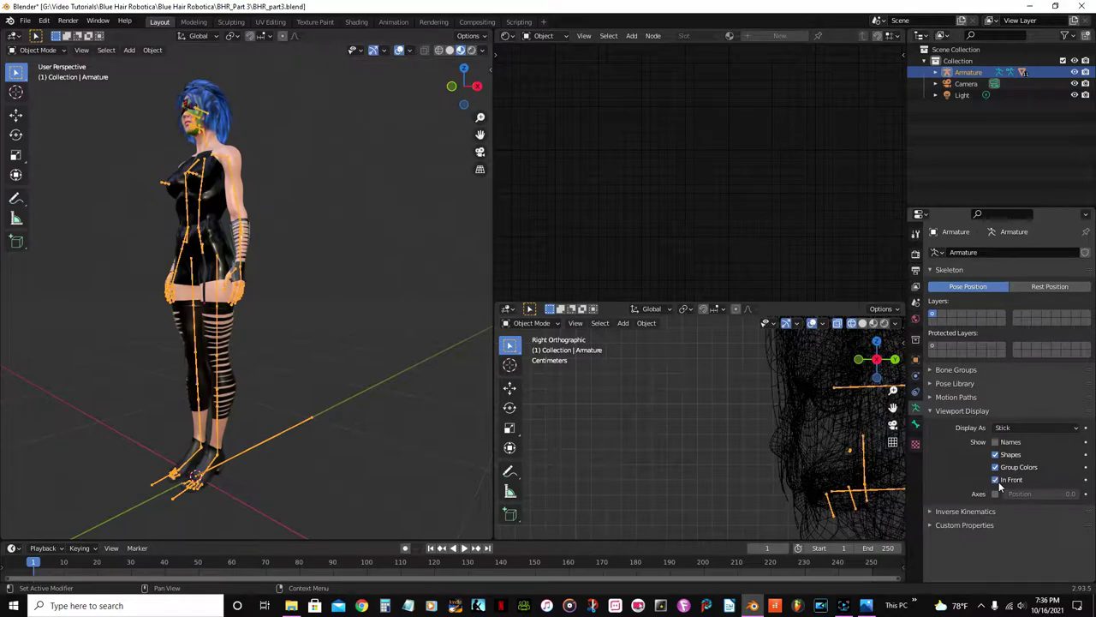
pyautogui.click(934, 412)
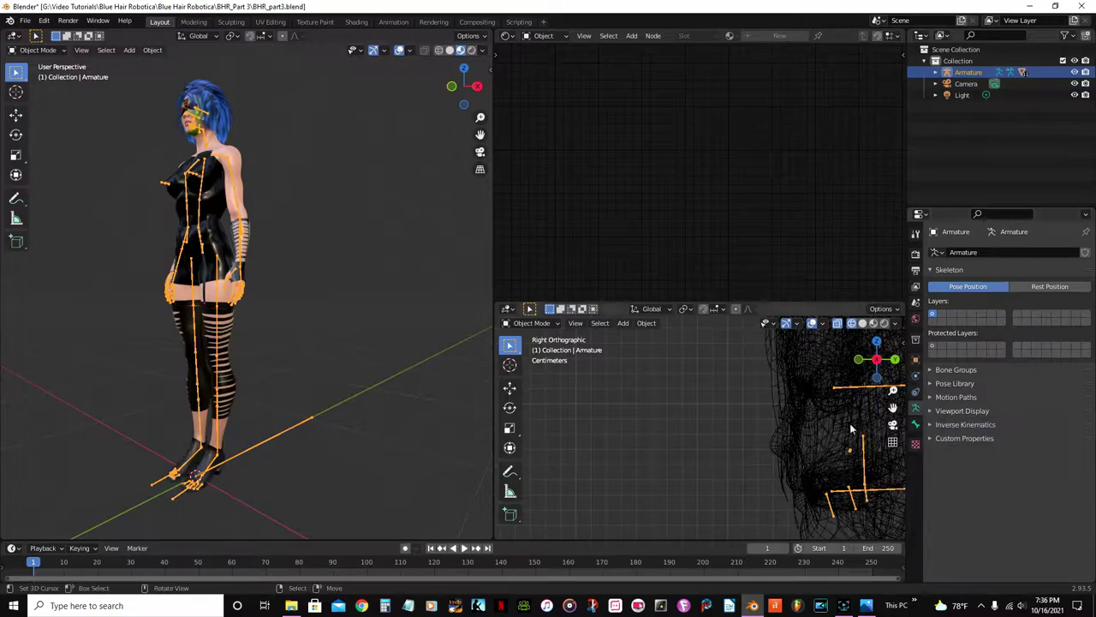
# Clear the rotation of all the armature's bones in Pose Mode and return to Object Mode.
pyautogui.scroll(5, 243, 348)
pyautogui.keyDown('shift'); pyautogui.moveTo(277, 346); pyautogui.dragTo(313, 375, button='middle'); pyautogui.keyUp('shift')
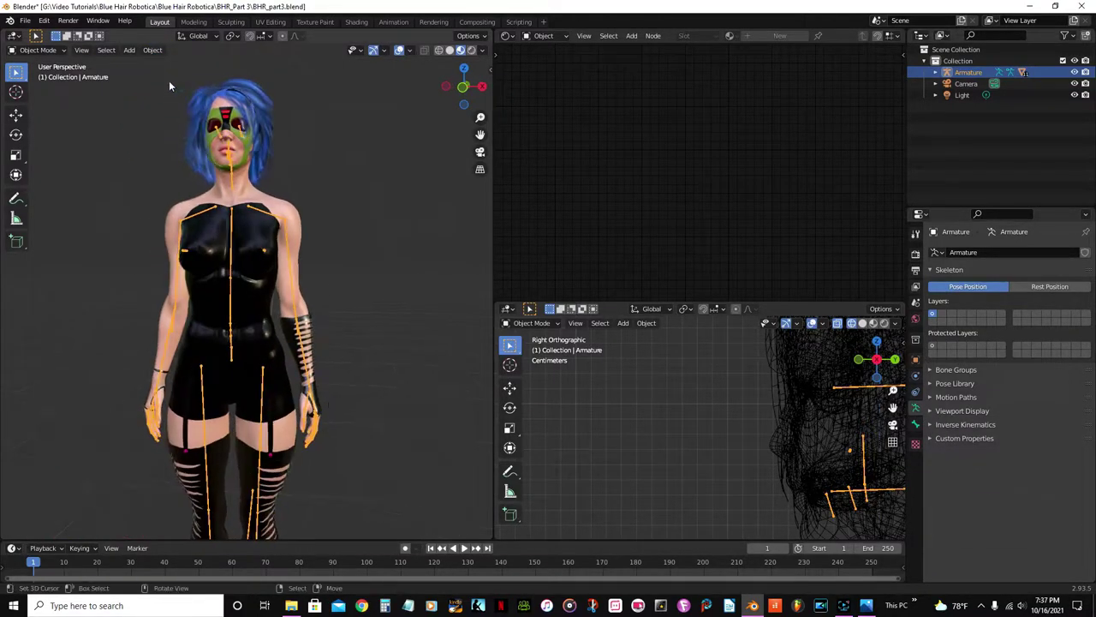
pyautogui.click(60, 50)
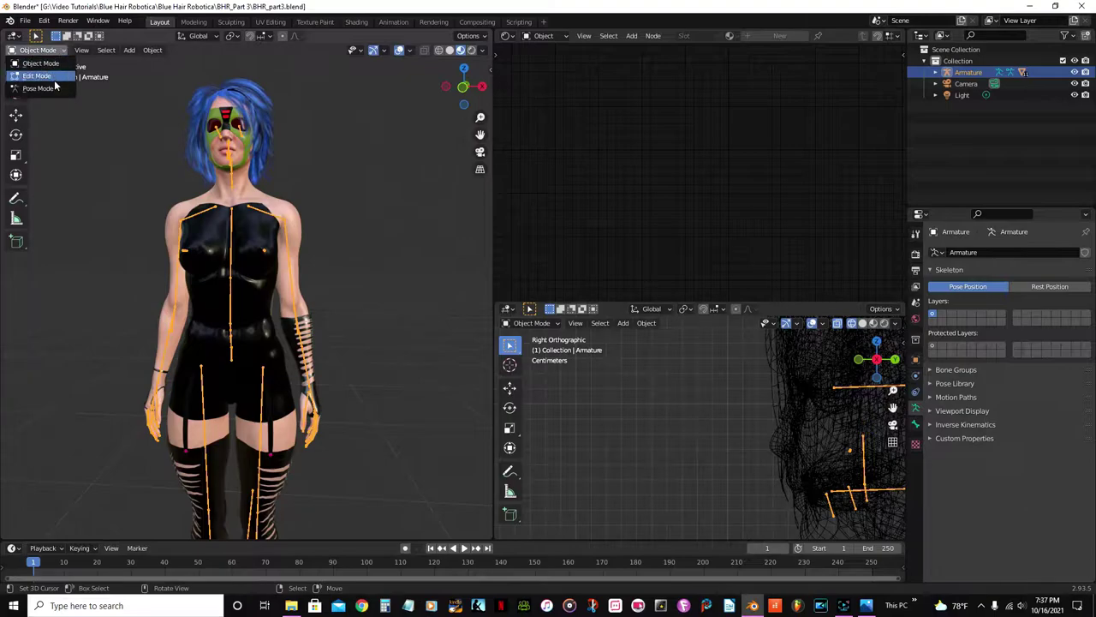
pyautogui.click(51, 87)
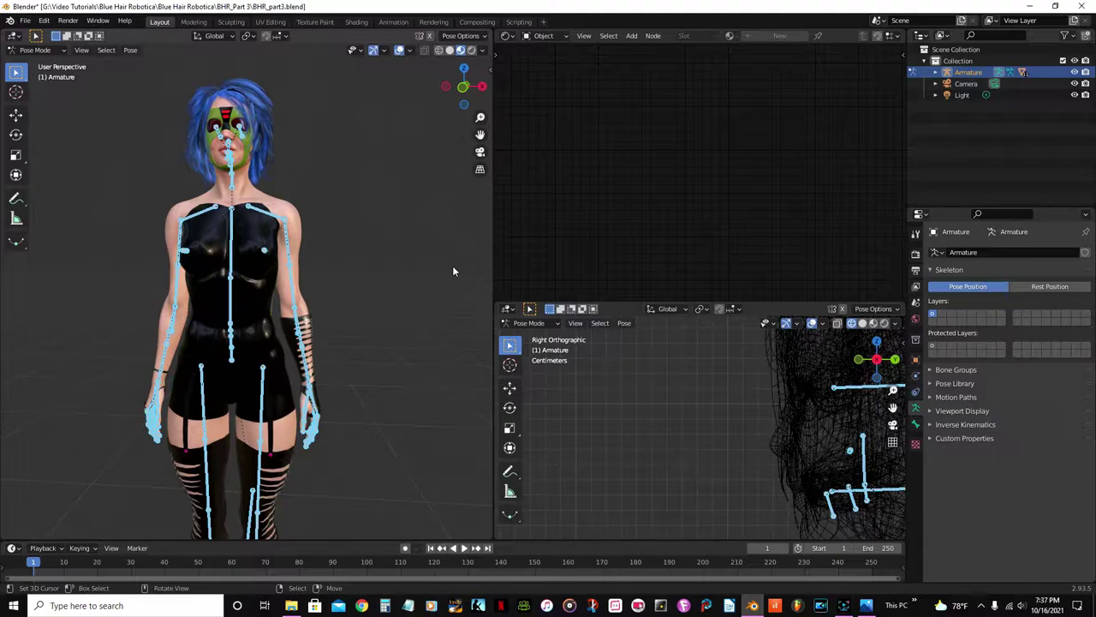
pyautogui.press('alt')
pyautogui.hotkey('alt', 'r')
pyautogui.scroll(1, 276, 278)
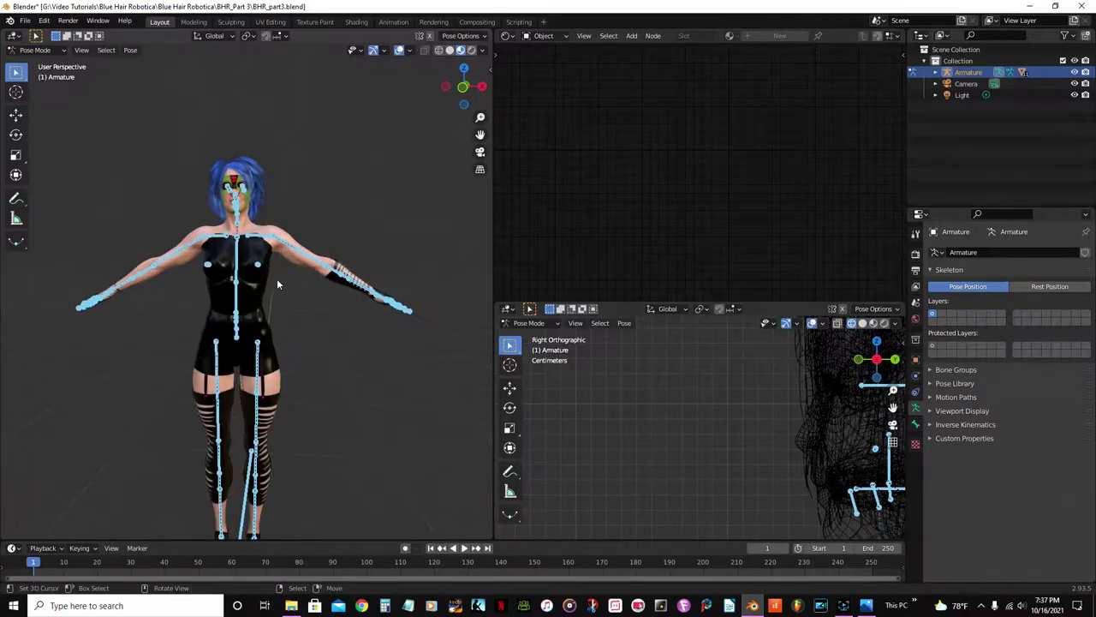
pyautogui.scroll(2, 277, 279)
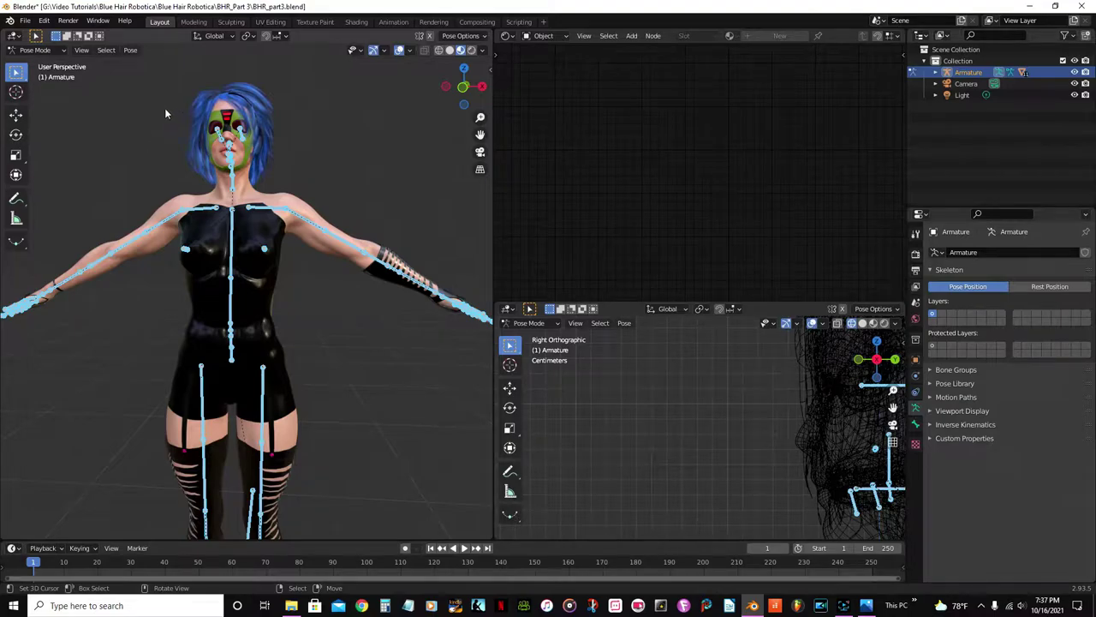
pyautogui.click(61, 52)
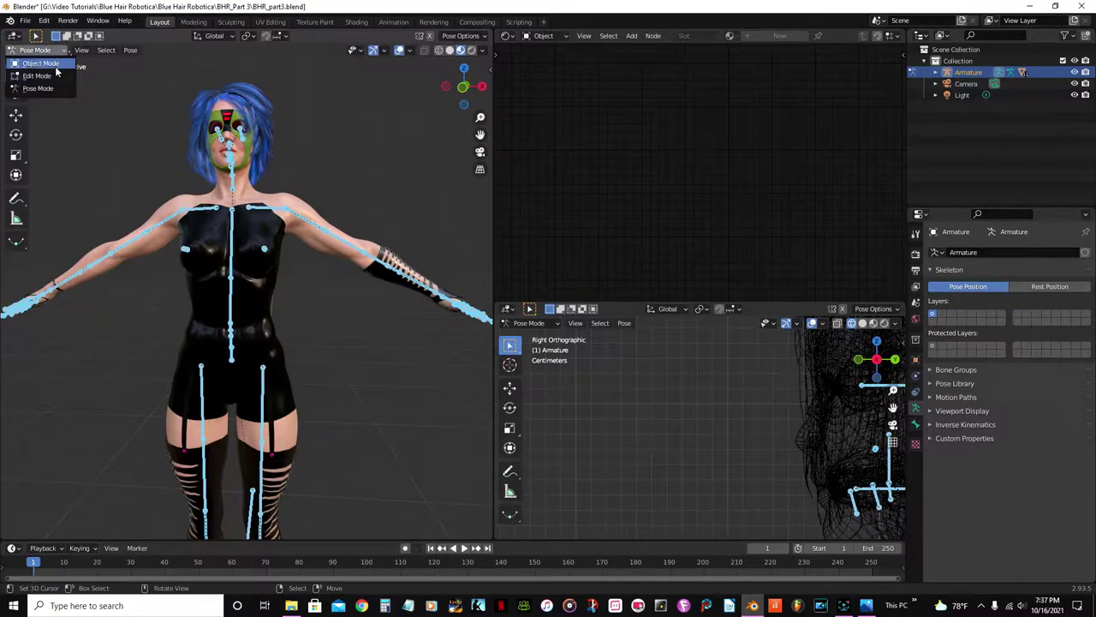
pyautogui.click(55, 65)
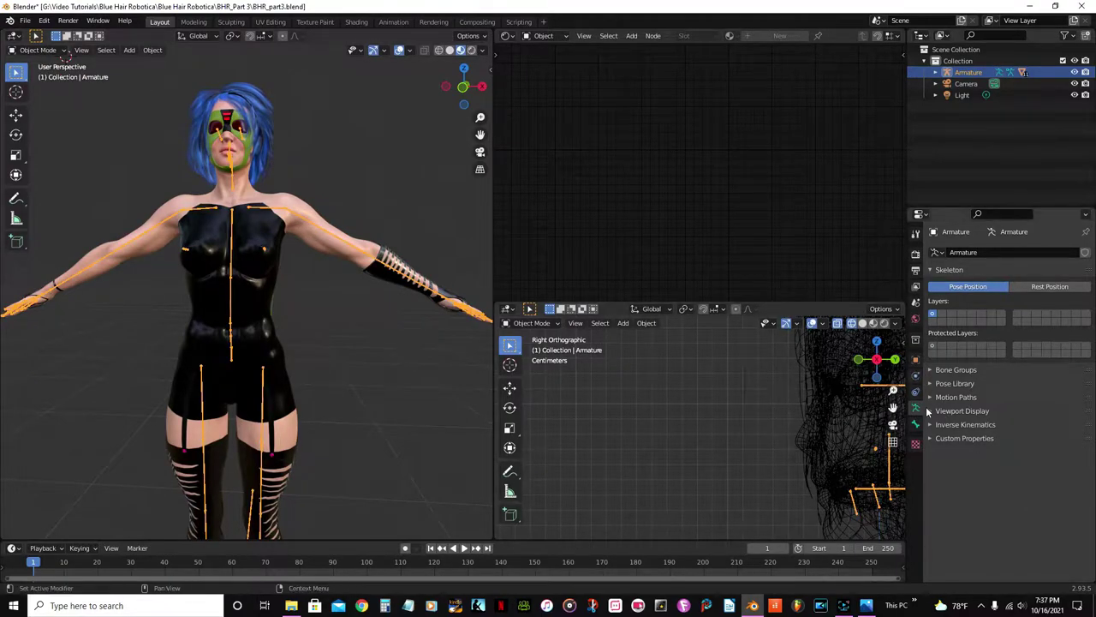
# Turn off the viewport display of the Subdivision modifier on the body mesh CC_Base_Body.
pyautogui.click(328, 245)
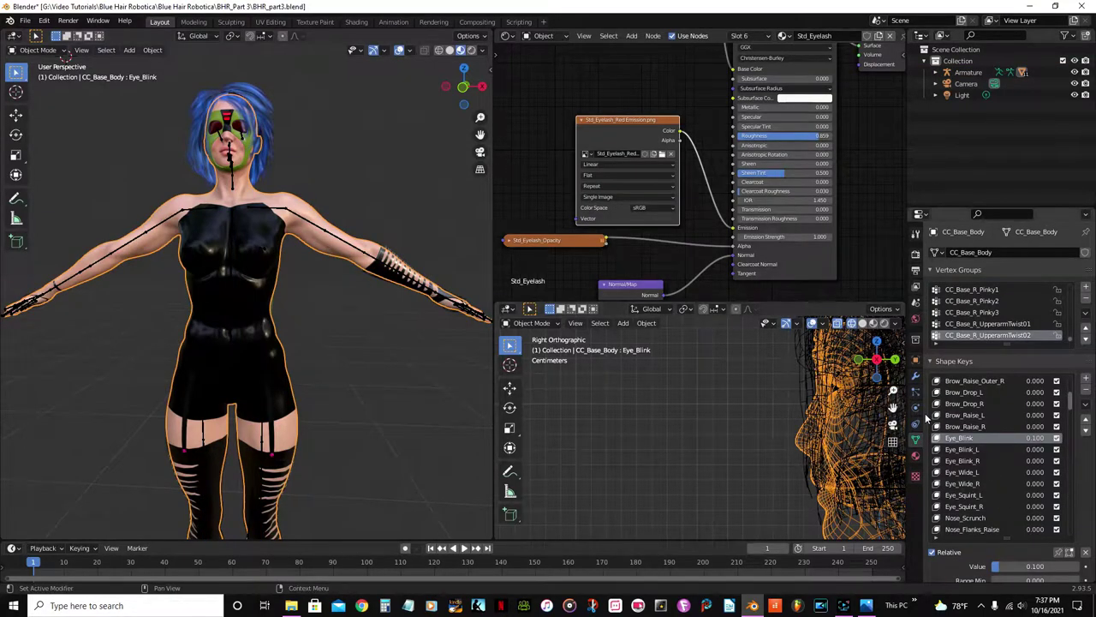
pyautogui.click(916, 374)
pyautogui.click(1035, 375)
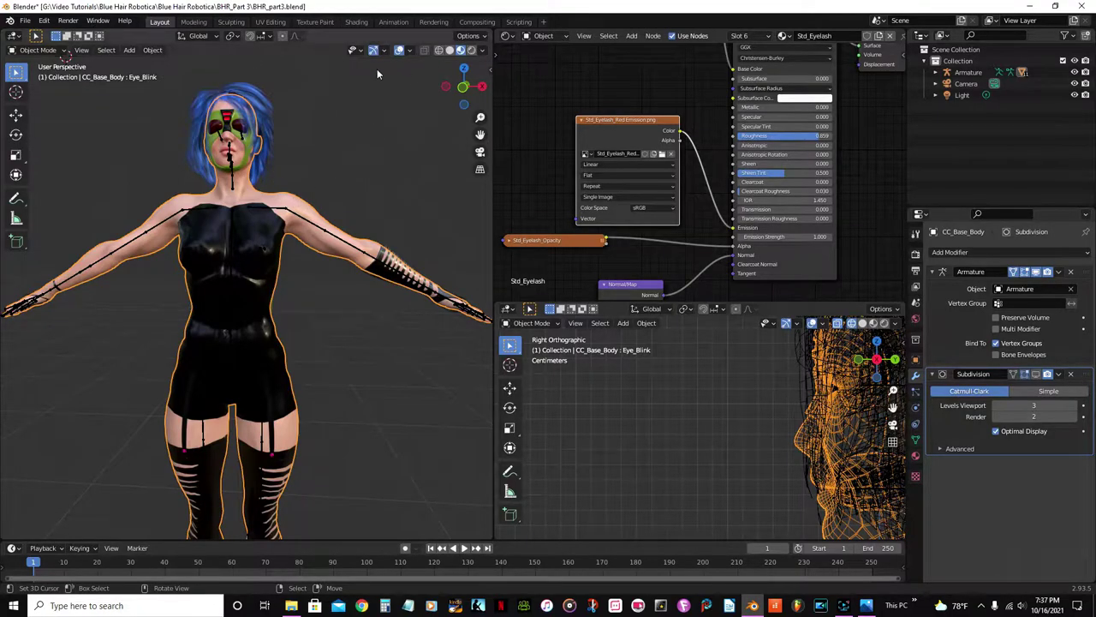
pyautogui.click(203, 210)
pyautogui.scroll(-4, 264, 240)
pyautogui.moveTo(263, 256); pyautogui.dragTo(215, 222, button='middle')
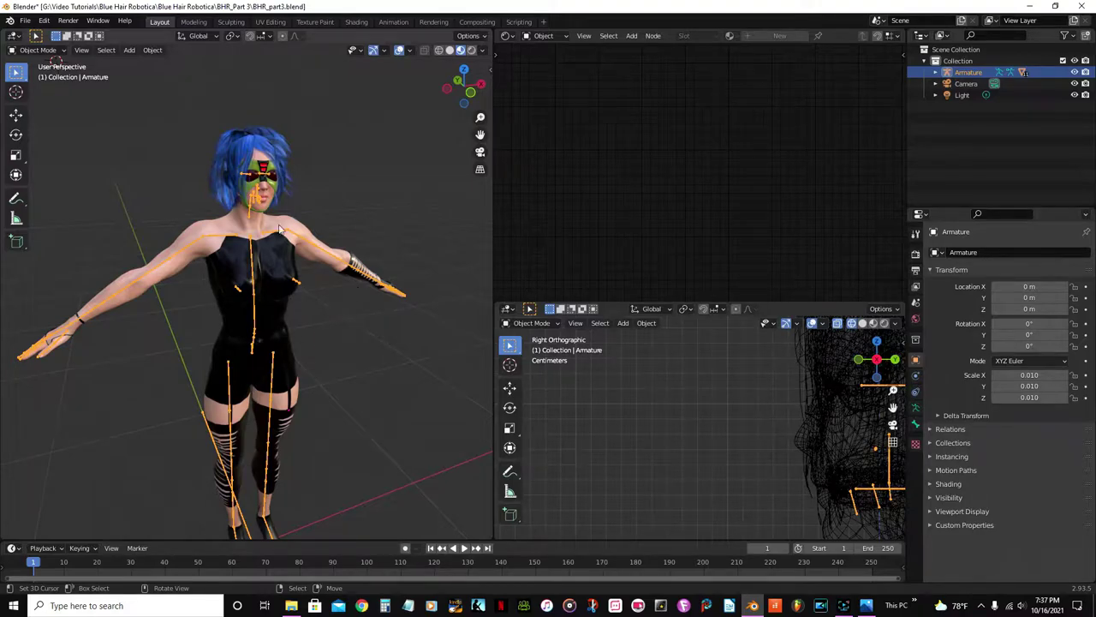
pyautogui.scroll(-4, 313, 279)
pyautogui.moveTo(313, 279); pyautogui.dragTo(305, 232, button='middle')
pyautogui.scroll(5, 244, 282)
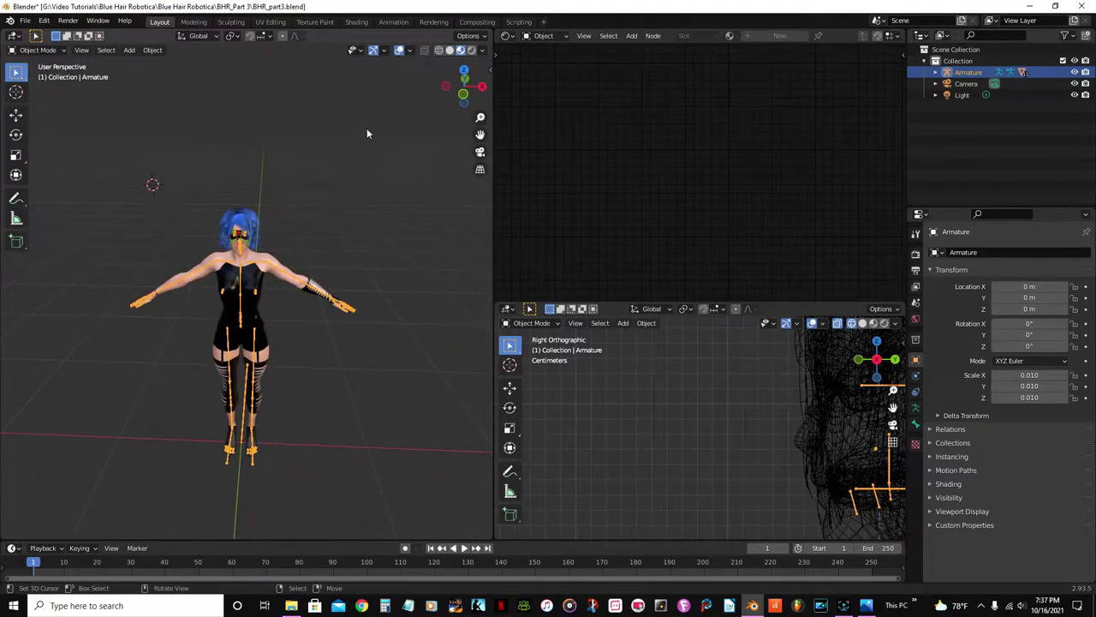
# Examine the body mesh's face layout around the torso in Edit Mode.
pyautogui.click(269, 264)
pyautogui.scroll(5, 272, 261)
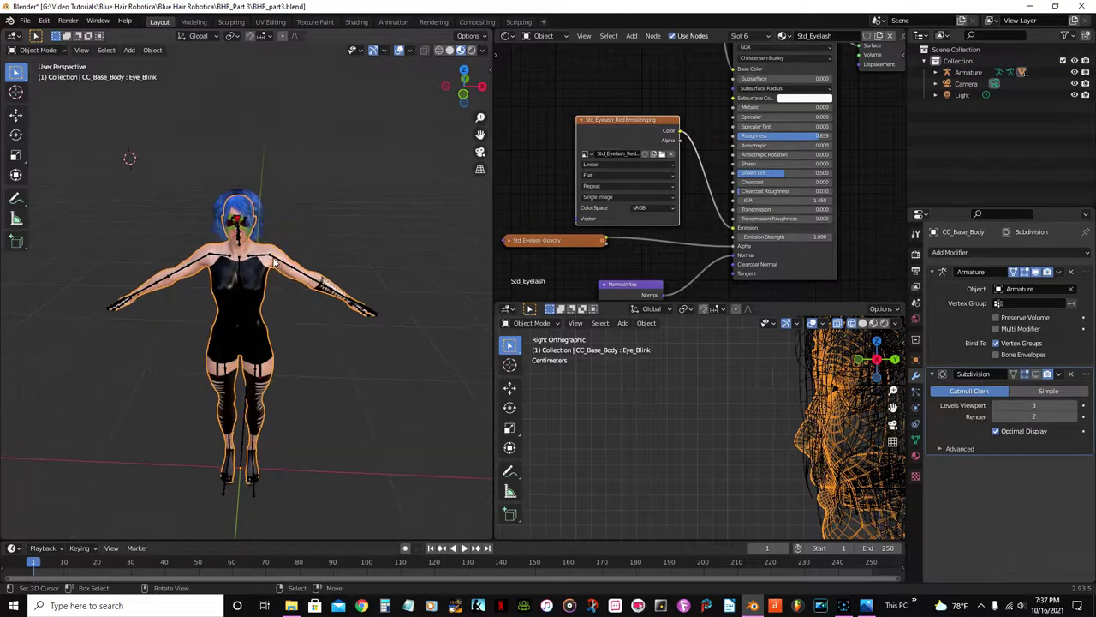
pyautogui.scroll(3, 272, 257)
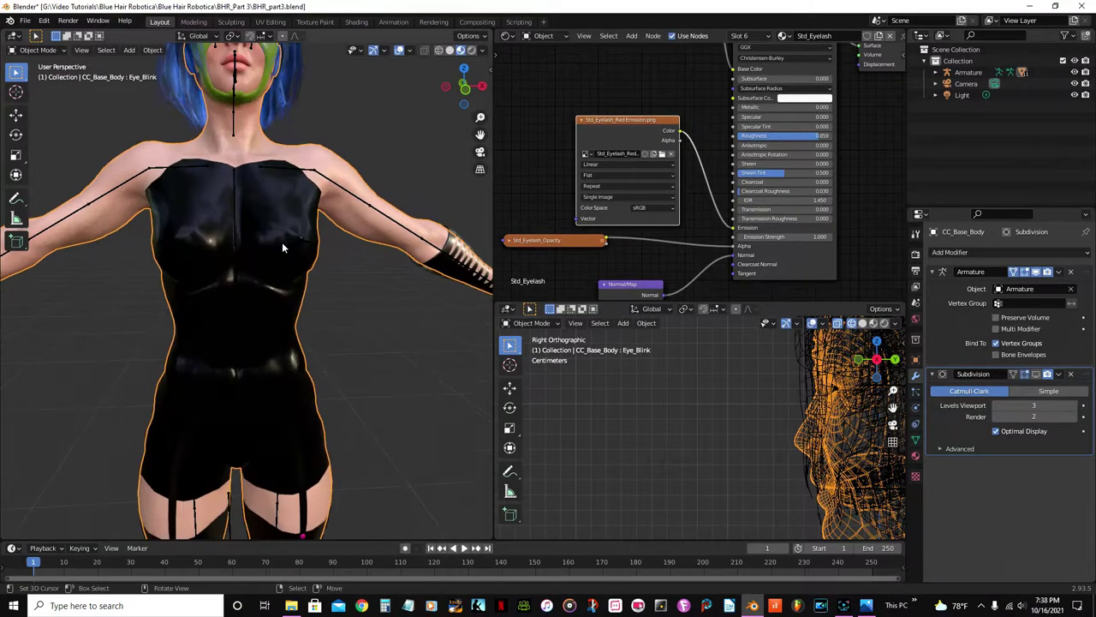
pyautogui.scroll(-2, 281, 249)
pyautogui.press('Tab')
pyautogui.scroll(-3, 279, 248)
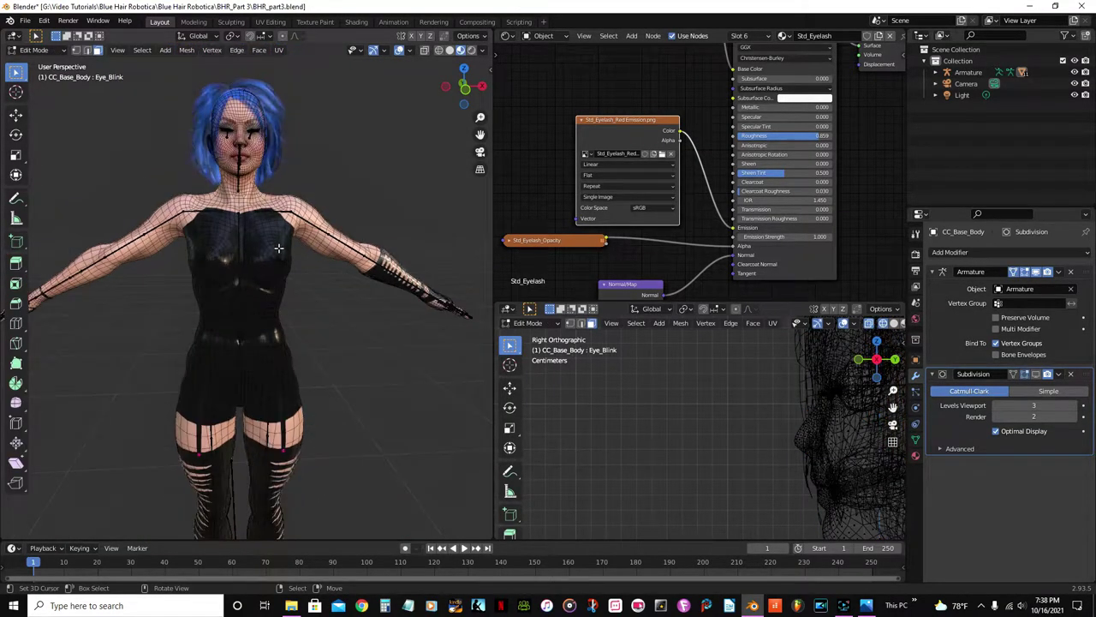
pyautogui.scroll(5, 257, 261)
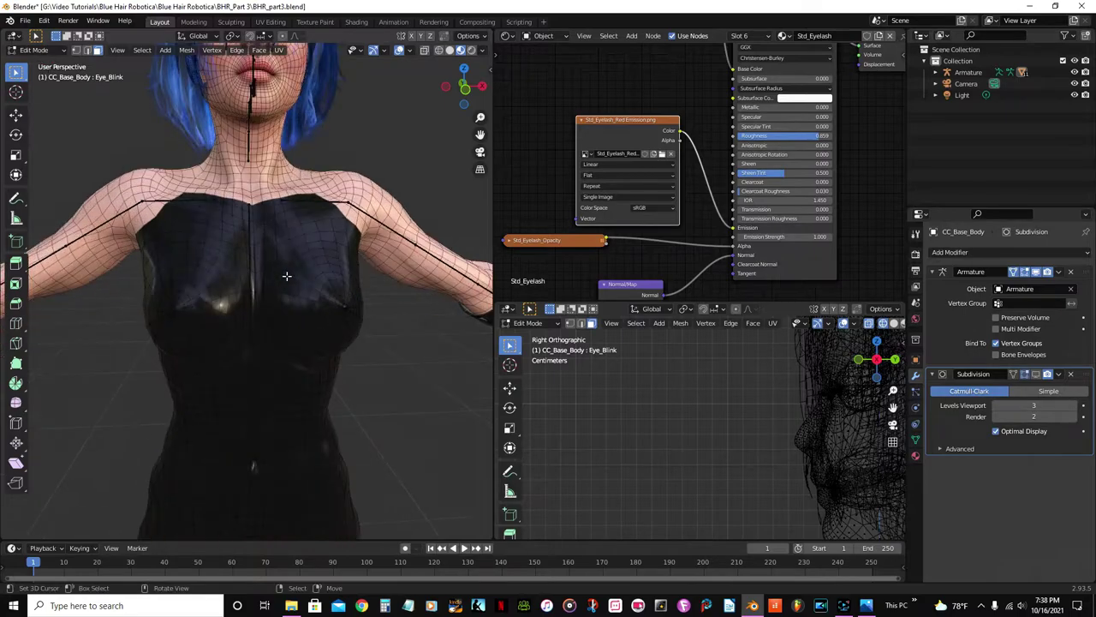
pyautogui.scroll(-5, 249, 274)
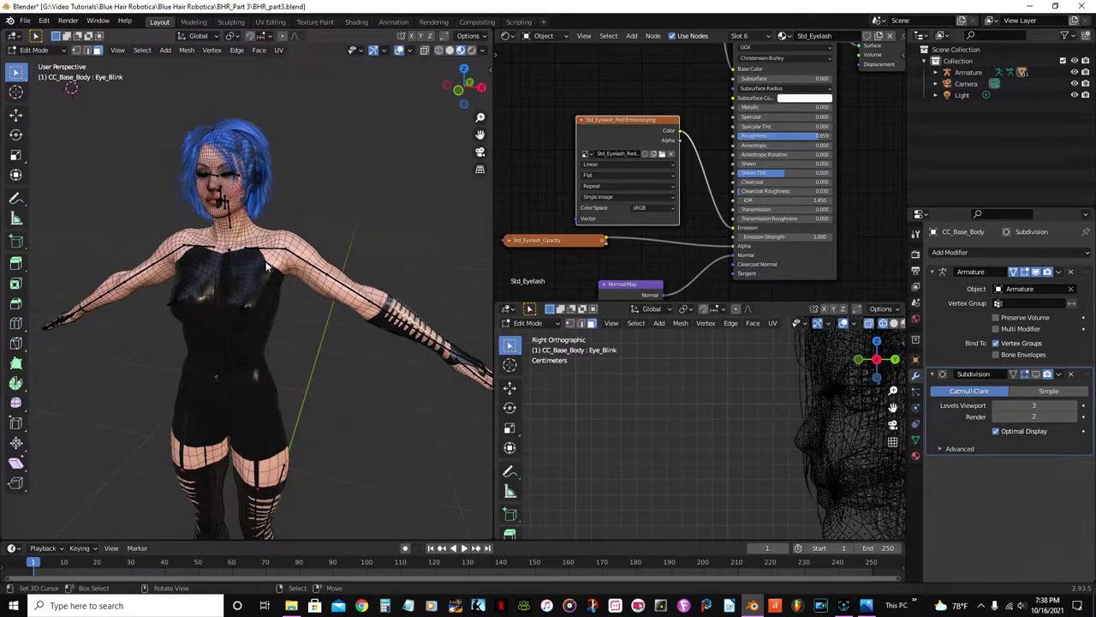
pyautogui.press('Tab')
# Hide the hair object and open the body mesh in Edit Mode.
pyautogui.click(267, 139)
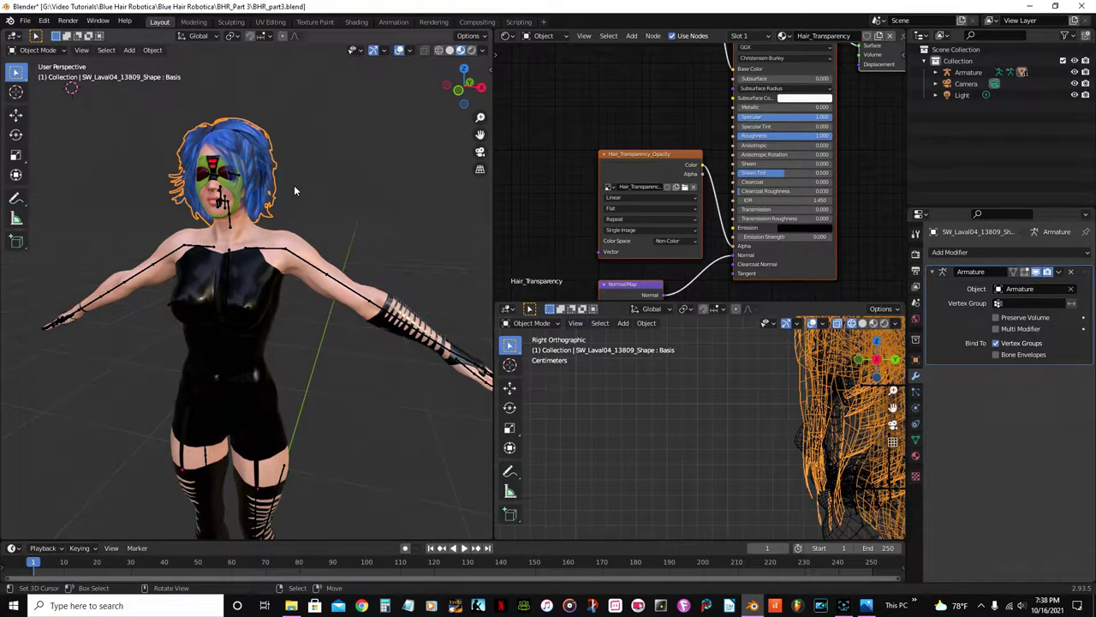
pyautogui.press('h')
pyautogui.click(272, 238)
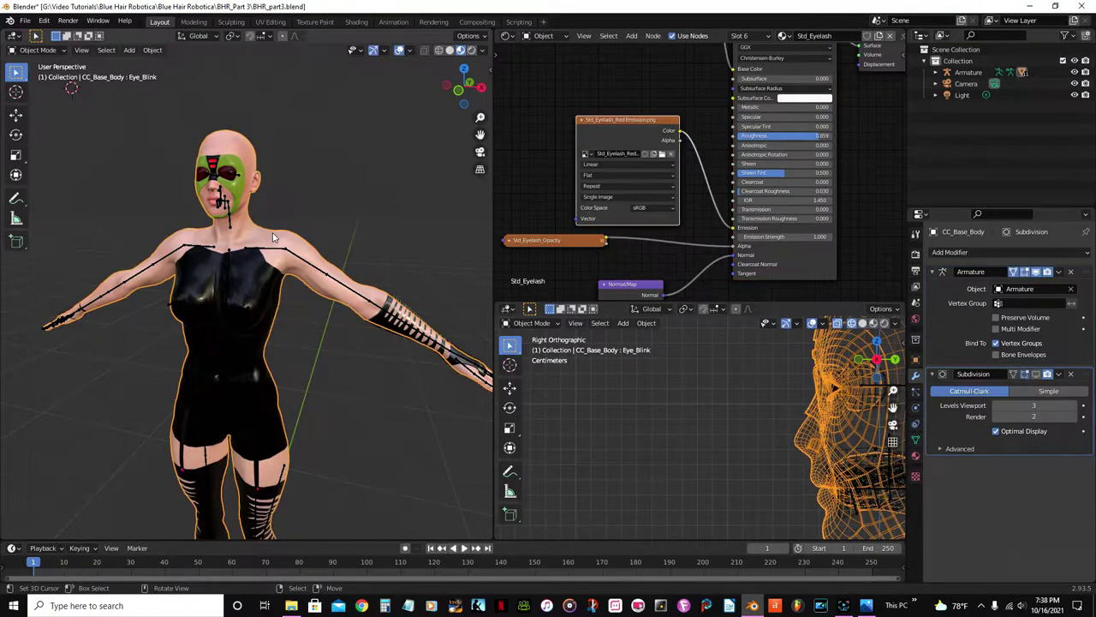
pyautogui.press('Tab')
# Select a face on the back of the shoulder together with the faces linked to it.
pyautogui.scroll(5, 275, 240)
pyautogui.moveTo(277, 243); pyautogui.dragTo(168, 354, button='middle')
pyautogui.scroll(3, 257, 294)
pyautogui.scroll(-4, 259, 295)
pyautogui.scroll(4, 286, 294)
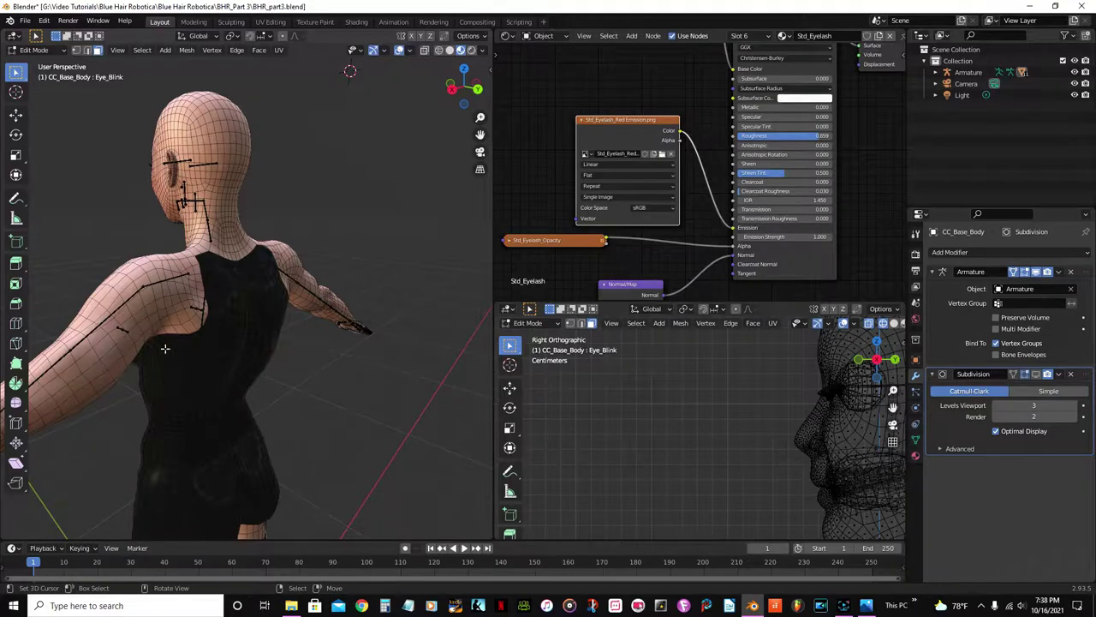
pyautogui.moveTo(260, 408); pyautogui.dragTo(321, 331, button='middle')
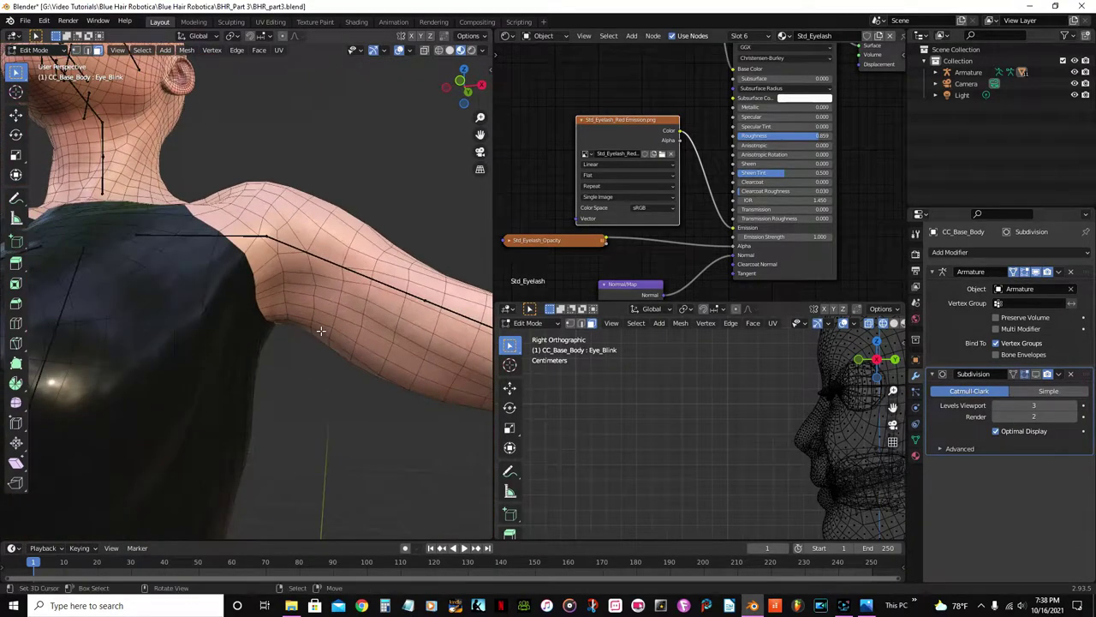
pyautogui.moveTo(324, 275); pyautogui.dragTo(268, 292, button='middle')
pyautogui.click(256, 282)
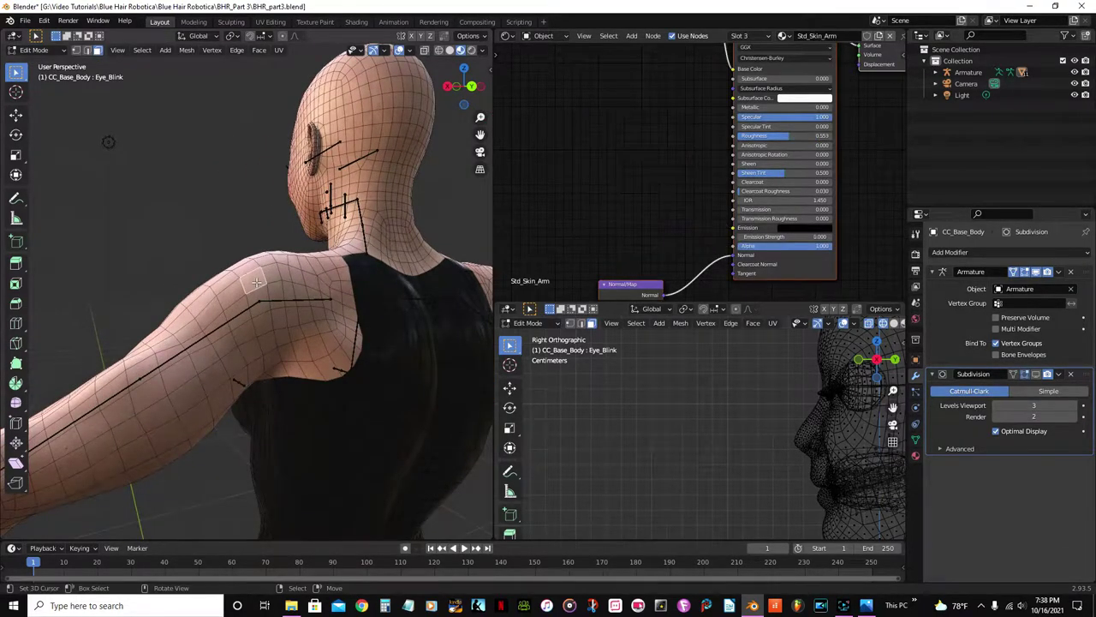
pyautogui.press('l')
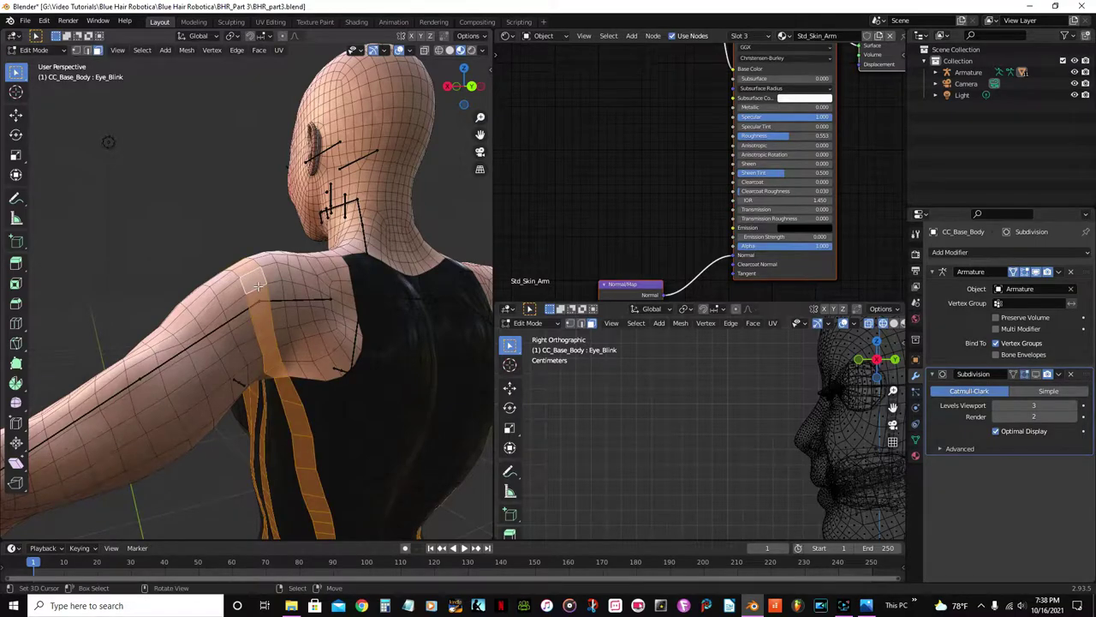
pyautogui.moveTo(257, 286); pyautogui.dragTo(8, 300, button='middle')
pyautogui.scroll(3, 457, 317)
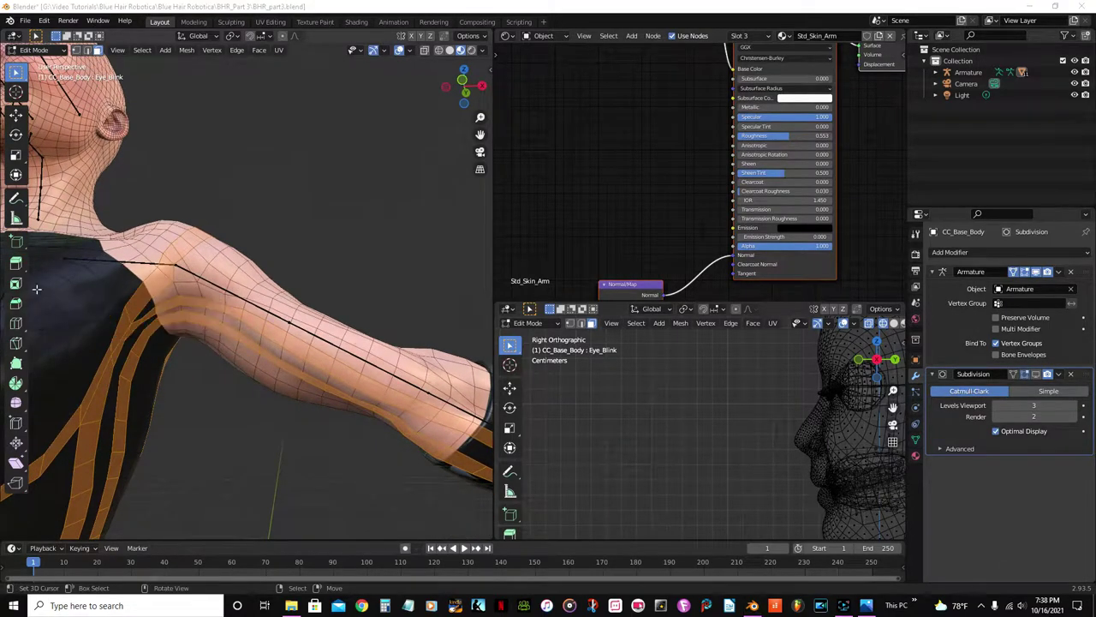
# Try to select a single face loop around the upper arm just below the shoulder.
pyautogui.scroll(3, 329, 197)
pyautogui.scroll(1, 326, 195)
pyautogui.moveTo(323, 196); pyautogui.dragTo(304, 244, button='middle')
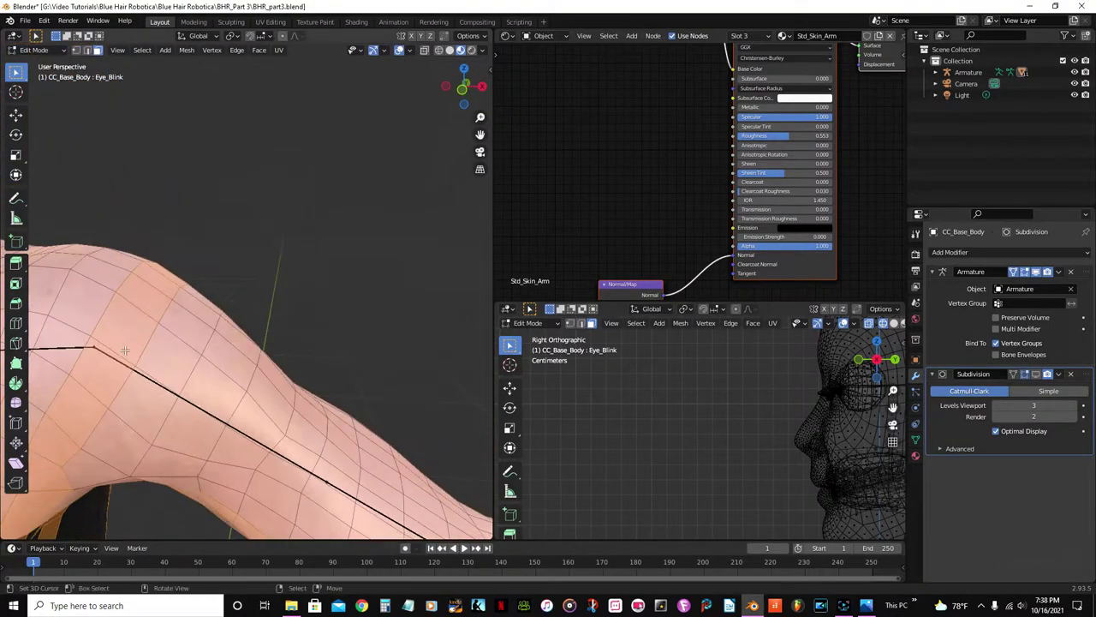
pyautogui.click(191, 336)
pyautogui.hotkey('alt', 'a')
pyautogui.keyDown('alt'); pyautogui.rightClick(192, 333); pyautogui.keyUp('alt')
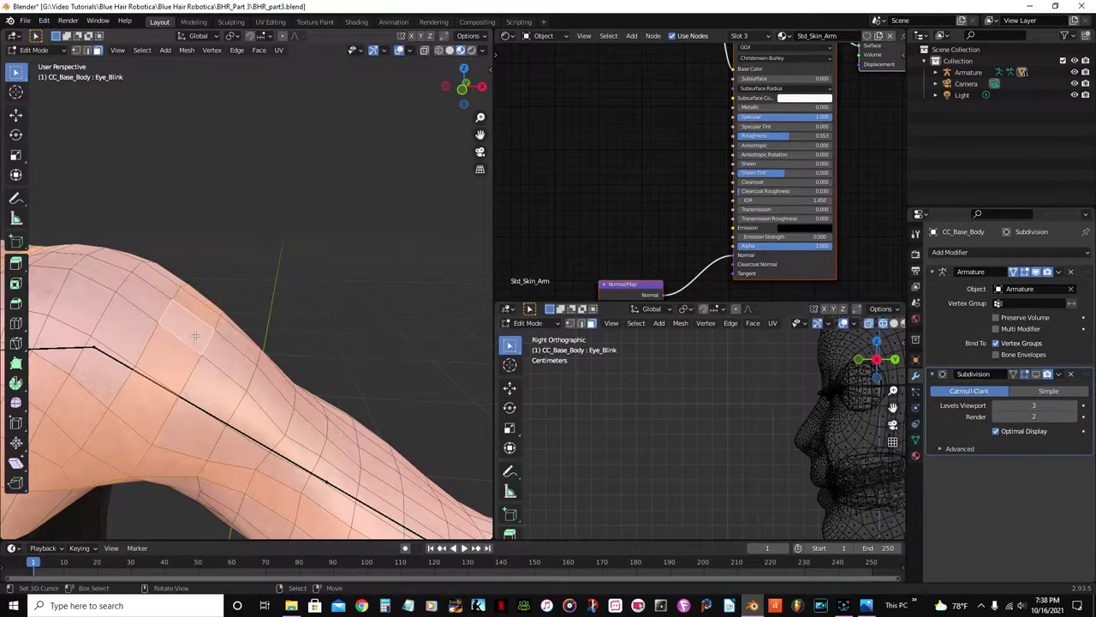
pyautogui.scroll(-4, 193, 333)
pyautogui.moveTo(233, 341); pyautogui.dragTo(488, 335, button='middle')
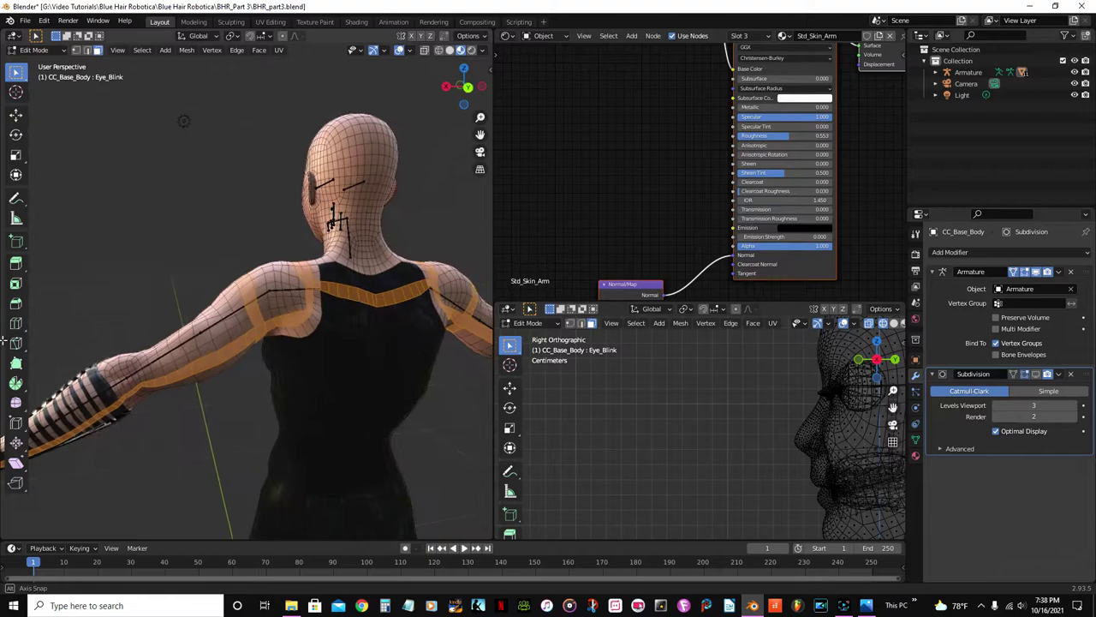
pyautogui.scroll(2, 339, 351)
pyautogui.scroll(2, 338, 351)
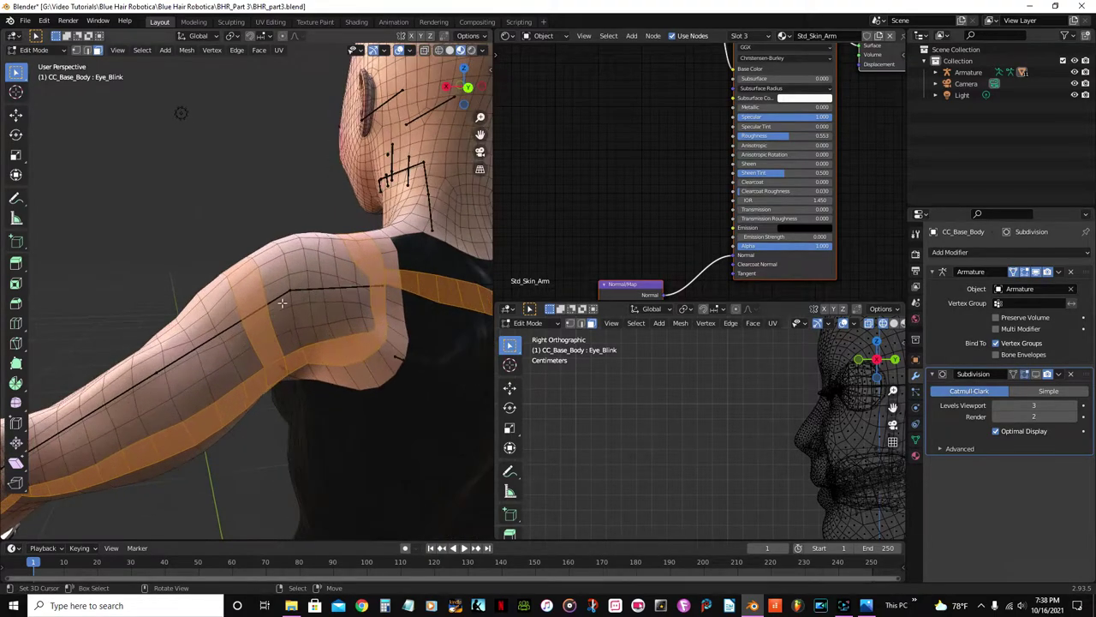
# Try the face loop selection again on the opposite upper arm, seen from behind.
pyautogui.click(241, 281)
pyautogui.keyDown('alt'); pyautogui.click(243, 280); pyautogui.keyUp('alt')
pyautogui.scroll(-3, 254, 275)
pyautogui.scroll(-3, 254, 275)
pyautogui.scroll(6, 259, 274)
pyautogui.moveTo(260, 274); pyautogui.dragTo(262, 248, button='middle')
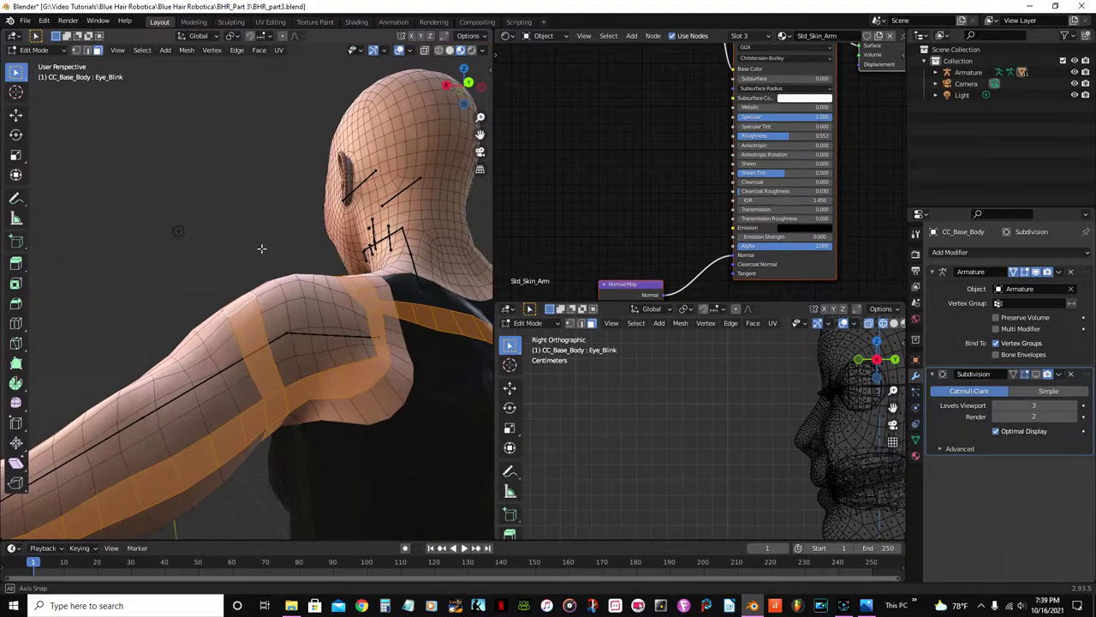
# Pick a band of faces around the upper arm with shortest-path selection, starting at the back of the armpit.
pyautogui.click(268, 381)
pyautogui.moveTo(268, 381); pyautogui.dragTo(299, 334, button='middle')
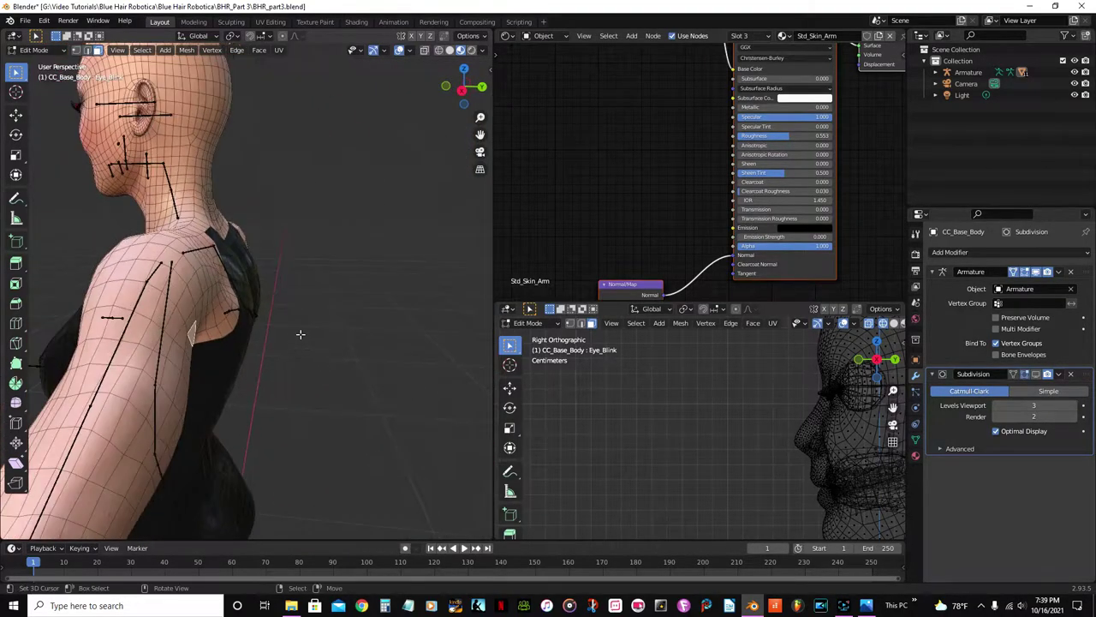
pyautogui.press('ctrl')
pyautogui.keyDown('ctrl'); pyautogui.click(105, 273); pyautogui.keyUp('ctrl')
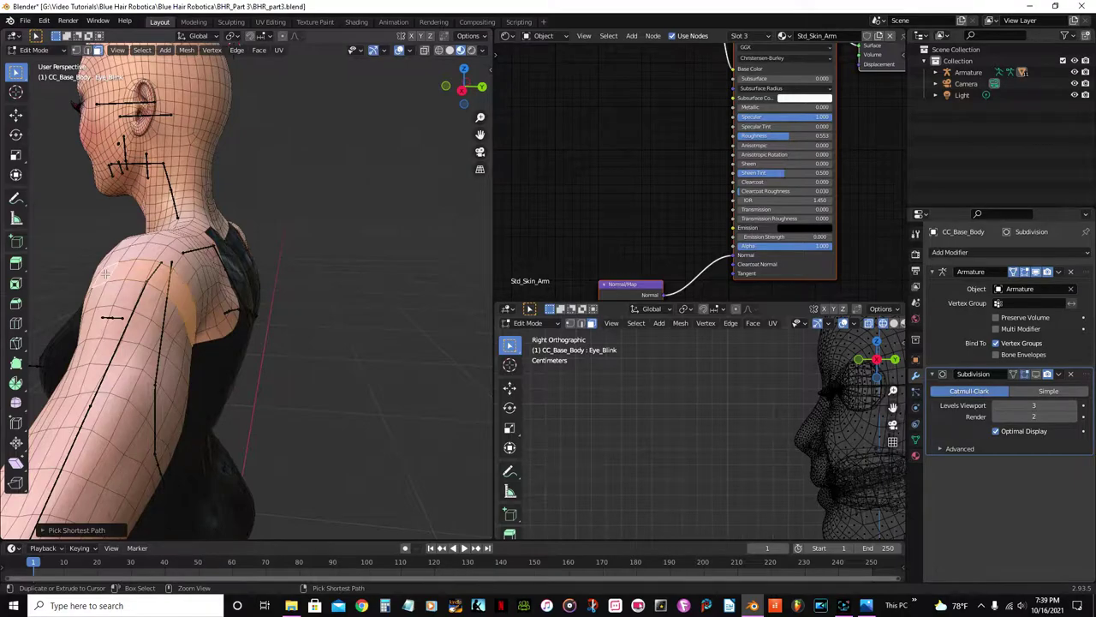
pyautogui.moveTo(152, 288); pyautogui.dragTo(242, 254, button='middle')
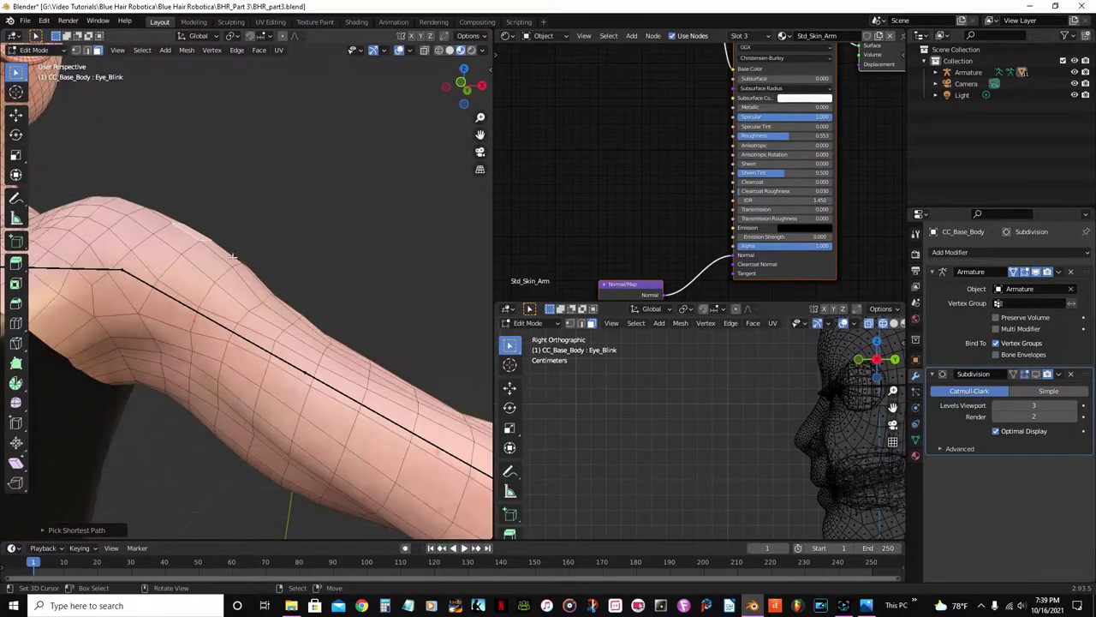
pyautogui.click(126, 293)
pyautogui.press('ctrl')
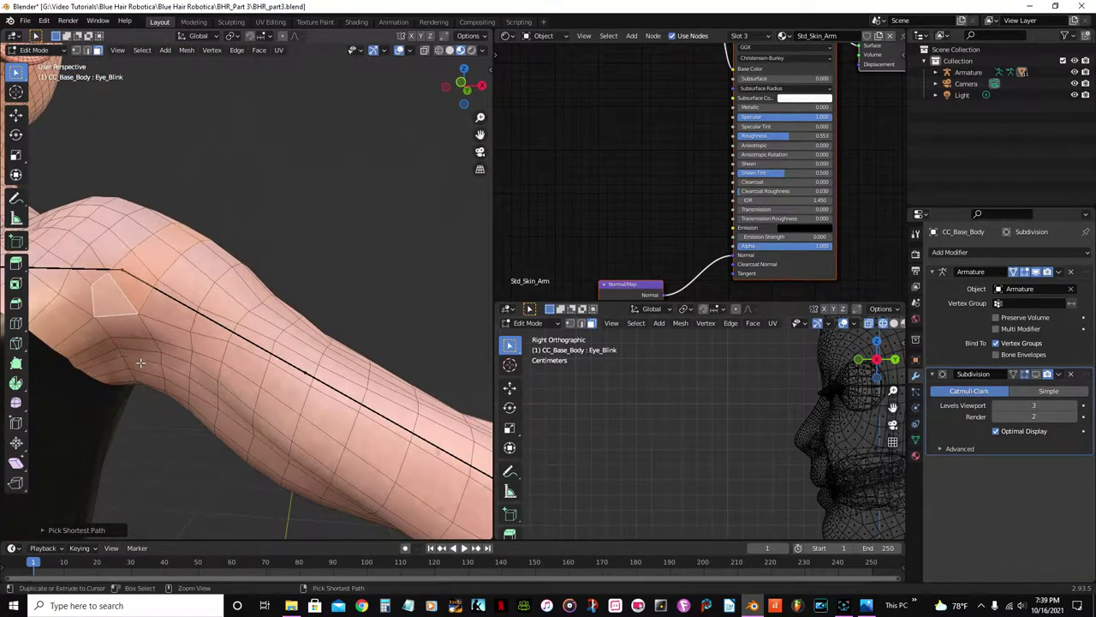
pyautogui.keyDown('ctrl'); pyautogui.click(146, 377); pyautogui.keyUp('ctrl')
# Extend the shortest-path face selection around the underside of the upper arm to close the band.
pyautogui.scroll(-5, 149, 377)
pyautogui.moveTo(176, 343); pyautogui.dragTo(364, 333, button='middle')
pyautogui.press('ctrl')
pyautogui.keyDown('ctrl'); pyautogui.click(278, 392); pyautogui.keyUp('ctrl')
pyautogui.moveTo(277, 392); pyautogui.dragTo(314, 413, button='middle')
pyautogui.moveTo(73, 420); pyautogui.dragTo(48, 414, button='middle')
pyautogui.scroll(3, 261, 301)
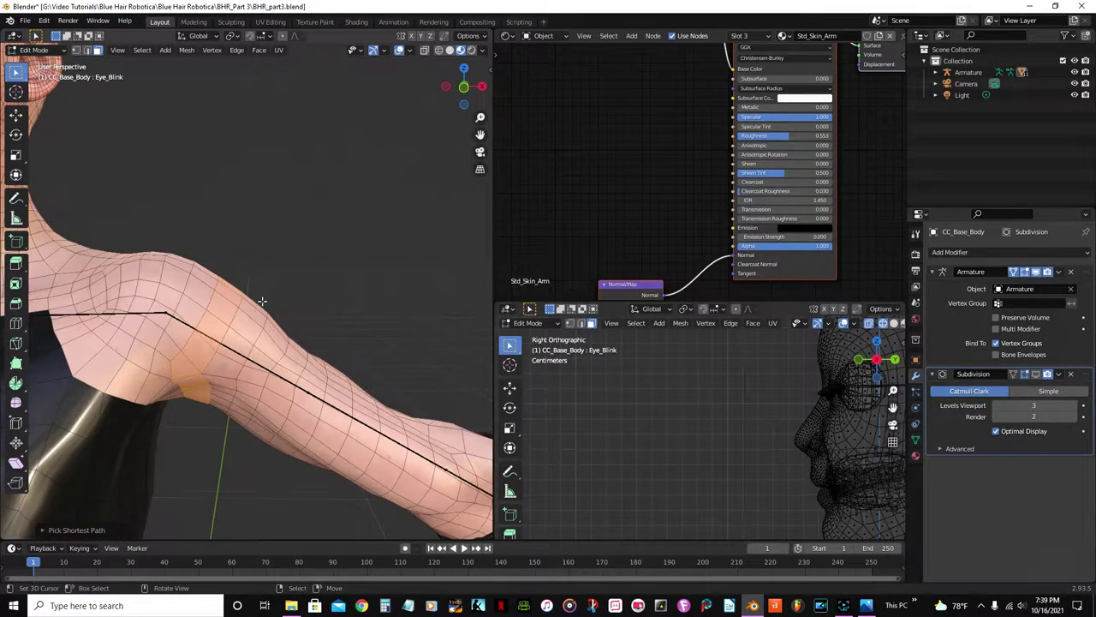
pyautogui.moveTo(259, 299); pyautogui.dragTo(188, 320, button='middle')
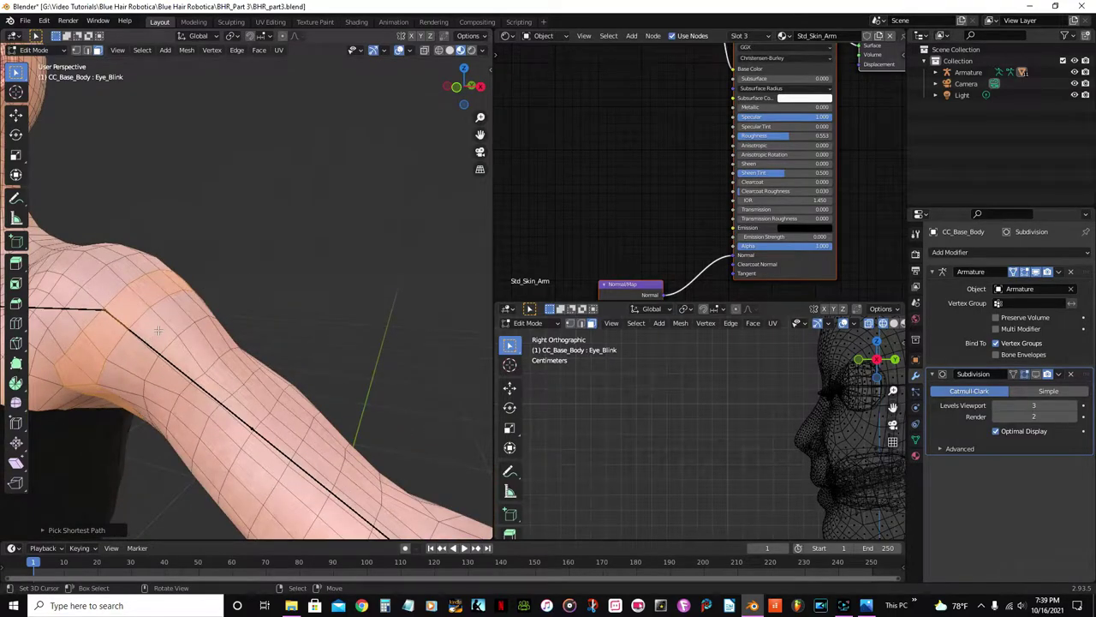
# Try a band of faces slightly farther down the upper arm using shortest-path selection.
pyautogui.click(167, 325)
pyautogui.keyDown('ctrl'); pyautogui.click(175, 318); pyautogui.keyUp('ctrl')
pyautogui.scroll(-4, 257, 315)
pyautogui.moveTo(398, 312); pyautogui.dragTo(310, 336, button='middle')
pyautogui.scroll(-3, 311, 338)
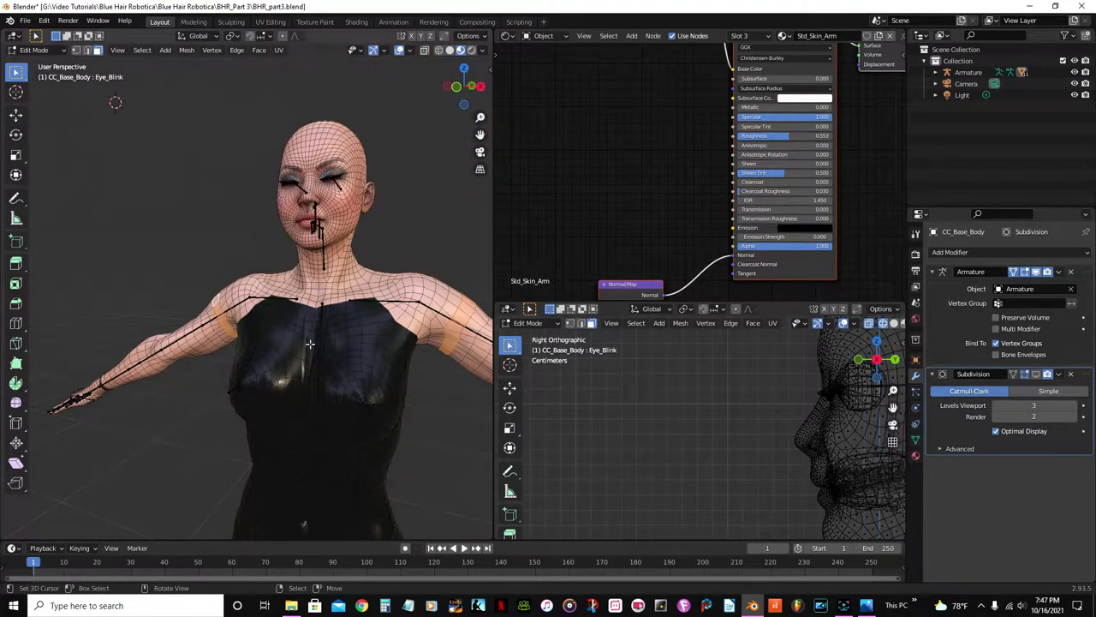
# Select a row of faces across the side and back of the neck with shortest-path picks.
pyautogui.moveTo(253, 359); pyautogui.dragTo(272, 356, button='middle')
pyautogui.scroll(8, 273, 357)
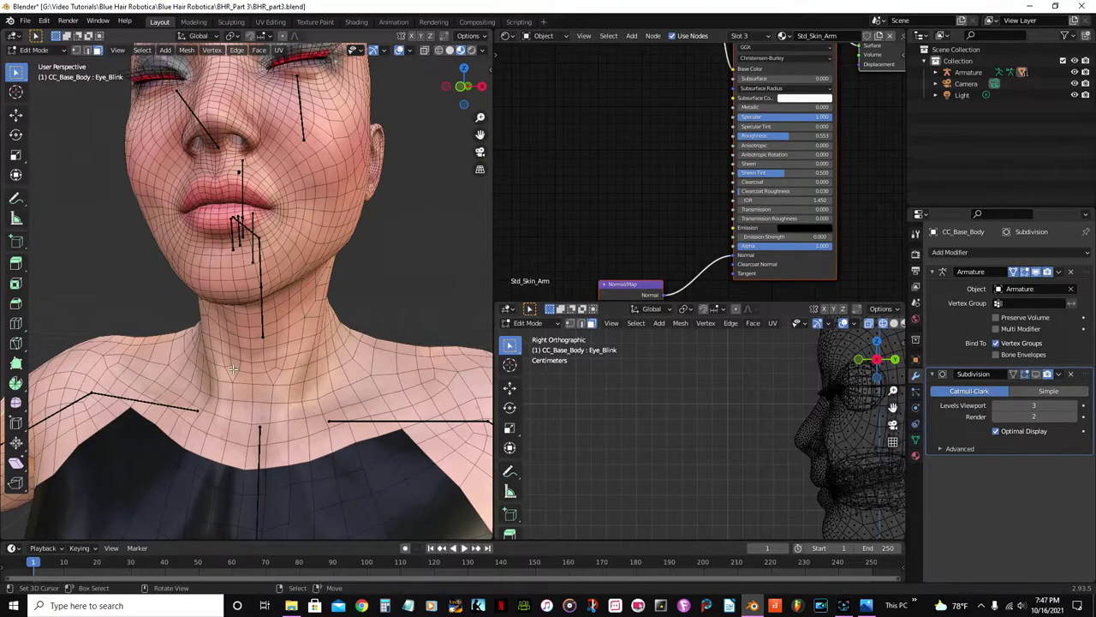
pyautogui.moveTo(235, 359)
pyautogui.mouseDown(button='middle')
pyautogui.moveTo(308, 340)
pyautogui.moveTo(177, 349)
pyautogui.moveTo(242, 359)
pyautogui.mouseUp(button='middle')
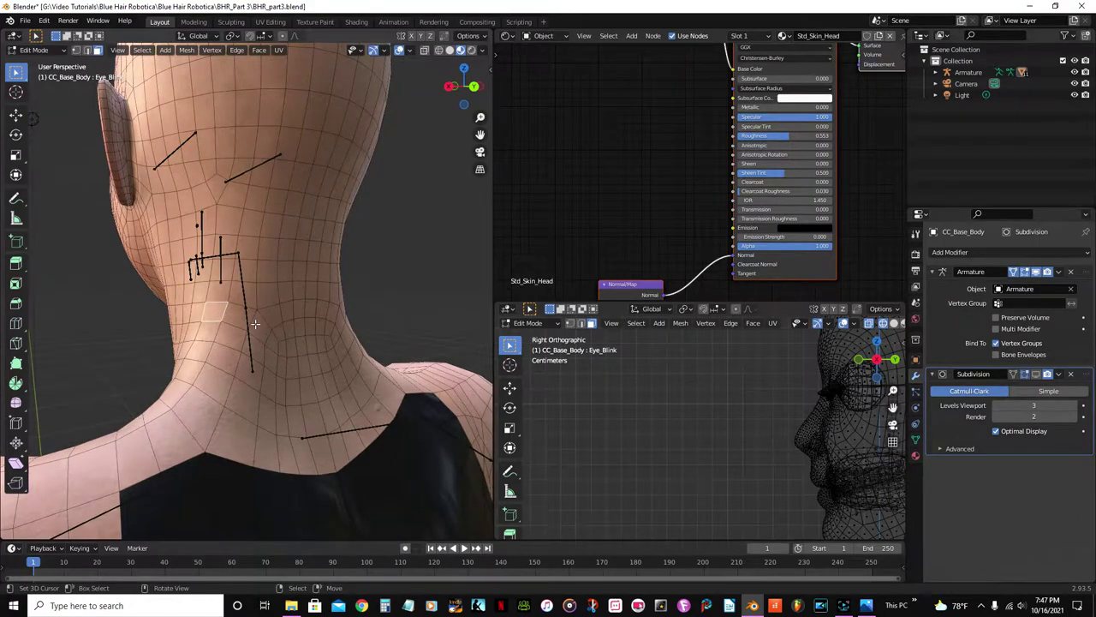
pyautogui.click(262, 327)
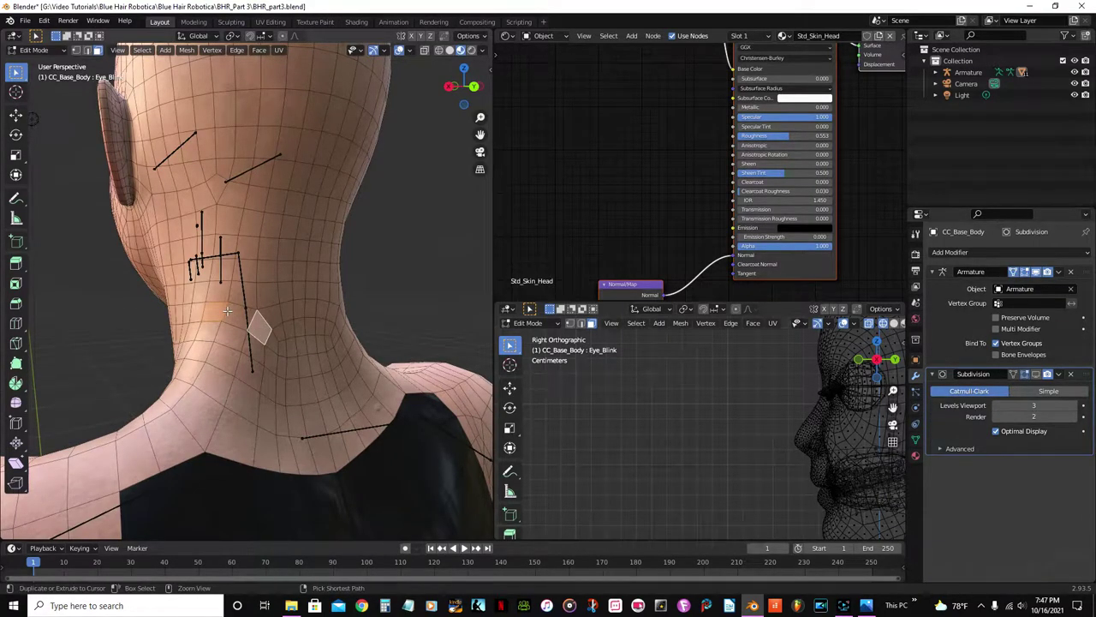
pyautogui.keyDown('ctrl'); pyautogui.click(233, 317); pyautogui.keyUp('ctrl')
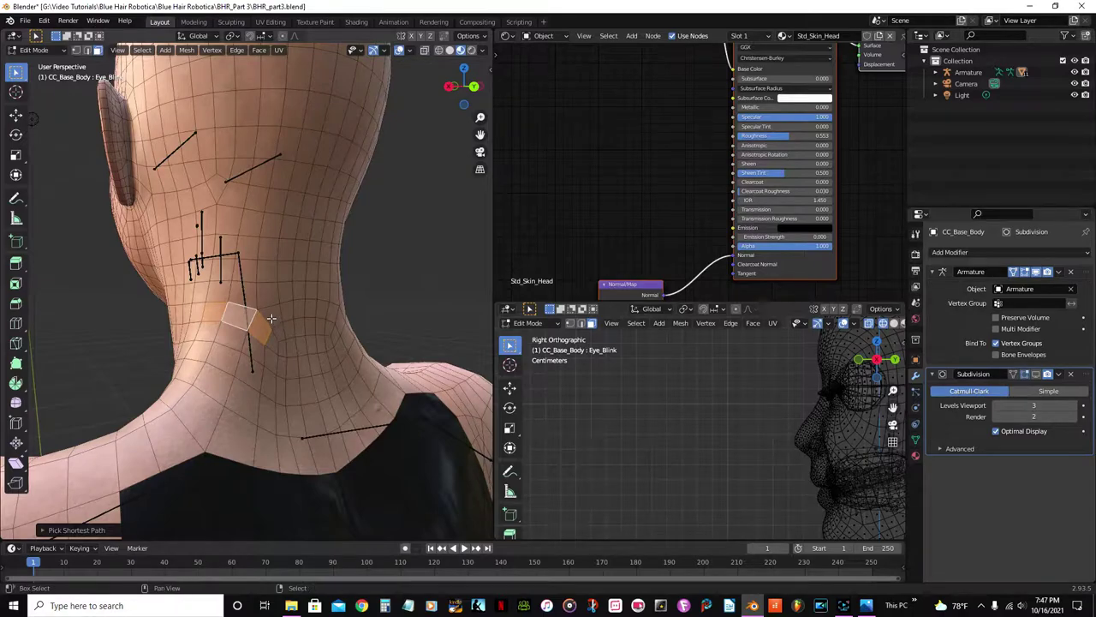
pyautogui.keyDown('ctrl'); pyautogui.click(271, 319); pyautogui.keyUp('ctrl')
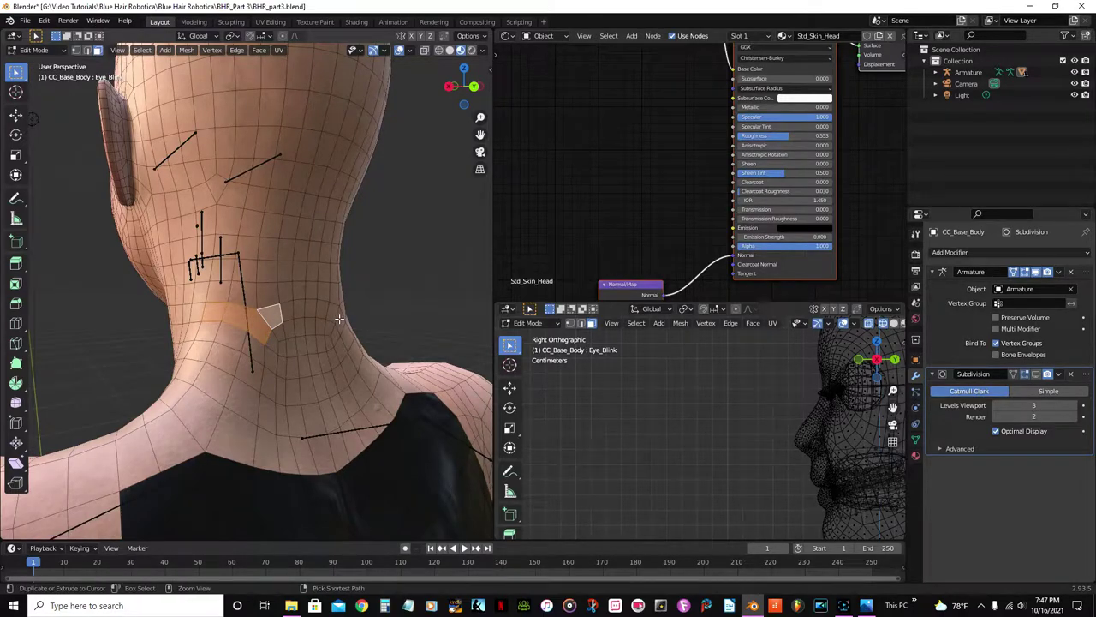
# Complete the selected face band around the remaining side and back of the neck with shortest-path picks.
pyautogui.moveTo(339, 319); pyautogui.dragTo(208, 310, button='middle')
pyautogui.keyDown('ctrl'); pyautogui.click(301, 312); pyautogui.keyUp('ctrl')
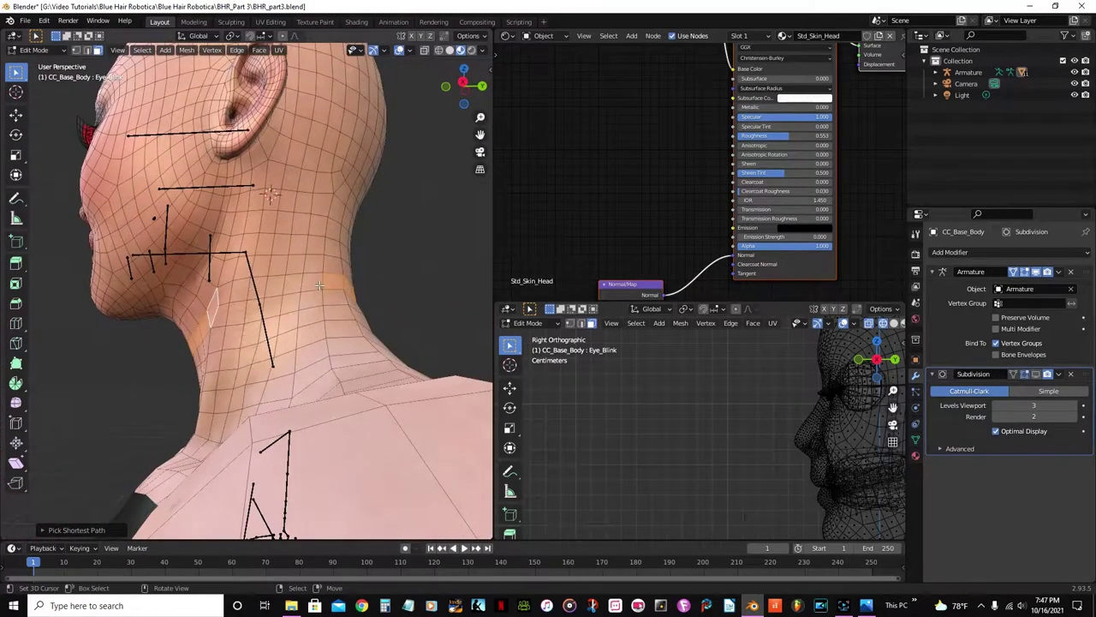
pyautogui.keyDown('ctrl'); pyautogui.click(318, 285); pyautogui.keyUp('ctrl')
pyautogui.moveTo(319, 285); pyautogui.dragTo(137, 347, button='middle')
pyautogui.scroll(-8, 172, 343)
pyautogui.moveTo(249, 339); pyautogui.dragTo(121, 318, button='middle')
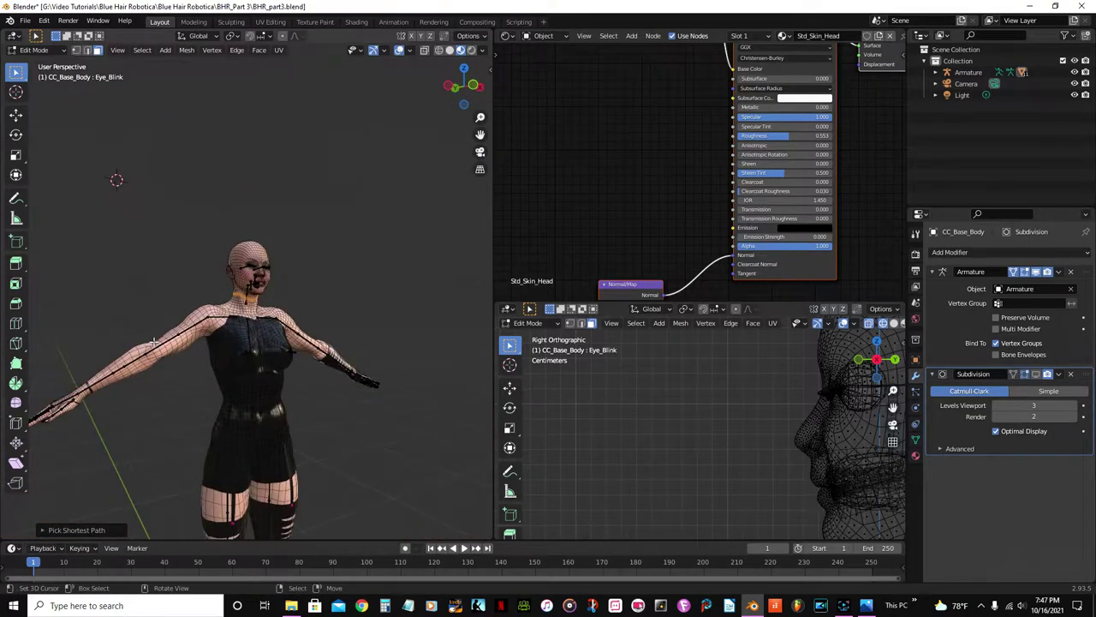
# Add the face loops around the upper arms just below the shoulders to the neck selection.
pyautogui.scroll(4, 155, 342)
pyautogui.scroll(-2, 178, 351)
pyautogui.scroll(-2, 216, 387)
pyautogui.keyDown('shift'); pyautogui.moveTo(200, 409); pyautogui.dragTo(223, 377, button='middle'); pyautogui.keyUp('shift')
pyautogui.scroll(4, 220, 365)
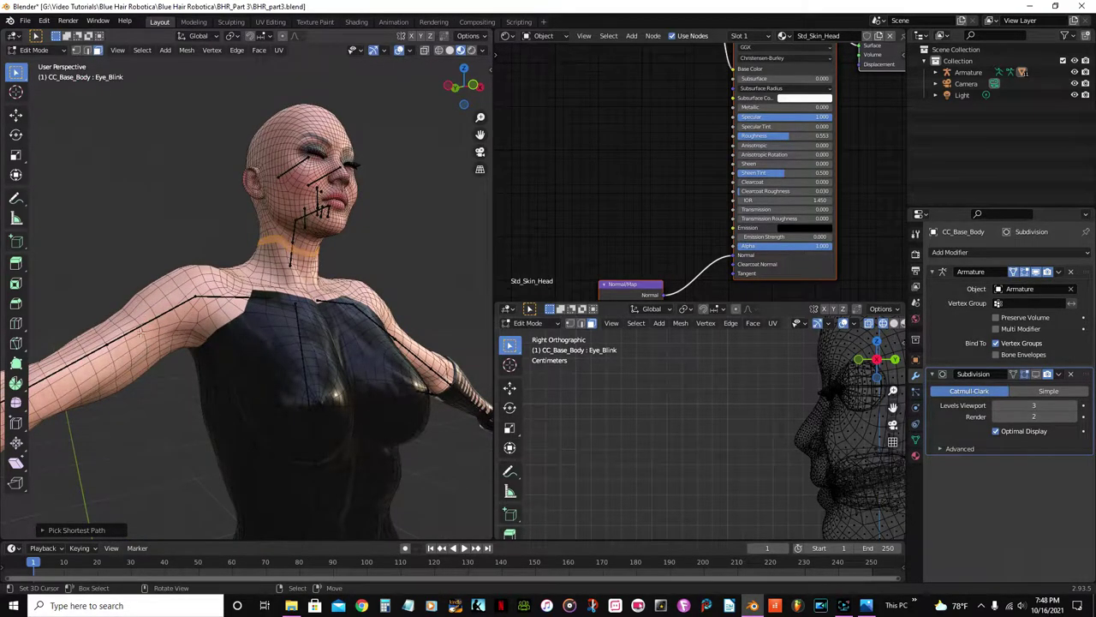
pyautogui.scroll(5, 173, 360)
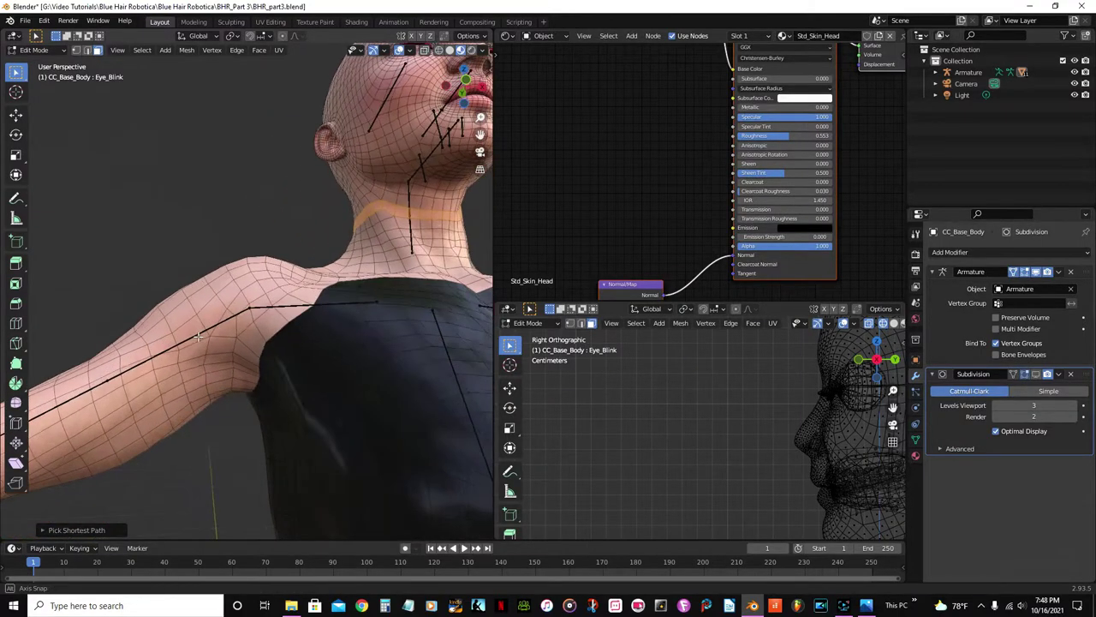
pyautogui.moveTo(182, 346); pyautogui.dragTo(340, 361, button='middle')
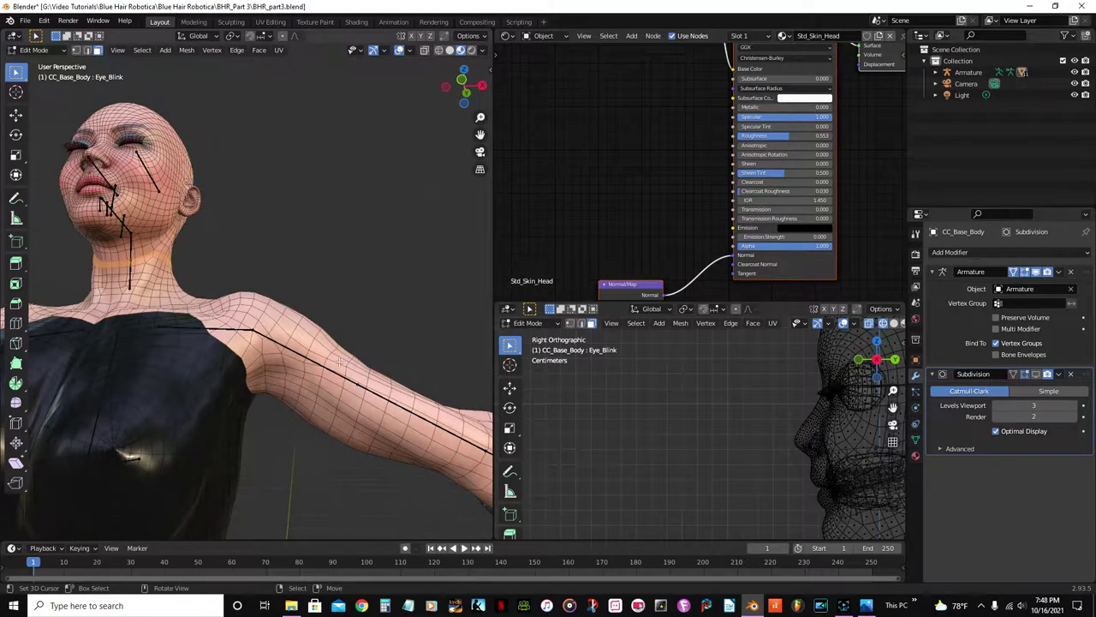
pyautogui.keyDown('alt'); pyautogui.keyDown('shift'); pyautogui.click(297, 359); pyautogui.keyUp('shift'); pyautogui.keyUp('alt')
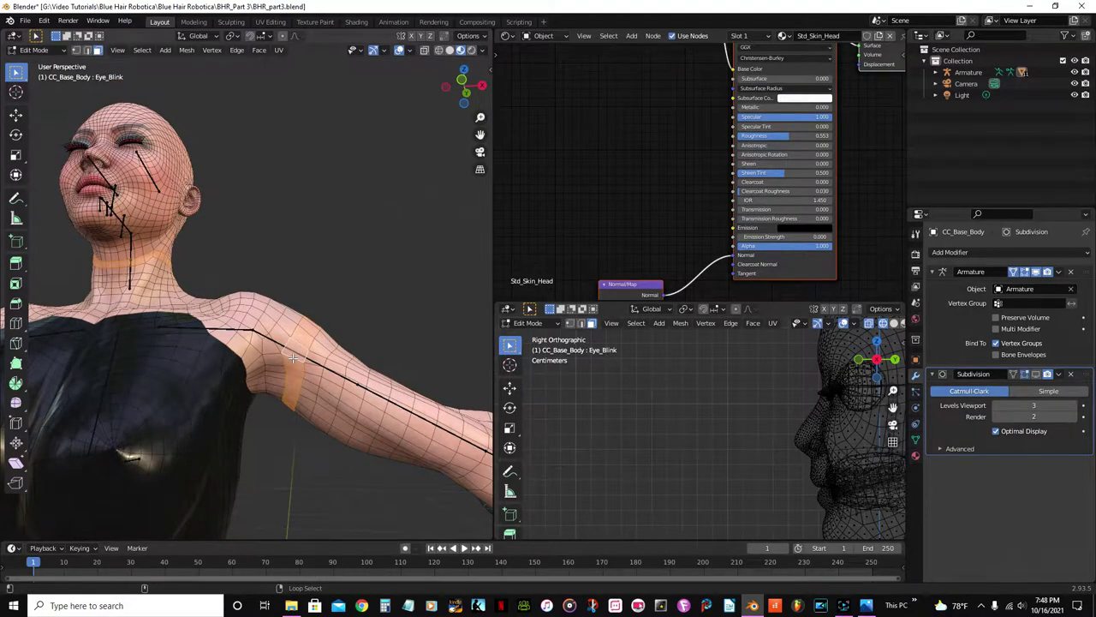
# Add the face loop running around the torso directly beneath the bust to the selection.
pyautogui.scroll(-5, 256, 386)
pyautogui.moveTo(245, 393); pyautogui.dragTo(377, 314, button='middle')
pyautogui.scroll(4, 257, 328)
pyautogui.scroll(2, 377, 313)
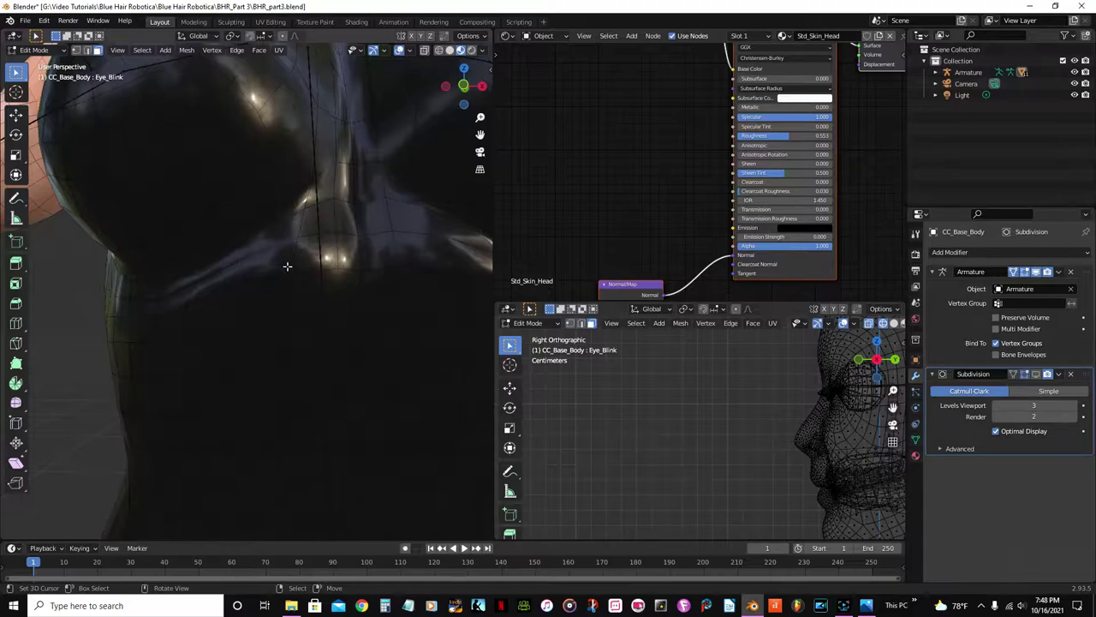
pyautogui.scroll(-5, 288, 266)
pyautogui.moveTo(289, 266); pyautogui.dragTo(227, 295, button='middle')
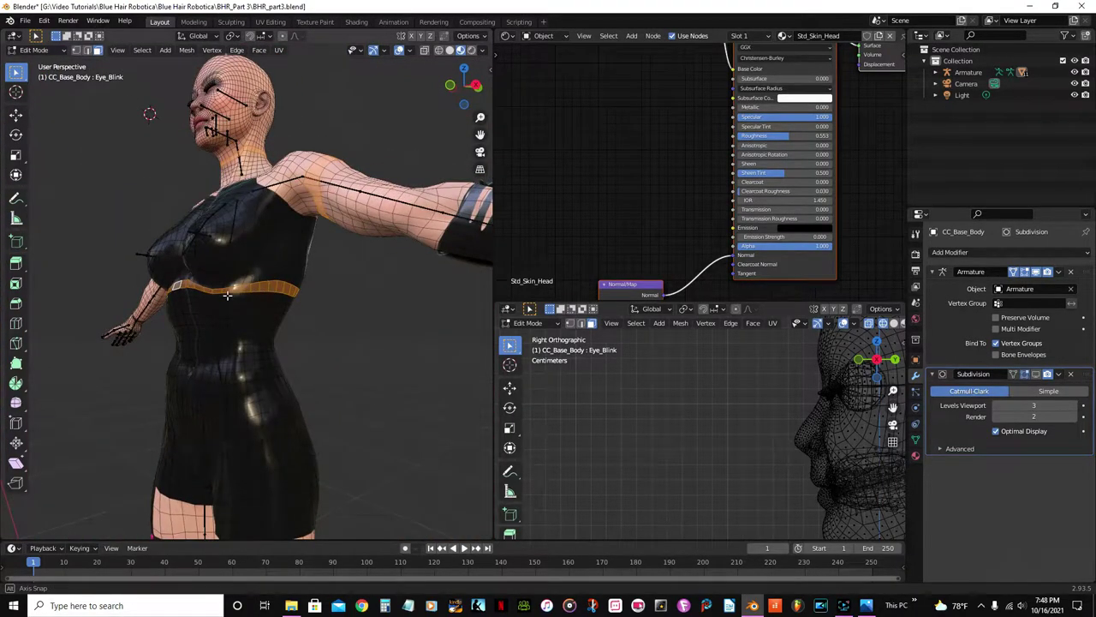
# Widen the selected band beneath the bust to two rows of faces.
pyautogui.scroll(4, 227, 295)
pyautogui.scroll(2, 227, 300)
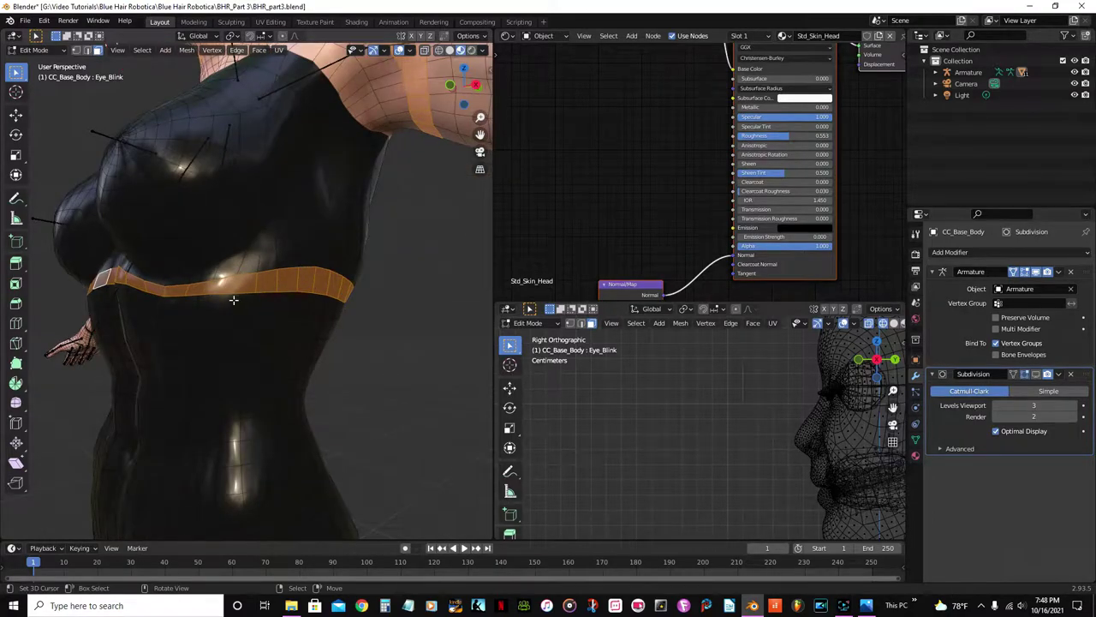
pyautogui.press('ctrl+KP_Add')
pyautogui.moveTo(233, 299); pyautogui.dragTo(292, 315, button='middle')
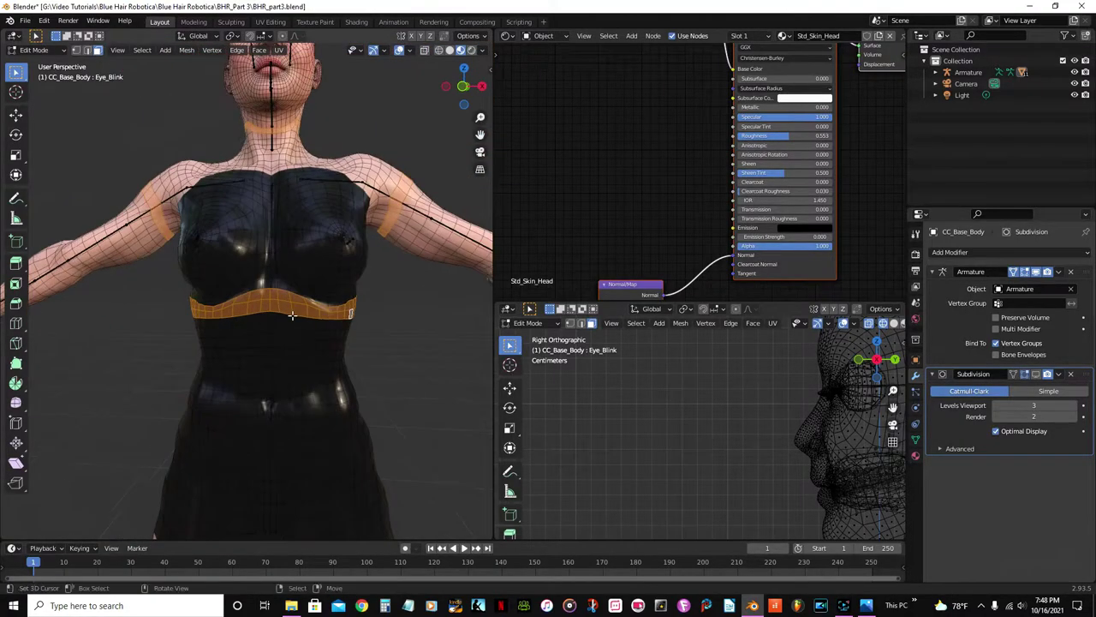
# Try adding the straight face loop around the top of the hips, then remove it from the selection.
pyautogui.scroll(-4, 288, 343)
pyautogui.keyDown('shift'); pyautogui.moveTo(286, 355); pyautogui.dragTo(240, 284, button='middle'); pyautogui.keyUp('shift')
pyautogui.scroll(4, 275, 310)
pyautogui.scroll(1, 240, 284)
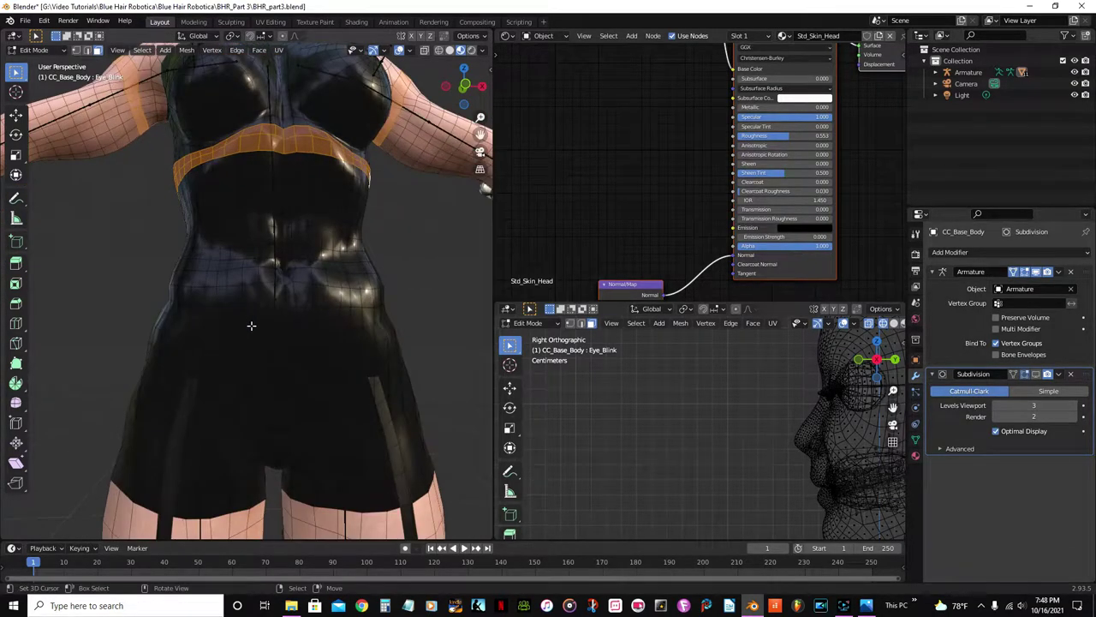
pyautogui.keyDown('alt'); pyautogui.keyDown('shift'); pyautogui.click(265, 314); pyautogui.keyUp('shift'); pyautogui.keyUp('alt')
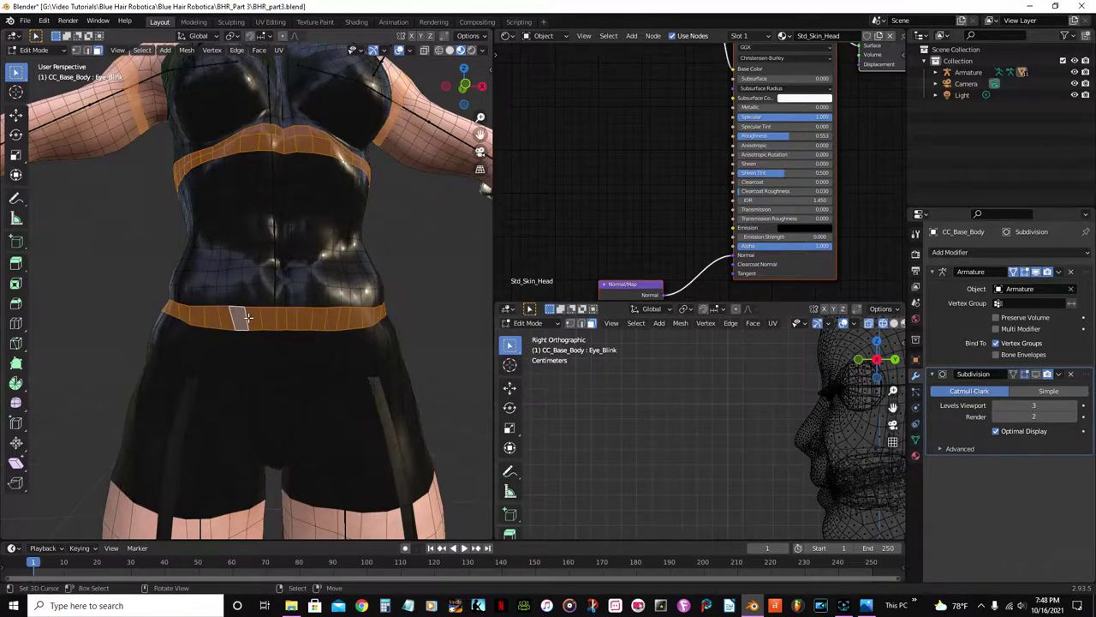
pyautogui.scroll(-2, 291, 317)
pyautogui.keyDown('shift'); pyautogui.moveTo(340, 323); pyautogui.dragTo(277, 320, button='middle'); pyautogui.keyUp('shift')
pyautogui.scroll(5, 318, 321)
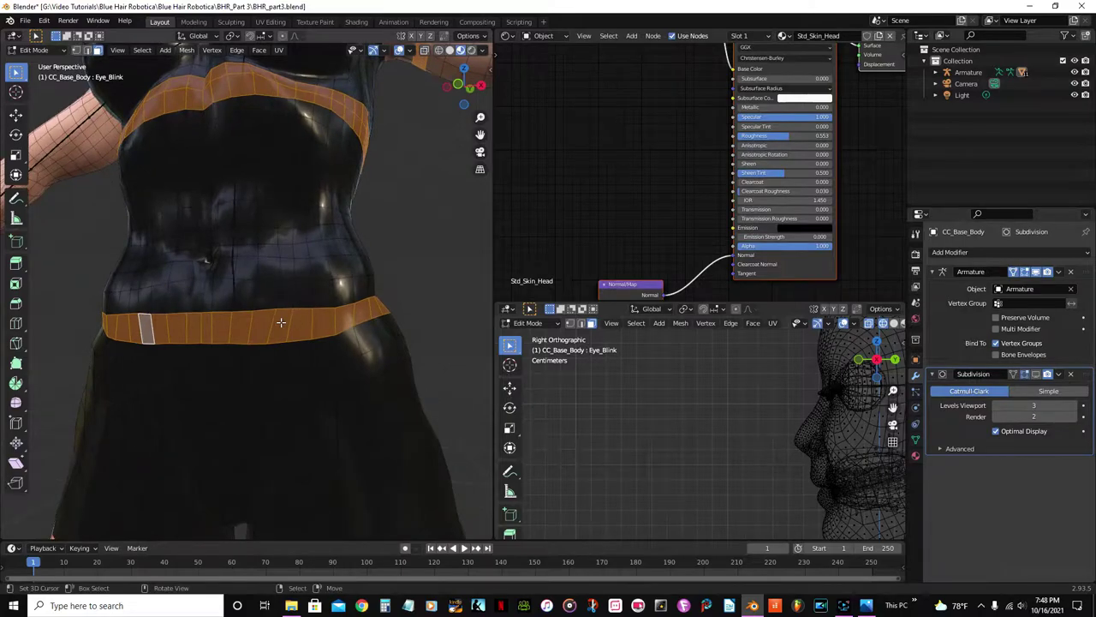
pyautogui.keyDown('alt'); pyautogui.keyDown('shift'); pyautogui.click(276, 322); pyautogui.keyUp('shift'); pyautogui.keyUp('alt')
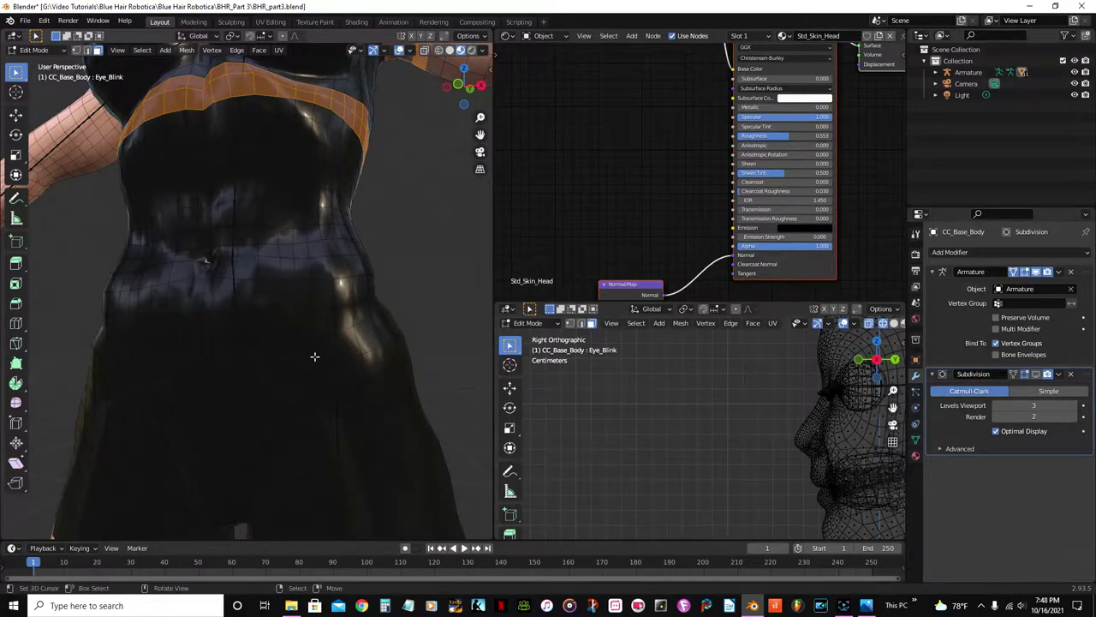
# Add the next lower face loop around the hips and circle-select the faces beneath its uneven section at the back.
pyautogui.keyDown('alt'); pyautogui.keyDown('shift'); pyautogui.click(335, 342); pyautogui.keyUp('shift'); pyautogui.keyUp('alt')
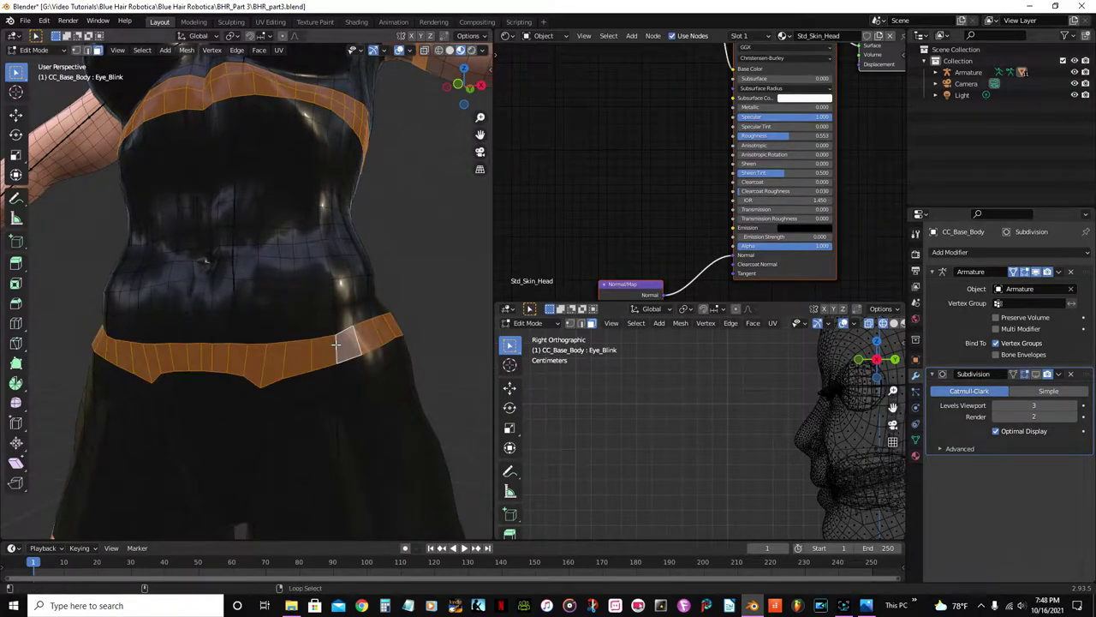
pyautogui.scroll(-3, 340, 336)
pyautogui.moveTo(343, 335); pyautogui.dragTo(133, 341, button='middle')
pyautogui.scroll(6, 154, 360)
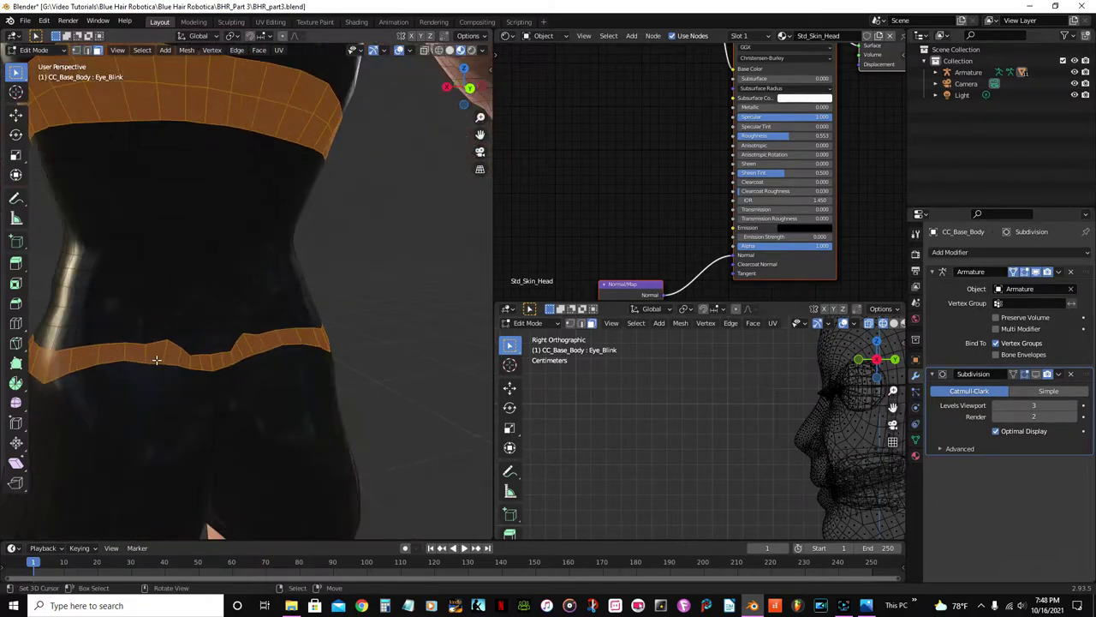
pyautogui.press('c')
pyautogui.moveTo(169, 372); pyautogui.dragTo(215, 364)
pyautogui.press('Escape')
# Add the face loops around both upper thighs, just above the hem of the black shorts, to the selection.
pyautogui.scroll(-5, 216, 366)
pyautogui.moveTo(215, 366); pyautogui.dragTo(120, 384, button='middle')
pyautogui.scroll(4, 290, 266)
pyautogui.keyDown('alt'); pyautogui.keyDown('shift'); pyautogui.click(170, 382); pyautogui.keyUp('shift'); pyautogui.keyUp('alt')
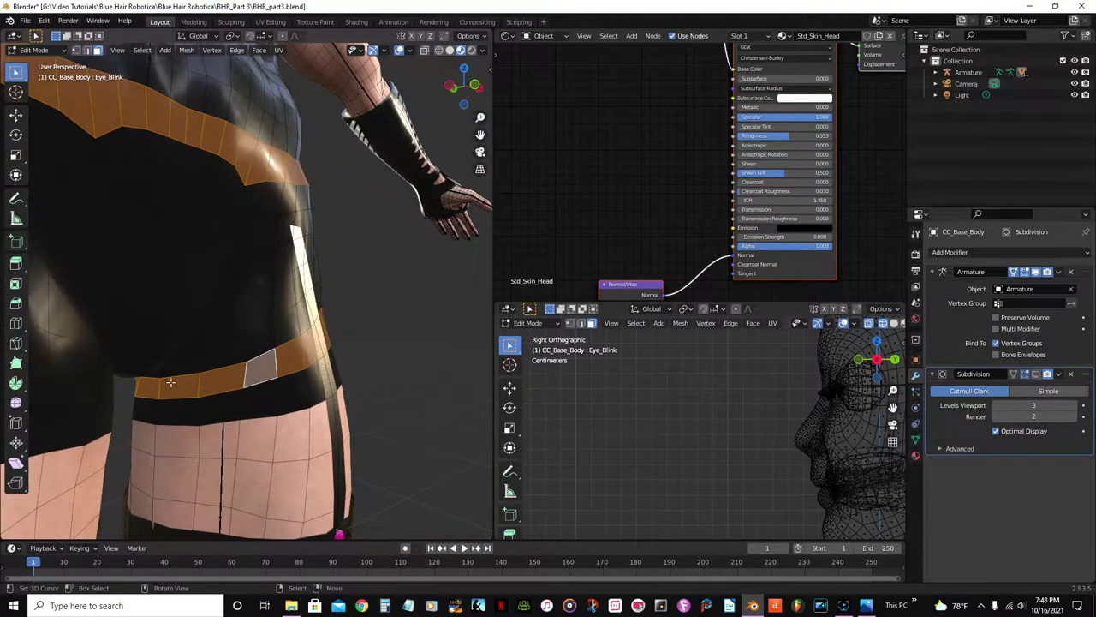
pyautogui.keyDown('alt'); pyautogui.keyDown('shift'); pyautogui.click(94, 394); pyautogui.keyUp('shift'); pyautogui.keyUp('alt')
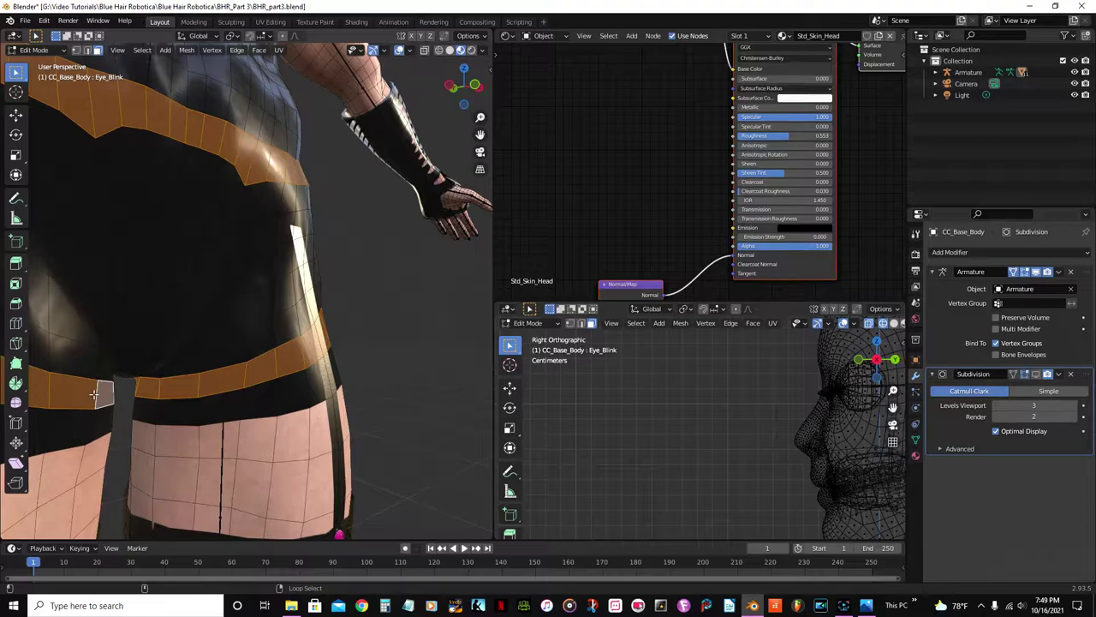
# Assign the Green Glssy material to the selected face bands around the neck, upper arms, underbust, hips and thighs.
pyautogui.scroll(-5, 201, 330)
pyautogui.moveTo(201, 328); pyautogui.dragTo(230, 324, button='middle')
pyautogui.scroll(-2, 250, 321)
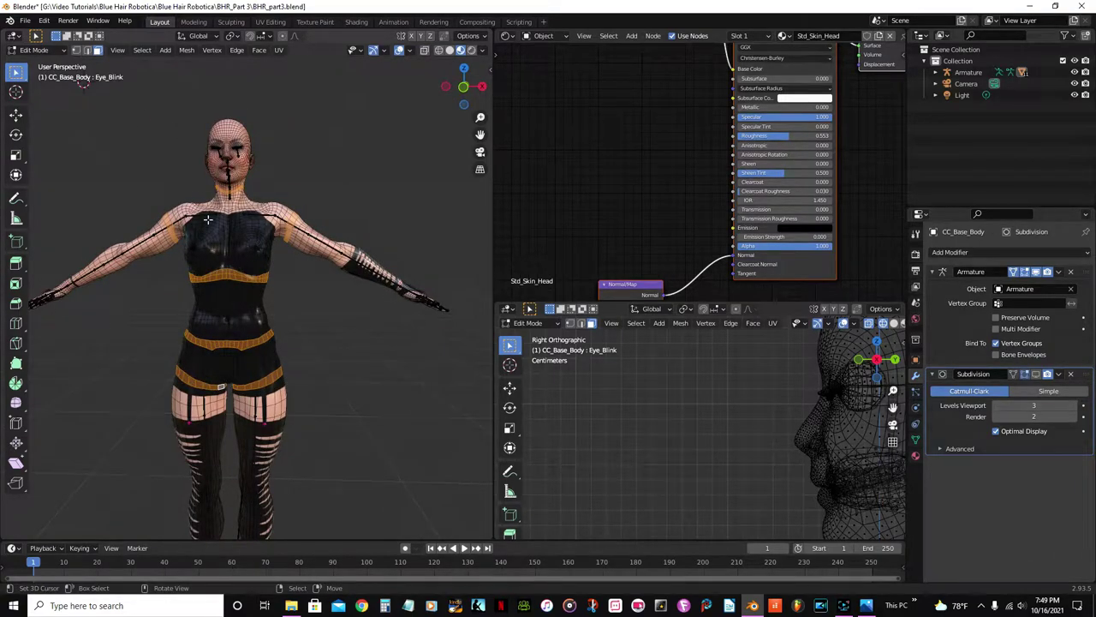
pyautogui.scroll(2, 292, 217)
pyautogui.scroll(-2, 292, 218)
pyautogui.keyDown('shift'); pyautogui.moveTo(262, 240); pyautogui.dragTo(307, 245, button='middle'); pyautogui.keyUp('shift')
pyautogui.scroll(1, 308, 245)
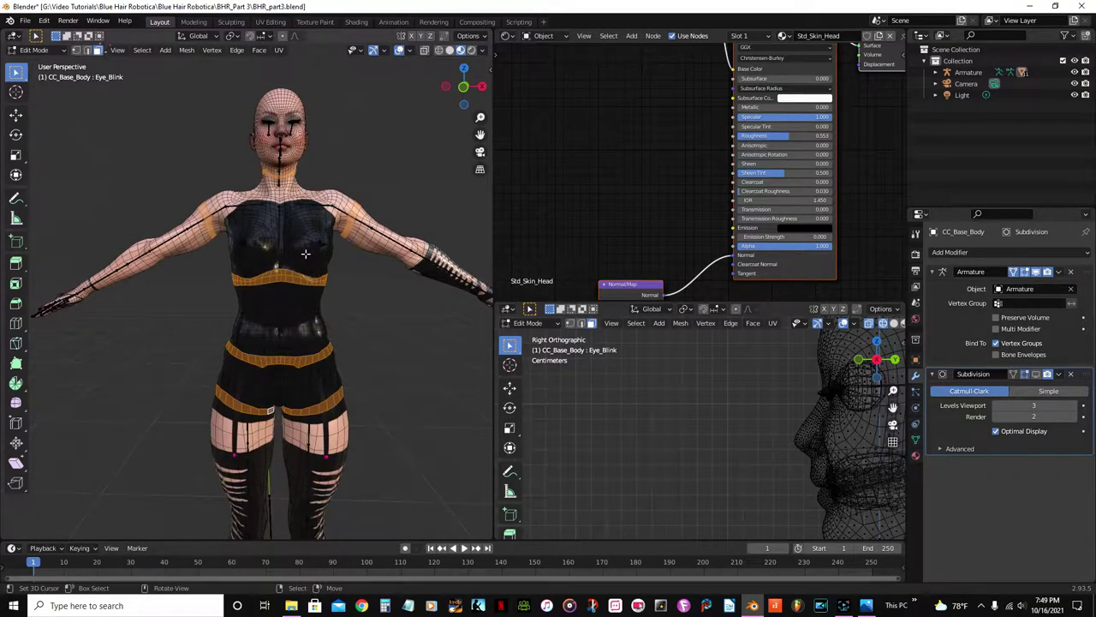
pyautogui.click(916, 456)
pyautogui.scroll(-2, 994, 282)
pyautogui.scroll(-3, 996, 271)
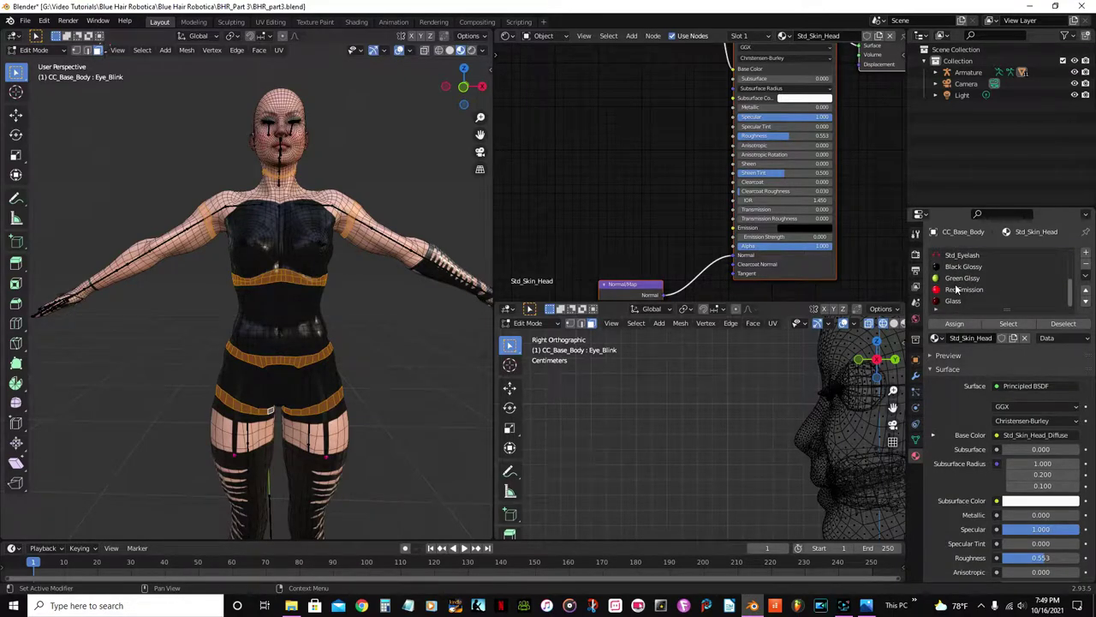
pyautogui.click(959, 279)
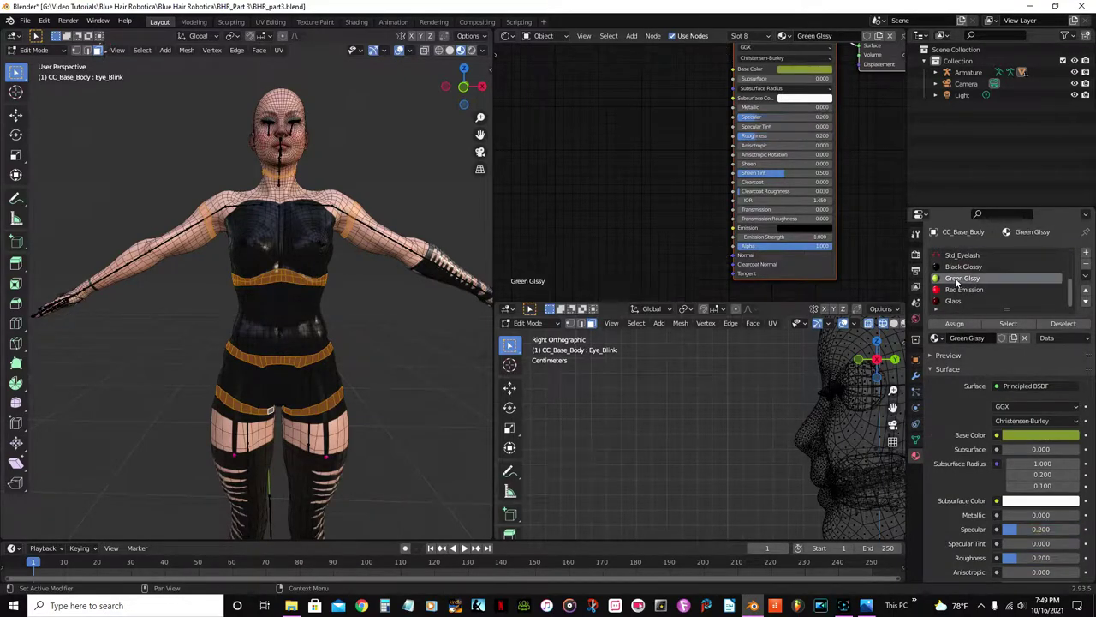
pyautogui.click(954, 324)
# Hide the green bands, then select all linked faces of the isolated chest section and the isolated shorts section.
pyautogui.scroll(3, 346, 343)
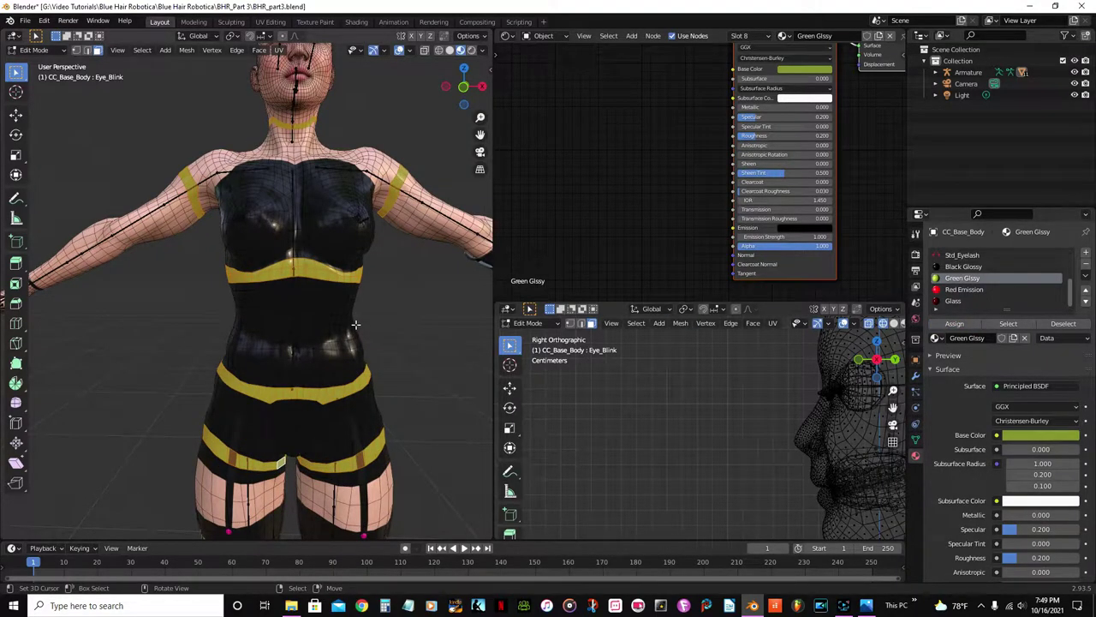
pyautogui.press('h')
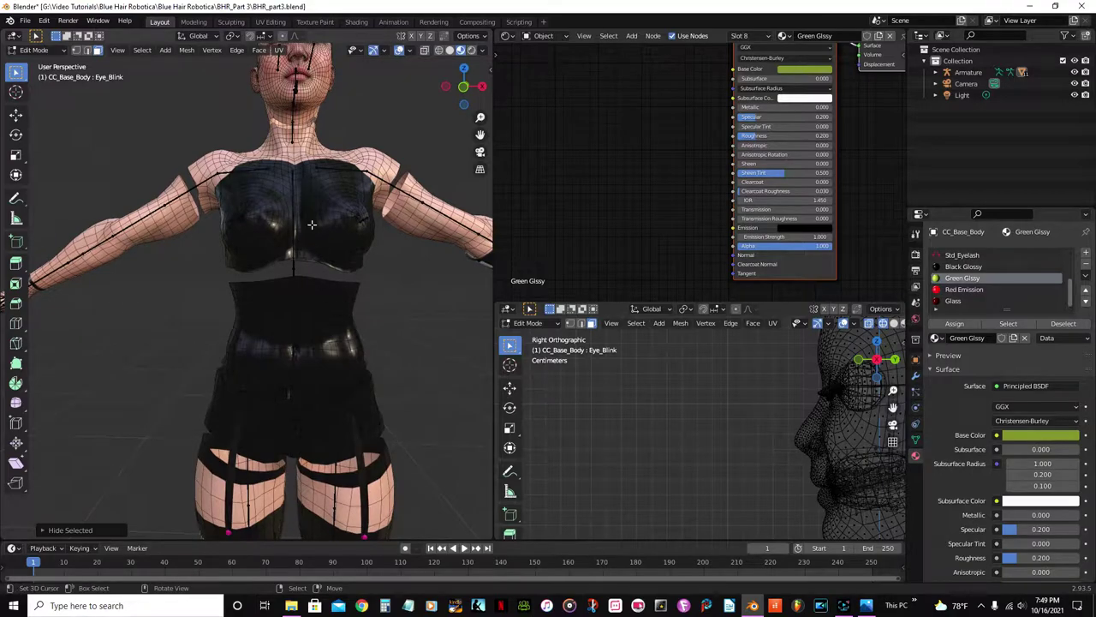
pyautogui.click(314, 180)
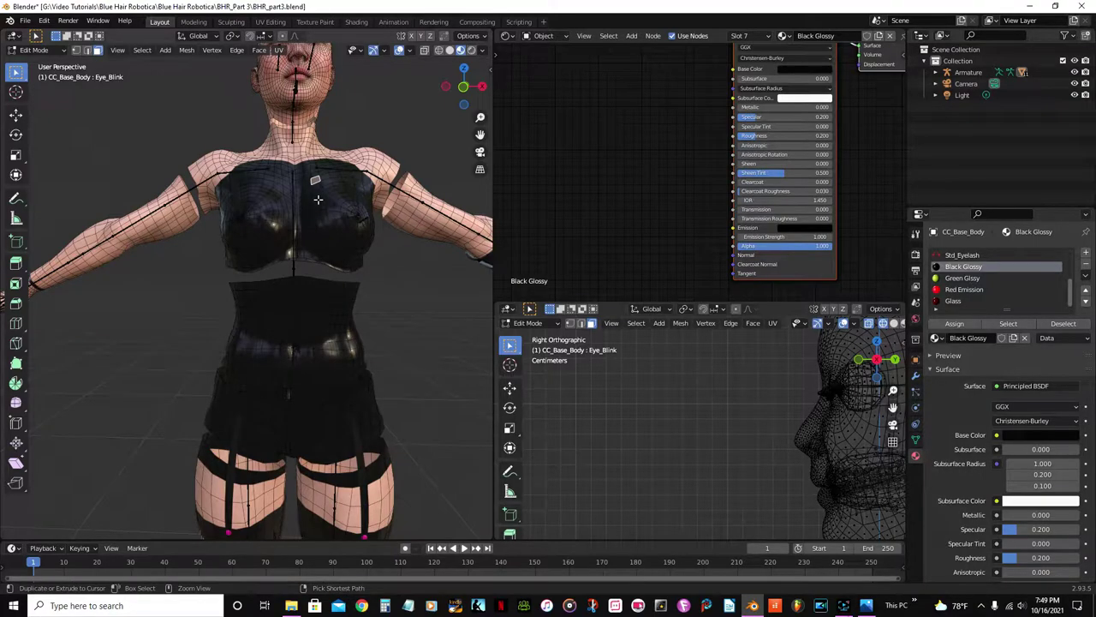
pyautogui.press('a')
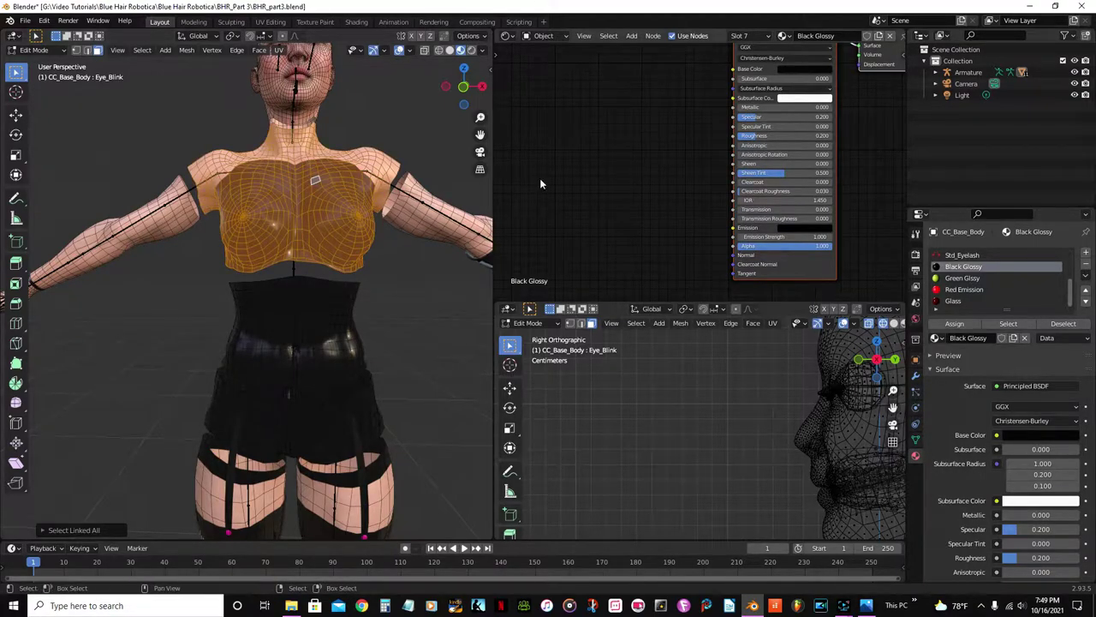
pyautogui.keyDown('shift'); pyautogui.rightClick(321, 423); pyautogui.keyUp('shift')
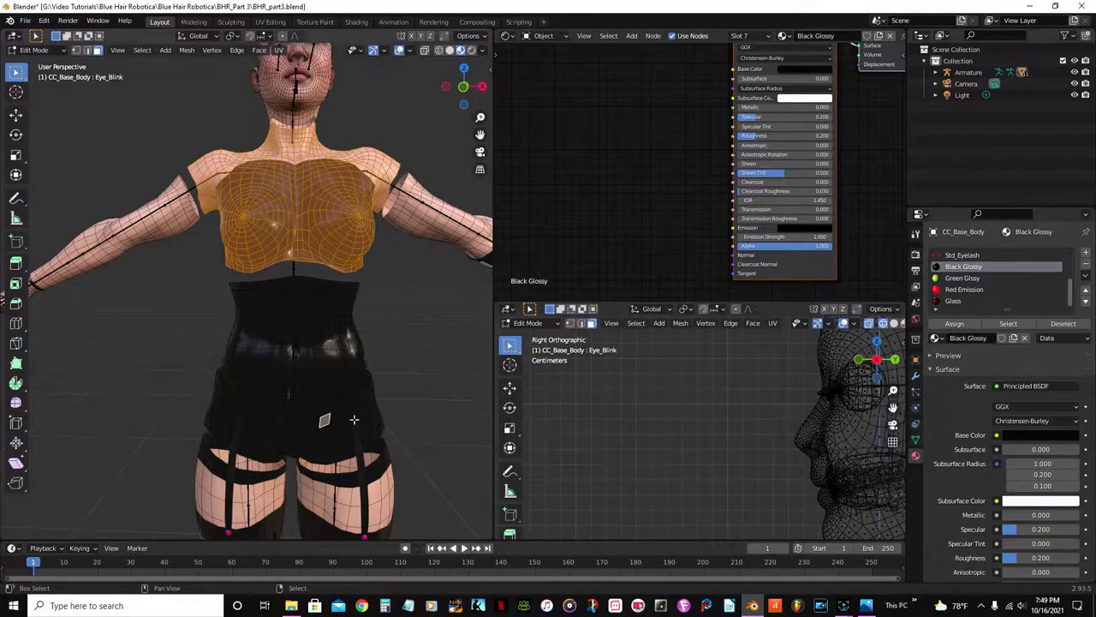
pyautogui.hotkey('ctrl', 'l')
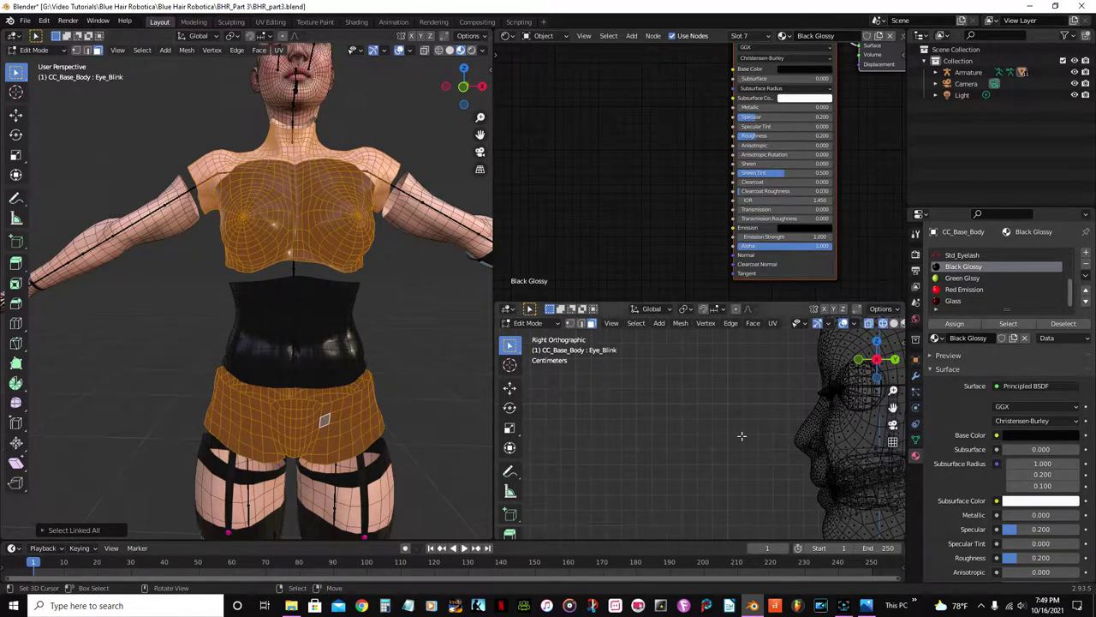
# Assign the Green Glssy material to the selected chest and shorts sections and clear the selection.
pyautogui.click(961, 280)
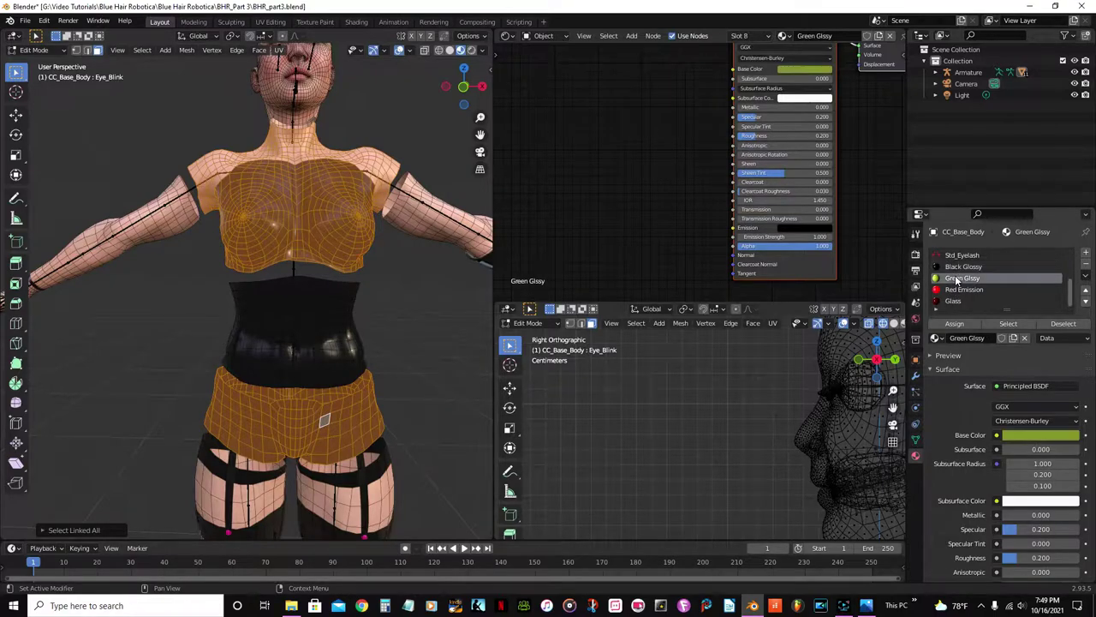
pyautogui.click(955, 323)
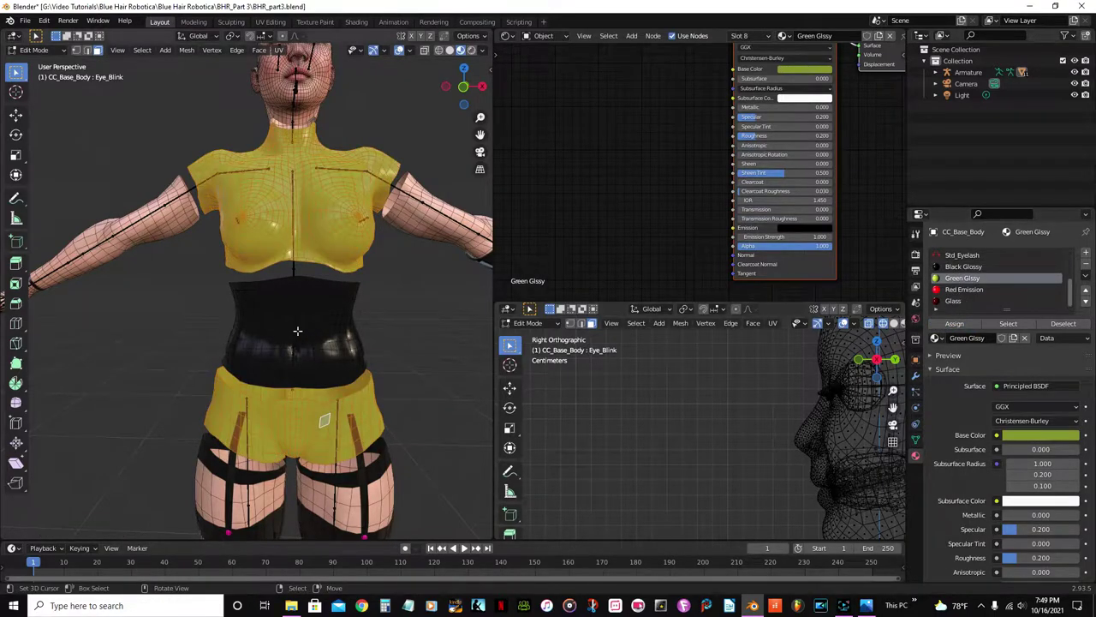
pyautogui.hotkey('alt', 'a')
# Reveal the hidden face bands, save the file and deselect everything.
pyautogui.scroll(-3, 256, 333)
pyautogui.moveTo(255, 332); pyautogui.dragTo(287, 363, button='middle')
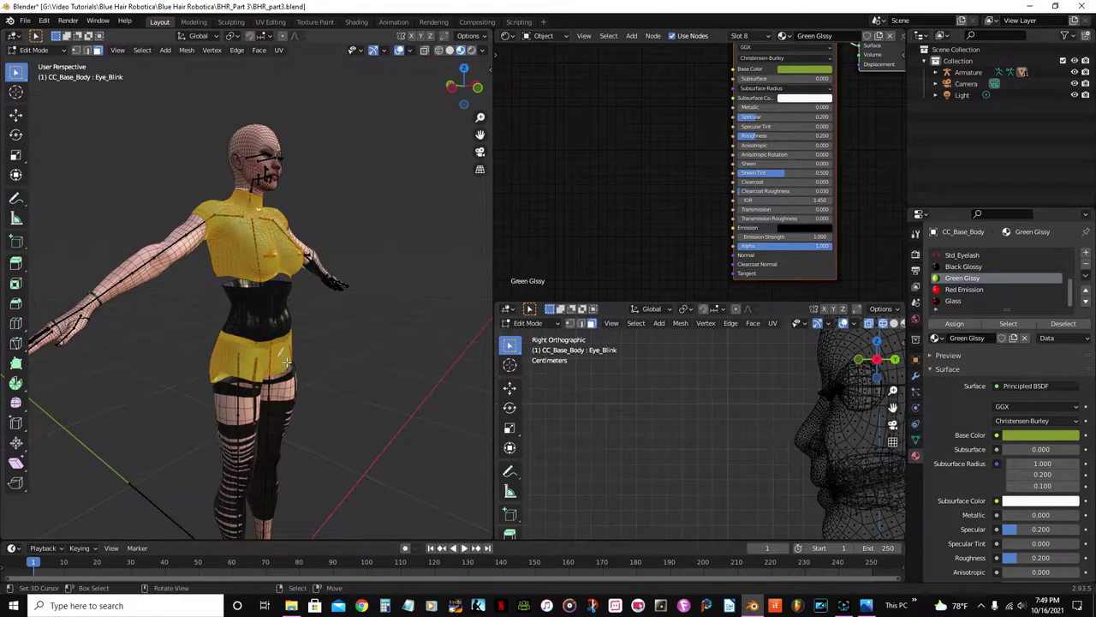
pyautogui.hotkey('alt', 'h')
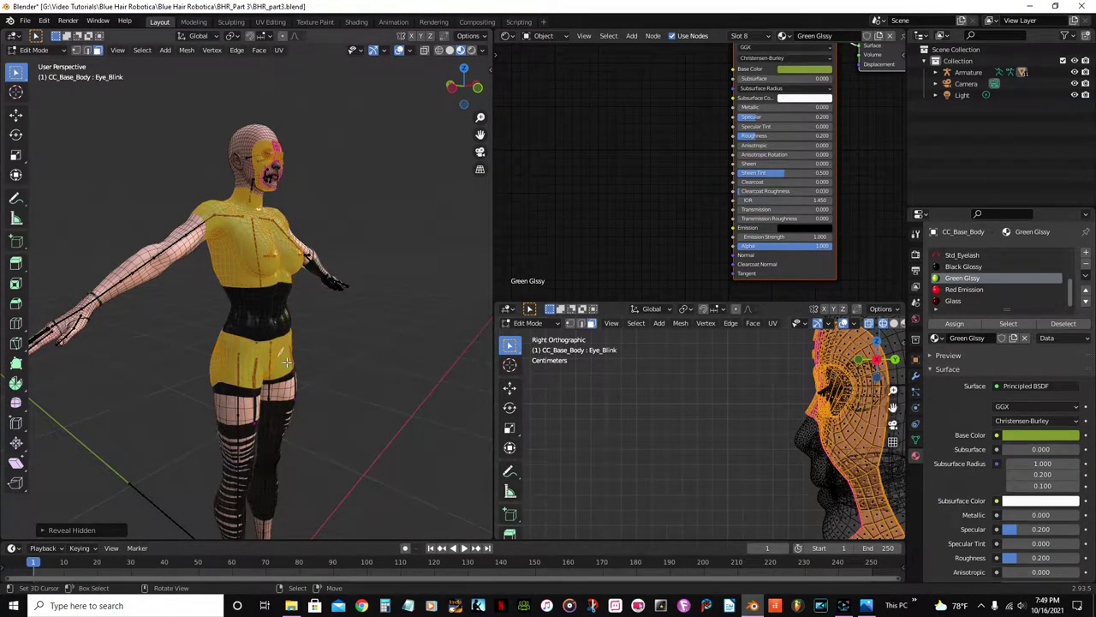
pyautogui.hotkey('ctrl', 's')
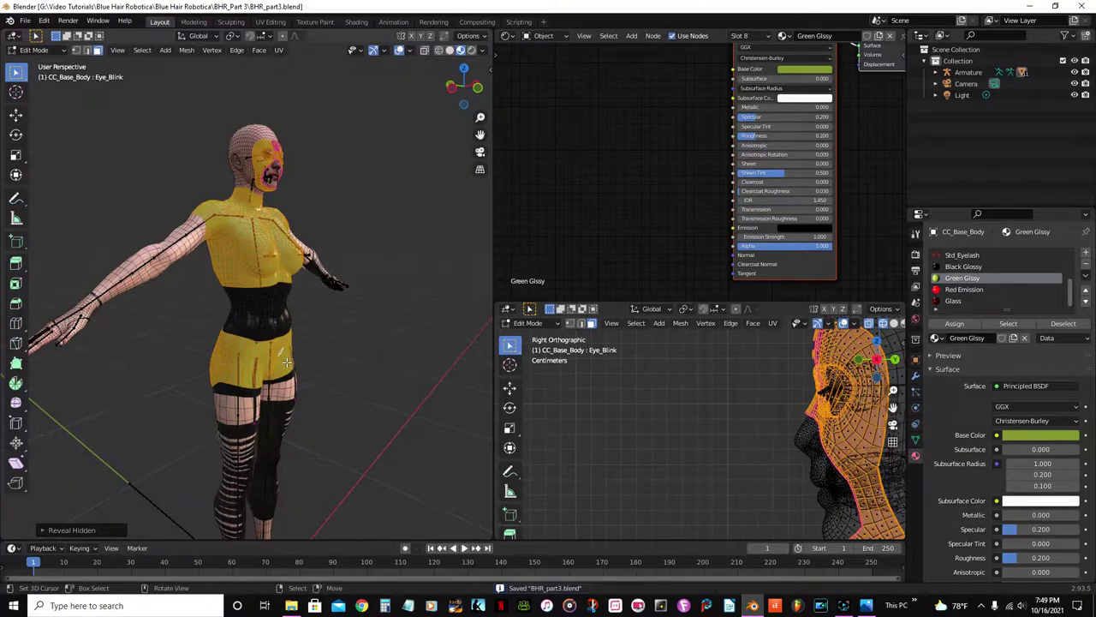
pyautogui.hotkey('alt', 'a')
pyautogui.scroll(6, 292, 261)
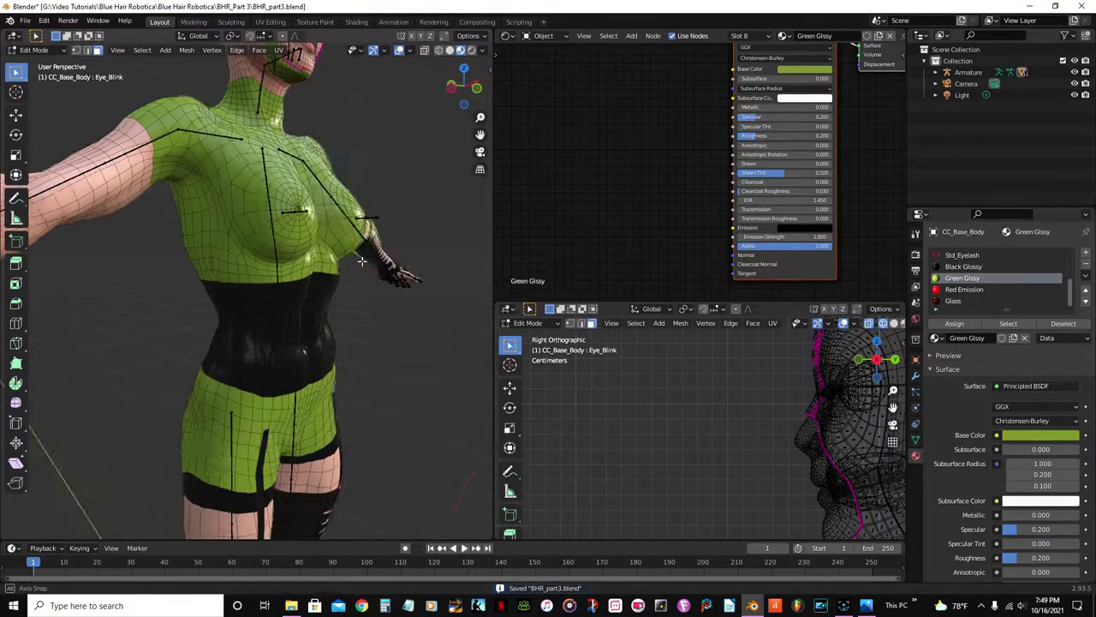
# Select and hide every face using the Green Glssy material, then select all linked faces of the black midriff section.
pyautogui.scroll(-6, 291, 261)
pyautogui.moveTo(291, 261); pyautogui.dragTo(470, 382, button='middle')
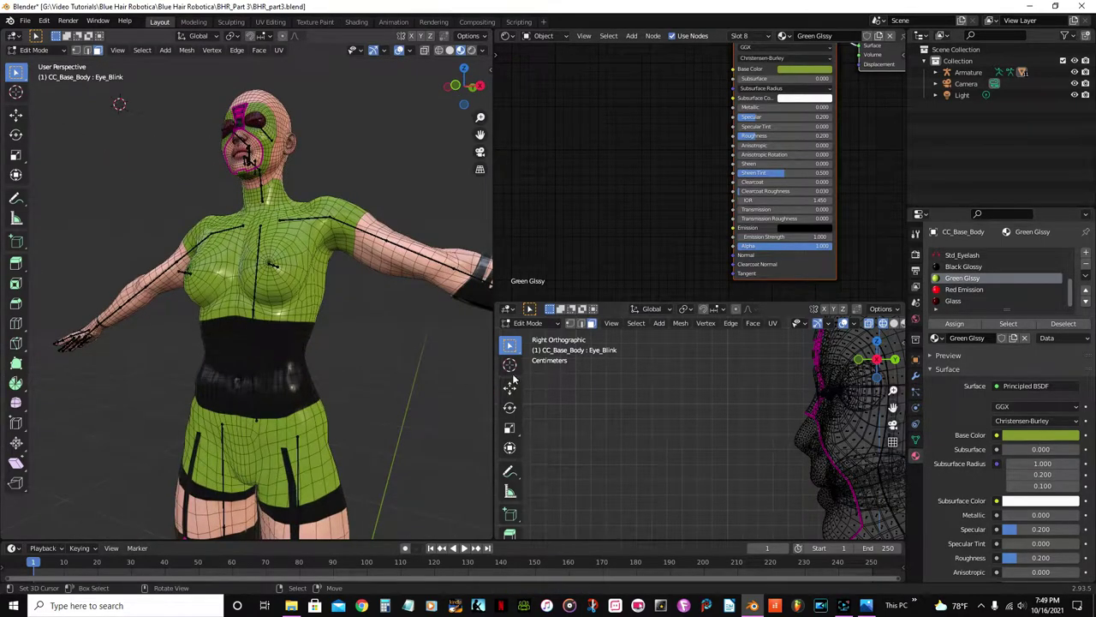
pyautogui.click(1008, 324)
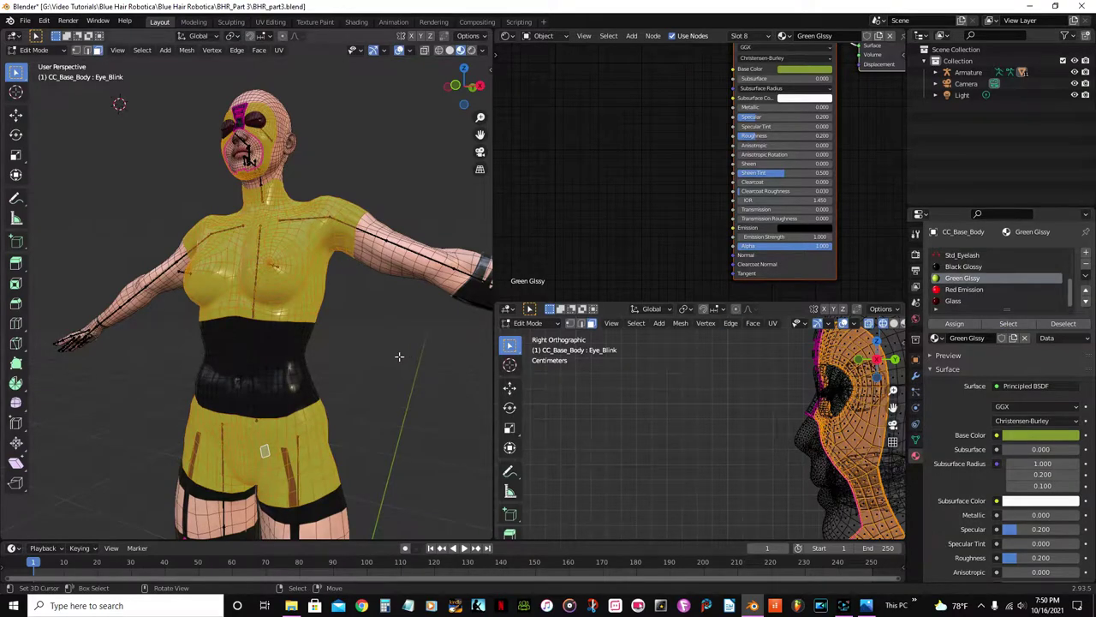
pyautogui.press('h')
pyautogui.rightClick(272, 378)
pyautogui.moveTo(289, 377); pyautogui.dragTo(225, 383, button='middle')
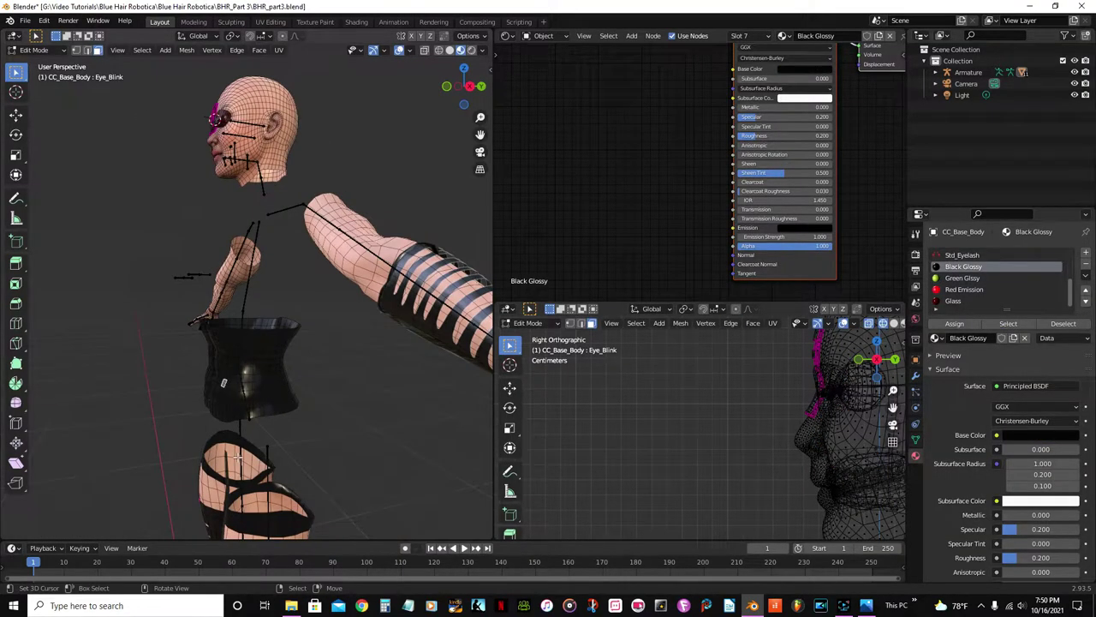
pyautogui.hotkey('ctrl', 'l')
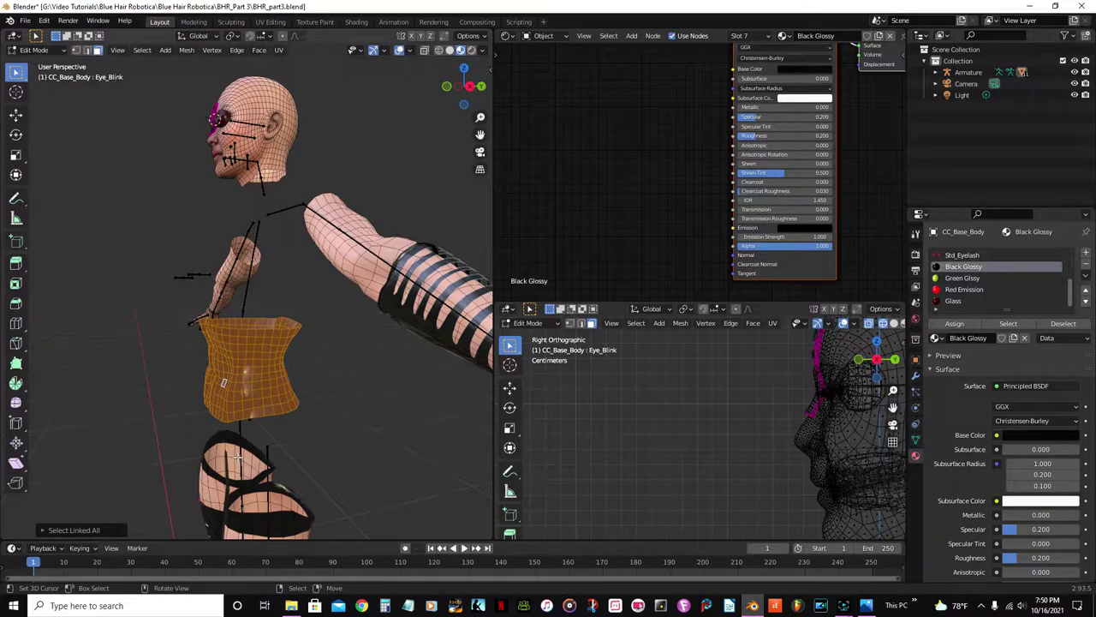
# Assign the Std_Skin_Body material to the selected midriff section.
pyautogui.scroll(5, 960, 303)
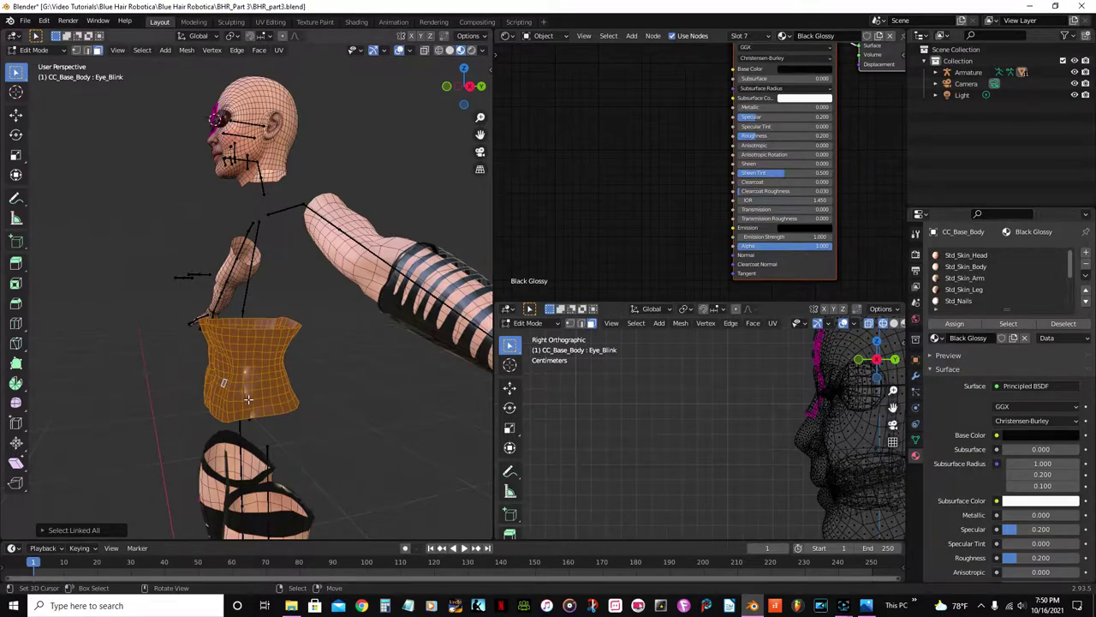
pyautogui.click(974, 267)
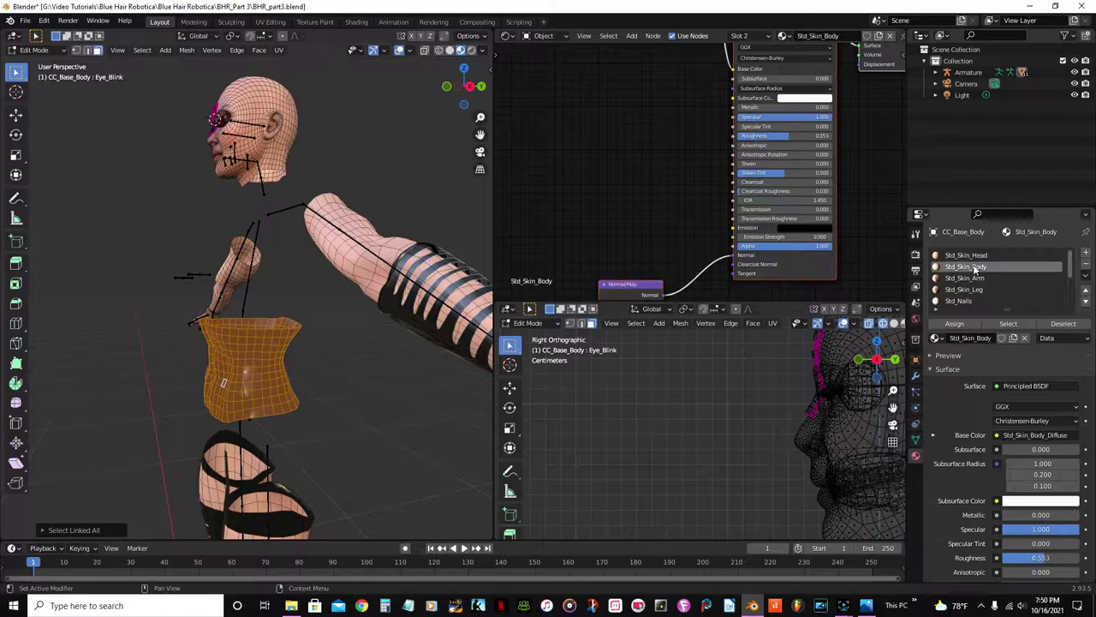
pyautogui.click(955, 324)
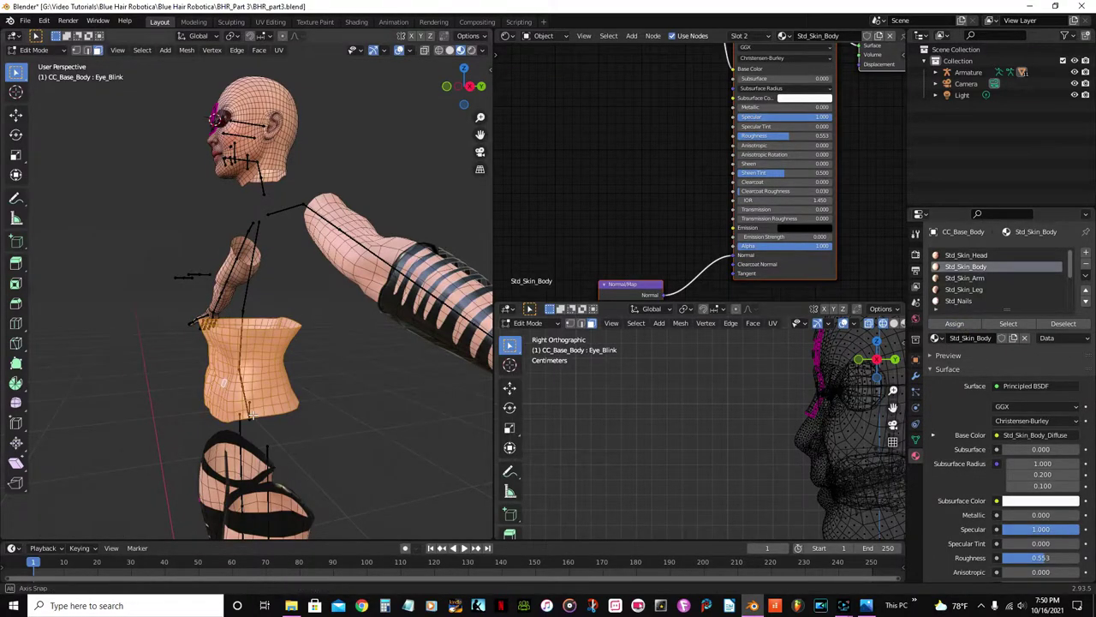
pyautogui.moveTo(253, 414); pyautogui.dragTo(143, 101, button='middle')
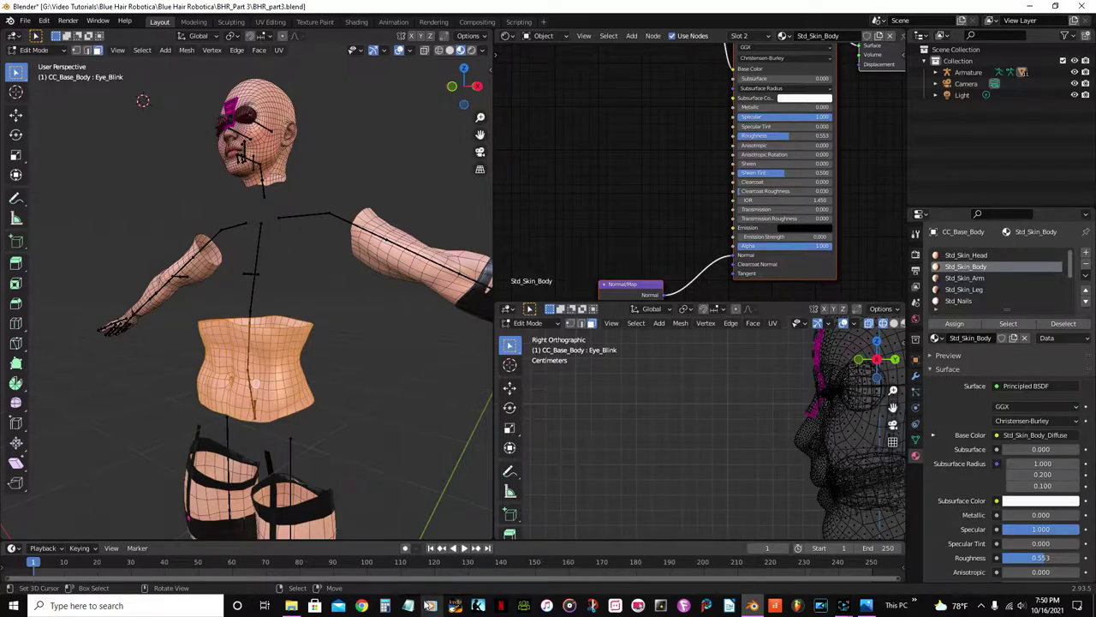
# Bring back the hidden green faces, clear the selection and save the file.
pyautogui.hotkey('alt', 'h')
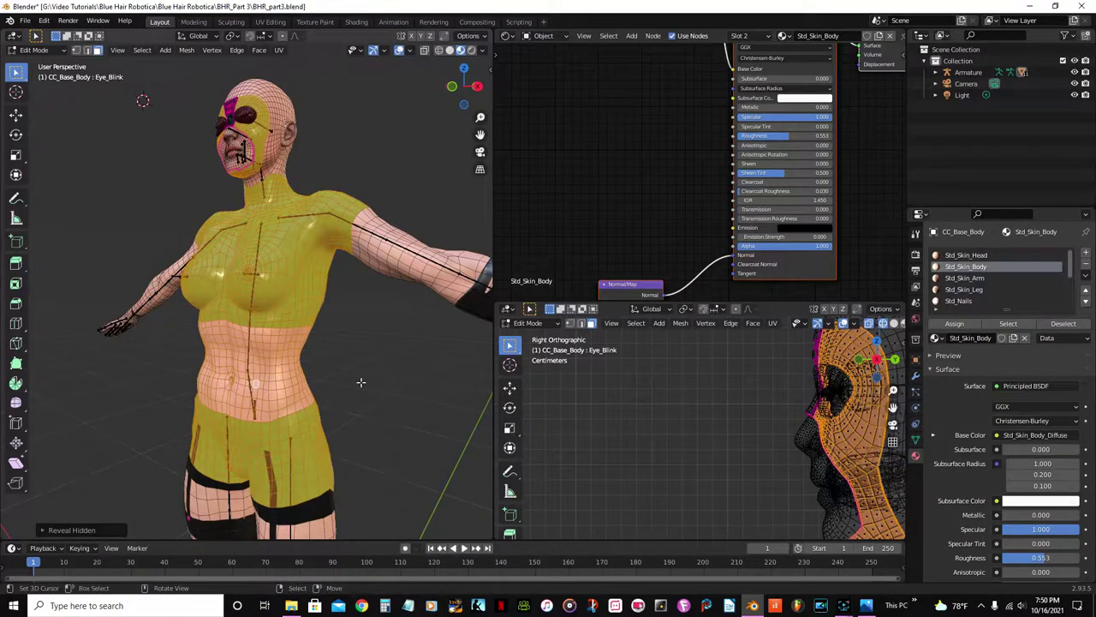
pyautogui.hotkey('alt', 'a')
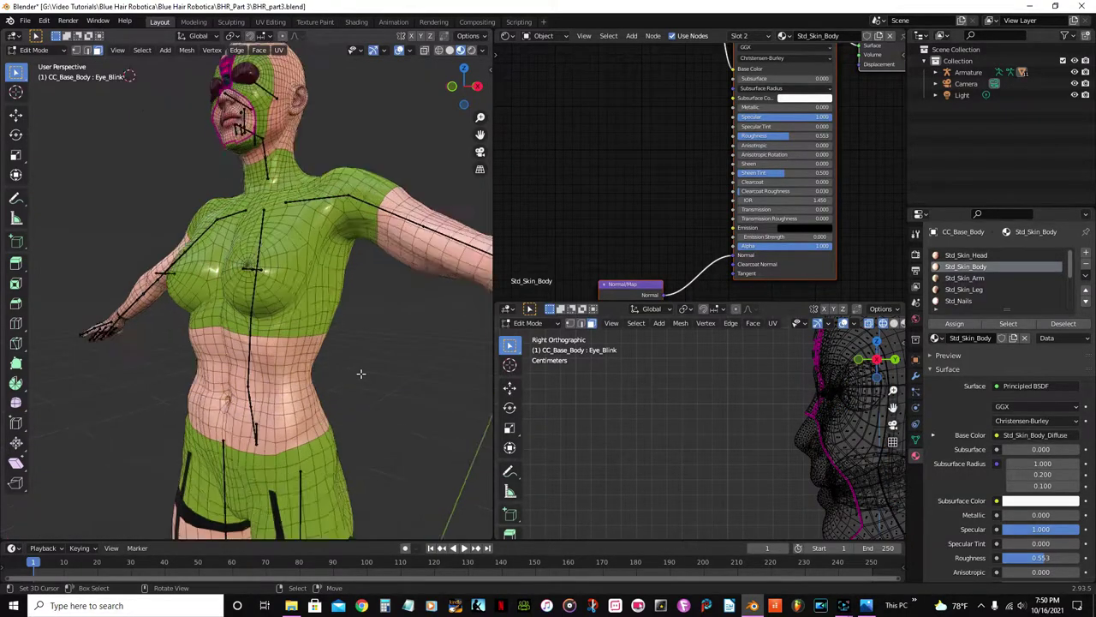
pyautogui.moveTo(362, 374); pyautogui.dragTo(420, 537, button='middle')
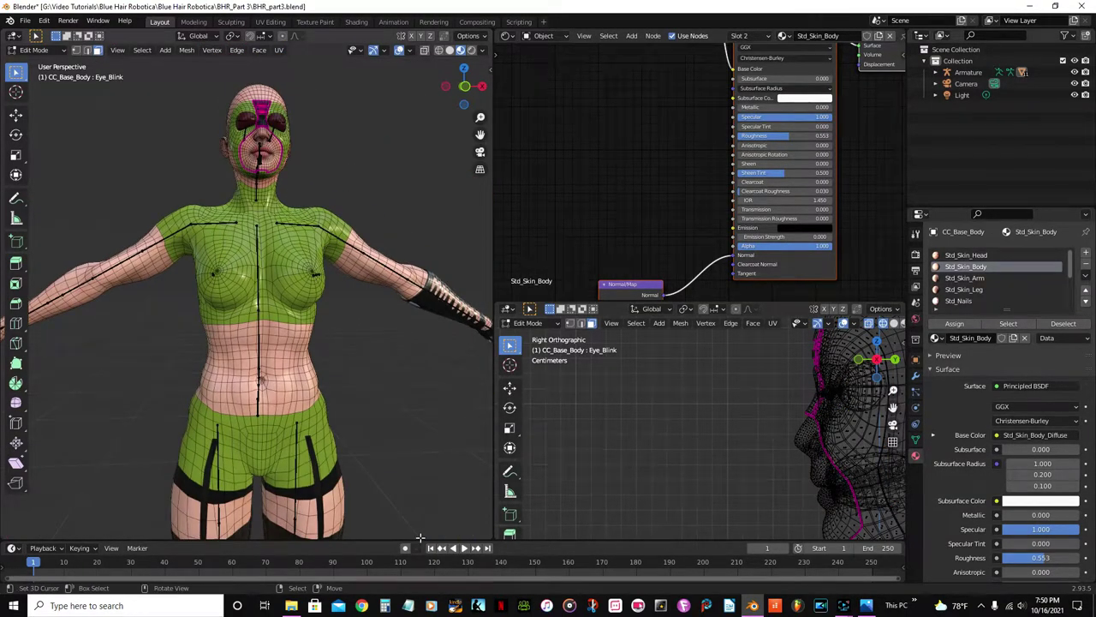
pyautogui.press('ctrl')
pyautogui.hotkey('ctrl', 's')
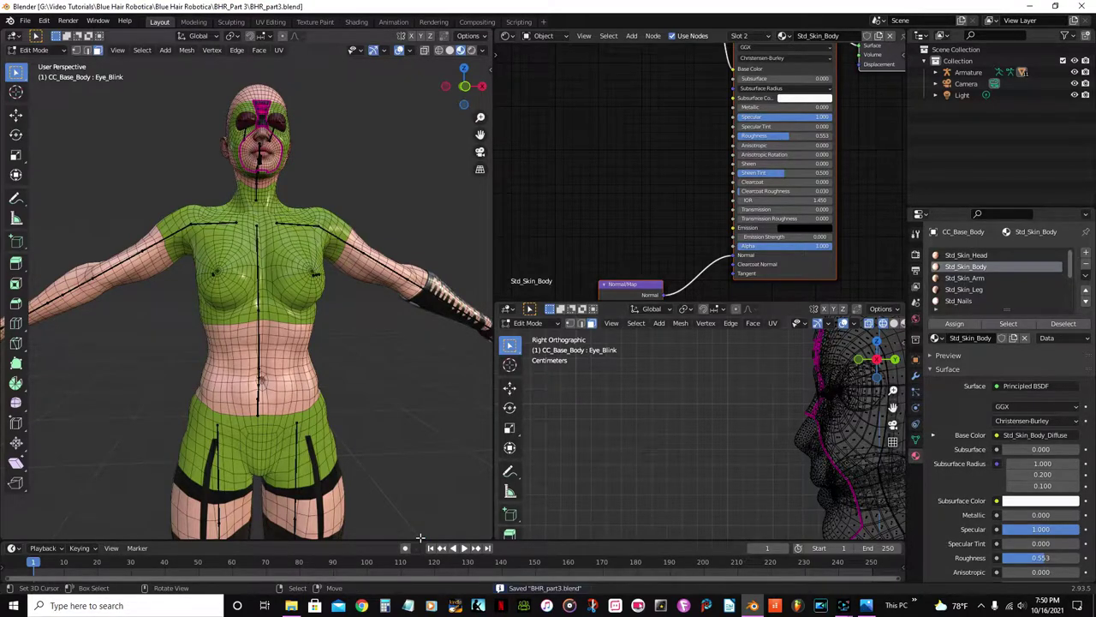
# Select the black face loops around both upper thighs, directly below the green shorts.
pyautogui.scroll(1, 356, 289)
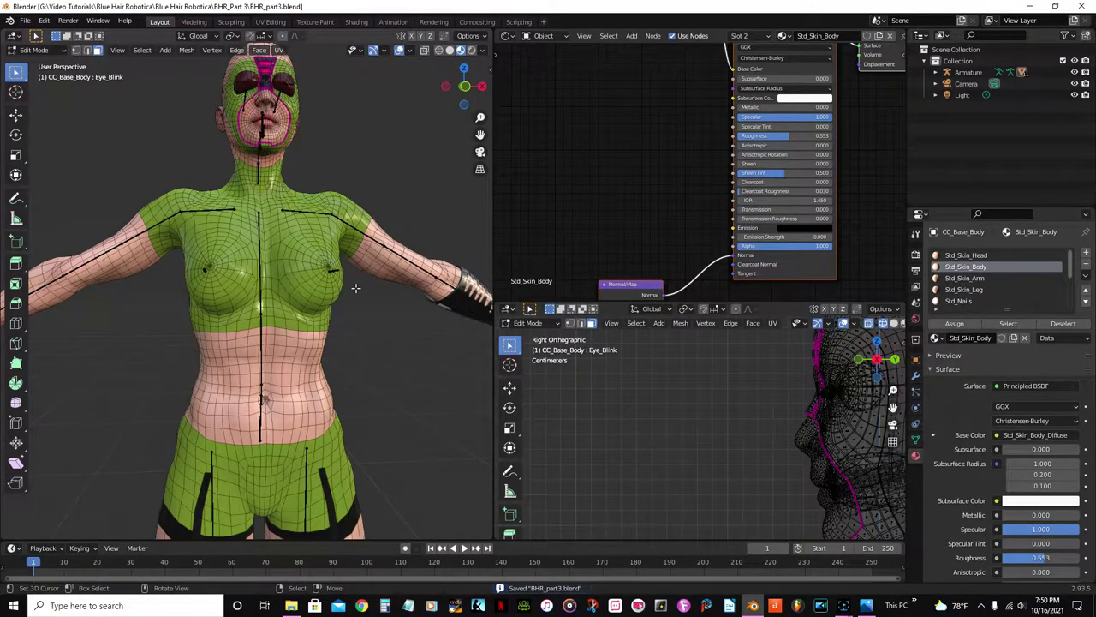
pyautogui.scroll(-2, 342, 257)
pyautogui.moveTo(303, 171); pyautogui.dragTo(236, 142, button='middle')
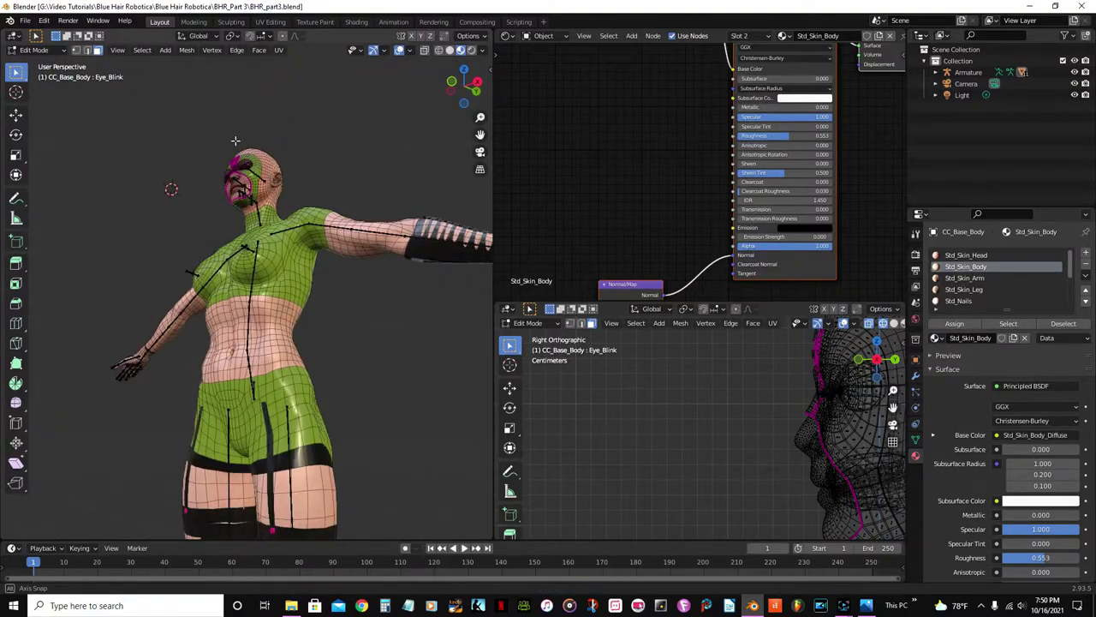
pyautogui.keyDown('shift'); pyautogui.moveTo(257, 338); pyautogui.dragTo(279, 362, button='middle'); pyautogui.keyUp('shift')
pyautogui.scroll(5, 292, 159)
pyautogui.rightClick(302, 335)
pyautogui.keyDown('alt'); pyautogui.keyDown('shift'); pyautogui.rightClick(301, 335); pyautogui.keyUp('shift'); pyautogui.keyUp('alt')
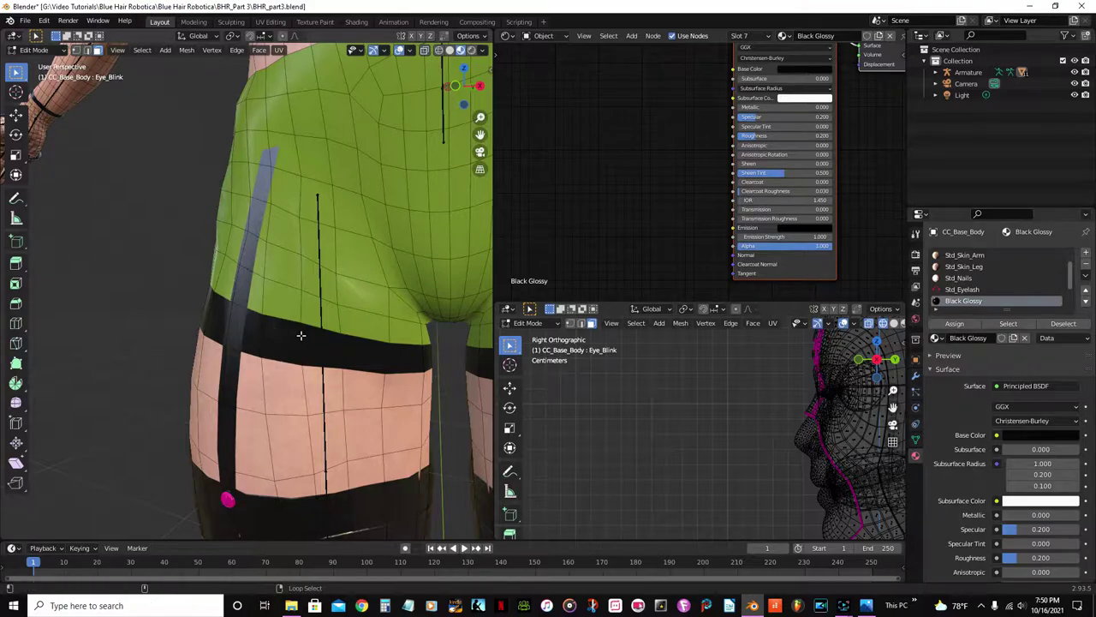
pyautogui.keyDown('alt'); pyautogui.keyDown('shift'); pyautogui.rightClick(301, 335); pyautogui.keyUp('shift'); pyautogui.keyUp('alt')
pyautogui.keyDown('shift'); pyautogui.moveTo(361, 353); pyautogui.dragTo(368, 317, button='middle'); pyautogui.keyUp('shift')
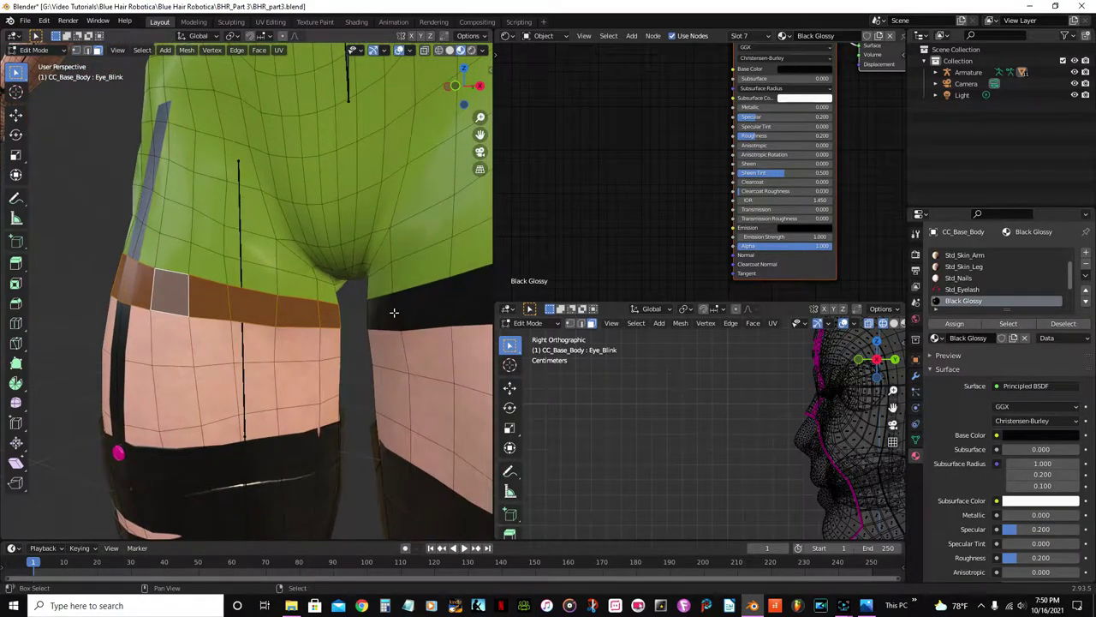
pyautogui.click(383, 313)
# Assign the Std_Skin_Body material to the selected thigh loops.
pyautogui.scroll(2, 960, 273)
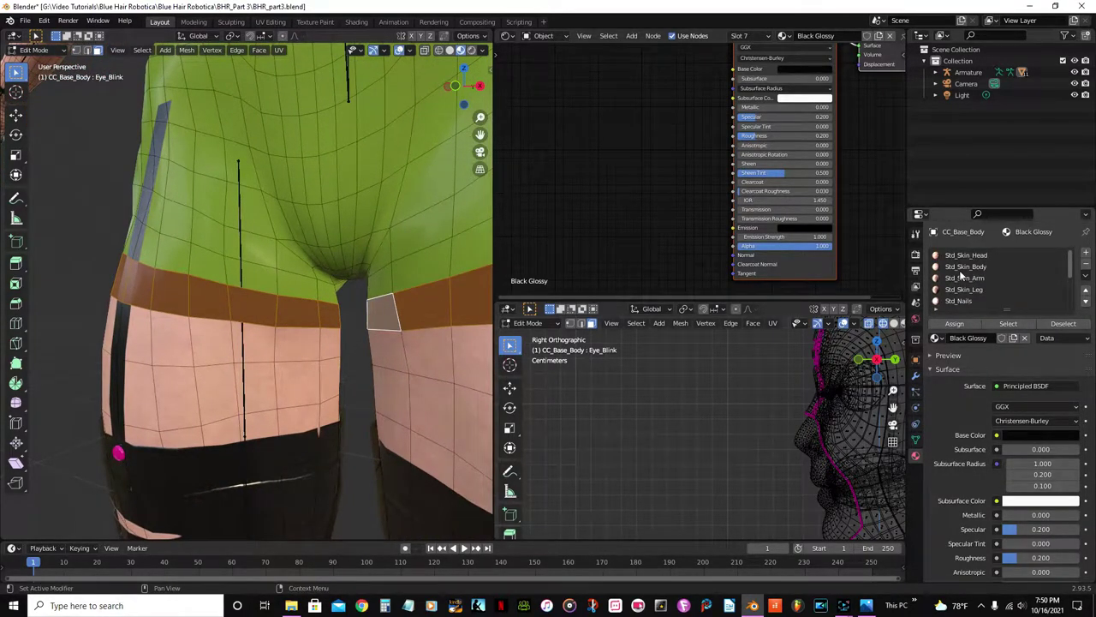
pyautogui.click(960, 267)
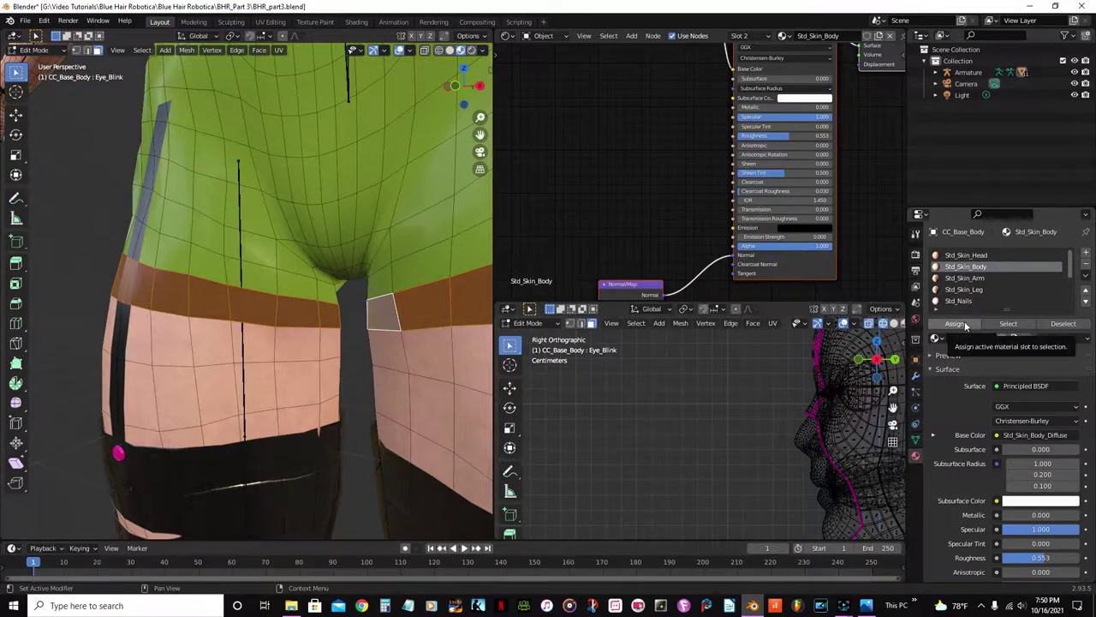
pyautogui.click(954, 324)
pyautogui.scroll(-4, 339, 267)
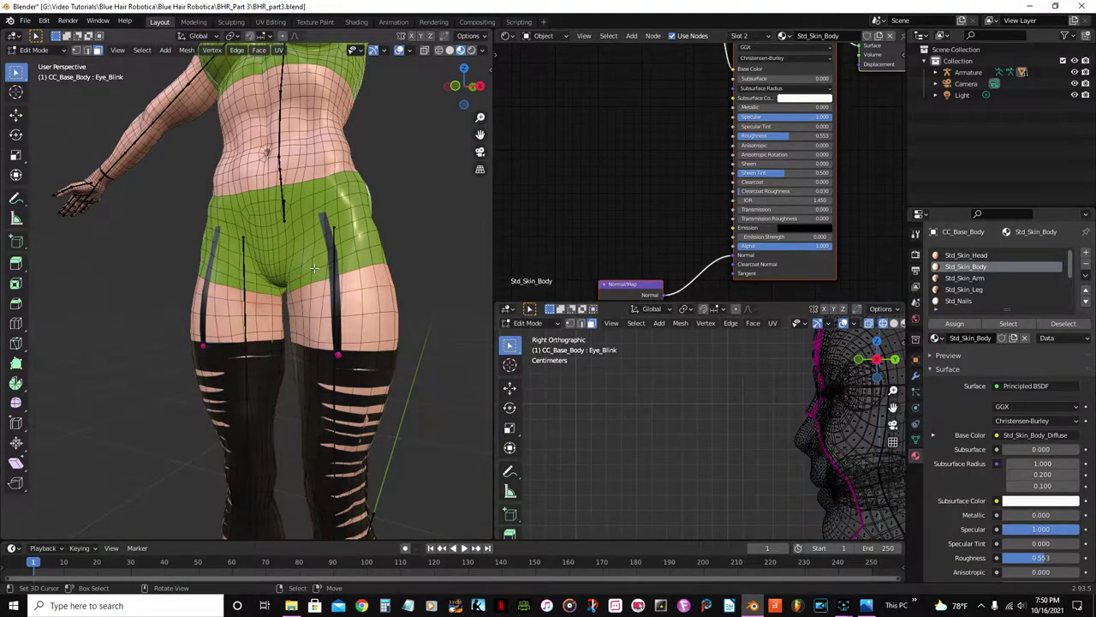
# Switch the body mesh to Object Mode to check the outfit and save the file.
pyautogui.scroll(-3, 315, 268)
pyautogui.moveTo(314, 268); pyautogui.dragTo(329, 385, button='middle')
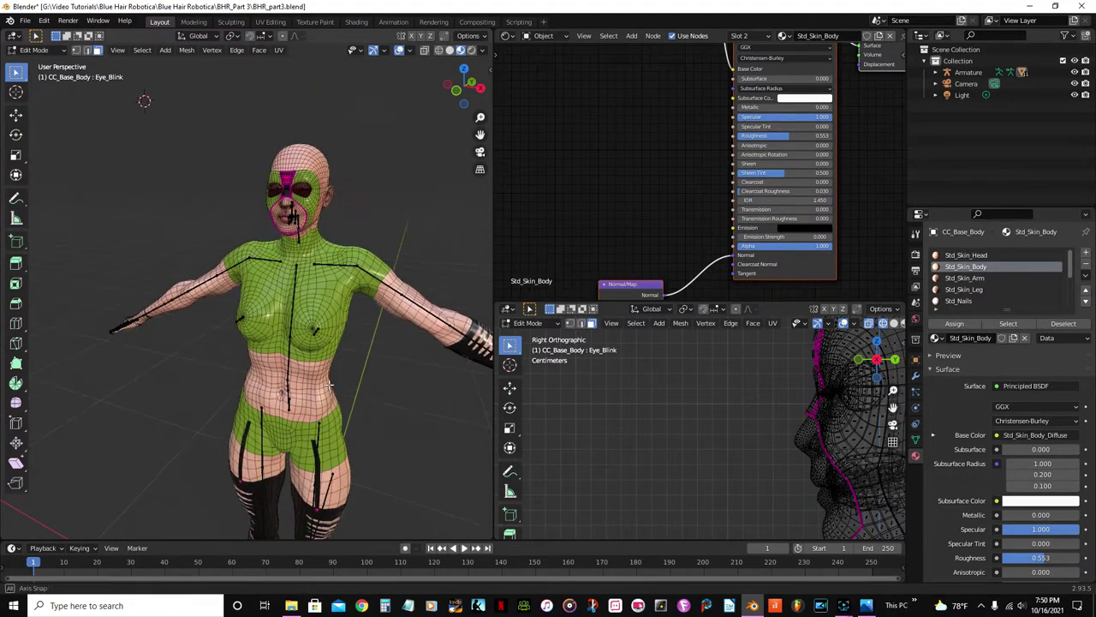
pyautogui.scroll(2, 329, 386)
pyautogui.press('Tab')
pyautogui.scroll(-3, 329, 382)
pyautogui.moveTo(343, 377); pyautogui.dragTo(396, 350, button='middle')
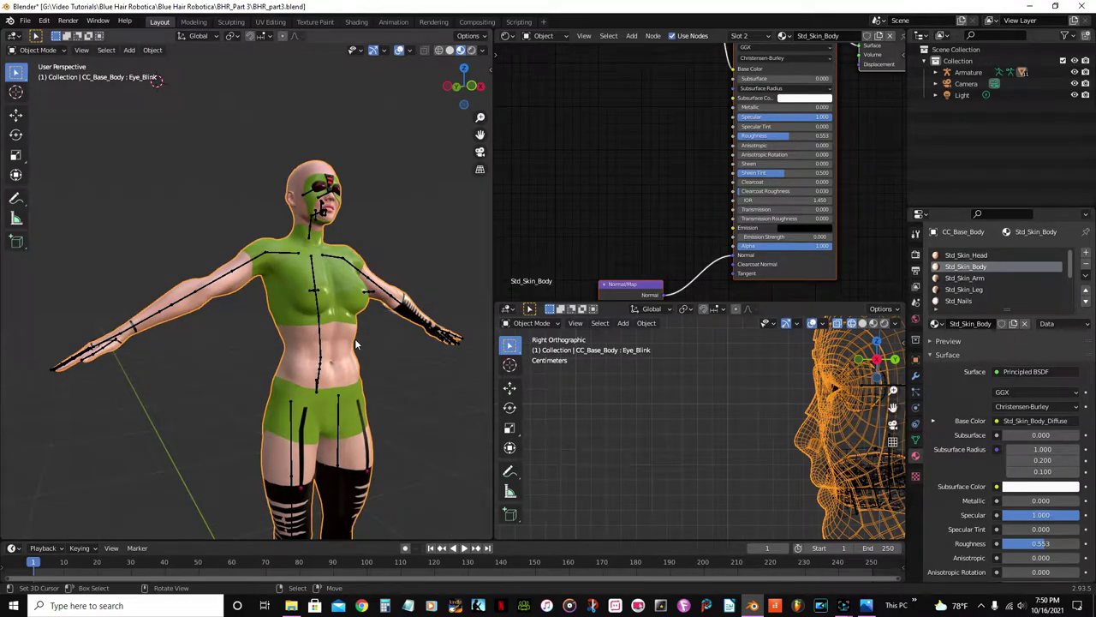
pyautogui.hotkey('ctrl', 's')
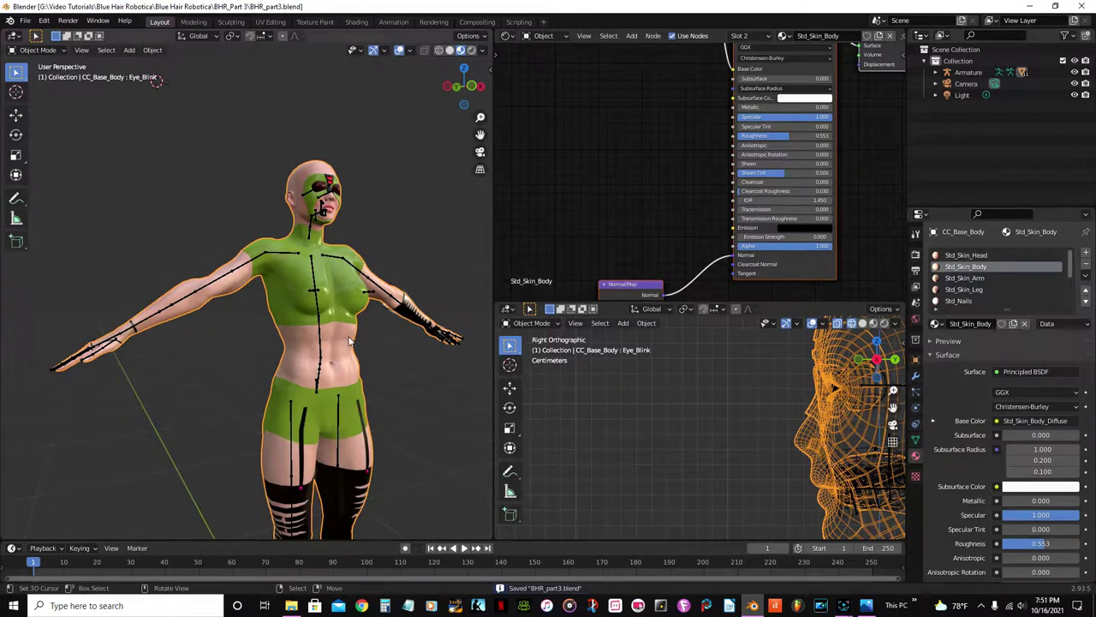
# Return the body mesh to Edit Mode and switch to edge selection for marking lines on the green top.
pyautogui.scroll(4, 294, 311)
pyautogui.keyDown('shift'); pyautogui.moveTo(293, 311); pyautogui.dragTo(290, 358, button='middle'); pyautogui.keyUp('shift')
pyautogui.moveTo(290, 358); pyautogui.dragTo(197, 382, button='middle')
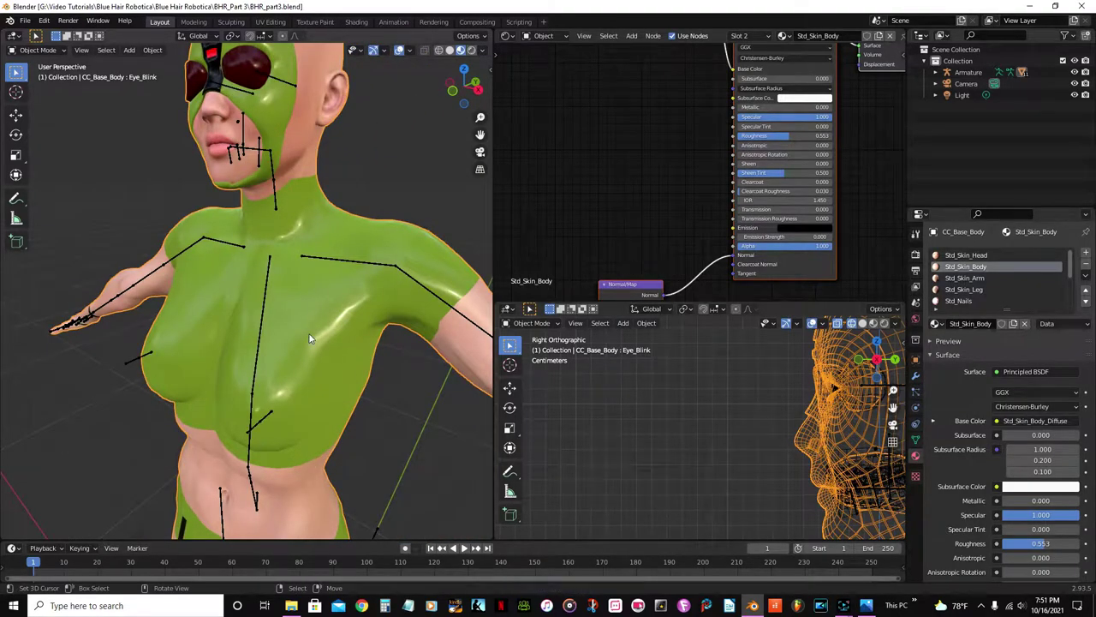
pyautogui.press('Tab')
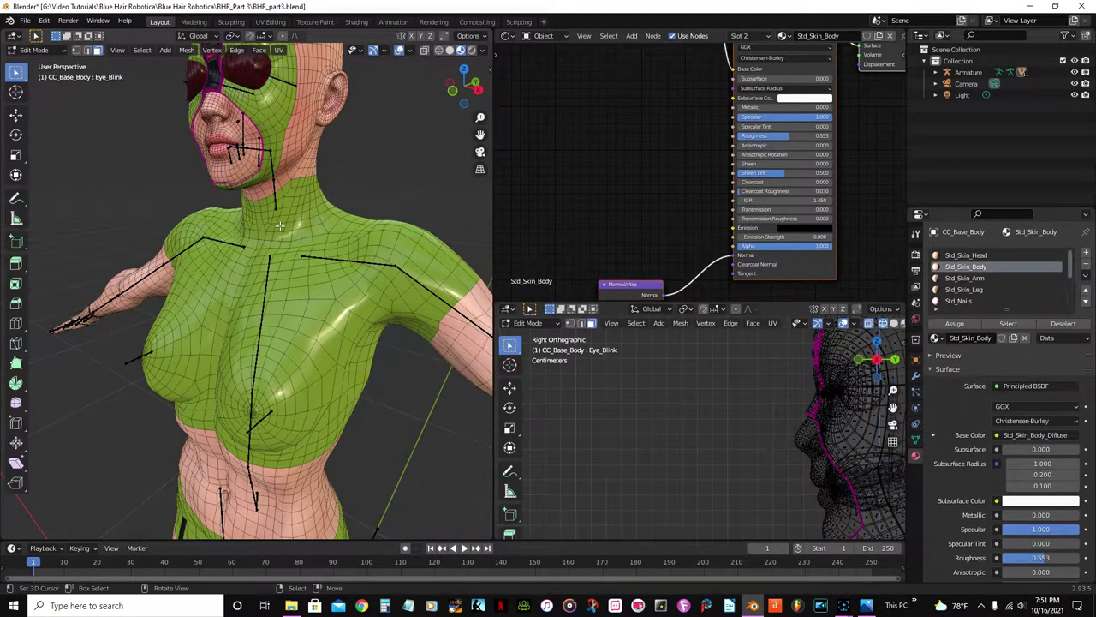
pyautogui.scroll(5, 280, 230)
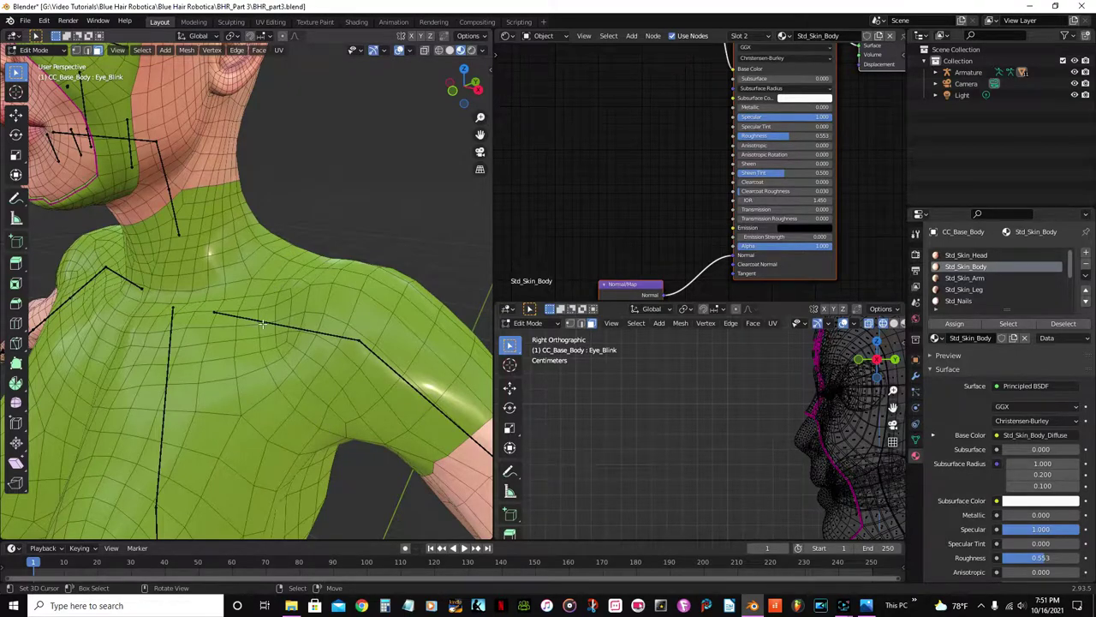
pyautogui.scroll(-4, 343, 240)
pyautogui.moveTo(344, 239); pyautogui.dragTo(204, 281, button='middle')
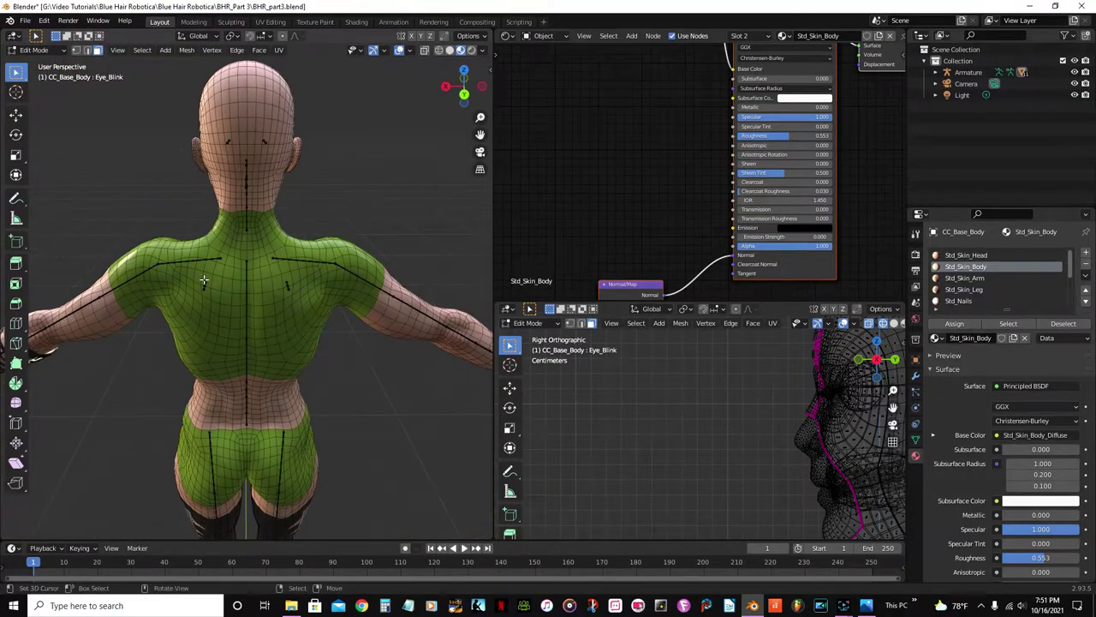
pyautogui.scroll(3, 297, 234)
pyautogui.moveTo(266, 227); pyautogui.dragTo(152, 225, button='middle')
pyautogui.moveTo(252, 263); pyautogui.dragTo(154, 310, button='middle')
pyautogui.scroll(3, 154, 310)
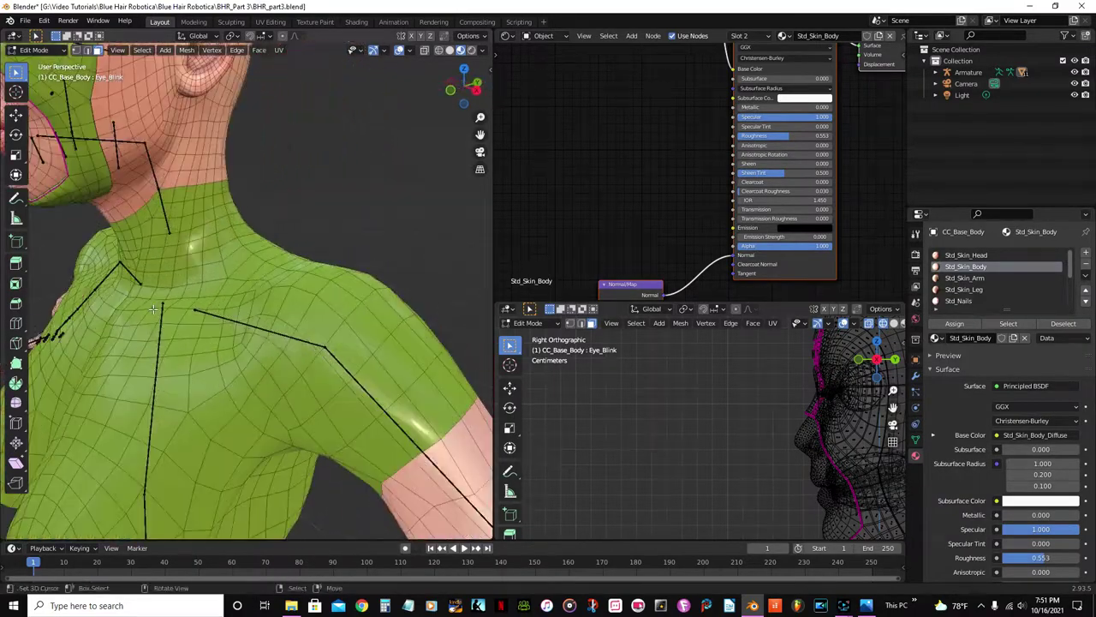
pyautogui.click(87, 52)
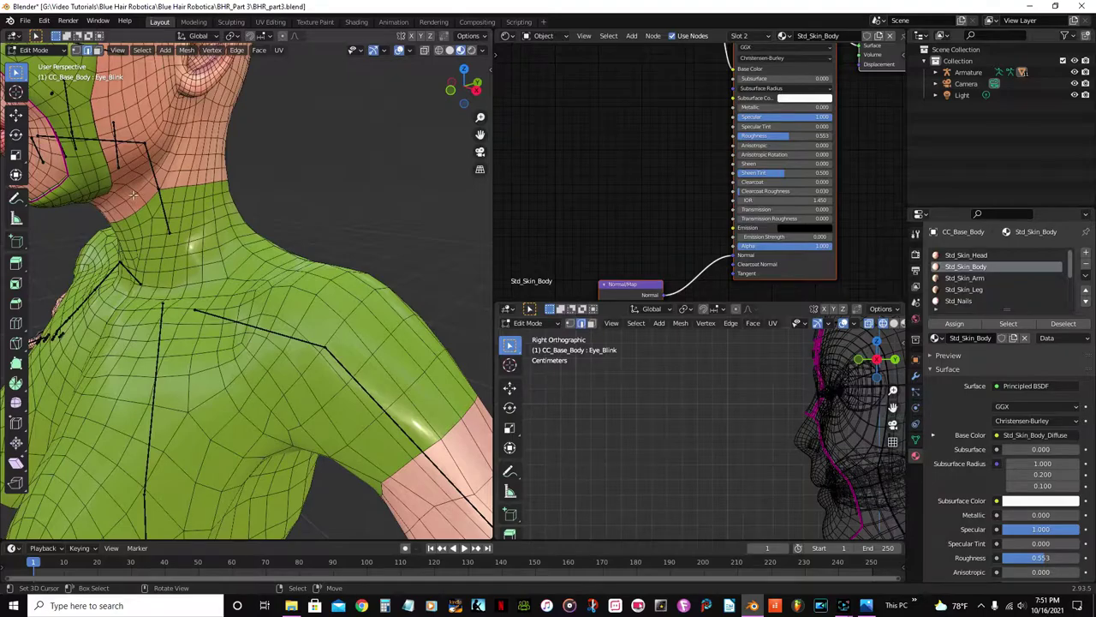
# Select connected edge paths on the green top from the armpit around the shoulder and across the upper back.
pyautogui.scroll(-1, 217, 309)
pyautogui.moveTo(218, 309); pyautogui.dragTo(208, 247, button='middle')
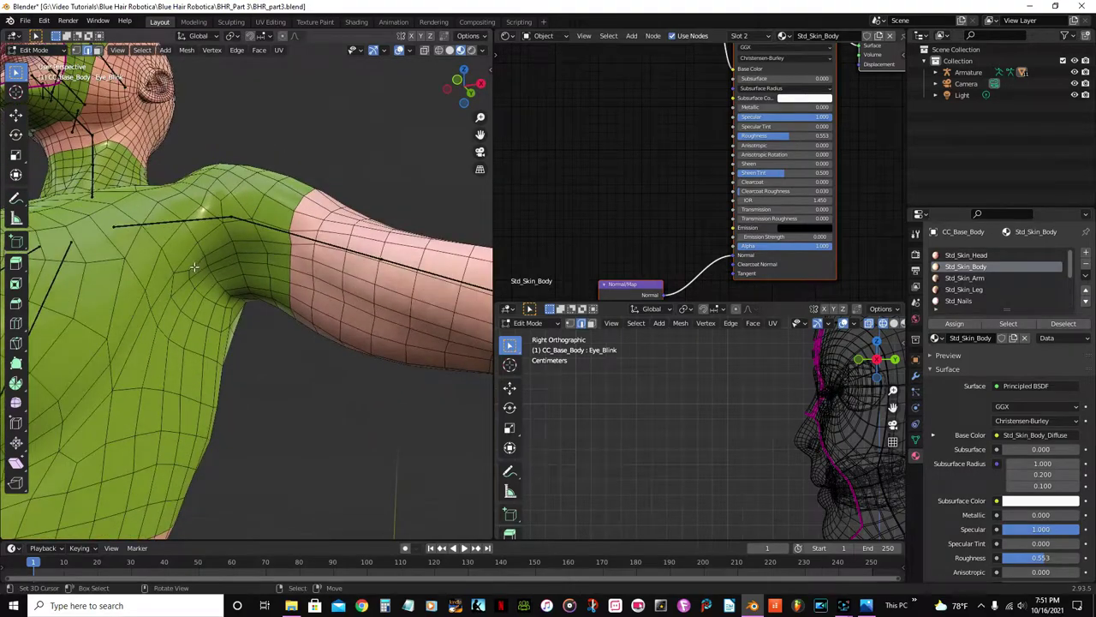
pyautogui.scroll(1, 215, 233)
pyautogui.moveTo(225, 203); pyautogui.dragTo(236, 285, button='middle')
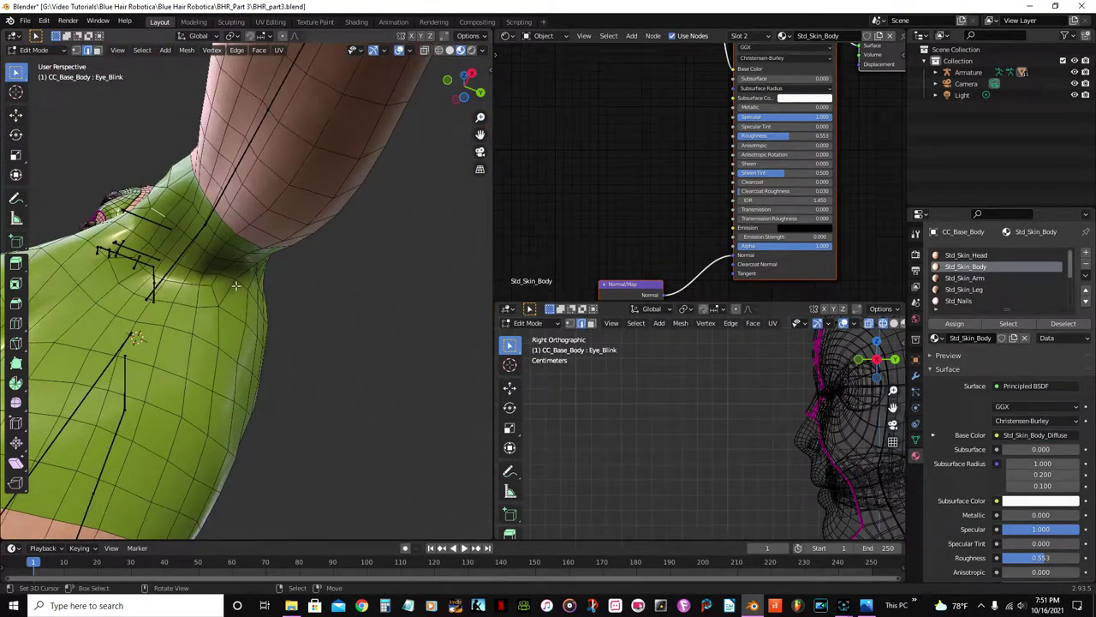
pyautogui.press('ctrl')
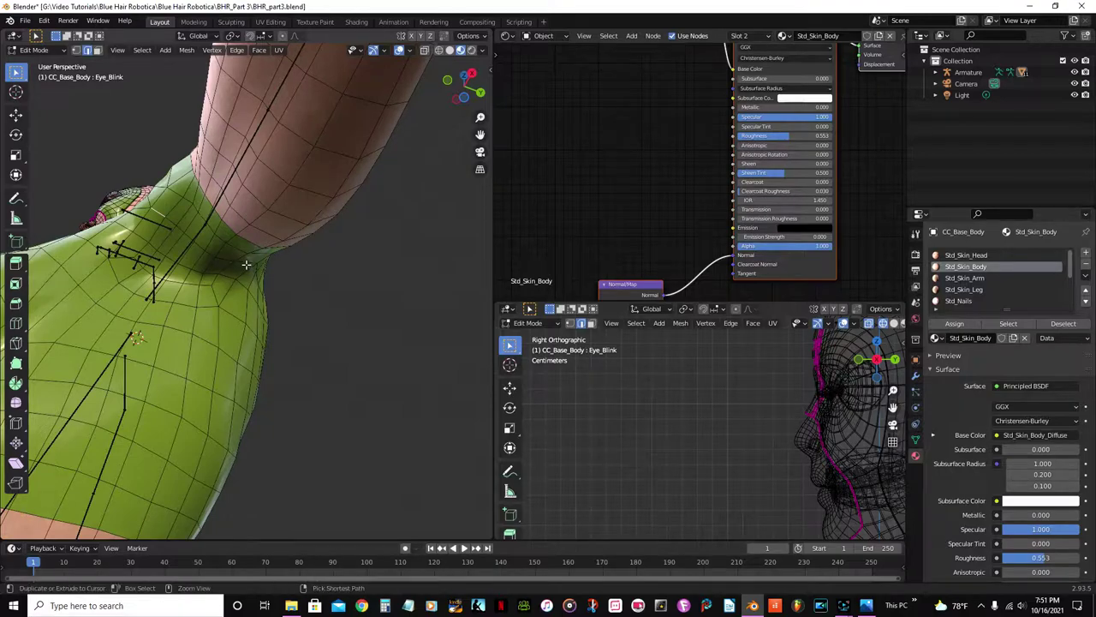
pyautogui.keyDown('ctrl'); pyautogui.click(246, 263); pyautogui.keyUp('ctrl')
pyautogui.scroll(-5, 250, 263)
pyautogui.moveTo(249, 263); pyautogui.dragTo(194, 345, button='middle')
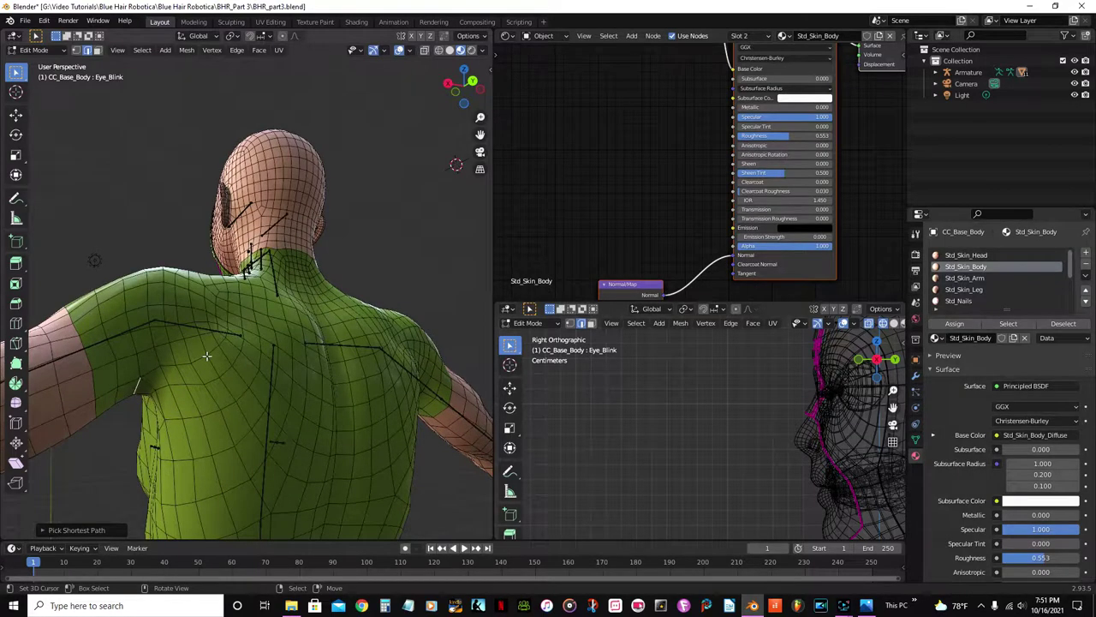
pyautogui.keyDown('ctrl'); pyautogui.click(205, 353); pyautogui.keyUp('ctrl')
pyautogui.moveTo(219, 245); pyautogui.dragTo(227, 286, button='middle')
pyautogui.moveTo(209, 240); pyautogui.dragTo(346, 400, button='middle')
pyautogui.moveTo(226, 373); pyautogui.dragTo(276, 319, button='middle')
pyautogui.scroll(-2, 276, 319)
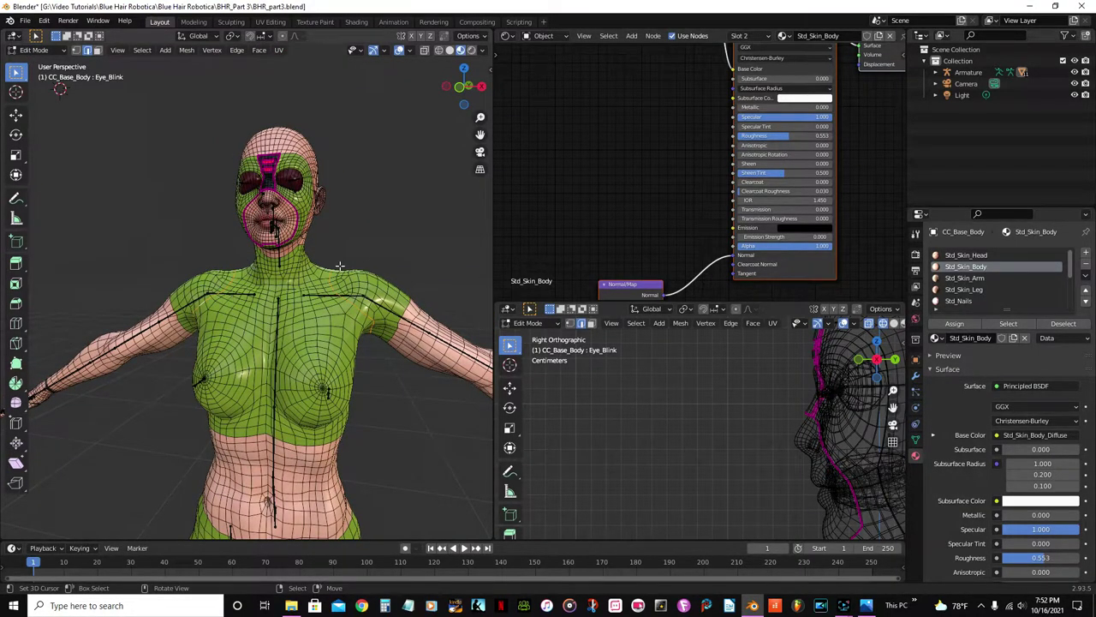
# Extend the edge selection around both breasts and down the sides of the top and shorts.
pyautogui.scroll(-1, 384, 335)
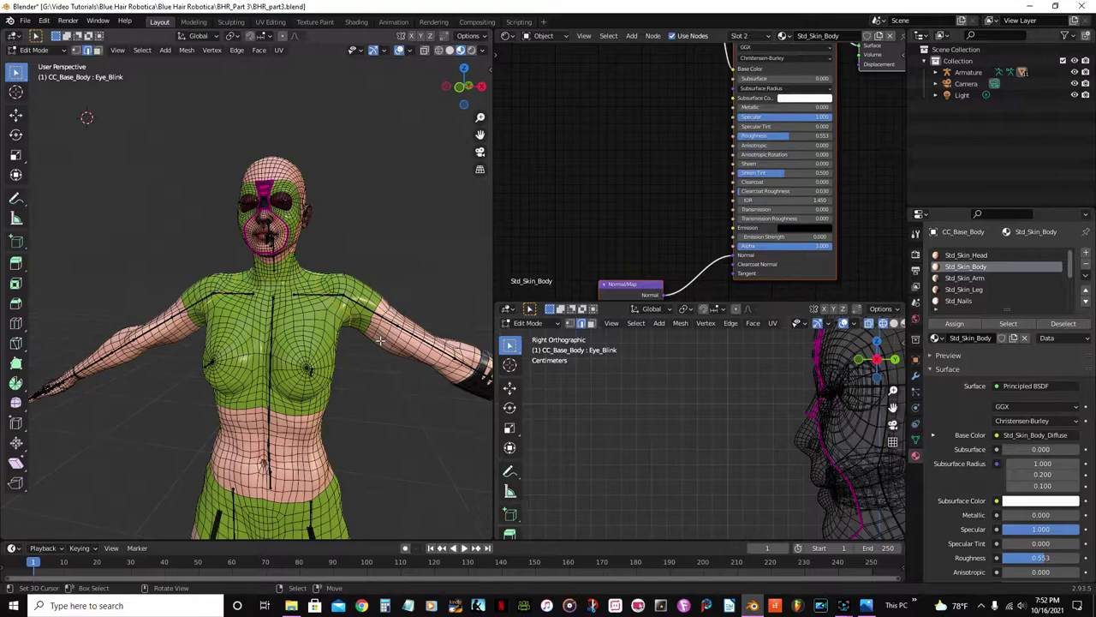
pyautogui.scroll(3, 383, 336)
pyautogui.moveTo(384, 335); pyautogui.dragTo(356, 263, button='middle')
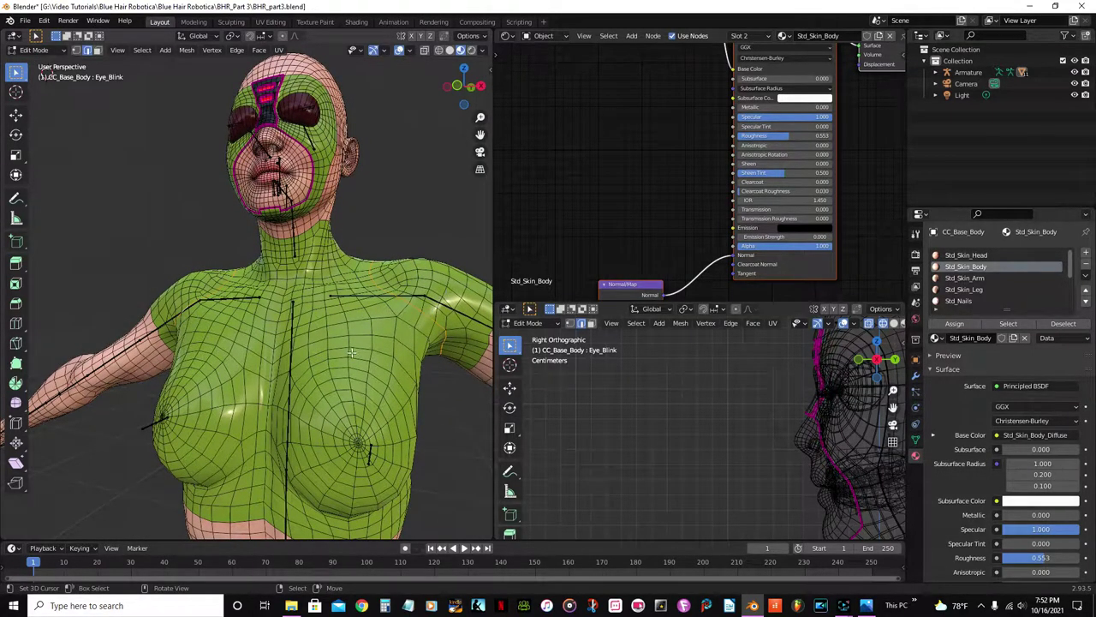
pyautogui.scroll(-3, 351, 352)
pyautogui.moveTo(351, 352); pyautogui.dragTo(281, 353, button='middle')
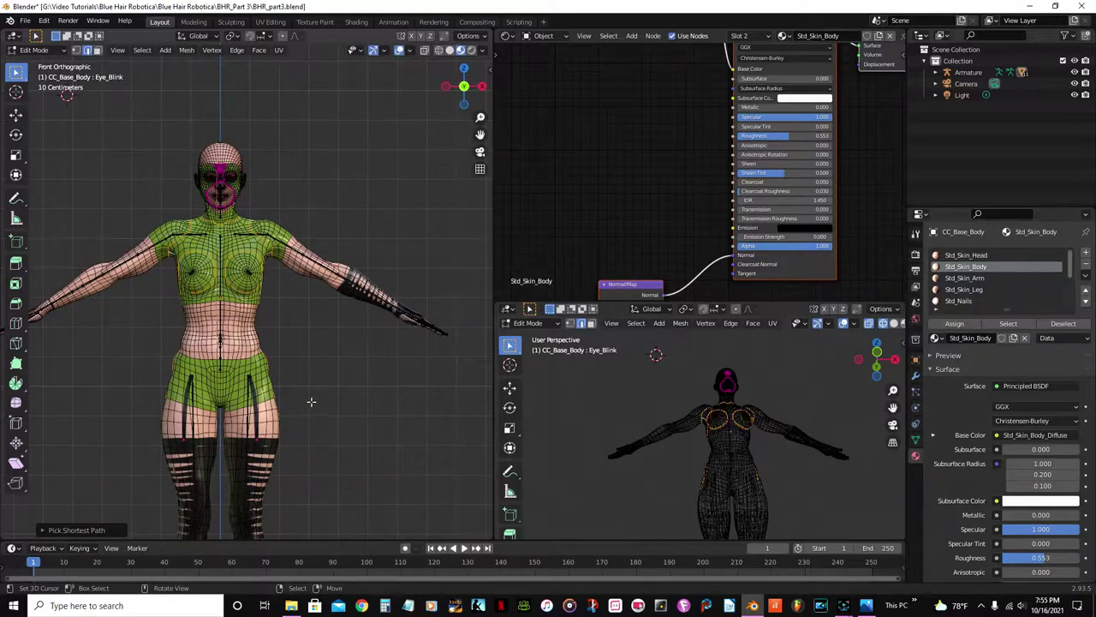
# Examine the selected edge paths around the chest, armpits and sides of the body for gaps.
pyautogui.scroll(4, 314, 404)
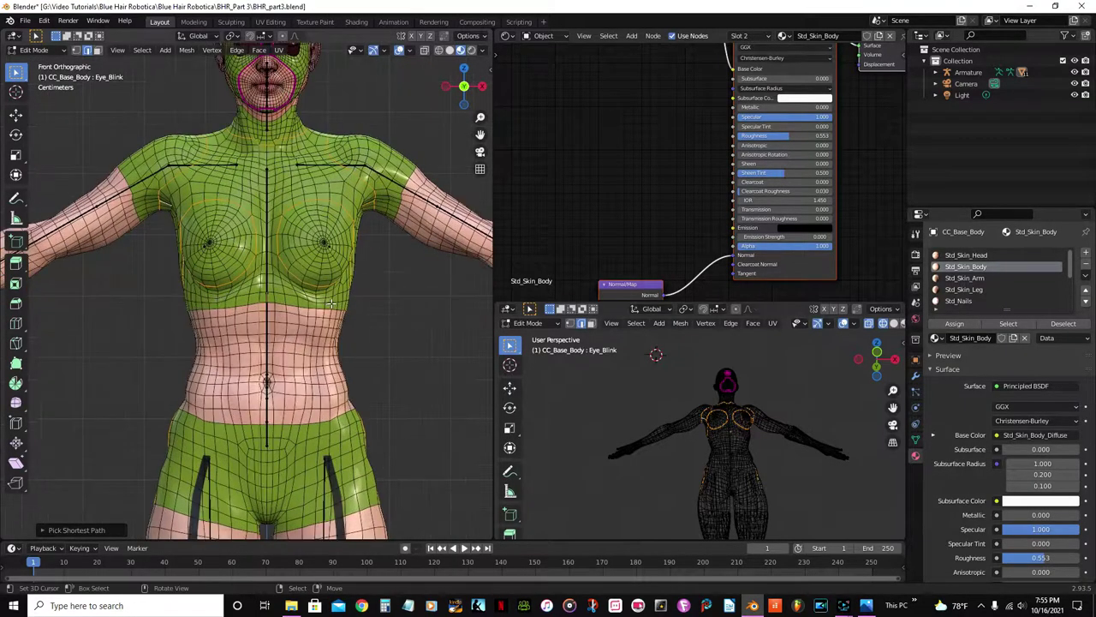
pyautogui.moveTo(231, 238); pyautogui.dragTo(231, 187, button='middle')
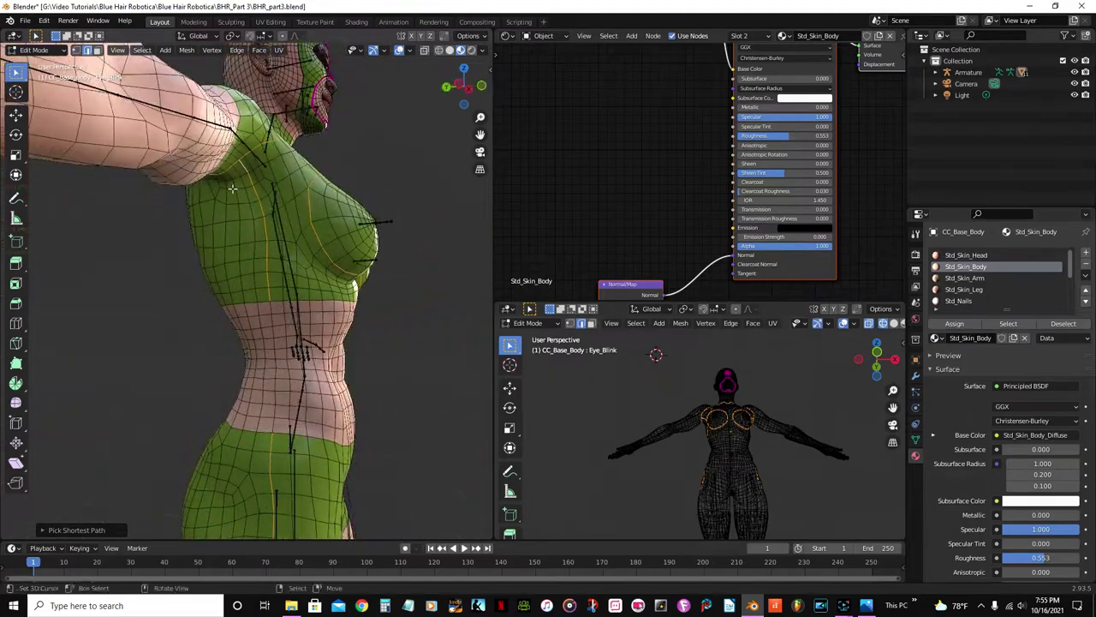
pyautogui.moveTo(260, 345); pyautogui.dragTo(254, 342, button='middle')
pyautogui.moveTo(298, 379); pyautogui.dragTo(215, 332, button='middle')
pyautogui.scroll(2, 318, 274)
pyautogui.scroll(-4, 317, 274)
pyautogui.moveTo(317, 274); pyautogui.dragTo(230, 360, button='middle')
pyautogui.moveTo(677, 446); pyautogui.dragTo(710, 485, button='middle')
pyautogui.scroll(3, 323, 344)
pyautogui.moveTo(265, 345); pyautogui.dragTo(223, 369, button='middle')
pyautogui.scroll(2, 321, 281)
pyautogui.scroll(2, 227, 378)
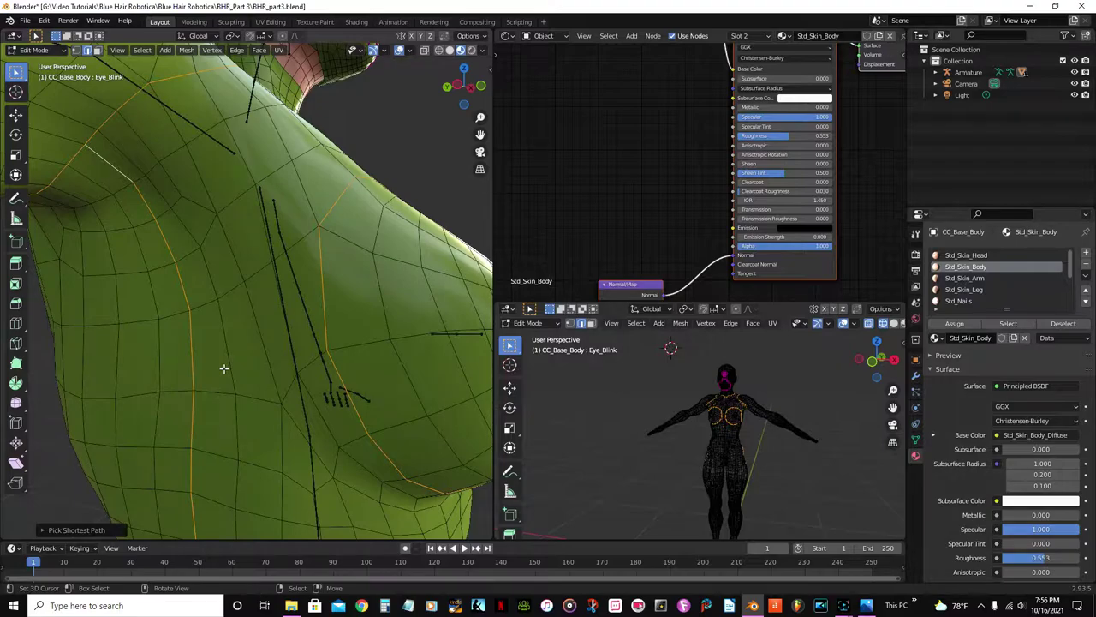
# Bevel the selected edge paths with a width of 0.15 m to form narrow bands.
pyautogui.rightClick(224, 368)
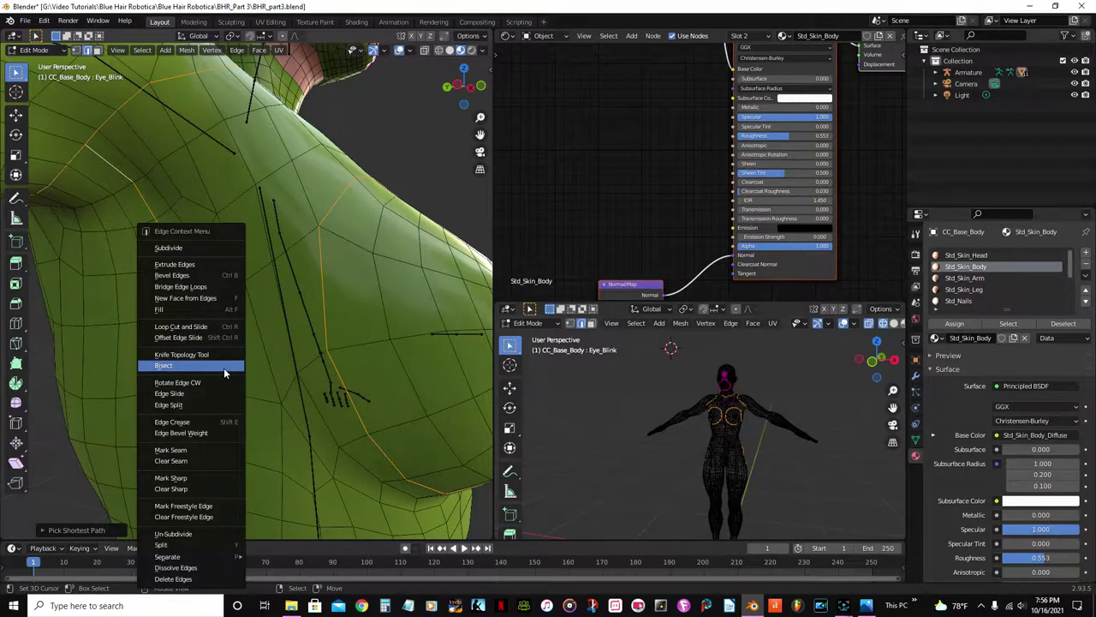
pyautogui.click(180, 276)
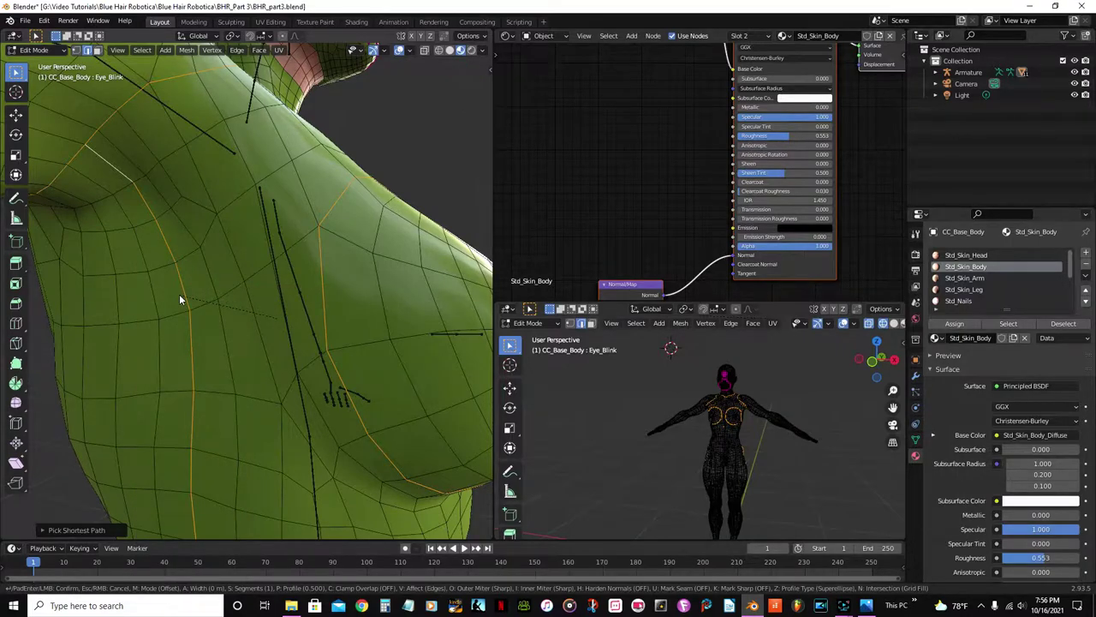
pyautogui.write('0.15')
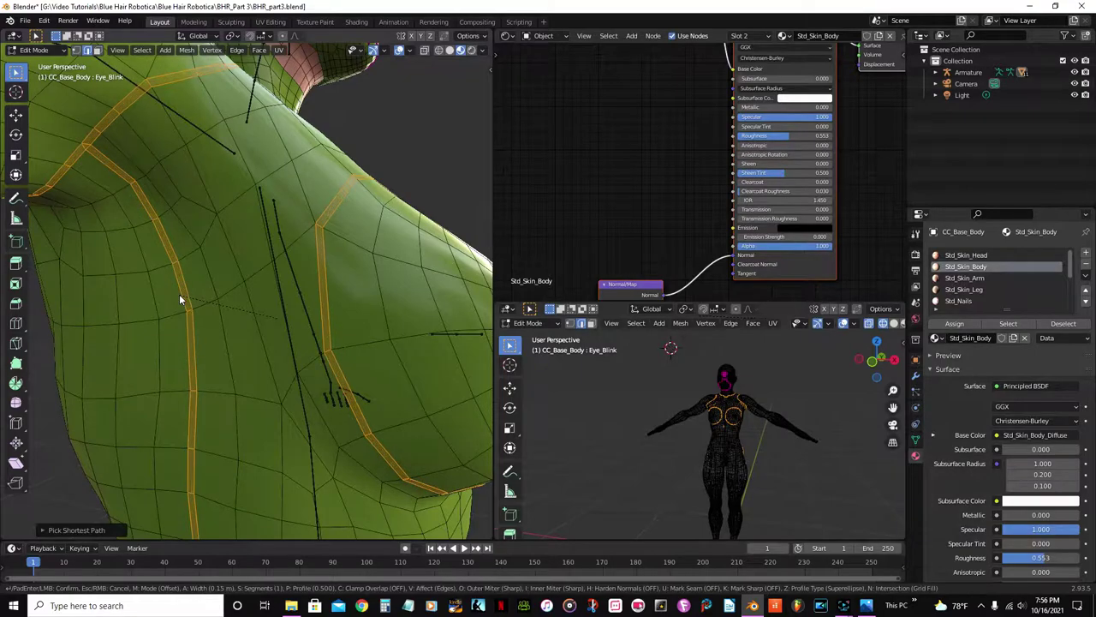
pyautogui.press('Return')
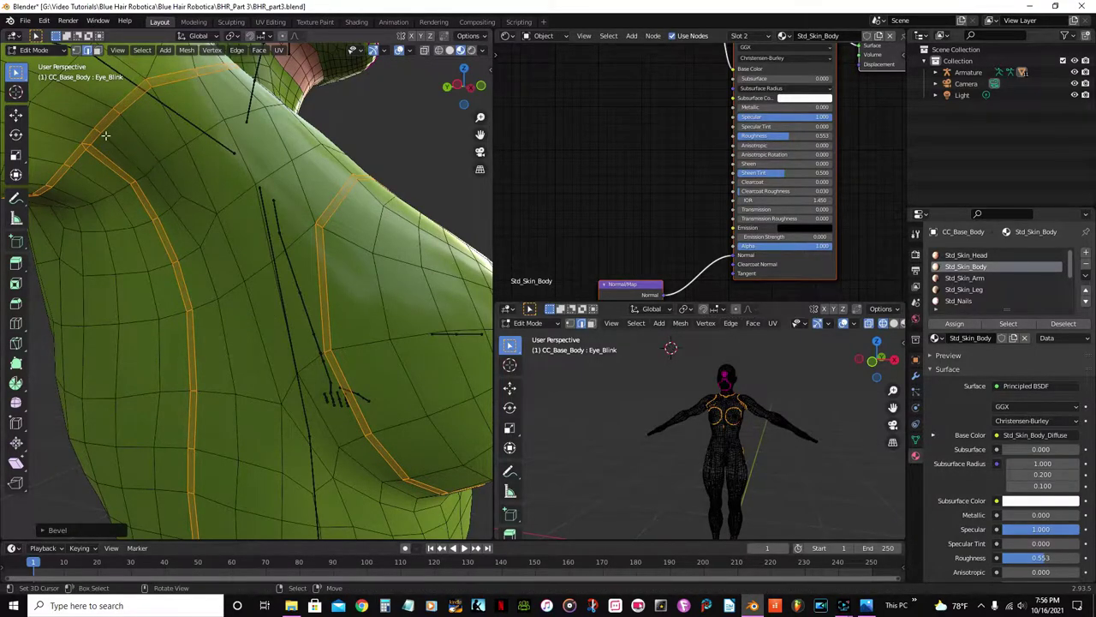
# Check the beveled bands on both sides of the torso and extrude them in place without any offset.
pyautogui.scroll(-5, 267, 297)
pyautogui.moveTo(266, 297); pyautogui.dragTo(42, 309, button='middle')
pyautogui.scroll(-4, 255, 311)
pyautogui.scroll(9, 147, 313)
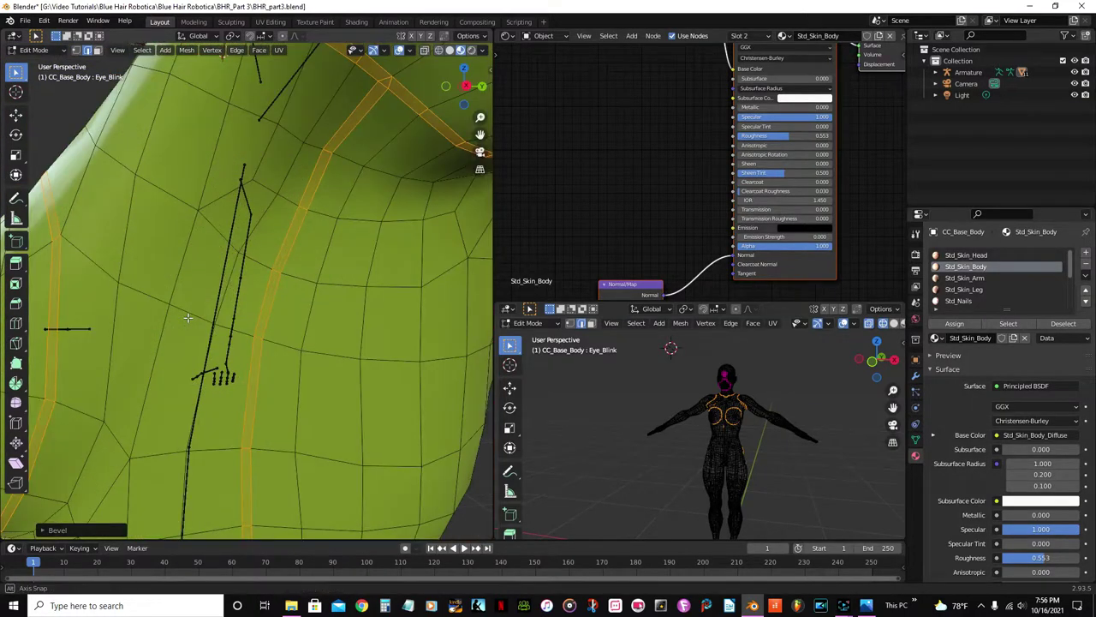
pyautogui.moveTo(187, 314); pyautogui.dragTo(238, 297, button='middle')
pyautogui.scroll(-5, 210, 304)
pyautogui.scroll(3, 193, 281)
pyautogui.scroll(4, 196, 282)
pyautogui.scroll(-4, 229, 281)
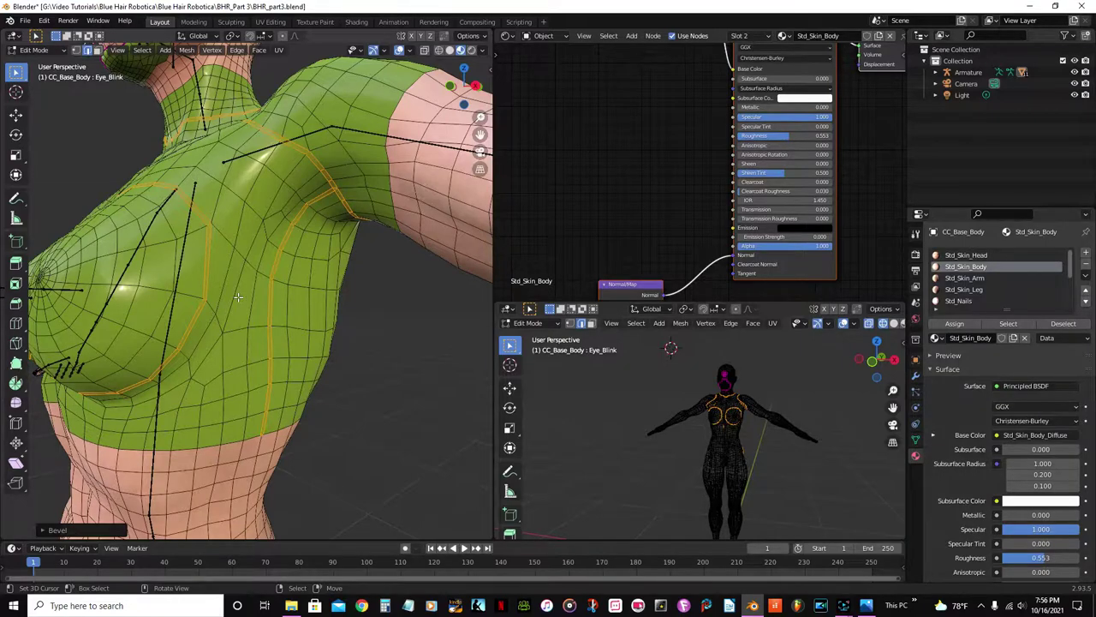
pyautogui.press('e')
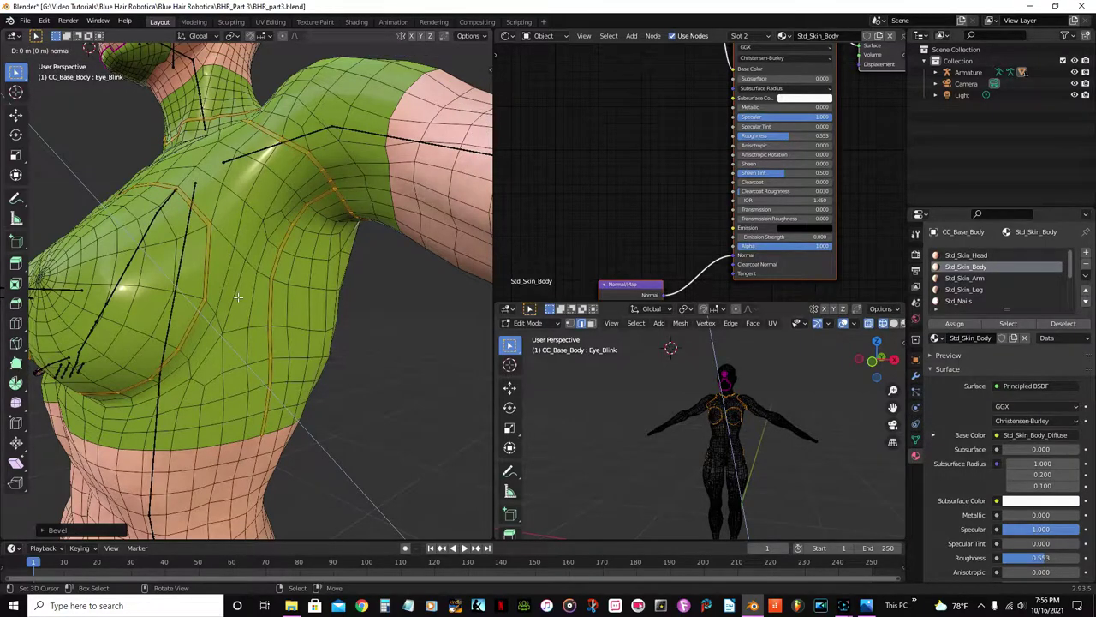
pyautogui.rightClick(238, 297)
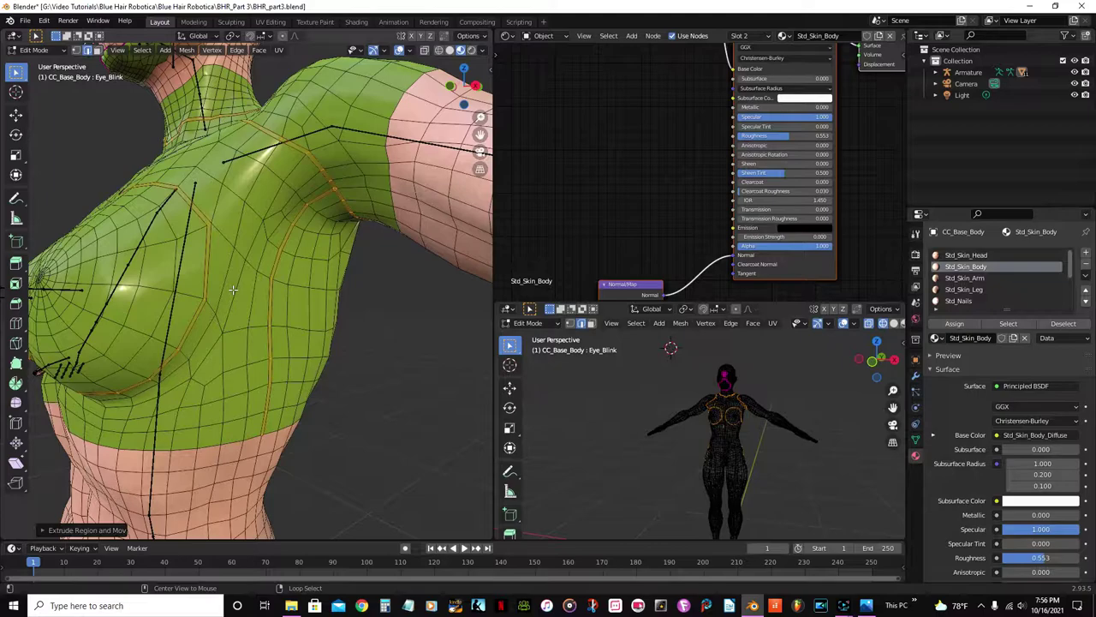
pyautogui.hotkey('alt', 's')
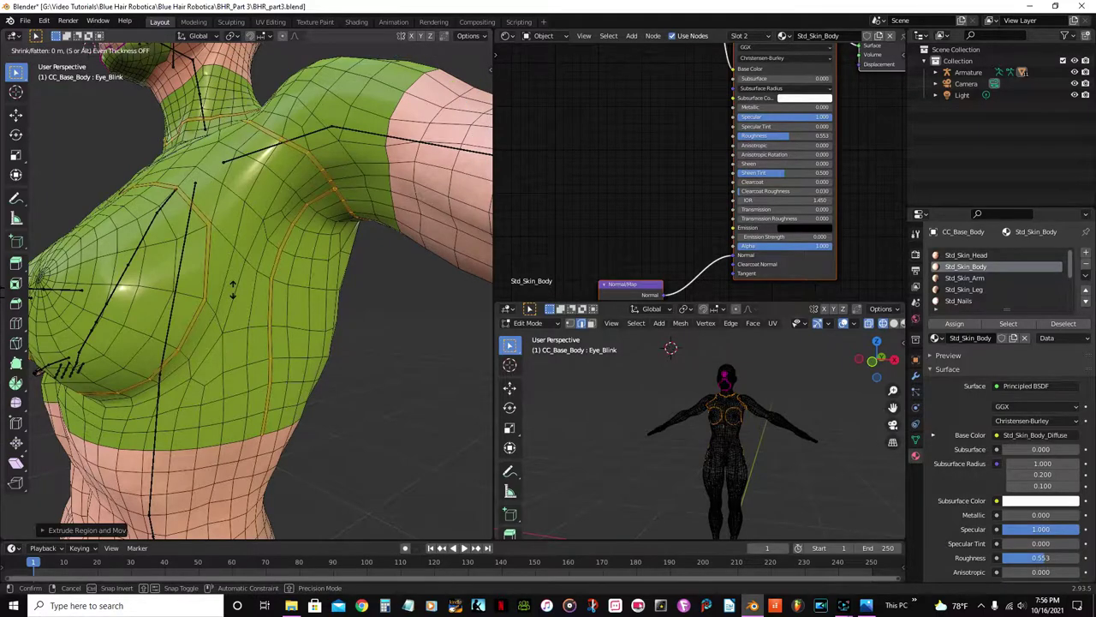
pyautogui.write('.08')
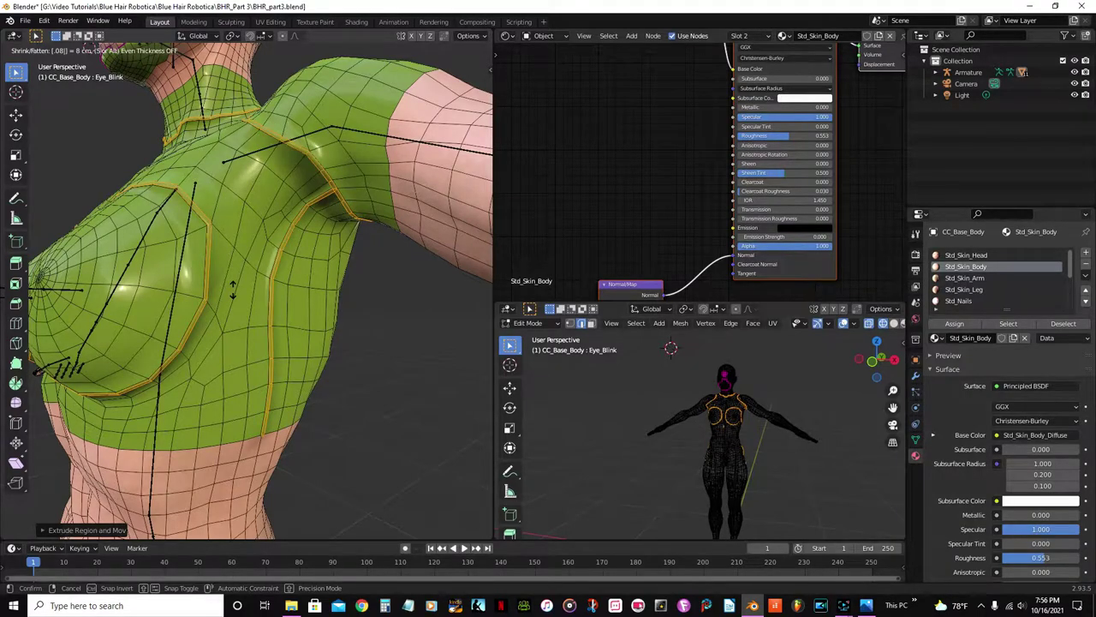
pyautogui.press('Escape')
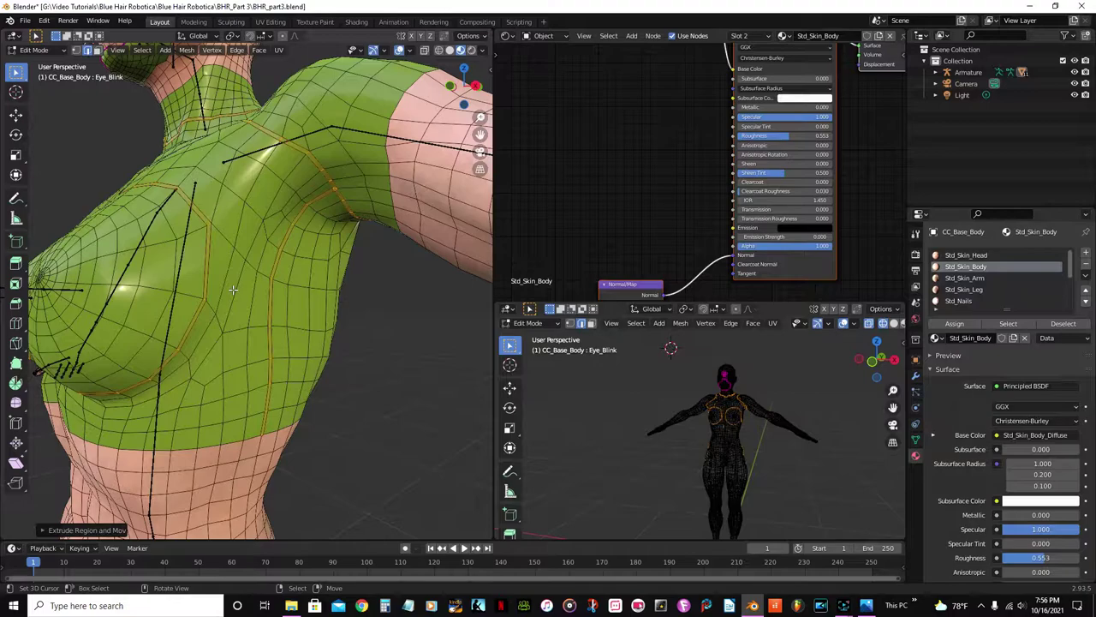
# Push the extruded bands inward with a Shrink/Fatten offset of -0.08 m and return to Object Mode.
pyautogui.hotkey('alt', 's')
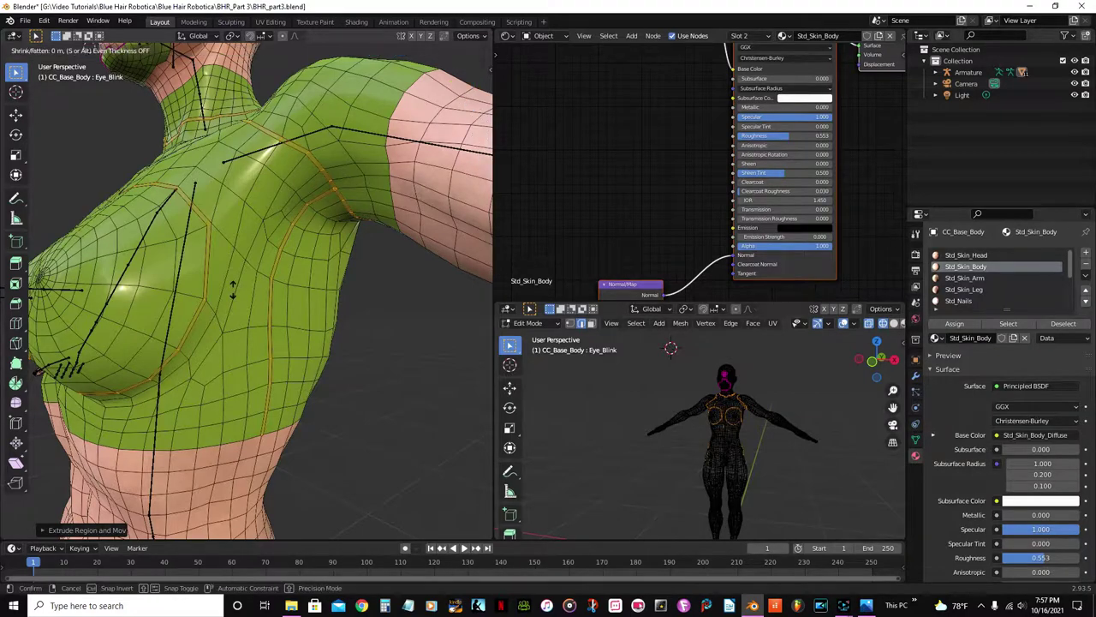
pyautogui.write('-.08')
pyautogui.press('Return')
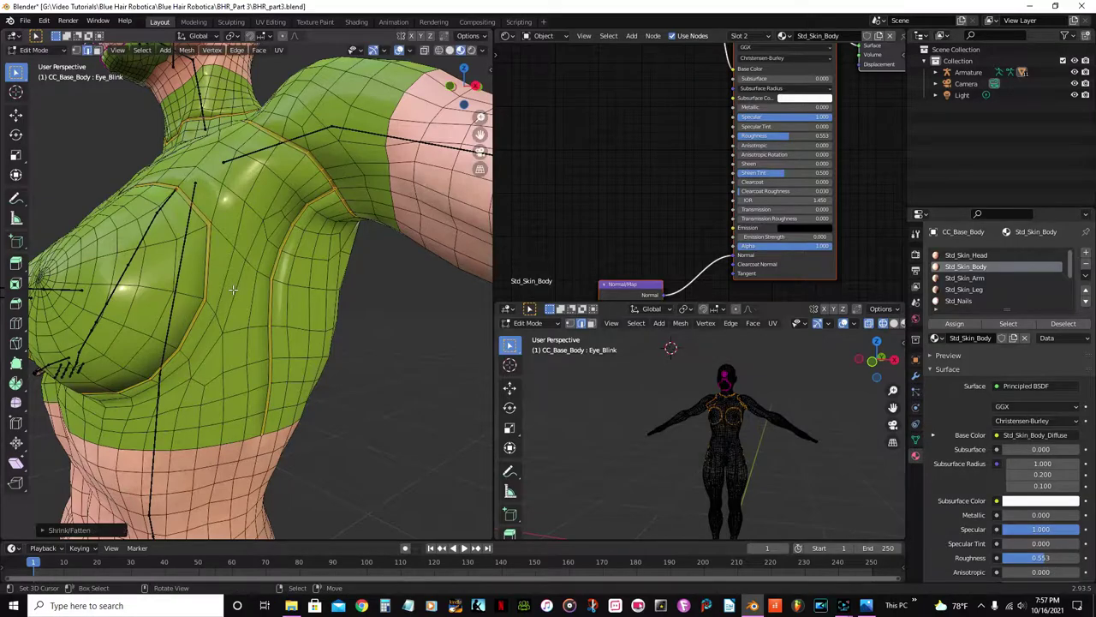
pyautogui.scroll(4, 248, 228)
pyautogui.moveTo(248, 227); pyautogui.dragTo(300, 248, button='middle')
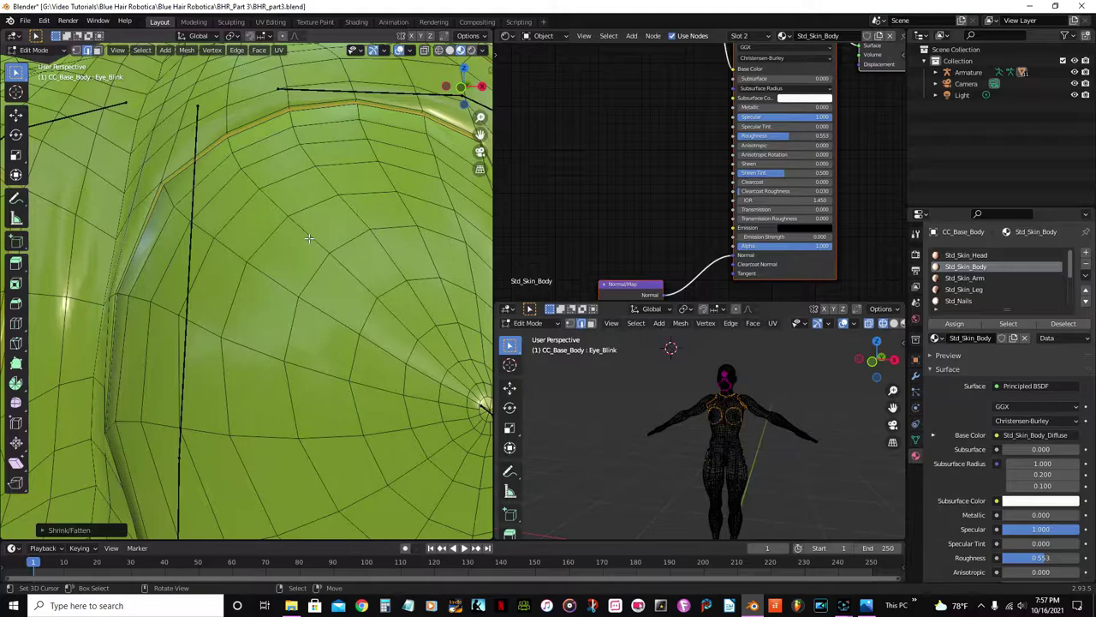
pyautogui.scroll(-6, 308, 239)
pyautogui.press('Tab')
pyautogui.scroll(-5, 308, 238)
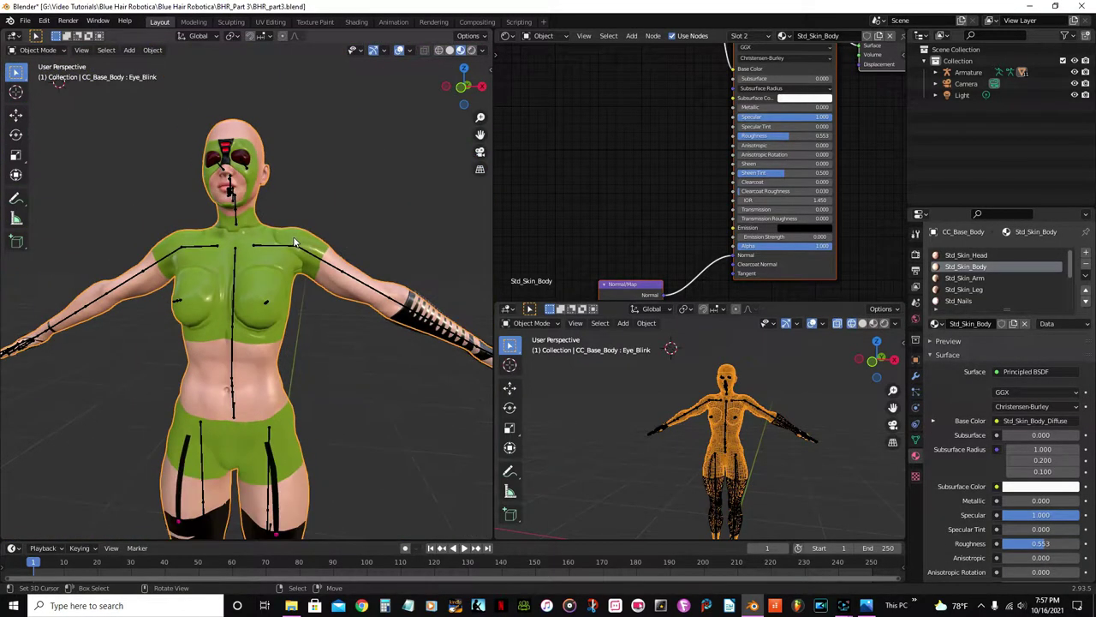
# Examine the carved seam grooves along the hips, sides and armpits in Edit Mode with the groove bands selected.
pyautogui.moveTo(292, 249); pyautogui.dragTo(225, 447, button='middle')
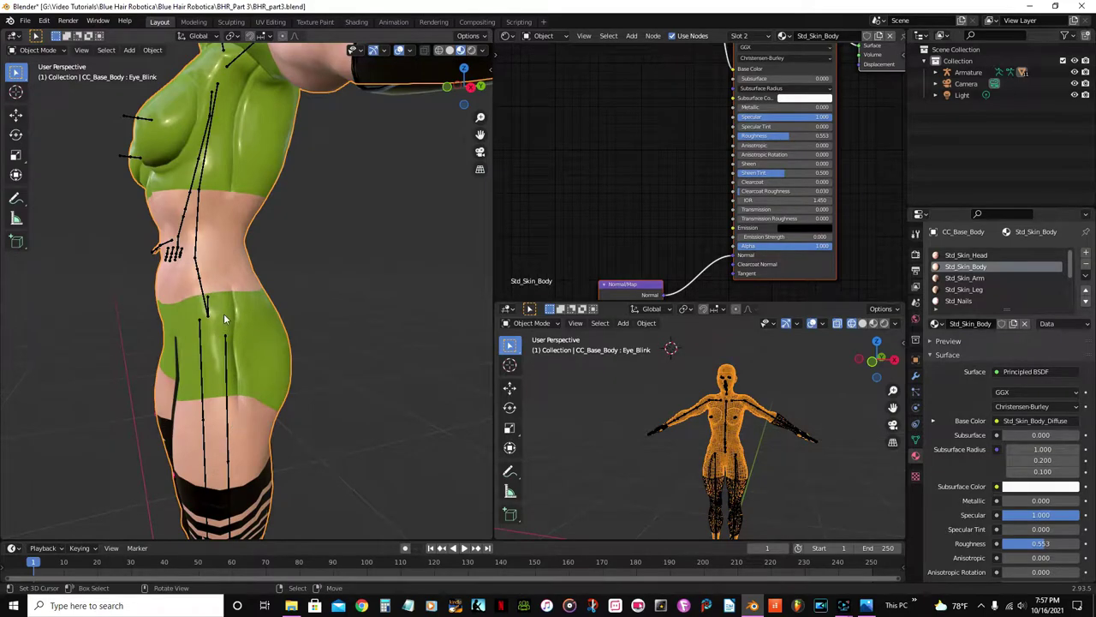
pyautogui.scroll(5, 224, 320)
pyautogui.press('Tab')
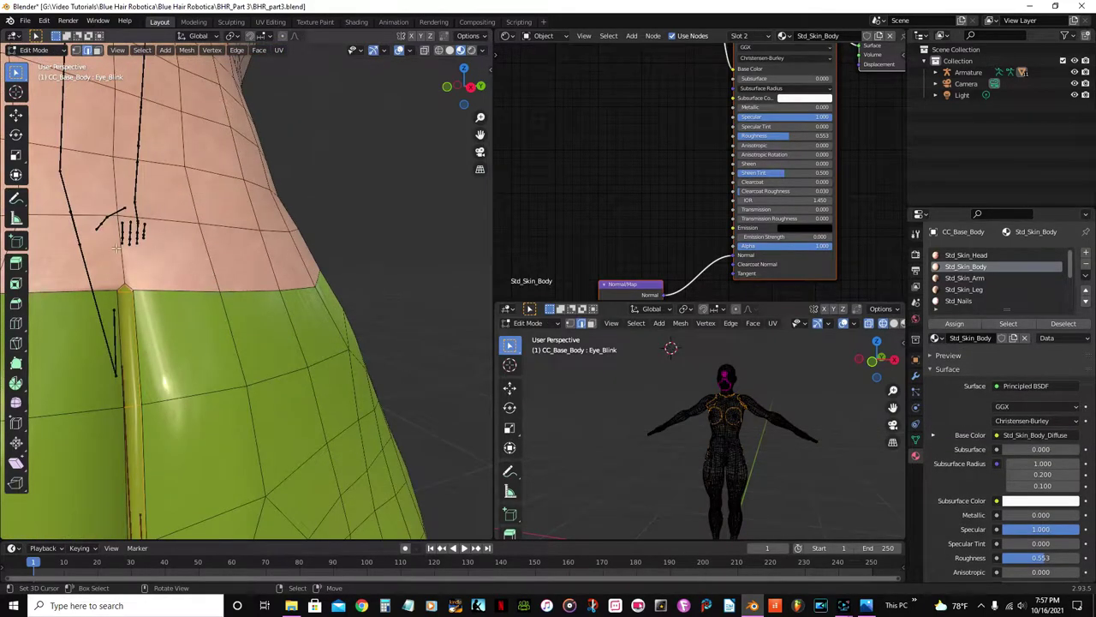
pyautogui.scroll(-7, 113, 272)
pyautogui.moveTo(190, 305); pyautogui.dragTo(141, 430, button='middle')
pyautogui.moveTo(176, 397); pyautogui.dragTo(283, 328, button='middle')
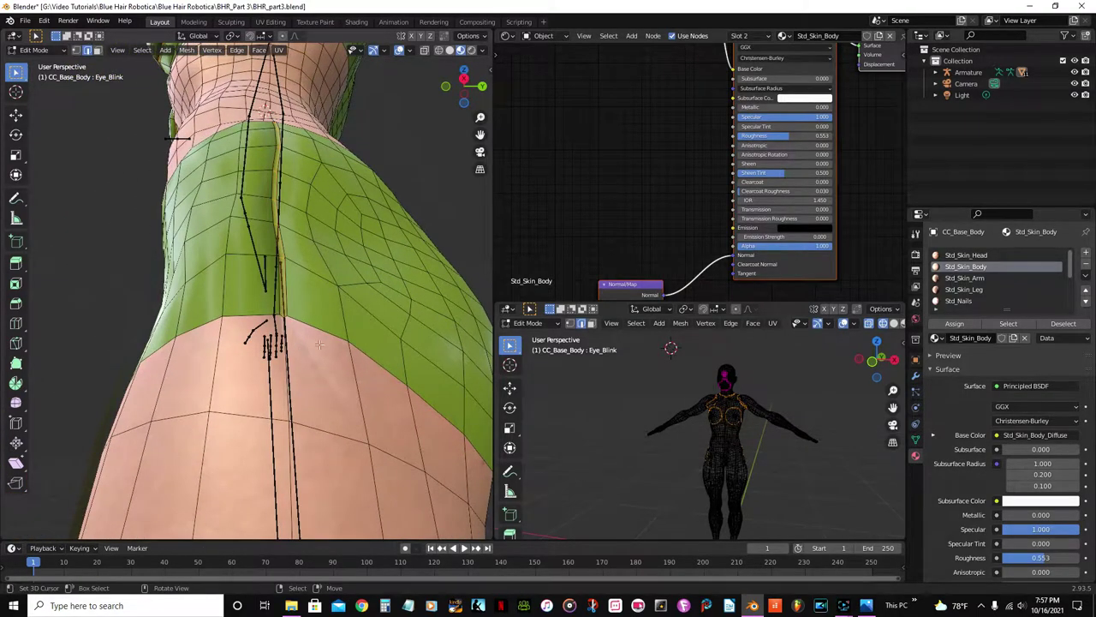
pyautogui.moveTo(292, 341); pyautogui.dragTo(218, 339, button='middle')
pyautogui.scroll(6, 183, 301)
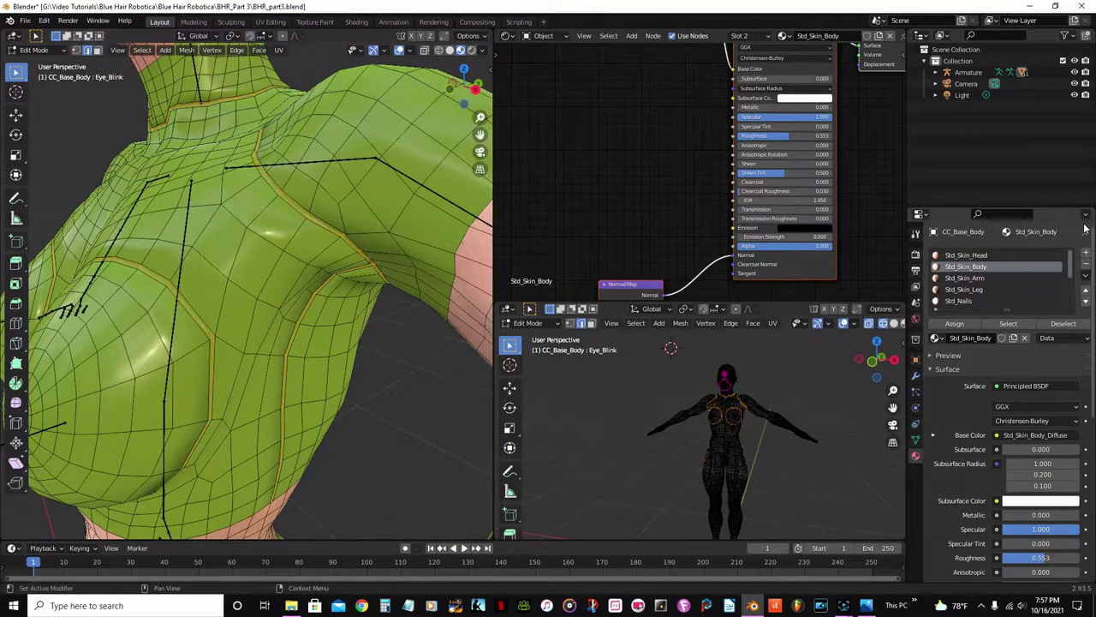
# Add a material slot holding an independent copy of Green Glssy and assign it to the selected groove bands.
pyautogui.click(1086, 252)
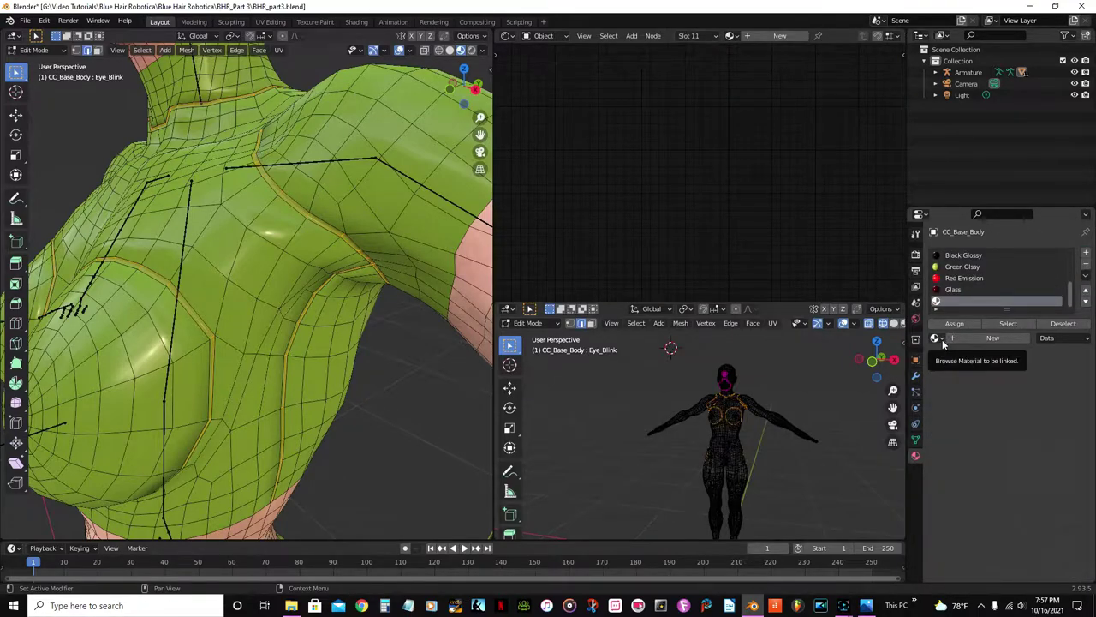
pyautogui.click(943, 340)
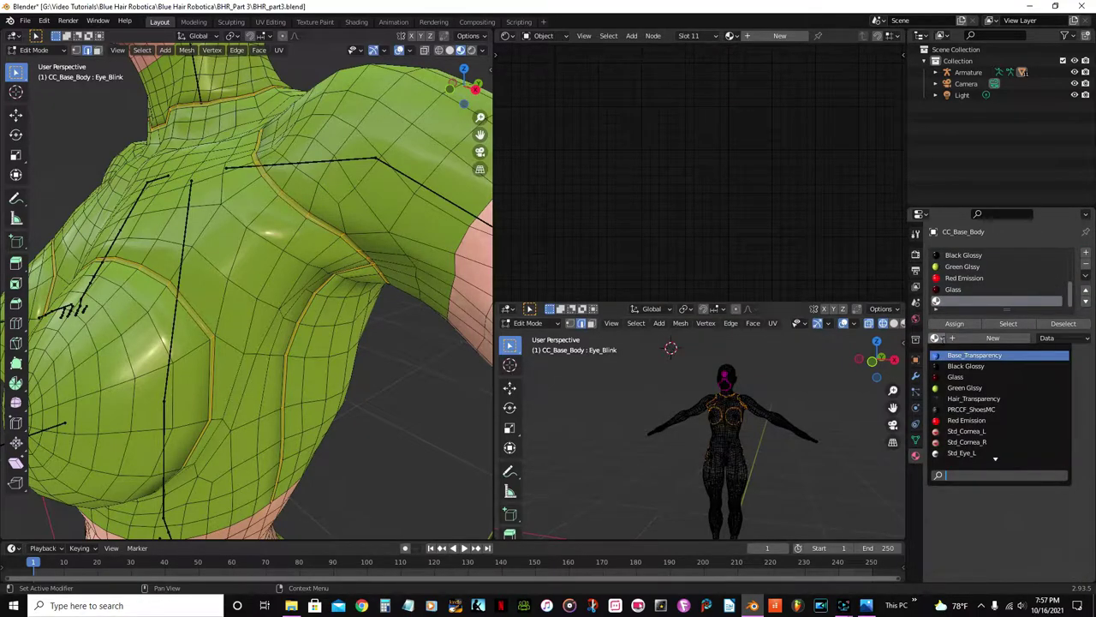
pyautogui.click(974, 389)
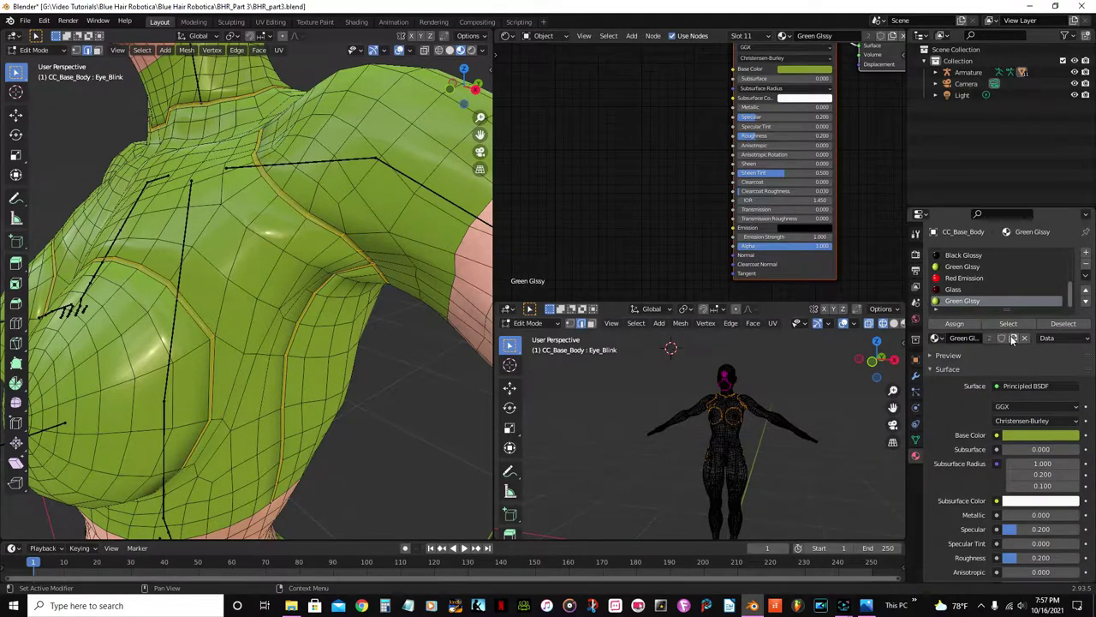
pyautogui.click(1013, 338)
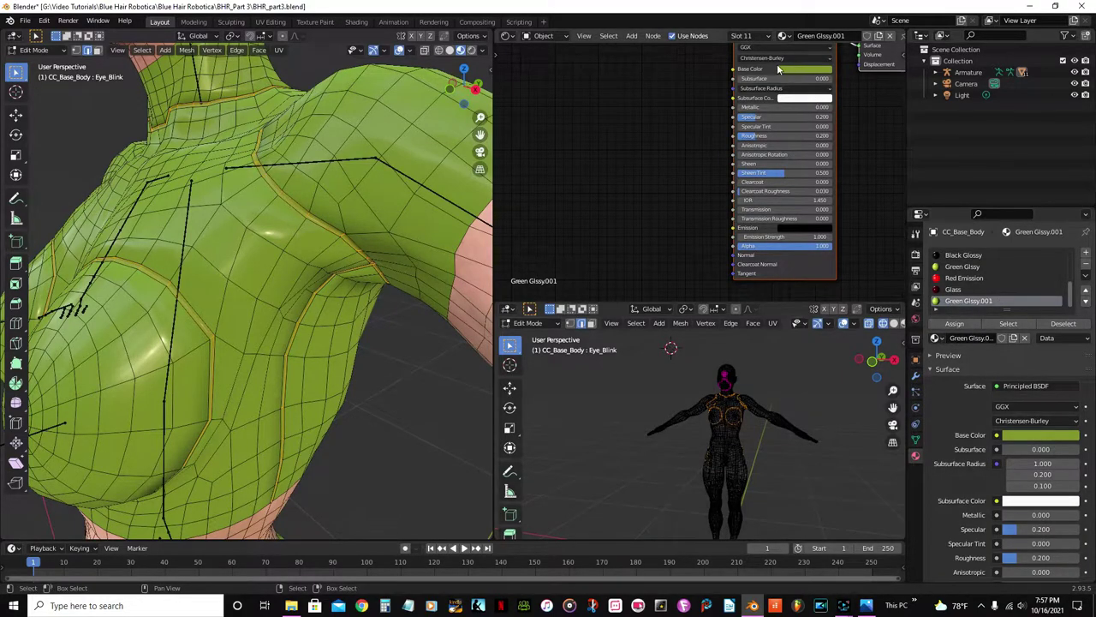
pyautogui.click(946, 326)
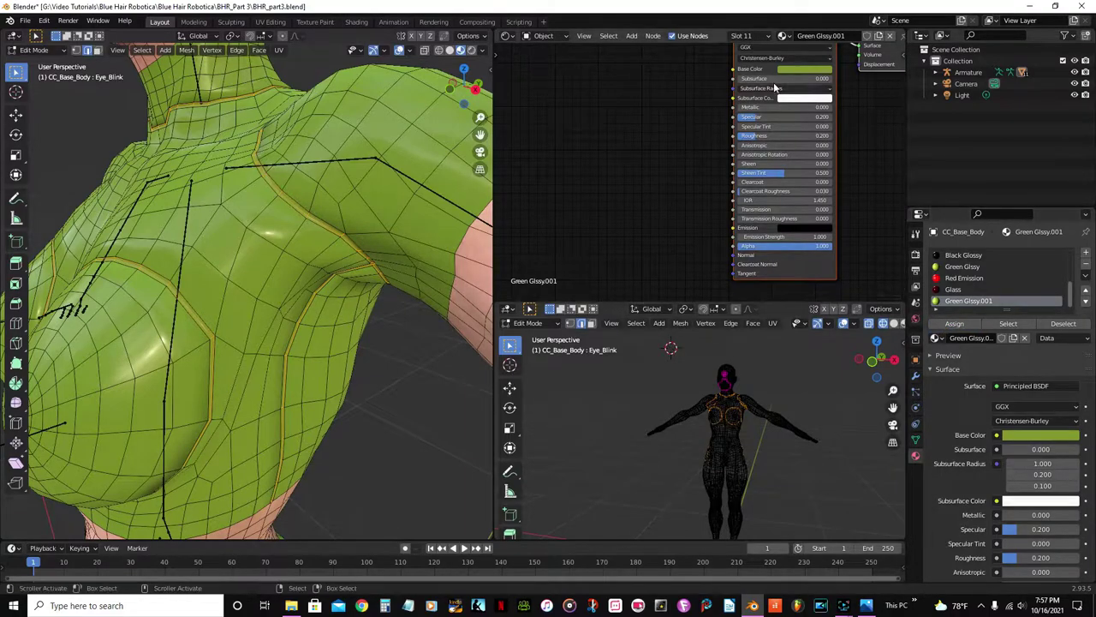
# Darken the copied green material's base color to an HSV value of 0.214 and return to Object Mode.
pyautogui.click(797, 68)
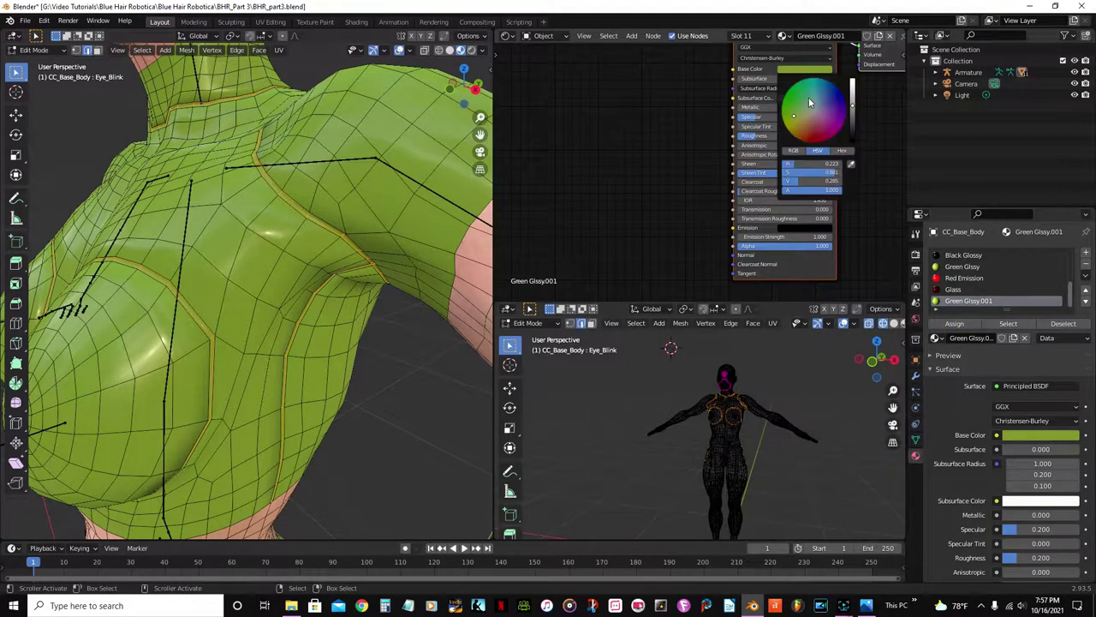
pyautogui.click(853, 110)
pyautogui.moveTo(852, 107); pyautogui.dragTo(853, 110)
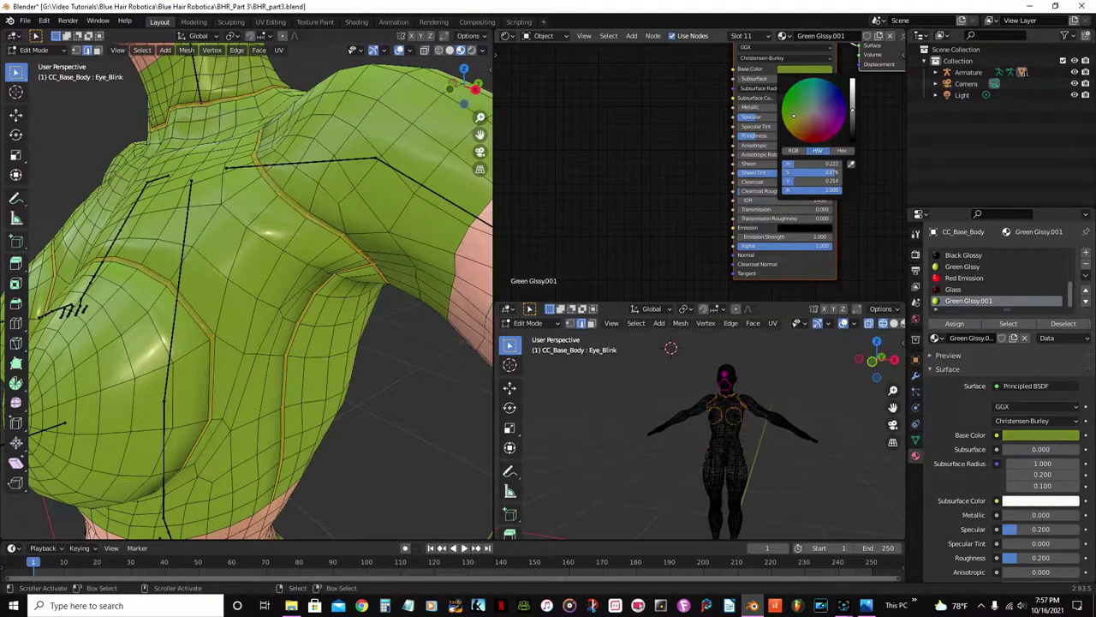
pyautogui.press('Tab')
pyautogui.scroll(-5, 239, 278)
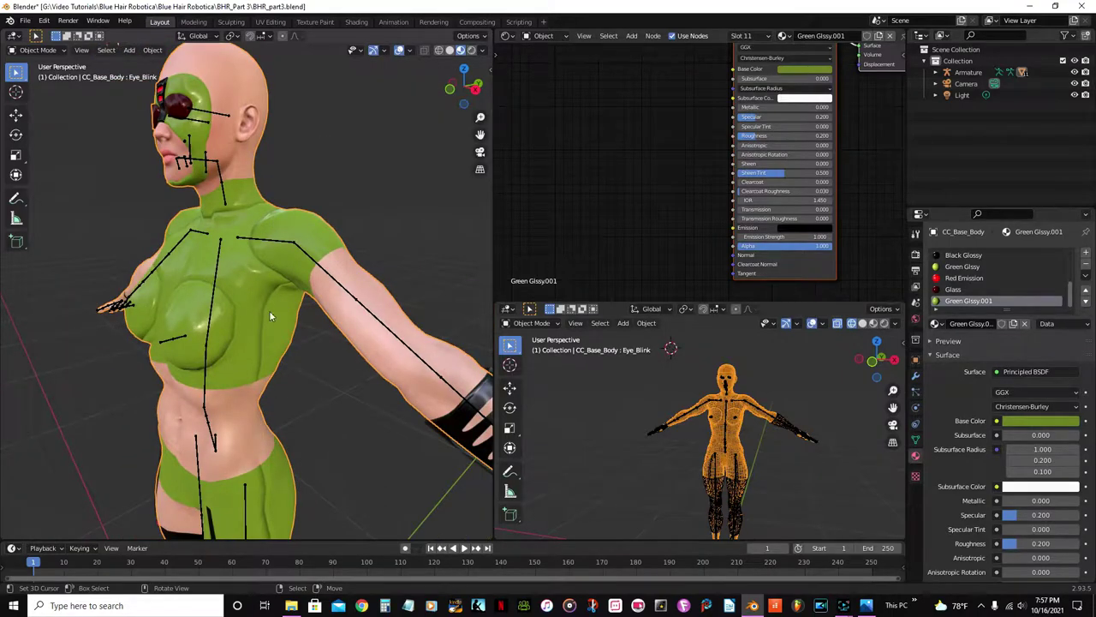
# Examine the darker groove color across the chest and shoulders from the side and front.
pyautogui.scroll(3, 209, 282)
pyautogui.scroll(-2, 209, 282)
pyautogui.moveTo(209, 282); pyautogui.dragTo(279, 271, button='middle')
pyautogui.scroll(2, 279, 270)
pyautogui.scroll(-3, 293, 309)
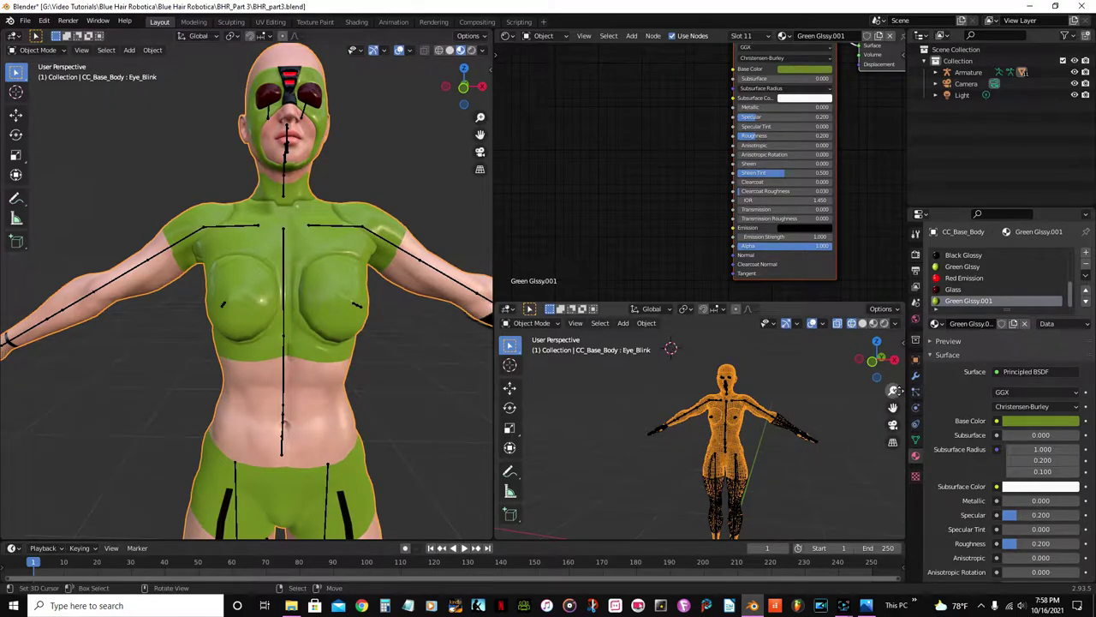
# Show the Subdivision modifier's effect in the viewport and examine the smoothed grooves on the torso from several sides.
pyautogui.click(916, 374)
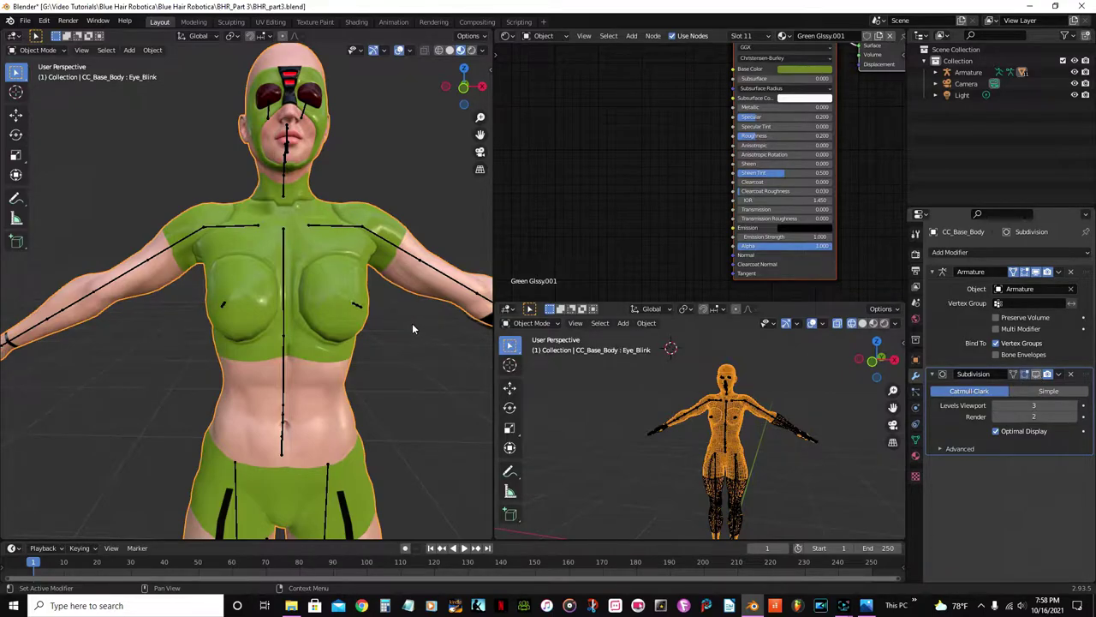
pyautogui.scroll(-3, 410, 324)
pyautogui.moveTo(336, 315); pyautogui.dragTo(232, 288, button='middle')
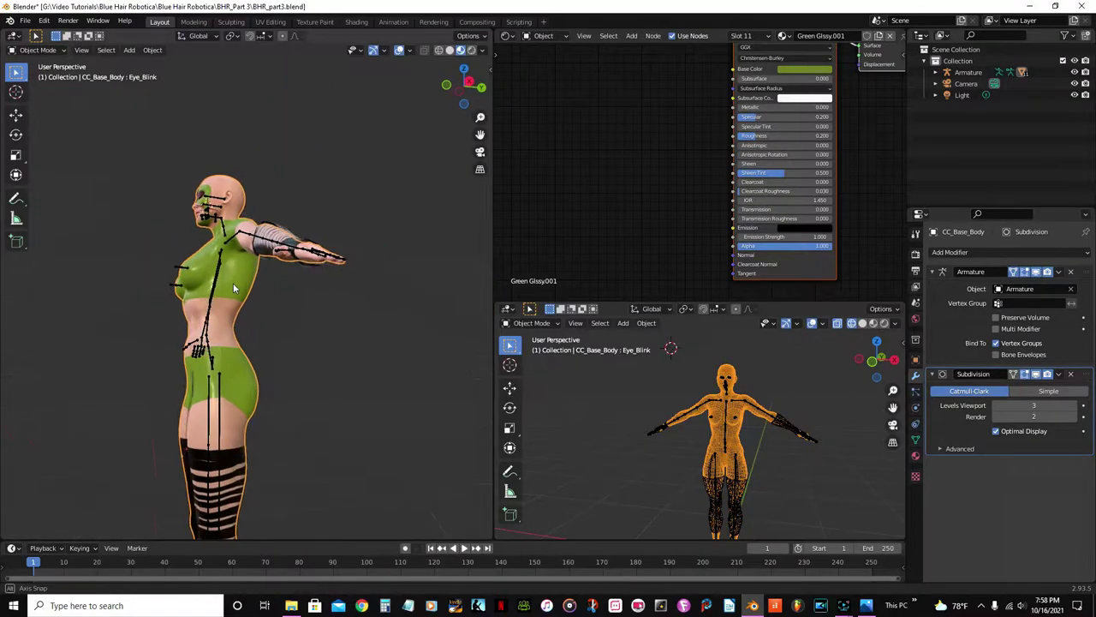
pyautogui.scroll(5, 232, 295)
pyautogui.scroll(3, 231, 299)
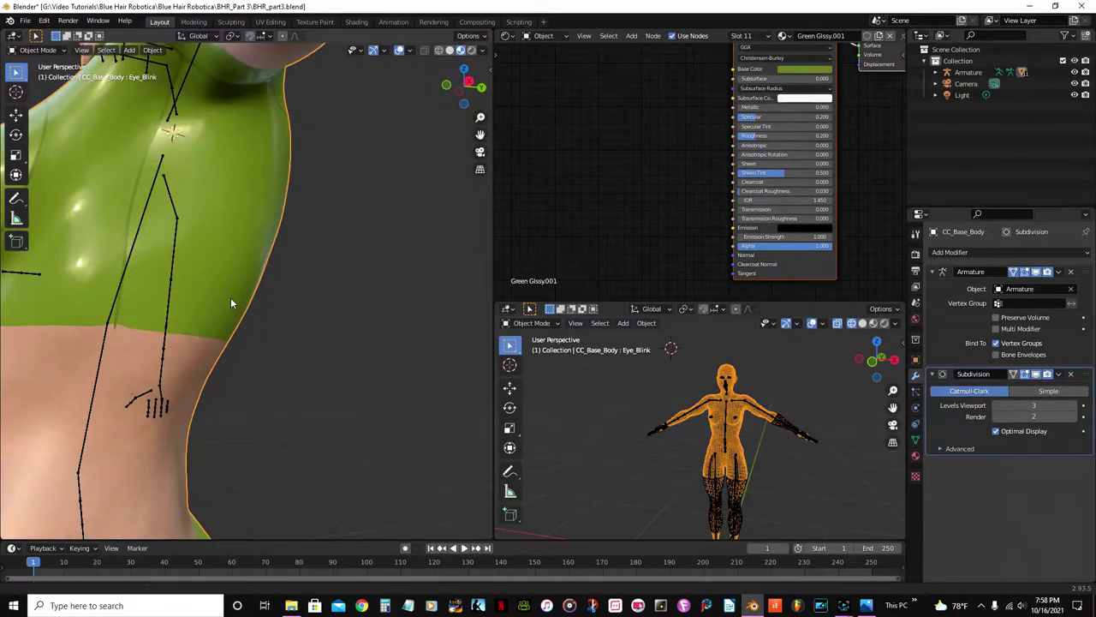
pyautogui.scroll(-3, 231, 302)
pyautogui.moveTo(335, 271); pyautogui.dragTo(395, 327, button='middle')
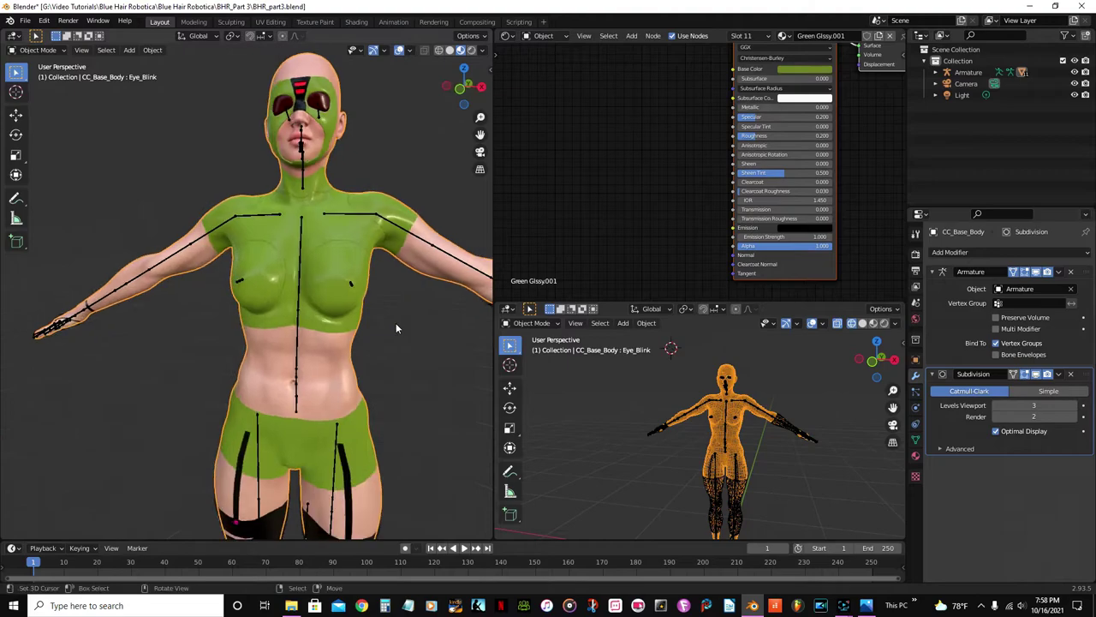
pyautogui.scroll(5, 392, 318)
pyautogui.scroll(-5, 392, 317)
pyautogui.moveTo(298, 329); pyautogui.dragTo(247, 290, button='middle')
pyautogui.scroll(4, 291, 313)
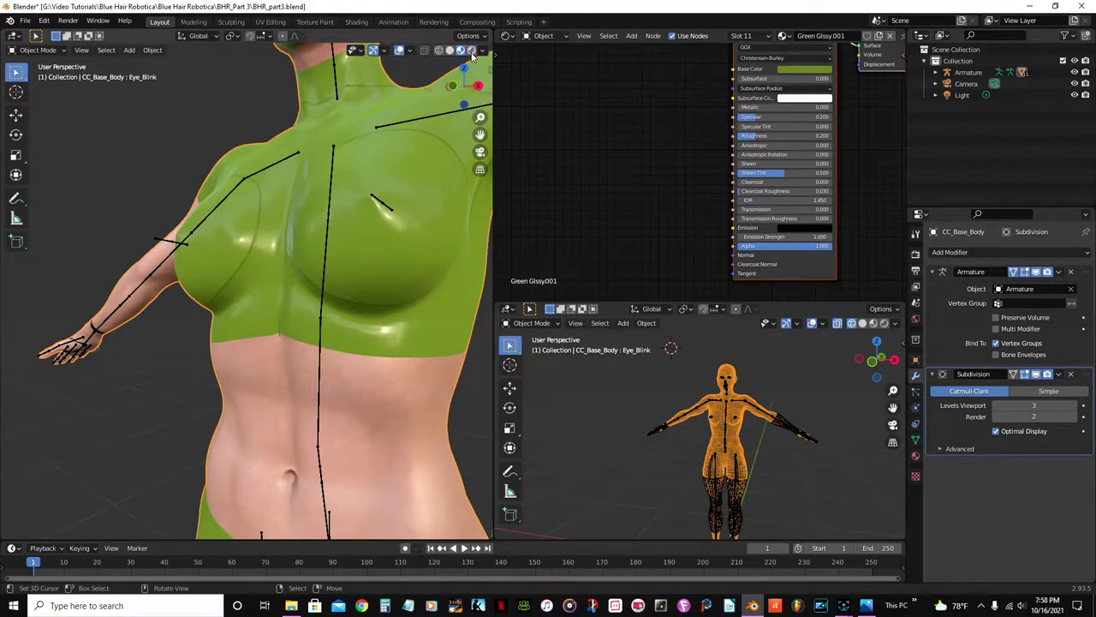
# Compare the chest grooves in Rendered shading with the Subdivision modifier's viewport display off and on.
pyautogui.click(1036, 374)
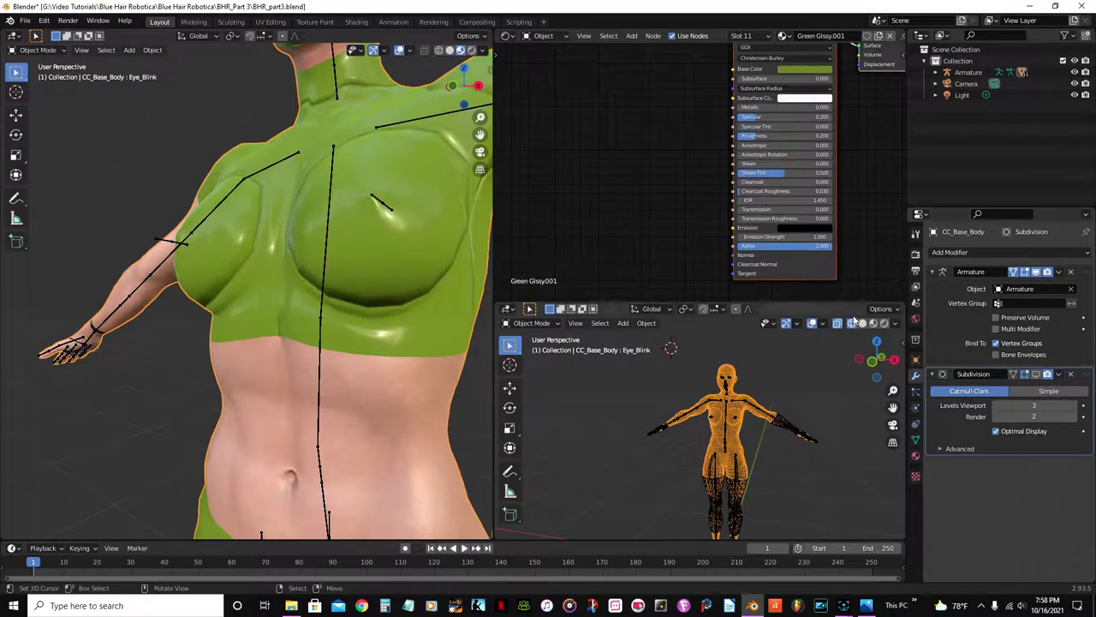
pyautogui.click(472, 51)
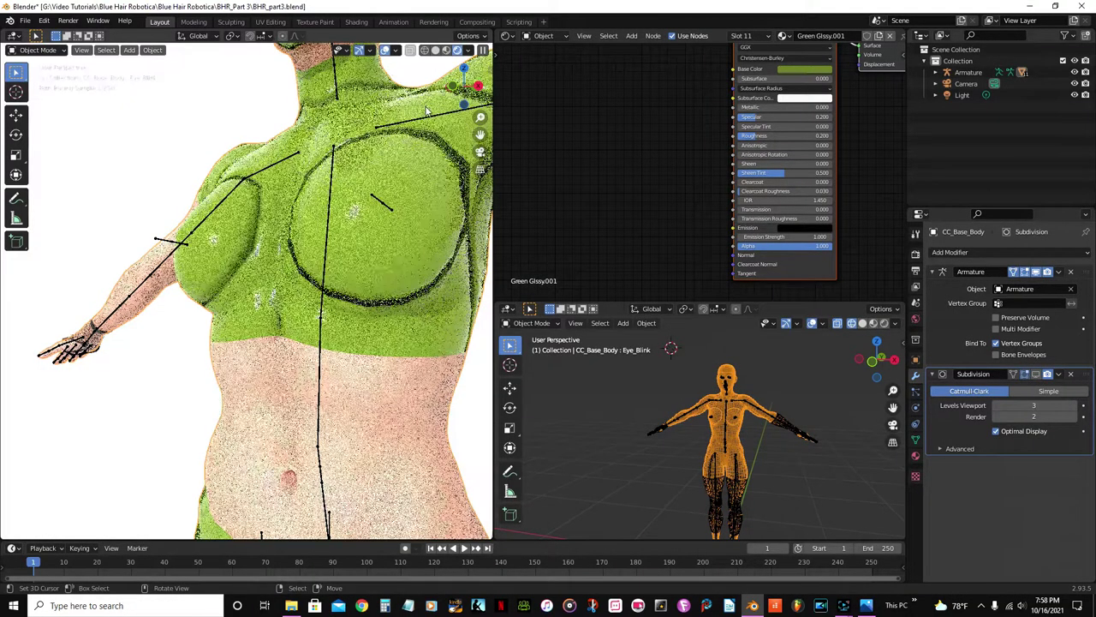
pyautogui.click(1037, 374)
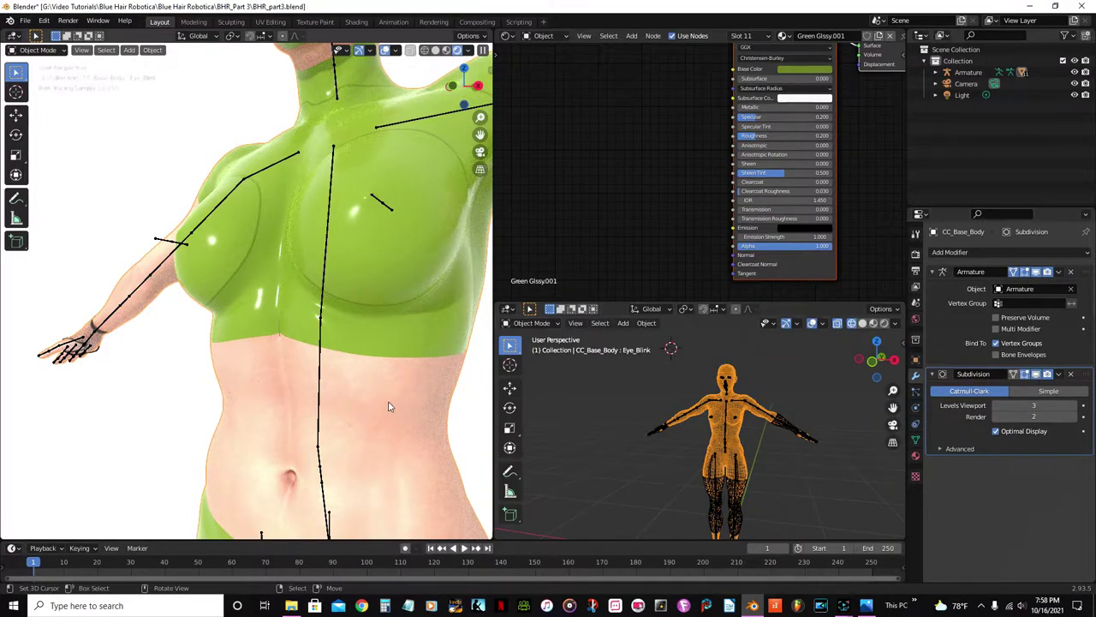
pyautogui.scroll(-2, 388, 406)
pyautogui.scroll(-2, 347, 413)
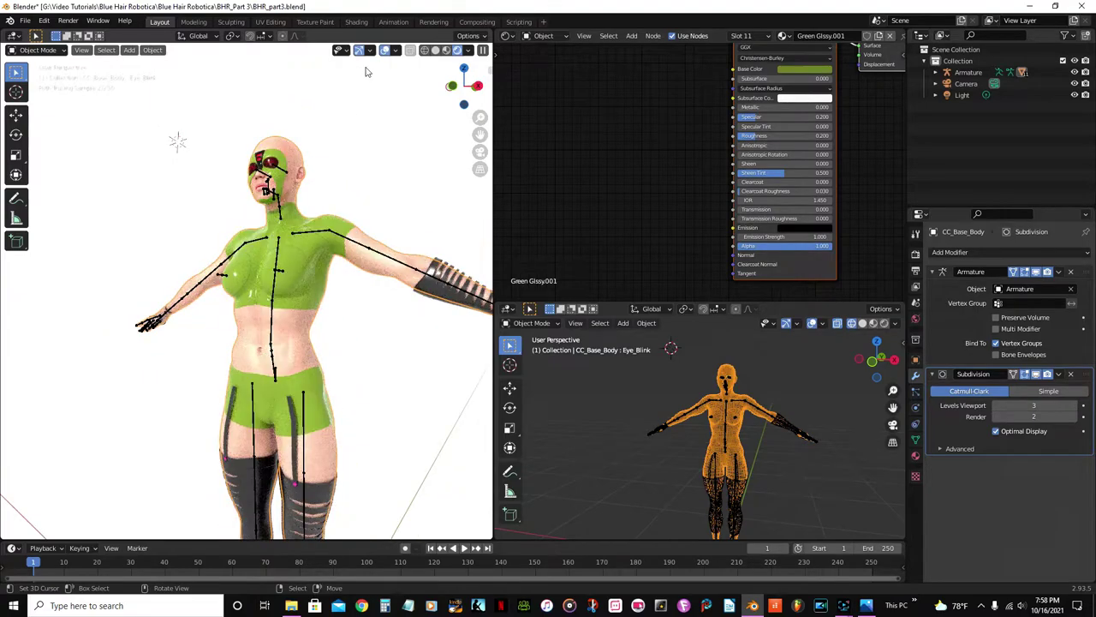
# Hide the viewport overlays and review the torso from the front in Material Preview with Subdivision display on and off.
pyautogui.click(385, 50)
pyautogui.moveTo(319, 272); pyautogui.dragTo(374, 273, button='middle')
pyautogui.scroll(1, 361, 283)
pyautogui.scroll(2, 351, 284)
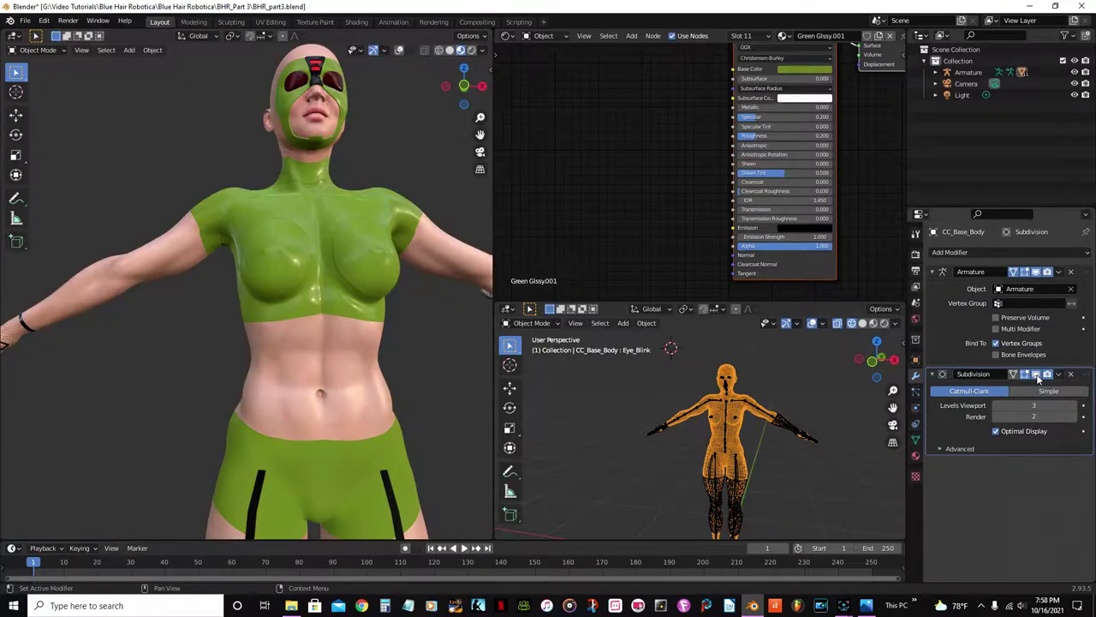
pyautogui.scroll(3, 363, 341)
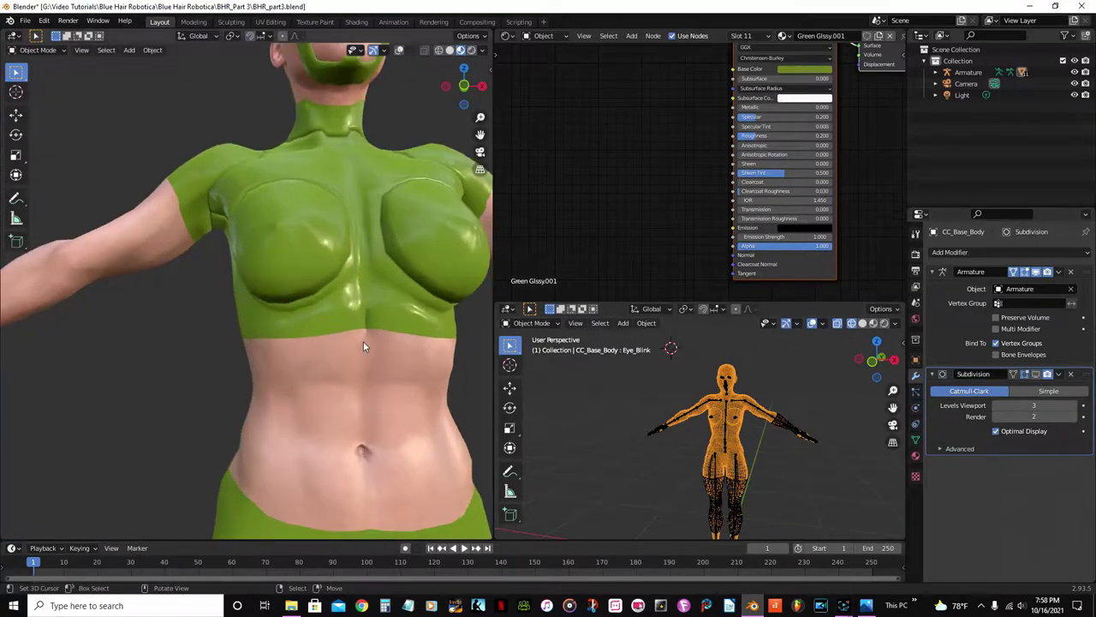
# Return to Edit Mode with overlays shown and examine the selected groove bands around the breasts and armpits.
pyautogui.press('Tab')
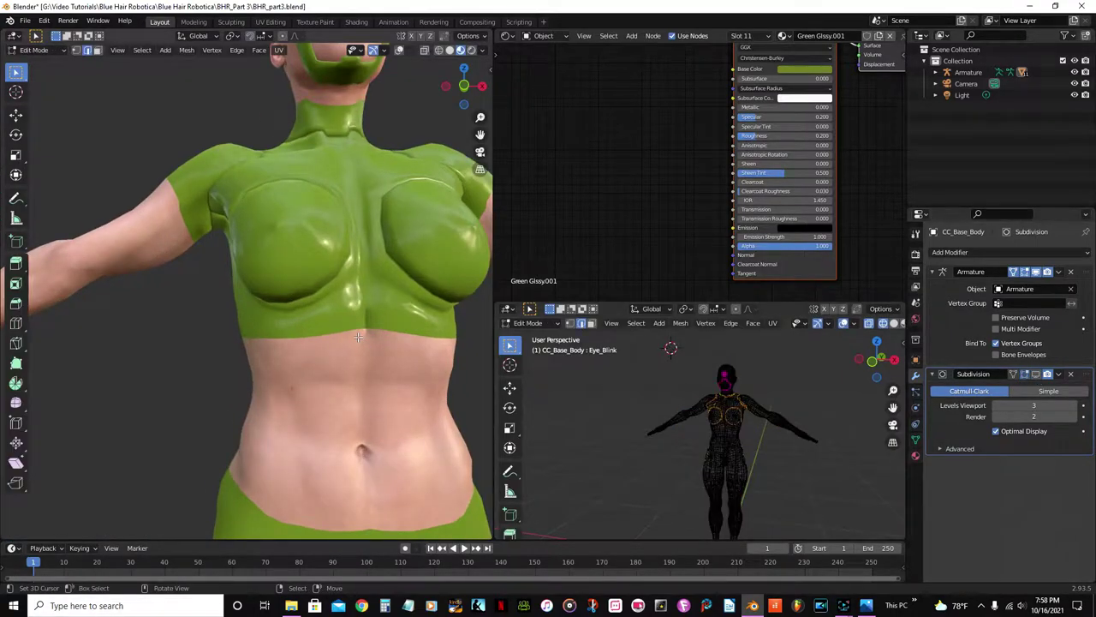
pyautogui.click(399, 52)
pyautogui.moveTo(378, 169); pyautogui.dragTo(339, 188, button='middle')
pyautogui.scroll(5, 334, 214)
pyautogui.moveTo(329, 244); pyautogui.dragTo(298, 290, button='middle')
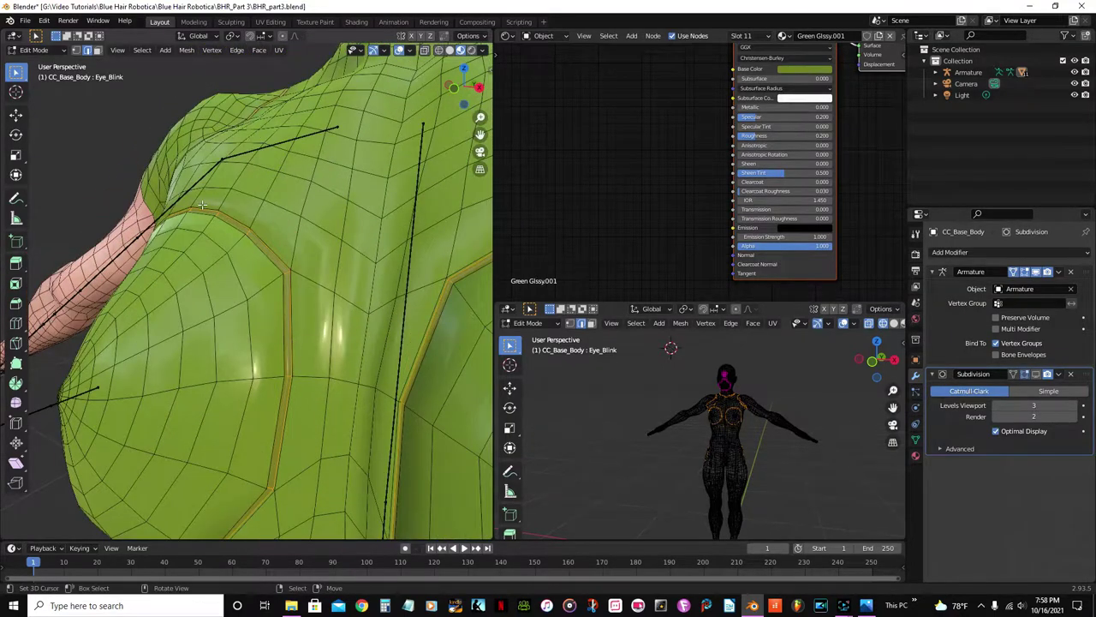
pyautogui.scroll(-9, 341, 354)
pyautogui.moveTo(229, 394); pyautogui.dragTo(209, 367, button='middle')
pyautogui.scroll(3, 265, 341)
pyautogui.scroll(5, 299, 411)
pyautogui.scroll(4, 209, 367)
pyautogui.scroll(-5, 209, 367)
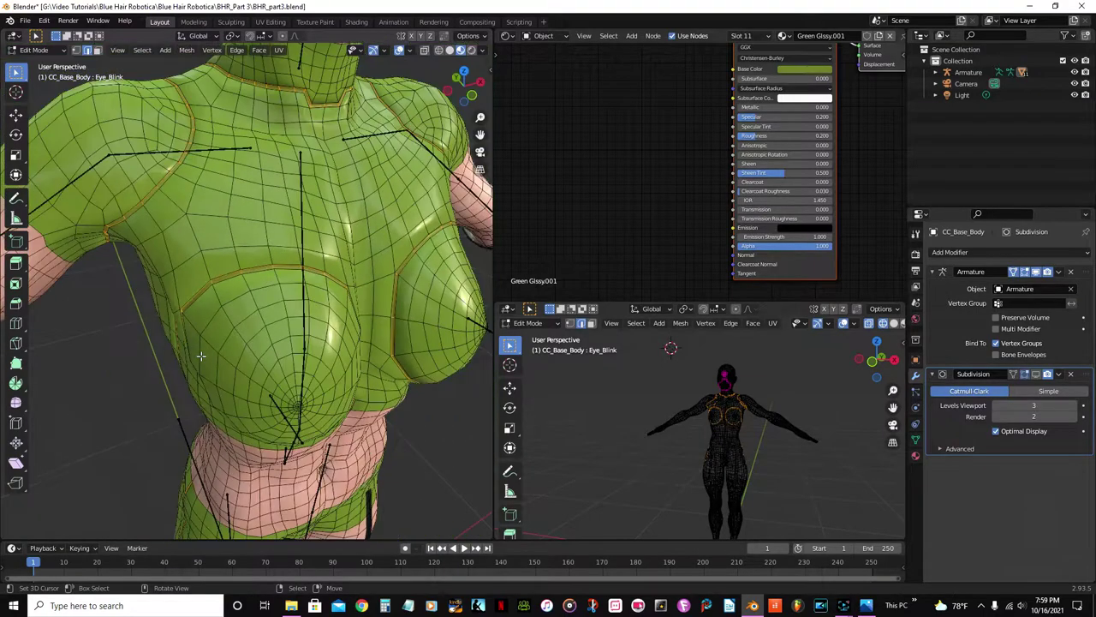
# Examine the selected groove bands on the upper chest, shoulders and collar up close.
pyautogui.scroll(5, 215, 294)
pyautogui.moveTo(215, 294); pyautogui.dragTo(302, 400, button='middle')
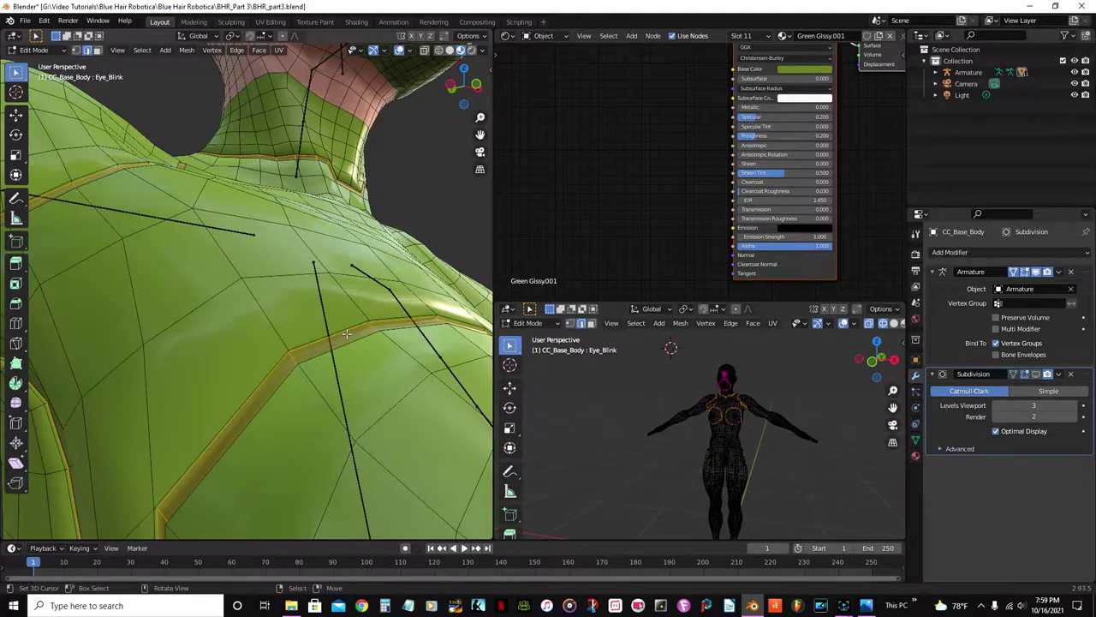
pyautogui.moveTo(278, 368); pyautogui.dragTo(378, 439, button='middle')
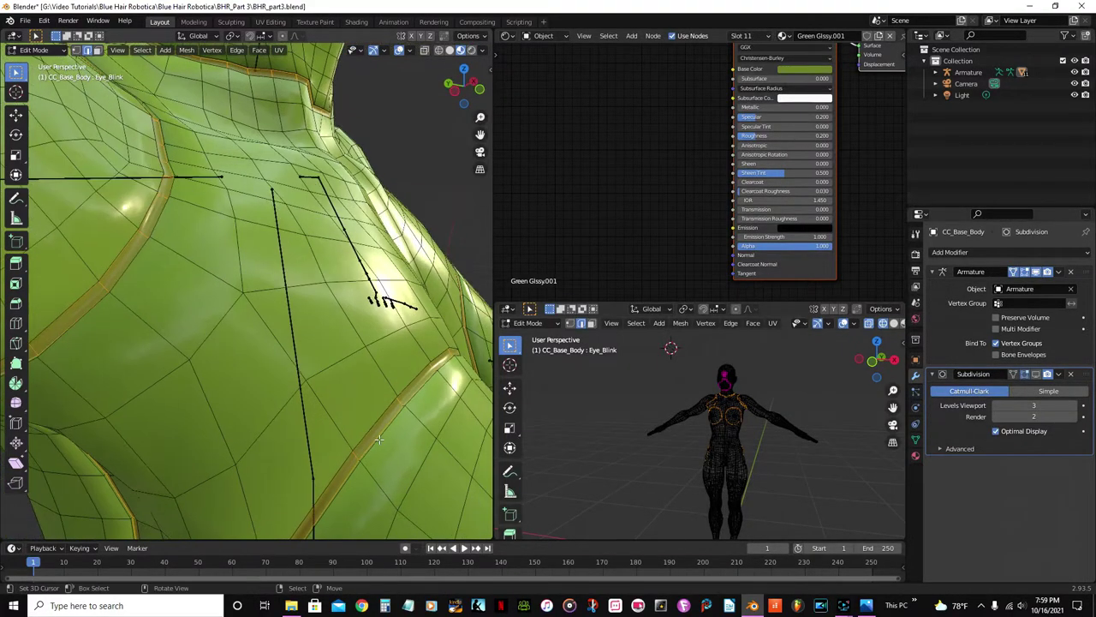
pyautogui.moveTo(364, 451); pyautogui.dragTo(337, 305, button='middle')
pyautogui.scroll(-3, 341, 369)
pyautogui.scroll(2, 337, 306)
pyautogui.scroll(2, 331, 285)
pyautogui.keyDown('shift'); pyautogui.moveTo(309, 233); pyautogui.dragTo(311, 321, button='middle'); pyautogui.keyUp('shift')
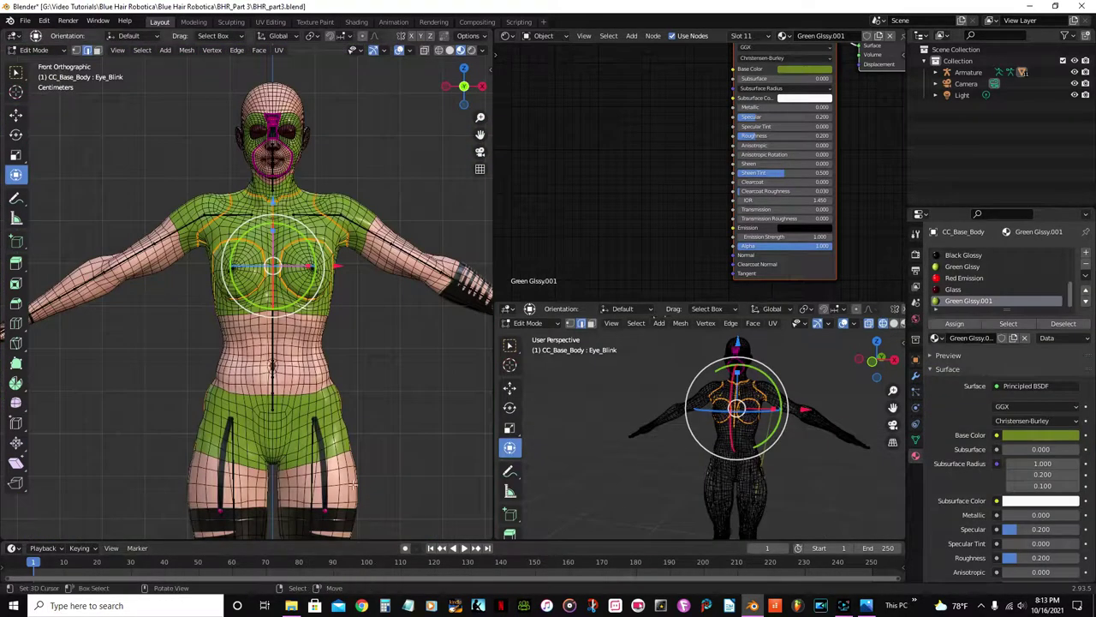
# Examine the full set of selected groove edges, including the chest centerline, from the front and up close.
pyautogui.scroll(2, 325, 324)
pyautogui.scroll(-2, 326, 324)
pyautogui.scroll(4, 326, 324)
pyautogui.moveTo(200, 164); pyautogui.dragTo(253, 238, button='middle')
pyautogui.scroll(4, 240, 212)
pyautogui.scroll(4, 170, 263)
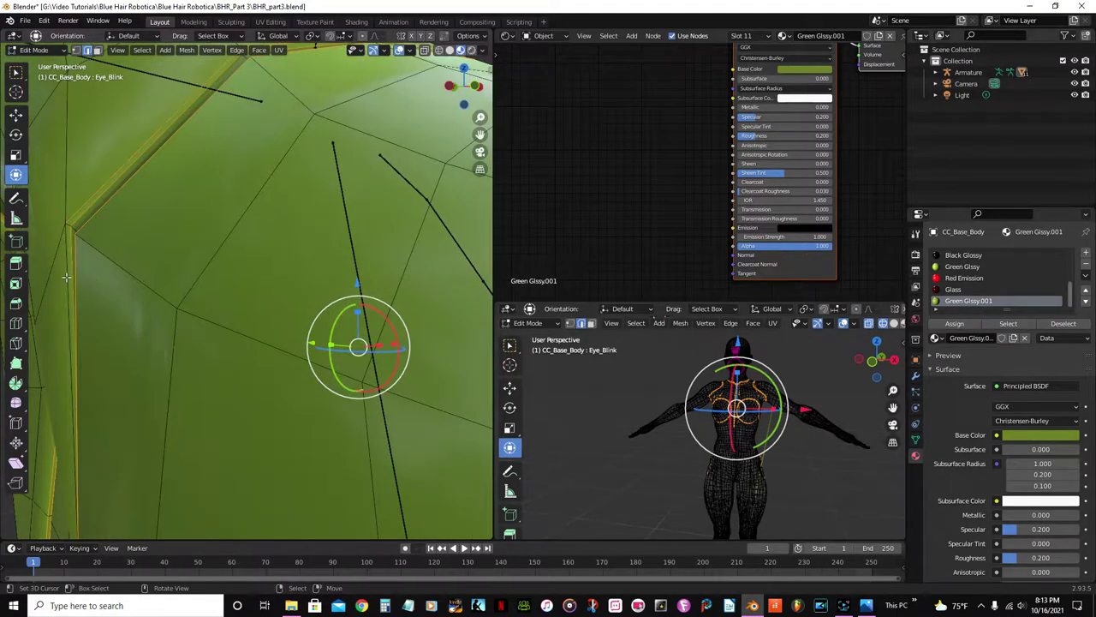
pyautogui.scroll(-5, 69, 279)
pyautogui.moveTo(69, 279); pyautogui.dragTo(227, 241, button='middle')
pyautogui.scroll(-3, 76, 332)
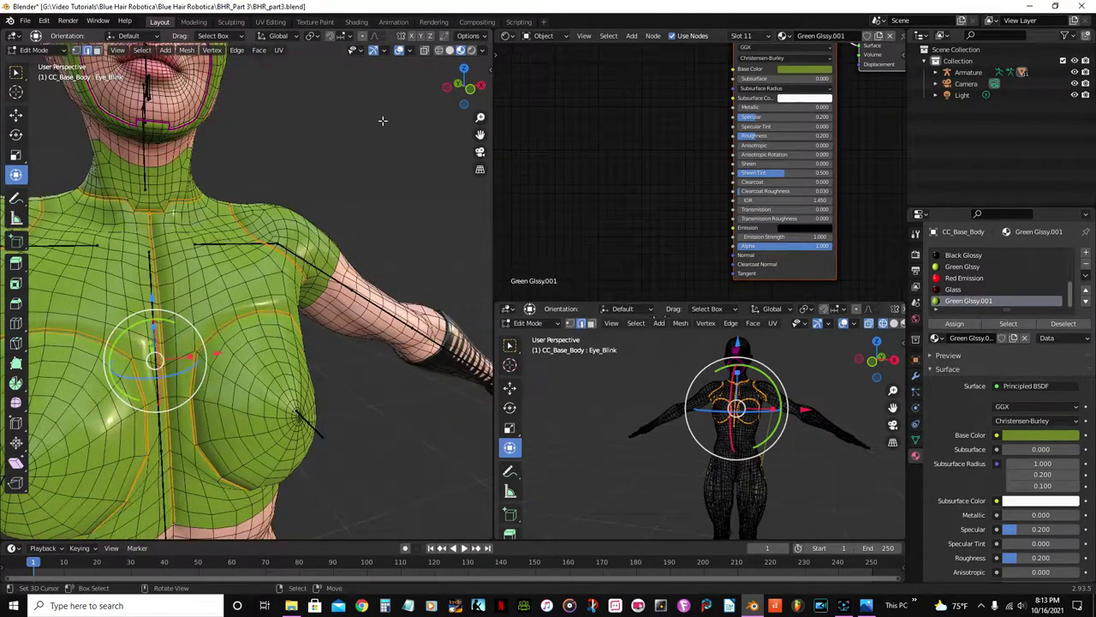
# Set the Mean Crease of the selected groove edges to 1.00.
pyautogui.press('n')
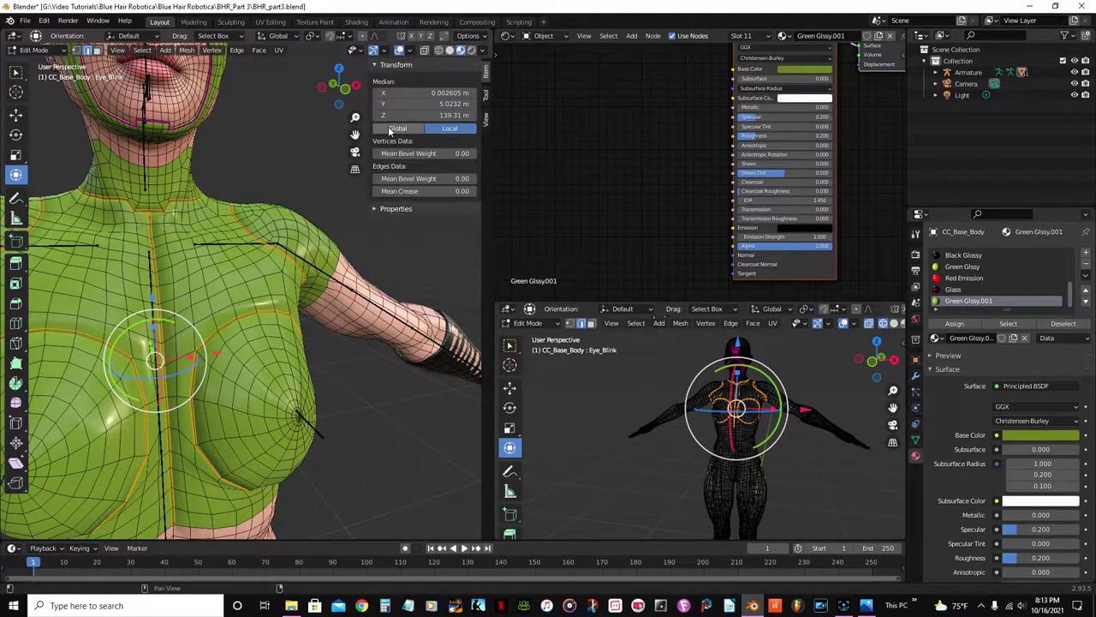
pyautogui.moveTo(391, 192); pyautogui.dragTo(446, 192)
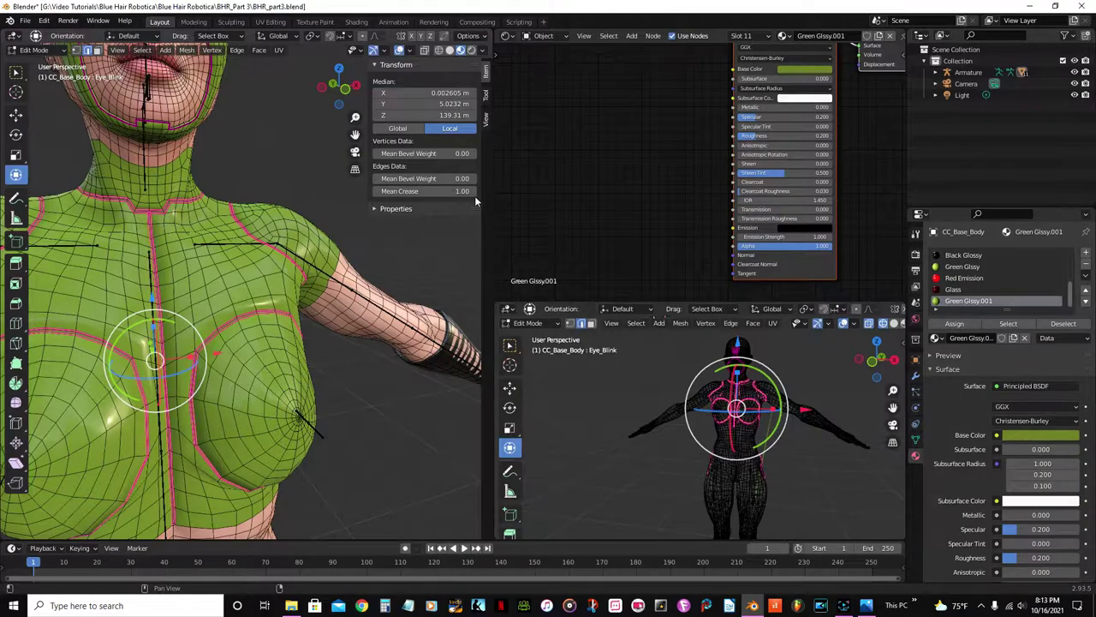
pyautogui.scroll(-2, 239, 341)
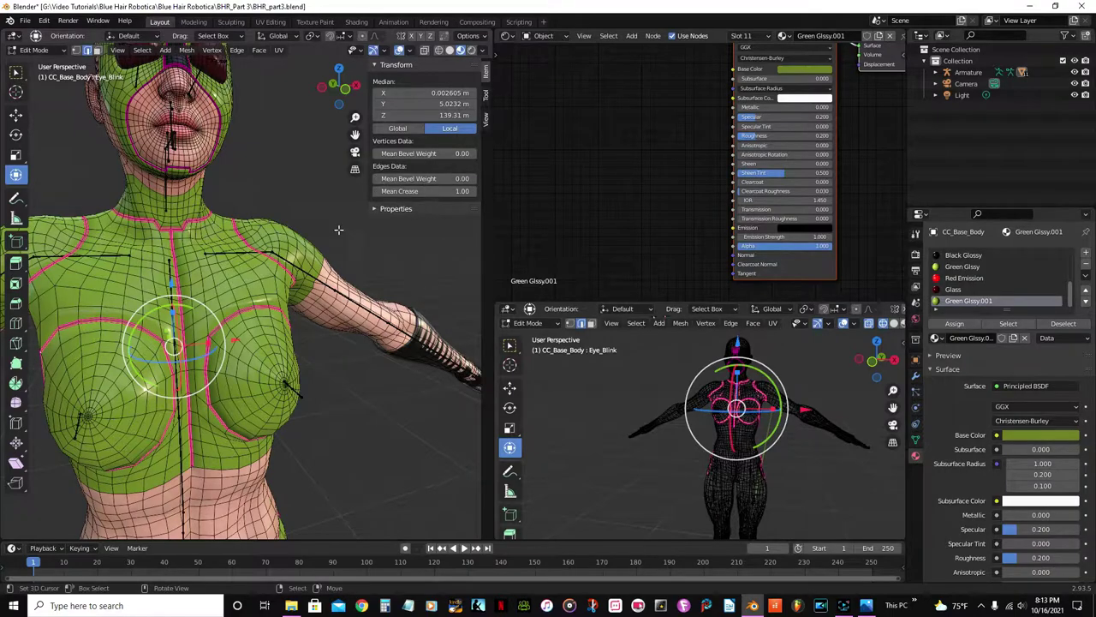
# Return to Object Mode, save the file and show the body's Subdivision modifier in the viewport.
pyautogui.scroll(2, 241, 350)
pyautogui.scroll(3, 242, 351)
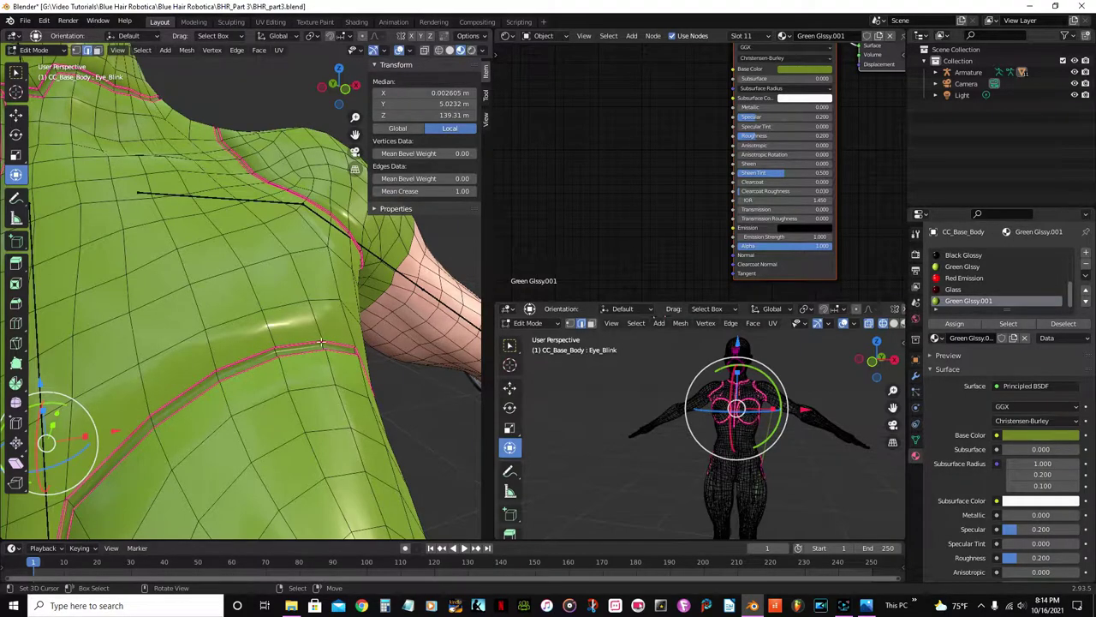
pyautogui.press('Tab')
pyautogui.scroll(-5, 219, 361)
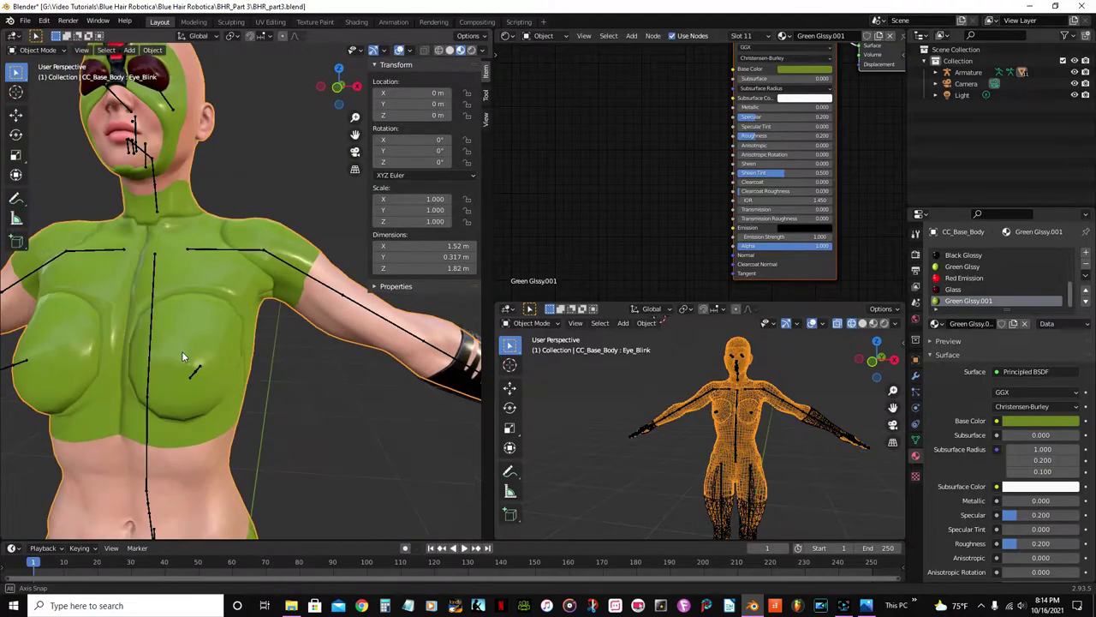
pyautogui.click(915, 377)
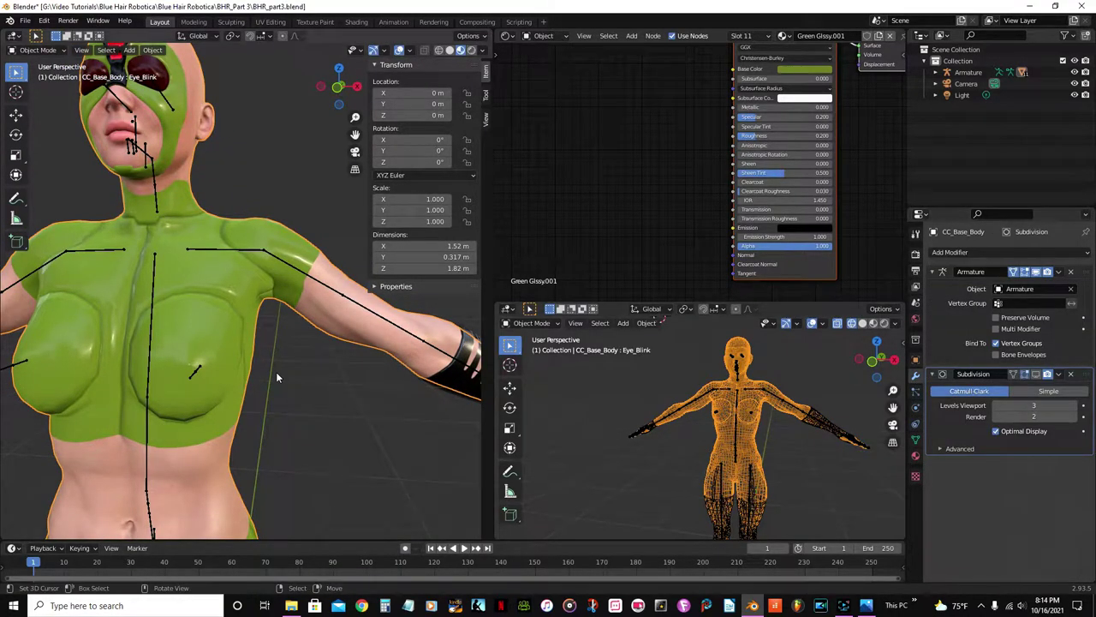
pyautogui.hotkey('ctrl', 's')
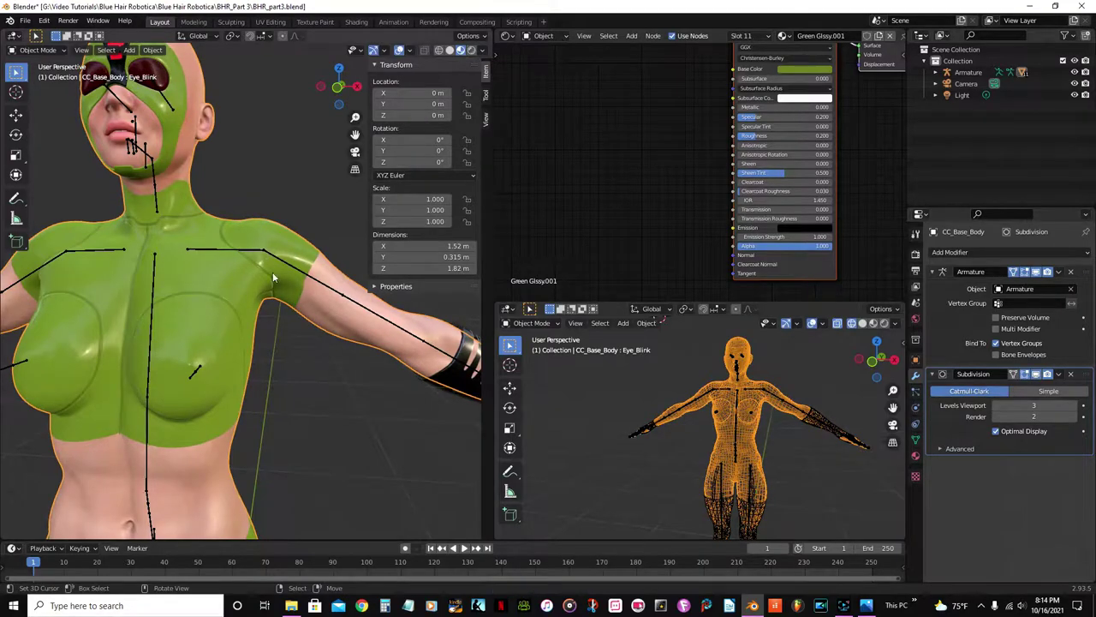
# Examine the creased grooves on the chest, shoulder and shorts under subdivision, ending with the Subdivision modifier's viewport display turned off.
pyautogui.scroll(5, 253, 274)
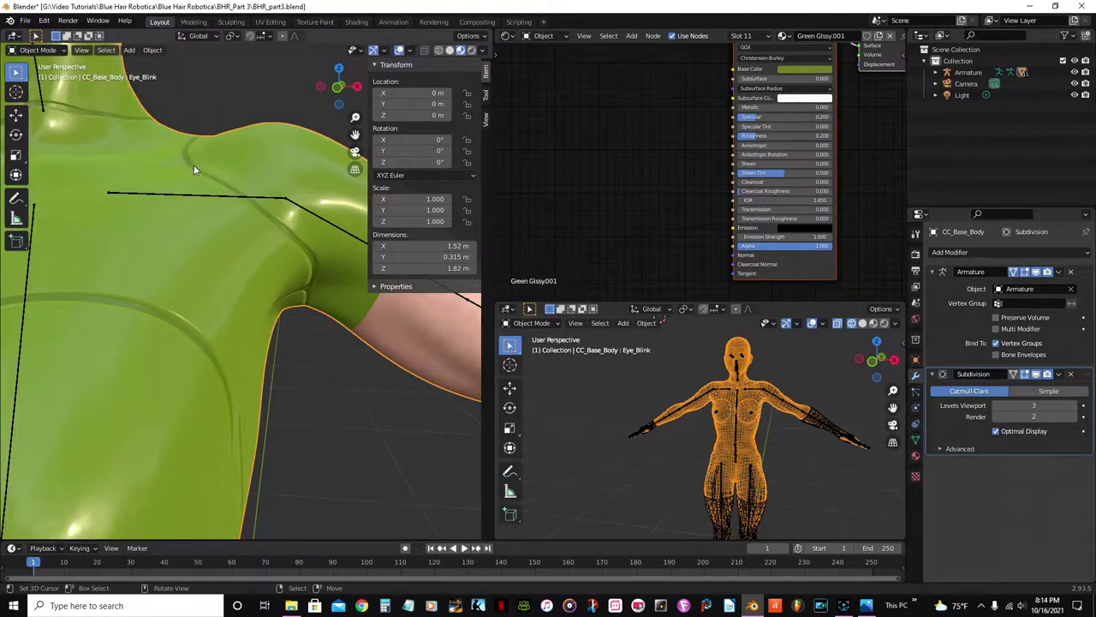
pyautogui.scroll(-6, 105, 360)
pyautogui.moveTo(150, 351); pyautogui.dragTo(183, 262, button='middle')
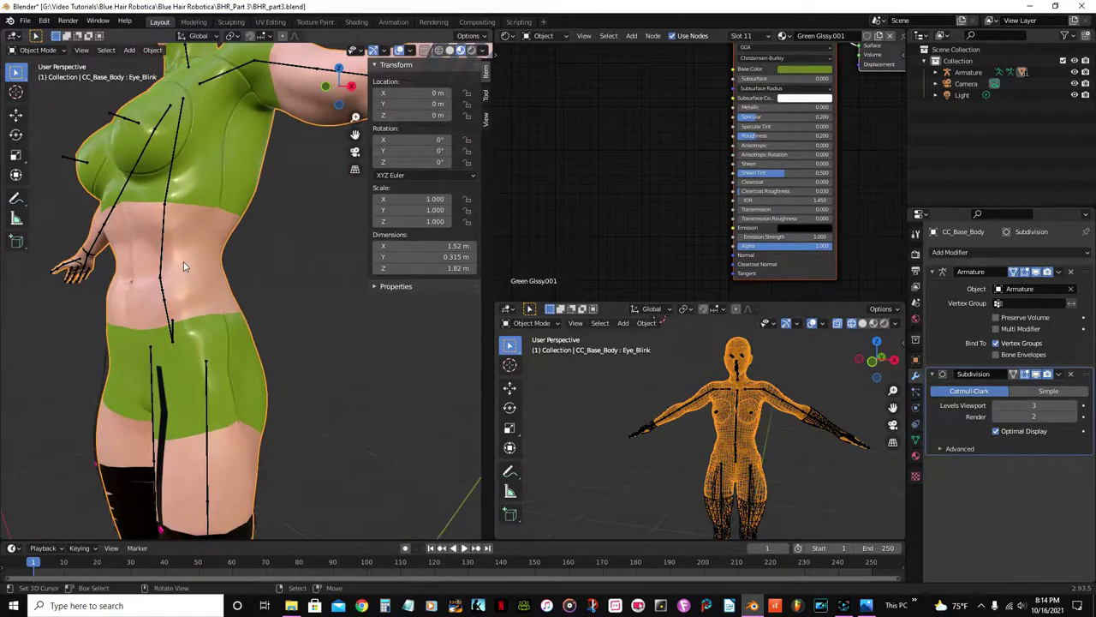
pyautogui.click(1035, 375)
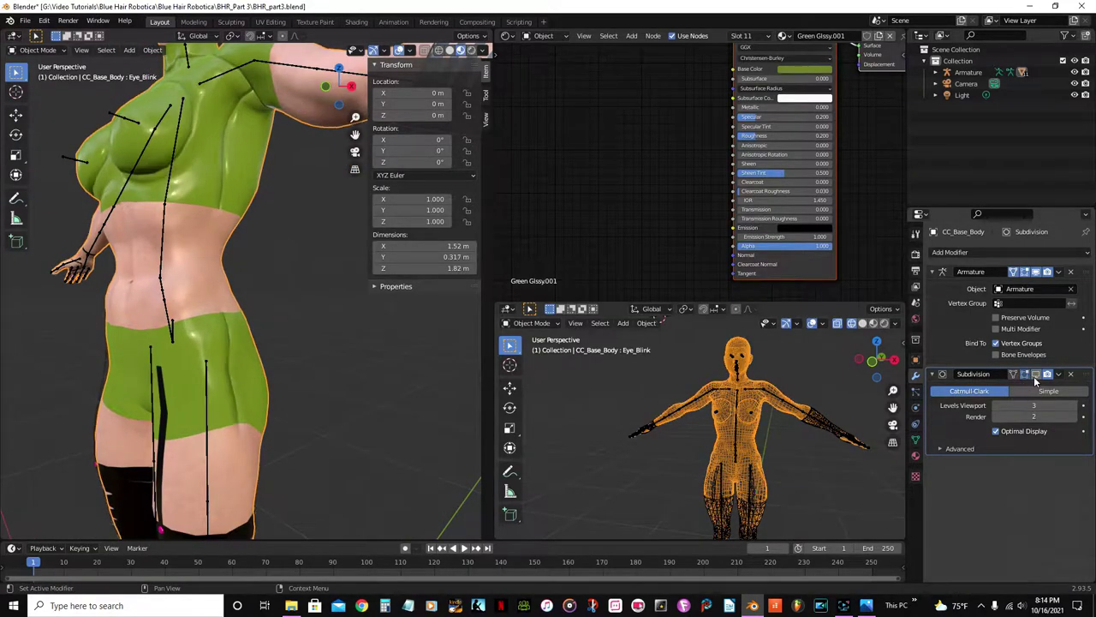
# In Edit Mode with face selection, select the small groove end face at the shorts' leg hem on the character's left hip.
pyautogui.scroll(3, 381, 433)
pyautogui.keyDown('shift'); pyautogui.moveTo(225, 430); pyautogui.dragTo(236, 235, button='middle'); pyautogui.keyUp('shift')
pyautogui.scroll(2, 251, 276)
pyautogui.moveTo(251, 271); pyautogui.dragTo(325, 334, button='middle')
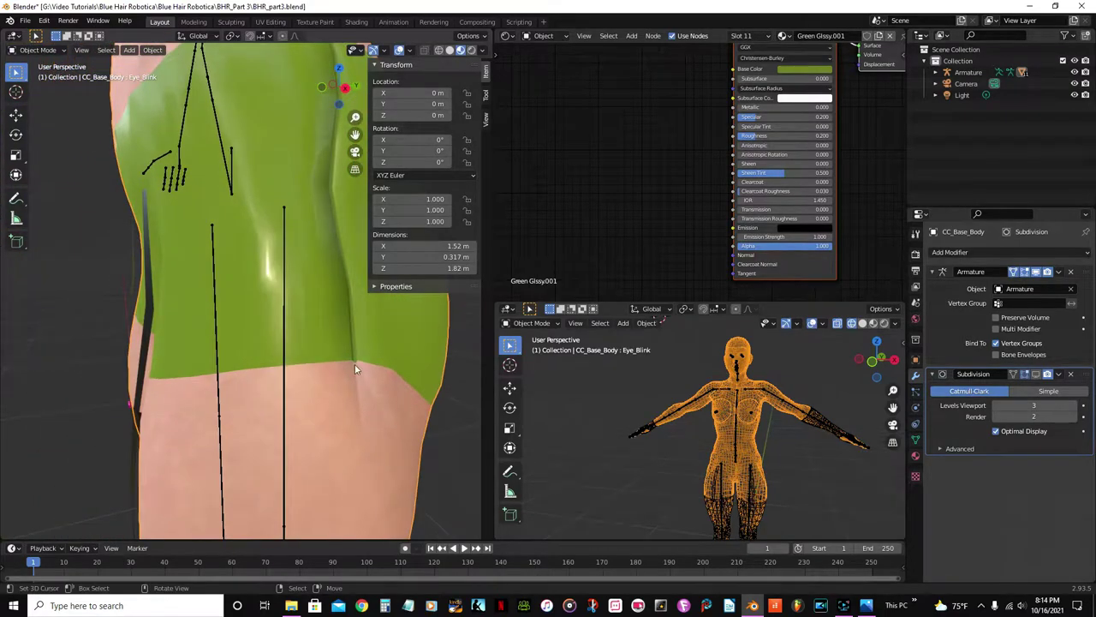
pyautogui.press('Tab')
pyautogui.moveTo(355, 380); pyautogui.dragTo(181, 357, button='middle')
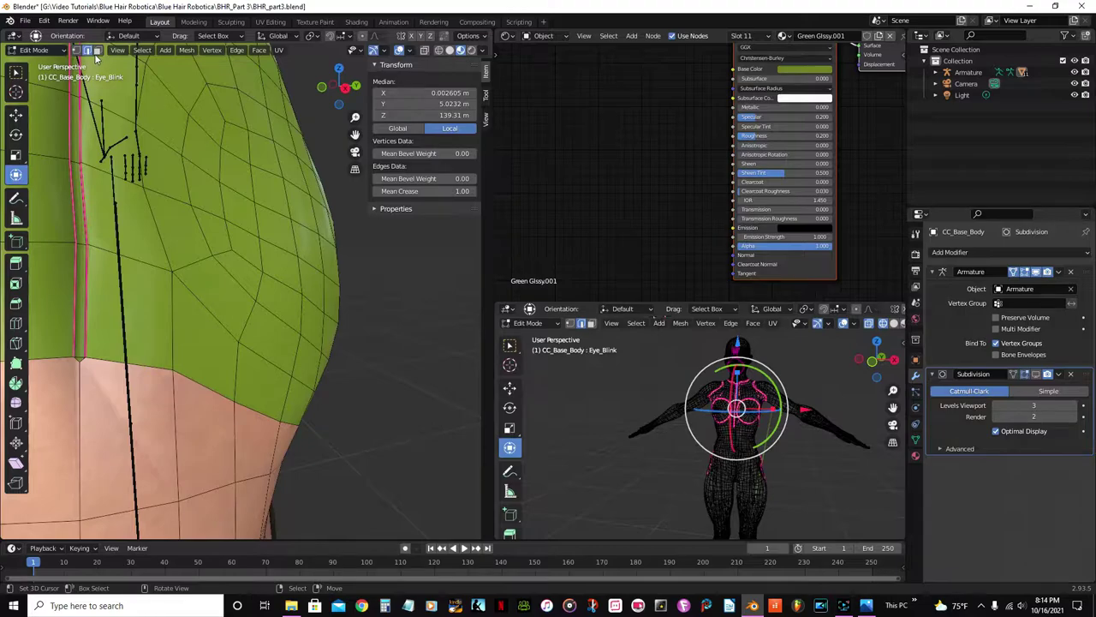
pyautogui.keyDown('alt'); pyautogui.click(98, 281); pyautogui.keyUp('alt')
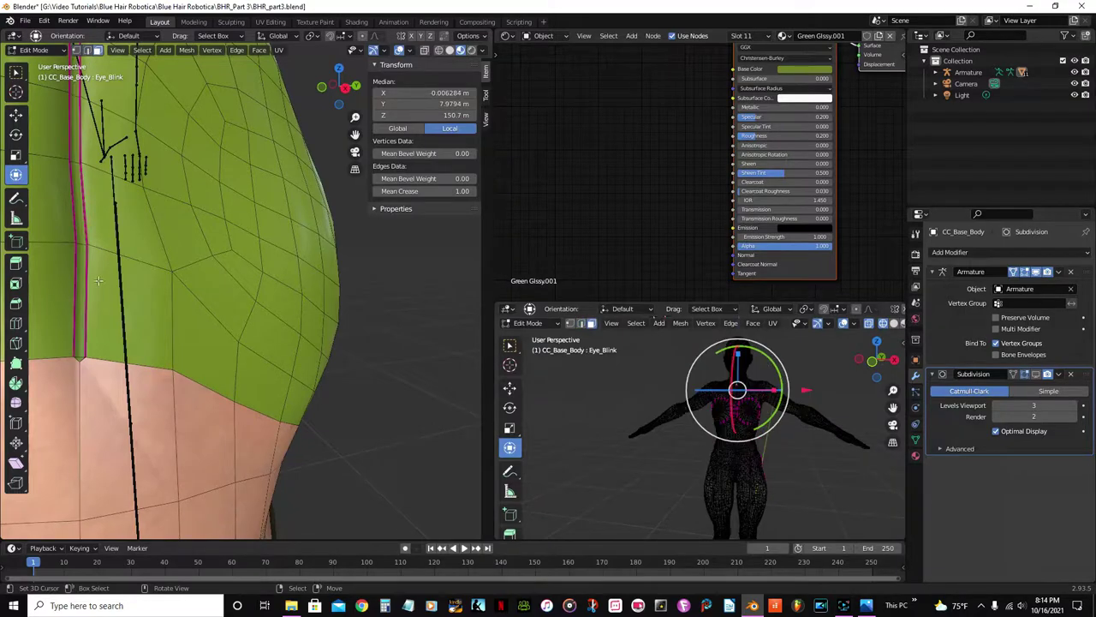
pyautogui.keyDown('alt'); pyautogui.click(101, 356); pyautogui.keyUp('alt')
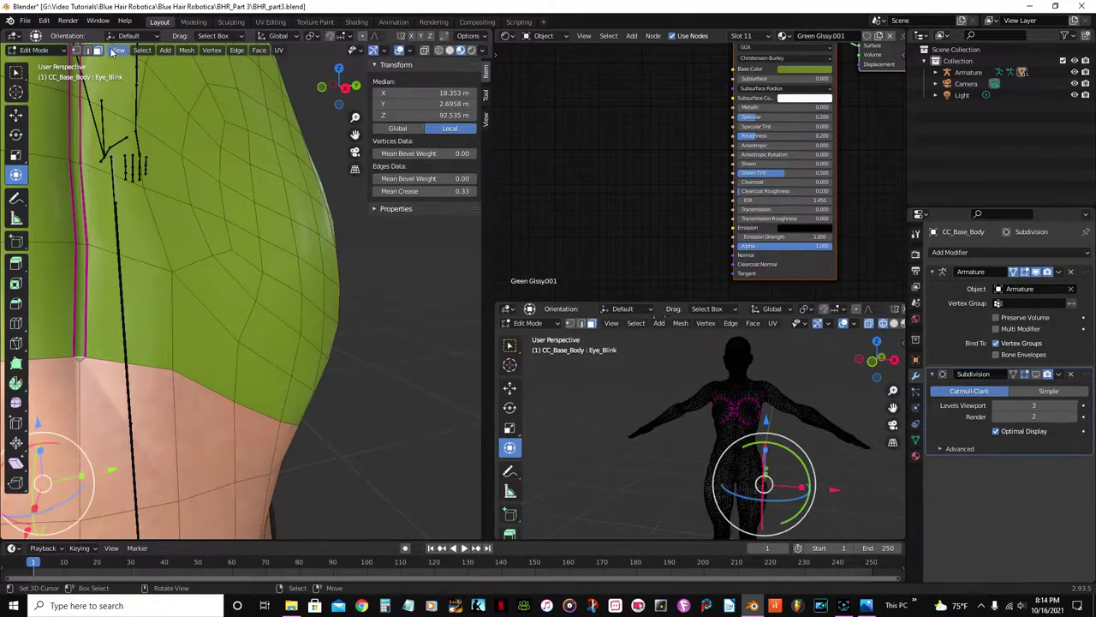
# Add the matching groove end face at the leg hem on the character's right hip to the selection.
pyautogui.moveTo(89, 269); pyautogui.dragTo(82, 291, button='middle')
pyautogui.scroll(4, 163, 505)
pyautogui.scroll(-9, 163, 505)
pyautogui.moveTo(184, 342); pyautogui.dragTo(416, 330, button='middle')
pyautogui.scroll(4, 251, 368)
pyautogui.scroll(3, 250, 368)
pyautogui.moveTo(251, 368); pyautogui.dragTo(250, 386, button='middle')
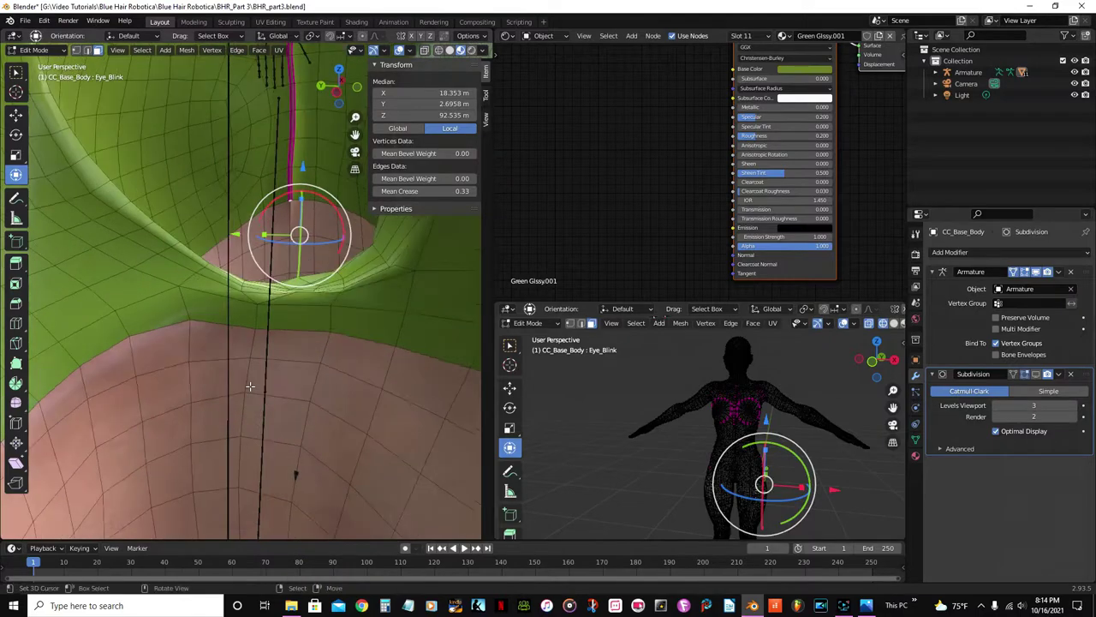
pyautogui.scroll(-2, 251, 386)
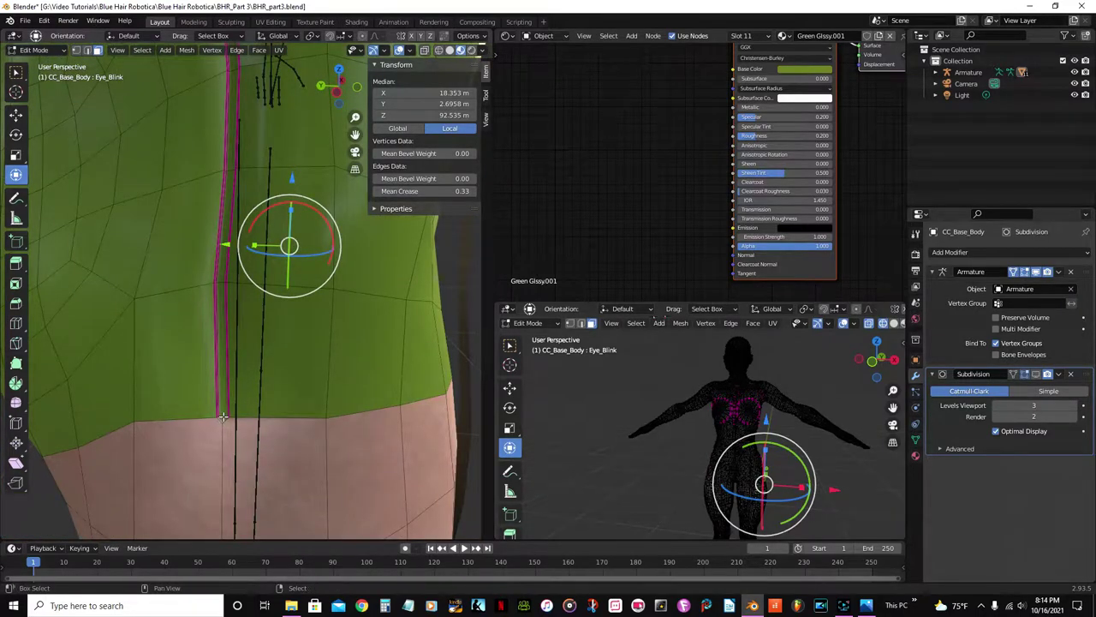
pyautogui.keyDown('alt'); pyautogui.keyDown('shift'); pyautogui.click(222, 418); pyautogui.keyUp('shift'); pyautogui.keyUp('alt')
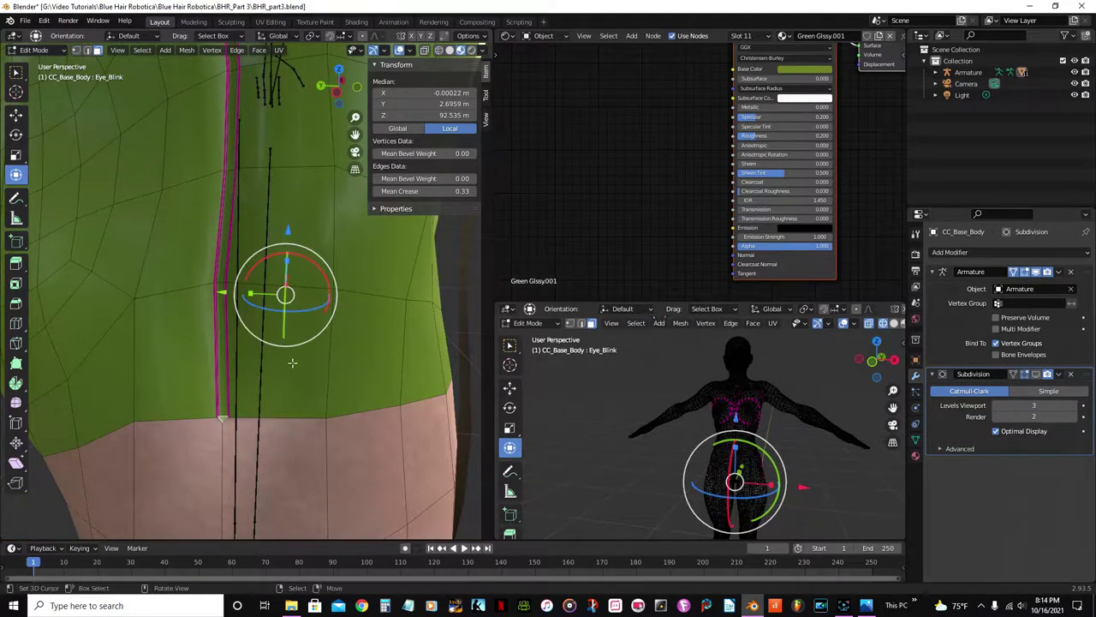
# Add the groove end faces at the shorts' waist edge on both hips to the selection.
pyautogui.scroll(-3, 291, 365)
pyautogui.keyDown('shift'); pyautogui.moveTo(289, 232); pyautogui.dragTo(311, 291, button='middle'); pyautogui.keyUp('shift')
pyautogui.scroll(2, 314, 329)
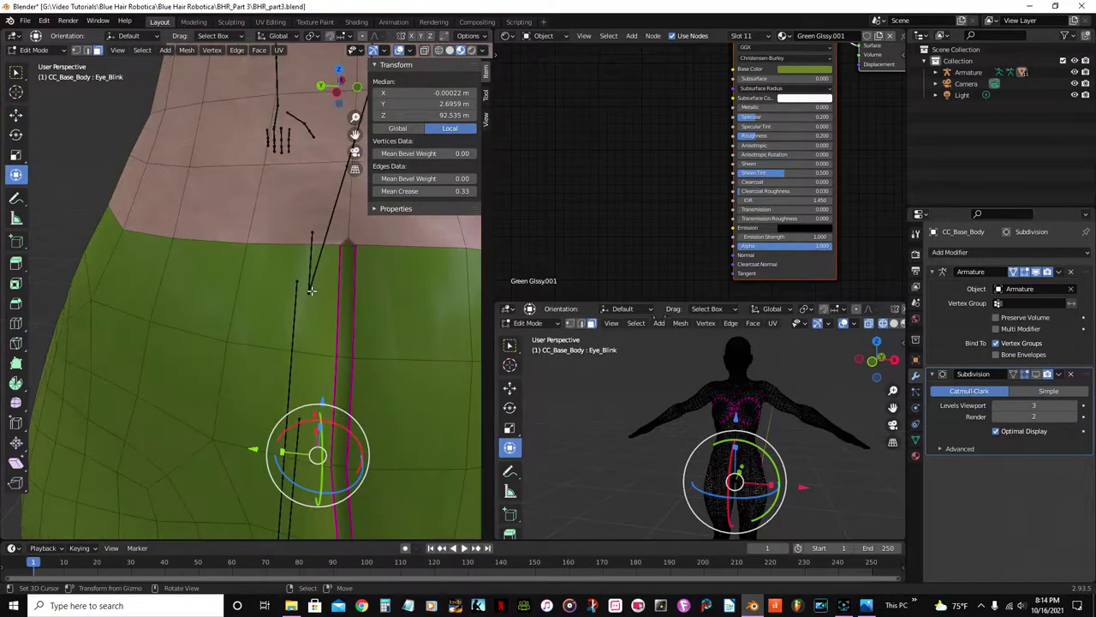
pyautogui.keyDown('alt'); pyautogui.keyDown('shift'); pyautogui.click(350, 243); pyautogui.keyUp('shift'); pyautogui.keyUp('alt')
pyautogui.scroll(-6, 340, 274)
pyautogui.moveTo(330, 310); pyautogui.dragTo(103, 337, button='middle')
pyautogui.scroll(6, 103, 338)
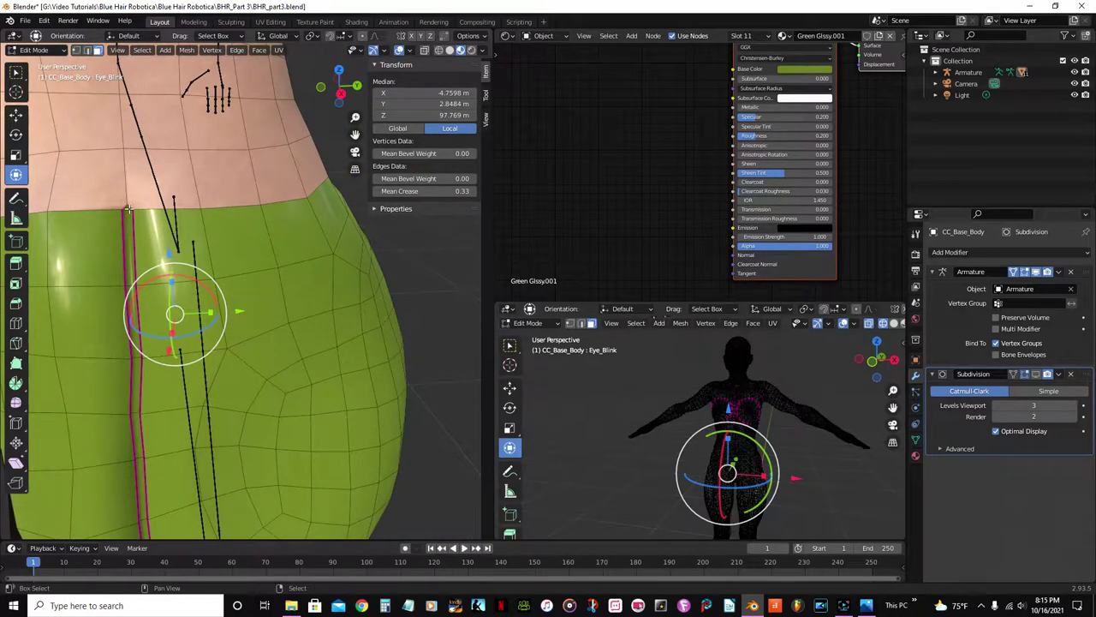
pyautogui.keyDown('alt'); pyautogui.keyDown('shift'); pyautogui.click(129, 208); pyautogui.keyUp('shift'); pyautogui.keyUp('alt')
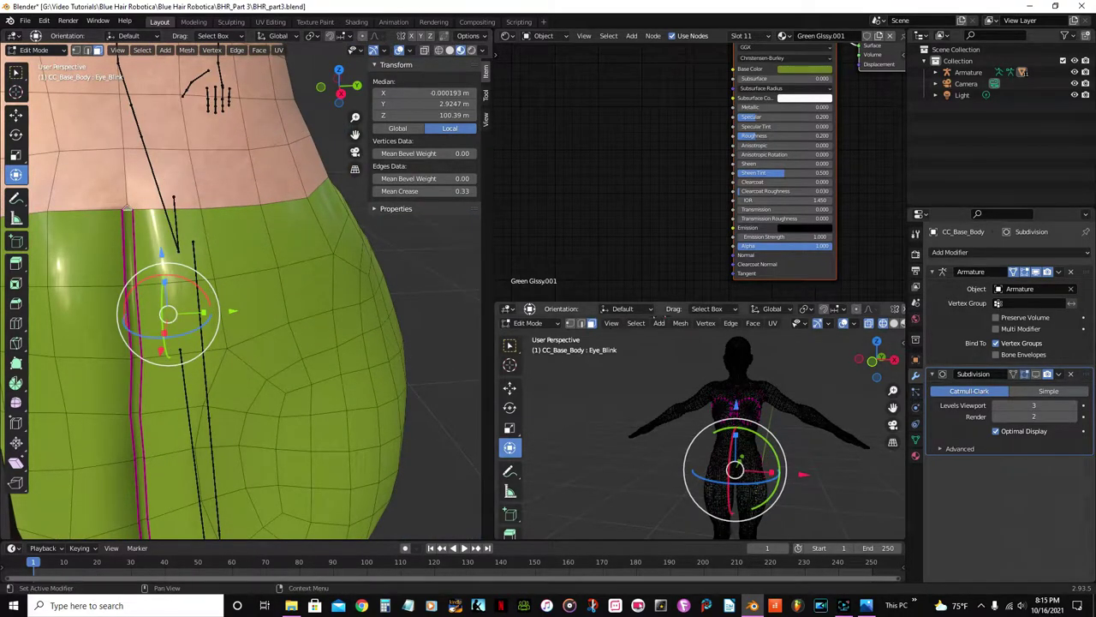
# Assign the Std_Skin_Body material to the selected groove end faces.
pyautogui.click(917, 457)
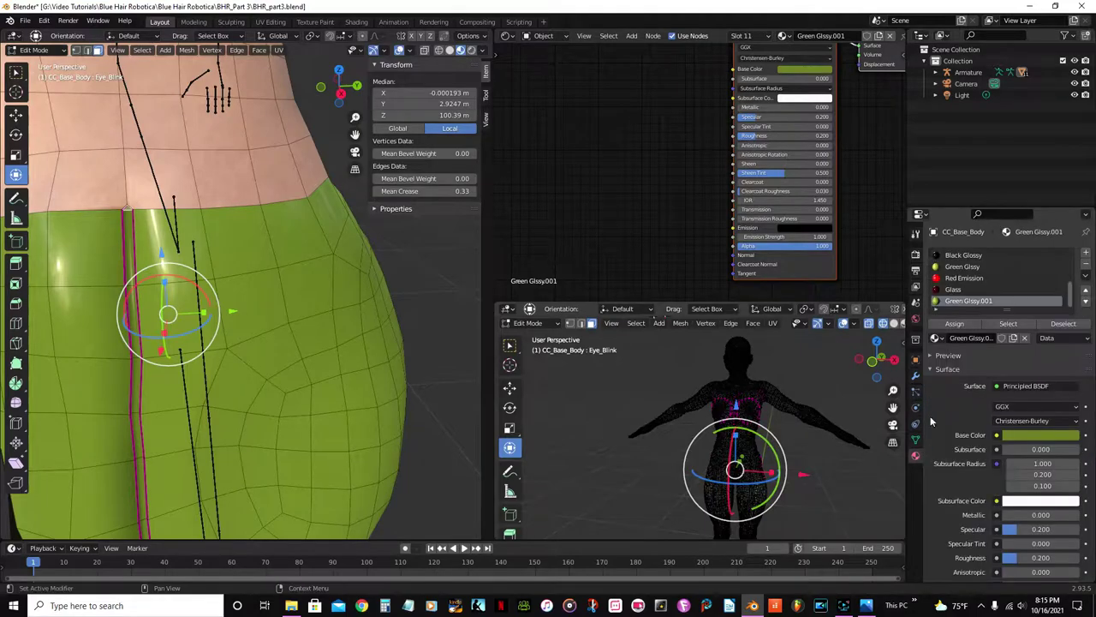
pyautogui.scroll(5, 979, 281)
pyautogui.click(968, 268)
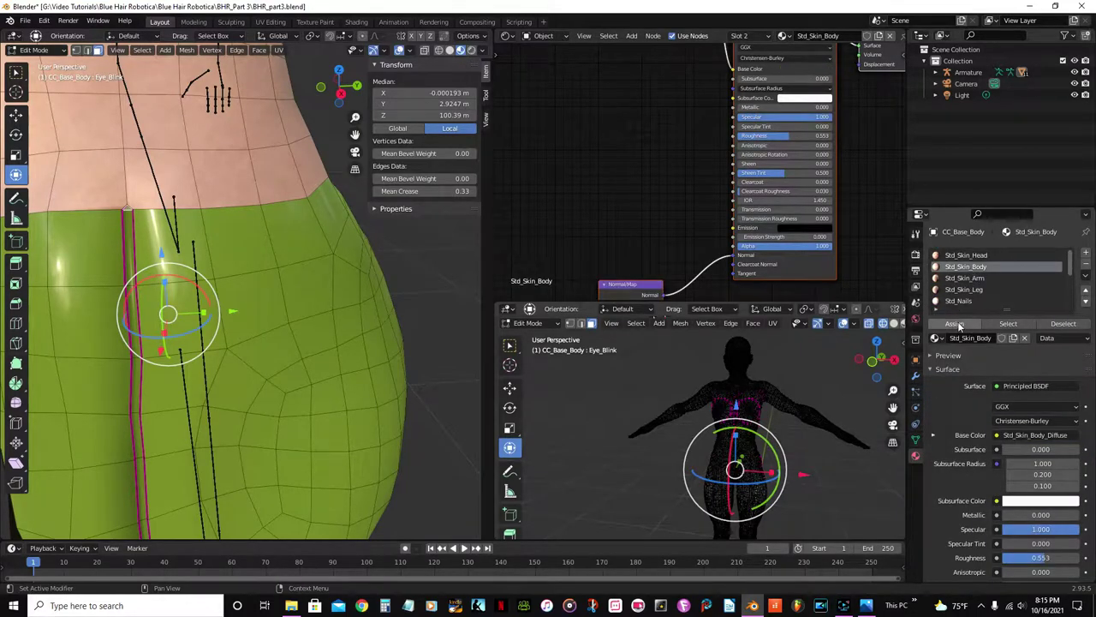
pyautogui.click(960, 325)
# Return to Object Mode and examine the shorts and the whole outfit from the side and front.
pyautogui.scroll(-3, 208, 296)
pyautogui.press('Tab')
pyautogui.moveTo(207, 297); pyautogui.dragTo(351, 282, button='middle')
pyautogui.scroll(-2, 316, 247)
pyautogui.moveTo(309, 243)
pyautogui.mouseDown(button='middle')
pyautogui.moveTo(444, 246)
pyautogui.moveTo(49, 210)
pyautogui.moveTo(116, 194)
pyautogui.moveTo(319, 234)
pyautogui.moveTo(326, 251)
pyautogui.moveTo(300, 281)
pyautogui.moveTo(288, 244)
pyautogui.moveTo(279, 290)
pyautogui.moveTo(256, 269)
pyautogui.moveTo(70, 307)
pyautogui.moveTo(45, 269)
pyautogui.moveTo(308, 253)
pyautogui.mouseUp(button='middle')
pyautogui.scroll(2, 278, 281)
pyautogui.scroll(-1, 309, 253)
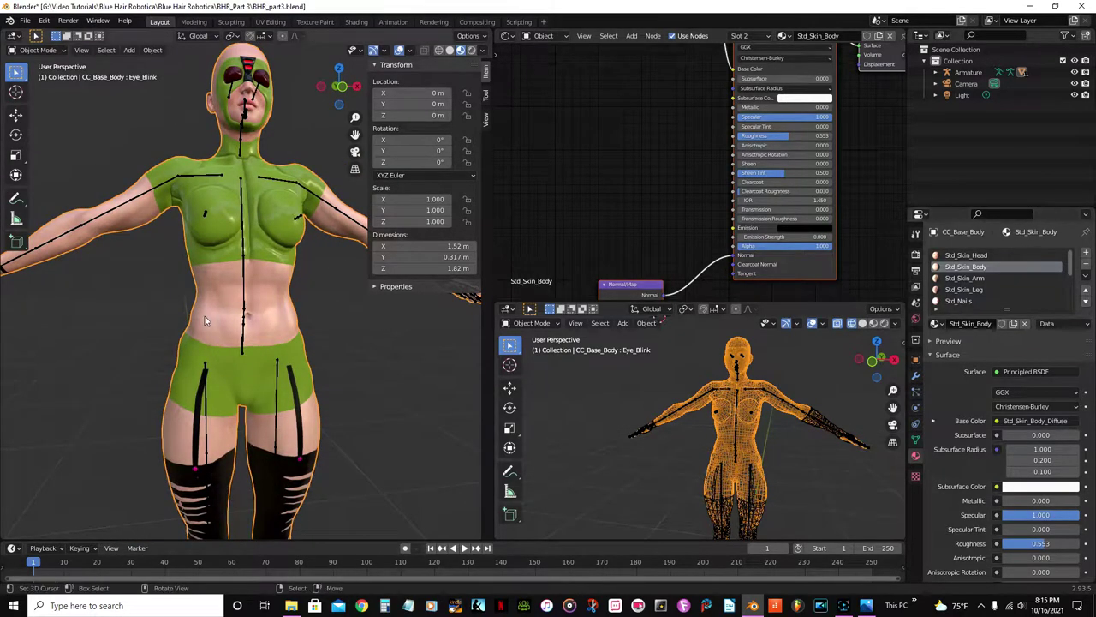
# In Edit Mode with the sidebar hidden, select all faces using the Green Glssy material and make the Green Glssy.001 slot active.
pyautogui.press('Tab')
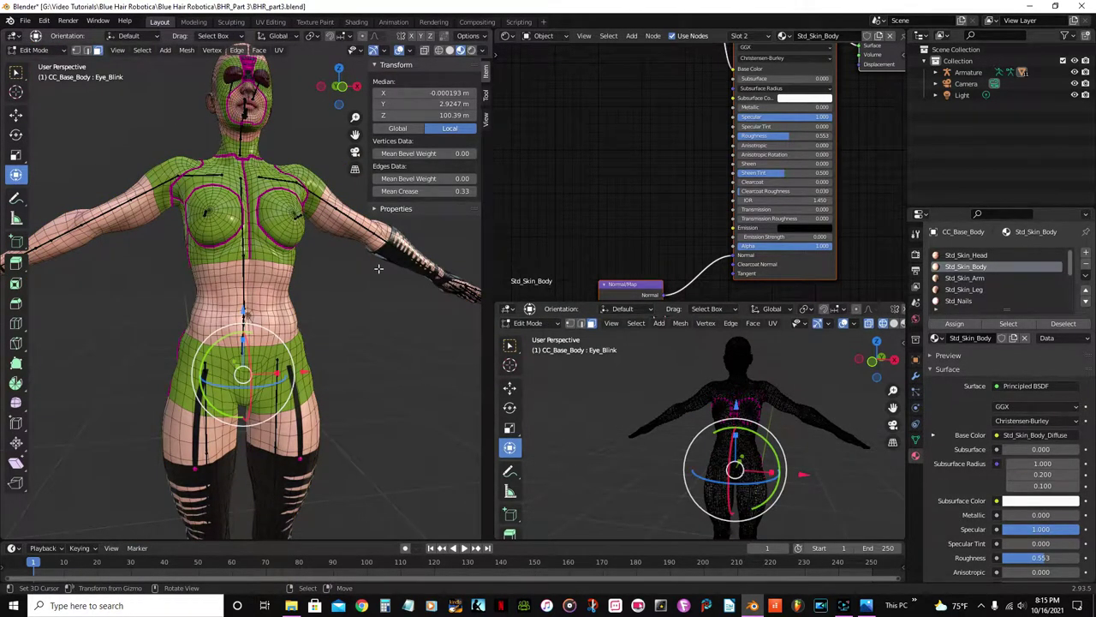
pyautogui.press('n')
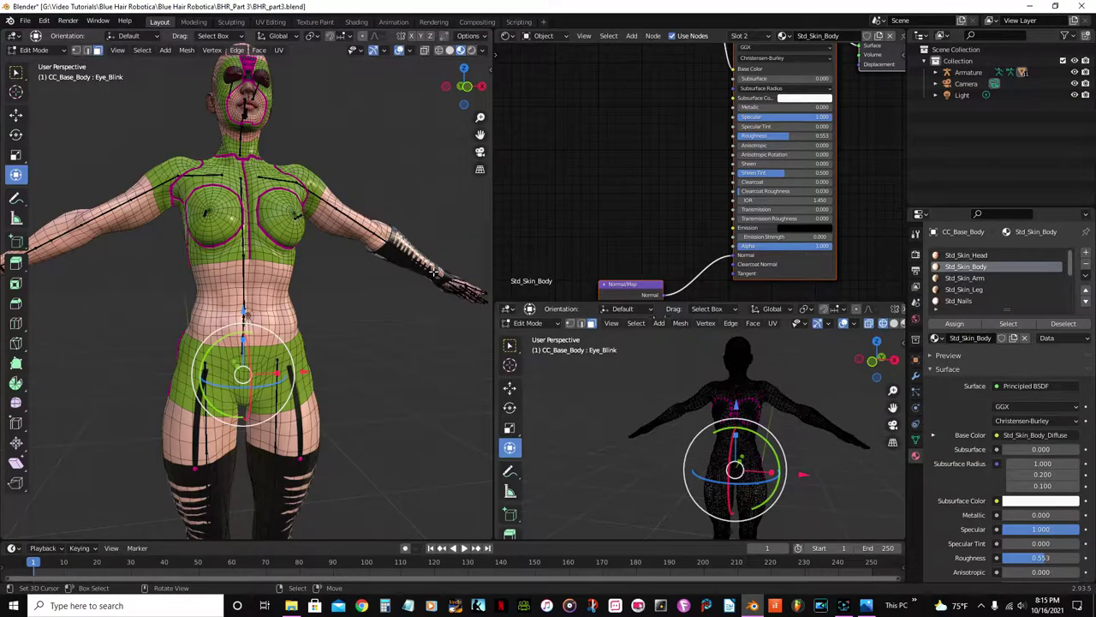
pyautogui.scroll(1, 390, 262)
pyautogui.keyDown('shift'); pyautogui.moveTo(387, 262); pyautogui.dragTo(360, 355, button='middle'); pyautogui.keyUp('shift')
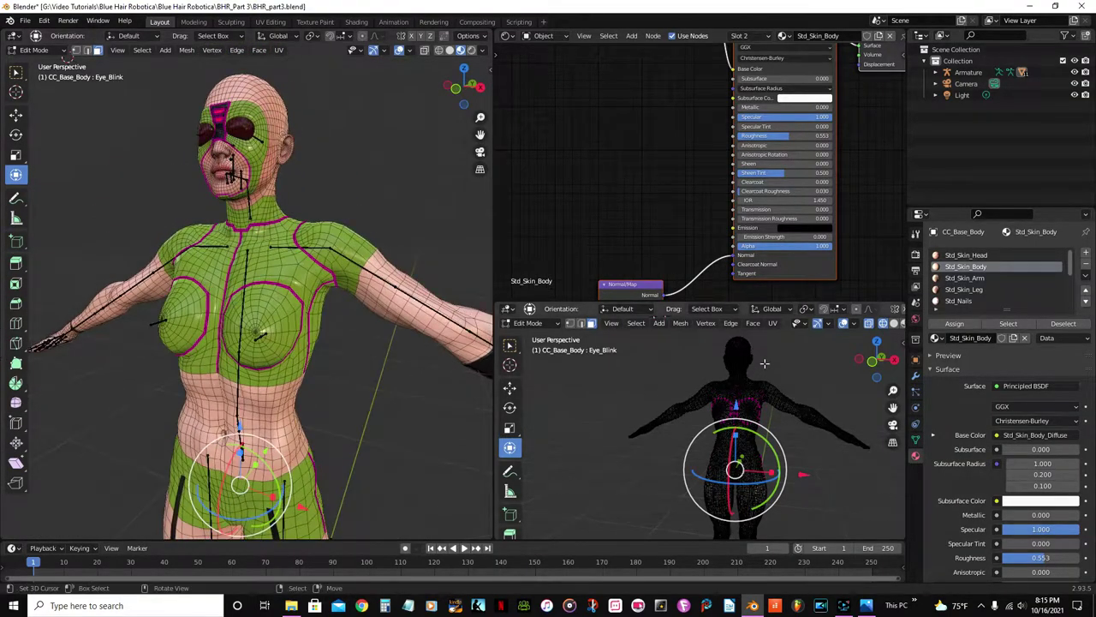
pyautogui.scroll(-3, 972, 296)
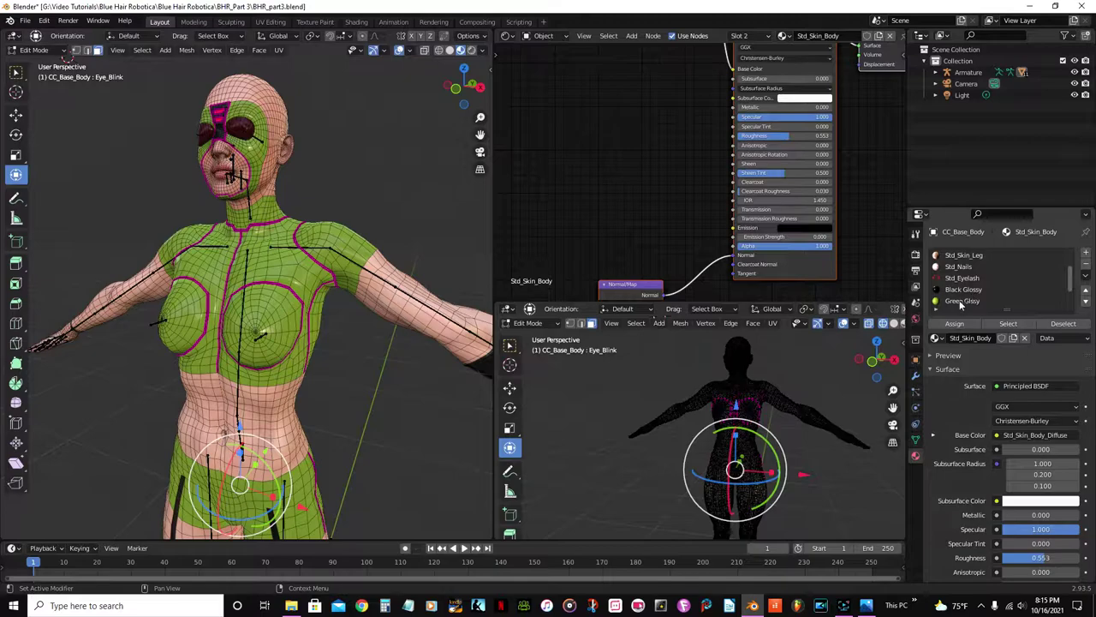
pyautogui.click(958, 300)
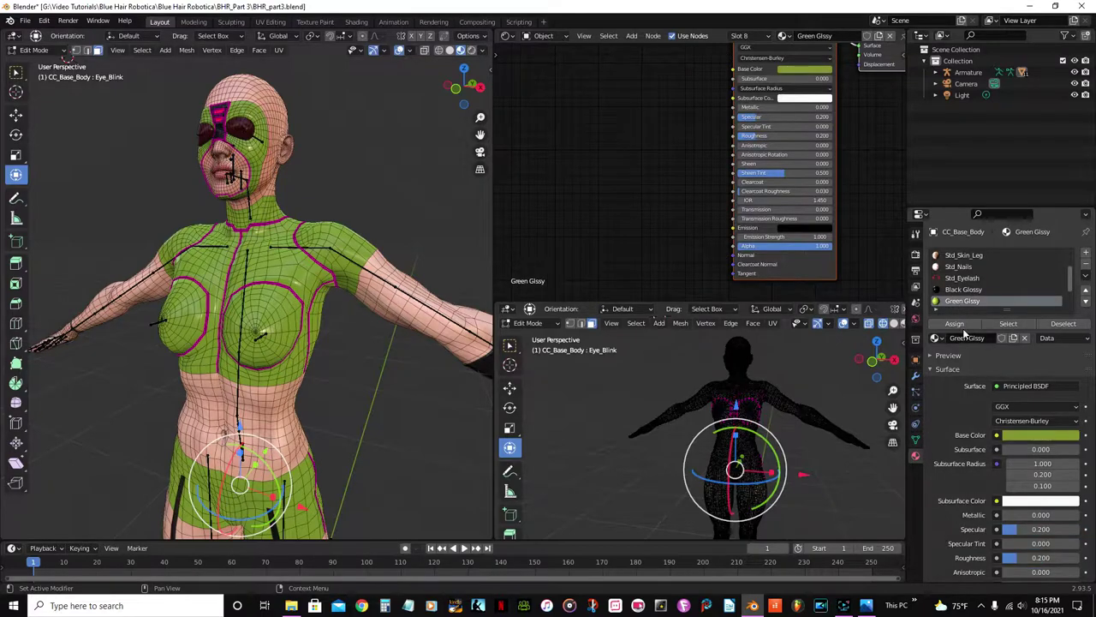
pyautogui.click(1009, 324)
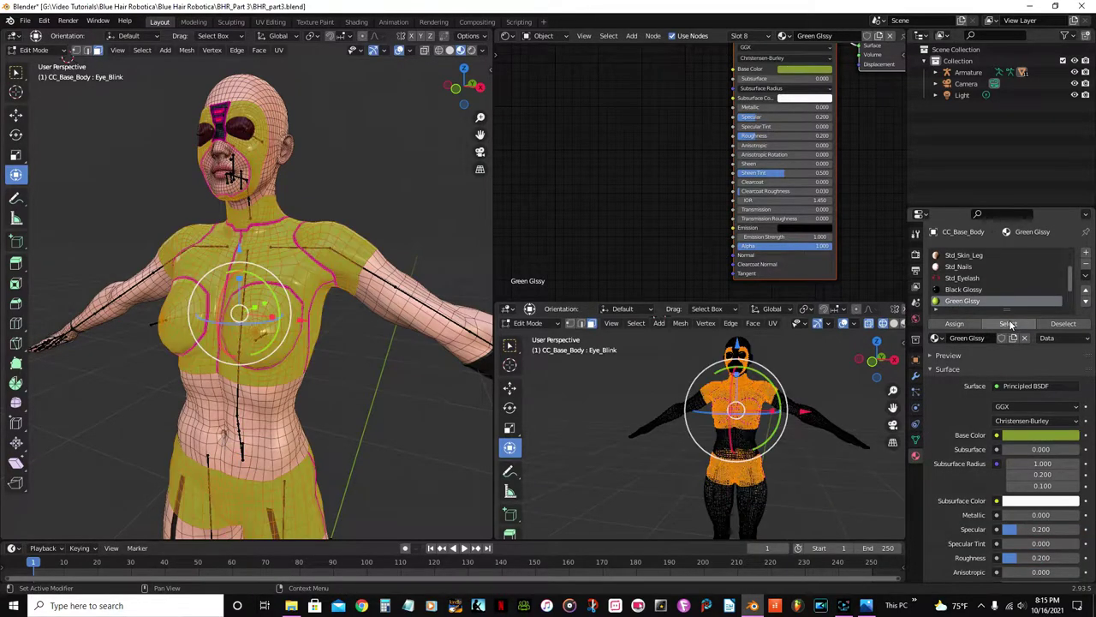
pyautogui.scroll(-3, 986, 293)
pyautogui.click(968, 302)
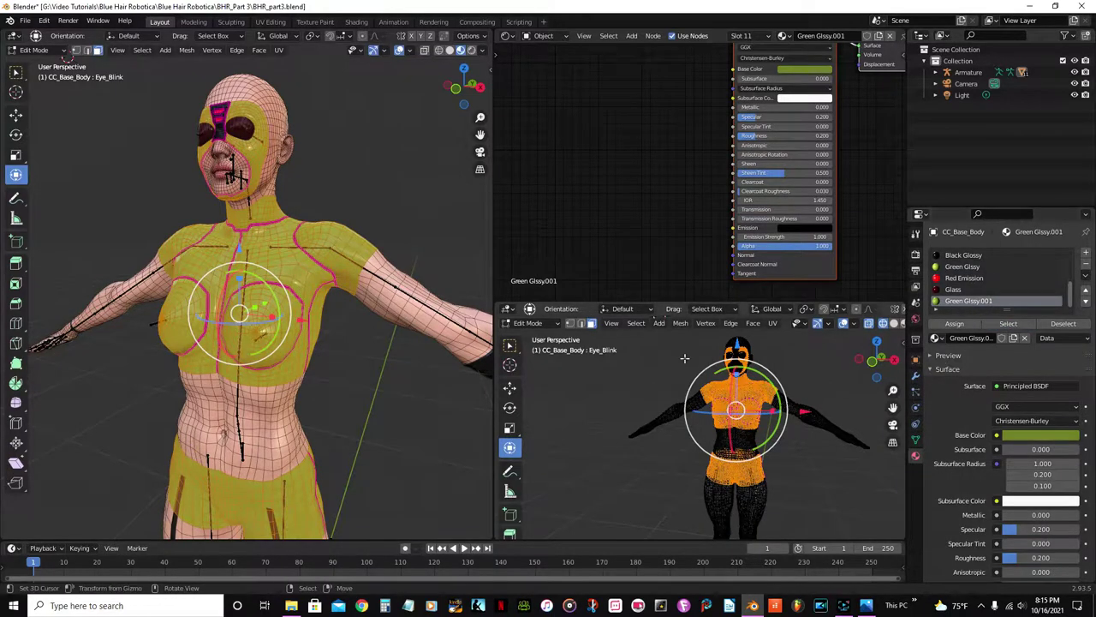
# Box-deselect the green mask faces on the head in the wireframe view, keeping the neck, top and shorts selected.
pyautogui.scroll(5, 252, 393)
pyautogui.scroll(3, 739, 409)
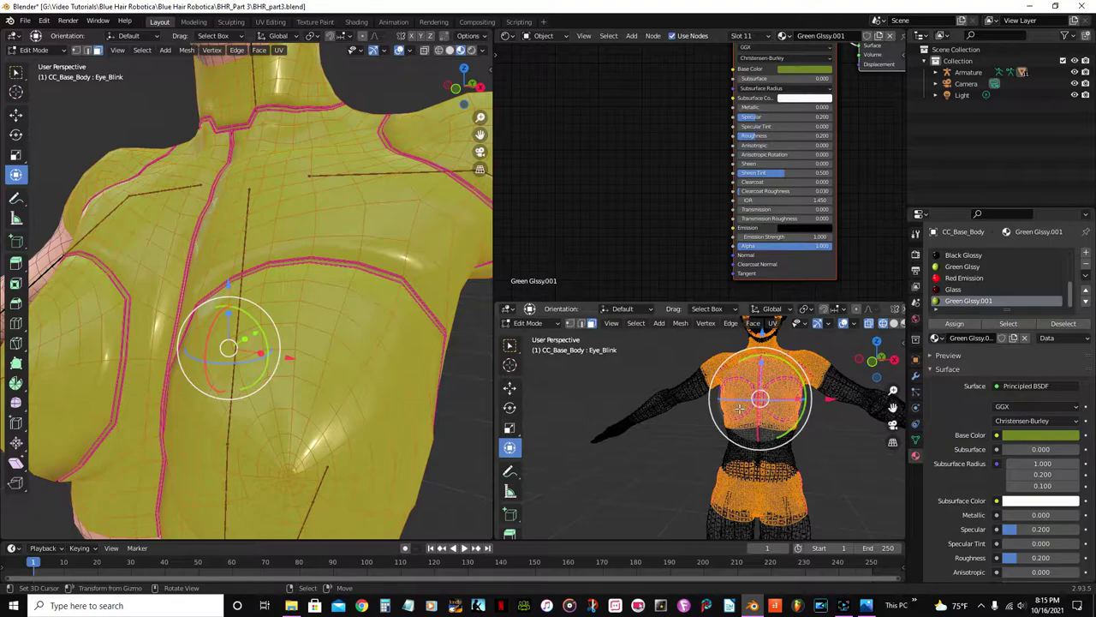
pyautogui.scroll(-4, 740, 409)
pyautogui.scroll(-5, 208, 203)
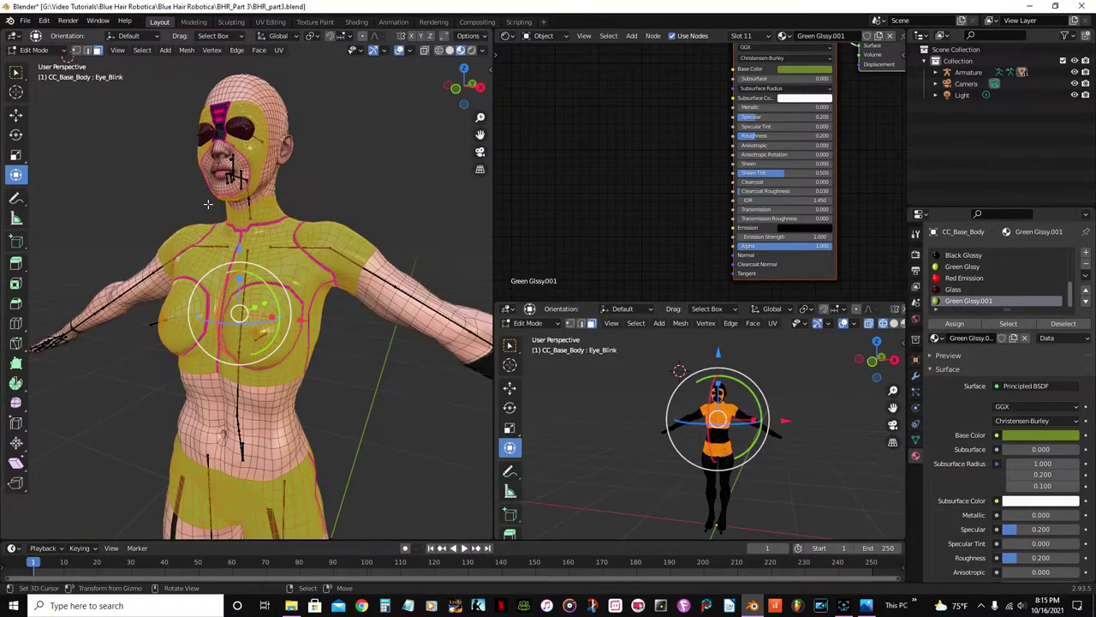
pyautogui.scroll(2, 750, 392)
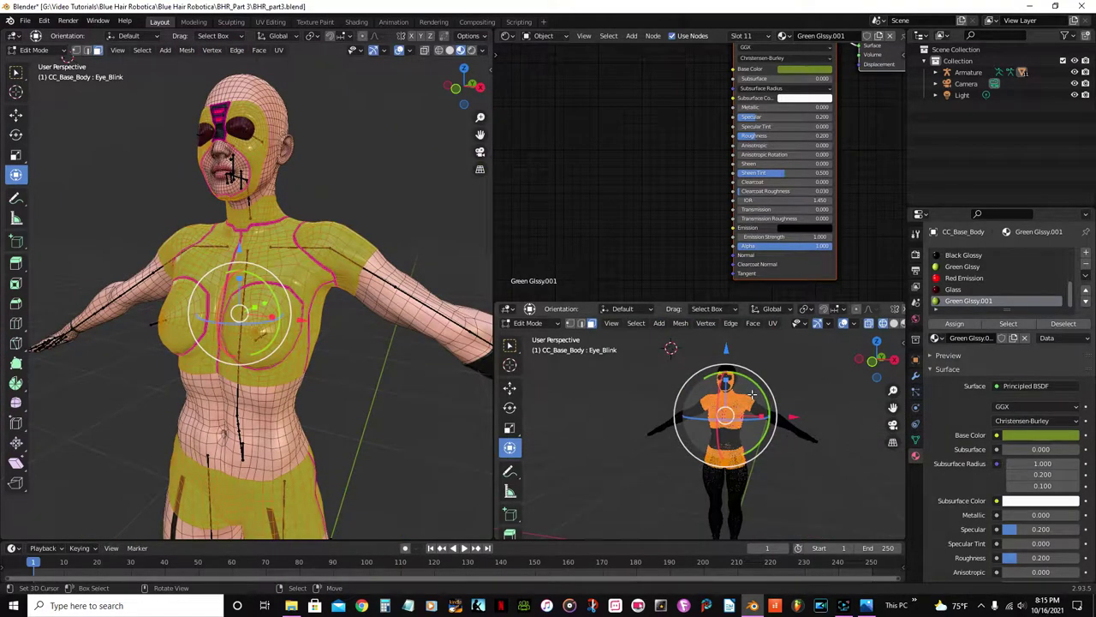
pyautogui.press('KP_1')
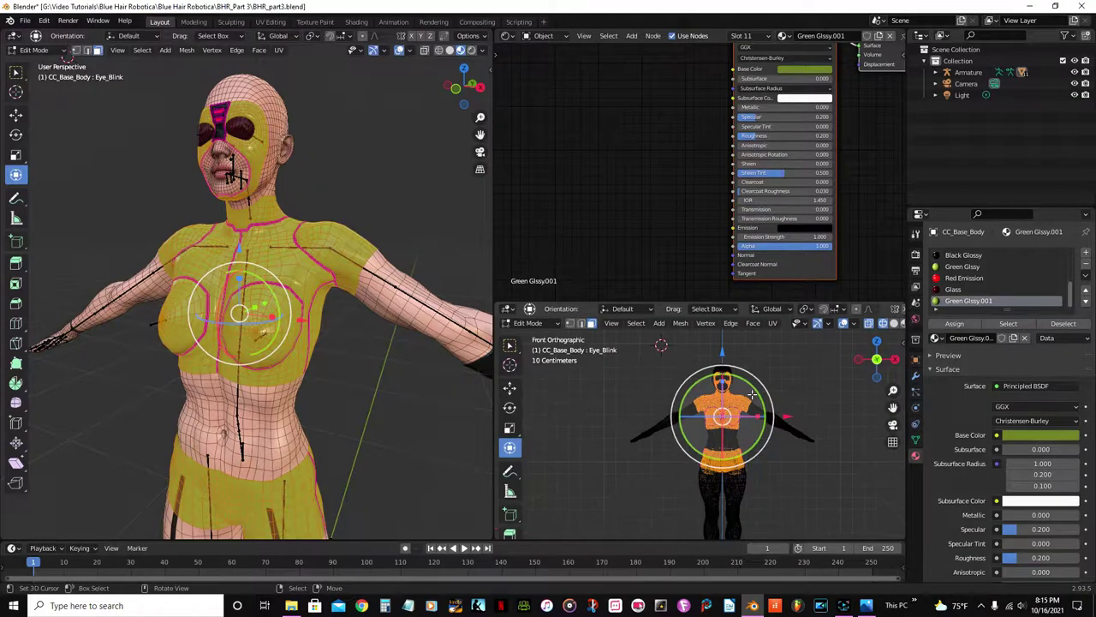
pyautogui.scroll(5, 833, 427)
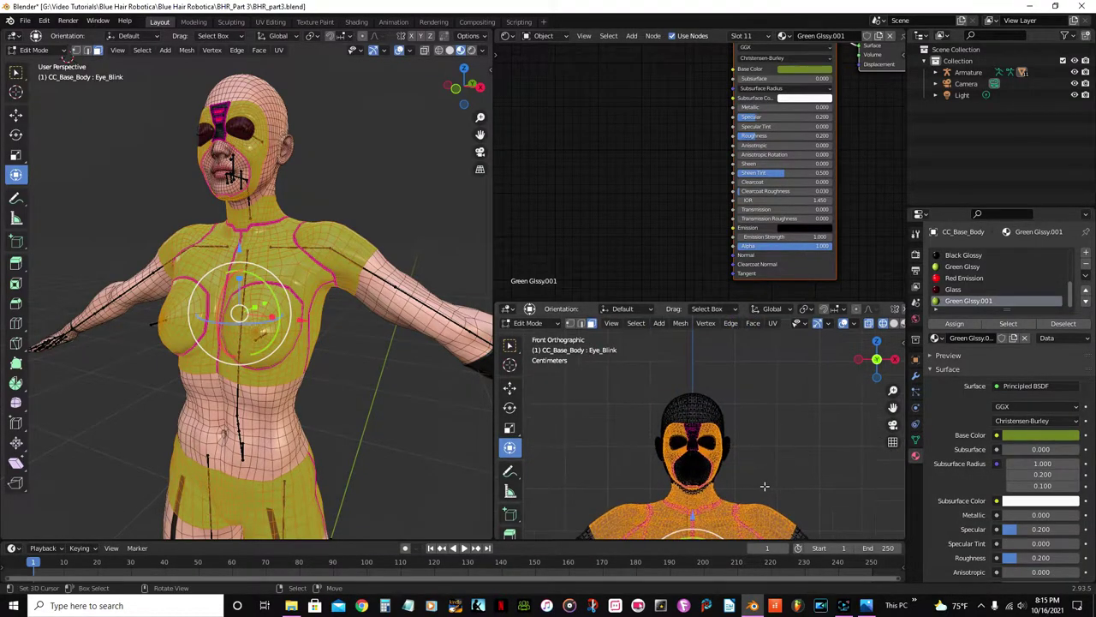
pyautogui.moveTo(722, 517); pyautogui.dragTo(742, 387, button='middle')
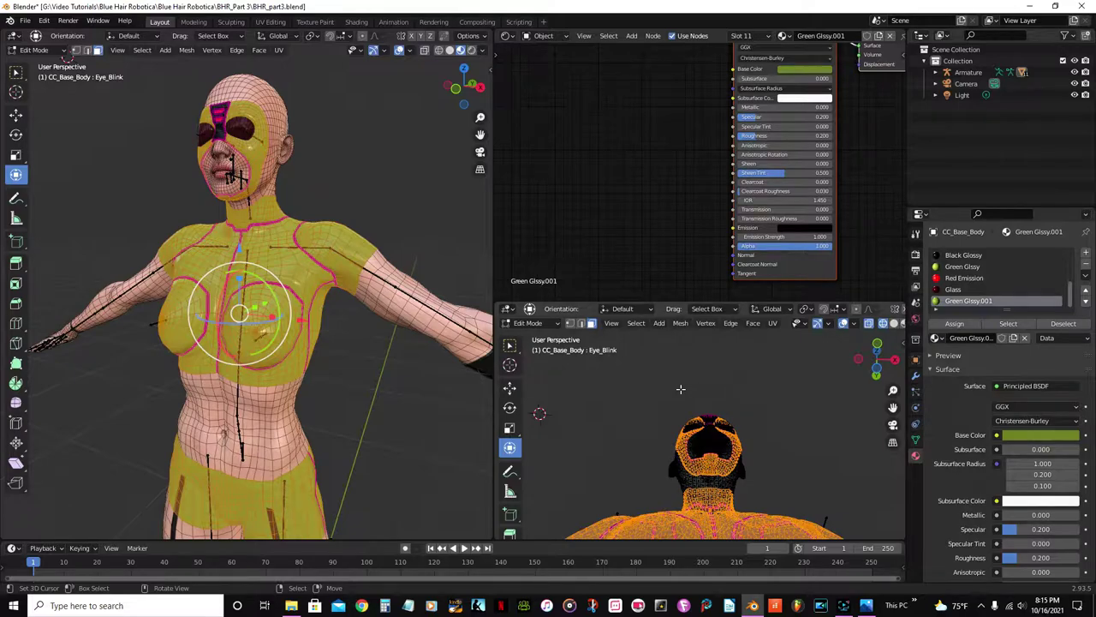
pyautogui.moveTo(649, 378); pyautogui.dragTo(779, 482)
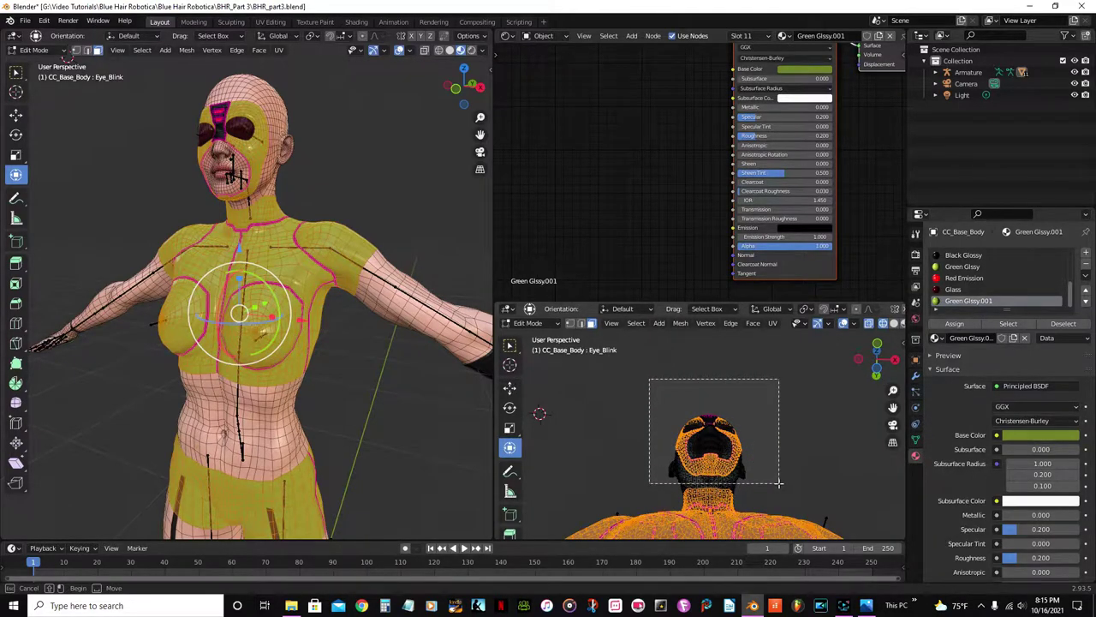
pyautogui.moveTo(778, 482)
pyautogui.mouseDown()
pyautogui.moveTo(764, 476)
pyautogui.moveTo(771, 490)
pyautogui.moveTo(769, 478)
pyautogui.mouseUp()
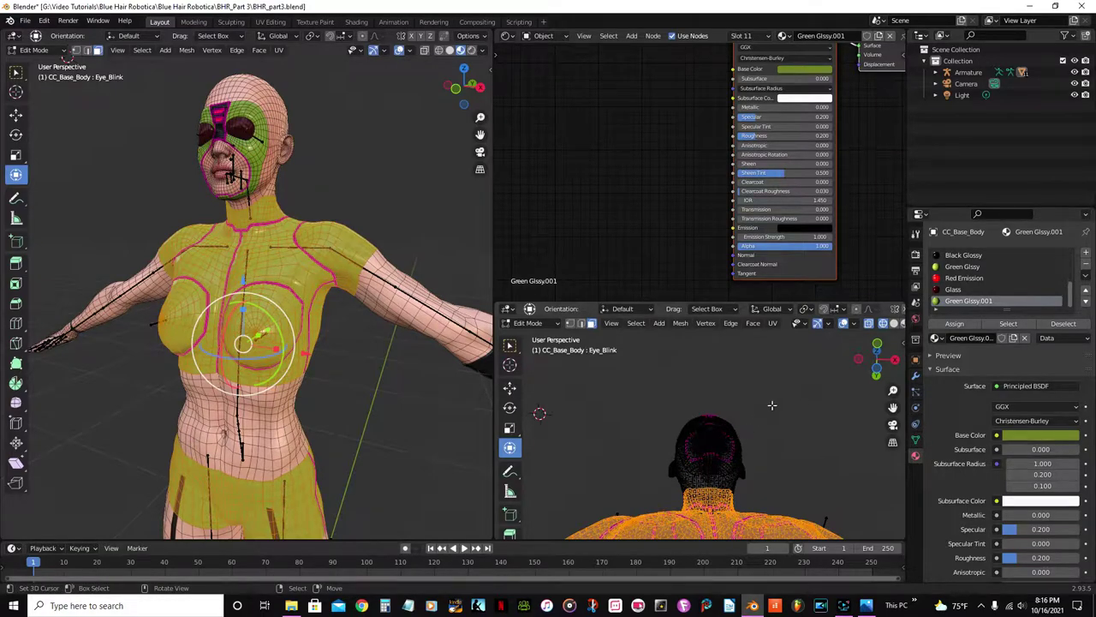
# Extrude the selected green clothing faces in place and fatten them outward by 0.15 (15 cm).
pyautogui.moveTo(751, 406); pyautogui.dragTo(563, 391, button='middle')
pyautogui.scroll(3, 677, 514)
pyautogui.scroll(4, 248, 309)
pyautogui.scroll(-9, 247, 309)
pyautogui.moveTo(250, 310); pyautogui.dragTo(468, 301, button='middle')
pyautogui.scroll(4, 377, 352)
pyautogui.moveTo(377, 352); pyautogui.dragTo(178, 328, button='middle')
pyautogui.scroll(2, 137, 343)
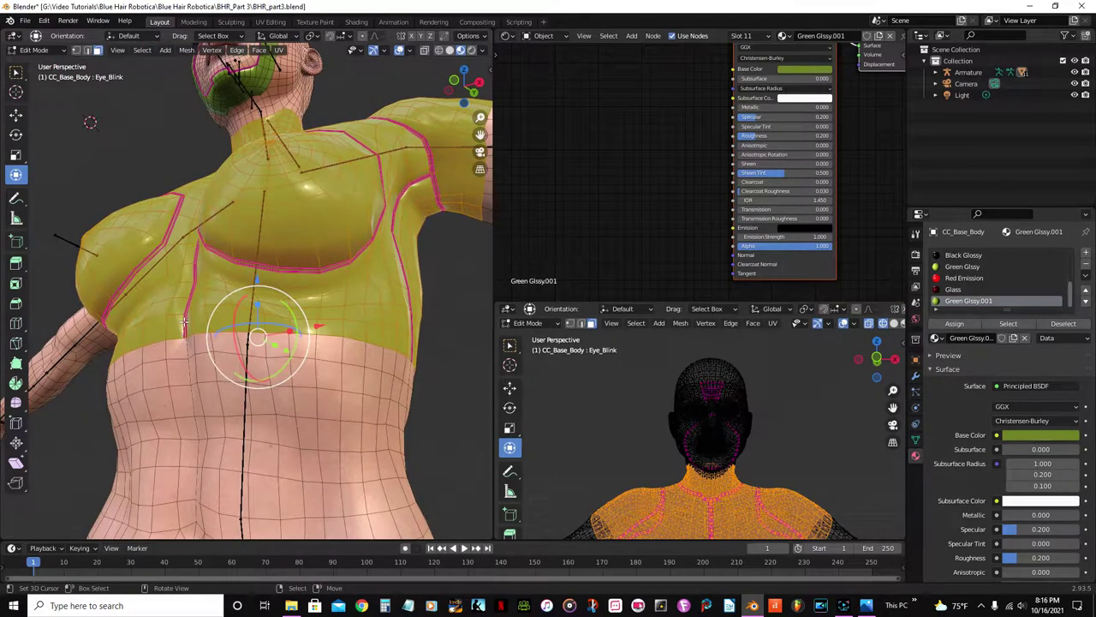
pyautogui.press('e')
pyautogui.rightClick(184, 321)
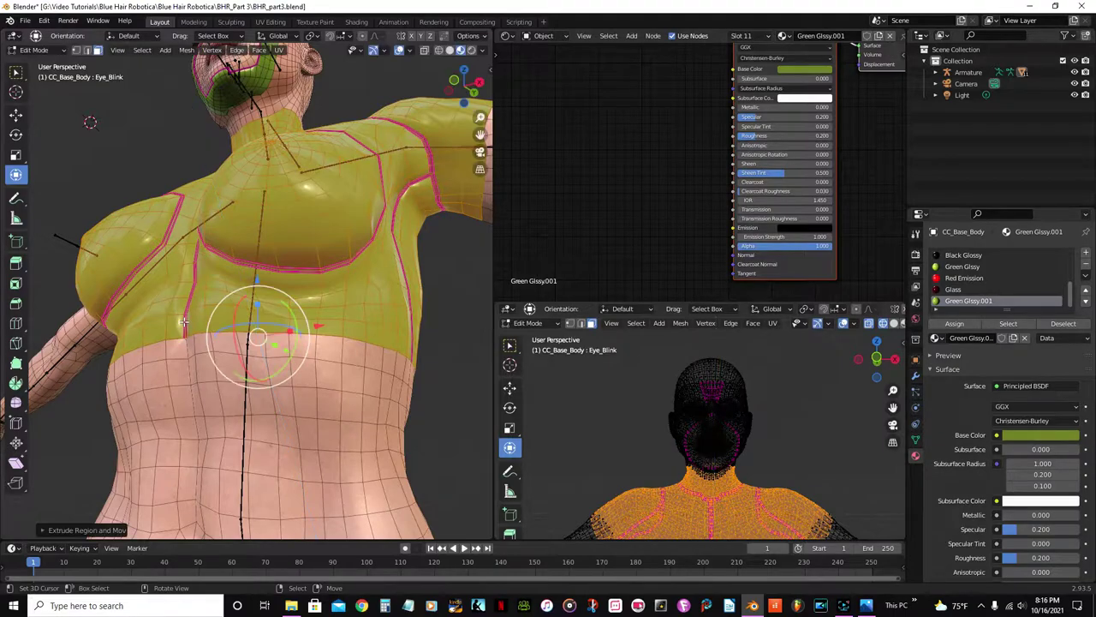
pyautogui.hotkey('alt', 's')
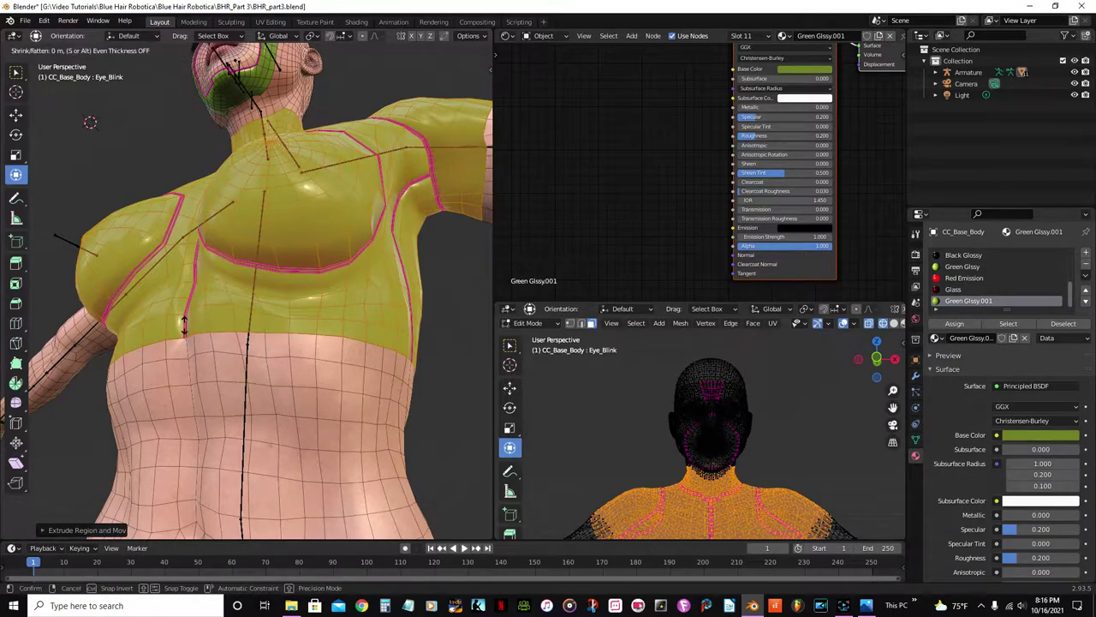
pyautogui.write('.15')
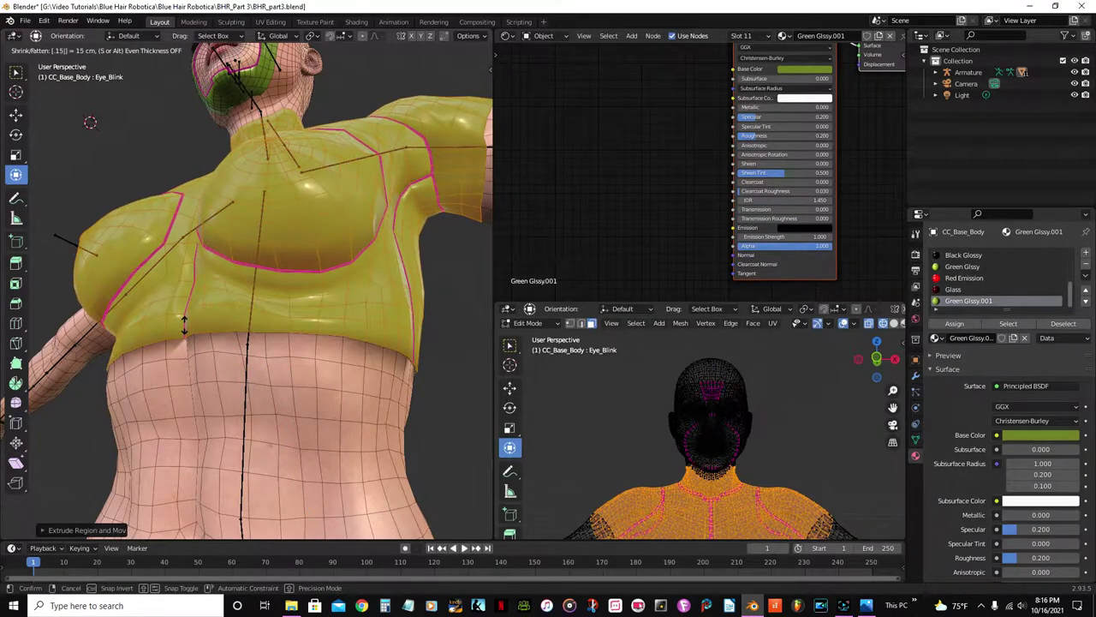
pyautogui.press('Return')
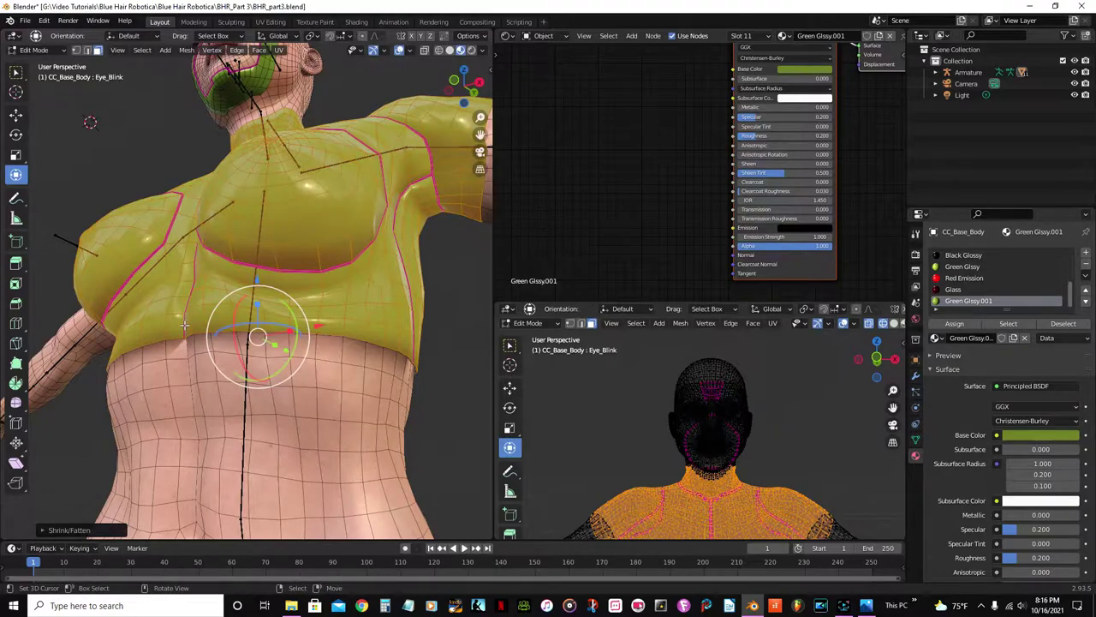
# Examine the thickness of the green top's lower hem from below, in both Object and Edit Mode.
pyautogui.moveTo(194, 341); pyautogui.dragTo(183, 295, button='middle')
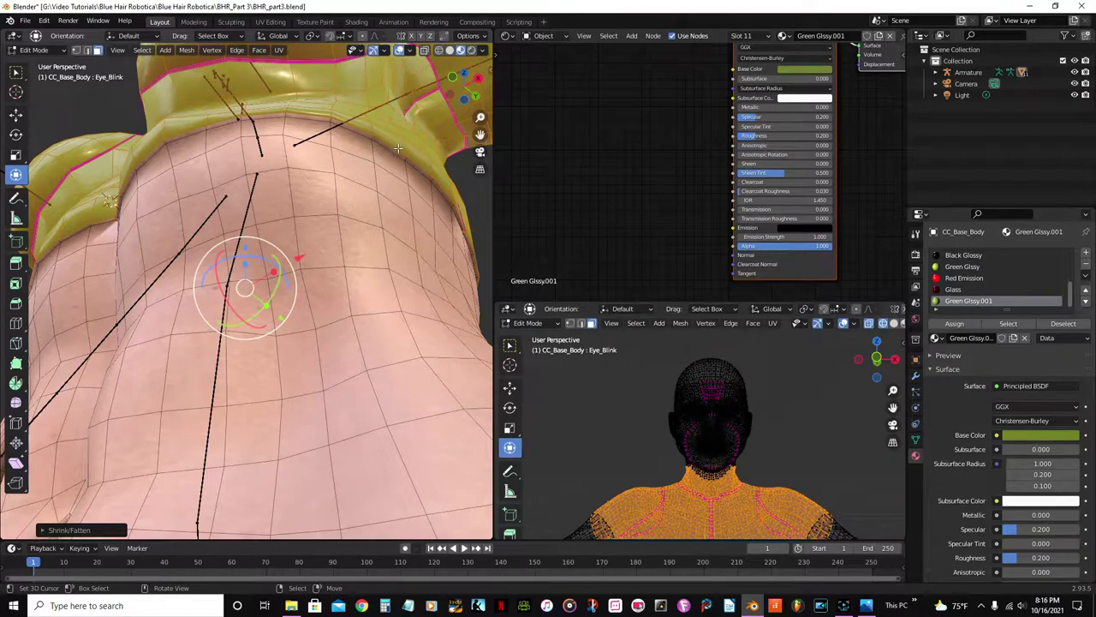
pyautogui.press('Tab')
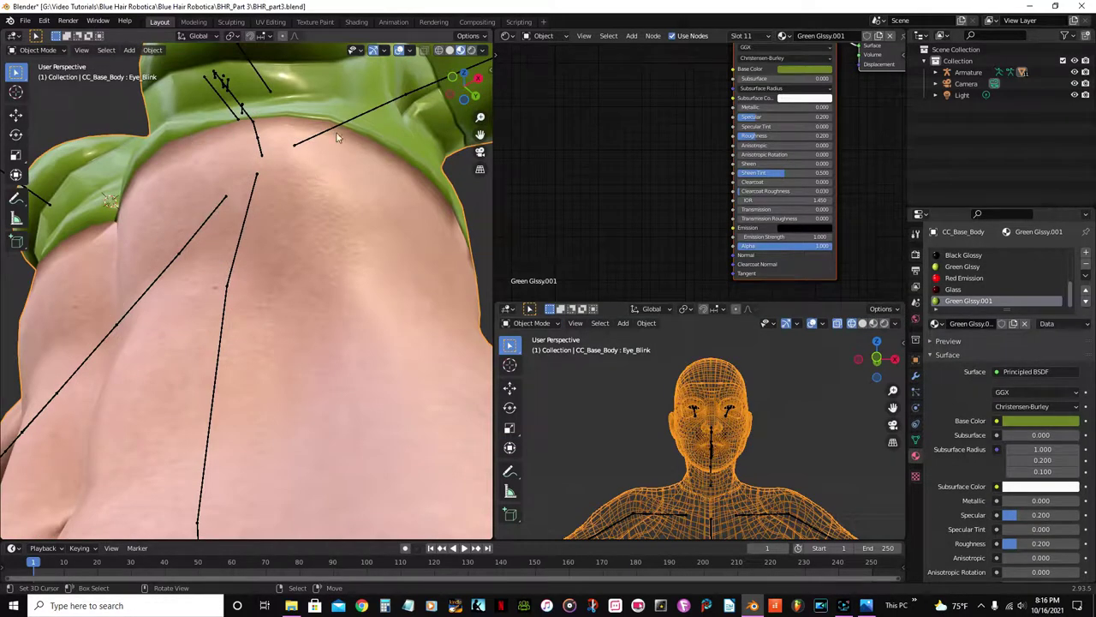
pyautogui.press('Tab')
pyautogui.moveTo(323, 132); pyautogui.dragTo(269, 177, button='middle')
pyautogui.scroll(4, 269, 178)
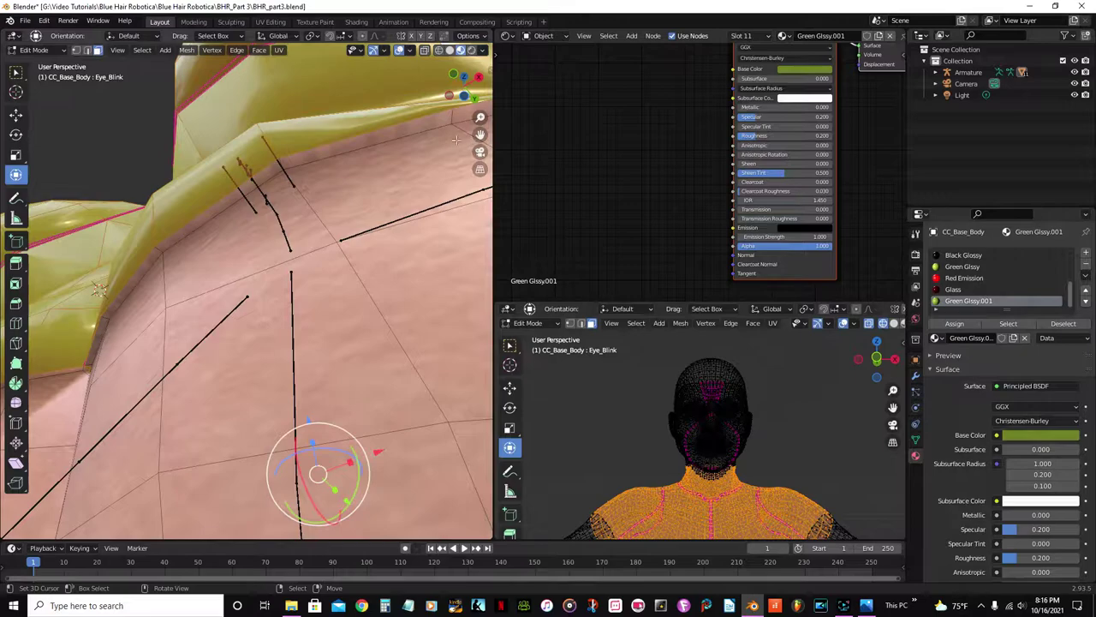
pyautogui.scroll(-5, 207, 222)
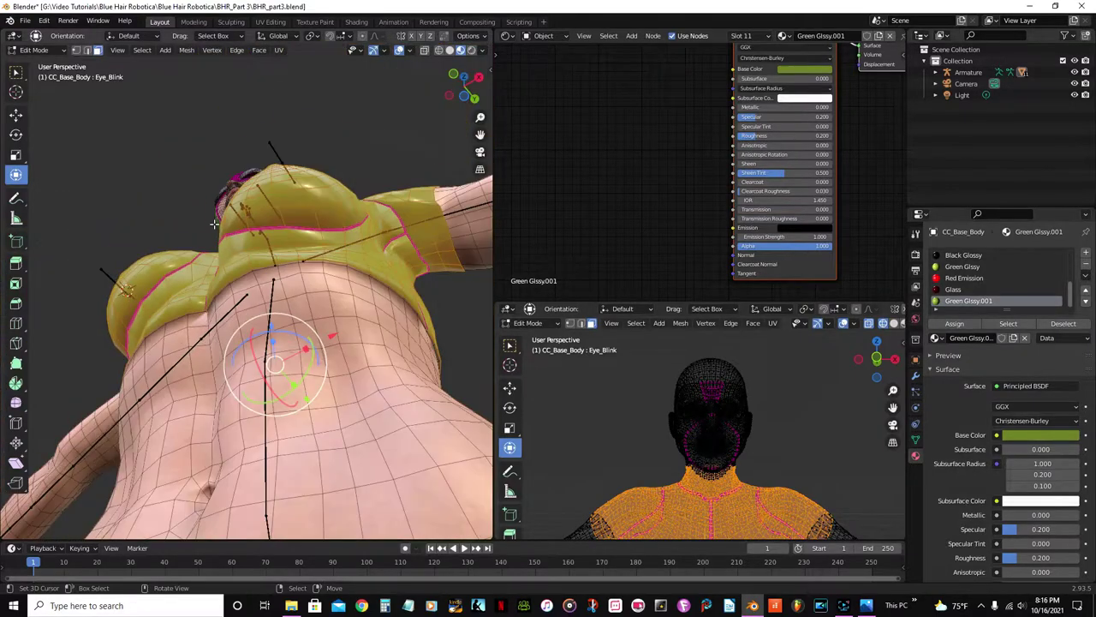
pyautogui.scroll(4, 266, 271)
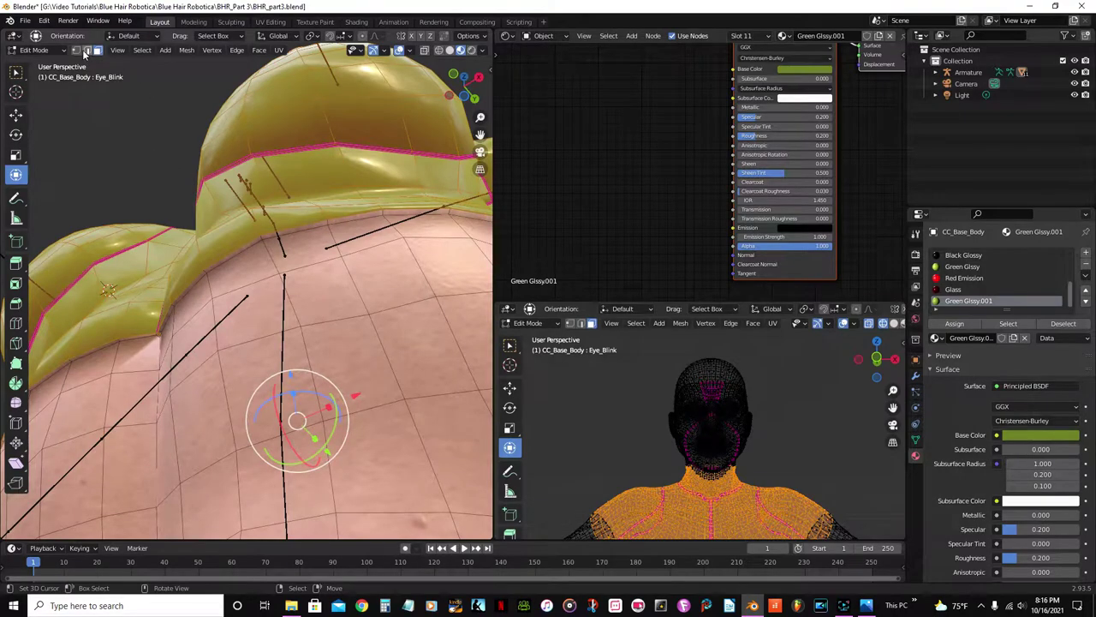
pyautogui.scroll(2, 245, 230)
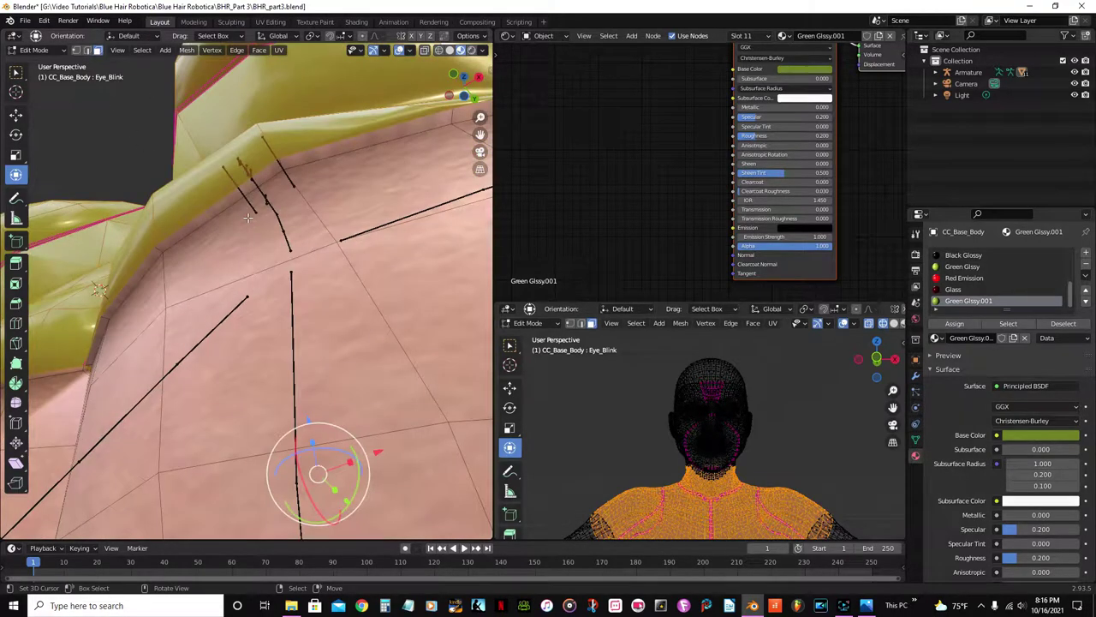
pyautogui.moveTo(333, 151); pyautogui.dragTo(258, 243, button='middle')
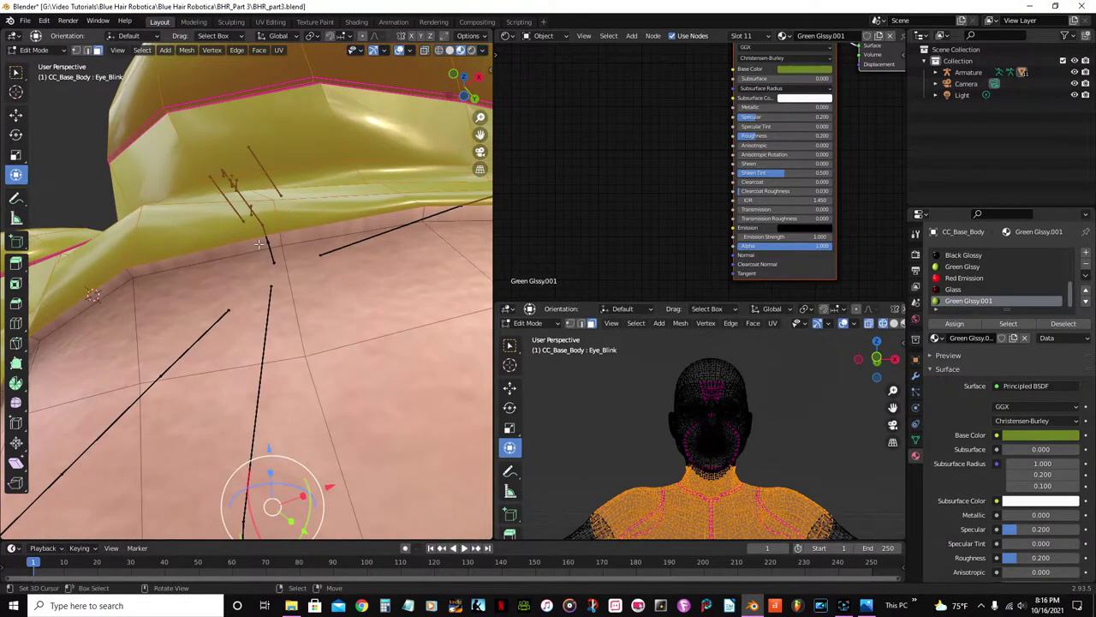
# Select the edge loop along the lower hem of the green top.
pyautogui.click(283, 242)
pyautogui.keyDown('alt'); pyautogui.click(282, 242); pyautogui.keyUp('alt')
pyautogui.scroll(-6, 282, 242)
pyautogui.scroll(1, 267, 299)
pyautogui.moveTo(267, 299); pyautogui.dragTo(214, 325, button='middle')
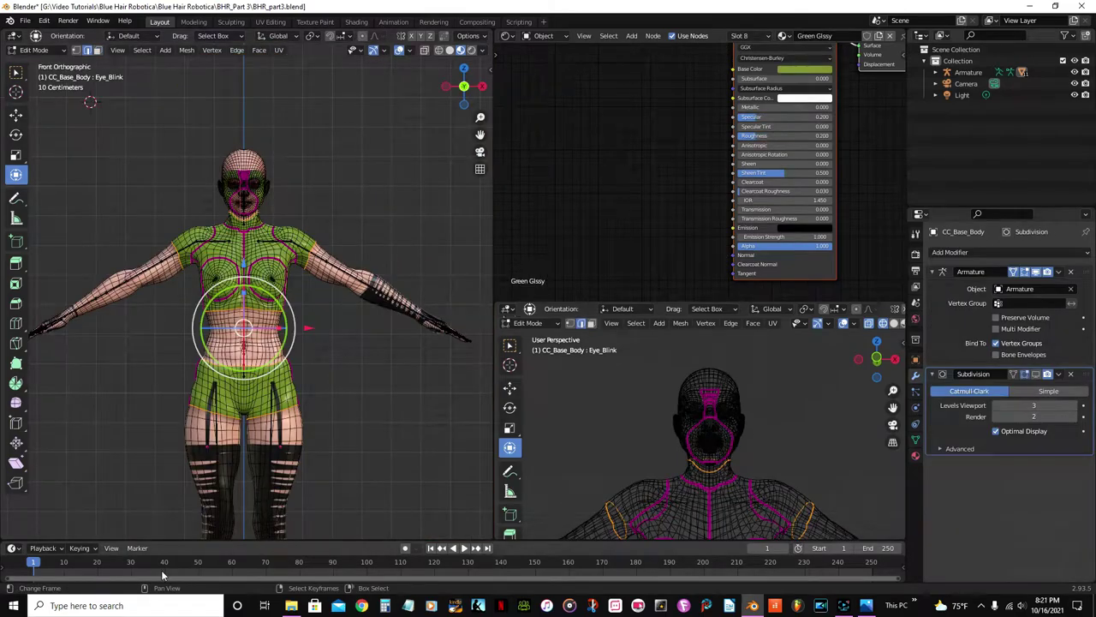
# Set the mean crease of the selected neck, sleeve, top hem and shorts border edges to 1.00.
pyautogui.scroll(3, 249, 342)
pyautogui.scroll(-3, 747, 465)
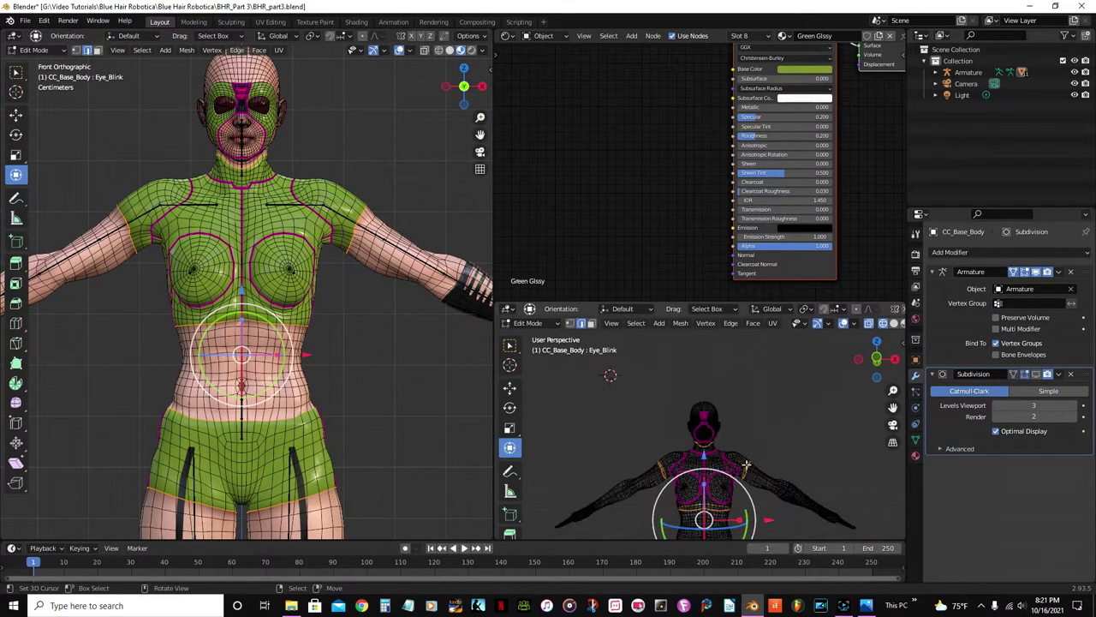
pyautogui.scroll(4, 328, 342)
pyautogui.moveTo(300, 295); pyautogui.dragTo(322, 317, button='middle')
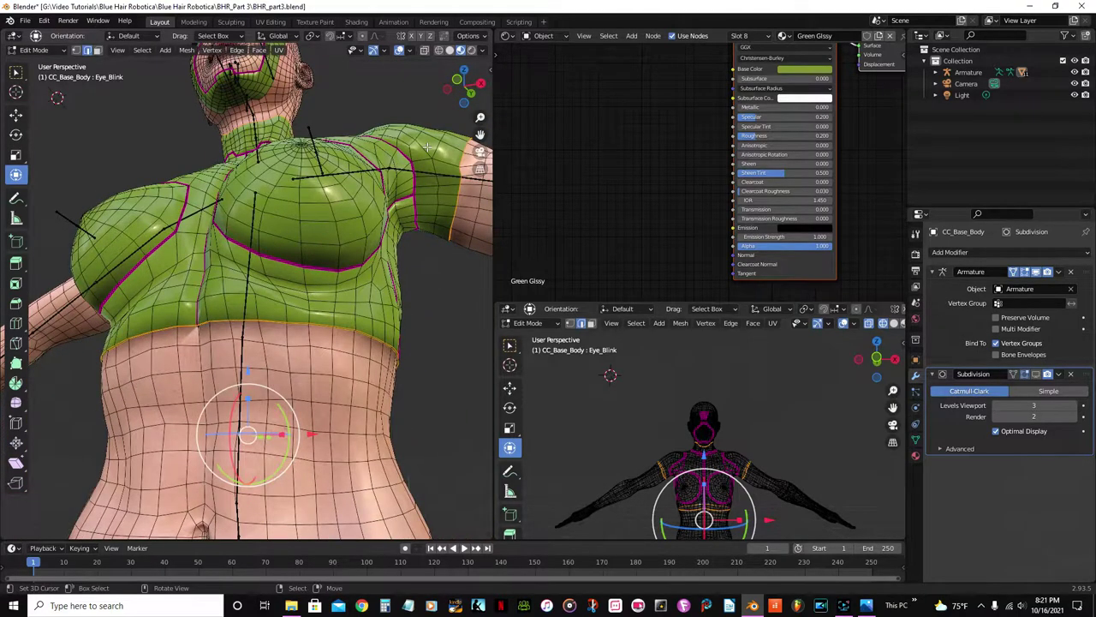
pyautogui.press('n')
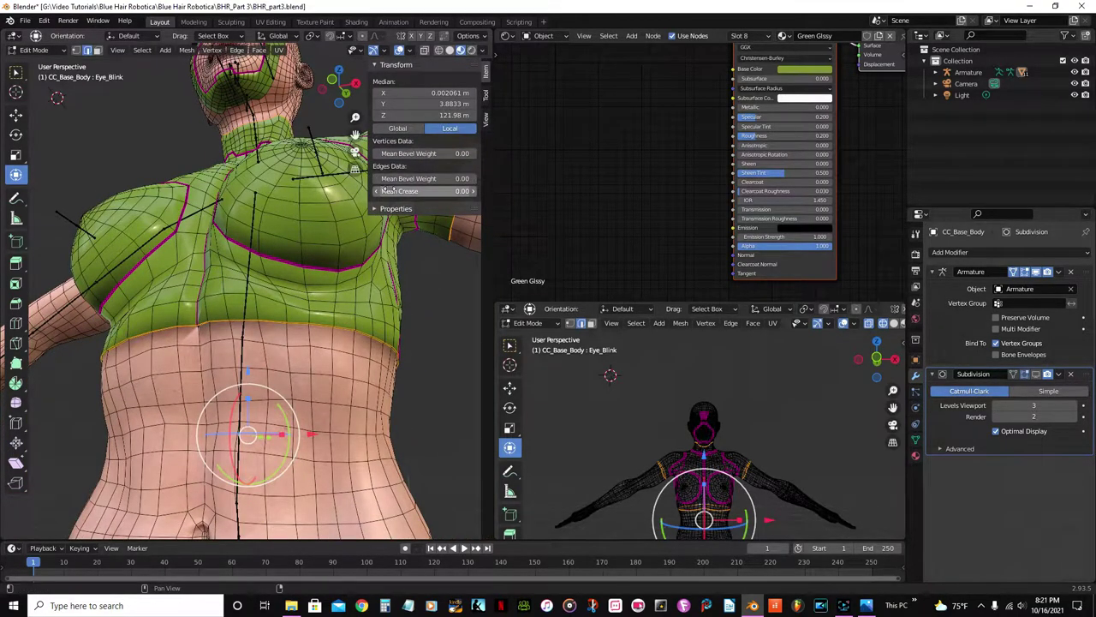
pyautogui.moveTo(389, 191); pyautogui.dragTo(437, 191)
pyautogui.moveTo(412, 369); pyautogui.dragTo(333, 367, button='middle')
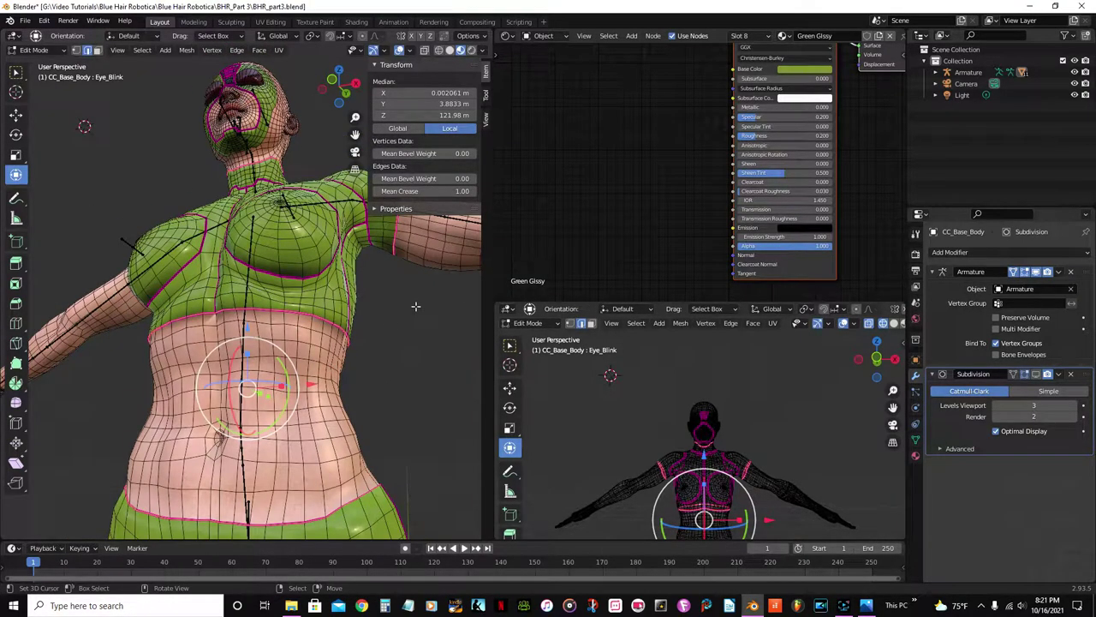
# Hide the sidebar and return to Object Mode to check the creased borders of the top and shorts.
pyautogui.press('n')
pyautogui.scroll(-3, 409, 302)
pyautogui.moveTo(379, 296); pyautogui.dragTo(390, 338, button='middle')
pyautogui.press('Tab')
pyautogui.scroll(3, 391, 305)
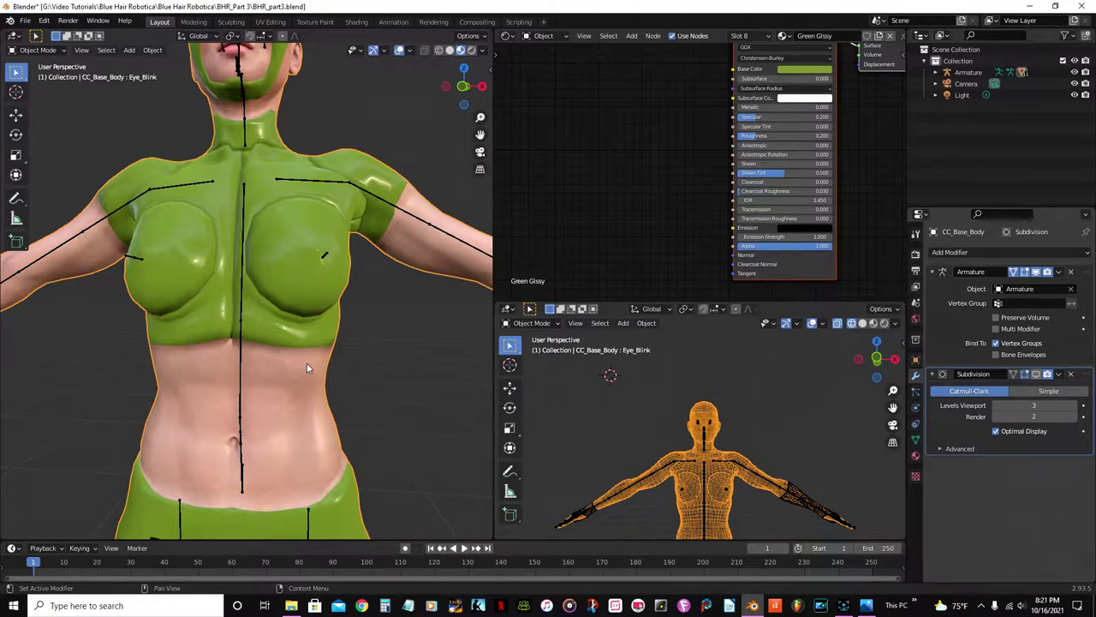
pyautogui.moveTo(306, 362)
pyautogui.mouseDown(button='middle')
pyautogui.moveTo(257, 306)
pyautogui.moveTo(256, 339)
pyautogui.moveTo(174, 398)
pyautogui.moveTo(339, 417)
pyautogui.moveTo(413, 382)
pyautogui.moveTo(386, 394)
pyautogui.moveTo(437, 384)
pyautogui.moveTo(16, 383)
pyautogui.moveTo(357, 387)
pyautogui.moveTo(321, 349)
pyautogui.moveTo(291, 378)
pyautogui.moveTo(308, 371)
pyautogui.mouseUp(button='middle')
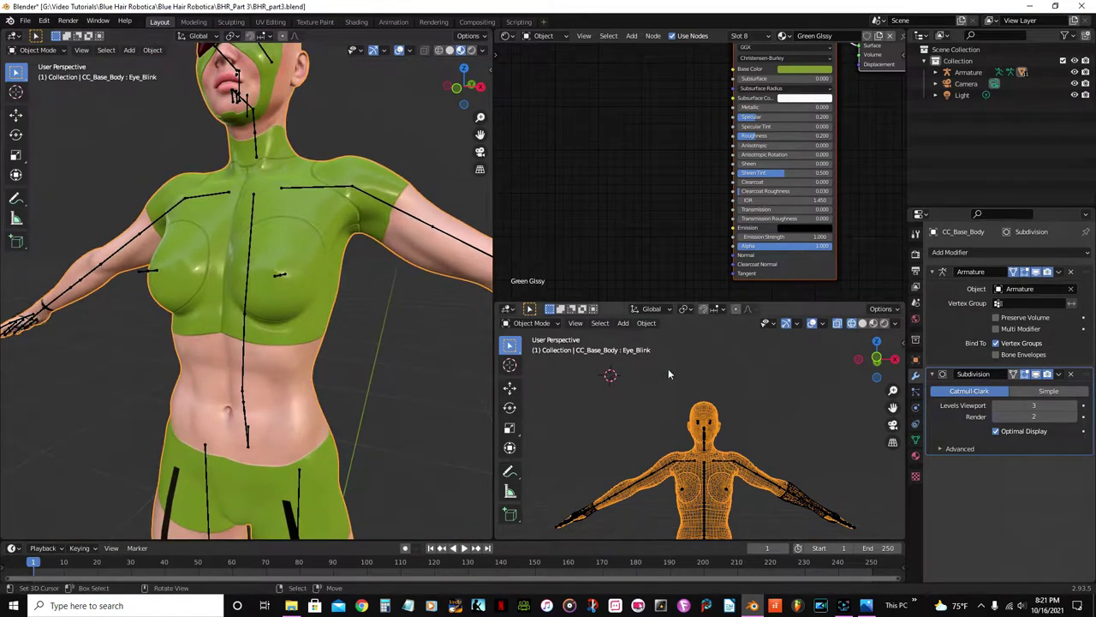
# Turn off the Subdivision modifier's viewport display and save the file.
pyautogui.click(1037, 376)
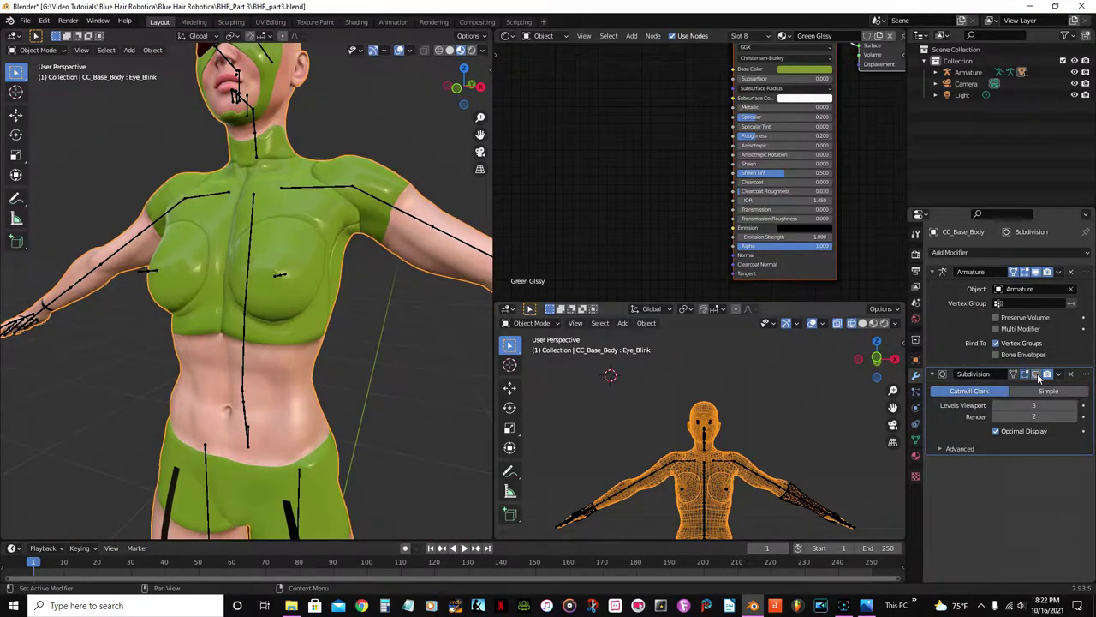
pyautogui.scroll(2, 354, 394)
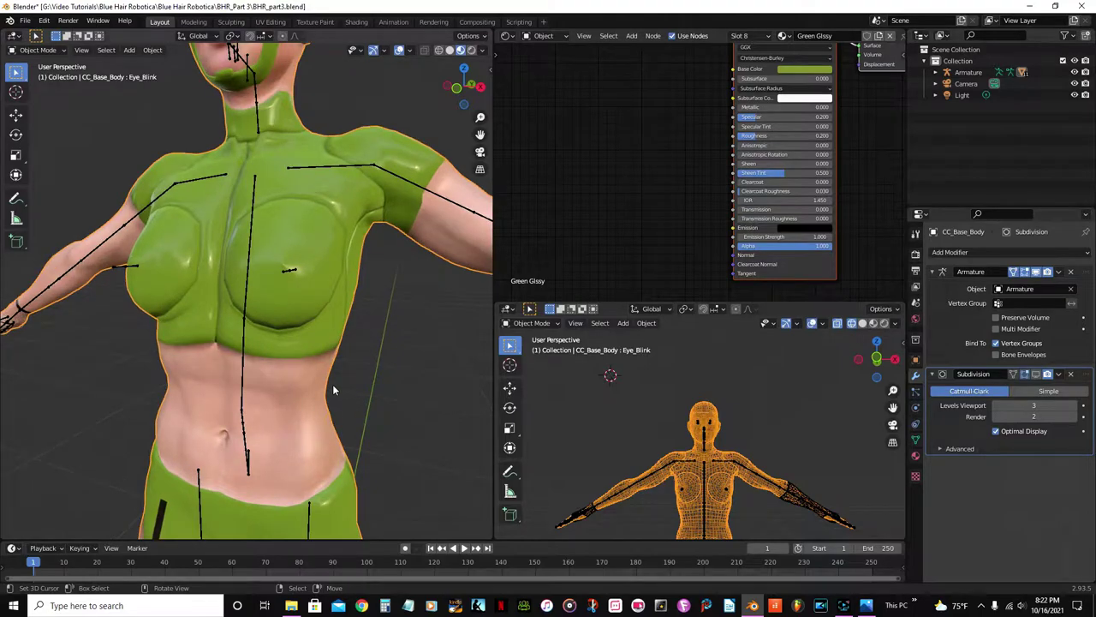
pyautogui.hotkey('ctrl', 's')
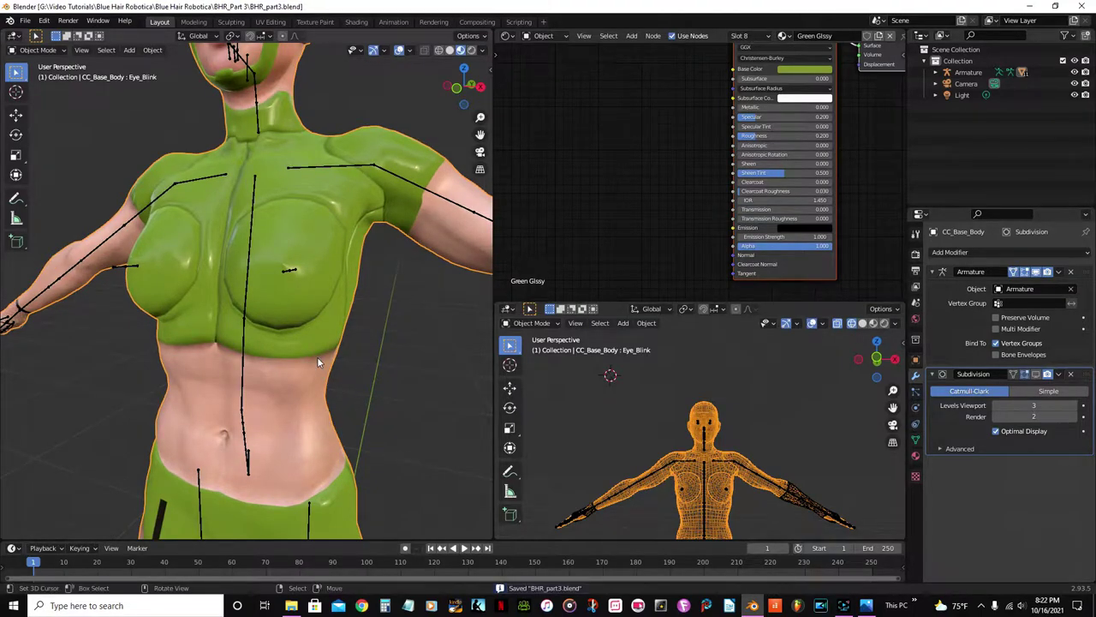
# Examine the sleeve border, the bare upper arm and the black strapped arm cover.
pyautogui.scroll(-3, 317, 357)
pyautogui.moveTo(305, 298); pyautogui.dragTo(368, 293, button='middle')
pyautogui.scroll(2, 261, 317)
pyautogui.scroll(3, 242, 305)
pyautogui.scroll(2, 223, 365)
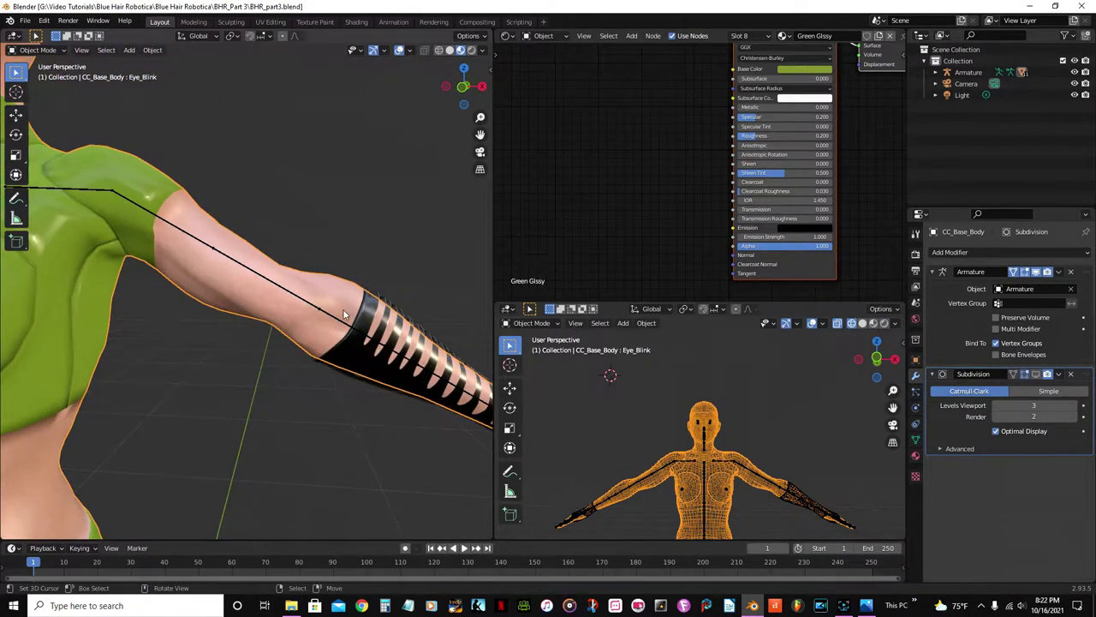
pyautogui.scroll(-3, 348, 310)
pyautogui.scroll(-1, 277, 300)
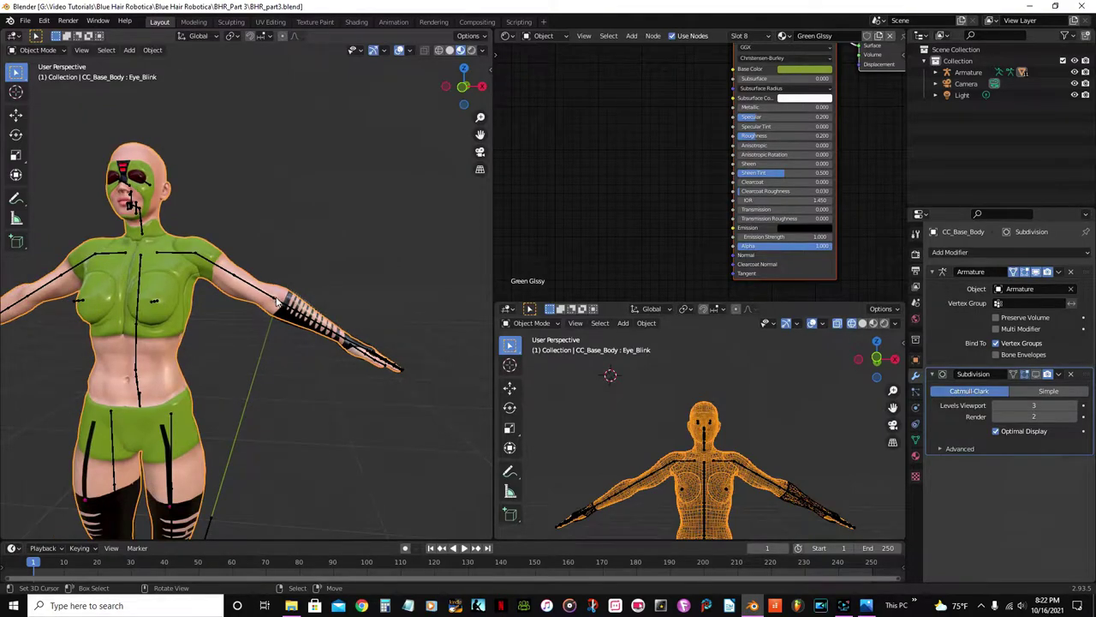
pyautogui.scroll(3, 270, 310)
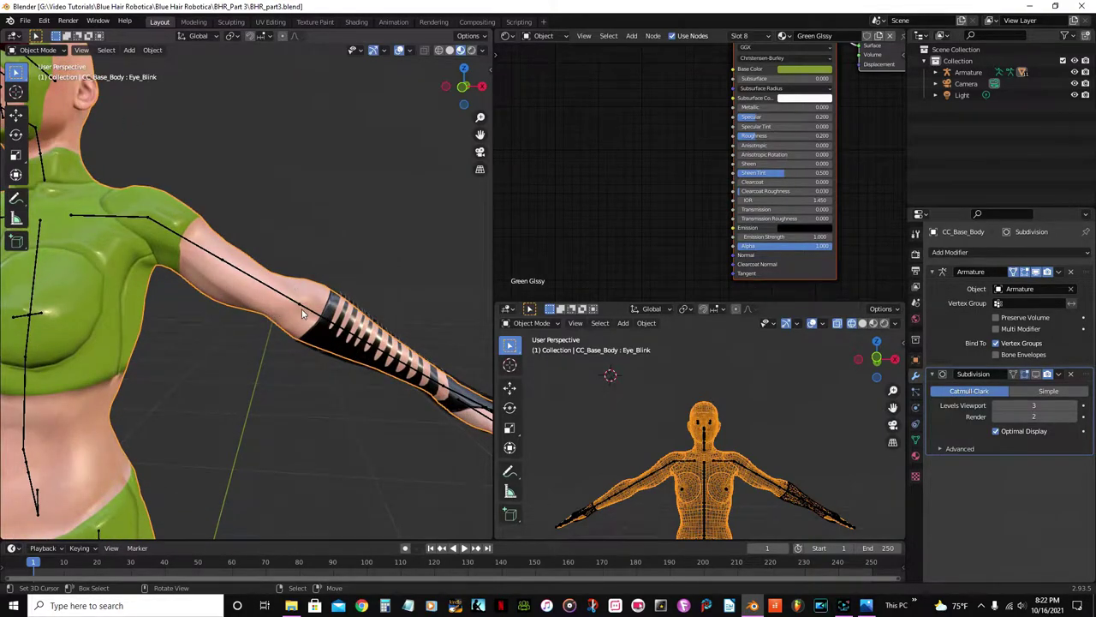
pyautogui.scroll(-4, 257, 347)
pyautogui.moveTo(235, 359); pyautogui.dragTo(193, 370, button='middle')
pyautogui.scroll(5, 282, 335)
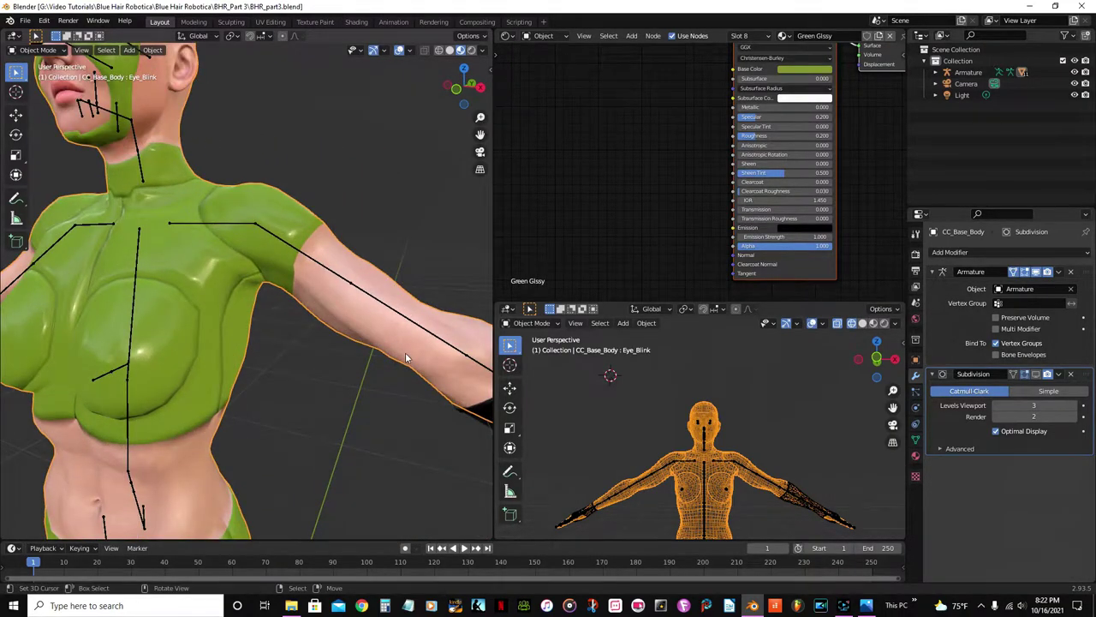
# In Edit Mode, clear the selection and try to select an edge loop around the elbow above the arm cover.
pyautogui.press('Tab')
pyautogui.moveTo(407, 355); pyautogui.dragTo(235, 342, button='middle')
pyautogui.scroll(5, 231, 326)
pyautogui.moveTo(154, 300); pyautogui.dragTo(238, 319, button='middle')
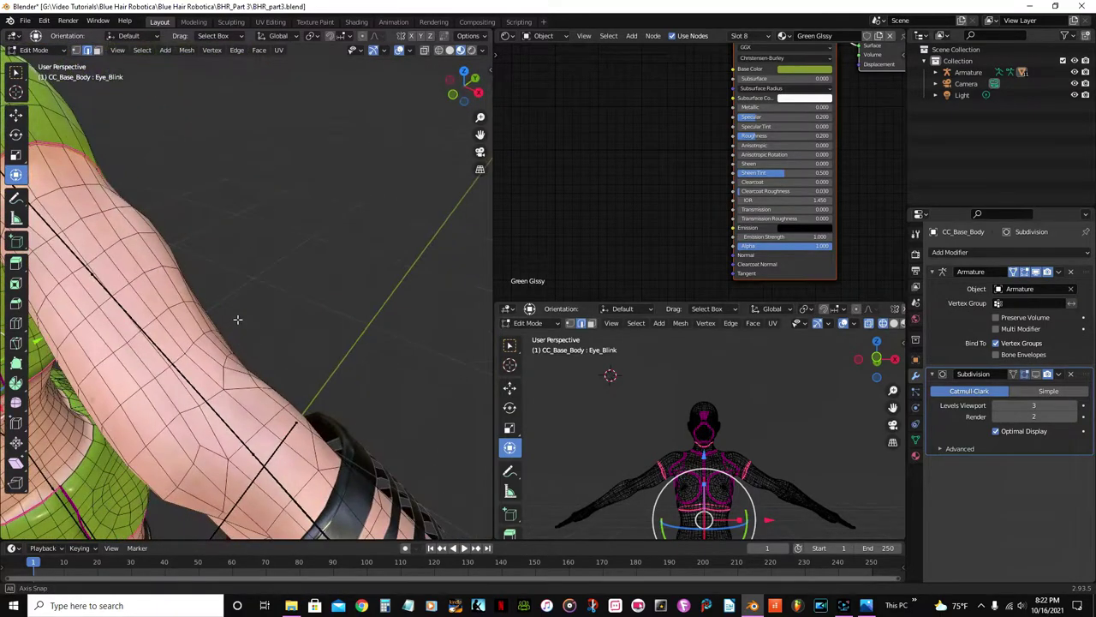
pyautogui.keyDown('alt'); pyautogui.rightClick(171, 416); pyautogui.keyUp('alt')
pyautogui.hotkey('alt', 'a')
pyautogui.keyDown('alt'); pyautogui.rightClick(172, 417); pyautogui.keyUp('alt')
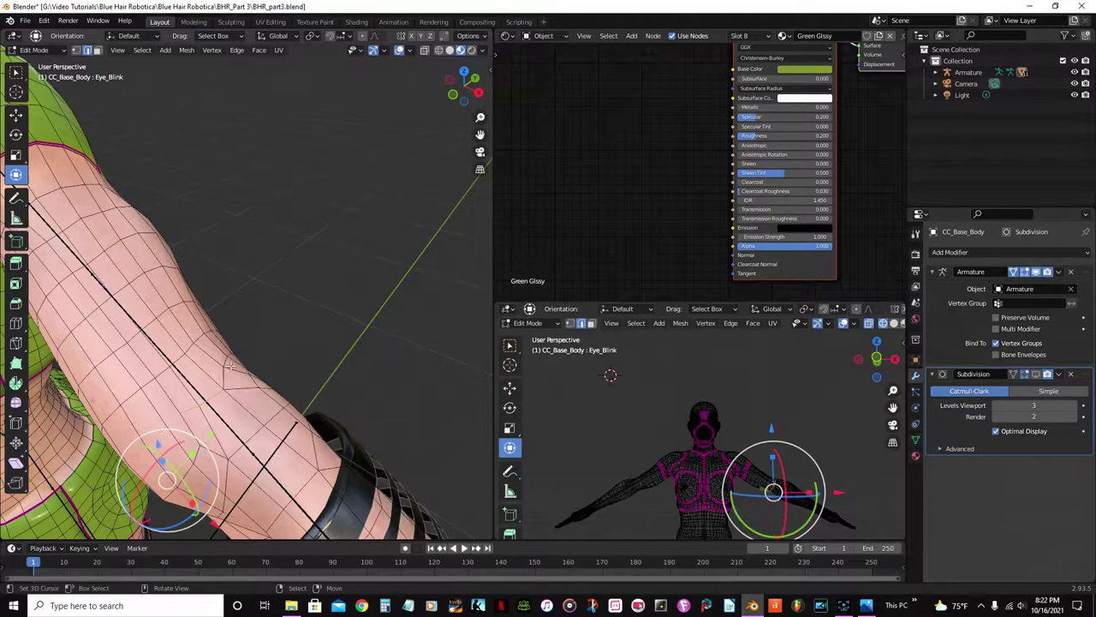
pyautogui.keyDown('alt'); pyautogui.keyDown('shift'); pyautogui.rightClick(227, 375); pyautogui.keyUp('shift'); pyautogui.keyUp('alt')
# Examine the mesh flow around the elbow and upper arm from the back, underside and front.
pyautogui.scroll(-5, 227, 376)
pyautogui.moveTo(227, 375); pyautogui.dragTo(170, 303, button='middle')
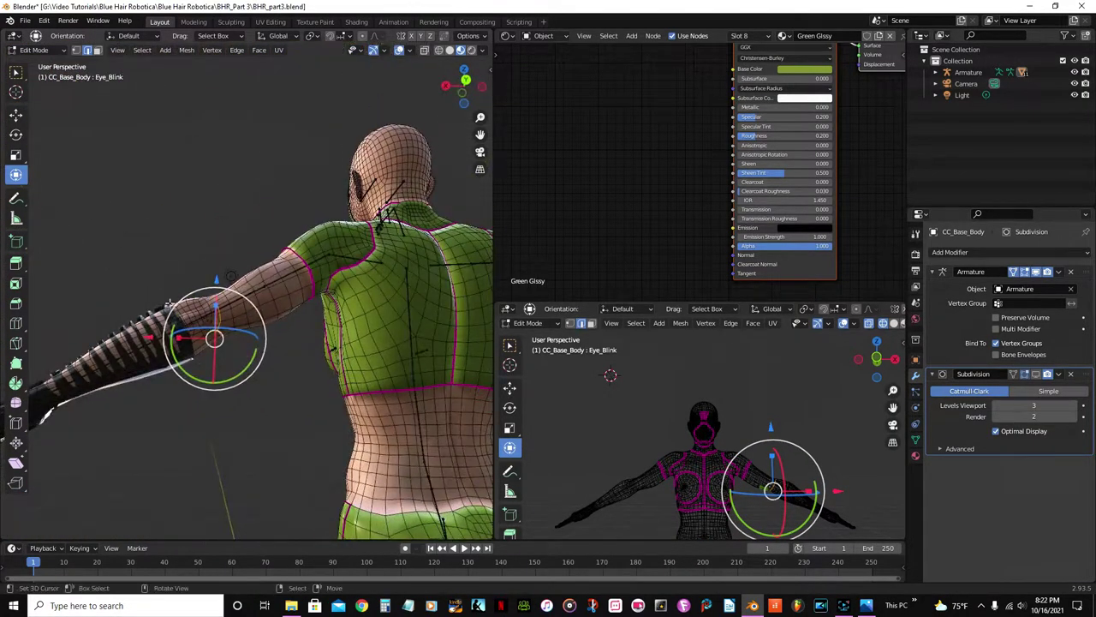
pyautogui.scroll(5, 169, 303)
pyautogui.moveTo(227, 368); pyautogui.dragTo(160, 318, button='middle')
pyautogui.scroll(-3, 271, 385)
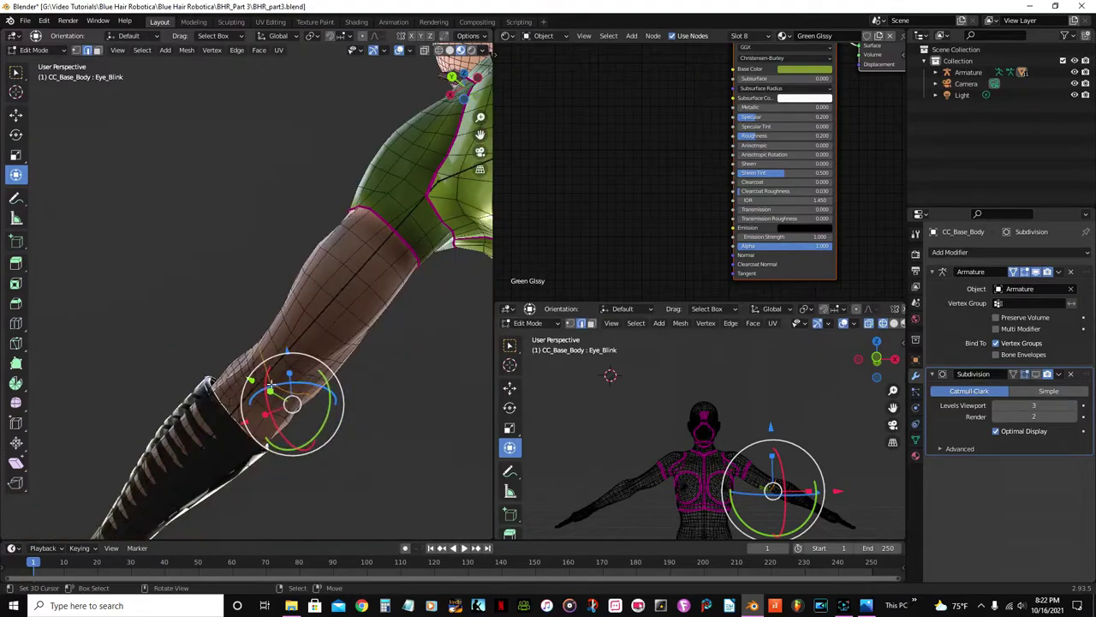
pyautogui.scroll(-6, 271, 384)
pyautogui.moveTo(331, 382); pyautogui.dragTo(54, 404, button='middle')
pyautogui.scroll(5, 416, 411)
pyautogui.scroll(3, 243, 278)
pyautogui.moveTo(242, 279); pyautogui.dragTo(63, 300, button='middle')
pyautogui.scroll(-3, 133, 332)
pyautogui.moveTo(135, 332); pyautogui.dragTo(93, 274, button='middle')
pyautogui.scroll(-11, 93, 274)
pyautogui.moveTo(172, 313); pyautogui.dragTo(170, 346, button='middle')
pyautogui.scroll(3, 232, 312)
pyautogui.scroll(4, 123, 326)
pyautogui.scroll(1, 171, 346)
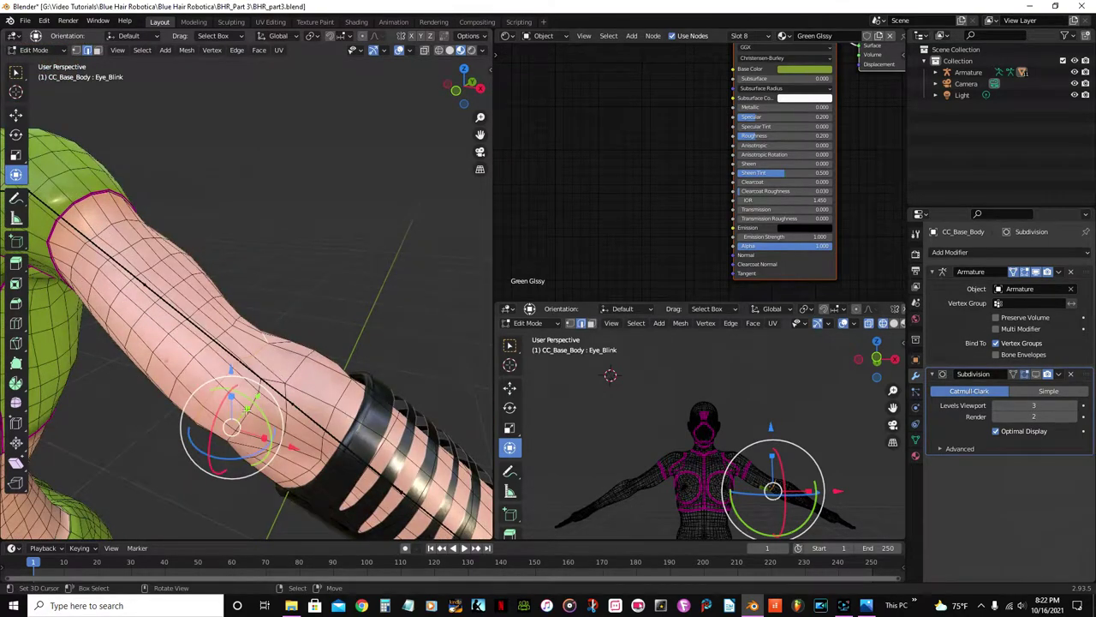
# Select the matching edge loops around both elbows, just above the forearm.
pyautogui.rightClick(298, 384)
pyautogui.keyDown('alt'); pyautogui.rightClick(310, 413); pyautogui.keyUp('alt')
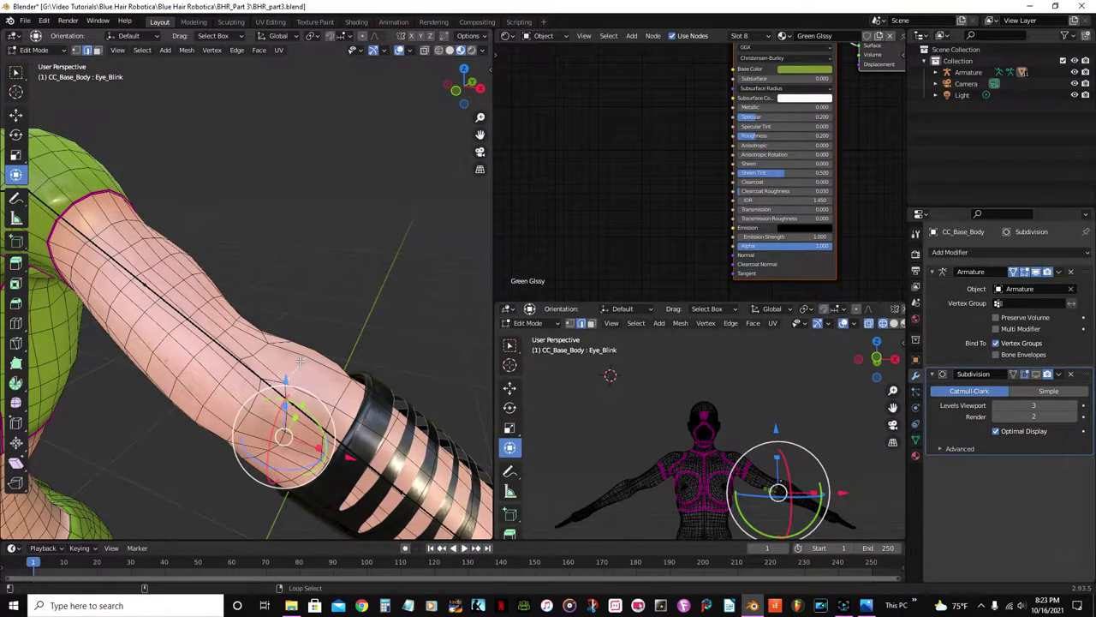
pyautogui.moveTo(279, 438); pyautogui.dragTo(183, 368, button='middle')
pyautogui.moveTo(277, 380); pyautogui.dragTo(225, 327, button='middle')
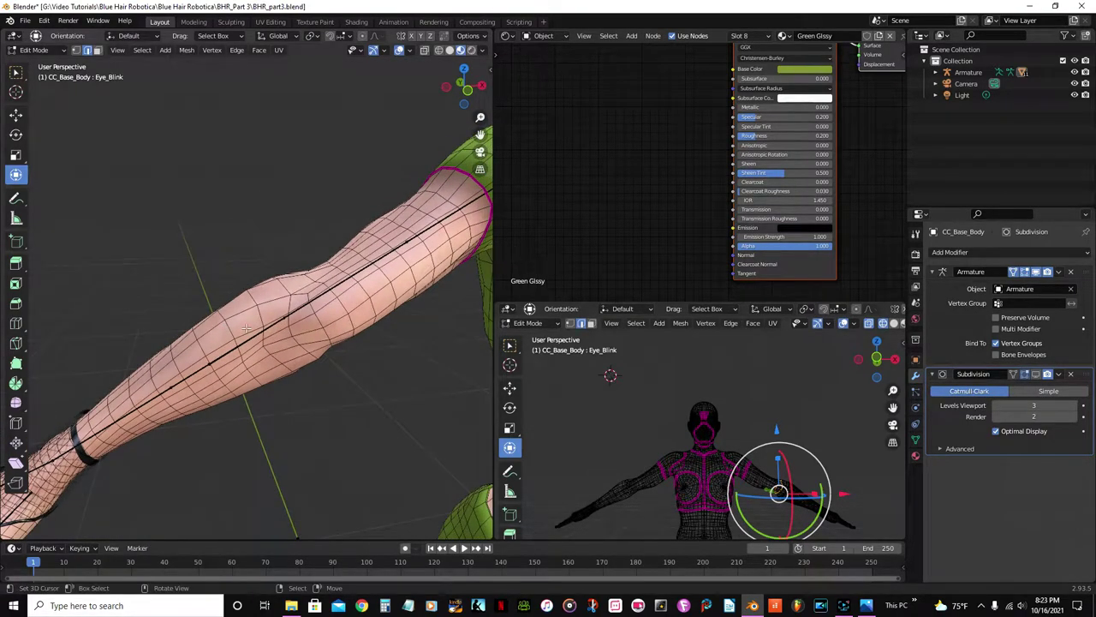
pyautogui.keyDown('alt'); pyautogui.keyDown('shift'); pyautogui.click(292, 309); pyautogui.keyUp('shift'); pyautogui.keyUp('alt')
pyautogui.keyDown('alt'); pyautogui.keyDown('shift'); pyautogui.click(284, 281); pyautogui.keyUp('shift'); pyautogui.keyUp('alt')
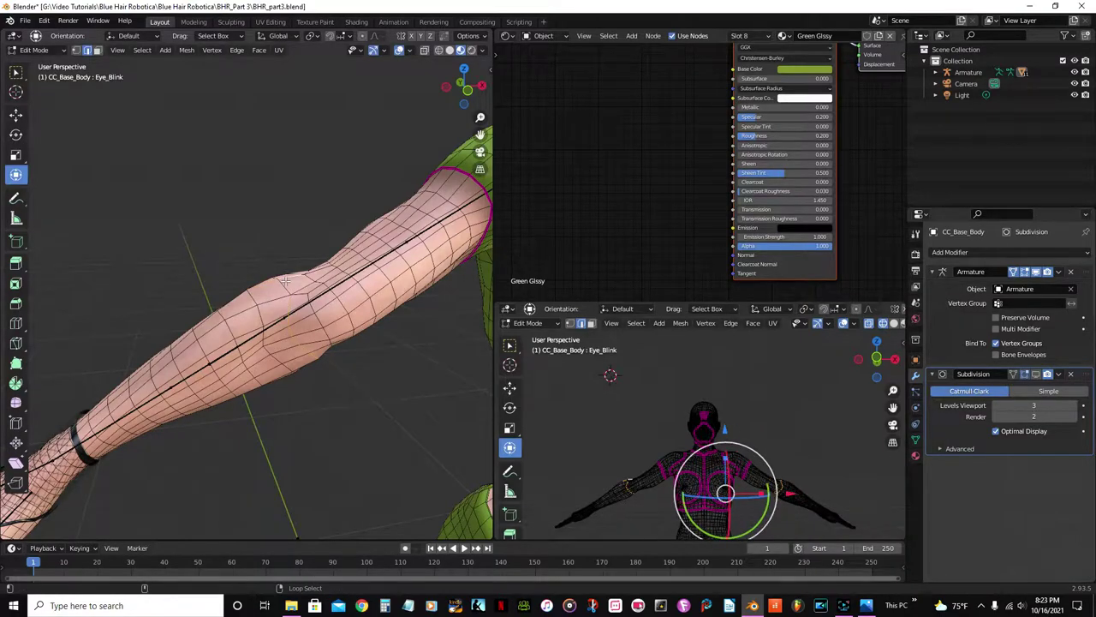
pyautogui.keyDown('alt'); pyautogui.click(287, 293); pyautogui.keyUp('alt')
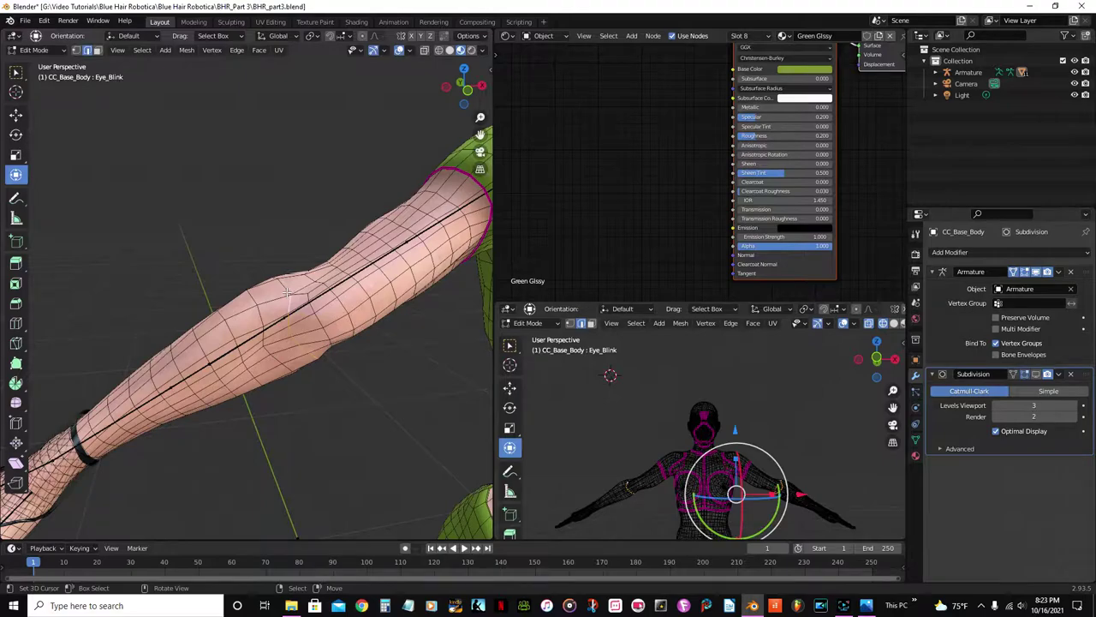
pyautogui.keyDown('alt'); pyautogui.keyDown('shift'); pyautogui.click(287, 295); pyautogui.keyUp('shift'); pyautogui.keyUp('alt')
# Bevel the selected elbow edge loops on both arms with a single segment about 0.066 m wide.
pyautogui.scroll(-5, 296, 301)
pyautogui.keyDown('shift'); pyautogui.moveTo(383, 344); pyautogui.dragTo(224, 340, button='middle'); pyautogui.keyUp('shift')
pyautogui.scroll(3, 249, 349)
pyautogui.scroll(-5, 145, 382)
pyautogui.scroll(4, 164, 399)
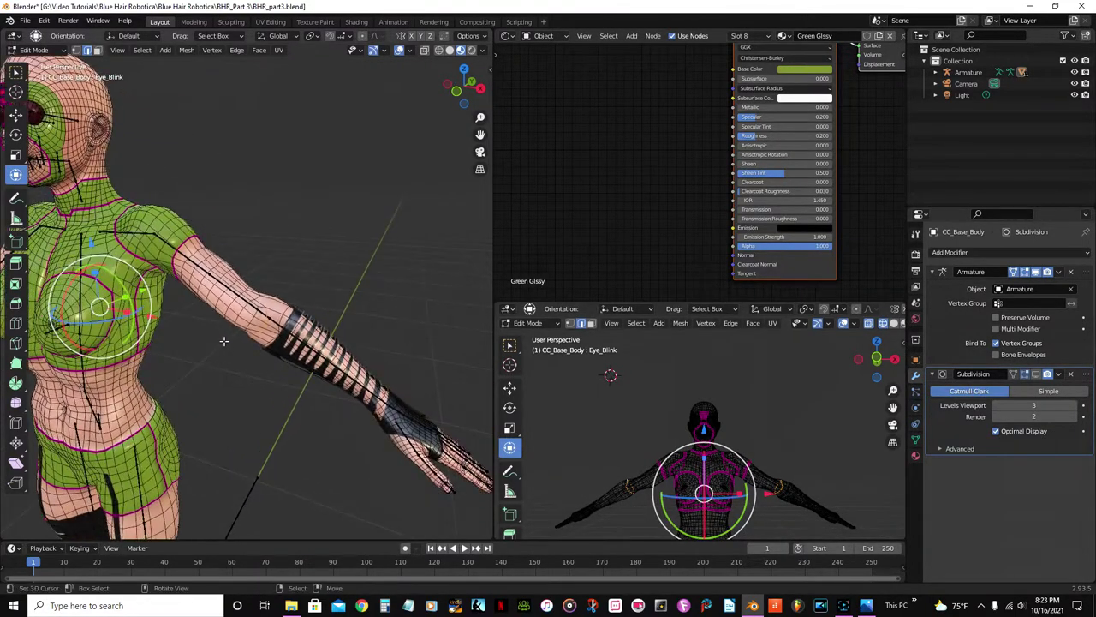
pyautogui.scroll(3, 224, 340)
pyautogui.scroll(2, 223, 341)
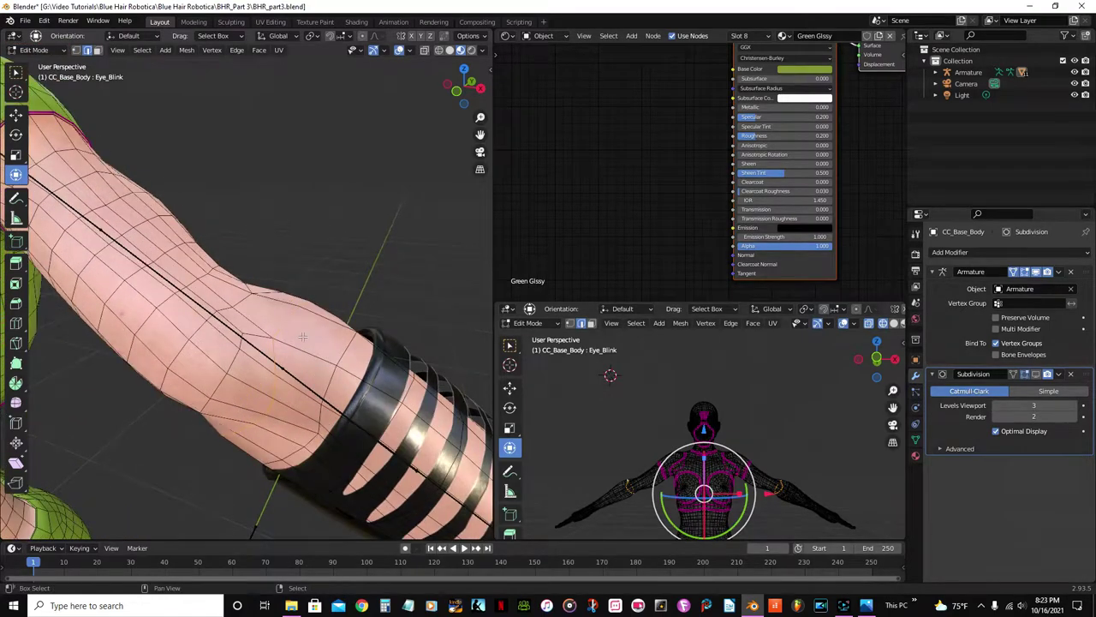
pyautogui.scroll(2, 302, 336)
pyautogui.scroll(-4, 303, 323)
pyautogui.moveTo(303, 324)
pyautogui.mouseDown(button='middle')
pyautogui.moveTo(137, 308)
pyautogui.moveTo(307, 318)
pyautogui.mouseUp(button='middle')
pyautogui.scroll(4, 284, 318)
pyautogui.rightClick(307, 317)
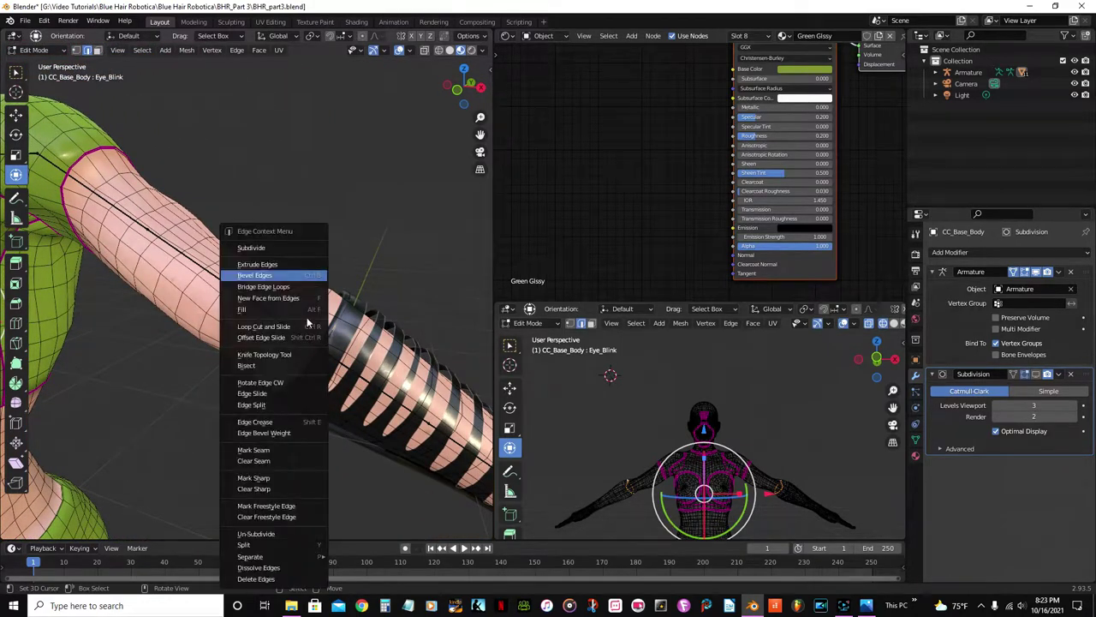
pyautogui.click(271, 277)
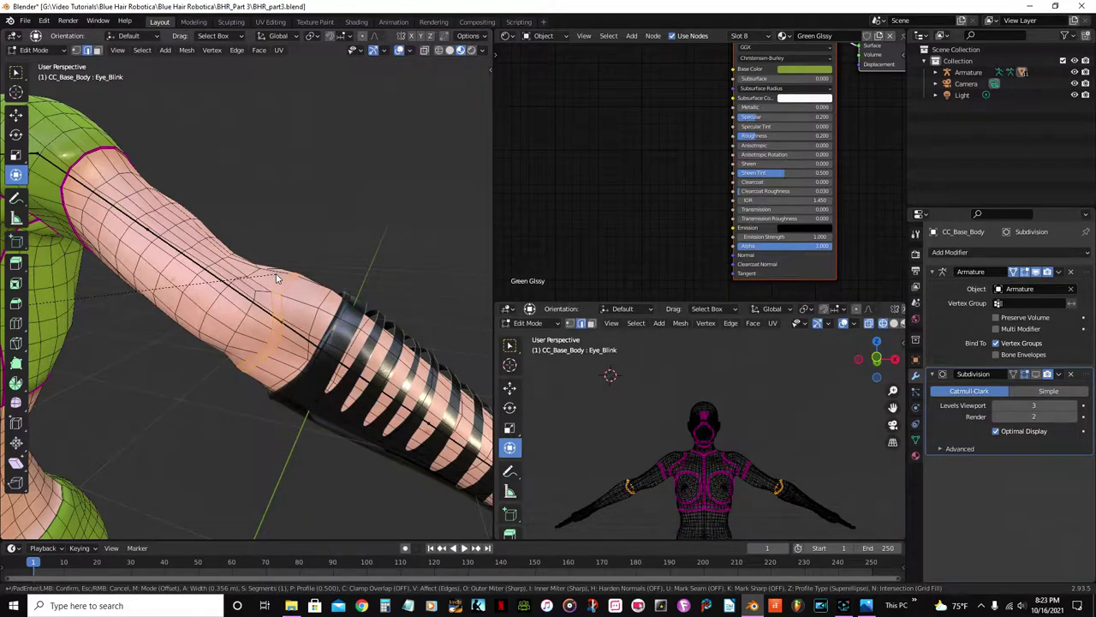
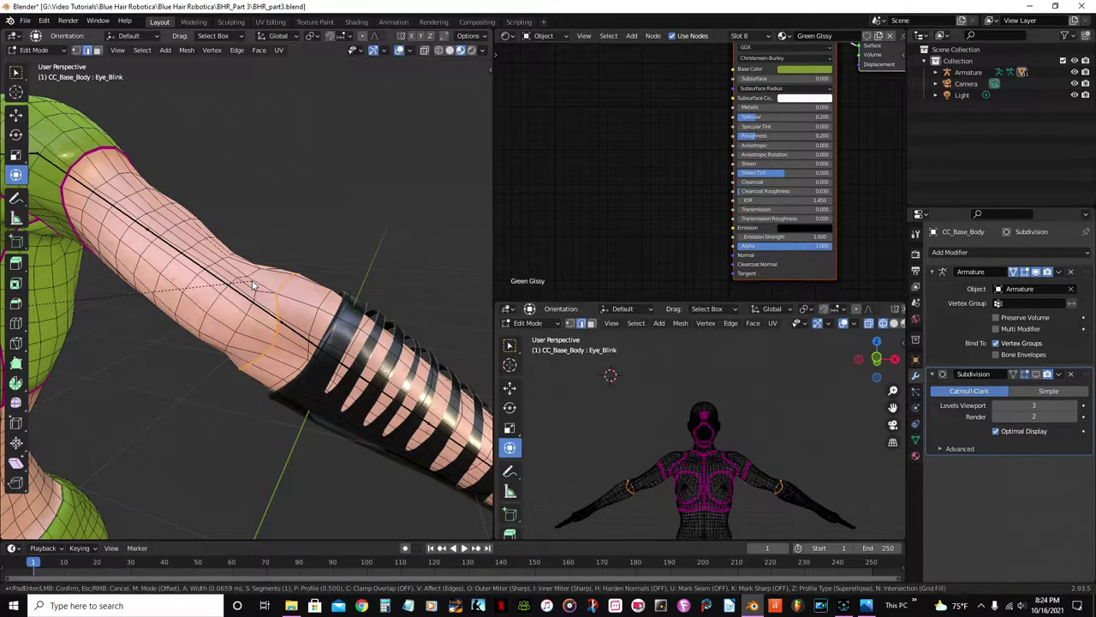
pyautogui.click(251, 280)
# Select one edge loop of the narrow beveled band at each elbow.
pyautogui.scroll(4, 257, 282)
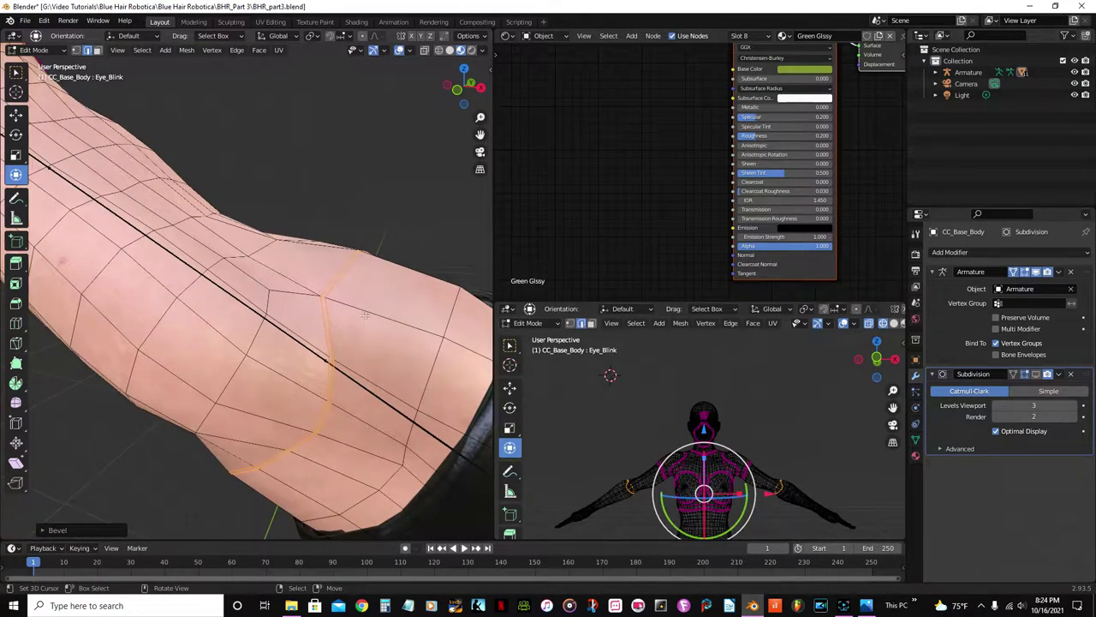
pyautogui.keyDown('alt'); pyautogui.click(328, 332); pyautogui.keyUp('alt')
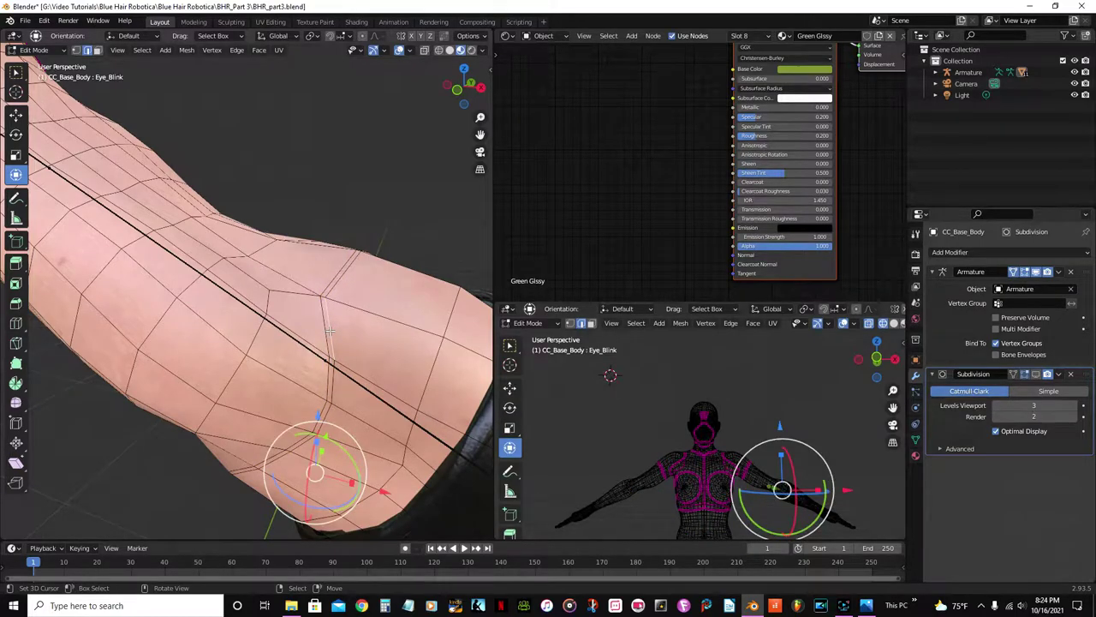
pyautogui.keyDown('alt'); pyautogui.keyDown('shift'); pyautogui.click(332, 377); pyautogui.keyUp('shift'); pyautogui.keyUp('alt')
pyautogui.scroll(-8, 257, 342)
pyautogui.moveTo(164, 350); pyautogui.dragTo(174, 375, button='middle')
pyautogui.scroll(3, 287, 341)
pyautogui.scroll(-2, 288, 341)
pyautogui.scroll(2, 146, 366)
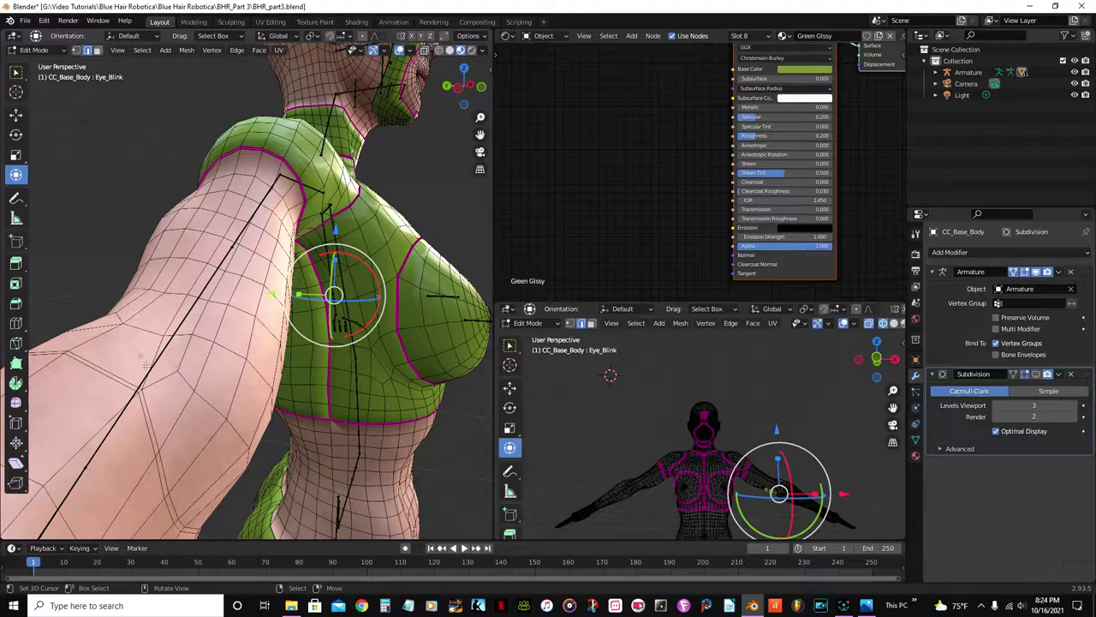
pyautogui.keyDown('alt'); pyautogui.click(101, 371); pyautogui.keyUp('alt')
pyautogui.keyDown('alt'); pyautogui.keyDown('shift'); pyautogui.click(101, 371); pyautogui.keyUp('shift'); pyautogui.keyUp('alt')
pyautogui.keyDown('alt'); pyautogui.keyDown('shift'); pyautogui.click(101, 371); pyautogui.keyUp('shift'); pyautogui.keyUp('alt')
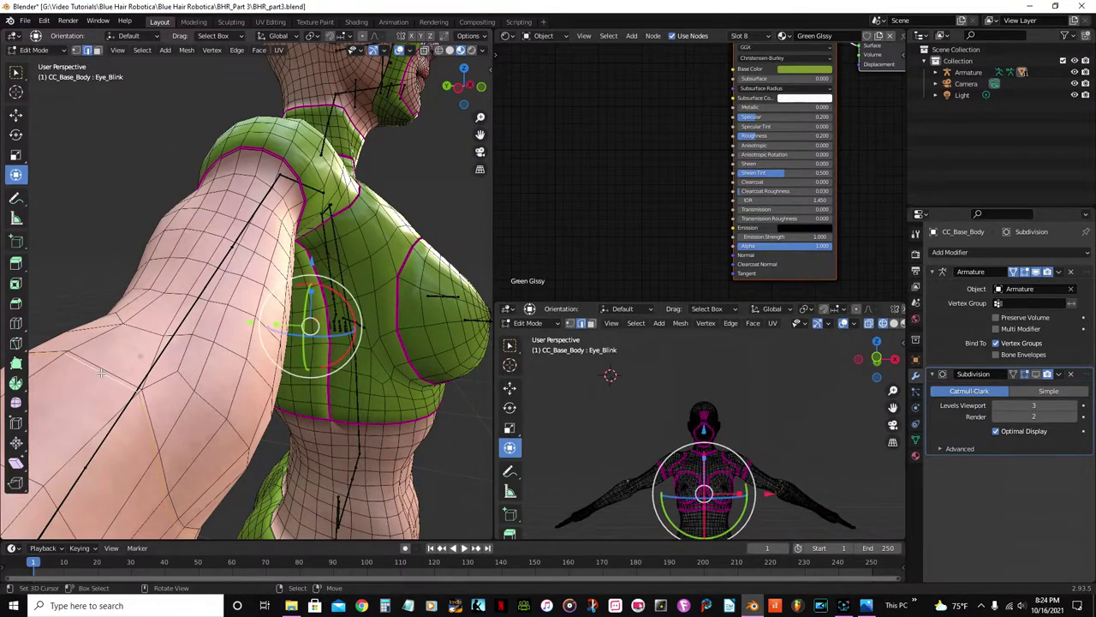
# Set the transform pivot point to Individual Origins and try scaling the selected elbow loops.
pyautogui.scroll(-6, 101, 371)
pyautogui.moveTo(101, 371); pyautogui.dragTo(181, 365, button='middle')
pyautogui.scroll(3, 181, 365)
pyautogui.keyDown('shift'); pyautogui.moveTo(43, 371); pyautogui.dragTo(193, 380, button='middle'); pyautogui.keyUp('shift')
pyautogui.scroll(3, 194, 380)
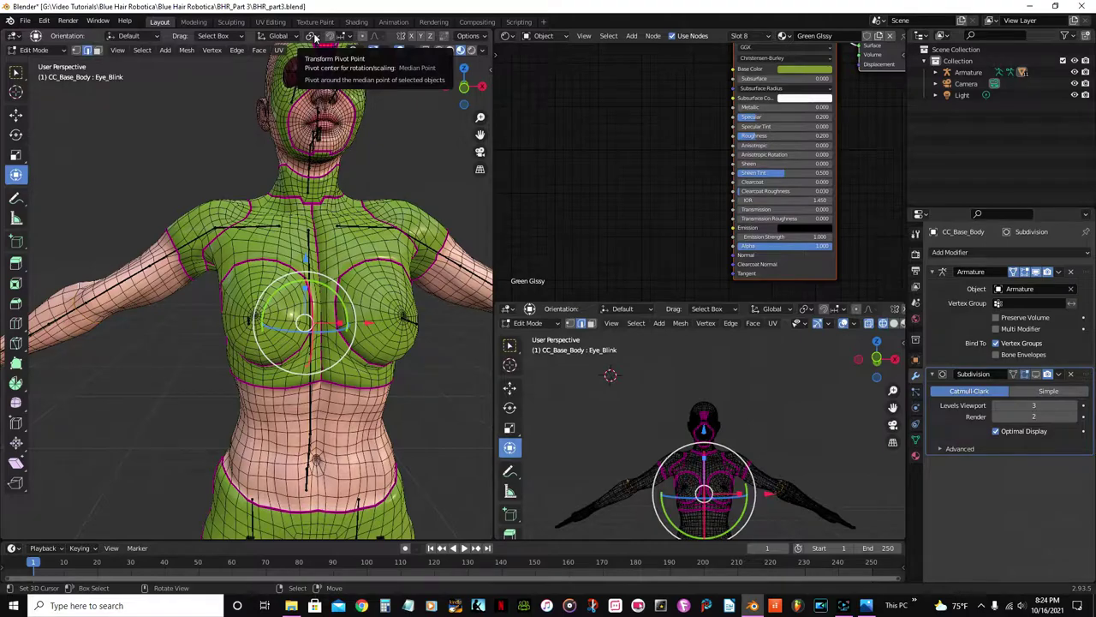
pyautogui.click(314, 37)
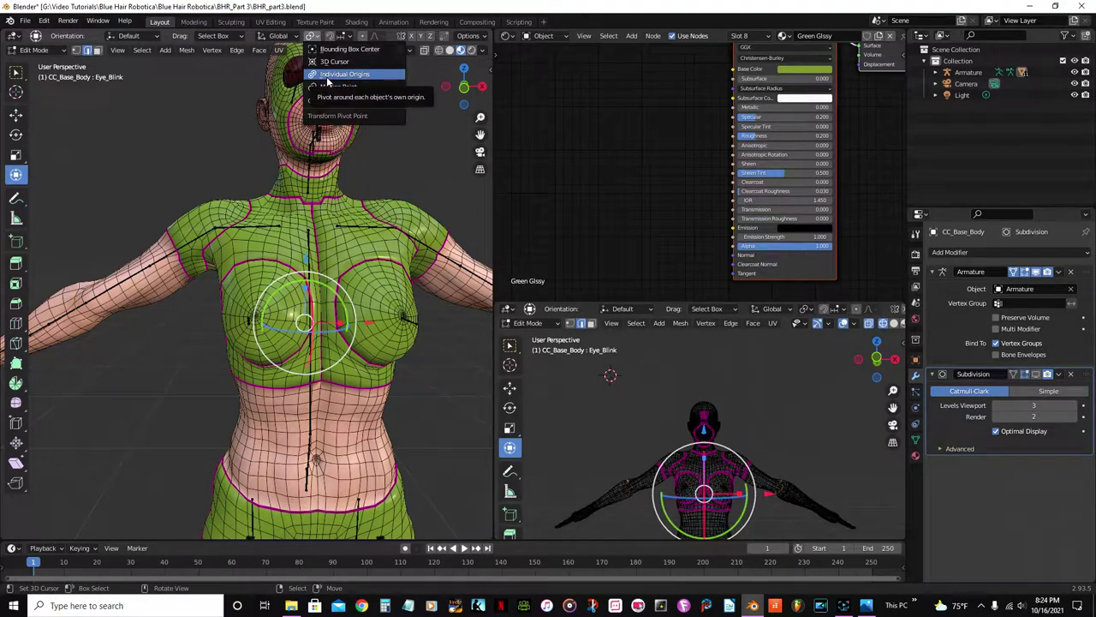
pyautogui.click(327, 79)
pyautogui.scroll(-3, 348, 269)
pyautogui.moveTo(349, 270); pyautogui.dragTo(326, 284, button='middle')
pyautogui.scroll(1, 326, 284)
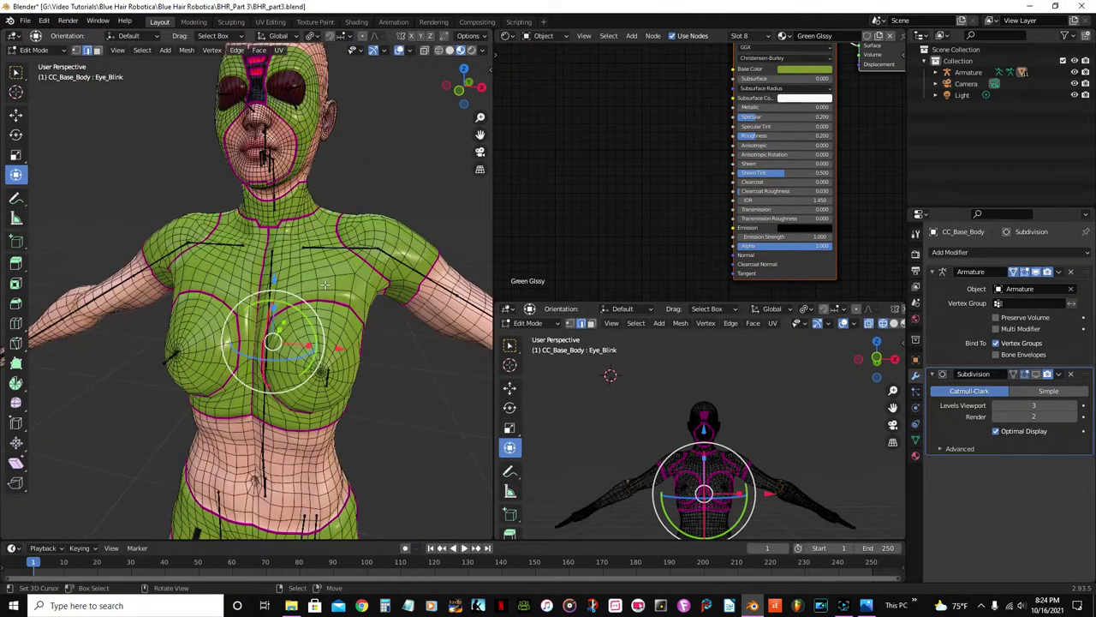
pyautogui.scroll(6, 325, 286)
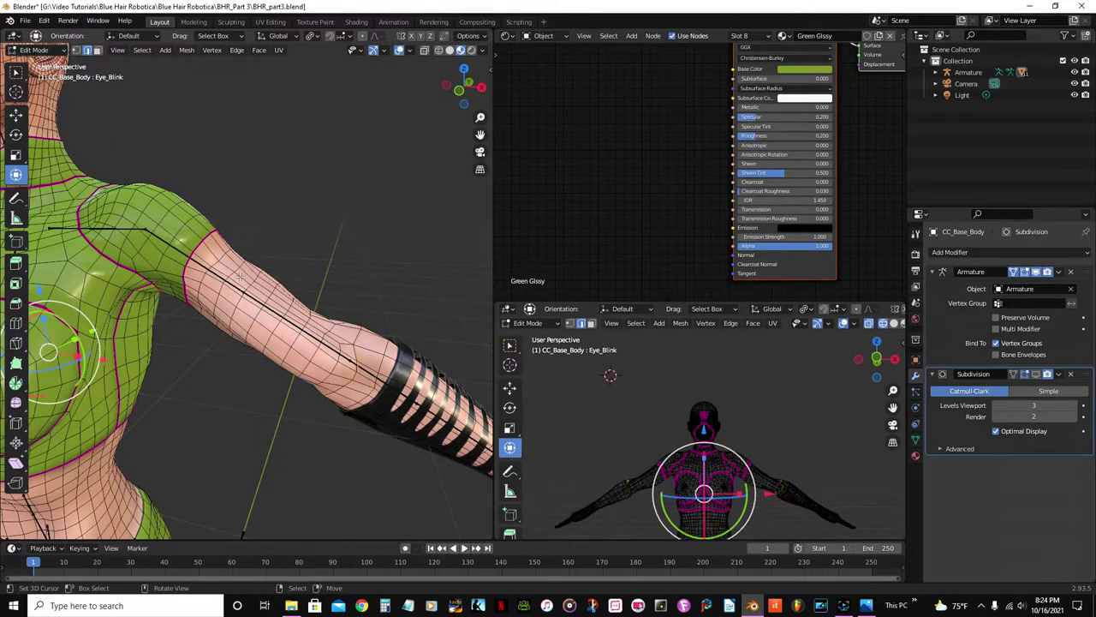
pyautogui.scroll(-2, 240, 277)
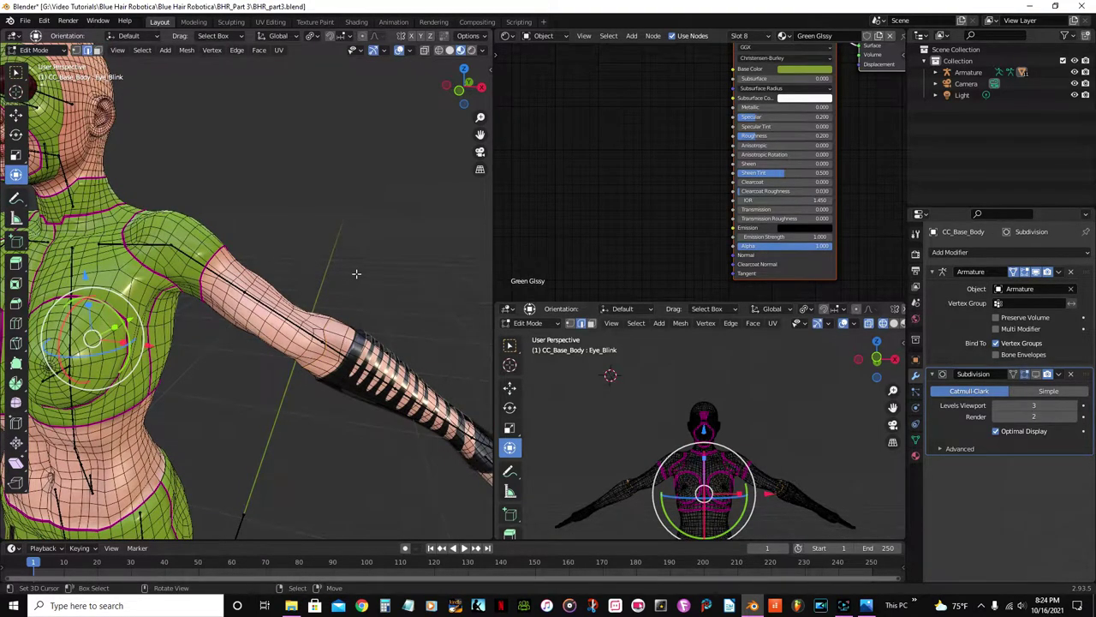
pyautogui.press('s')
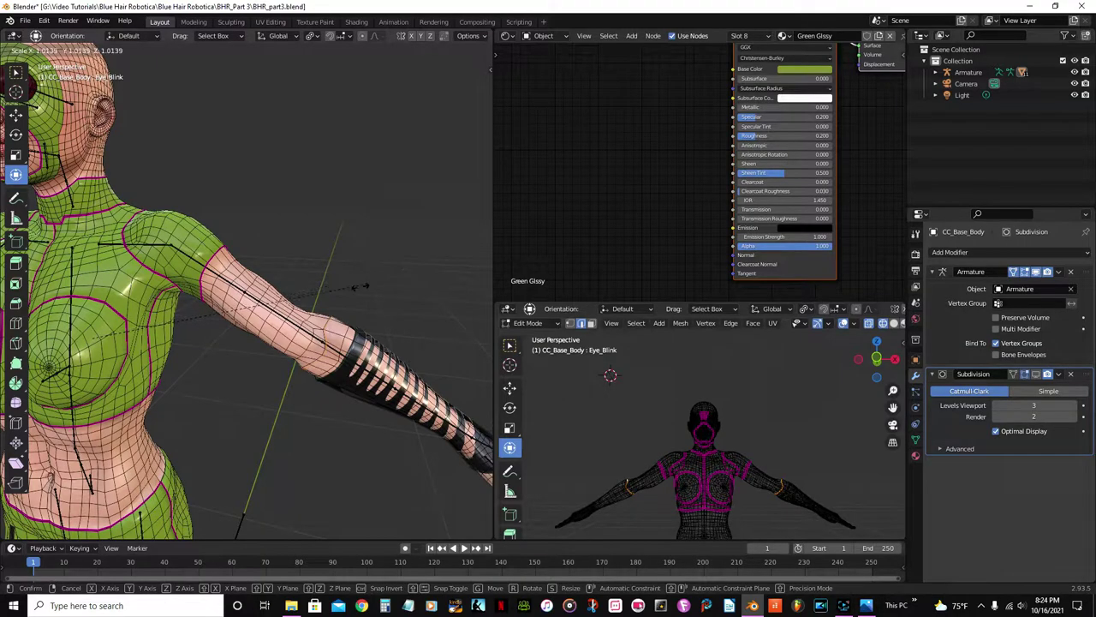
pyautogui.click(390, 279)
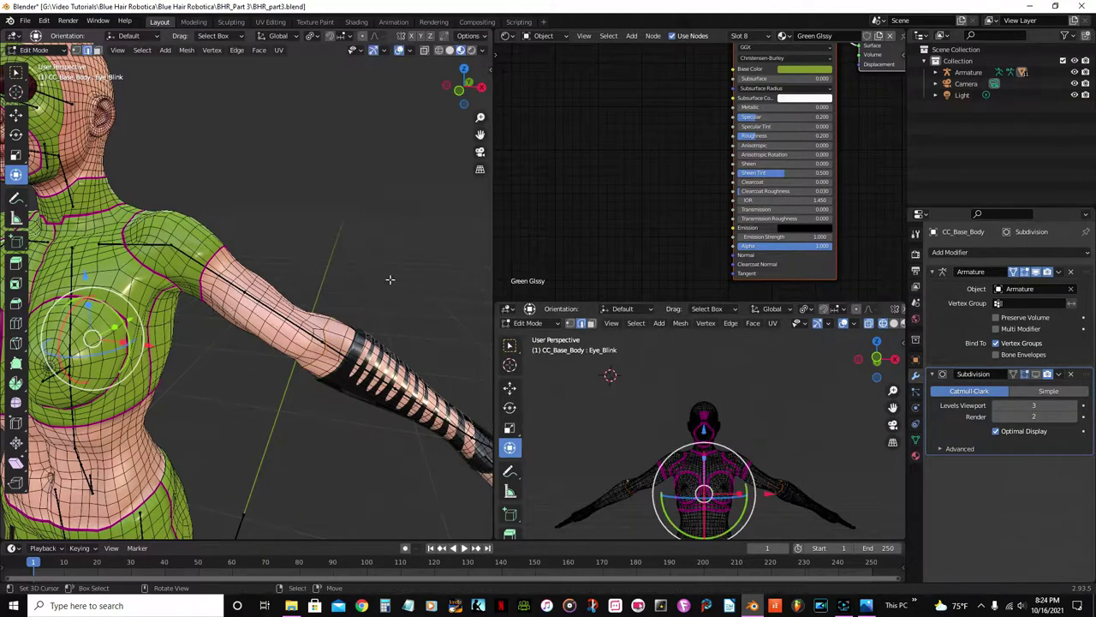
# Try scaling the elbow loops around the Median Point and restore the pivot to Individual Origins.
pyautogui.click(318, 37)
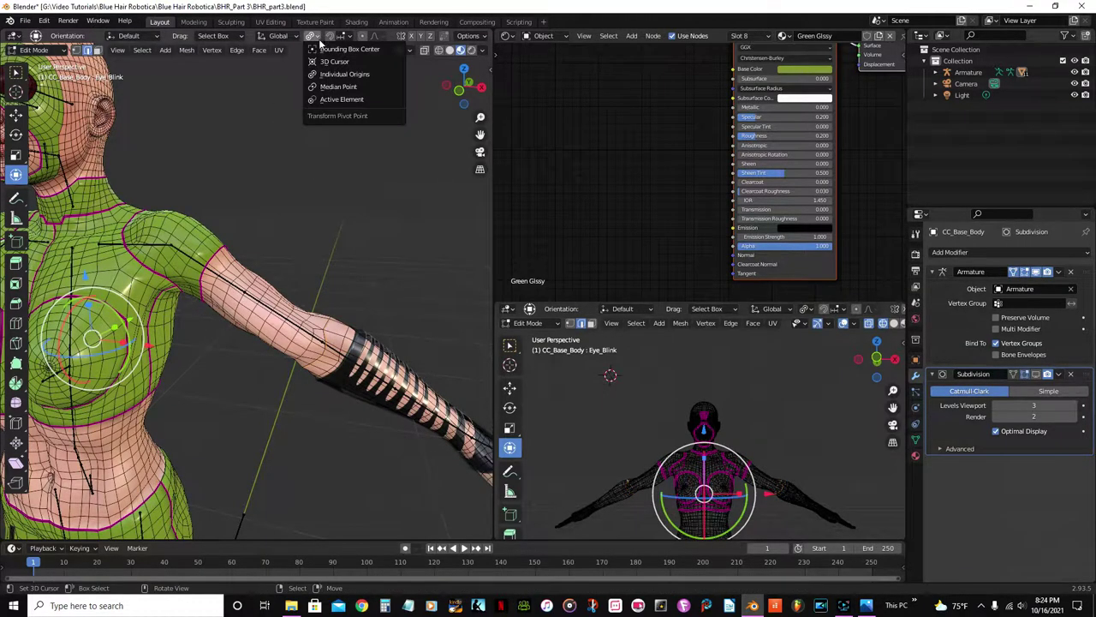
pyautogui.click(346, 90)
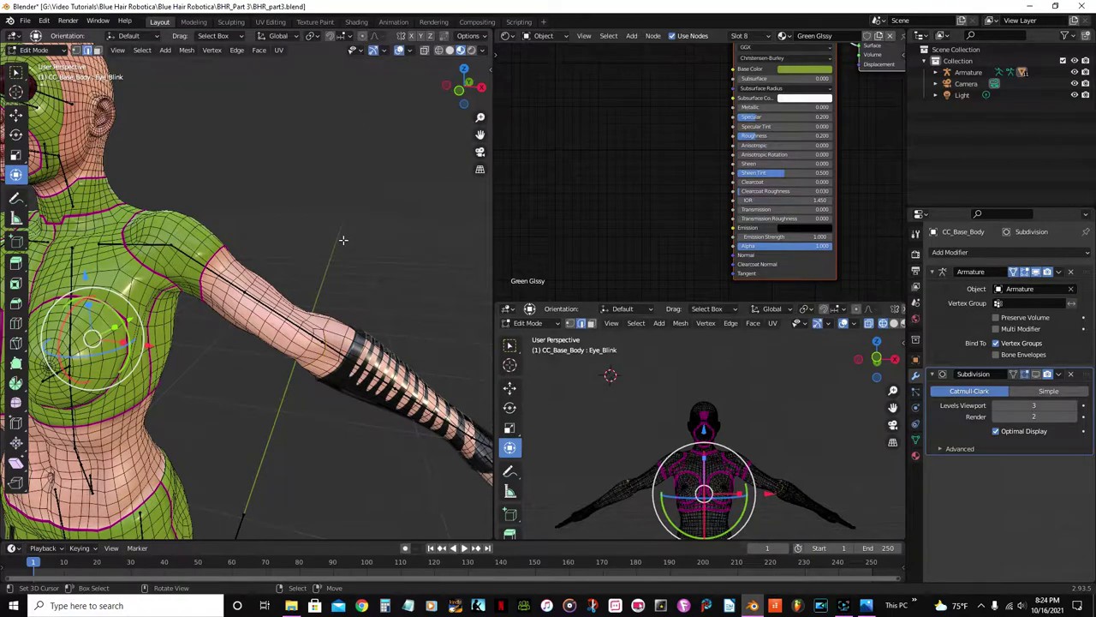
pyautogui.press('s')
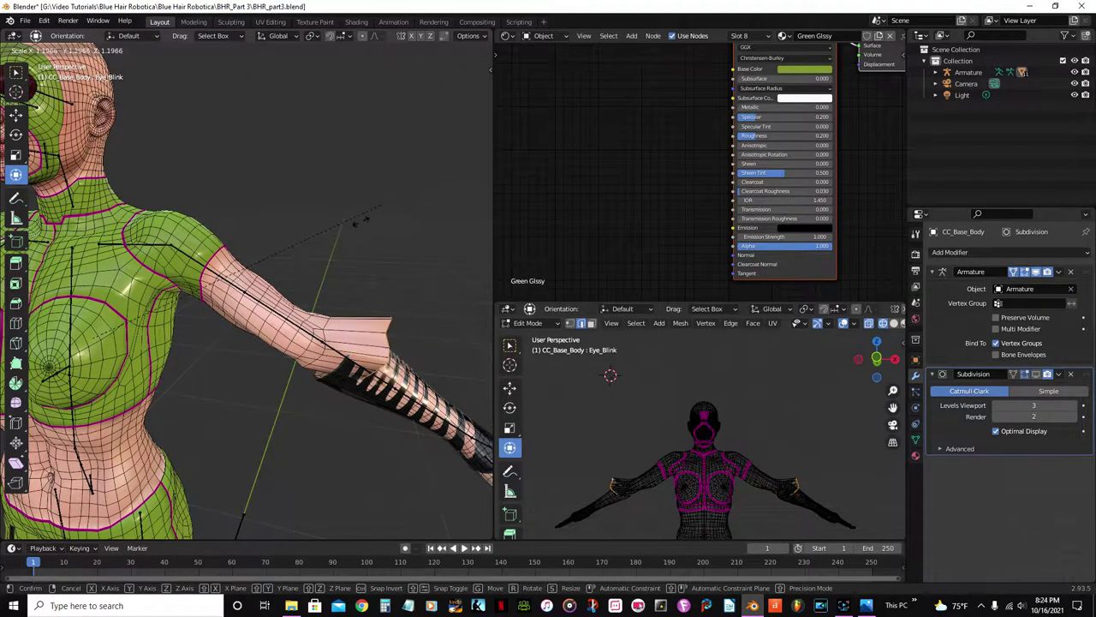
pyautogui.rightClick(274, 300)
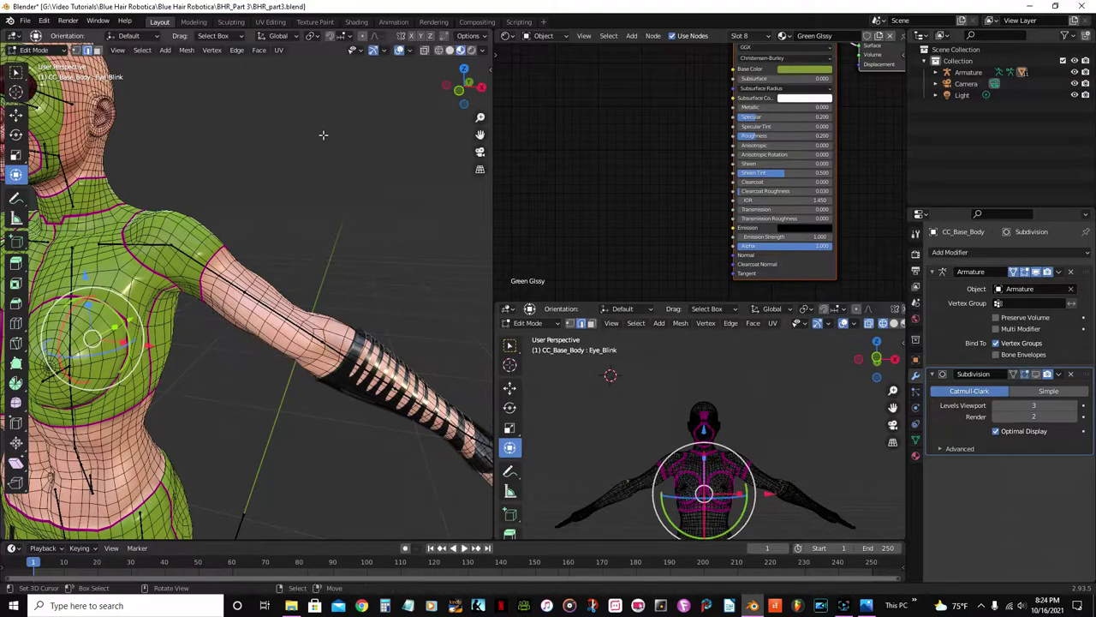
pyautogui.click(312, 36)
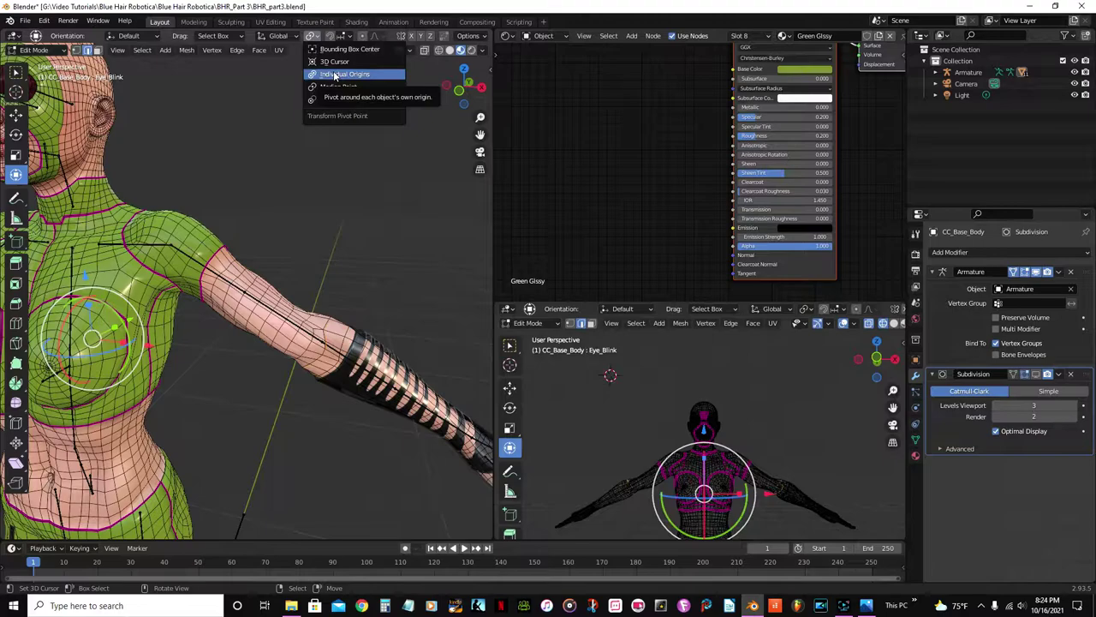
pyautogui.click(334, 74)
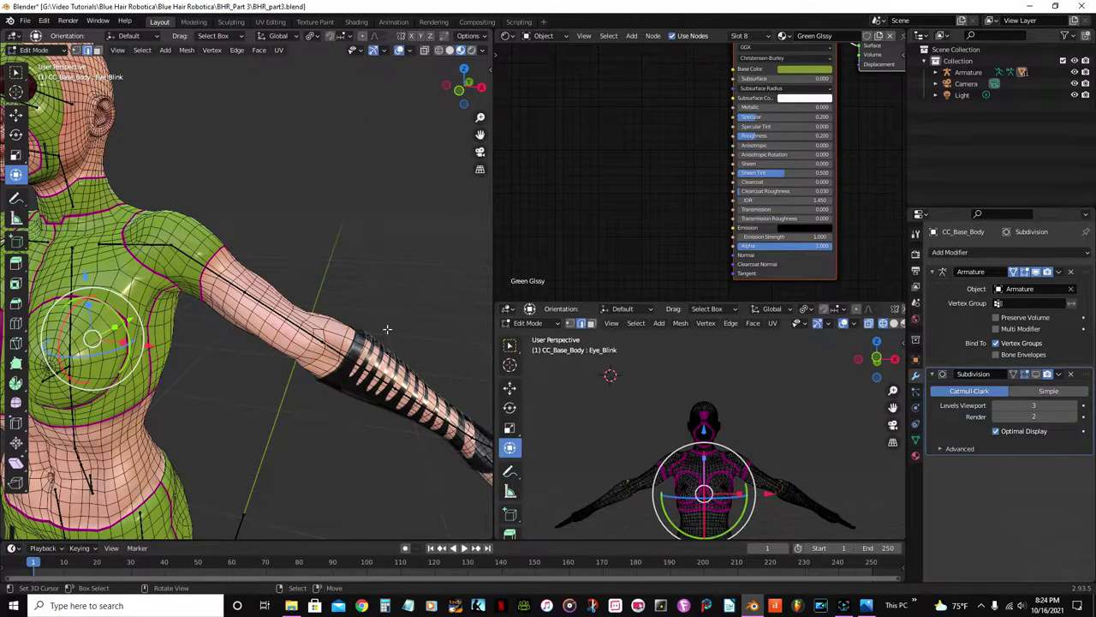
# Try a freehand Shrink/Fatten and a uniform scale of 0.15 on the selected elbow loops.
pyautogui.scroll(-3, 225, 347)
pyautogui.moveTo(225, 348); pyautogui.dragTo(300, 352, button='middle')
pyautogui.keyDown('shift'); pyautogui.moveTo(162, 374); pyautogui.dragTo(275, 351, button='middle'); pyautogui.keyUp('shift')
pyautogui.moveTo(205, 358); pyautogui.dragTo(309, 374, button='middle')
pyautogui.scroll(5, 265, 363)
pyautogui.scroll(2, 309, 374)
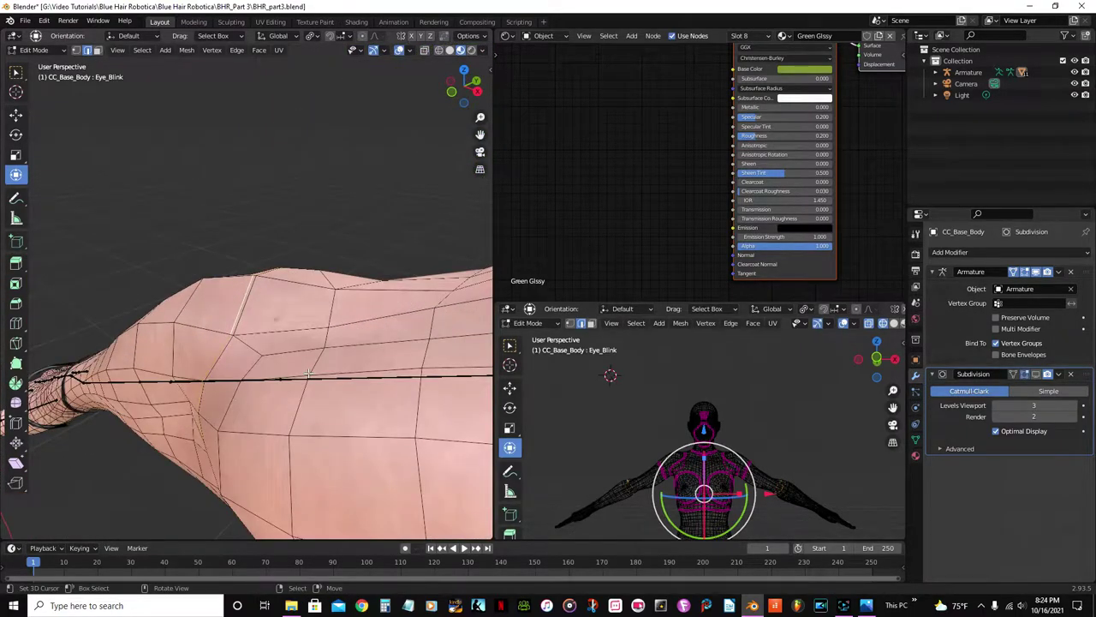
pyautogui.hotkey('alt', 's')
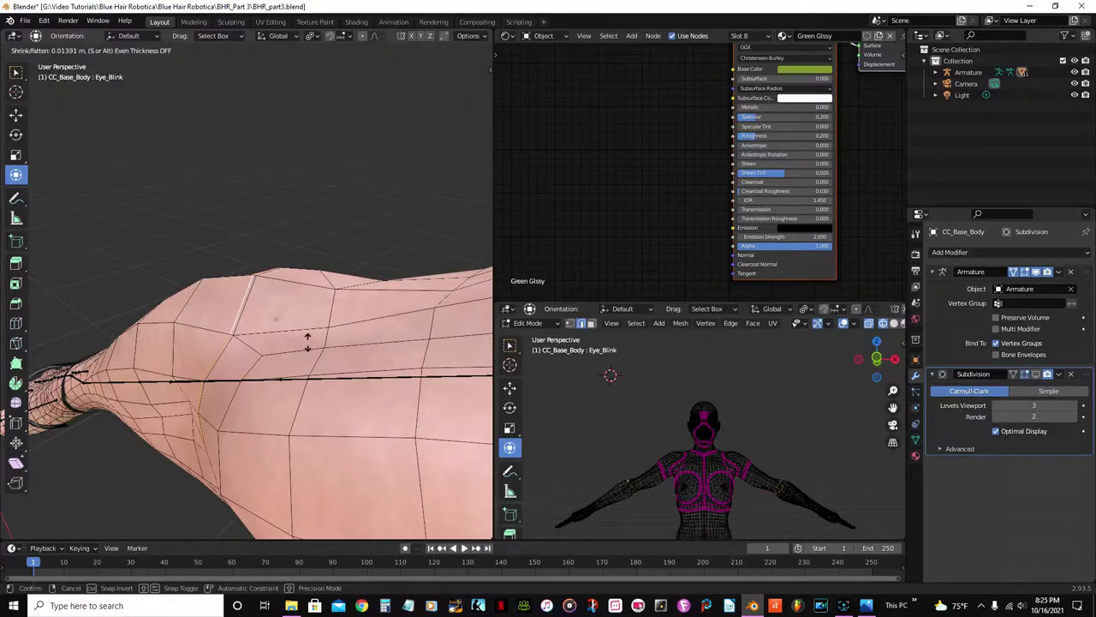
pyautogui.click(334, 151)
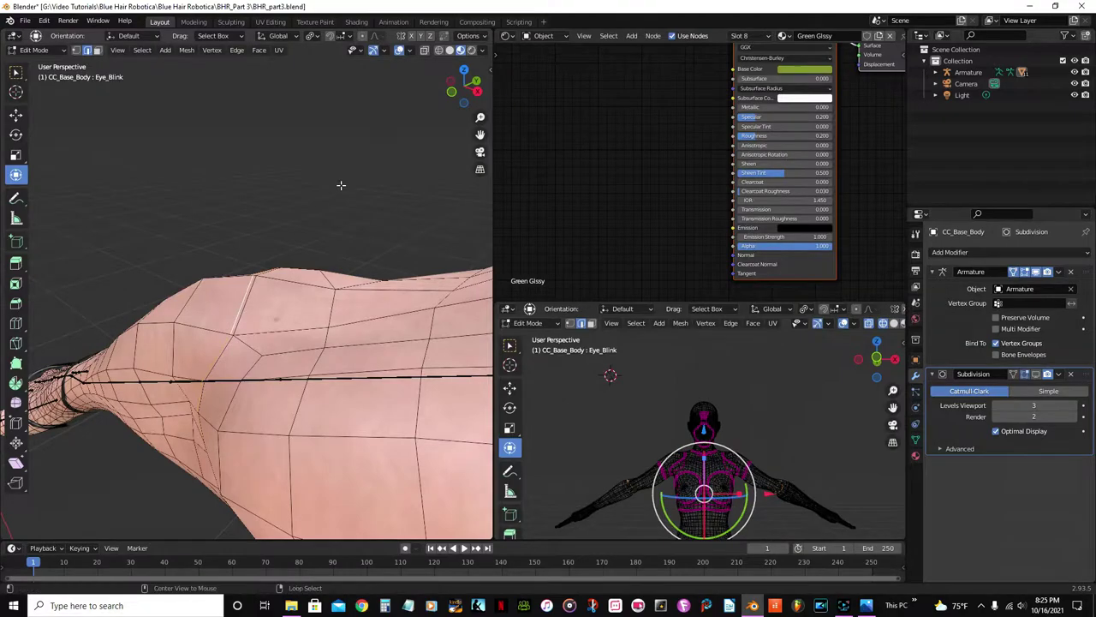
pyautogui.write('s.1')
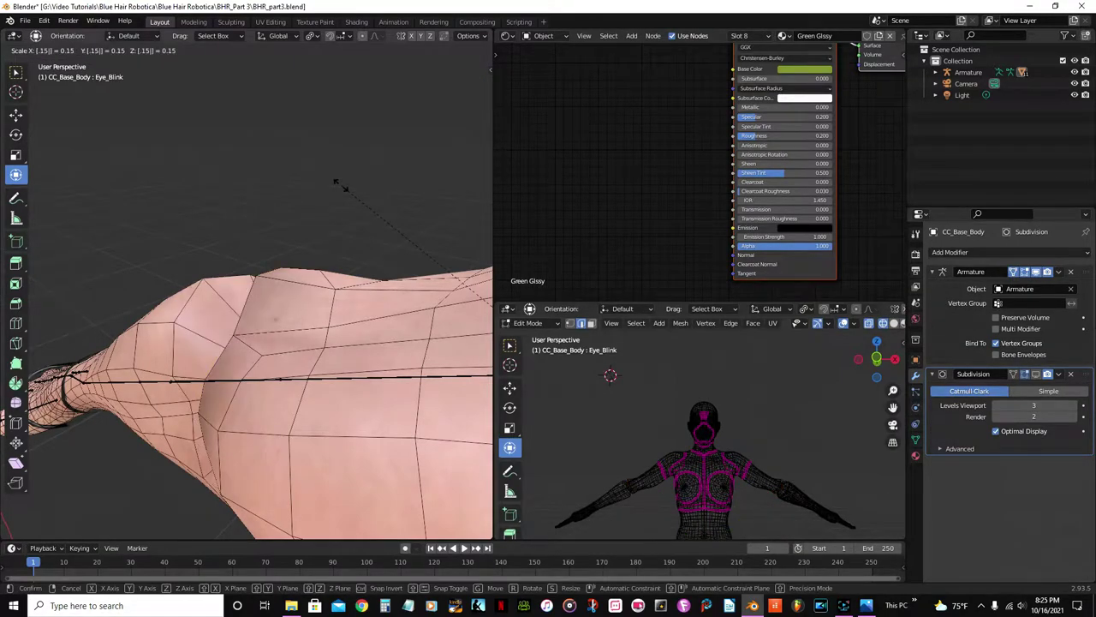
pyautogui.click(389, 385)
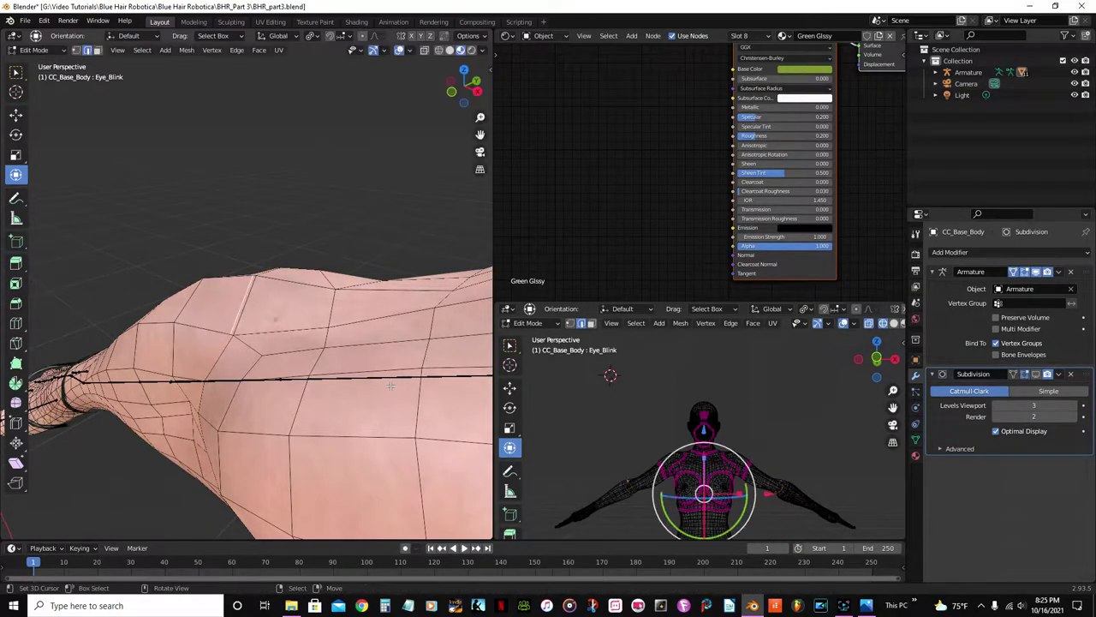
# Push the selected elbow loops outward with Shrink/Fatten by 0.15 m and check the raised edge.
pyautogui.hotkey('alt', 's')
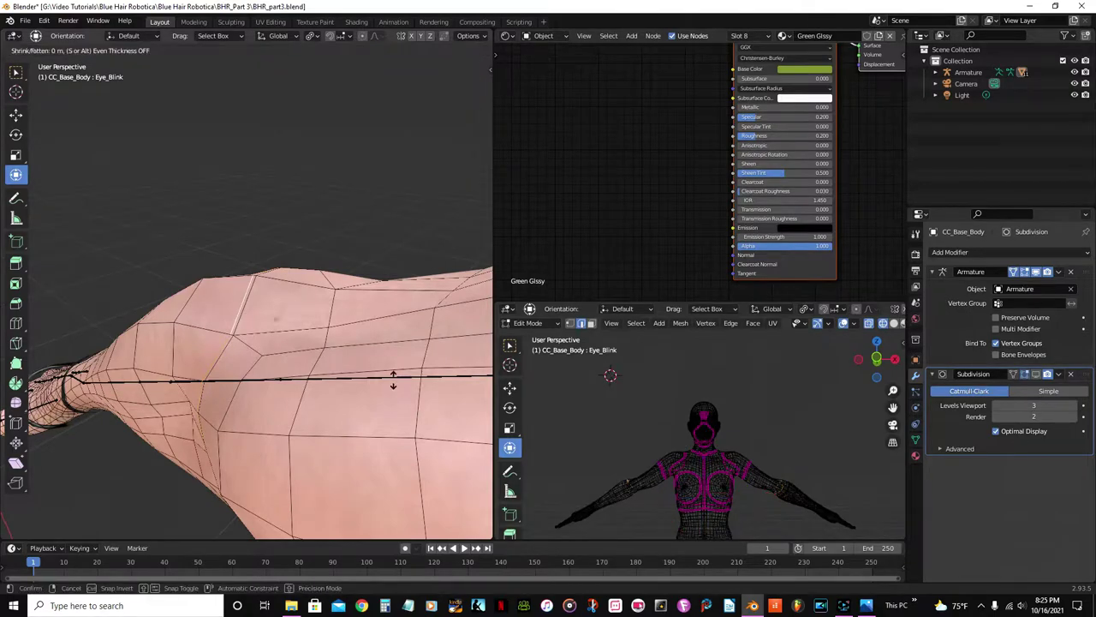
pyautogui.write('.15')
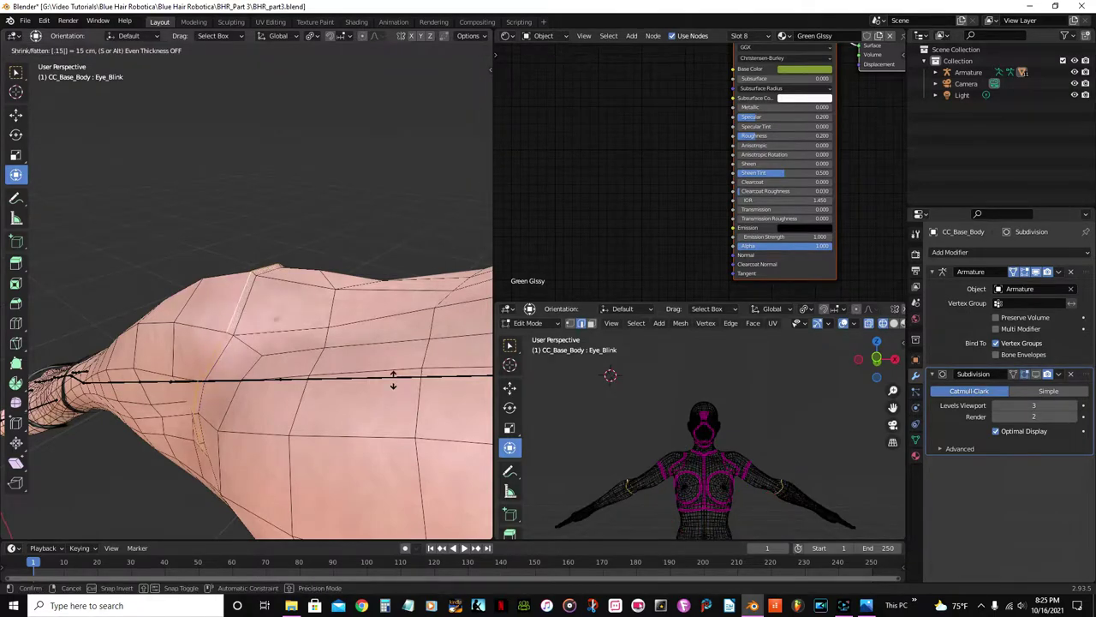
pyautogui.click(393, 379)
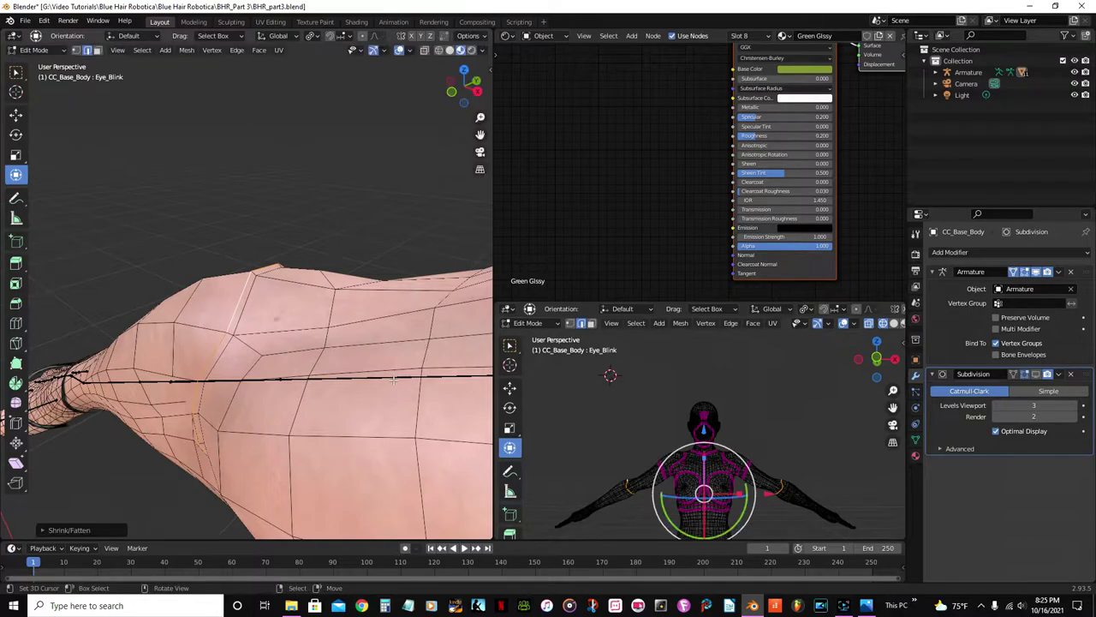
pyautogui.scroll(-6, 265, 248)
pyautogui.moveTo(262, 259); pyautogui.dragTo(169, 293, button='middle')
pyautogui.scroll(6, 192, 269)
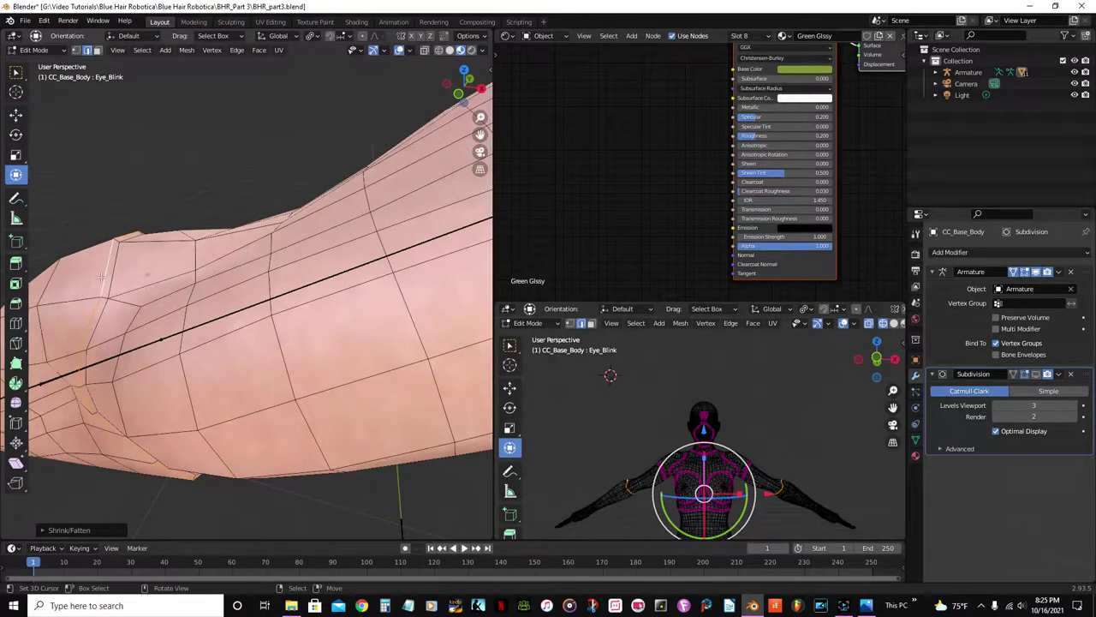
# Add the edge loop next to the raised elbow edge on the first arm to the selection.
pyautogui.moveTo(113, 273); pyautogui.dragTo(115, 247, button='middle')
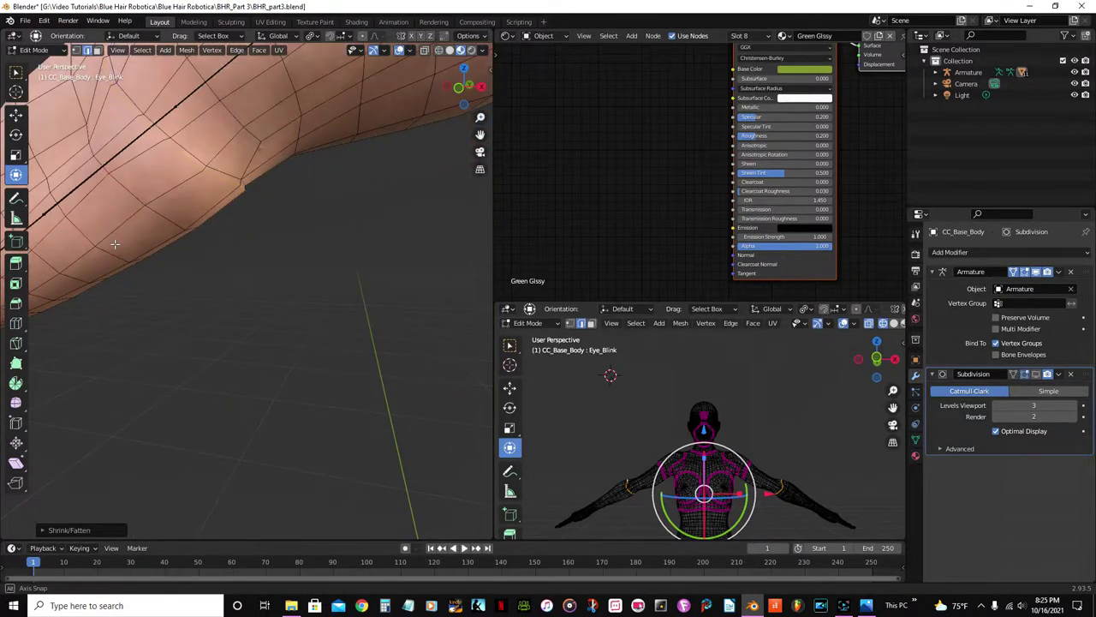
pyautogui.moveTo(115, 244); pyautogui.dragTo(148, 225, button='middle')
pyautogui.keyDown('shift'); pyautogui.moveTo(111, 162); pyautogui.dragTo(129, 267, button='middle'); pyautogui.keyUp('shift')
pyautogui.scroll(4, 129, 267)
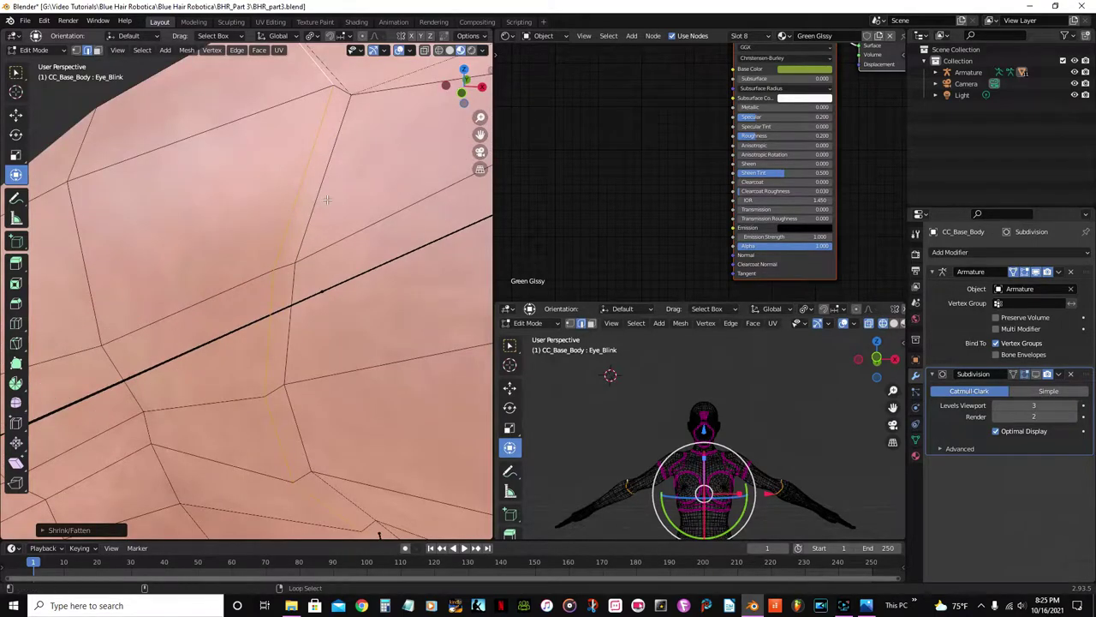
pyautogui.scroll(-7, 290, 204)
pyautogui.scroll(3, 294, 209)
pyautogui.moveTo(295, 211); pyautogui.dragTo(185, 272, button='middle')
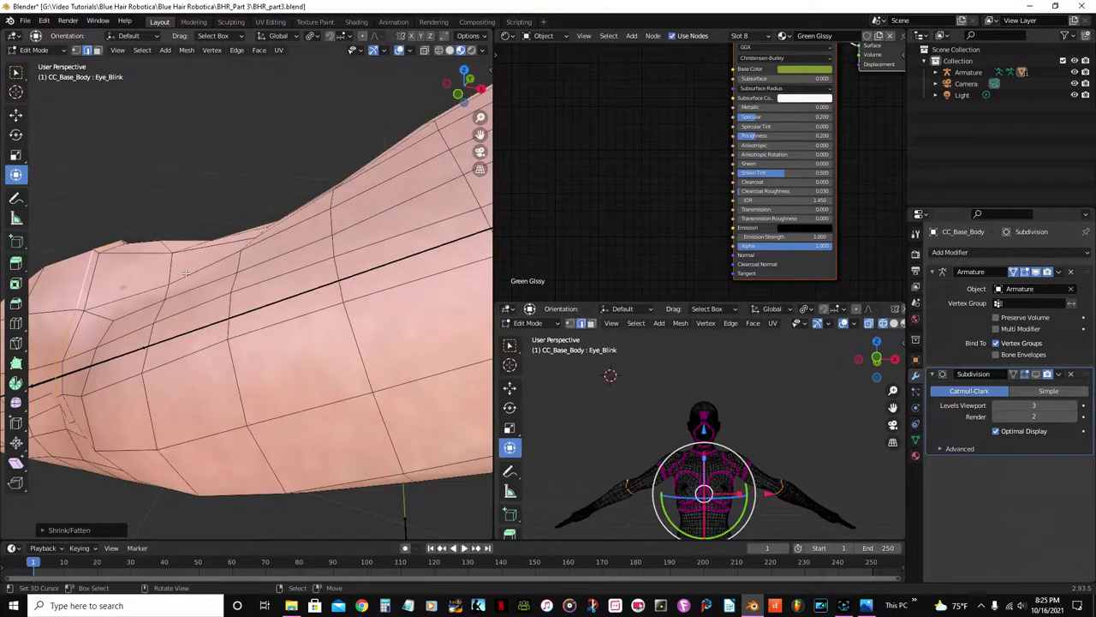
pyautogui.keyDown('alt'); pyautogui.click(91, 285); pyautogui.keyUp('alt')
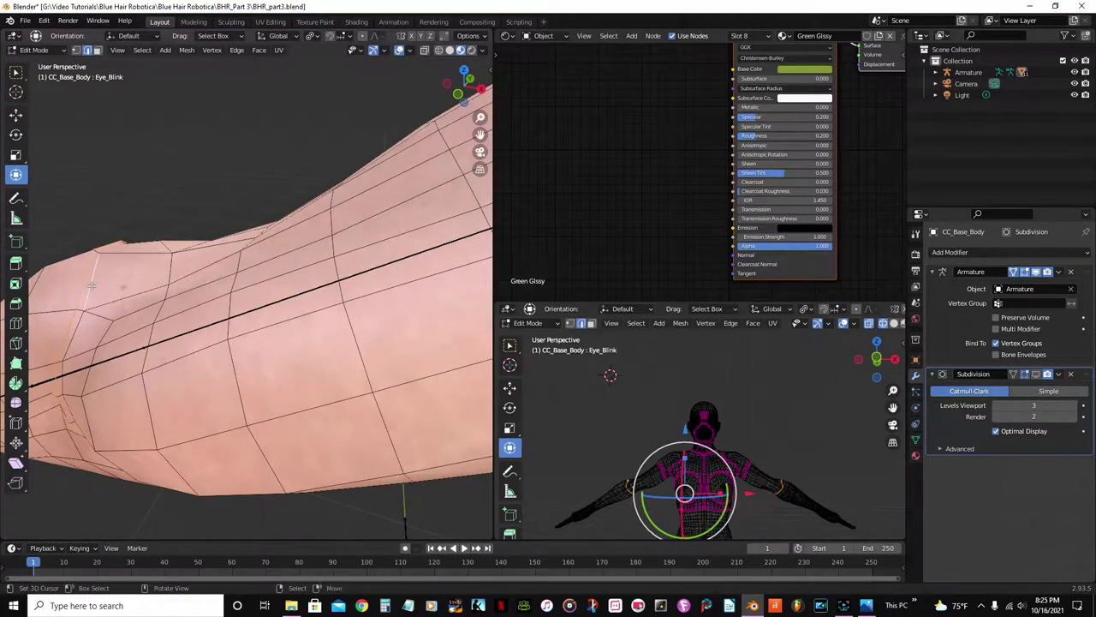
# Extend the selection with the matching edge loop around the raised elbow edge on the opposite arm.
pyautogui.moveTo(78, 332); pyautogui.dragTo(323, 321, button='middle')
pyautogui.scroll(-5, 411, 335)
pyautogui.scroll(2, 380, 336)
pyautogui.scroll(3, 323, 320)
pyautogui.keyDown('shift'); pyautogui.moveTo(295, 240); pyautogui.dragTo(335, 310, button='middle'); pyautogui.keyUp('shift')
pyautogui.scroll(4, 344, 317)
pyautogui.keyDown('shift'); pyautogui.moveTo(441, 363); pyautogui.dragTo(320, 264, button='middle'); pyautogui.keyUp('shift')
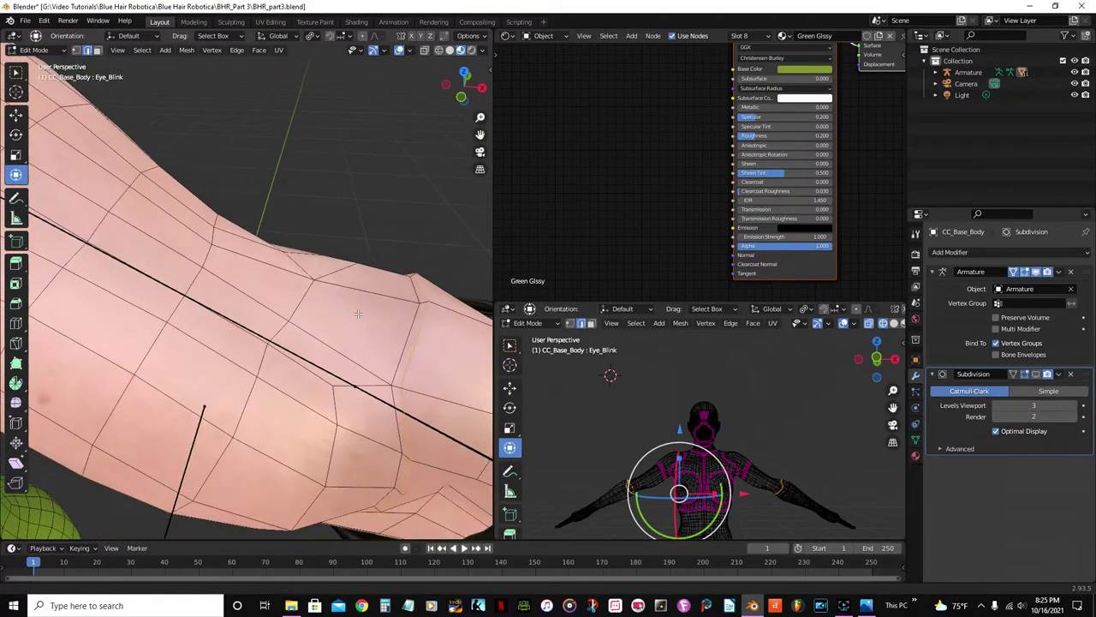
pyautogui.keyDown('alt'); pyautogui.click(414, 334); pyautogui.keyUp('alt')
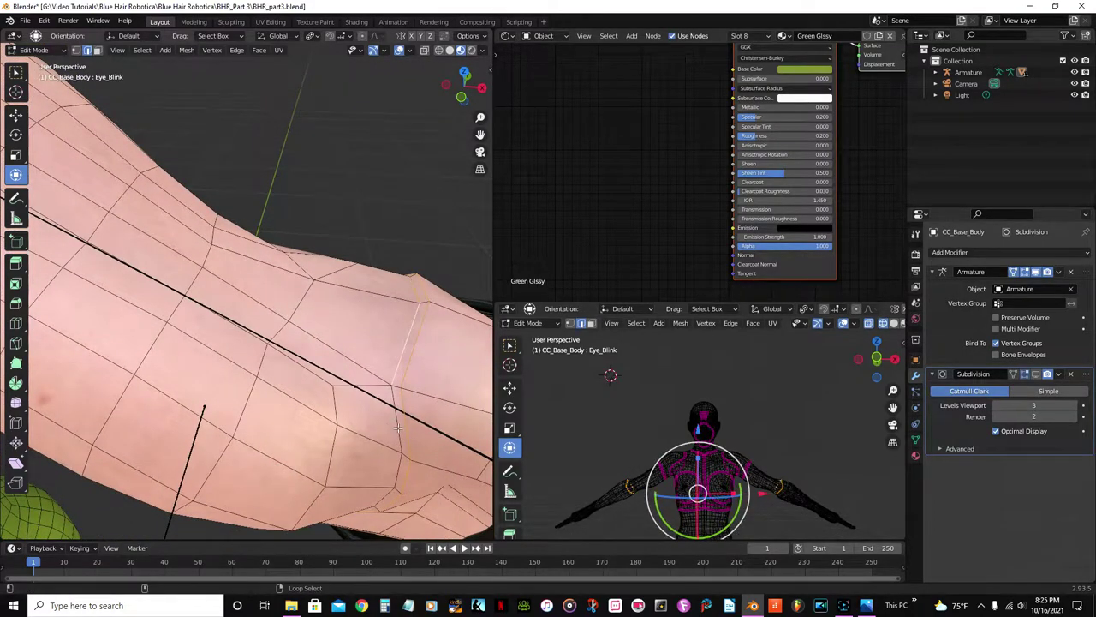
pyautogui.keyDown('alt'); pyautogui.click(399, 427); pyautogui.keyUp('alt')
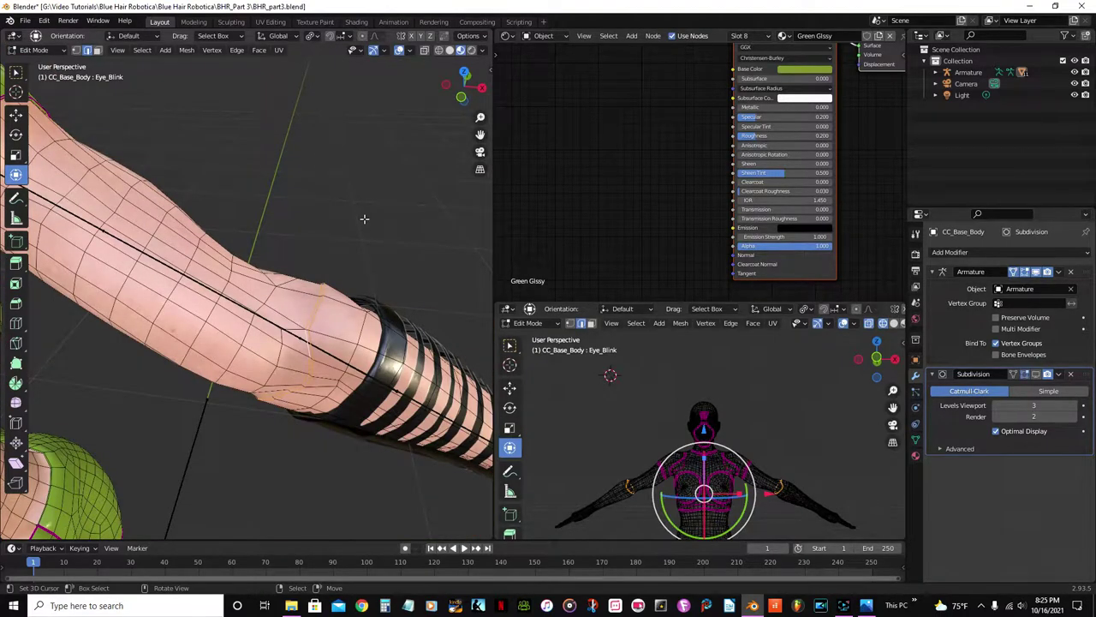
# Set the mean crease of the selected elbow edge loops on both arms to 1.00.
pyautogui.press('n')
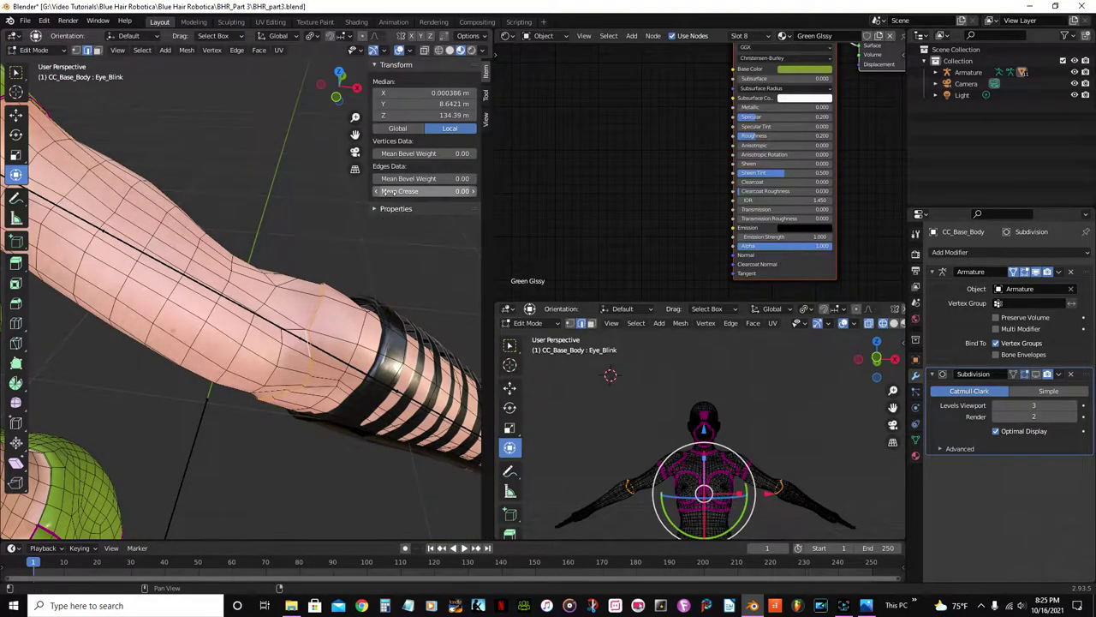
pyautogui.moveTo(400, 191); pyautogui.dragTo(479, 191)
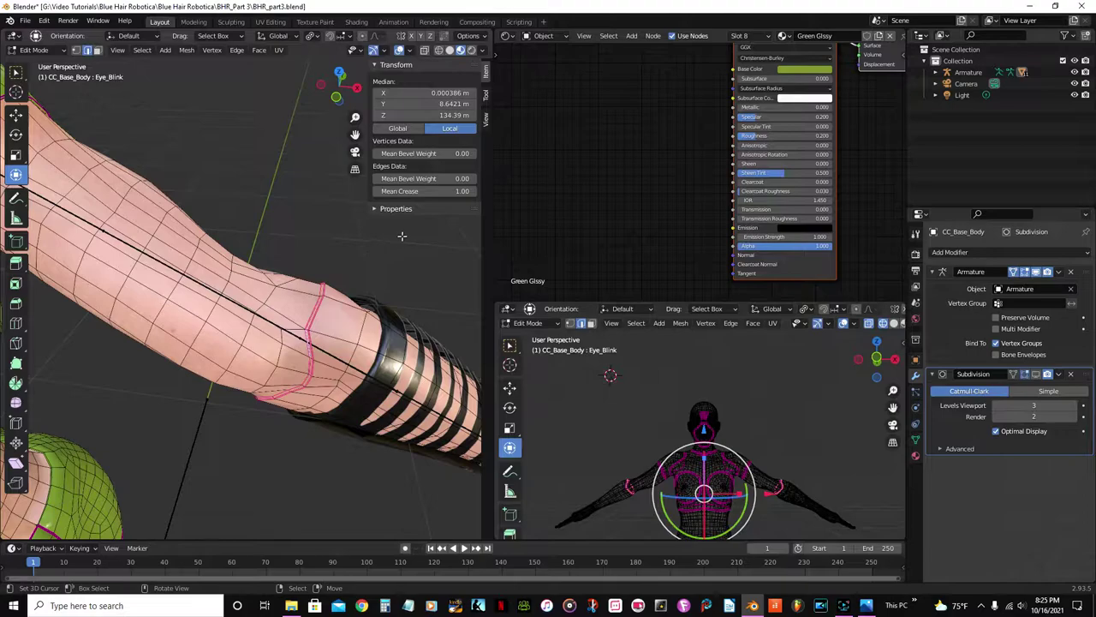
pyautogui.press('n')
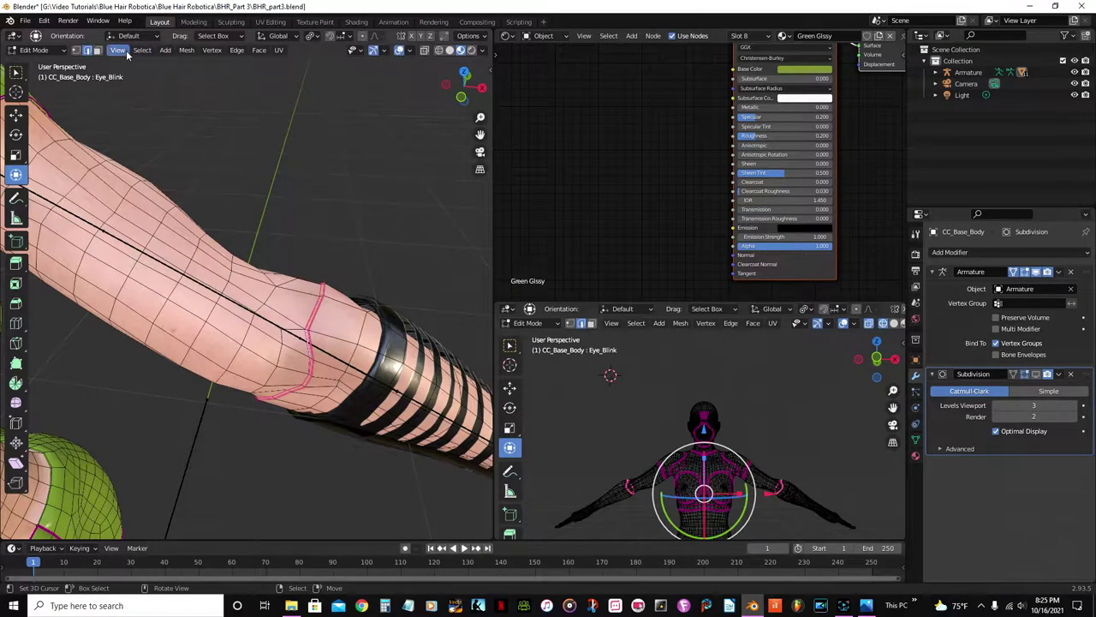
# In face selection mode, select the narrow face loops between the seams just below both elbows.
pyautogui.click(97, 51)
pyautogui.moveTo(273, 234); pyautogui.dragTo(299, 250, button='middle')
pyautogui.scroll(4, 259, 228)
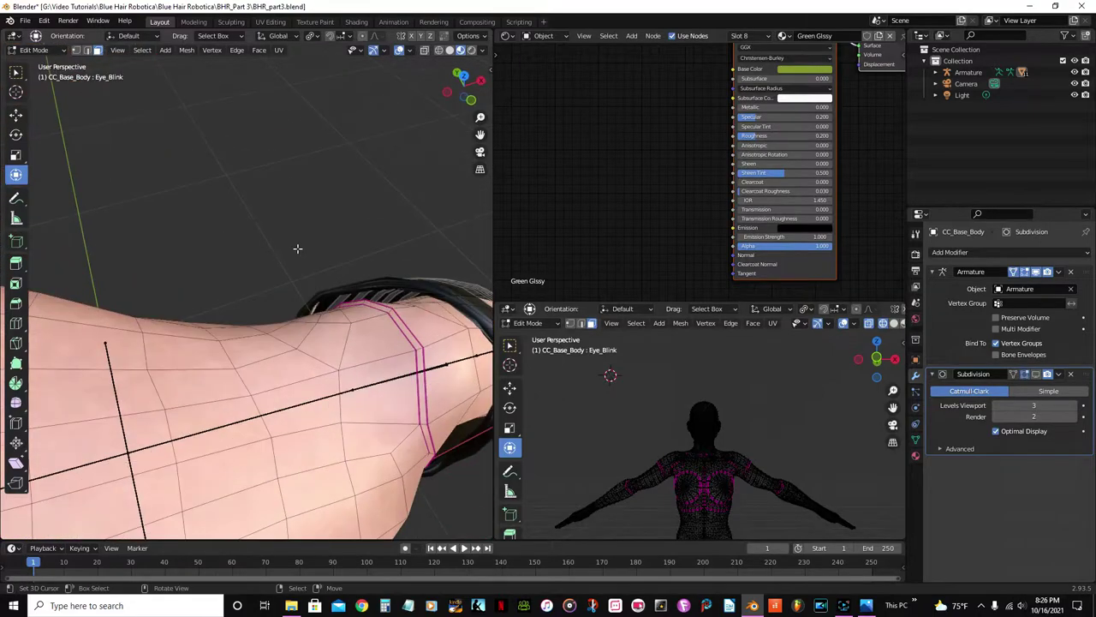
pyautogui.keyDown('alt'); pyautogui.click(389, 313); pyautogui.keyUp('alt')
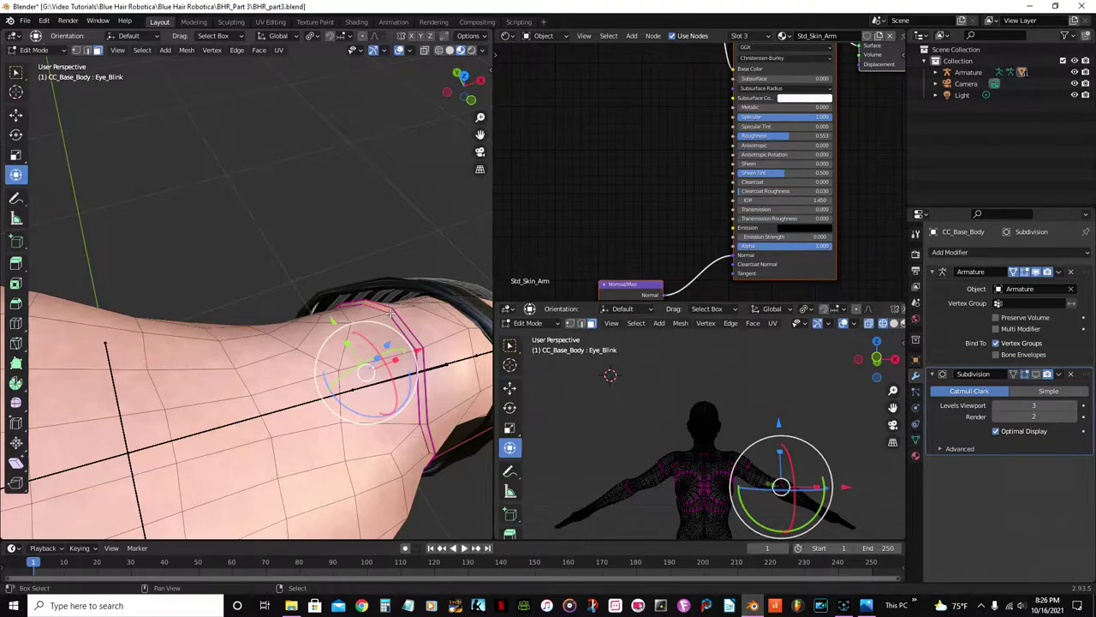
pyautogui.keyDown('alt'); pyautogui.rightClick(392, 314); pyautogui.keyUp('alt')
pyautogui.scroll(-11, 158, 353)
pyautogui.moveTo(157, 356); pyautogui.dragTo(128, 329, button='middle')
pyautogui.scroll(10, 107, 337)
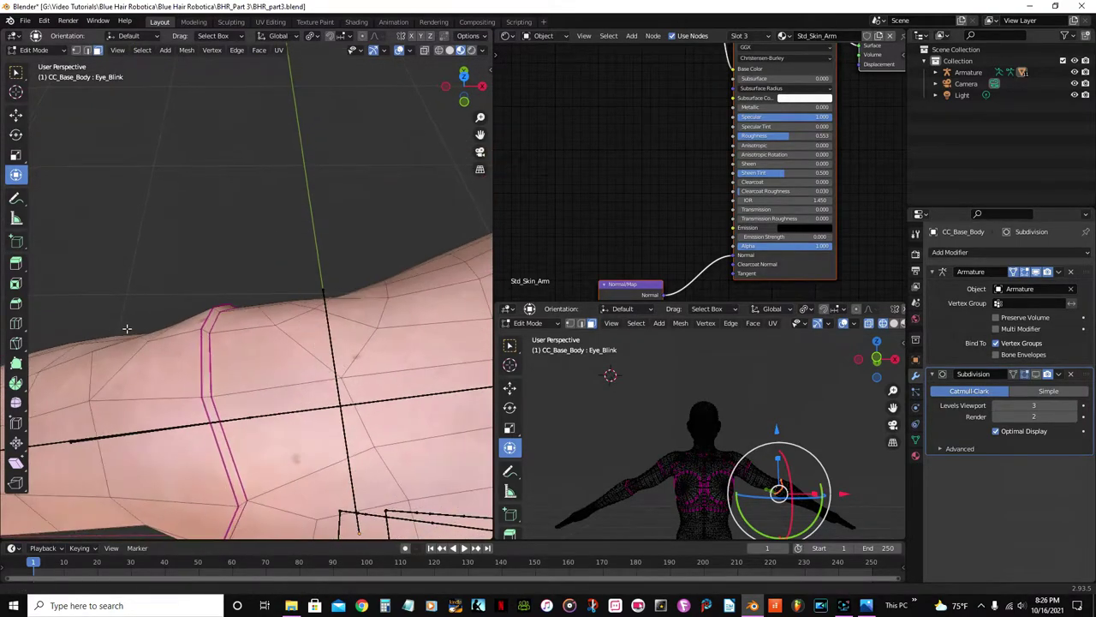
pyautogui.keyDown('alt'); pyautogui.keyDown('shift'); pyautogui.click(209, 399); pyautogui.keyUp('shift'); pyautogui.keyUp('alt')
pyautogui.scroll(-10, 224, 399)
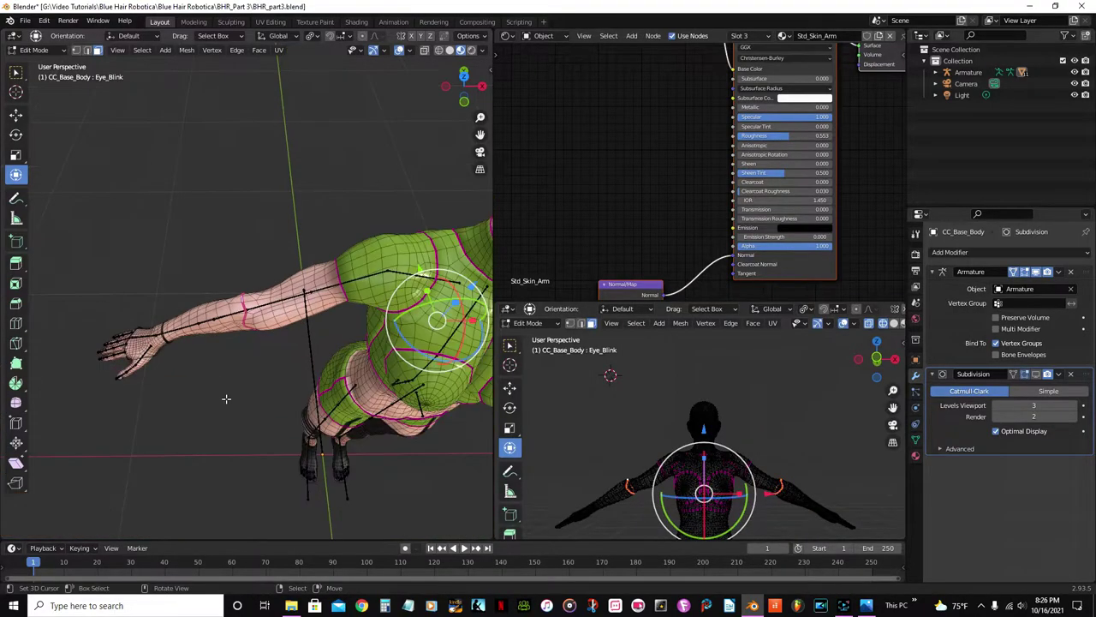
# Make Green Glossy the active material slot and hide the selected face loops below the elbows.
pyautogui.click(917, 457)
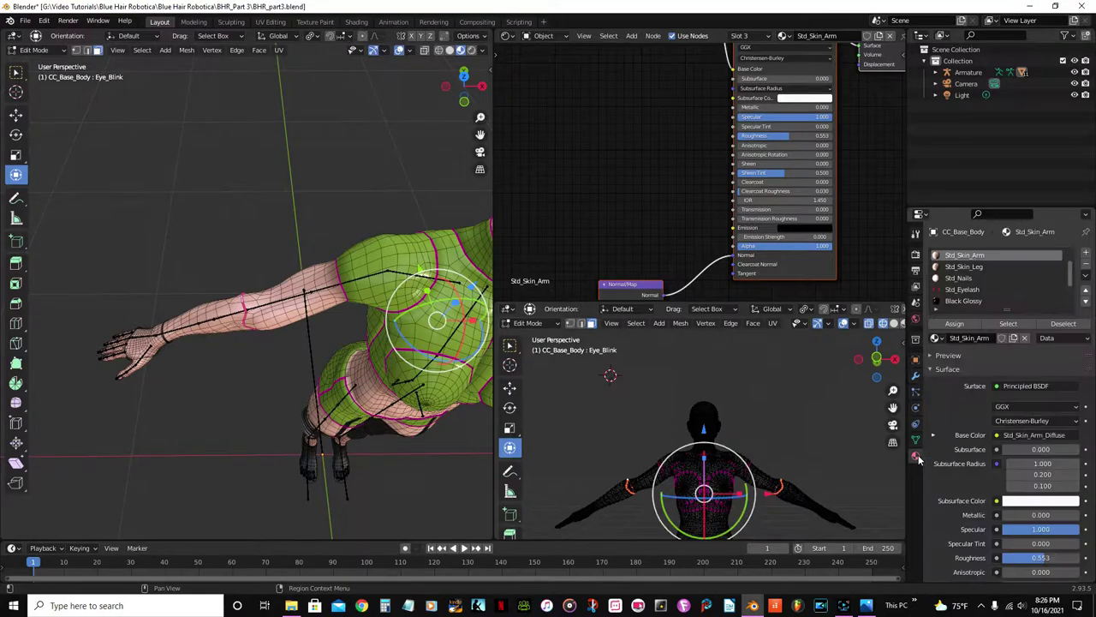
pyautogui.scroll(-4, 970, 268)
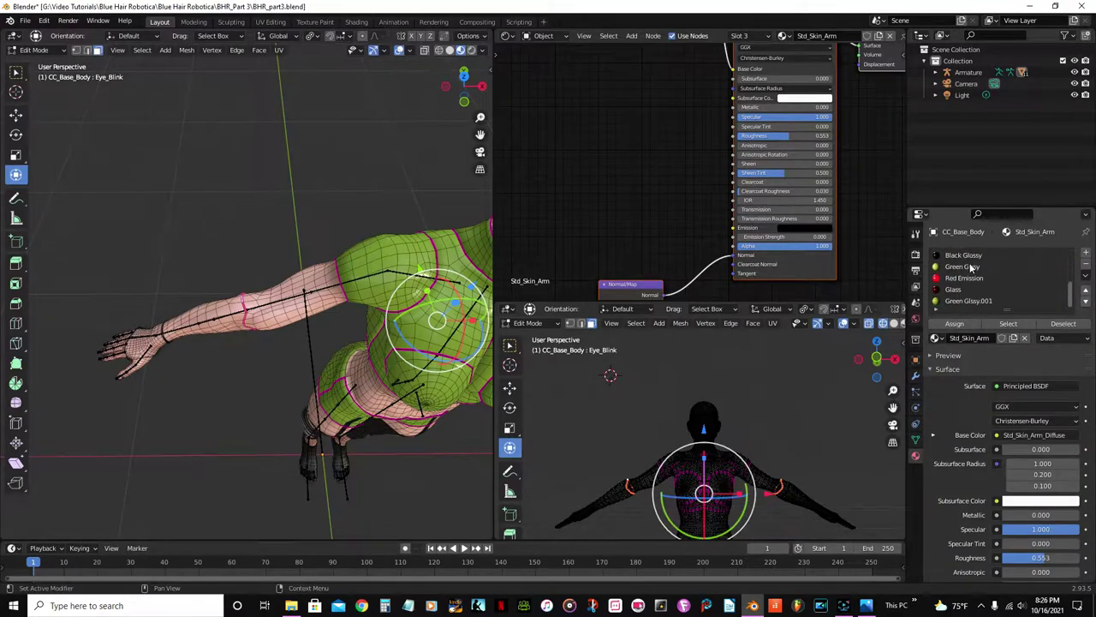
pyautogui.click(970, 268)
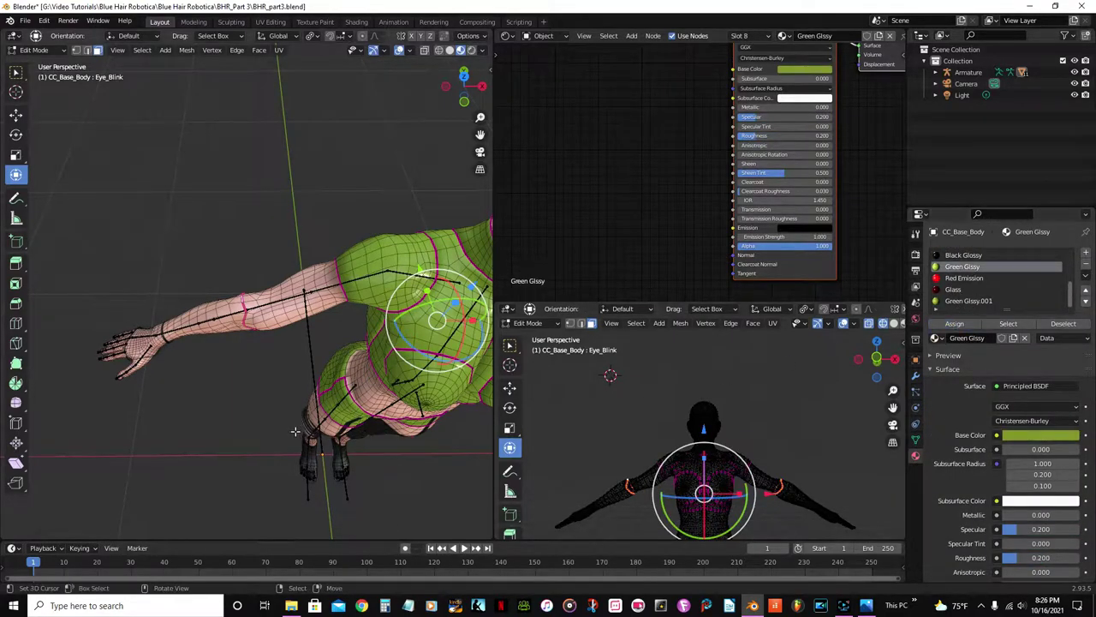
pyautogui.scroll(5, 256, 420)
pyautogui.scroll(-2, 259, 413)
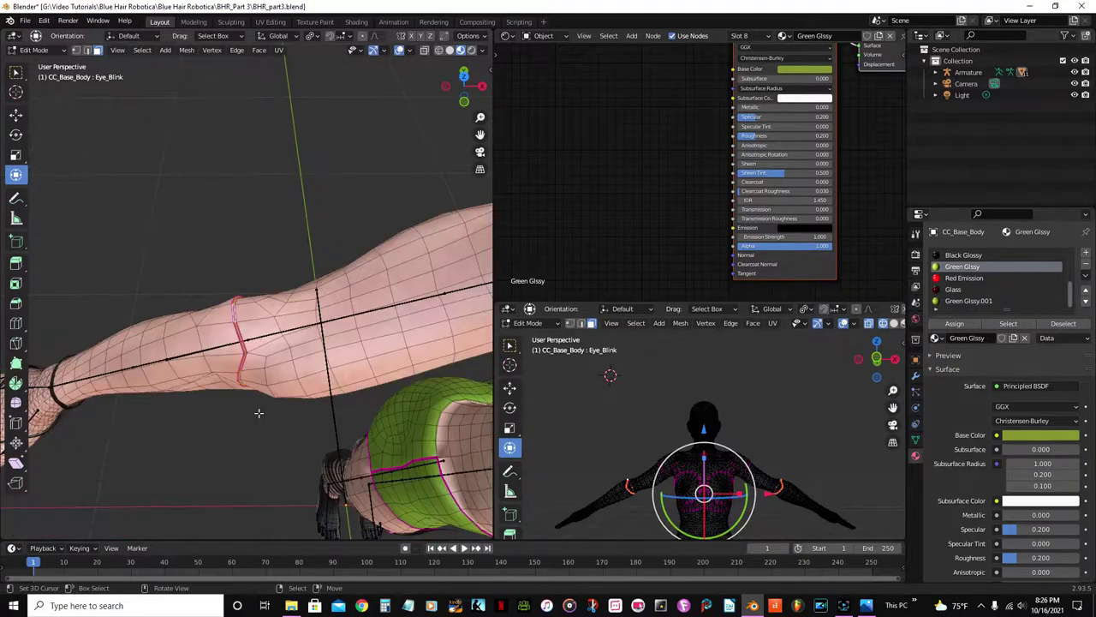
pyautogui.scroll(5, 259, 413)
pyautogui.moveTo(245, 403); pyautogui.dragTo(252, 402, button='middle')
pyautogui.scroll(-3, 252, 402)
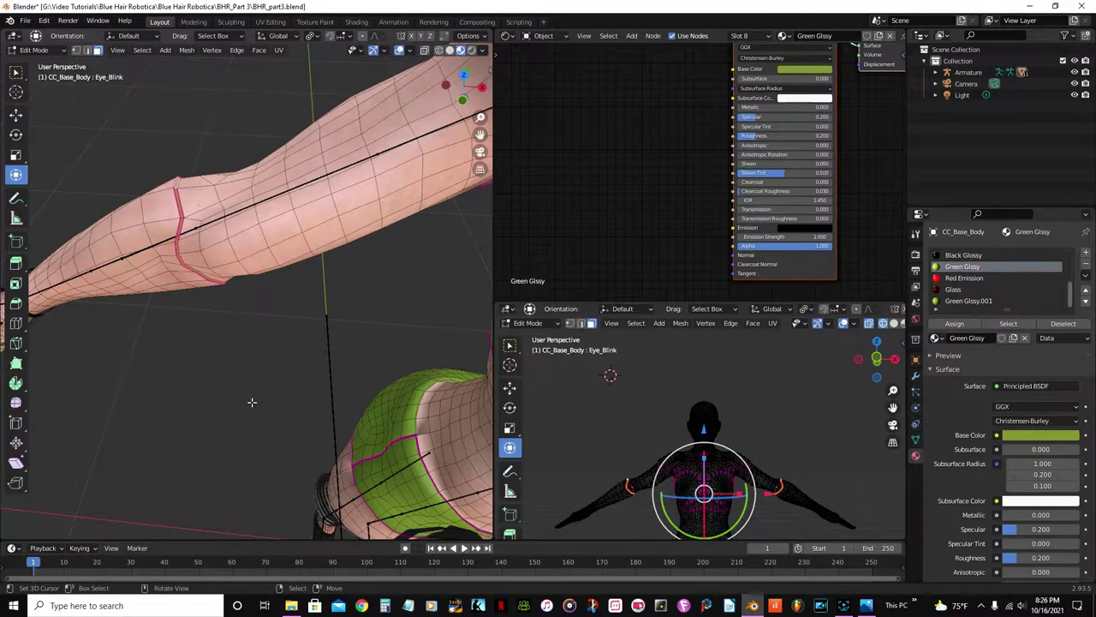
pyautogui.press('h')
# Select all linked faces of both forearms and hands below the hidden loops.
pyautogui.click(105, 286)
pyautogui.scroll(-8, 105, 286)
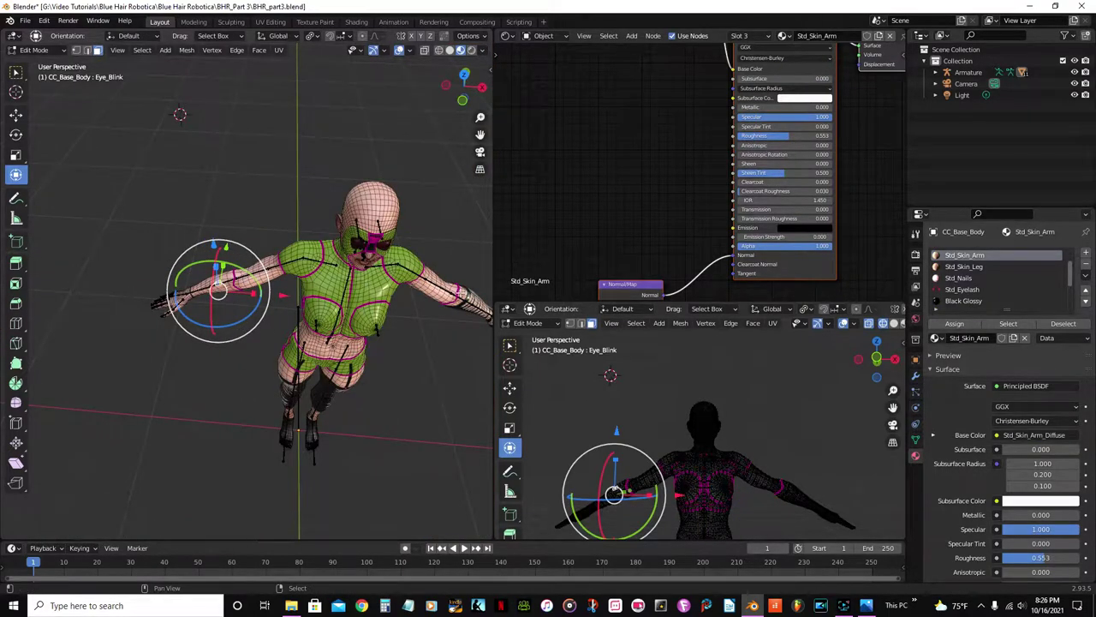
pyautogui.keyDown('shift'); pyautogui.click(462, 294); pyautogui.keyUp('shift')
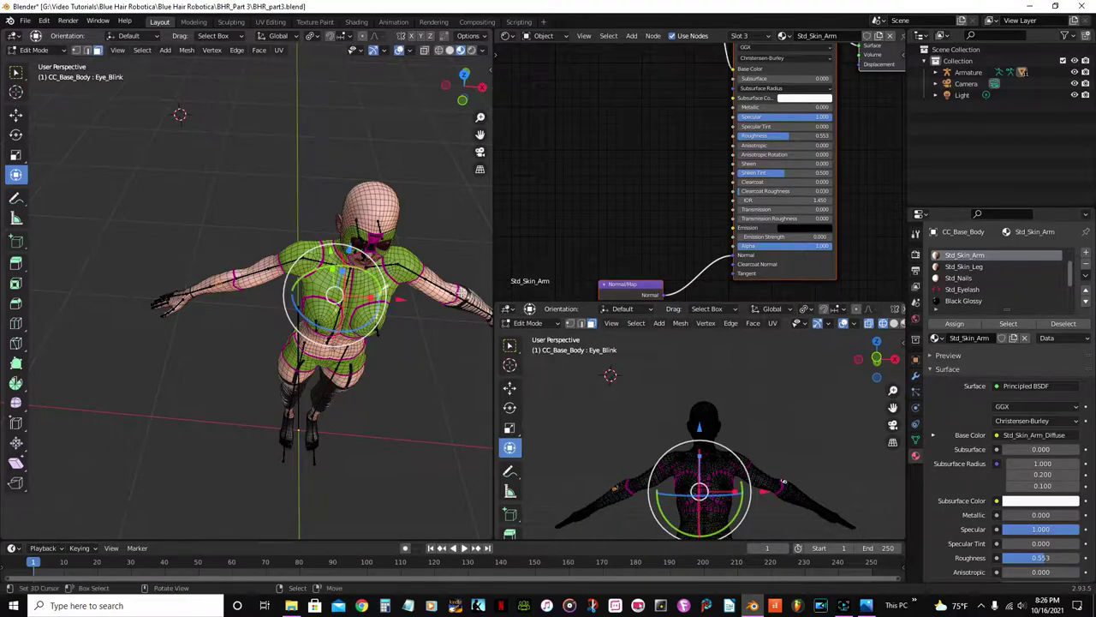
pyautogui.keyDown('shift'); pyautogui.moveTo(462, 294); pyautogui.dragTo(424, 286, button='middle'); pyautogui.keyUp('shift')
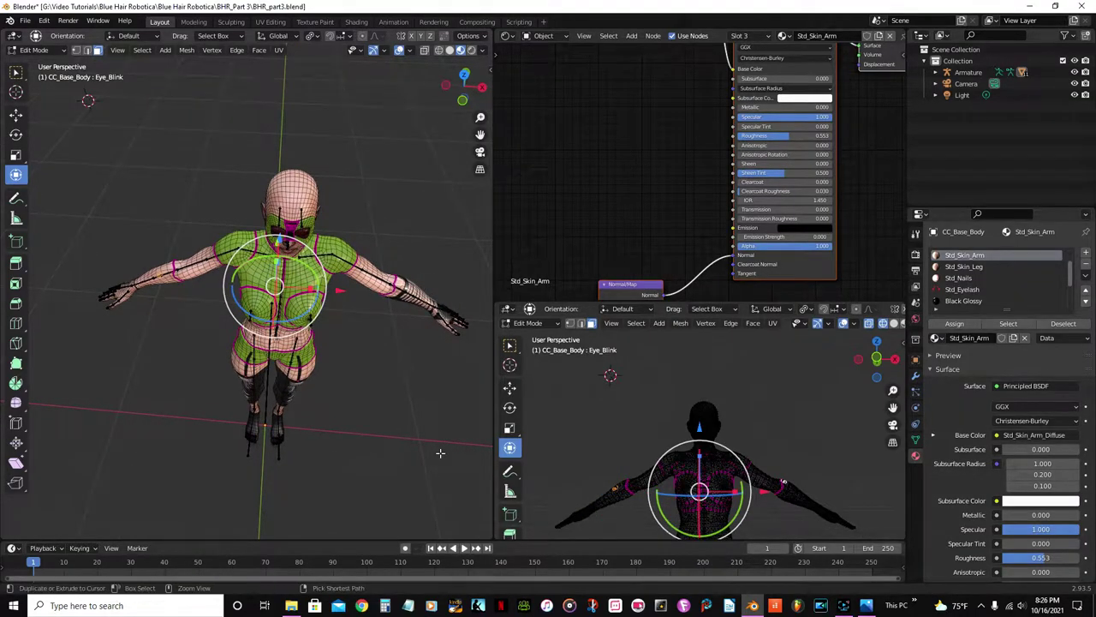
pyautogui.hotkey('ctrl', 'l')
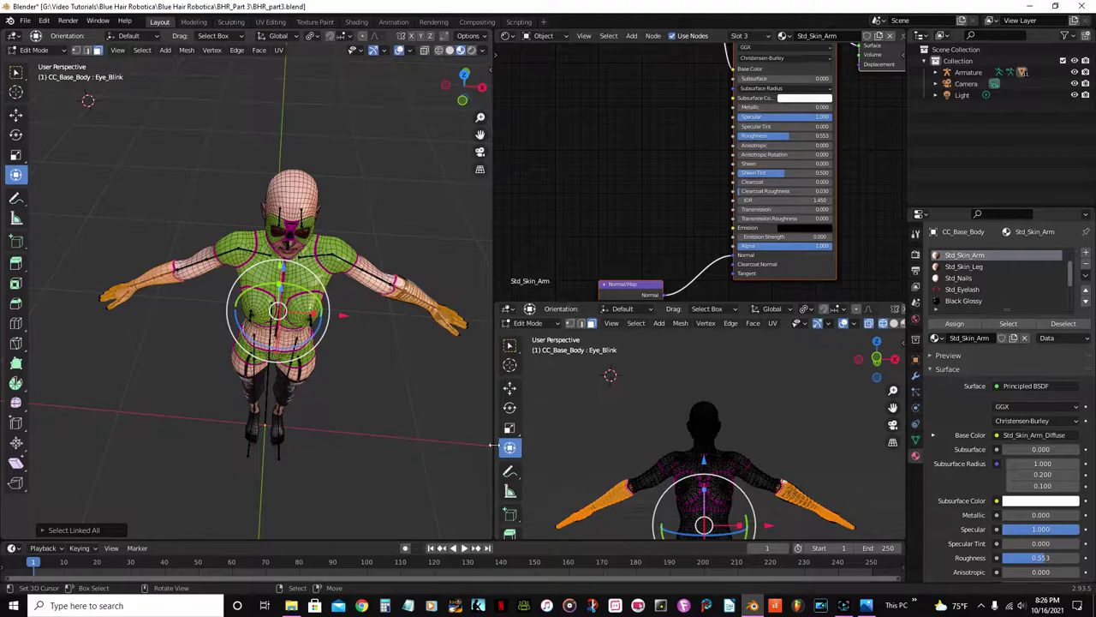
# Assign the Green Glossy material to the selected forearms and hands, and unhide the elbow loops with everything deselected.
pyautogui.scroll(-2, 965, 291)
pyautogui.click(966, 292)
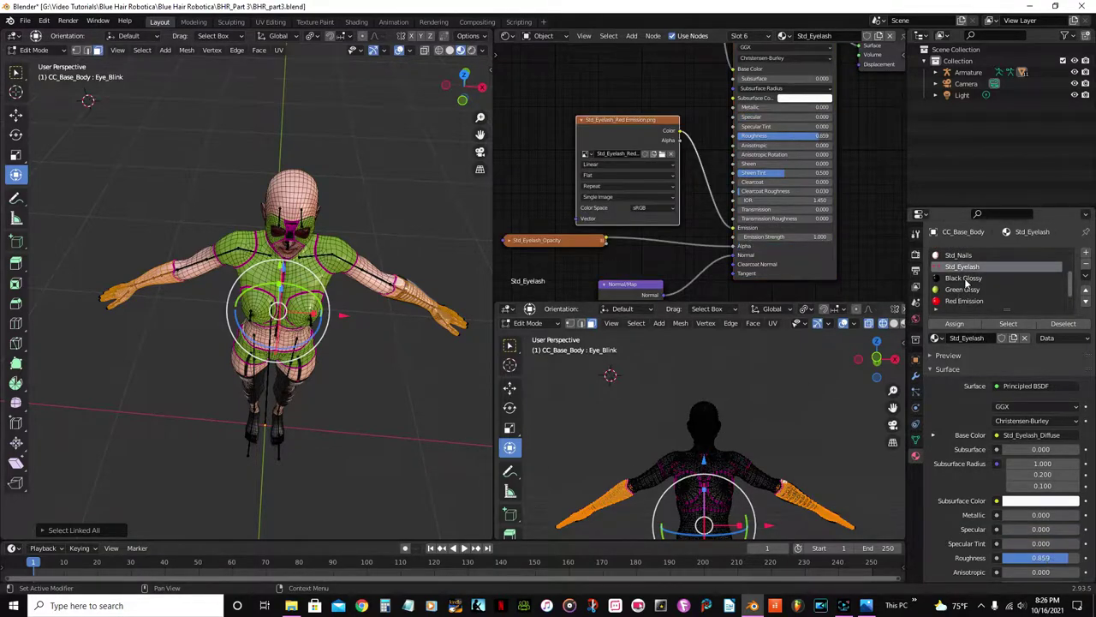
pyautogui.click(961, 291)
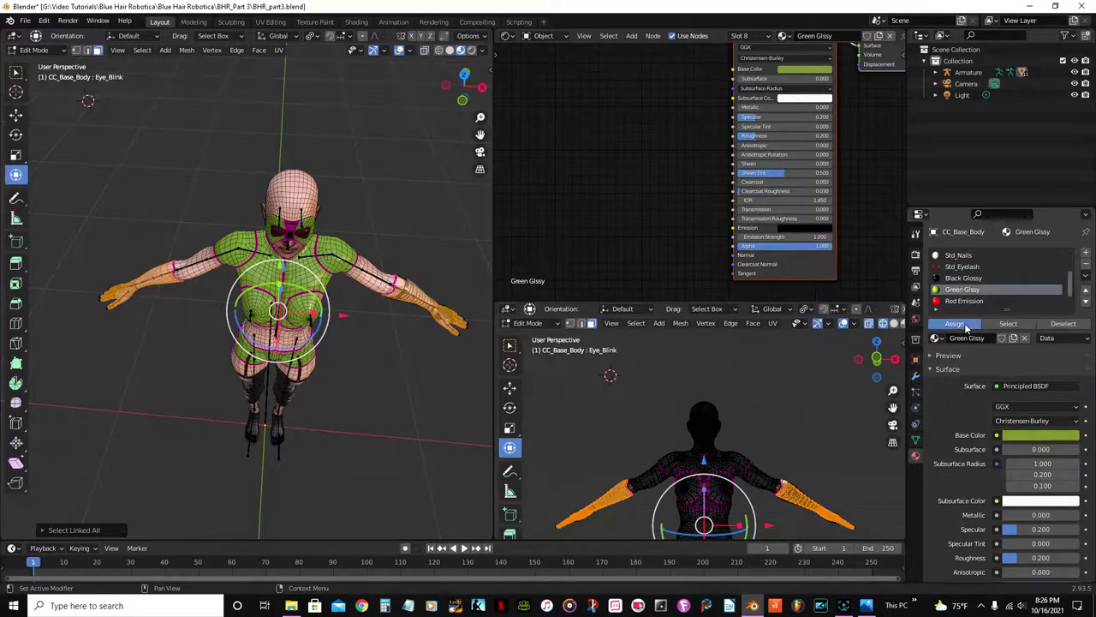
pyautogui.click(954, 323)
pyautogui.scroll(4, 249, 386)
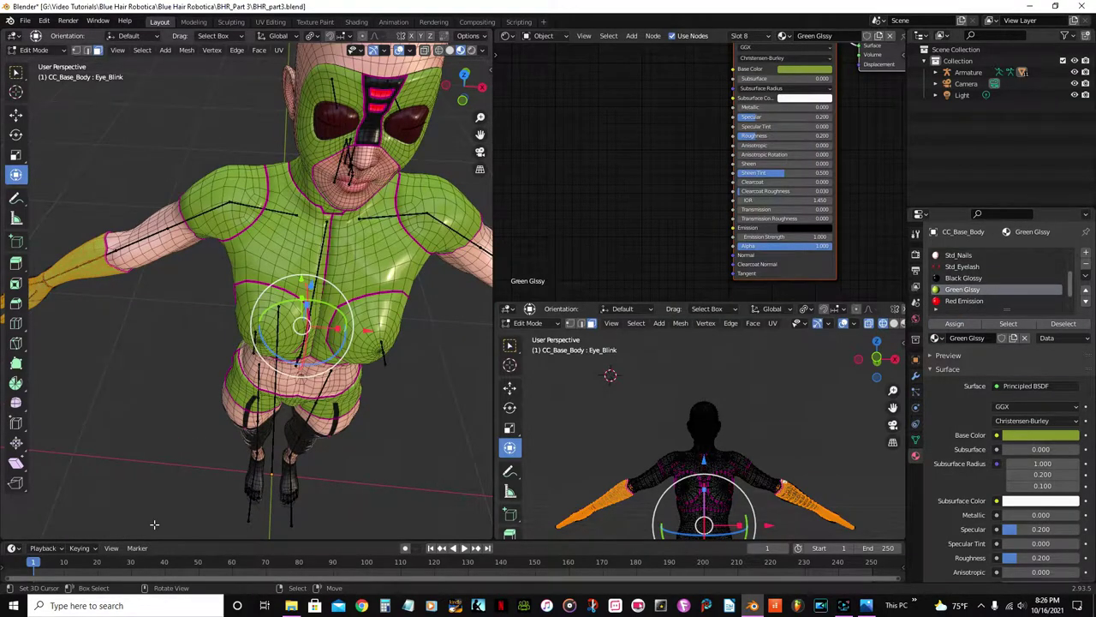
pyautogui.hotkey('alt', 'h')
pyautogui.hotkey('alt', 'a')
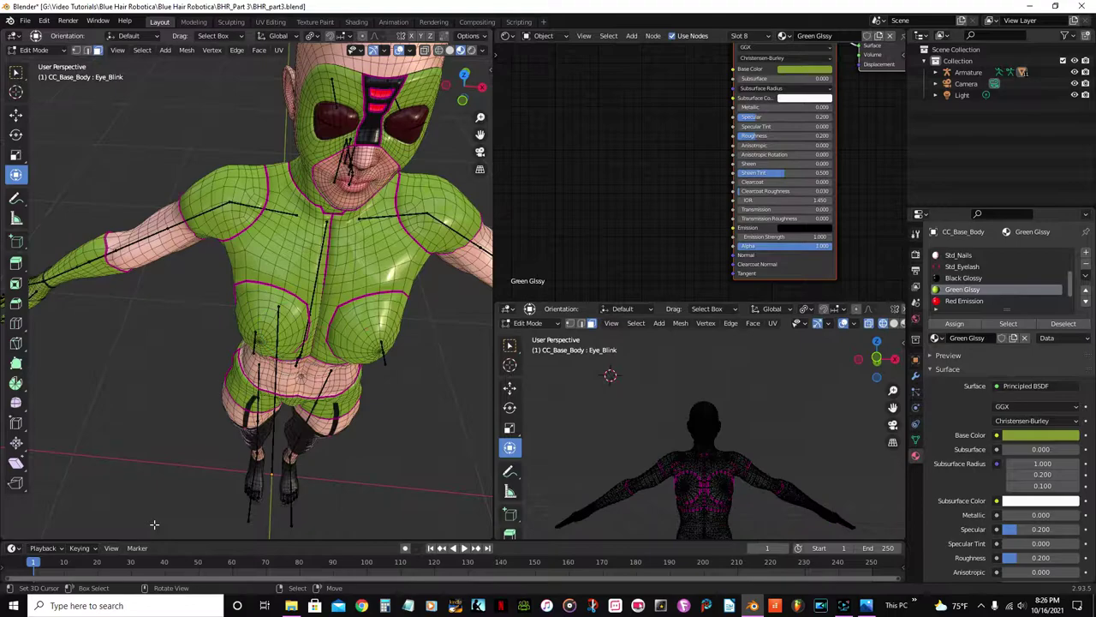
# Inspect the green glove's edge below the elbow in Object Mode and Edit Mode, and save the file.
pyautogui.scroll(-6, 98, 362)
pyautogui.press('Tab')
pyautogui.moveTo(126, 353); pyautogui.dragTo(228, 391, button='middle')
pyautogui.scroll(4, 161, 259)
pyautogui.scroll(4, 197, 335)
pyautogui.scroll(3, 226, 394)
pyautogui.keyDown('shift'); pyautogui.moveTo(127, 406); pyautogui.dragTo(202, 374, button='middle'); pyautogui.keyUp('shift')
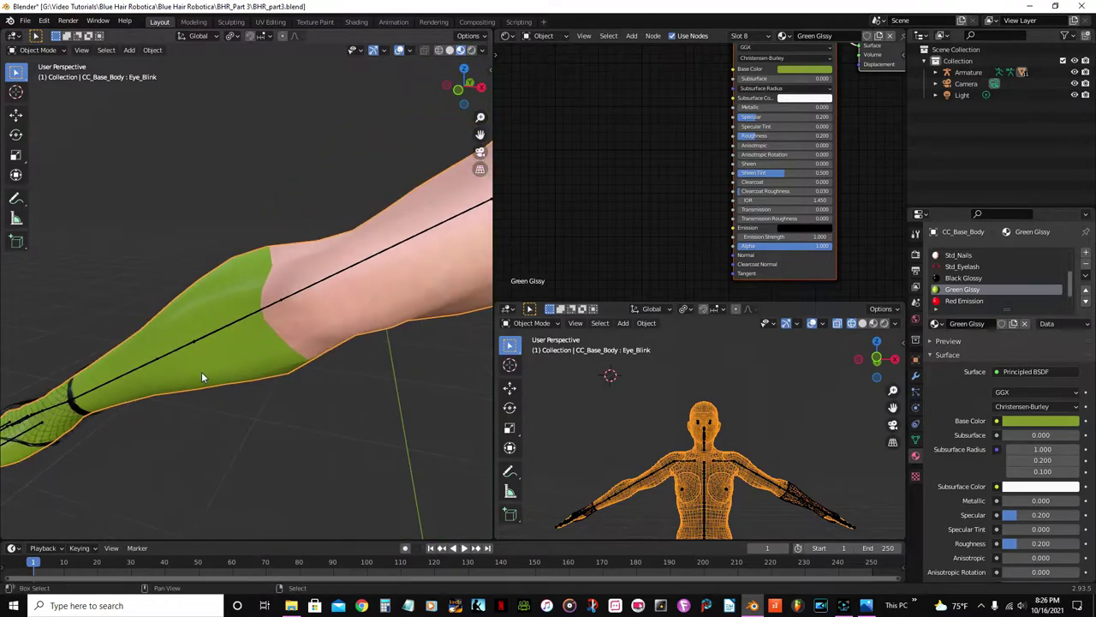
pyautogui.press('Tab')
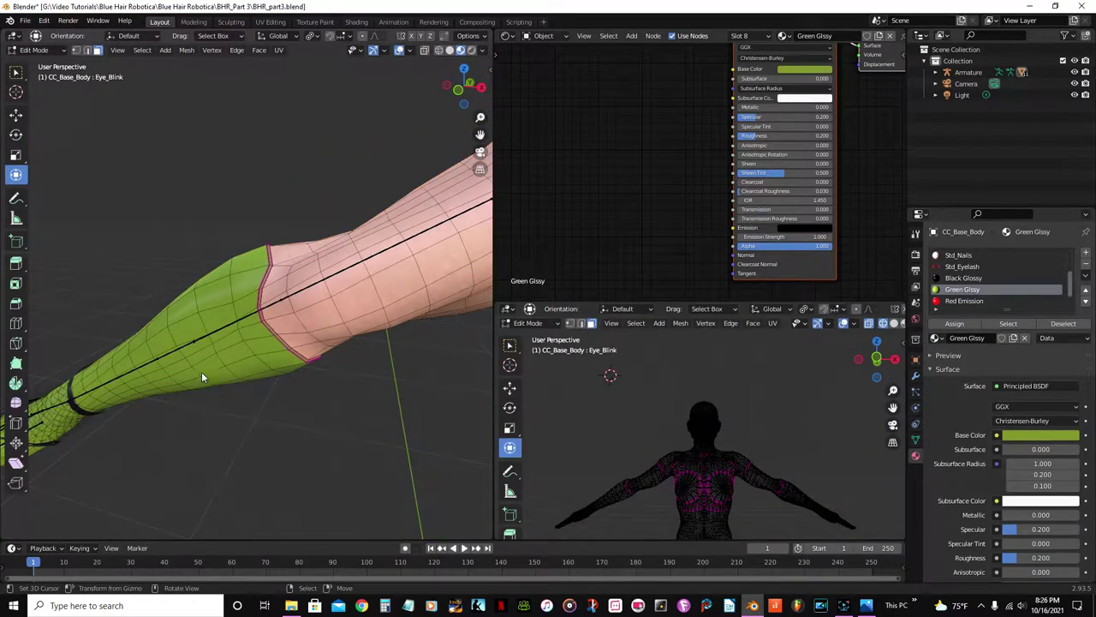
pyautogui.press('Tab')
pyautogui.scroll(-5, 201, 376)
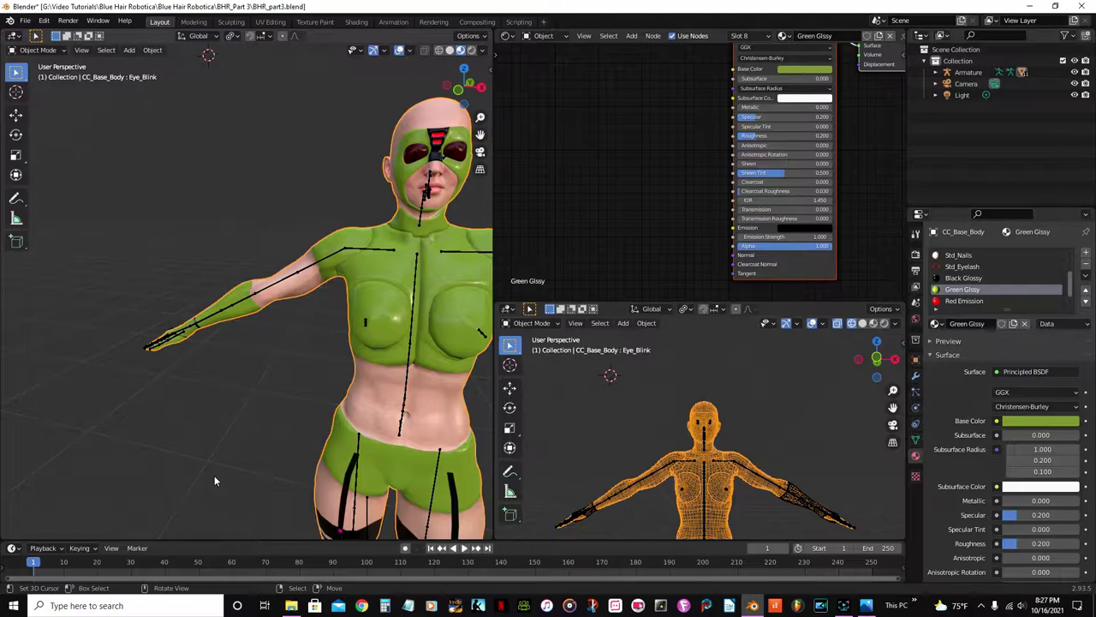
pyautogui.hotkey('ctrl', 's')
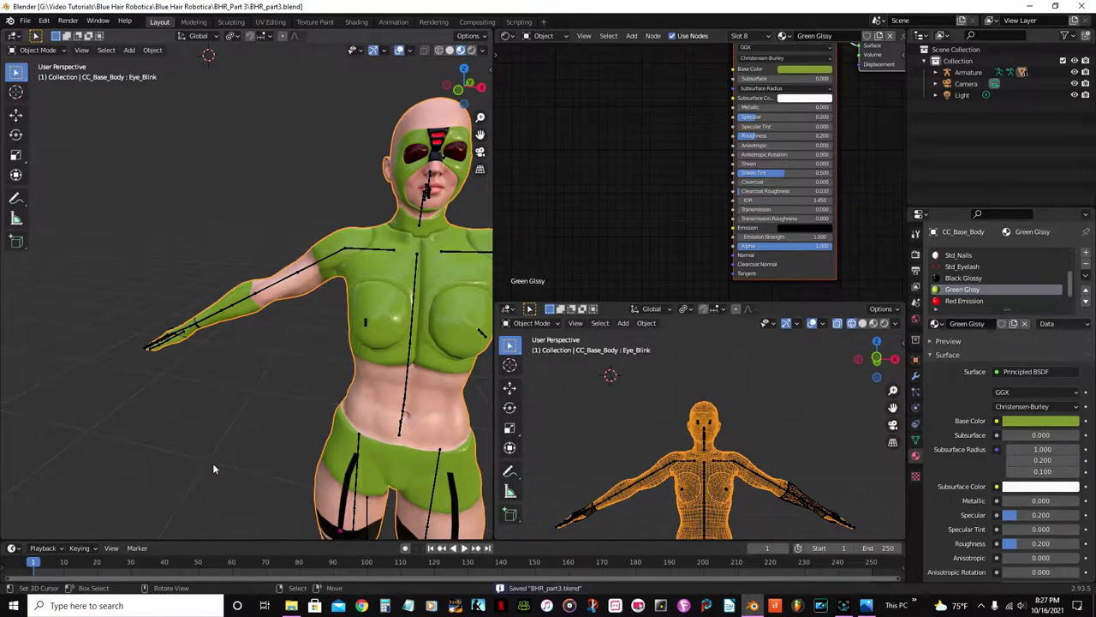
# Turn on the Subdivision modifier's viewport display to examine the smoothed glove edges, and turn it off again.
pyautogui.click(915, 375)
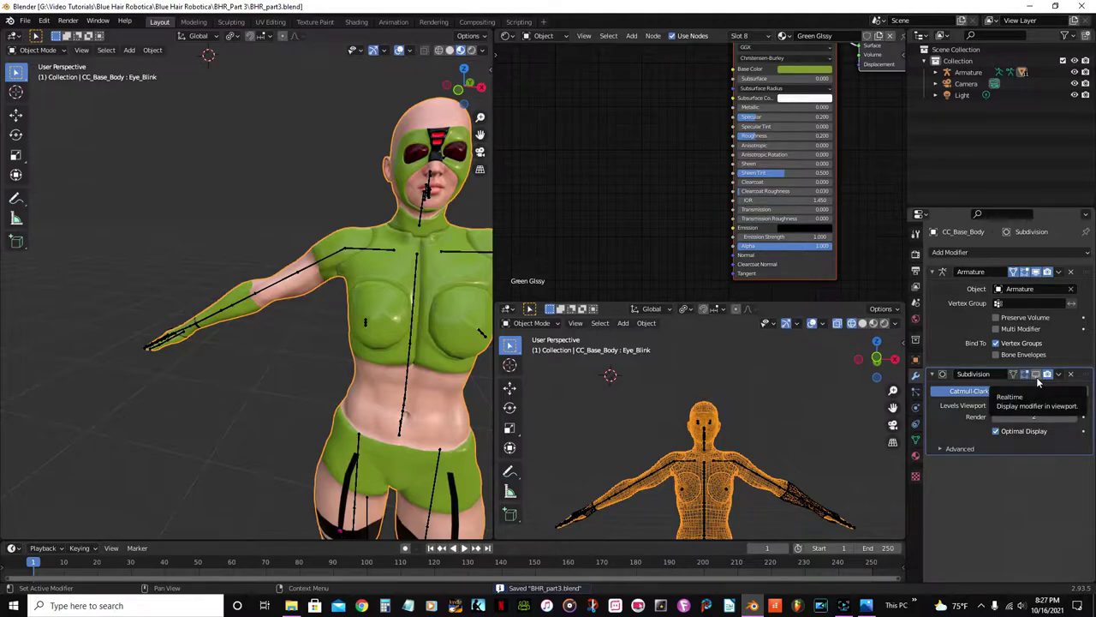
pyautogui.scroll(8, 283, 368)
pyautogui.moveTo(257, 343)
pyautogui.mouseDown(button='middle')
pyautogui.moveTo(219, 346)
pyautogui.moveTo(247, 345)
pyautogui.moveTo(237, 355)
pyautogui.moveTo(254, 333)
pyautogui.mouseUp(button='middle')
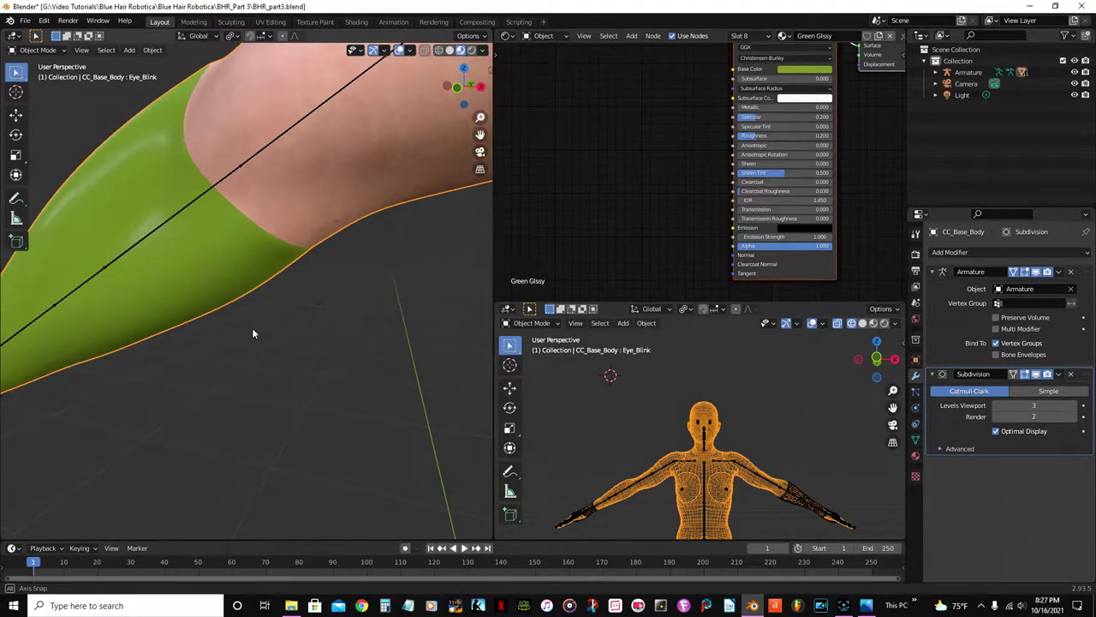
pyautogui.scroll(-10, 252, 331)
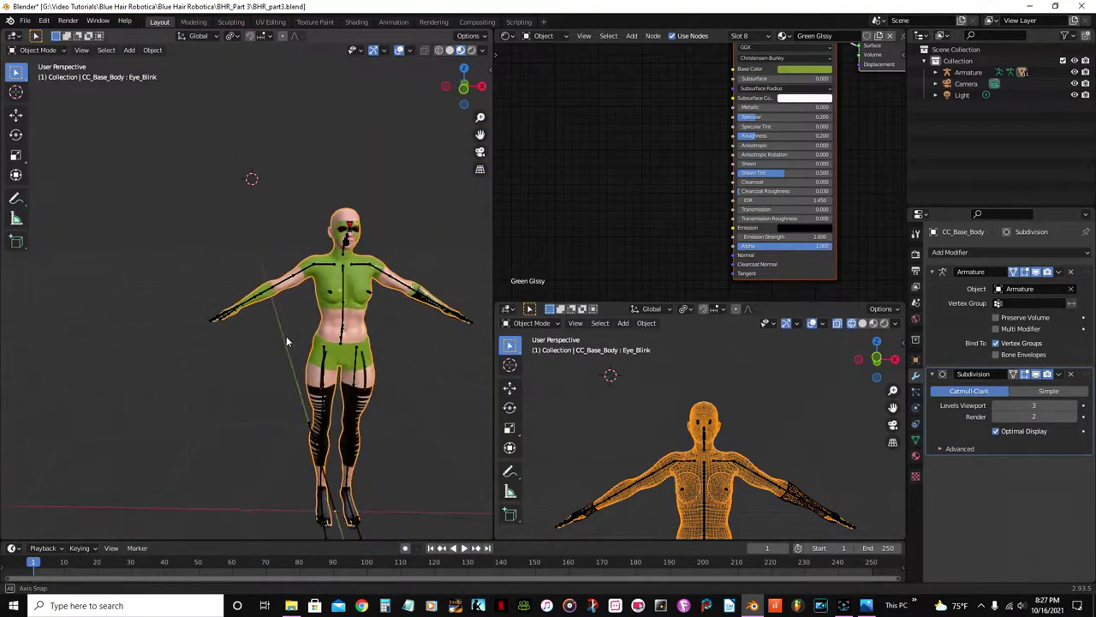
pyautogui.scroll(10, 287, 340)
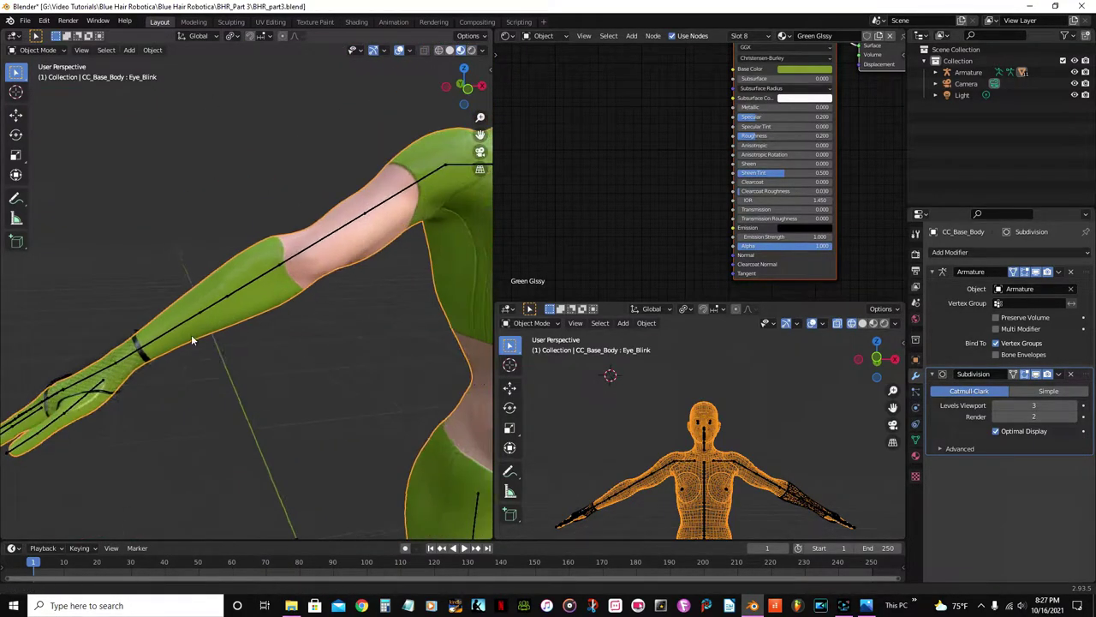
pyautogui.keyDown('shift'); pyautogui.moveTo(213, 337); pyautogui.dragTo(98, 336, button='middle'); pyautogui.keyUp('shift')
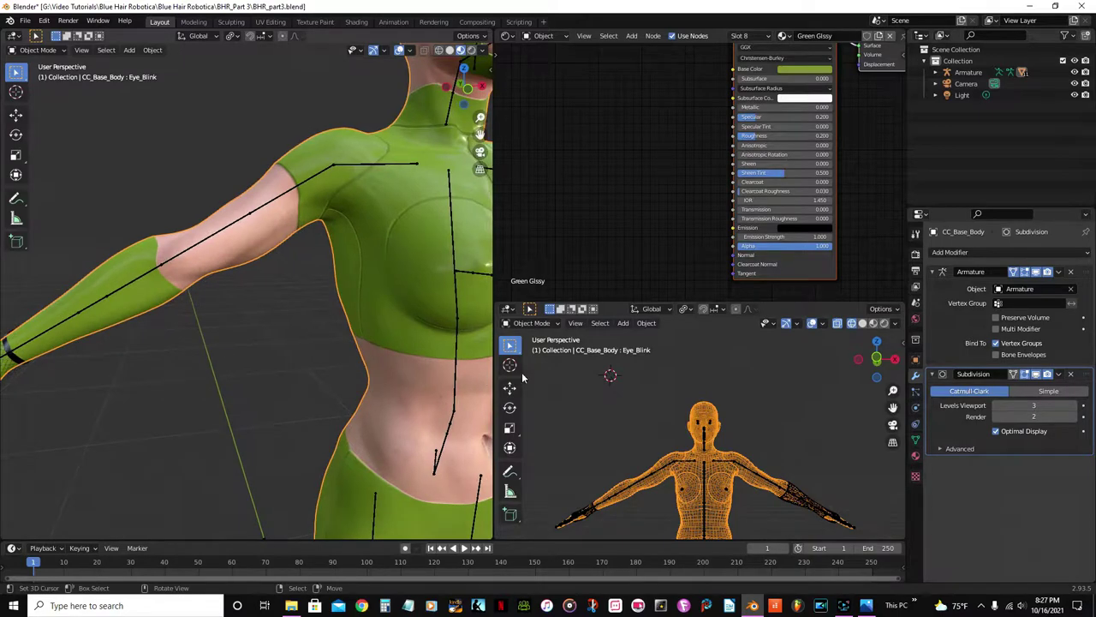
pyautogui.click(1039, 375)
# Enter Edit Mode on the body mesh at the upper thighs, between the green shorts and the black stockings.
pyautogui.scroll(-4, 352, 440)
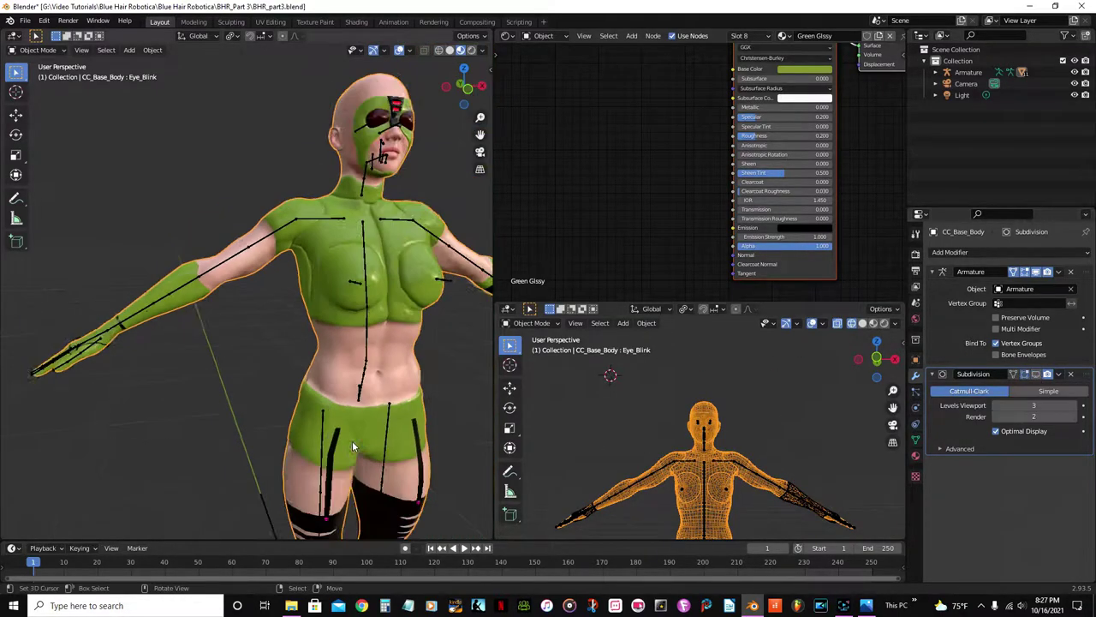
pyautogui.scroll(4, 336, 304)
pyautogui.scroll(5, 337, 328)
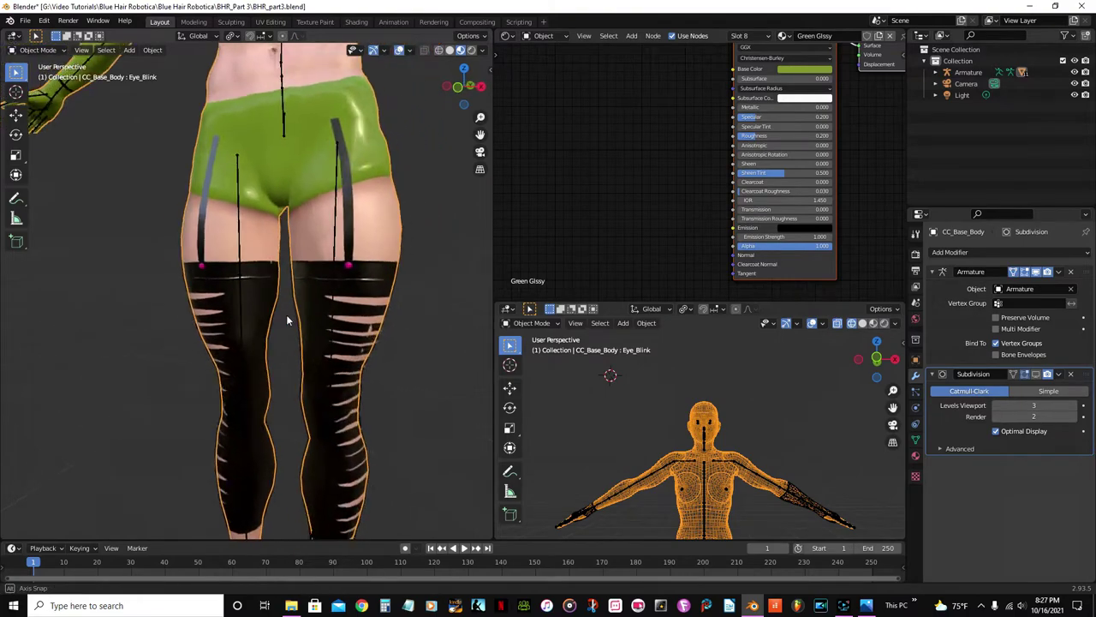
pyautogui.moveTo(309, 348); pyautogui.dragTo(307, 324, button='middle')
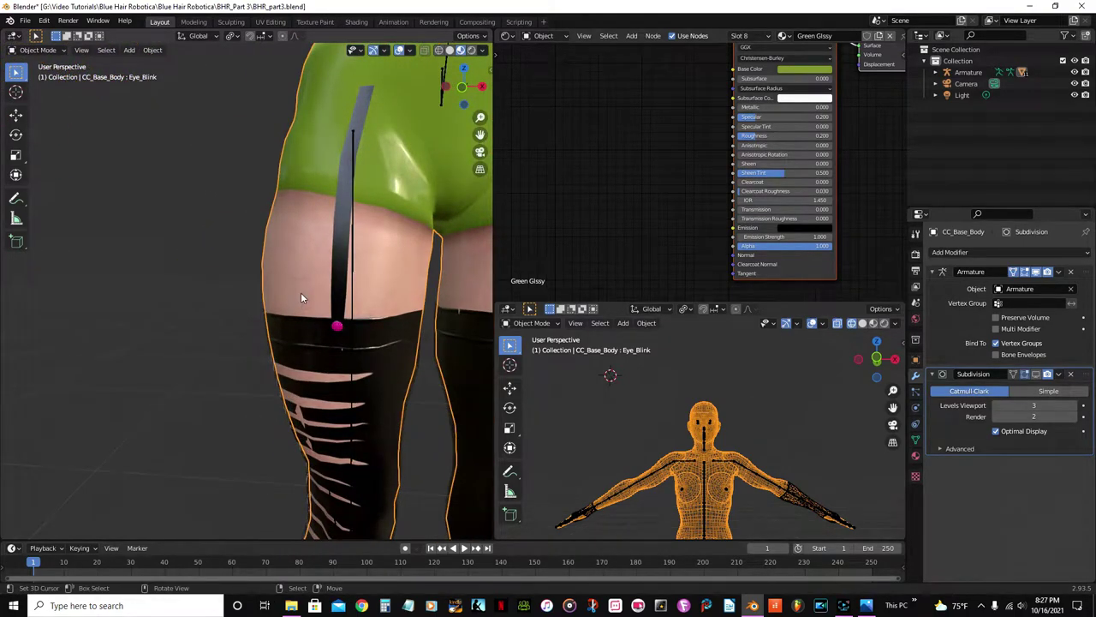
pyautogui.press('Tab')
pyautogui.scroll(2, 321, 316)
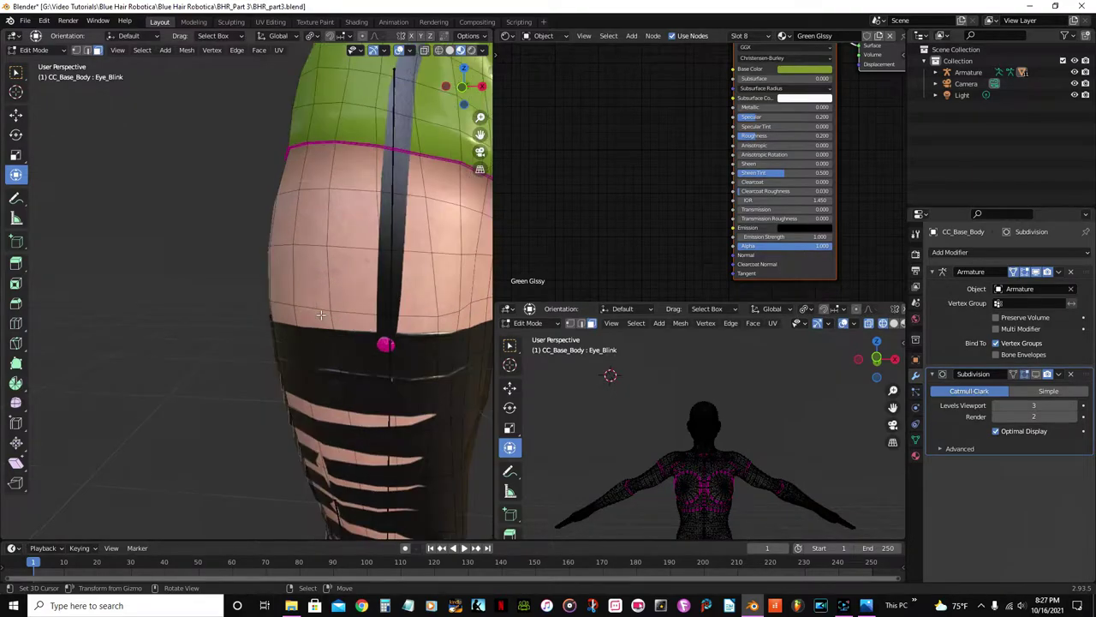
pyautogui.keyDown('shift'); pyautogui.moveTo(406, 314); pyautogui.dragTo(240, 314, button='middle'); pyautogui.keyUp('shift')
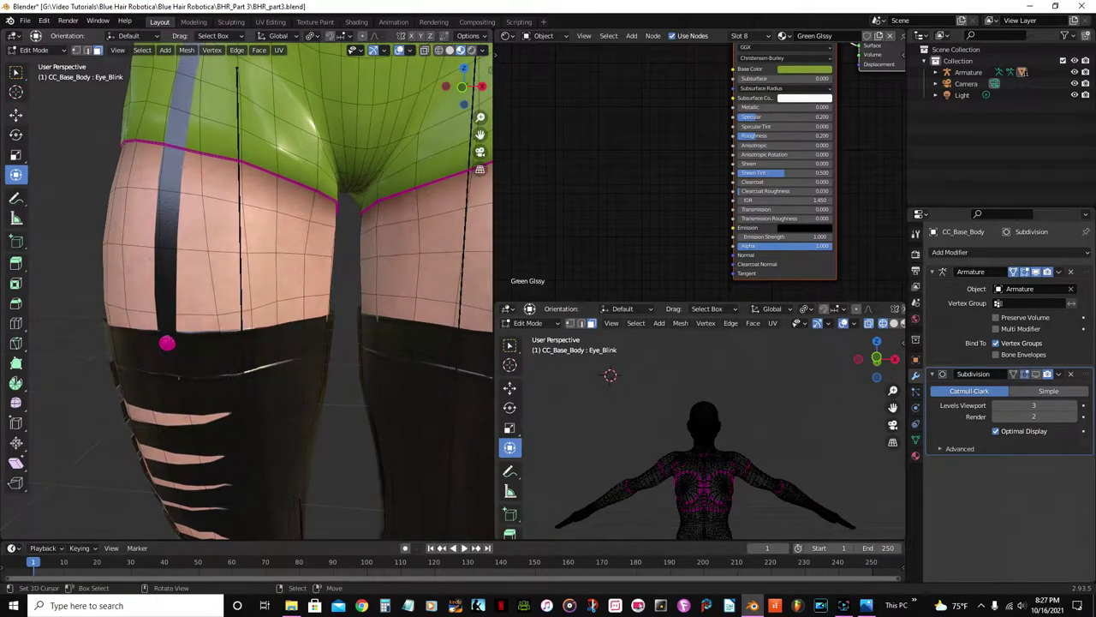
# In edge selection mode, select the edge loops around both thighs just above the stocking tops, and save the file.
pyautogui.click(88, 51)
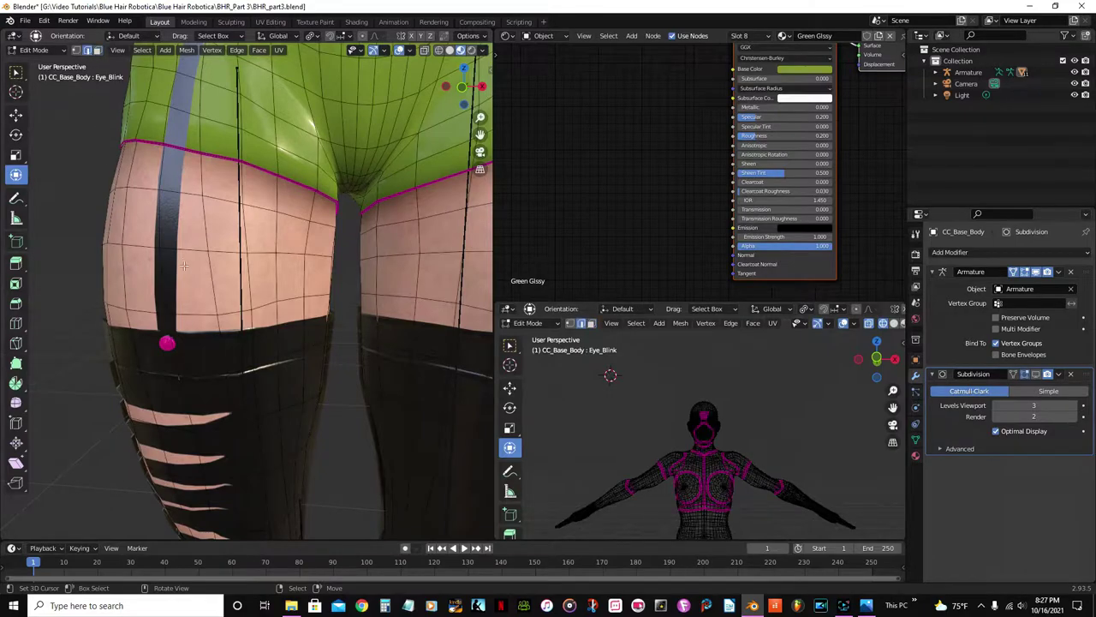
pyautogui.click(191, 314)
pyautogui.hotkey('ctrl', 'z')
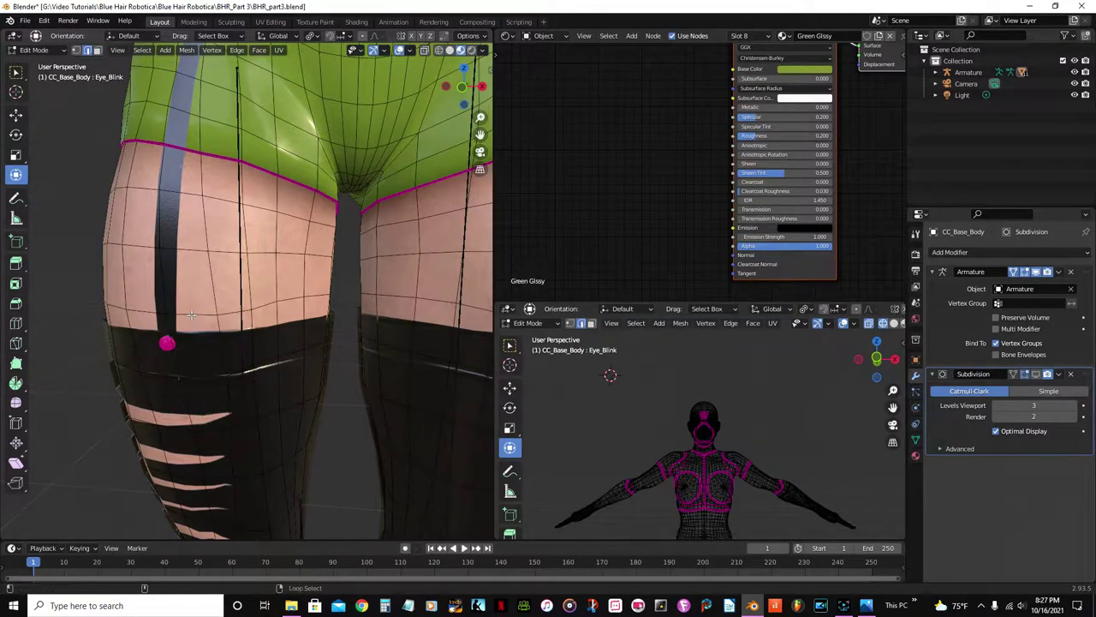
pyautogui.keyDown('alt'); pyautogui.click(191, 315); pyautogui.keyUp('alt')
pyautogui.moveTo(346, 326); pyautogui.dragTo(304, 324, button='middle')
pyautogui.keyDown('alt'); pyautogui.keyDown('shift'); pyautogui.click(303, 315); pyautogui.keyUp('shift'); pyautogui.keyUp('alt')
pyautogui.scroll(-5, 304, 315)
pyautogui.moveTo(303, 312); pyautogui.dragTo(333, 309, button='middle')
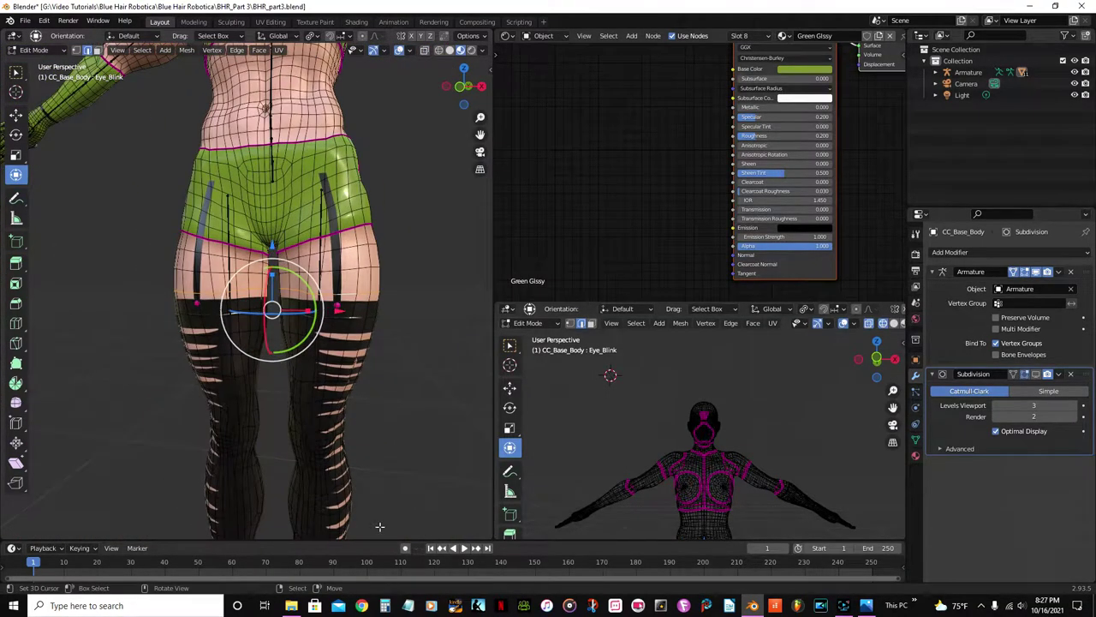
pyautogui.hotkey('ctrl', 's')
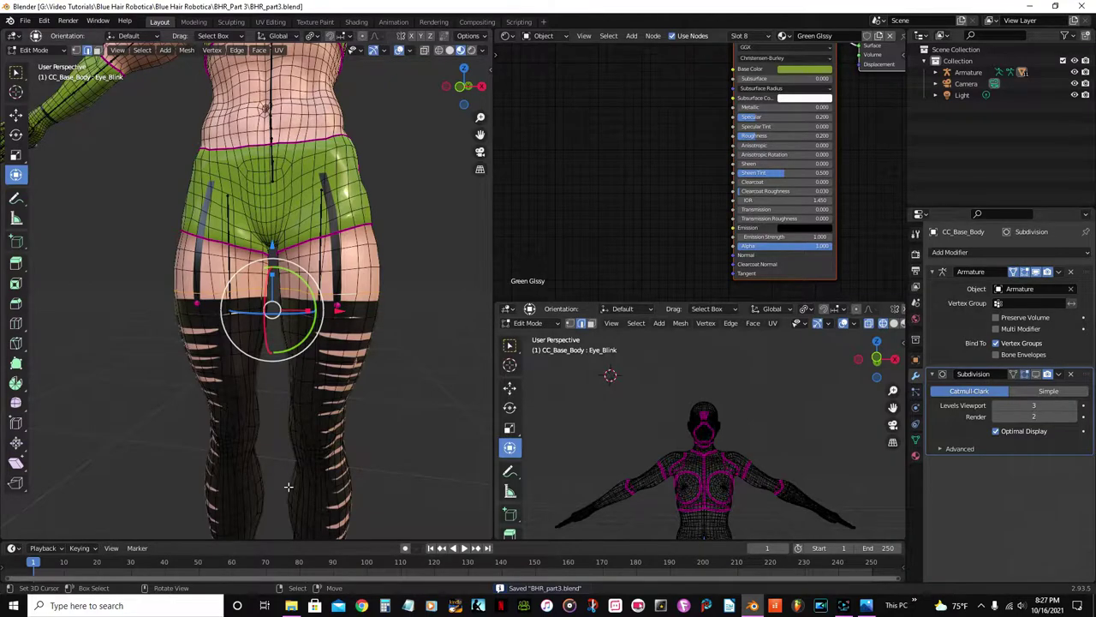
# Bevel the selected edge loops around both thighs into narrow strips just above the stocking tops.
pyautogui.scroll(7, 289, 486)
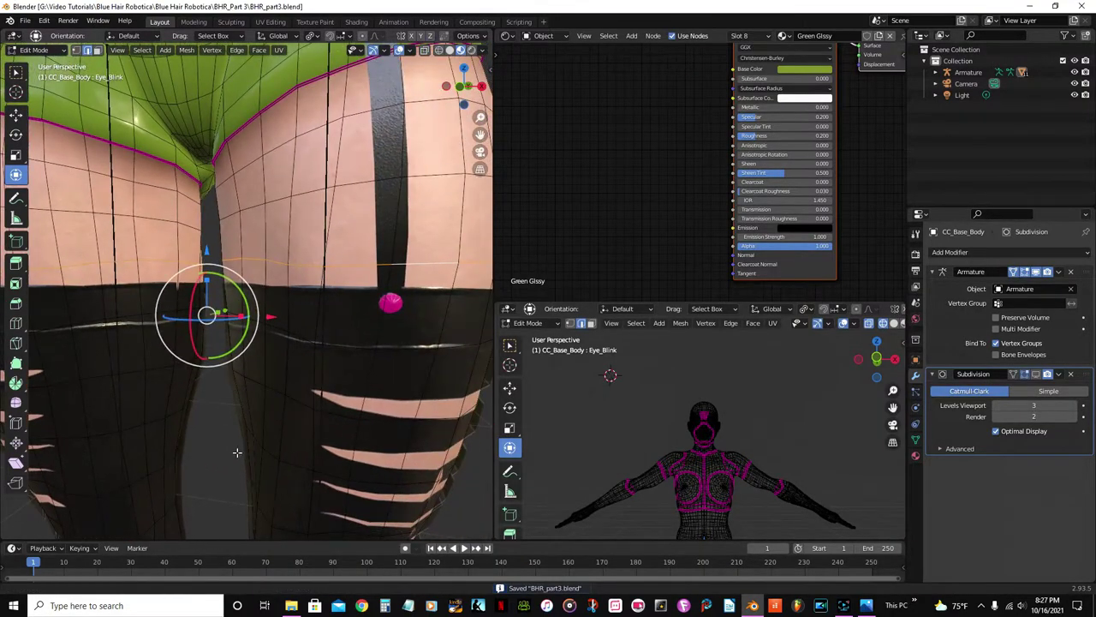
pyautogui.moveTo(238, 453); pyautogui.dragTo(391, 412, button='middle')
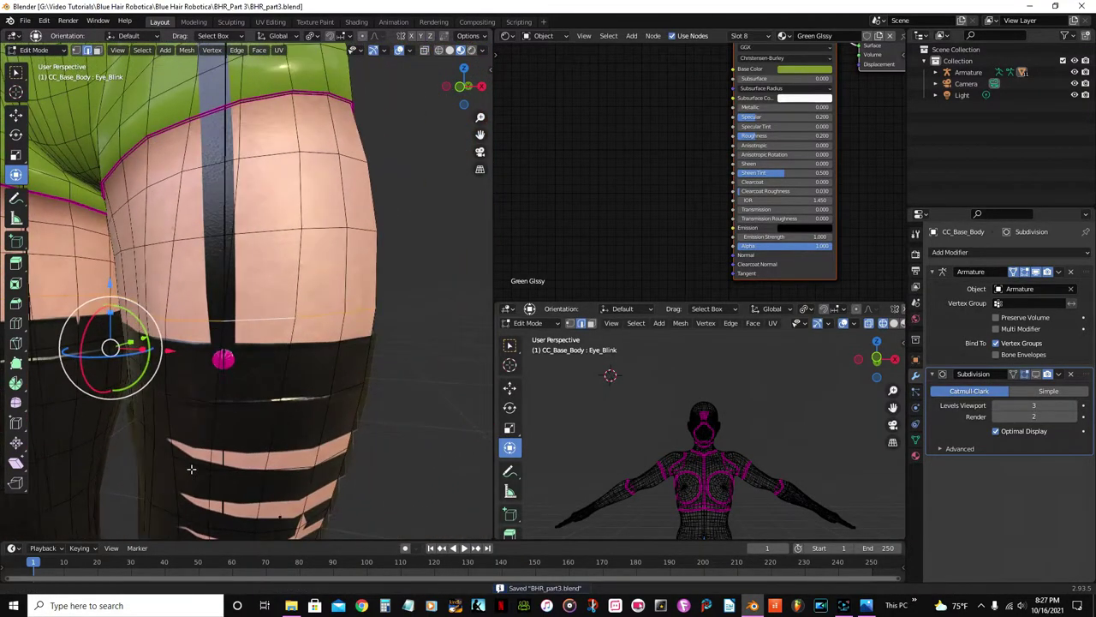
pyautogui.rightClick(405, 409)
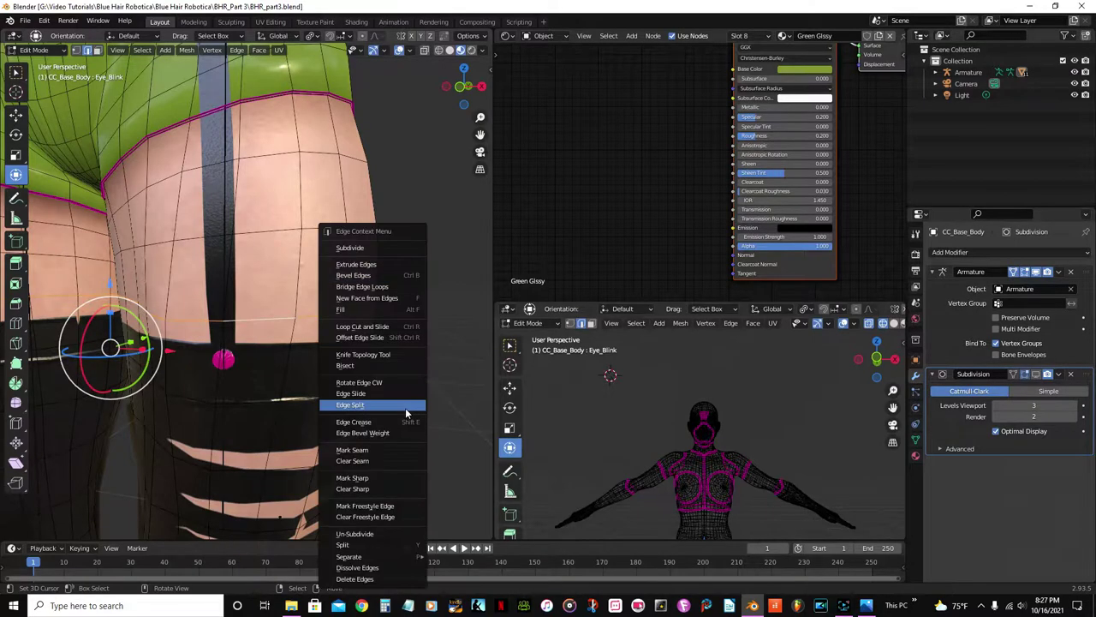
pyautogui.click(354, 274)
pyautogui.click(351, 280)
pyautogui.scroll(3, 351, 280)
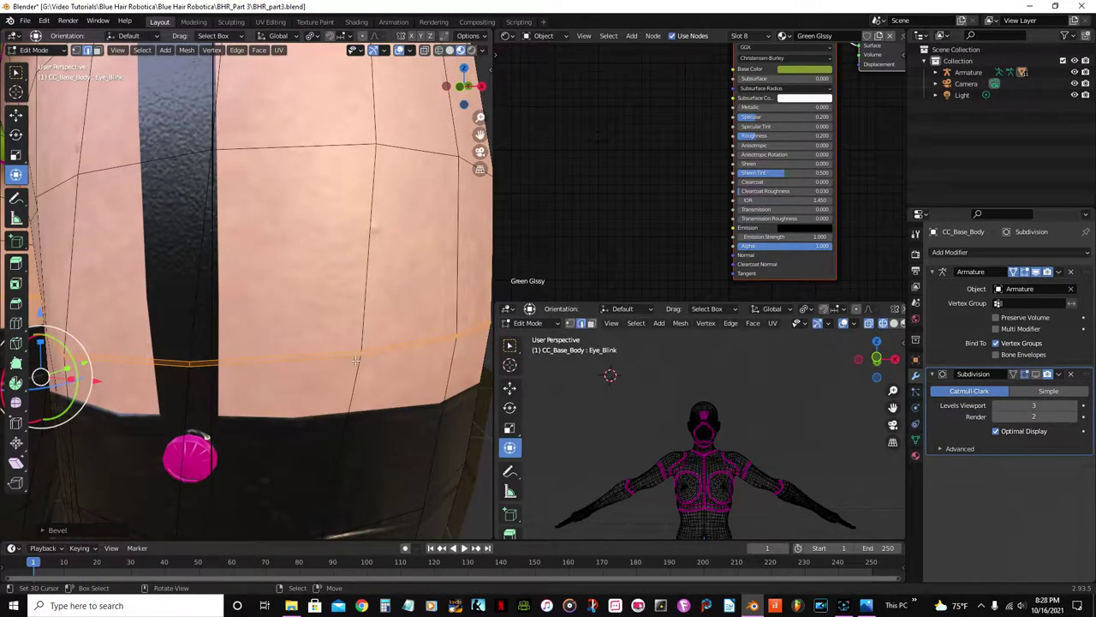
# Assign the Green Glossy material to the narrow beveled strips around both thighs.
pyautogui.scroll(-5, 337, 362)
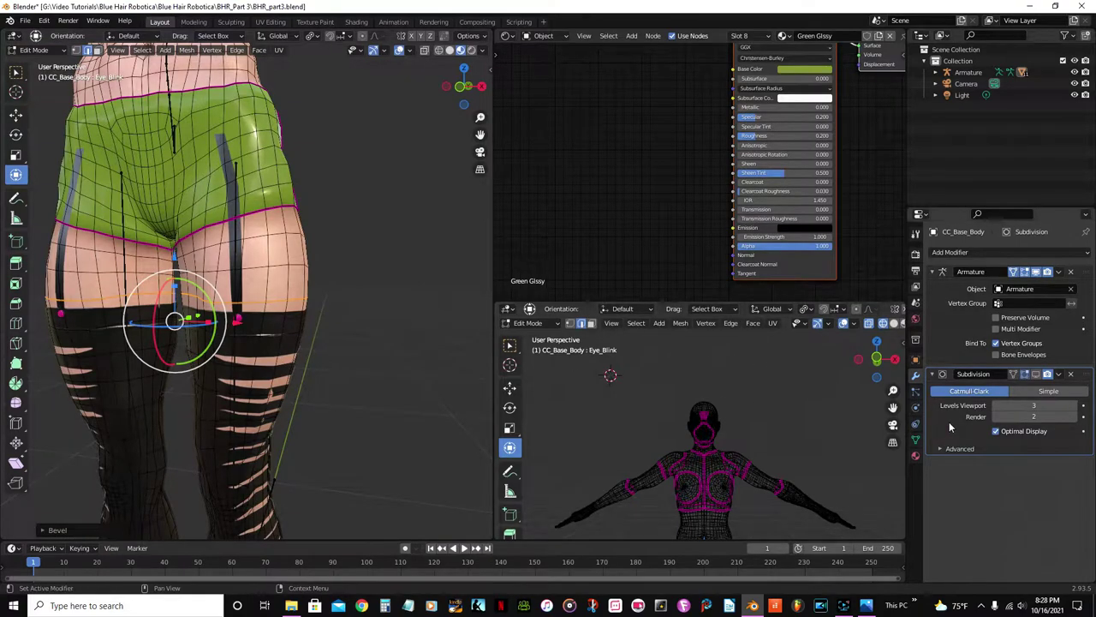
pyautogui.click(916, 455)
pyautogui.click(975, 323)
pyautogui.scroll(5, 270, 358)
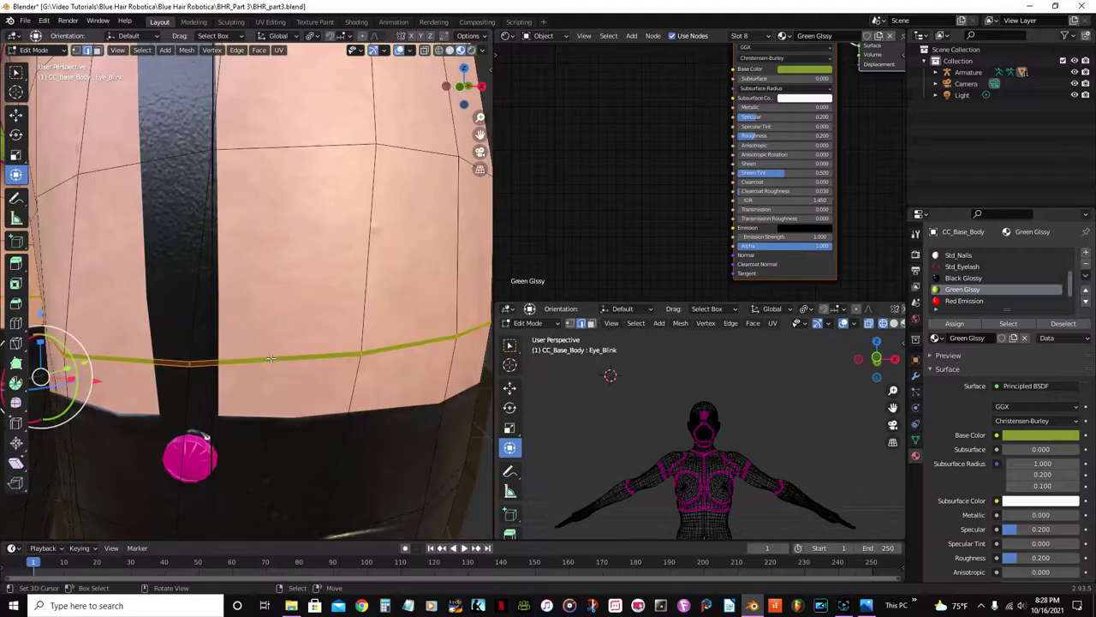
# Select the lower edge loops of the green strips on both thighs and move them up about 0.0007 m along Z.
pyautogui.scroll(-2, 271, 358)
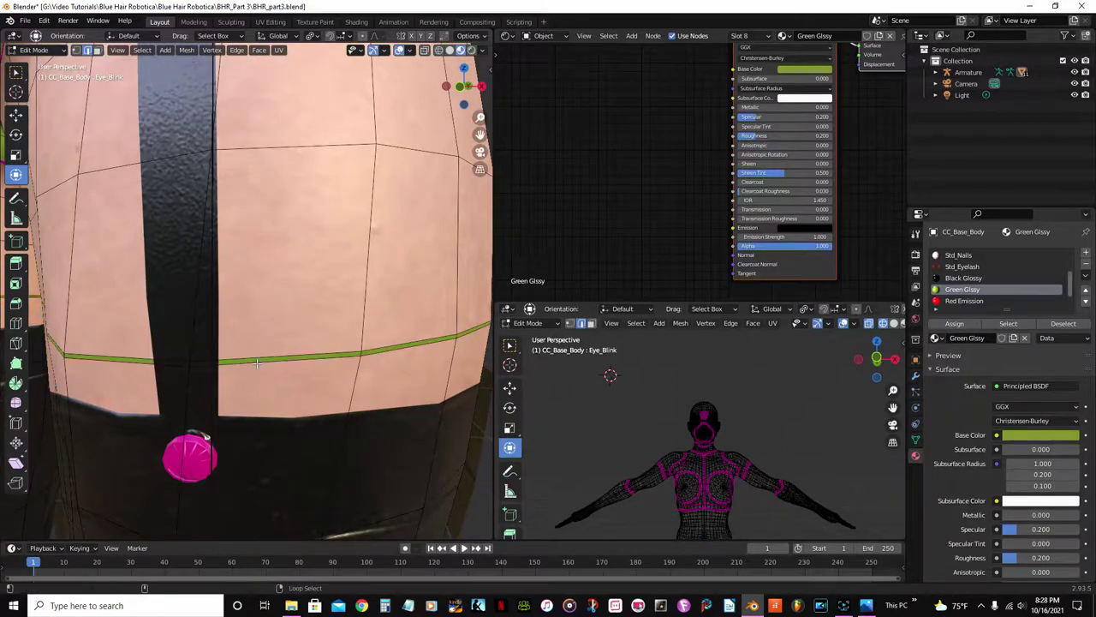
pyautogui.scroll(-3, 234, 356)
pyautogui.keyDown('shift'); pyautogui.moveTo(113, 345); pyautogui.dragTo(250, 367, button='middle'); pyautogui.keyUp('shift')
pyautogui.scroll(3, 227, 363)
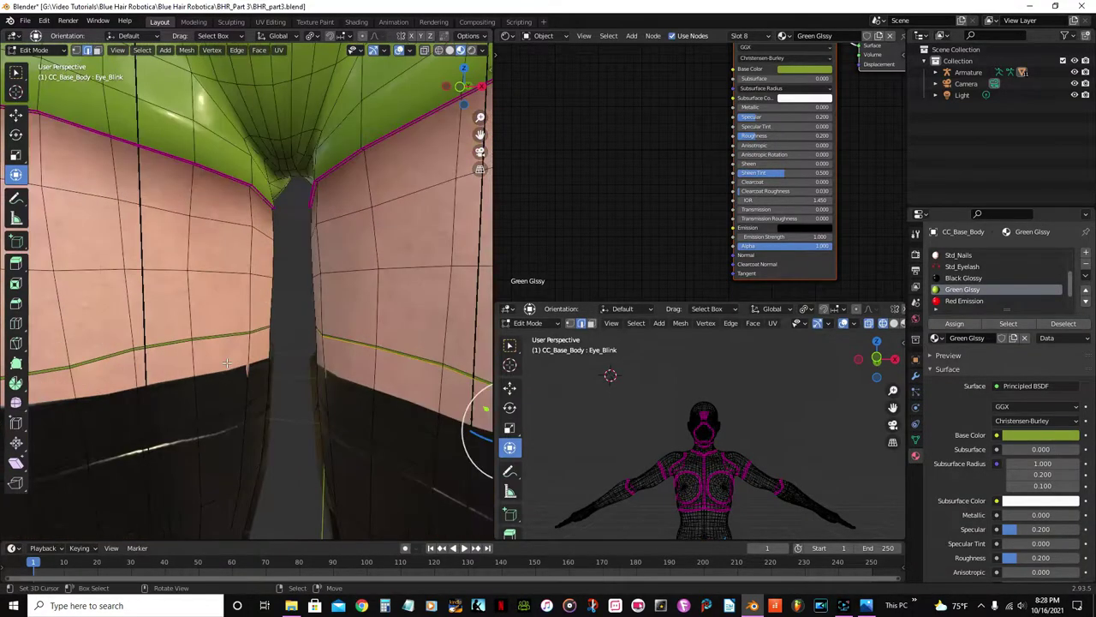
pyautogui.keyDown('alt'); pyautogui.keyDown('shift'); pyautogui.click(165, 346); pyautogui.keyUp('shift'); pyautogui.keyUp('alt')
pyautogui.scroll(-3, 179, 349)
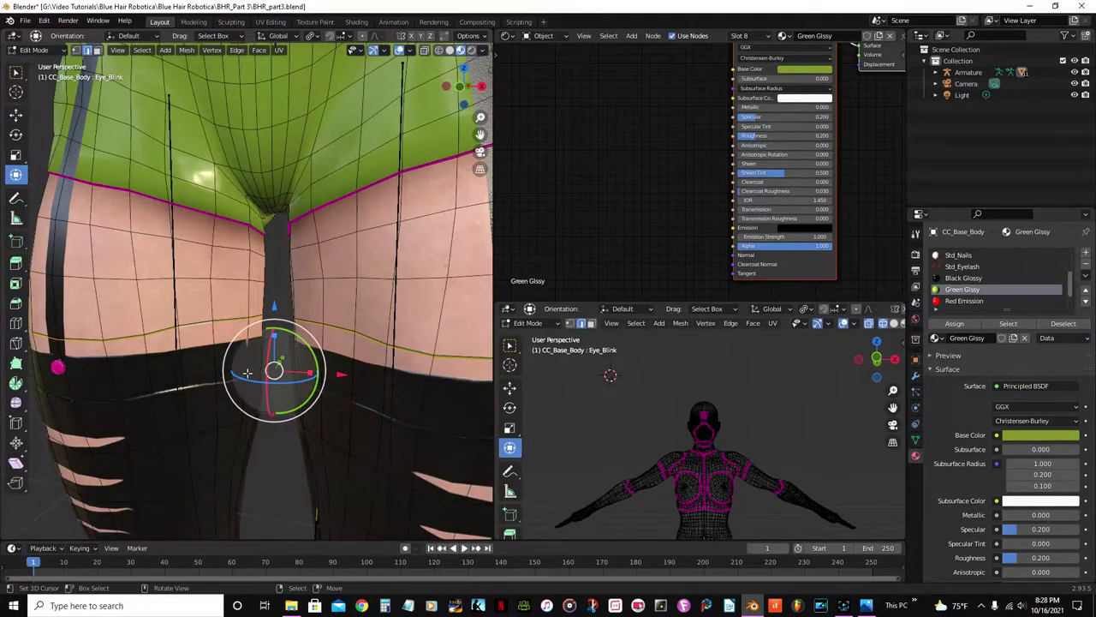
pyautogui.scroll(3, 247, 373)
pyautogui.scroll(1, 247, 373)
pyautogui.keyDown('shift'); pyautogui.moveTo(286, 386); pyautogui.dragTo(243, 362, button='middle'); pyautogui.keyUp('shift')
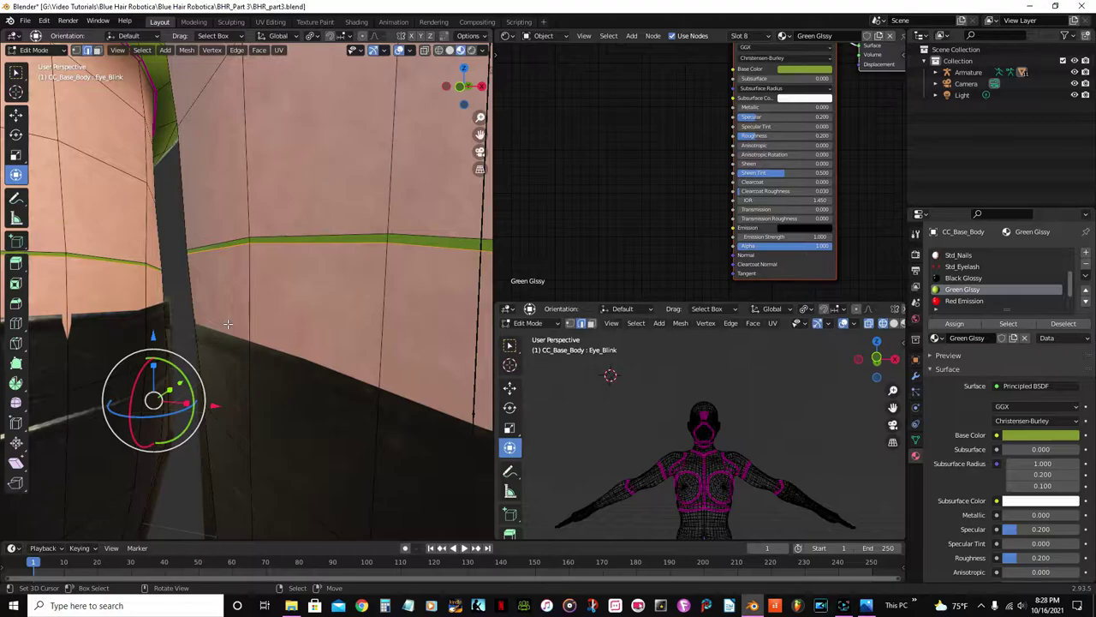
pyautogui.press('g')
pyautogui.press('z')
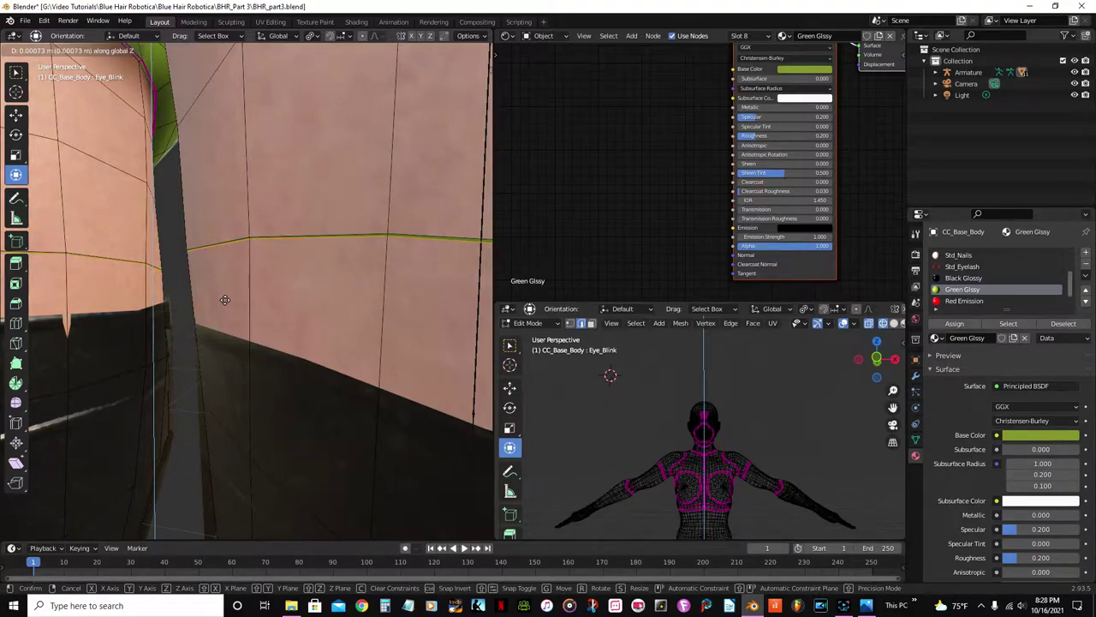
pyautogui.click(224, 300)
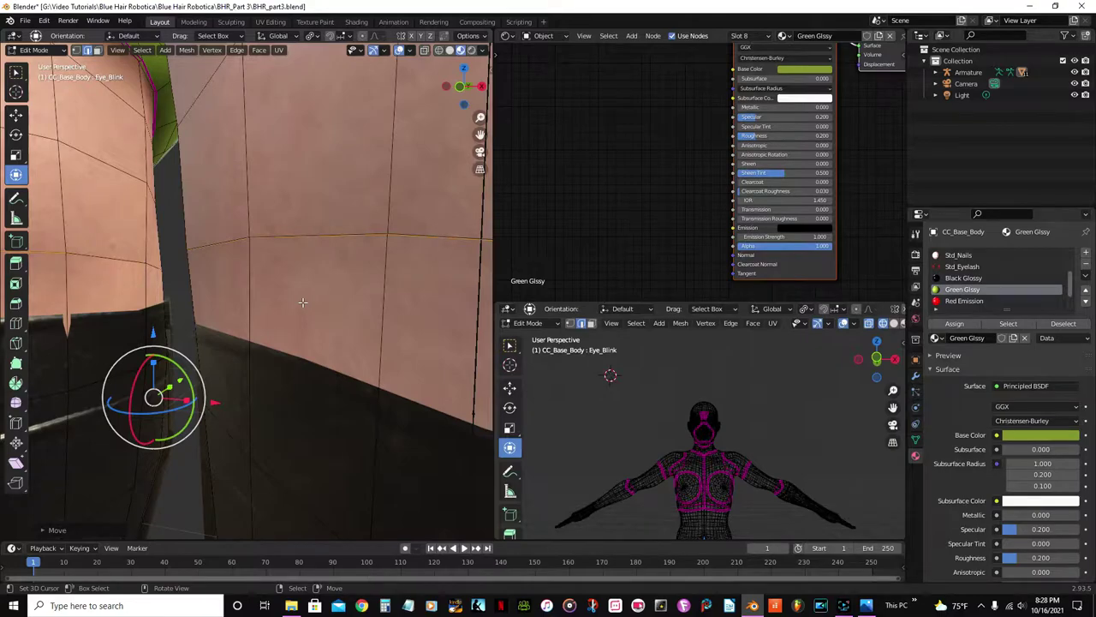
# Shrink/Fatten the selected thigh loops by 0.15 and move them up about 0.0005 m along Z.
pyautogui.hotkey('alt', 's')
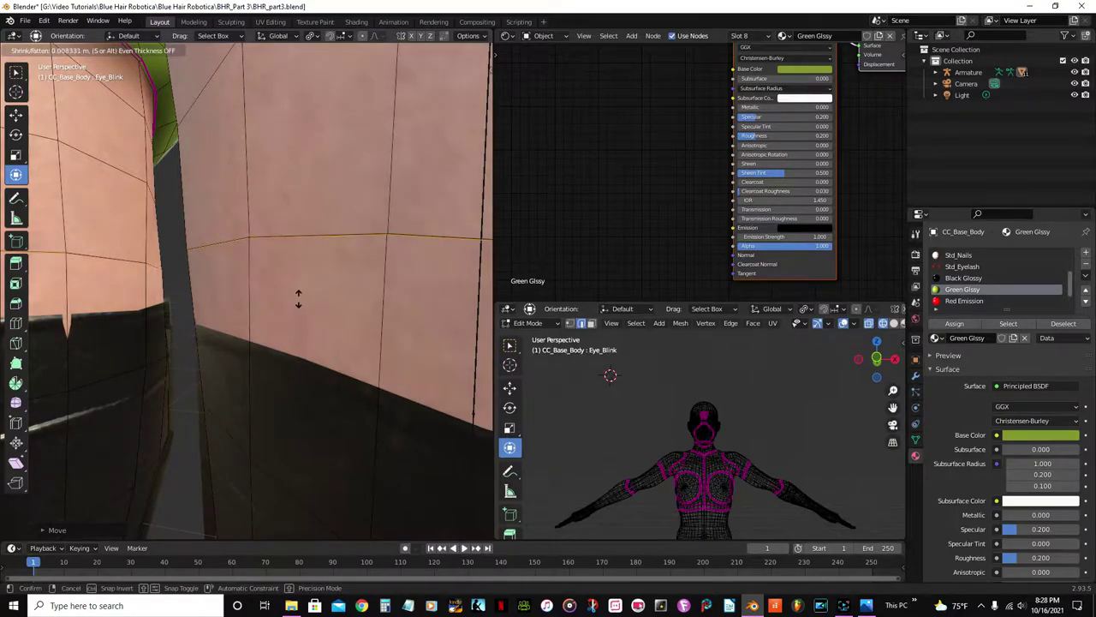
pyautogui.write('.')
pyautogui.write('.15')
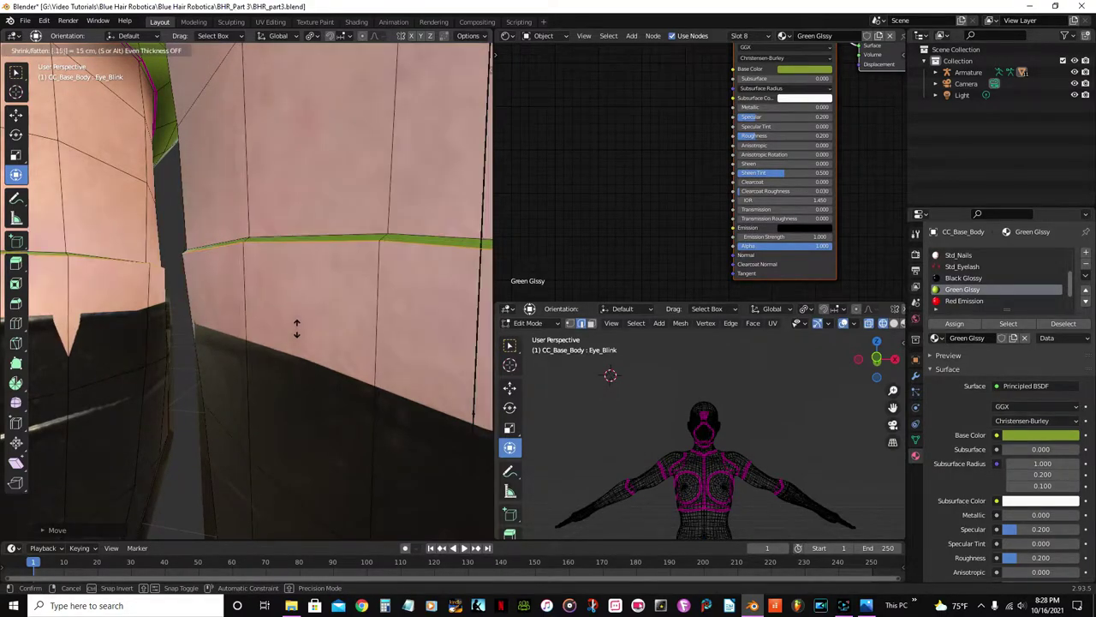
pyautogui.press('Return')
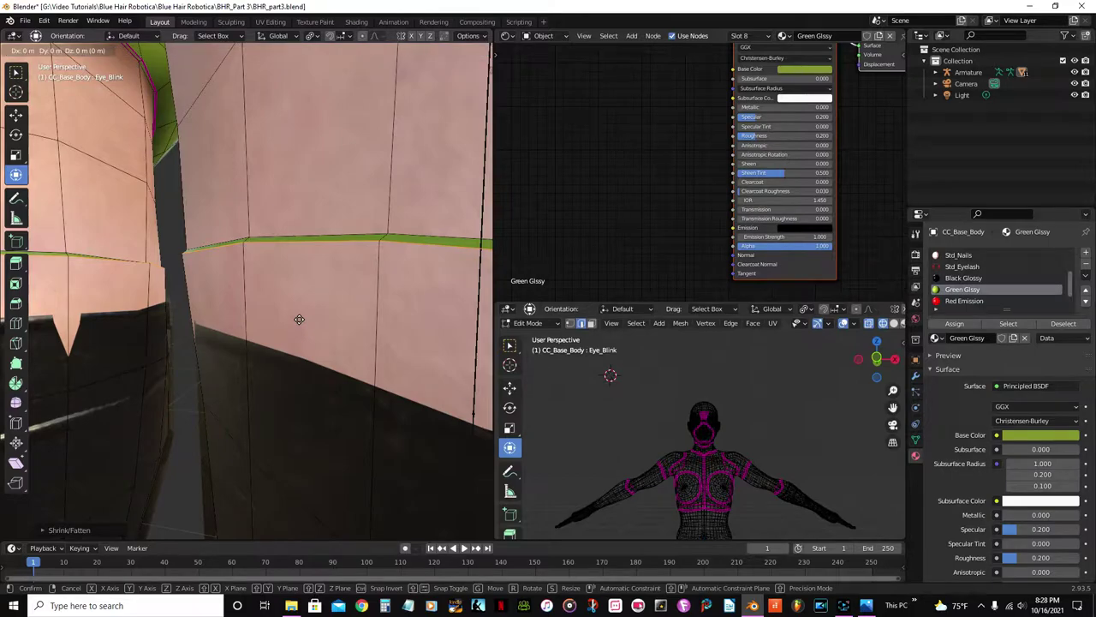
pyautogui.press('z')
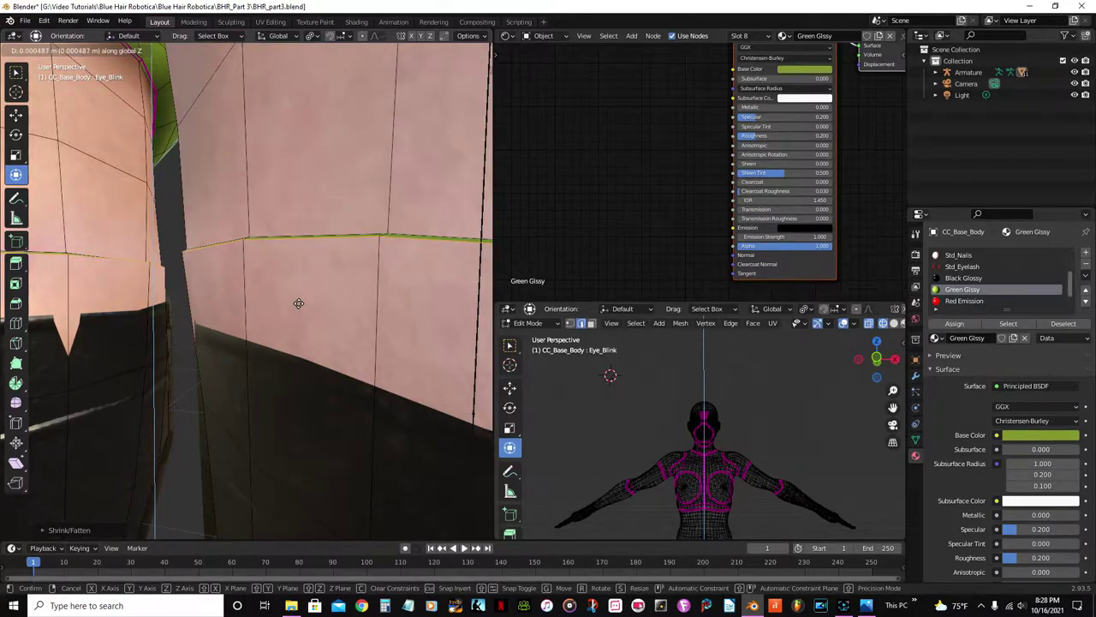
pyautogui.click(299, 303)
# Set the mean crease to 1.00 on the edge loops bordering the green strips on both thighs, and save the file.
pyautogui.scroll(-3, 299, 303)
pyautogui.moveTo(299, 282); pyautogui.dragTo(302, 322, button='middle')
pyautogui.scroll(2, 262, 414)
pyautogui.scroll(1, 240, 415)
pyautogui.keyDown('shift'); pyautogui.moveTo(225, 415); pyautogui.dragTo(228, 365, button='middle'); pyautogui.keyUp('shift')
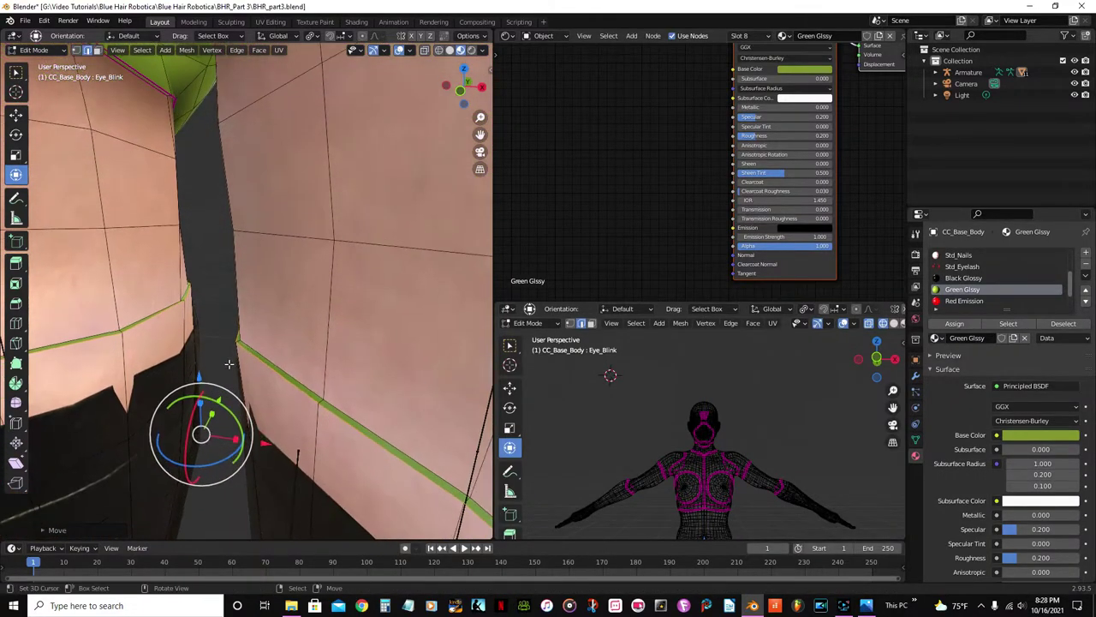
pyautogui.keyDown('alt'); pyautogui.click(267, 354); pyautogui.keyUp('alt')
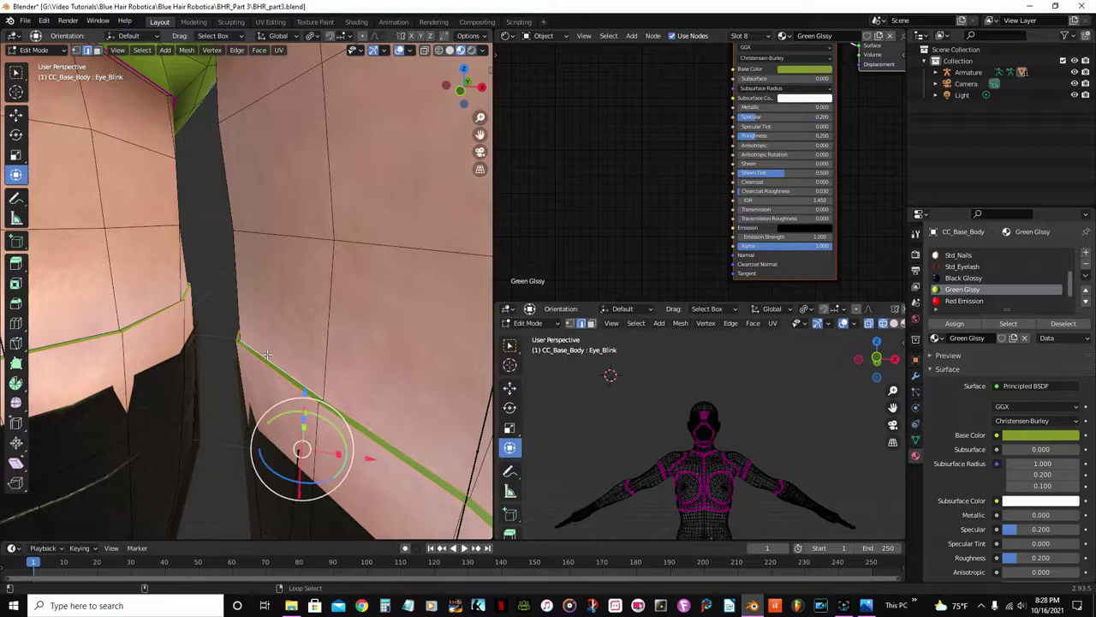
pyautogui.keyDown('alt'); pyautogui.click(134, 311); pyautogui.keyUp('alt')
pyautogui.moveTo(134, 311); pyautogui.dragTo(321, 266, button='middle')
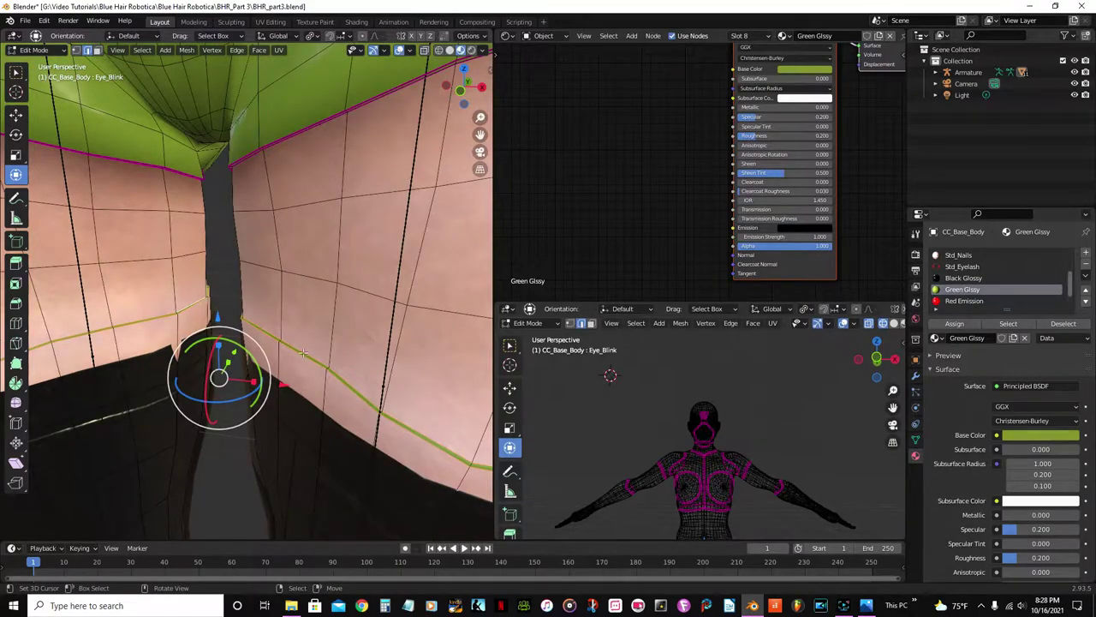
pyautogui.press('n')
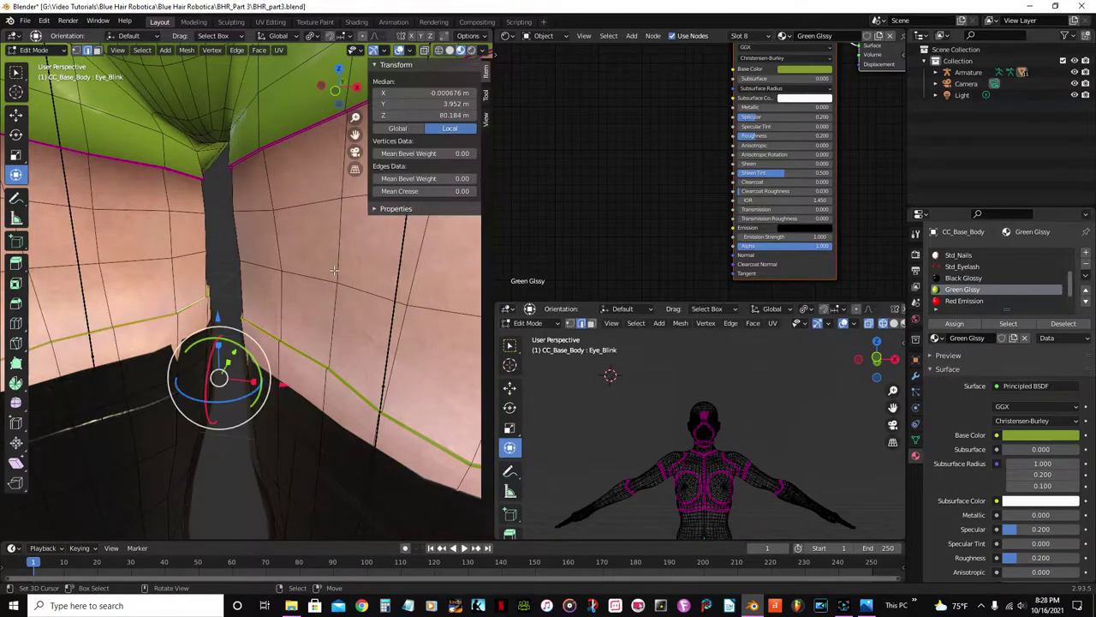
pyautogui.moveTo(388, 192); pyautogui.dragTo(467, 192)
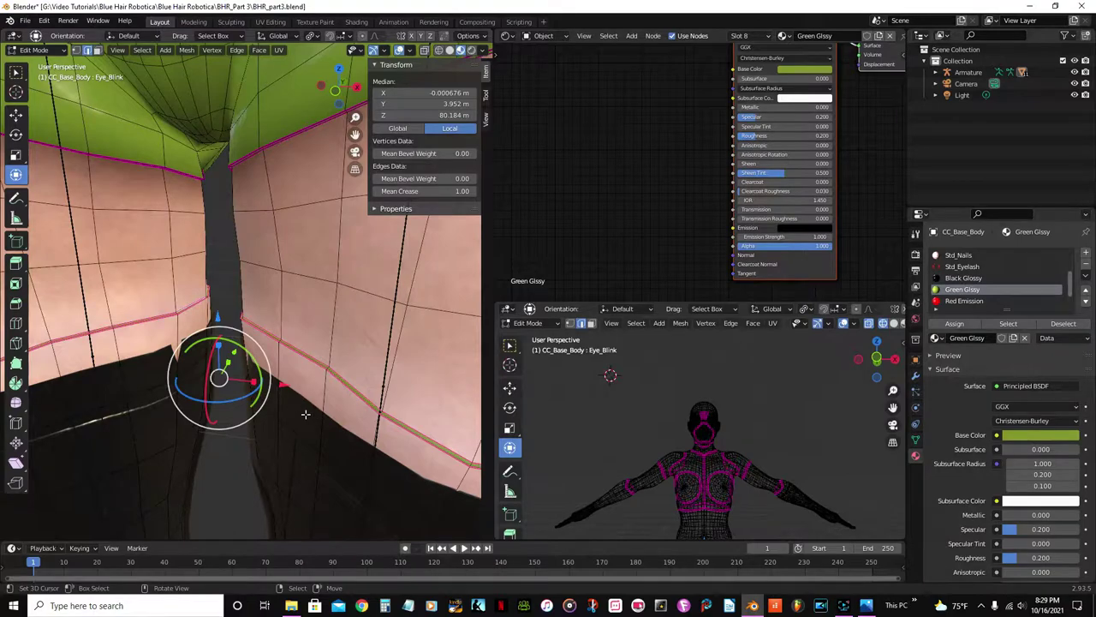
pyautogui.press('n')
pyautogui.scroll(-5, 287, 398)
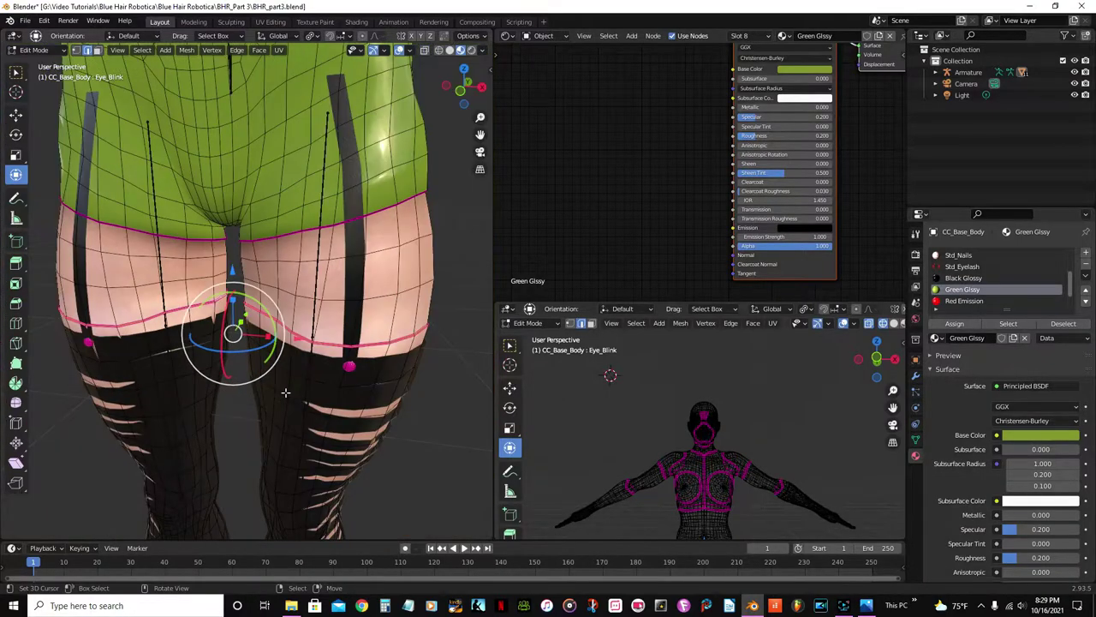
pyautogui.hotkey('ctrl', 's')
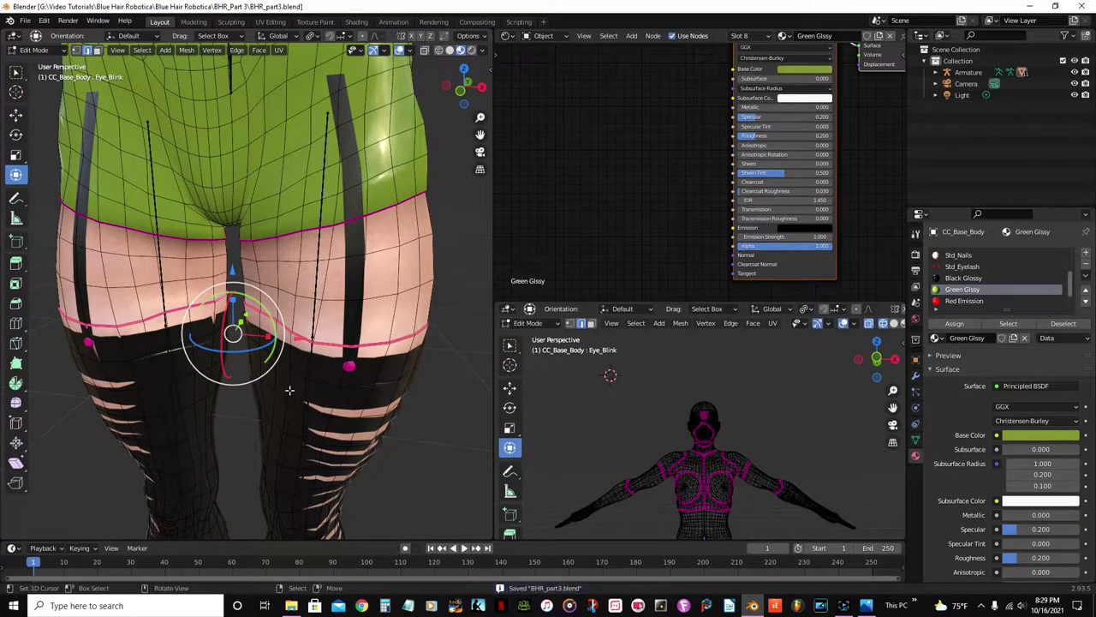
# In face selection mode, select the green strip face loops around both thighs and hide them.
pyautogui.scroll(2, 290, 390)
pyautogui.scroll(3, 300, 373)
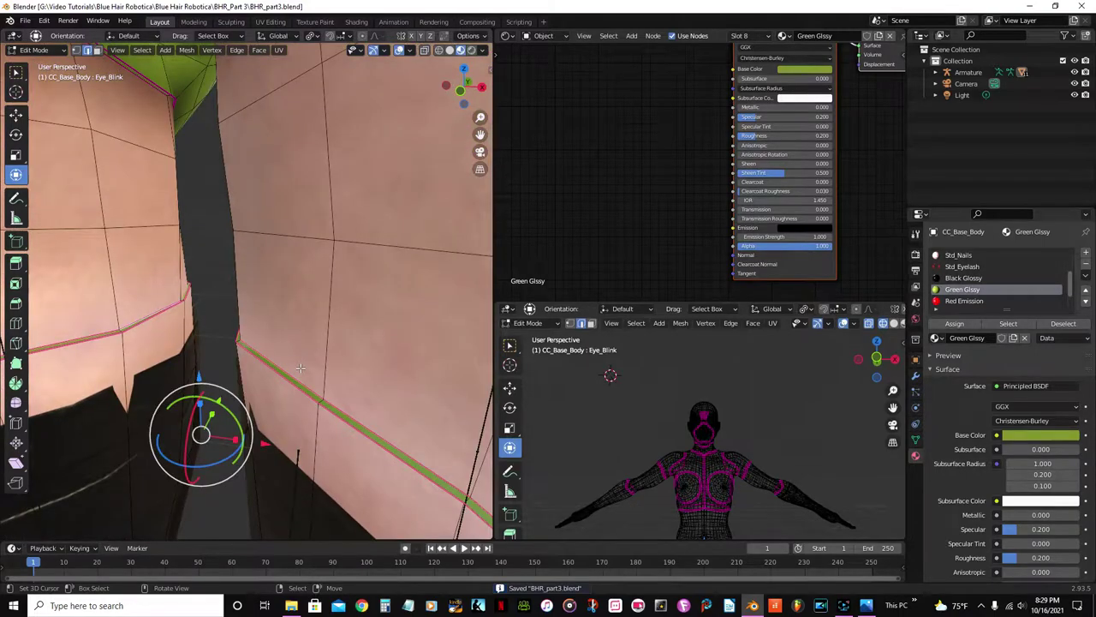
pyautogui.click(98, 50)
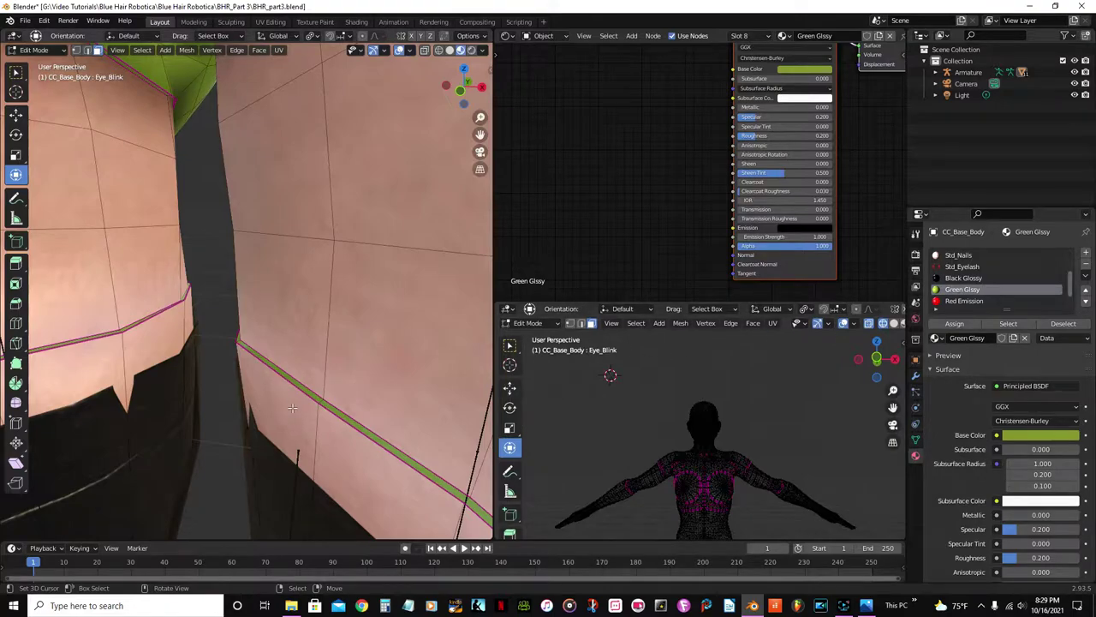
pyautogui.click(322, 398)
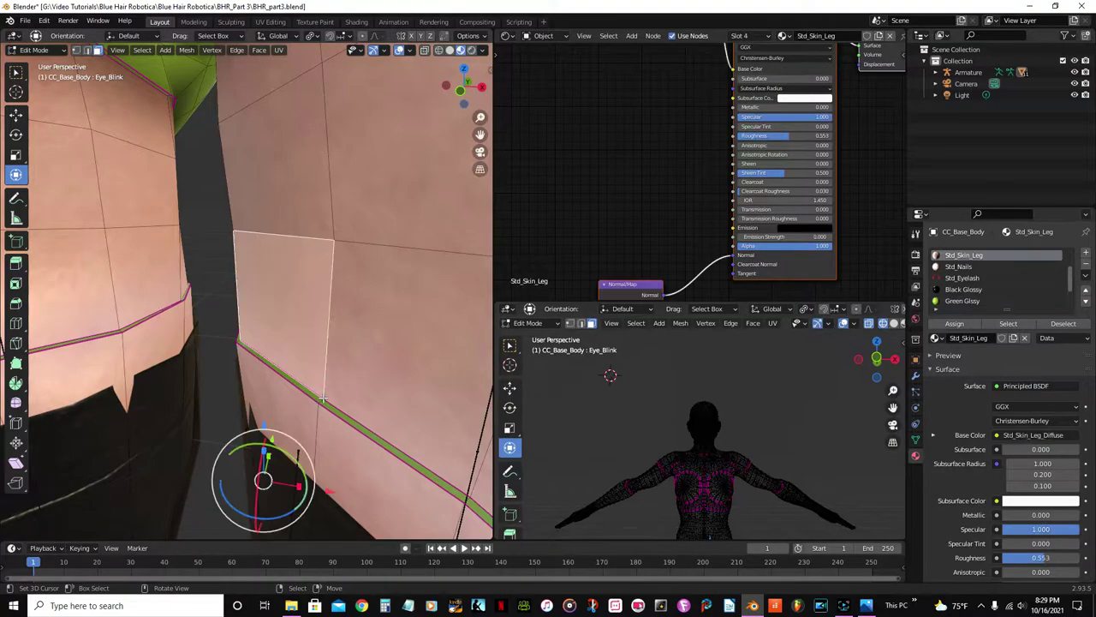
pyautogui.click(323, 401)
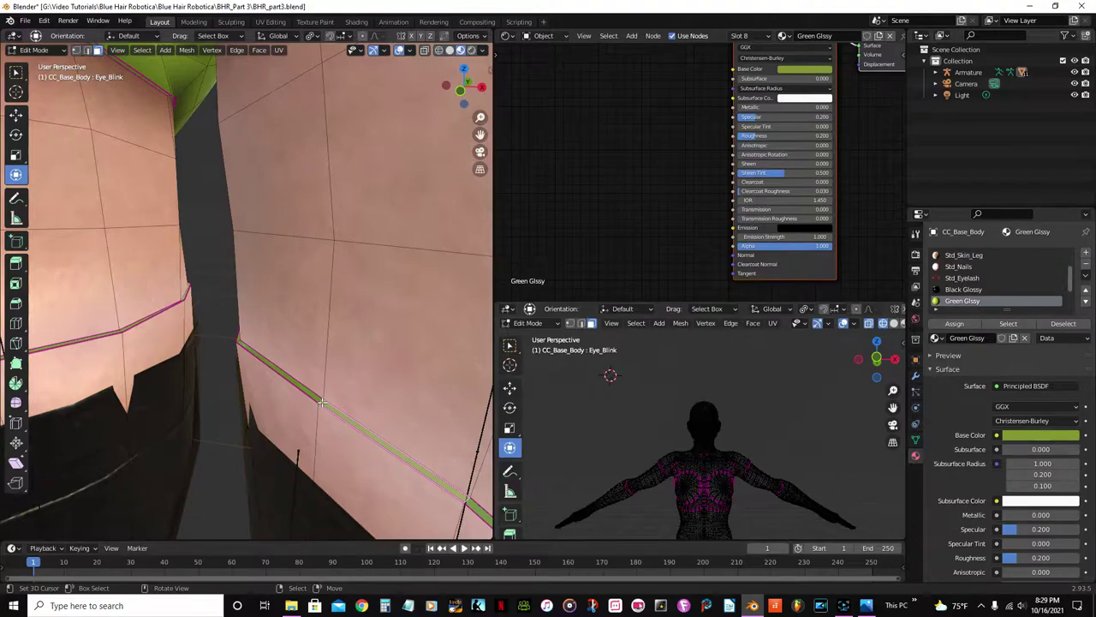
pyautogui.keyDown('alt'); pyautogui.keyDown('shift'); pyautogui.rightClick(320, 399); pyautogui.keyUp('shift'); pyautogui.keyUp('alt')
pyautogui.keyDown('alt'); pyautogui.keyDown('shift'); pyautogui.rightClick(319, 399); pyautogui.keyUp('shift'); pyautogui.keyUp('alt')
pyautogui.moveTo(319, 399); pyautogui.dragTo(62, 268, button='middle')
pyautogui.moveTo(290, 499); pyautogui.dragTo(139, 512, button='middle')
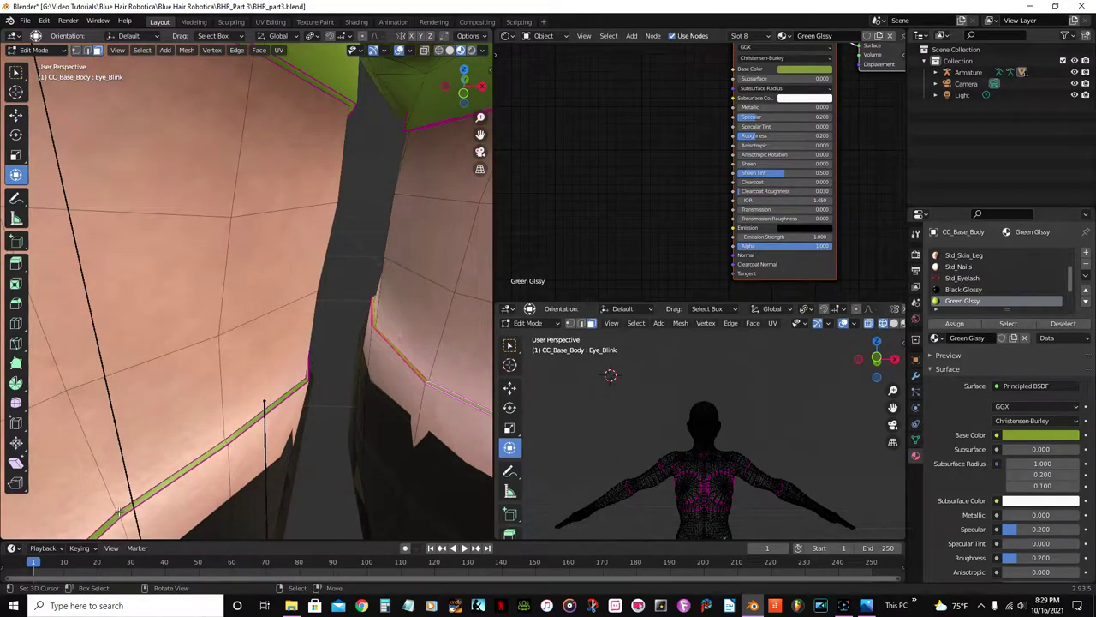
pyautogui.keyDown('alt'); pyautogui.click(117, 512); pyautogui.keyUp('alt')
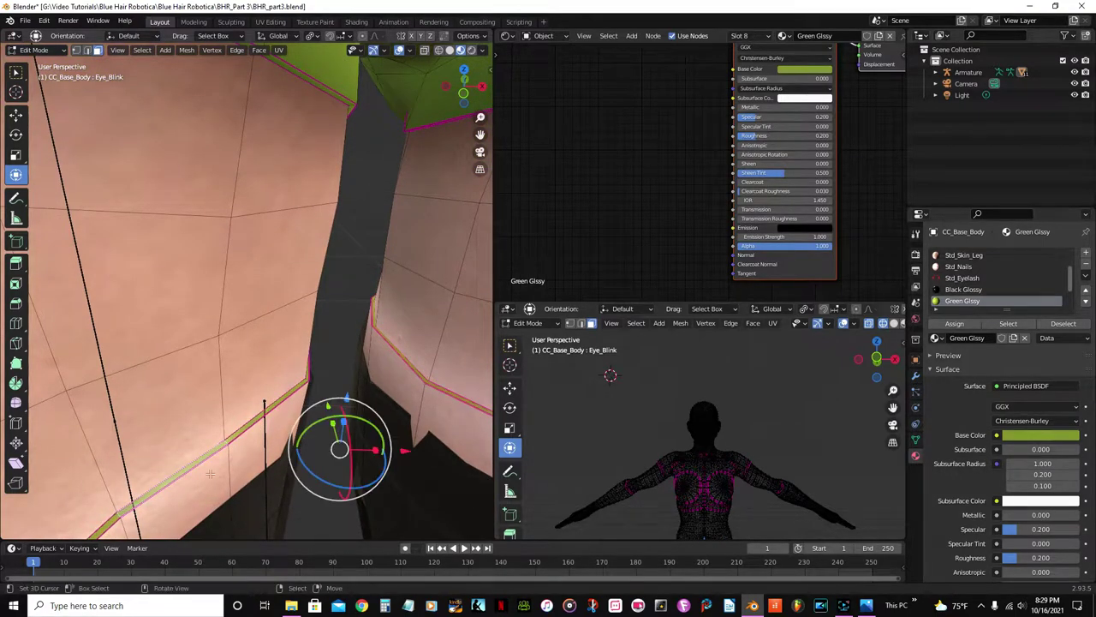
pyautogui.press('h')
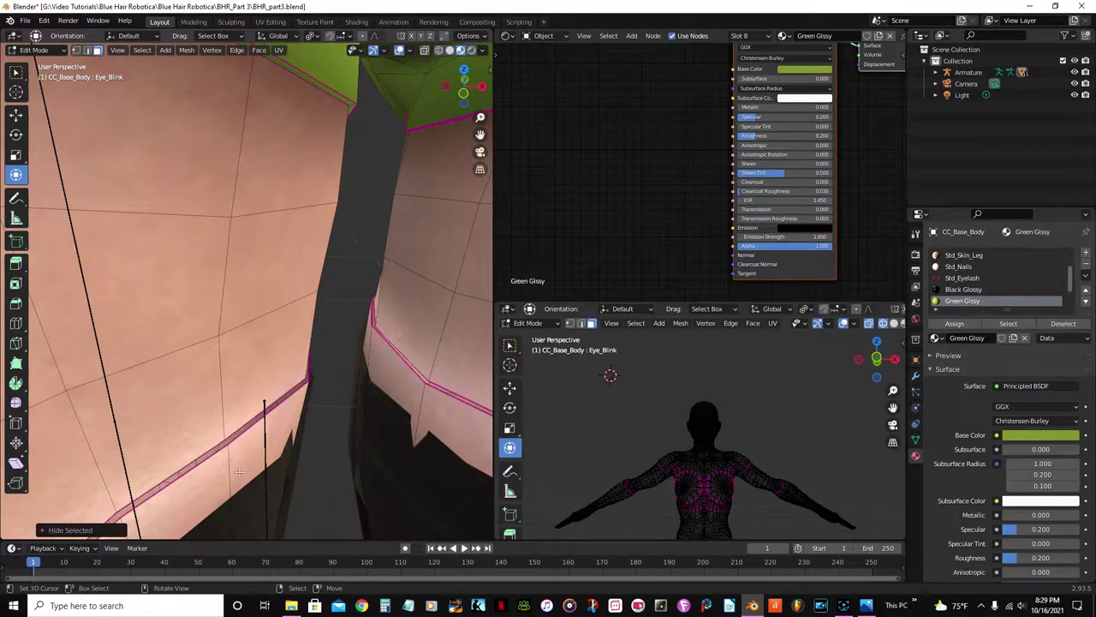
# Assign the Green Glossy material to all linked leg faces below the hidden strips, and reveal the hidden geometry.
pyautogui.rightClick(217, 483)
pyautogui.keyDown('alt'); pyautogui.click(415, 377); pyautogui.keyUp('alt')
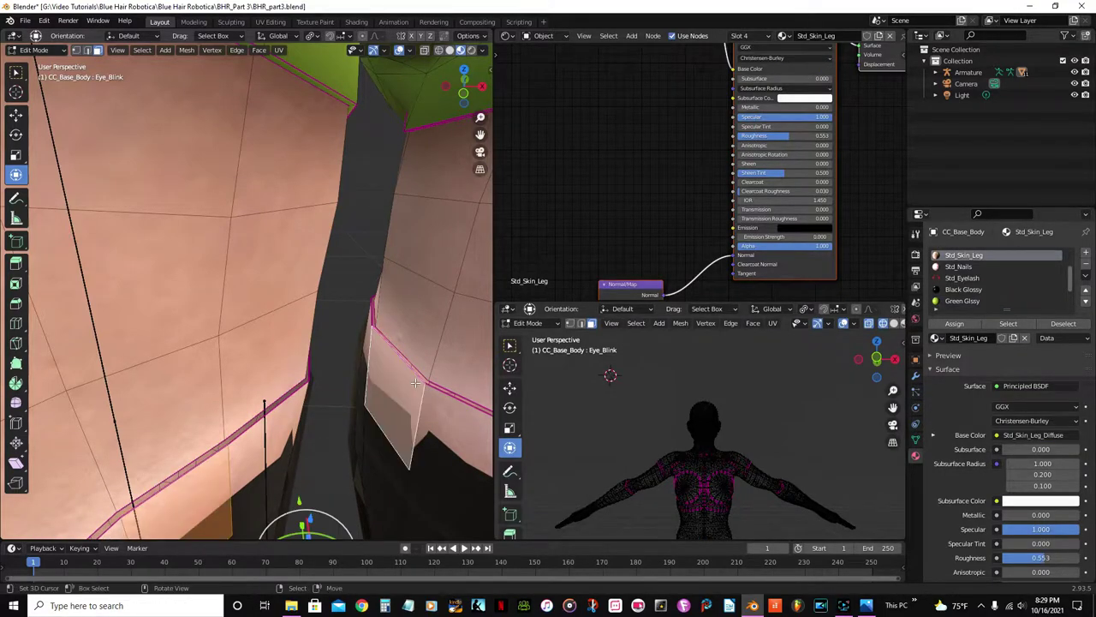
pyautogui.scroll(-5, 414, 378)
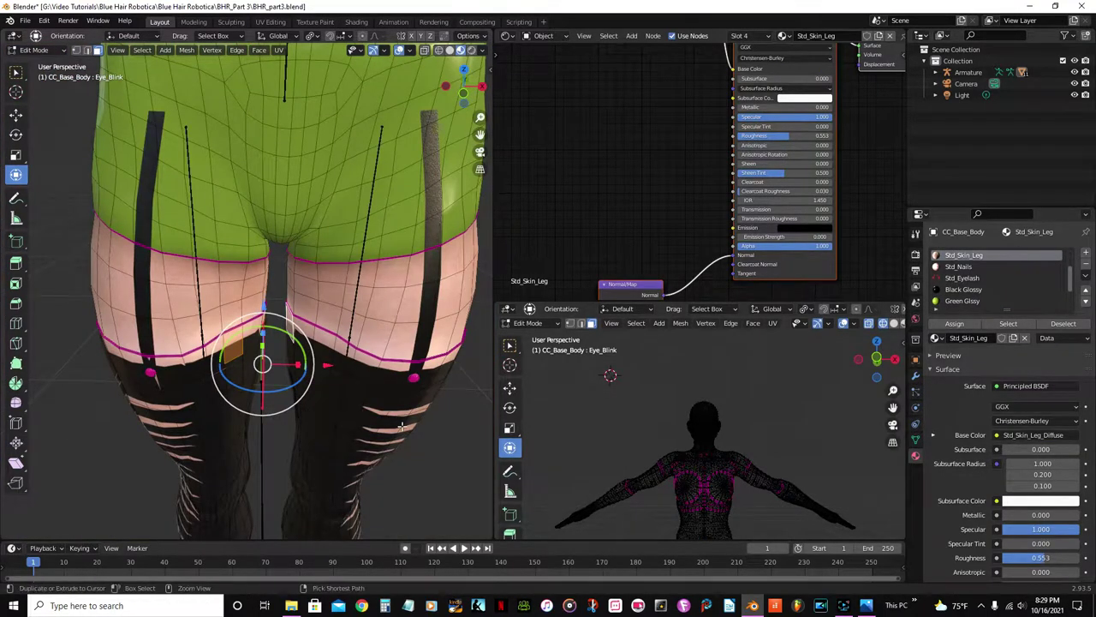
pyautogui.hotkey('ctrl', 'l')
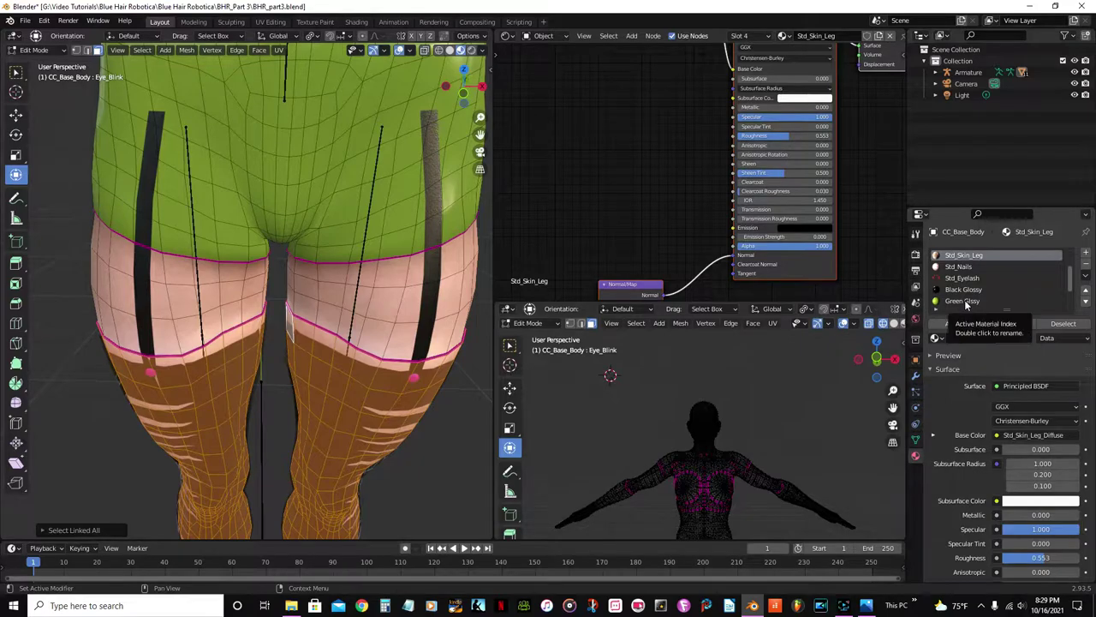
pyautogui.click(963, 302)
pyautogui.click(954, 323)
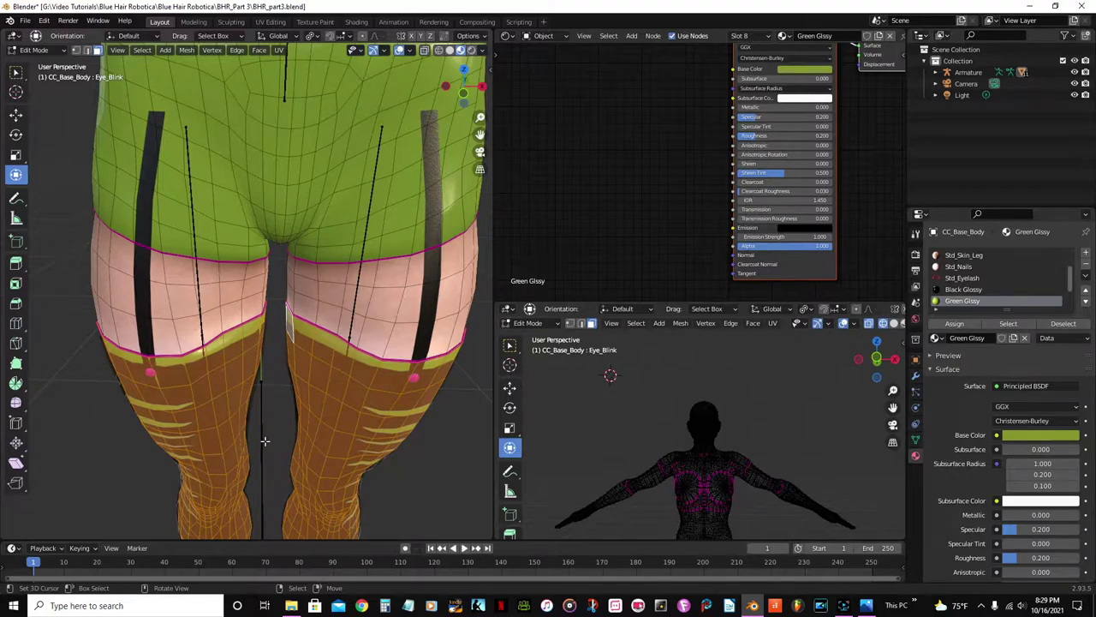
pyautogui.hotkey('alt', 'h')
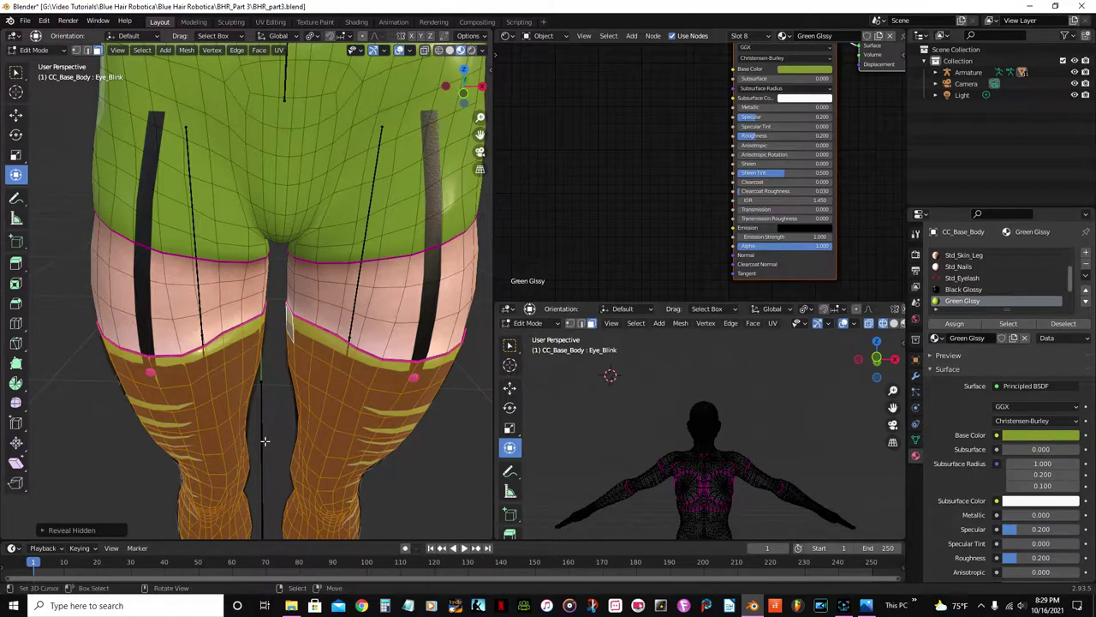
# Deselect all leg faces, save the file, and return the body mesh to Object Mode.
pyautogui.hotkey('alt', 'a')
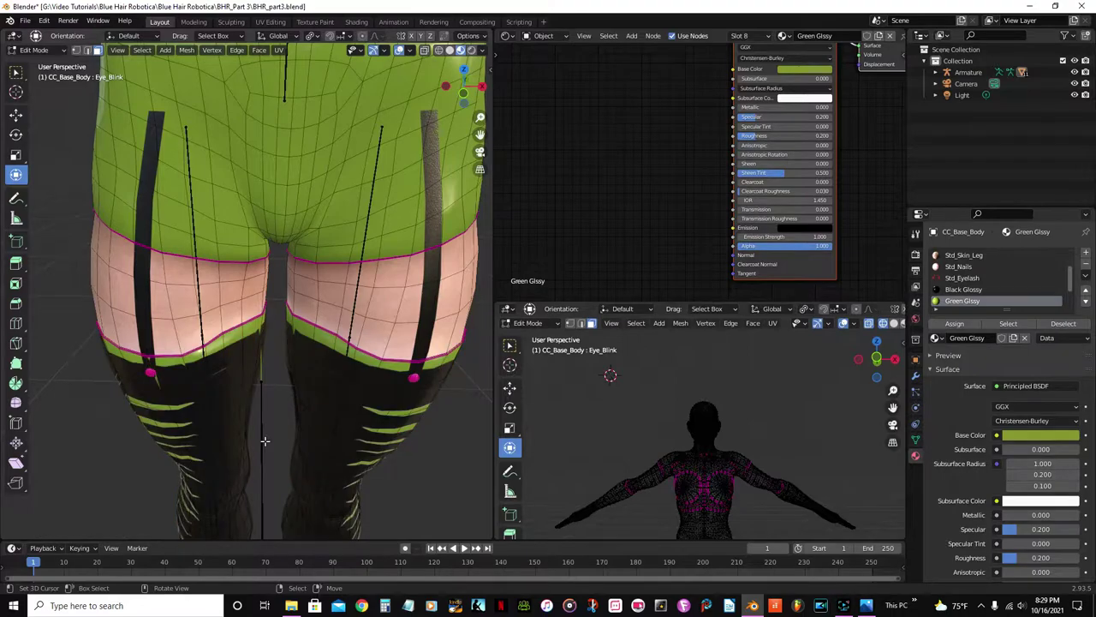
pyautogui.hotkey('ctrl', 's')
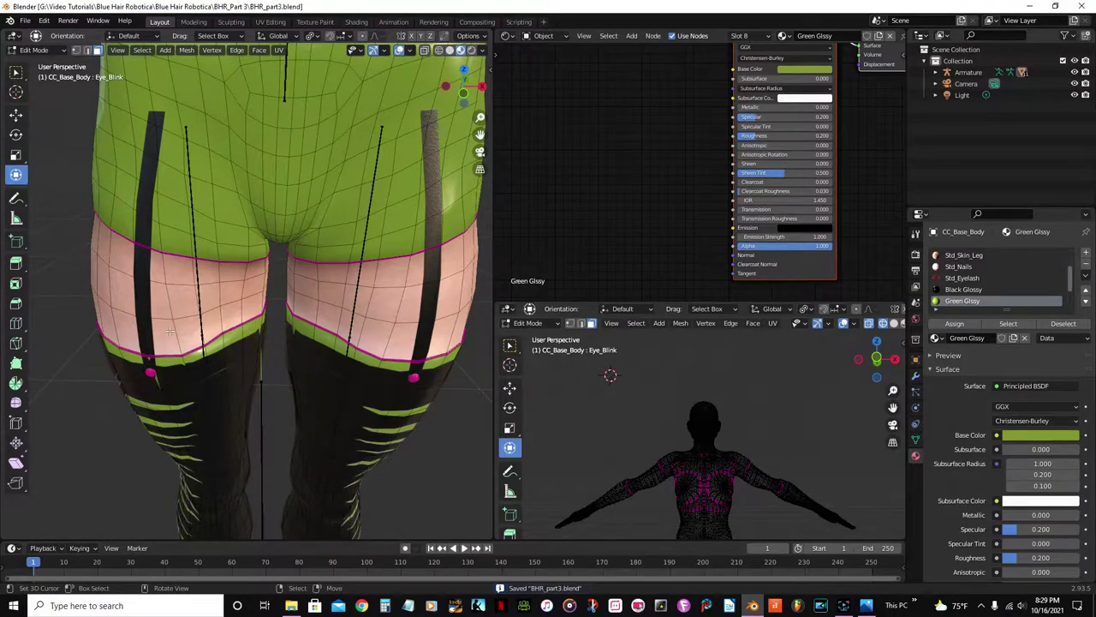
pyautogui.scroll(-5, 174, 293)
pyautogui.press('Tab')
pyautogui.moveTo(182, 237); pyautogui.dragTo(213, 252, button='middle')
pyautogui.scroll(5, 212, 253)
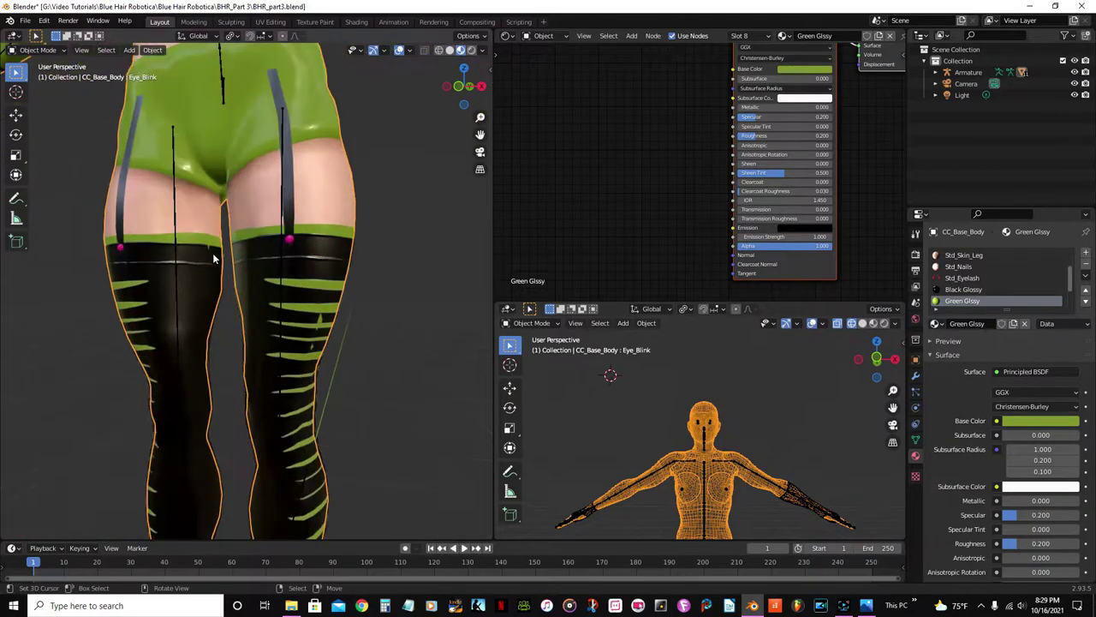
# Select the WC_F_Socks_L stockings, enable the edit-mode and on-cage display of their Armature modifier, and enter Edit Mode.
pyautogui.click(266, 300)
pyautogui.scroll(2, 343, 282)
pyautogui.scroll(-1, 326, 274)
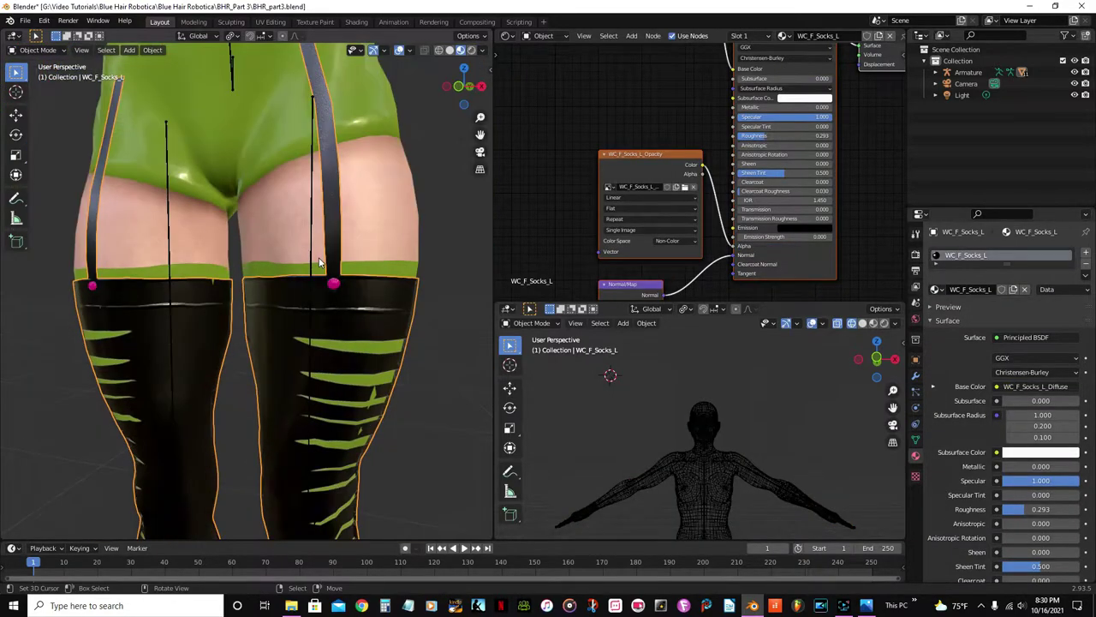
pyautogui.scroll(2, 318, 262)
pyautogui.press('Tab')
pyautogui.press('Tab')
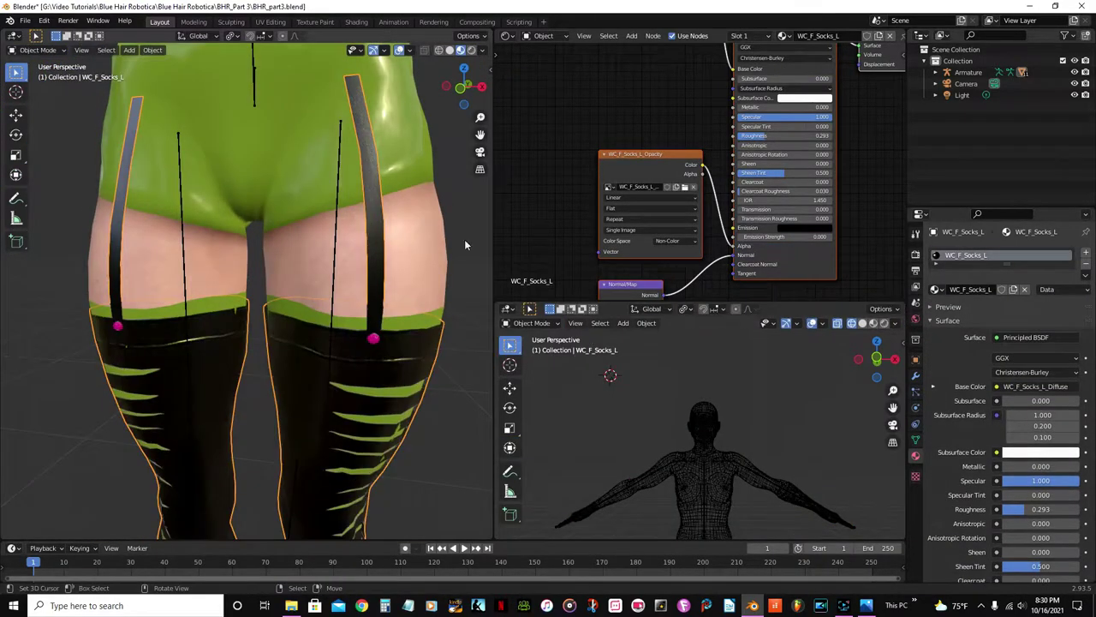
pyautogui.click(915, 375)
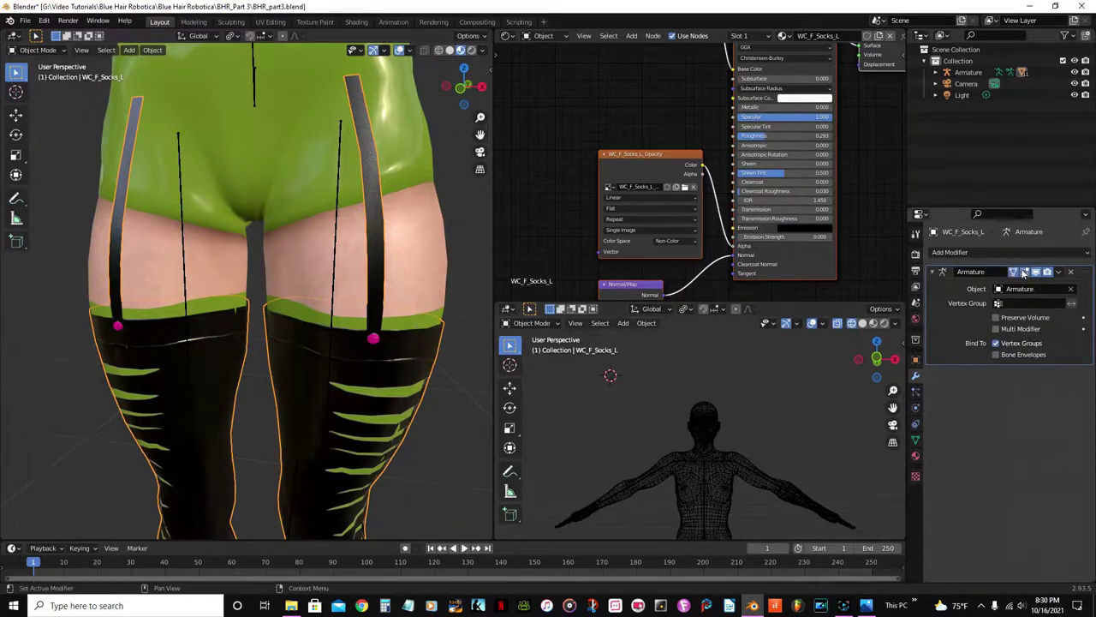
pyautogui.press('Tab')
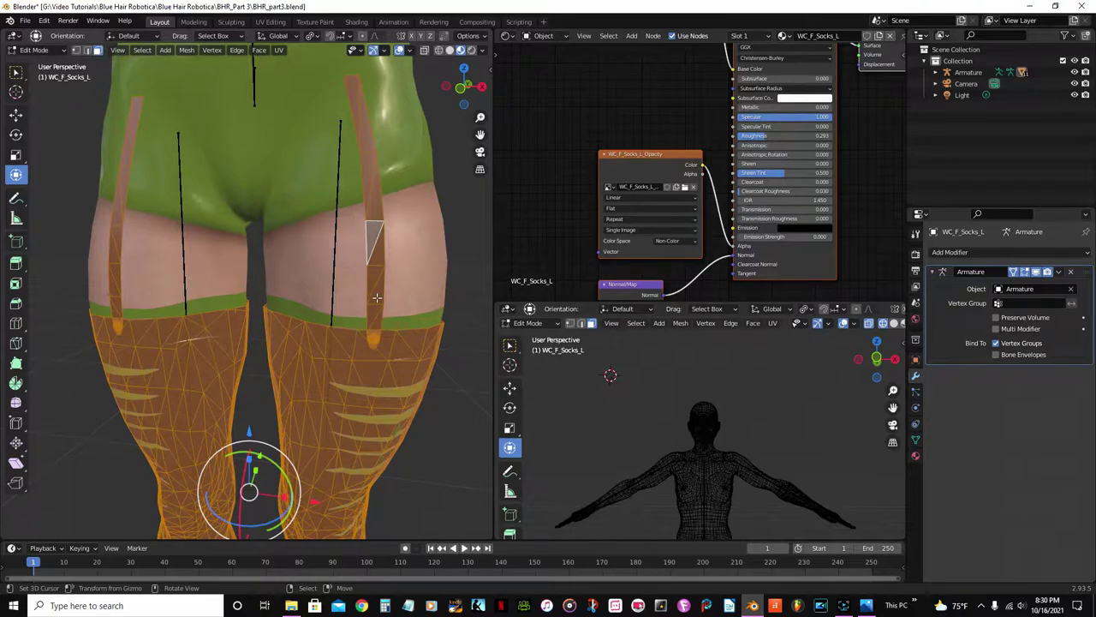
# Delete the faces of both garter straps and their pink buttons by selecting all linked geometry, and return to Object Mode.
pyautogui.click(377, 298)
pyautogui.keyDown('shift'); pyautogui.click(118, 328); pyautogui.keyUp('shift')
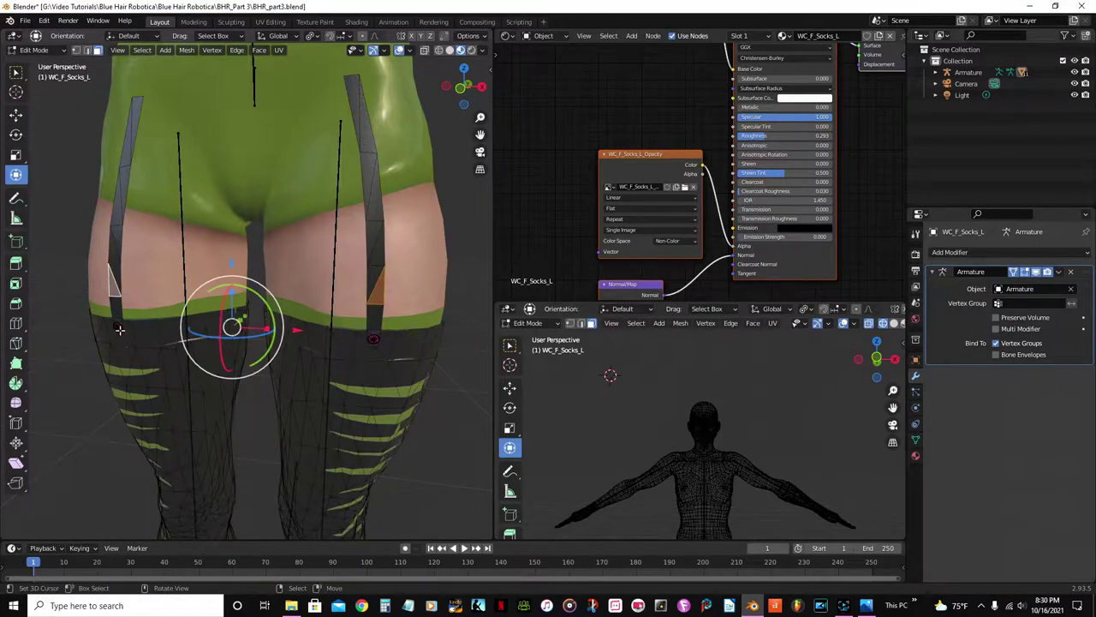
pyautogui.keyDown('shift'); pyautogui.click(370, 340); pyautogui.keyUp('shift')
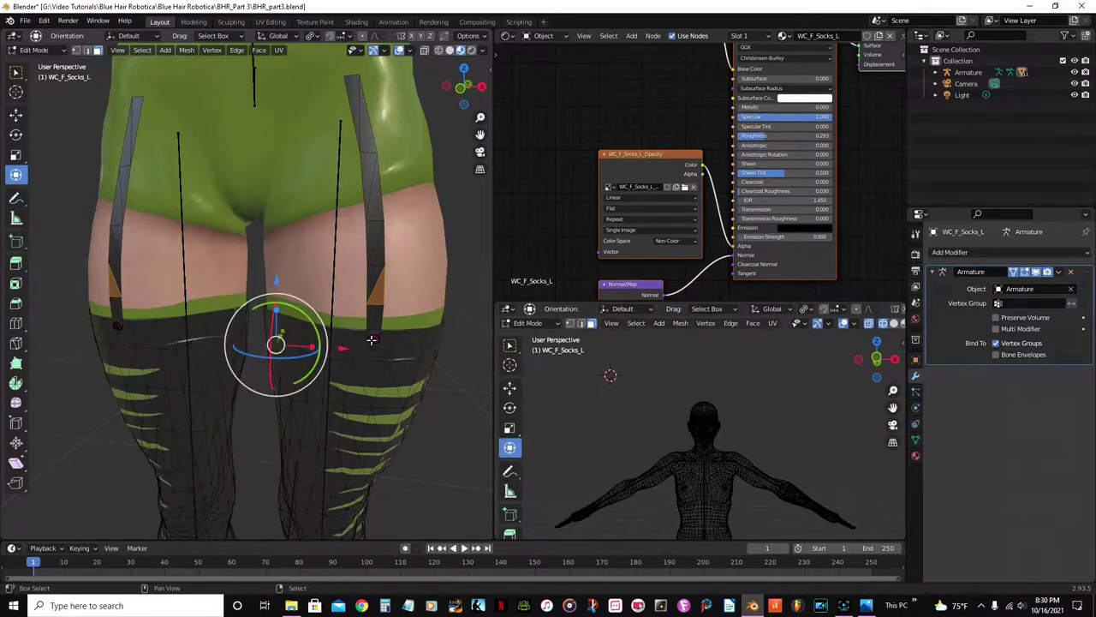
pyautogui.keyDown('shift'); pyautogui.click(112, 325); pyautogui.keyUp('shift')
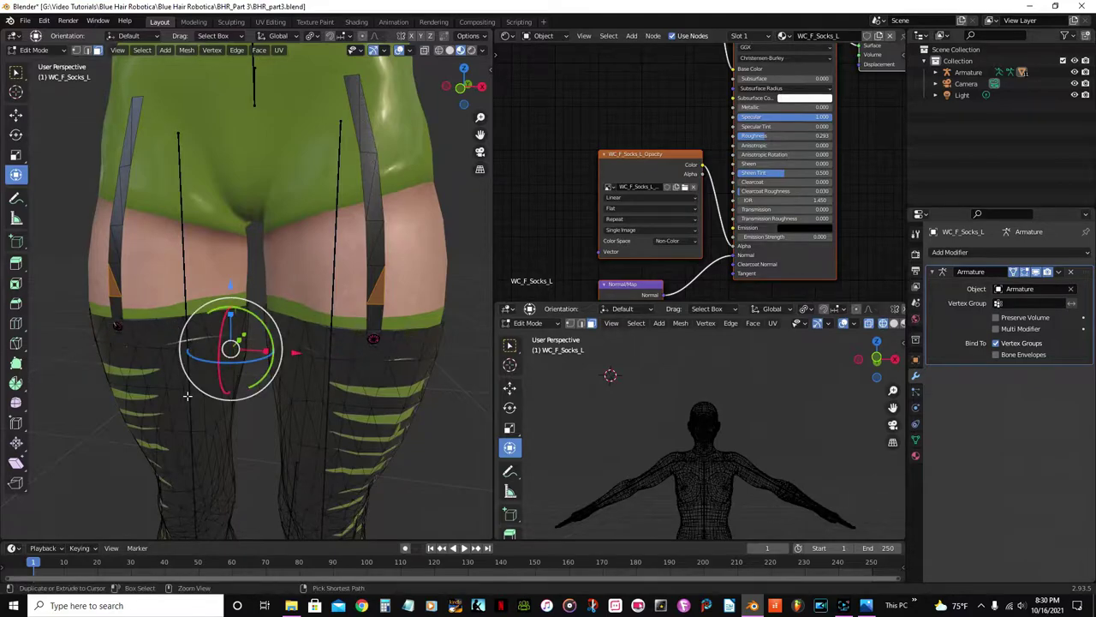
pyautogui.hotkey('ctrl', 'l')
pyautogui.press('x')
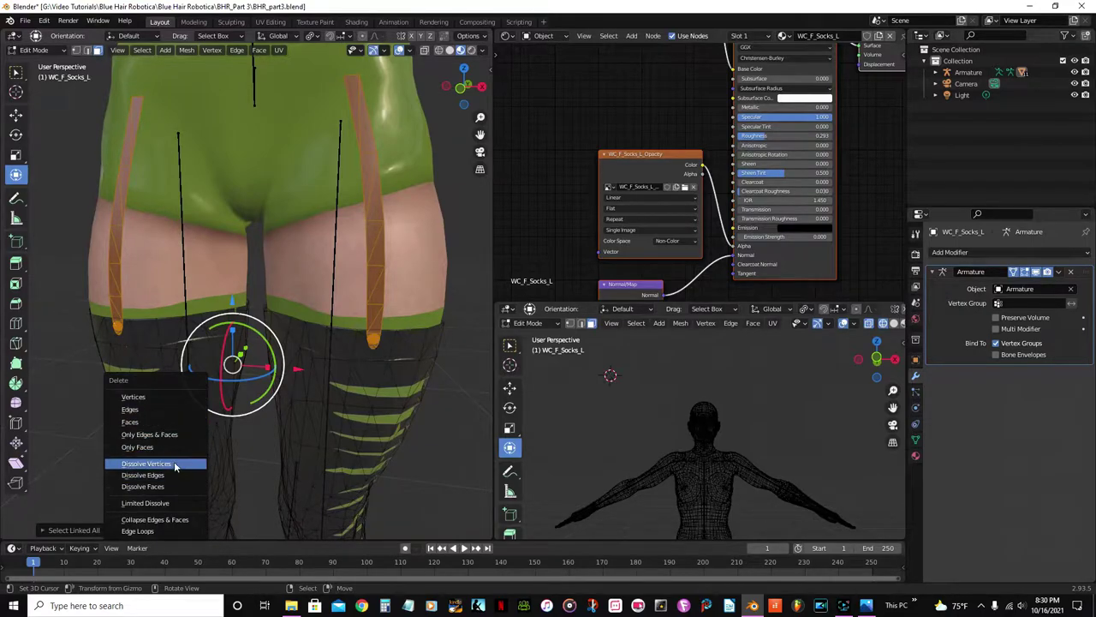
pyautogui.click(161, 422)
pyautogui.scroll(-4, 160, 420)
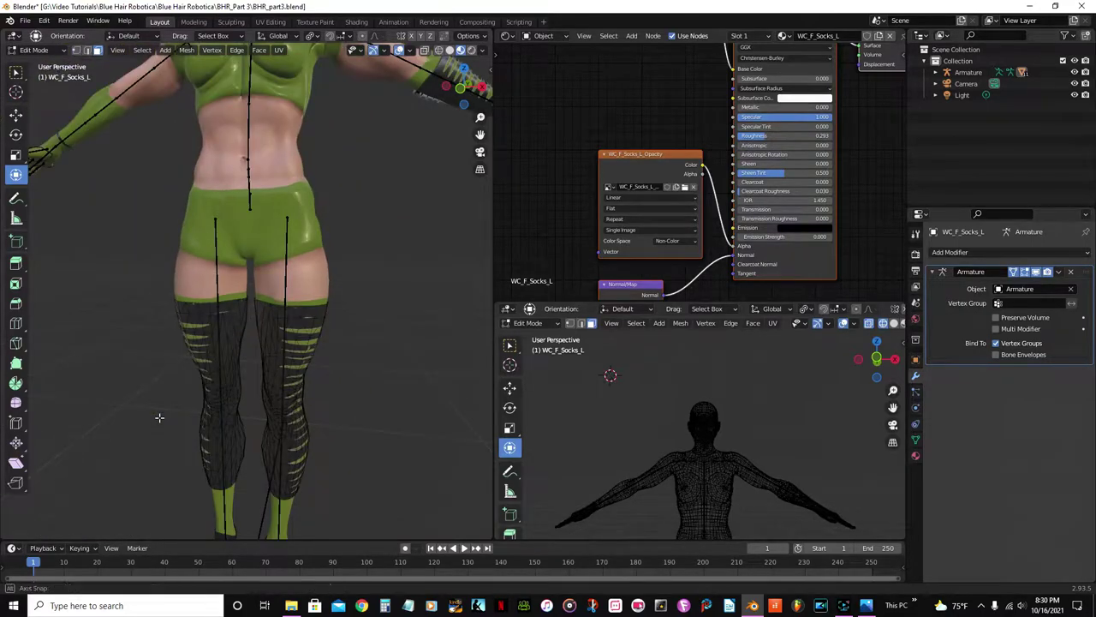
pyautogui.scroll(2, 160, 421)
pyautogui.press('Tab')
pyautogui.moveTo(159, 416); pyautogui.dragTo(229, 415, button='middle')
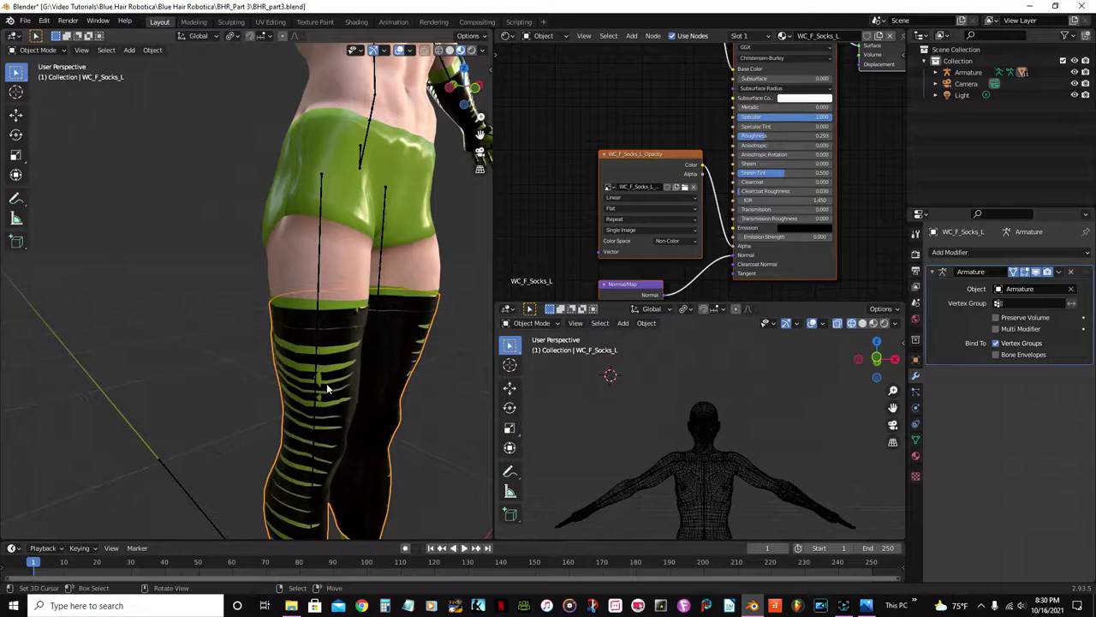
# In Sculpt Mode, inflate the outer side of the right stocking with the Inflate/Deflate brush where green shows through.
pyautogui.click(61, 51)
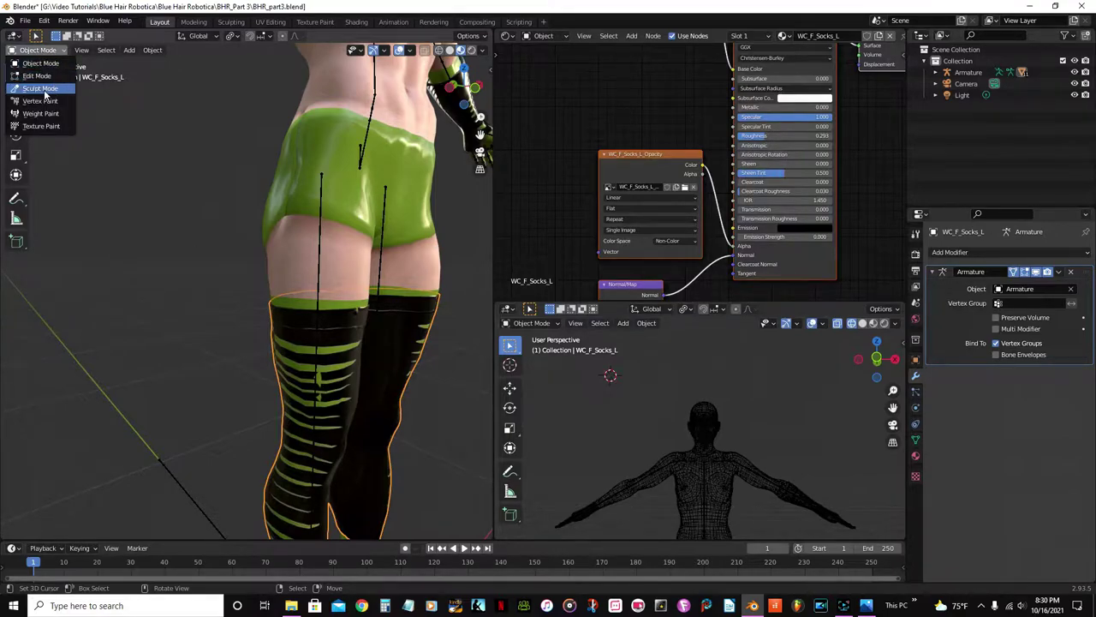
pyautogui.click(43, 89)
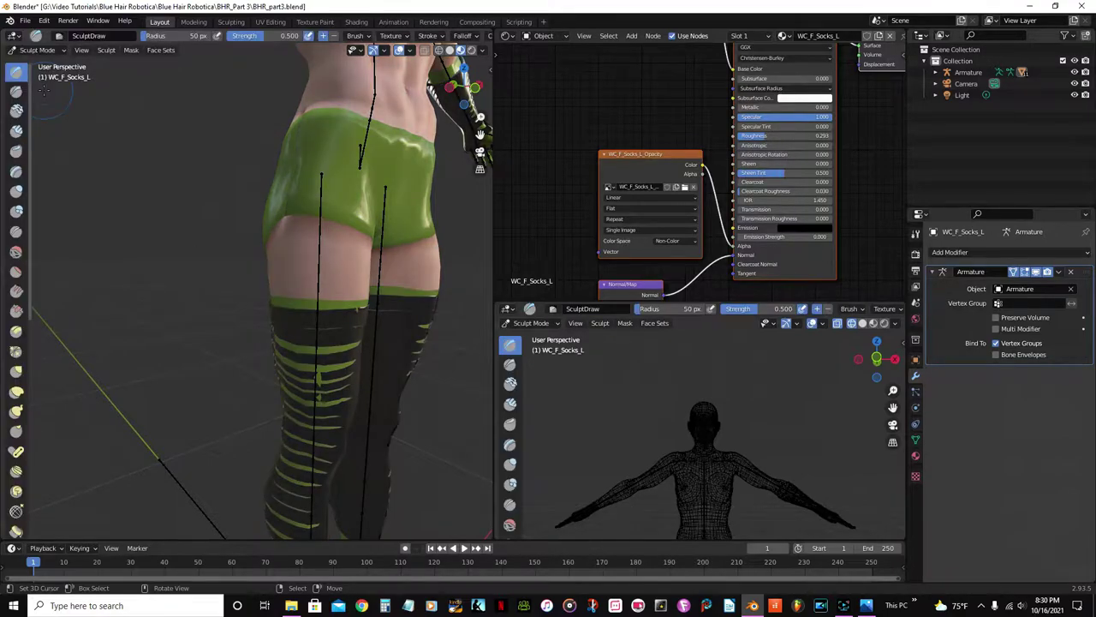
pyautogui.click(15, 193)
pyautogui.click(313, 380)
pyautogui.moveTo(315, 379); pyautogui.dragTo(321, 395)
pyautogui.moveTo(327, 371); pyautogui.dragTo(216, 331, button='middle')
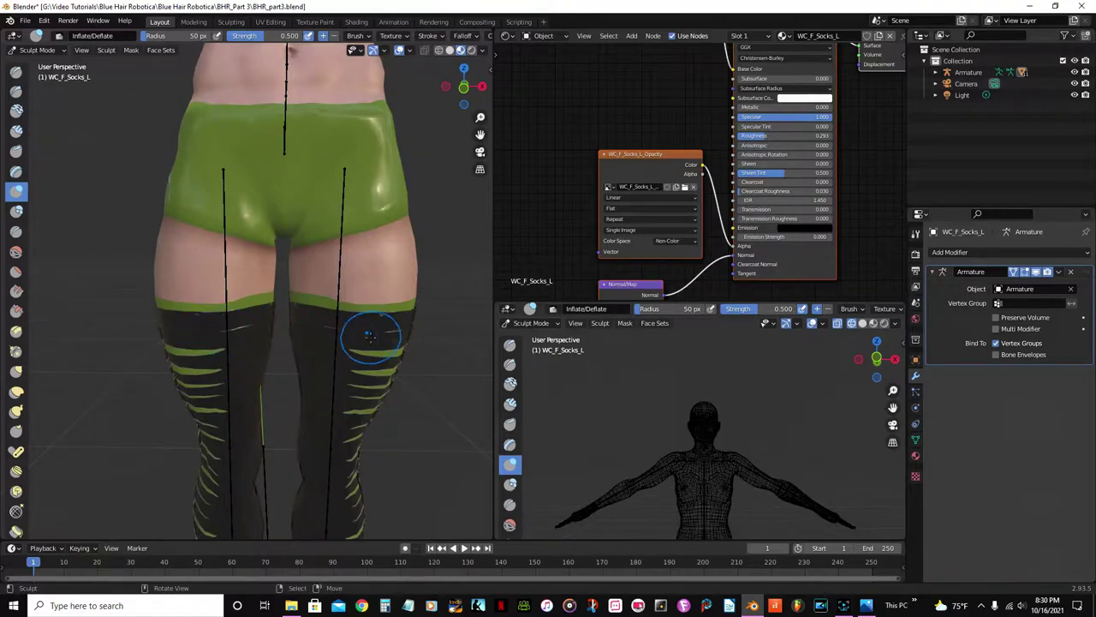
# Inflate the stocking over the back outer side of the right calf to cover the green leg, and save the file.
pyautogui.moveTo(396, 351)
pyautogui.mouseDown(button='middle')
pyautogui.moveTo(291, 364)
pyautogui.moveTo(199, 358)
pyautogui.moveTo(201, 374)
pyautogui.moveTo(110, 364)
pyautogui.mouseUp(button='middle')
pyautogui.scroll(2, 109, 364)
pyautogui.moveTo(96, 430)
pyautogui.mouseDown(button='middle')
pyautogui.moveTo(180, 405)
pyautogui.moveTo(399, 386)
pyautogui.mouseUp(button='middle')
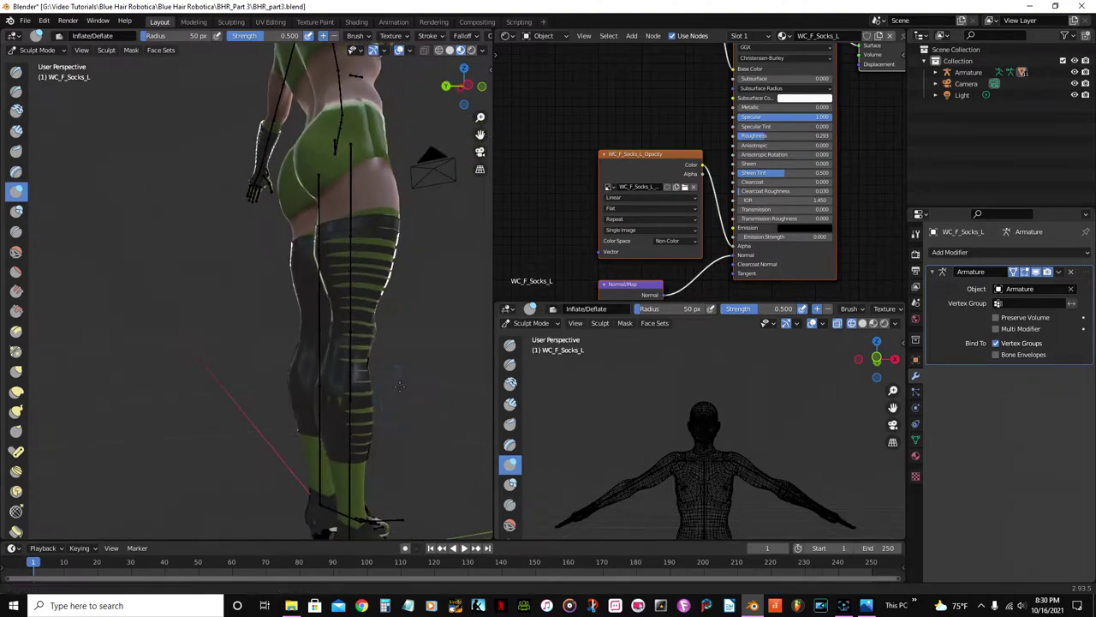
pyautogui.scroll(1, 377, 387)
pyautogui.scroll(2, 302, 396)
pyautogui.moveTo(354, 409); pyautogui.dragTo(368, 404)
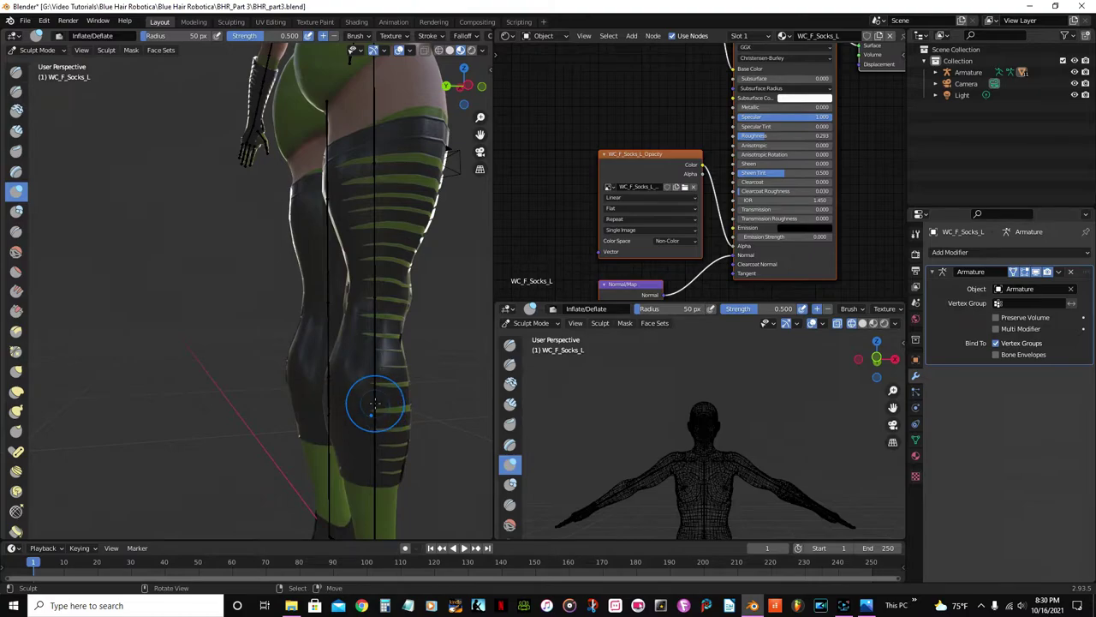
pyautogui.hotkey('ctrl', 's')
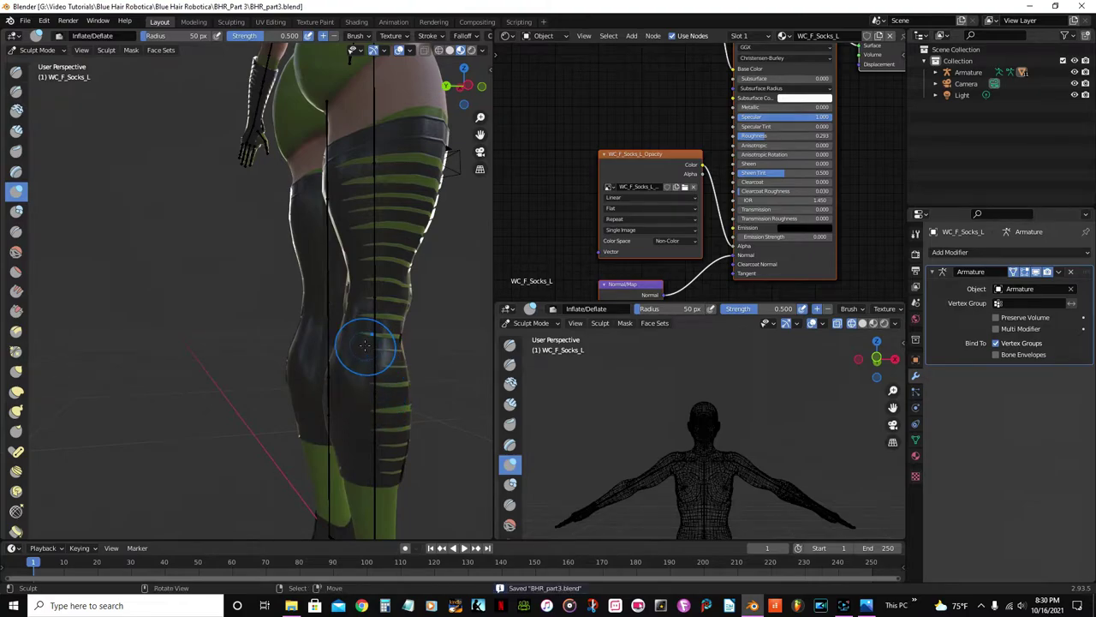
# Inflate the spot near the upper inner edge of the right stocking where the green leg pokes through.
pyautogui.moveTo(368, 347)
pyautogui.mouseDown(button='middle')
pyautogui.moveTo(394, 371)
pyautogui.moveTo(21, 358)
pyautogui.moveTo(249, 338)
pyautogui.mouseUp(button='middle')
pyautogui.scroll(3, 257, 334)
pyautogui.moveTo(171, 352)
pyautogui.mouseDown(button='middle')
pyautogui.moveTo(282, 368)
pyautogui.moveTo(176, 380)
pyautogui.mouseUp(button='middle')
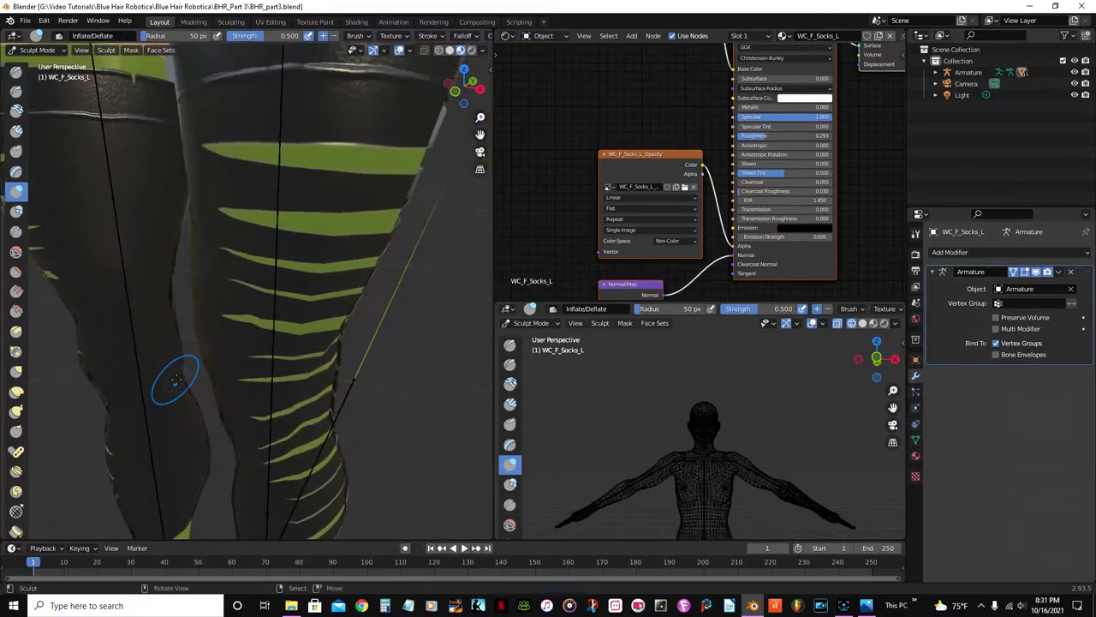
pyautogui.moveTo(120, 79)
pyautogui.mouseDown()
pyautogui.moveTo(142, 67)
pyautogui.moveTo(140, 94)
pyautogui.mouseUp()
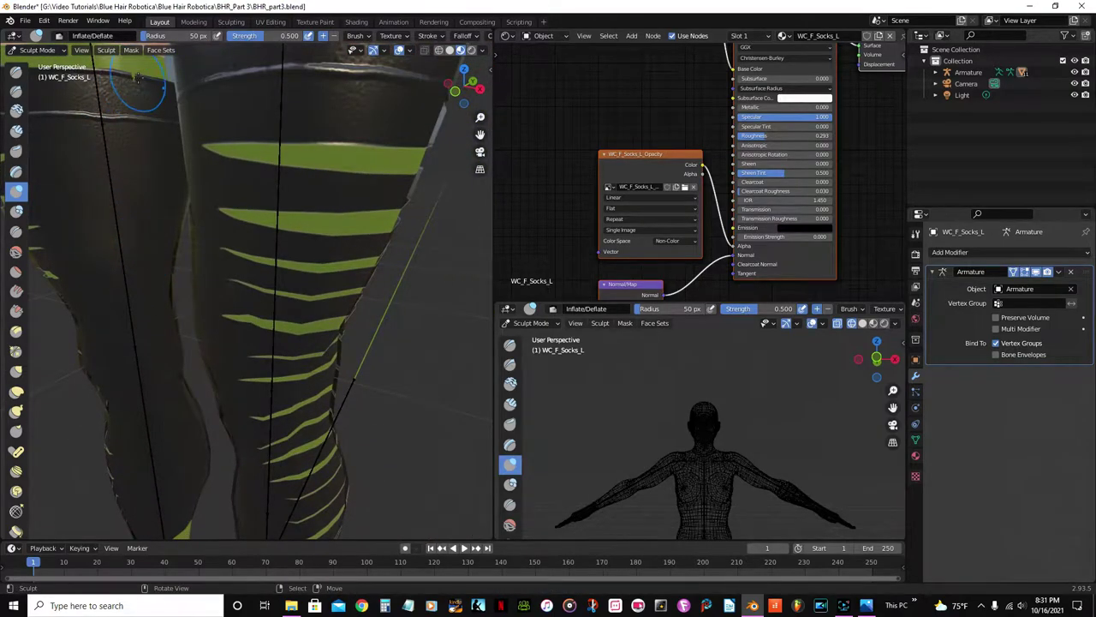
pyautogui.scroll(-4, 177, 197)
pyautogui.moveTo(179, 197)
pyautogui.mouseDown(button='middle')
pyautogui.moveTo(279, 207)
pyautogui.moveTo(253, 212)
pyautogui.moveTo(236, 259)
pyautogui.mouseUp(button='middle')
pyautogui.scroll(1, 236, 259)
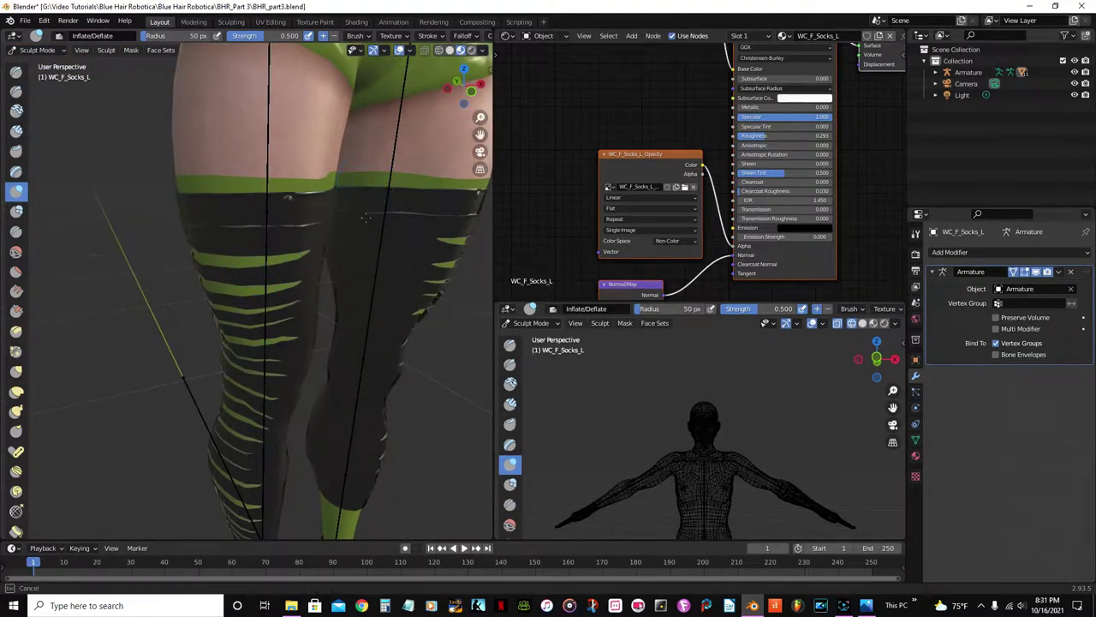
# Check the outer side of the stockings, return to Object Mode, and save the file.
pyautogui.moveTo(391, 306)
pyautogui.mouseDown(button='middle')
pyautogui.moveTo(343, 312)
pyautogui.moveTo(171, 285)
pyautogui.moveTo(192, 278)
pyautogui.mouseUp(button='middle')
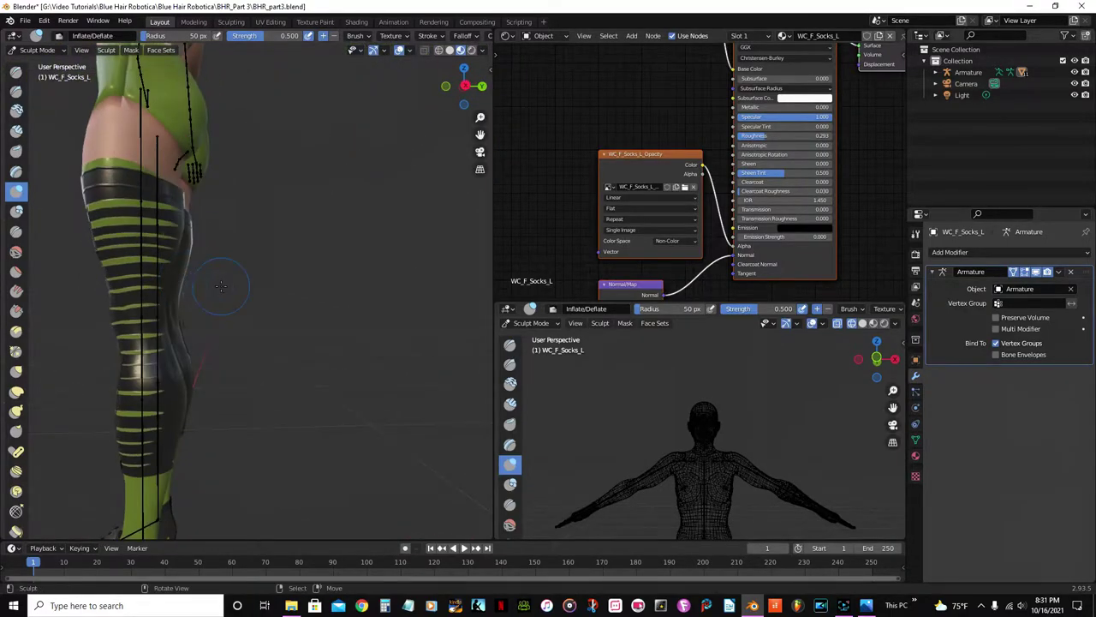
pyautogui.scroll(-1, 221, 286)
pyautogui.click(66, 52)
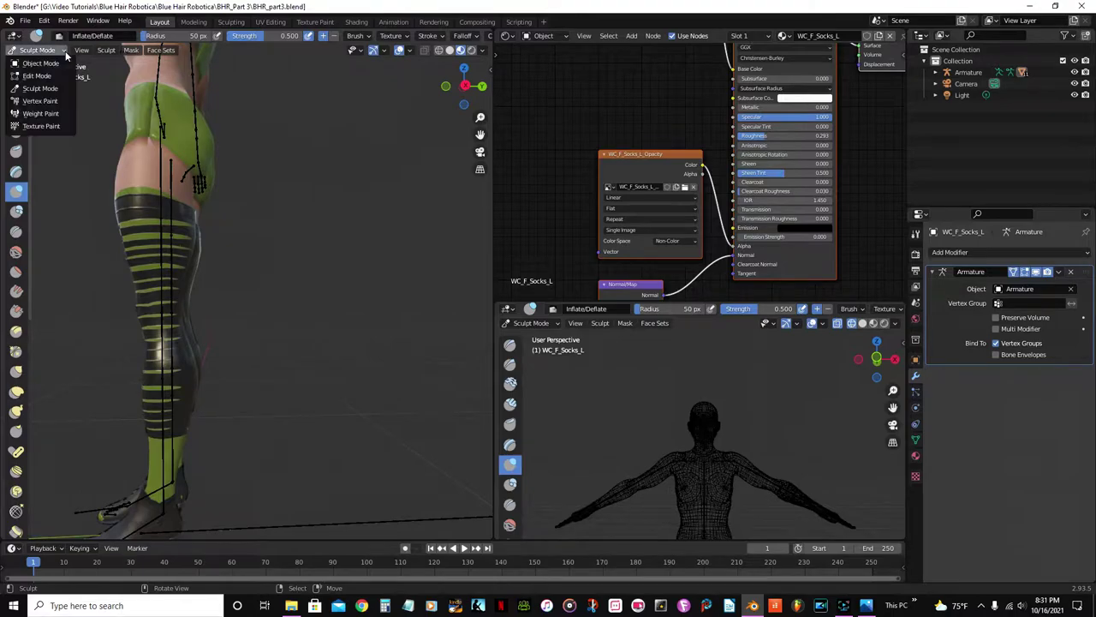
pyautogui.click(62, 65)
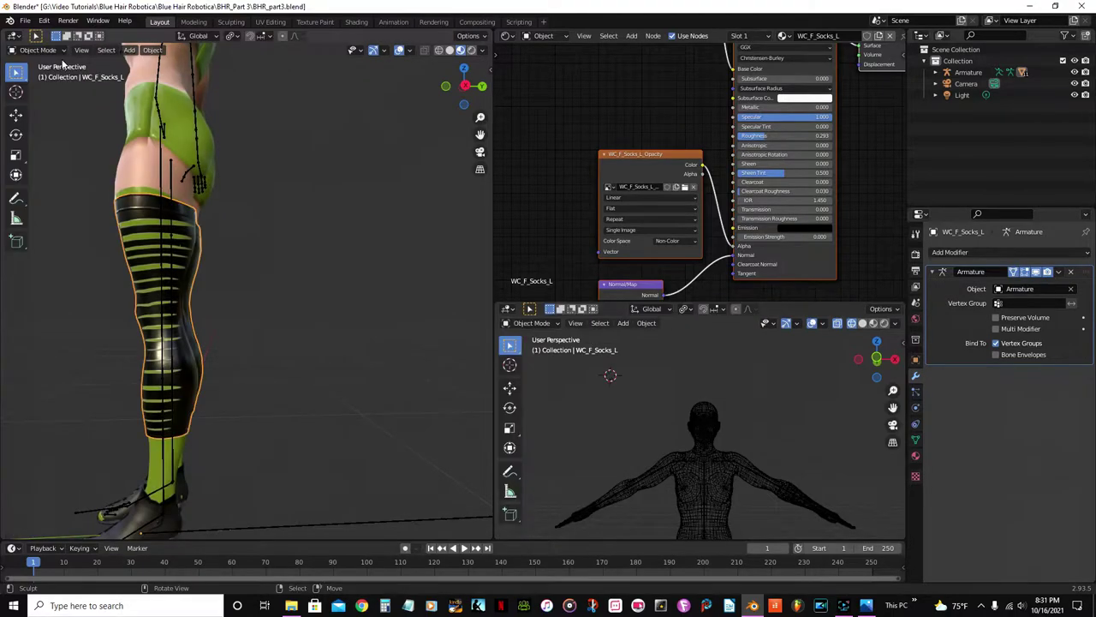
pyautogui.moveTo(248, 345); pyautogui.dragTo(275, 335, button='middle')
pyautogui.hotkey('ctrl', 's')
# Select the PRCCF_ShoesMC shoes and switch them to Sculpt Mode.
pyautogui.scroll(3, 257, 359)
pyautogui.keyDown('shift'); pyautogui.moveTo(219, 428); pyautogui.dragTo(224, 272, button='middle'); pyautogui.keyUp('shift')
pyautogui.moveTo(224, 273); pyautogui.dragTo(272, 299, button='middle')
pyautogui.click(237, 382)
pyautogui.moveTo(238, 382); pyautogui.dragTo(254, 383, button='middle')
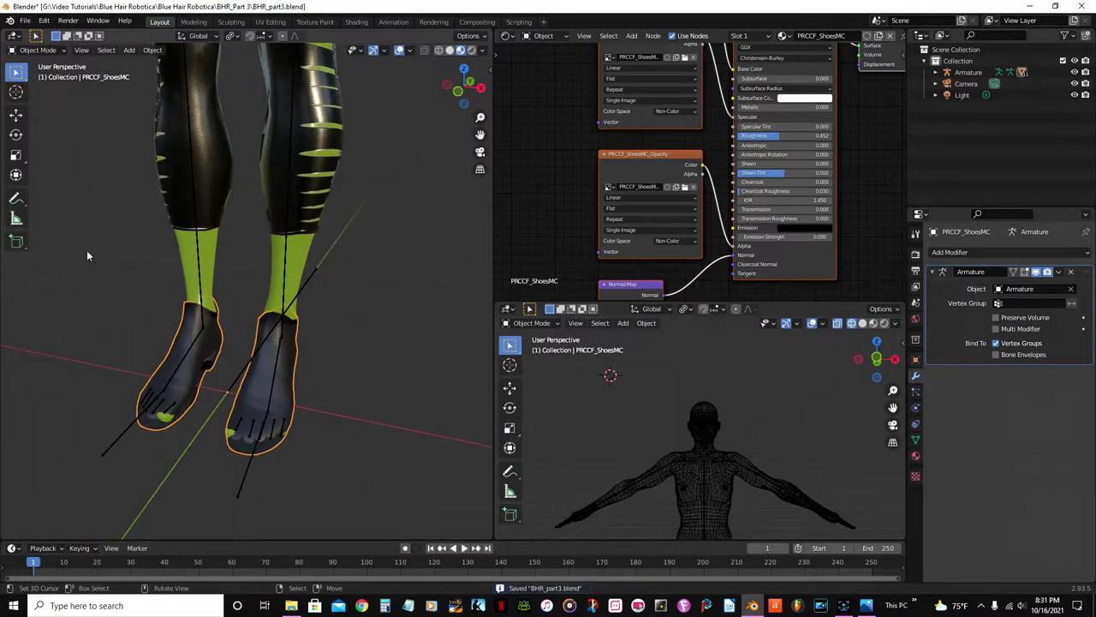
pyautogui.click(54, 50)
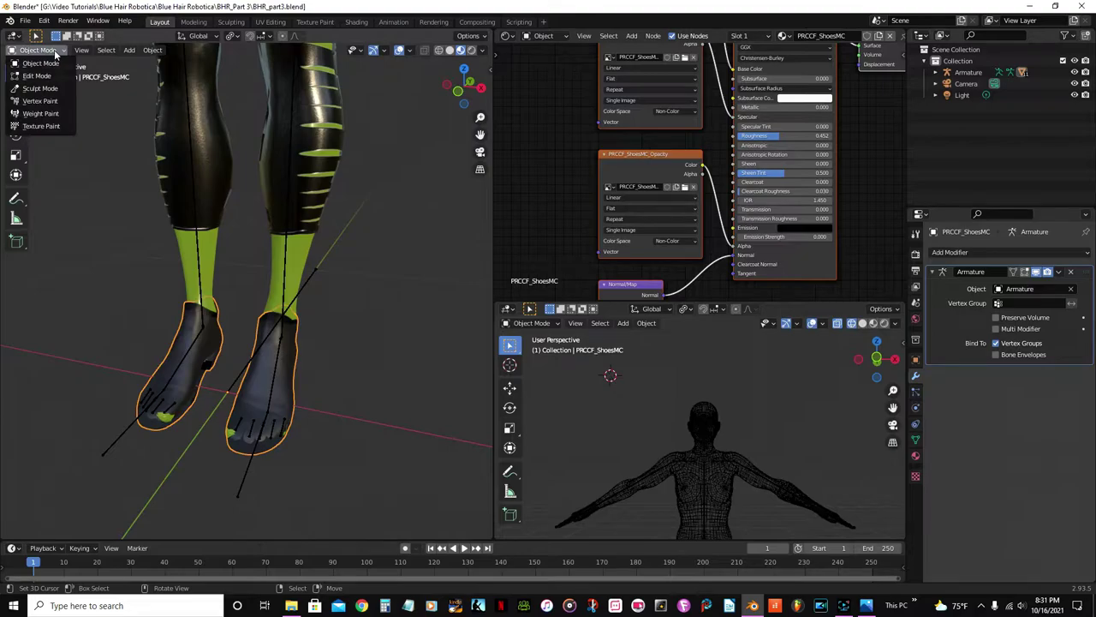
pyautogui.click(41, 89)
# Inflate the toe areas of both shoes with the Inflate/Deflate brush to cover the green feet, checking from all sides.
pyautogui.moveTo(163, 421)
pyautogui.mouseDown()
pyautogui.moveTo(164, 436)
pyautogui.moveTo(159, 419)
pyautogui.moveTo(175, 417)
pyautogui.mouseUp()
pyautogui.moveTo(180, 419); pyautogui.dragTo(282, 454, button='middle')
pyautogui.moveTo(342, 412)
pyautogui.mouseDown()
pyautogui.moveTo(351, 423)
pyautogui.moveTo(370, 408)
pyautogui.mouseUp()
pyautogui.moveTo(268, 412); pyautogui.dragTo(376, 431, button='middle')
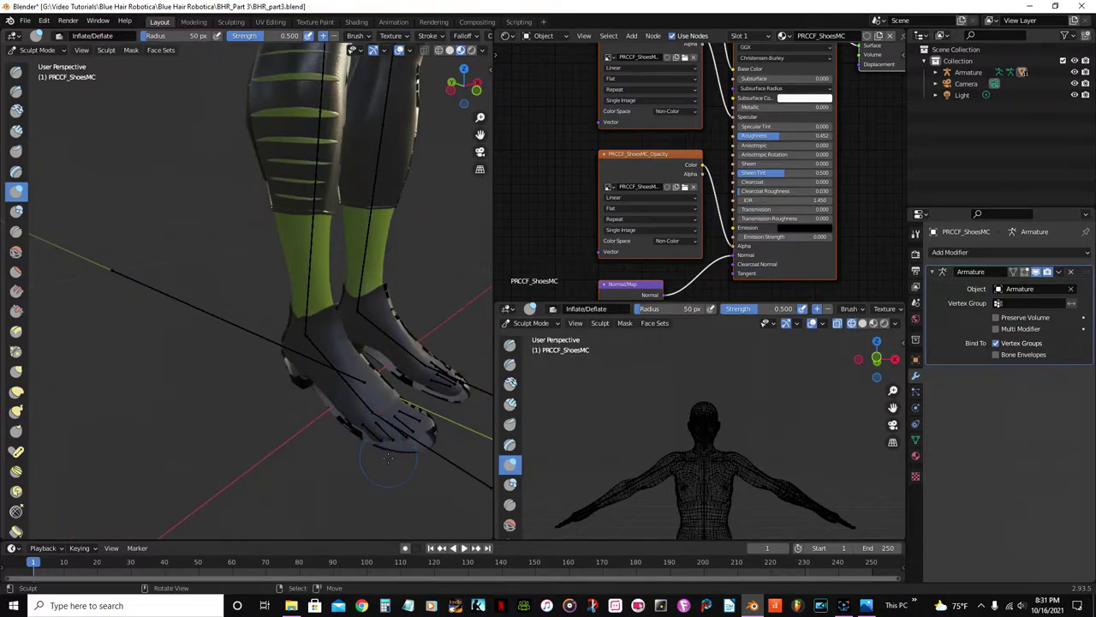
pyautogui.moveTo(317, 393)
pyautogui.mouseDown(button='middle')
pyautogui.moveTo(220, 376)
pyautogui.moveTo(175, 452)
pyautogui.mouseUp(button='middle')
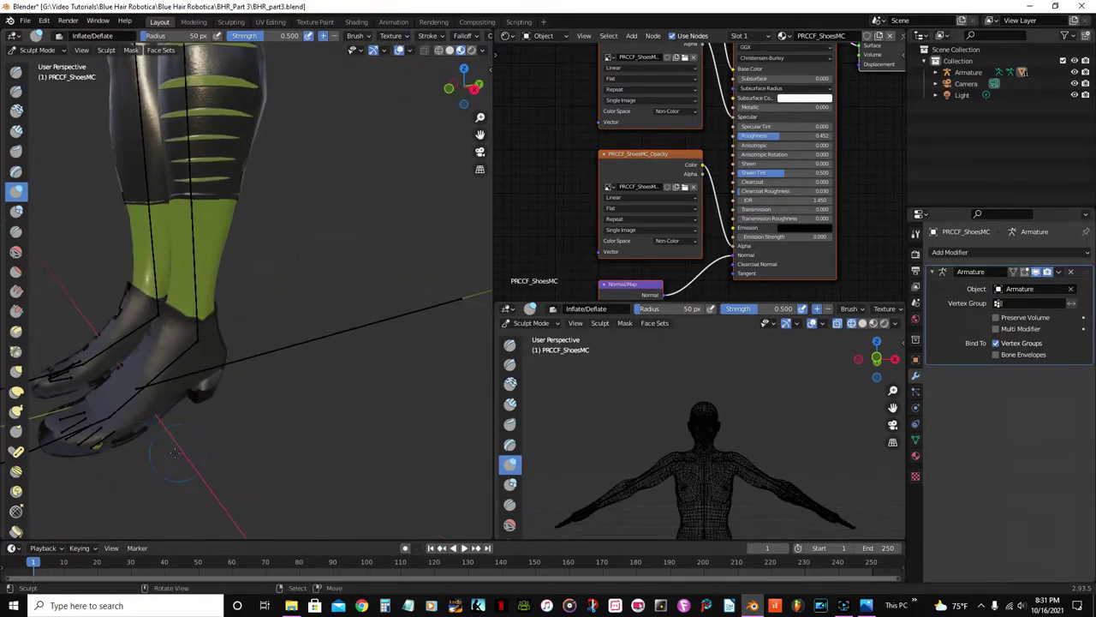
pyautogui.moveTo(97, 447)
pyautogui.mouseDown(button='middle')
pyautogui.moveTo(355, 418)
pyautogui.moveTo(45, 390)
pyautogui.moveTo(170, 418)
pyautogui.moveTo(172, 318)
pyautogui.moveTo(252, 289)
pyautogui.mouseUp(button='middle')
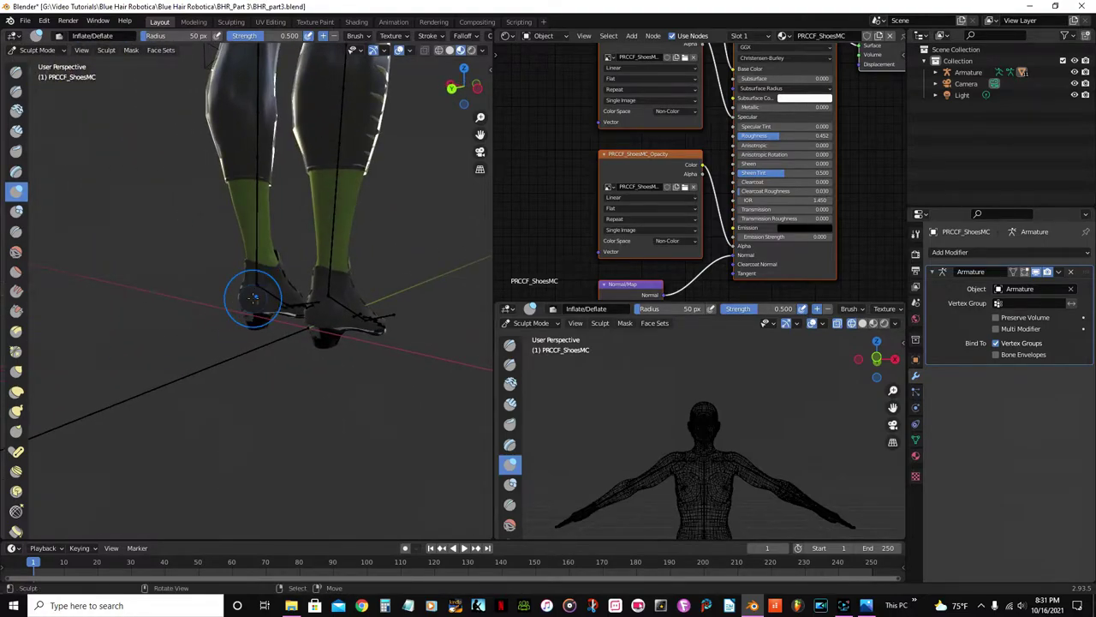
pyautogui.moveTo(197, 385); pyautogui.dragTo(107, 439, button='middle')
pyautogui.scroll(2, 107, 438)
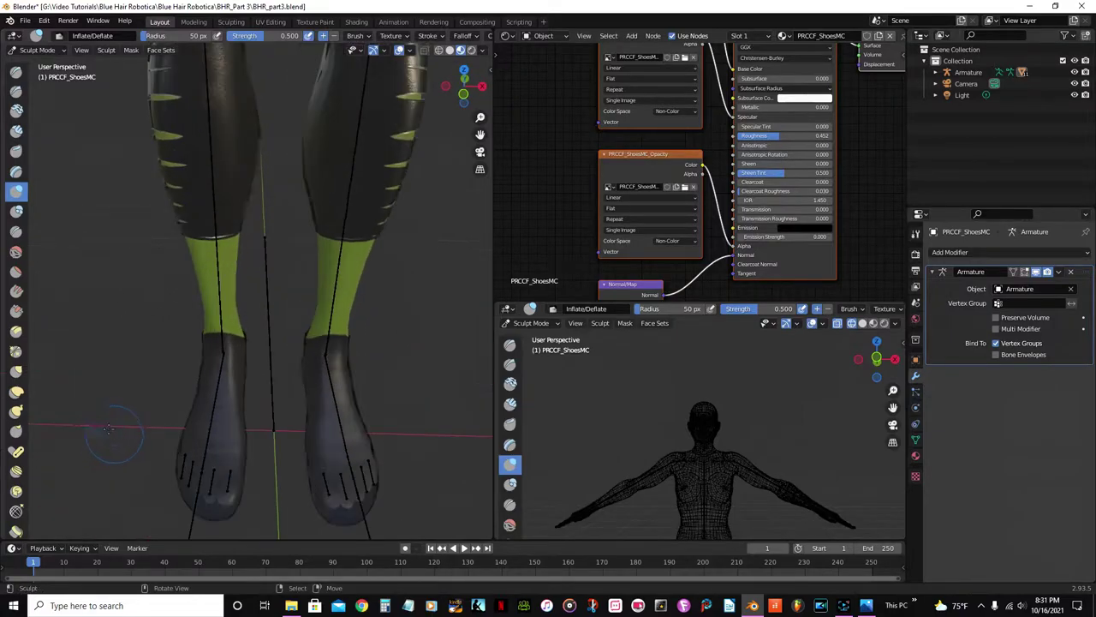
# Return the shoes to Object Mode and save the file.
pyautogui.click(60, 52)
pyautogui.click(34, 63)
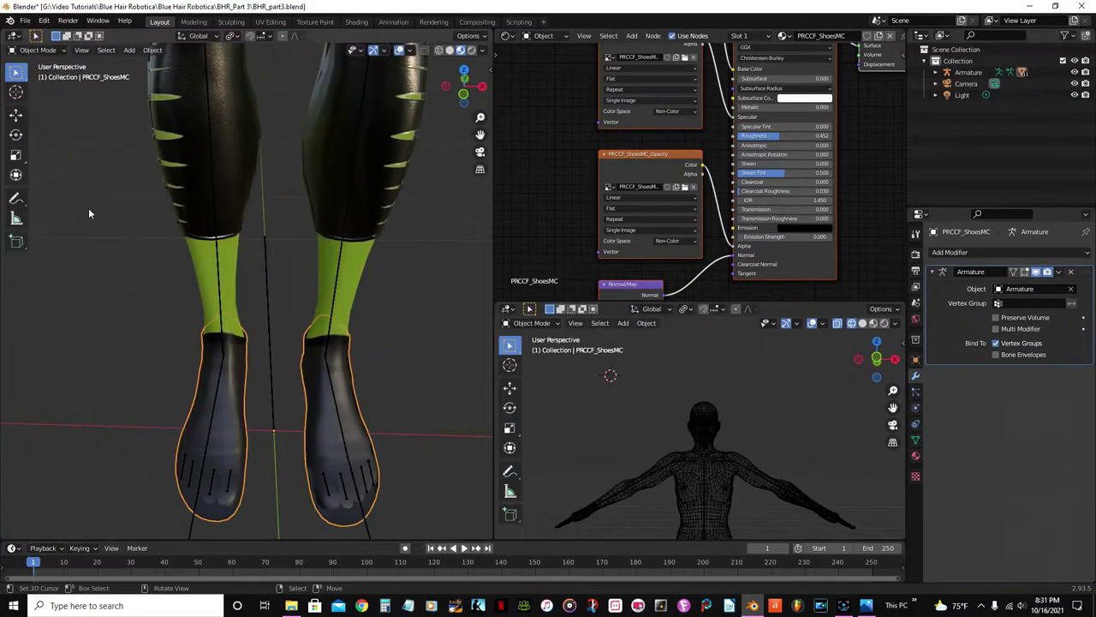
pyautogui.scroll(-3, 217, 334)
pyautogui.hotkey('ctrl', 's')
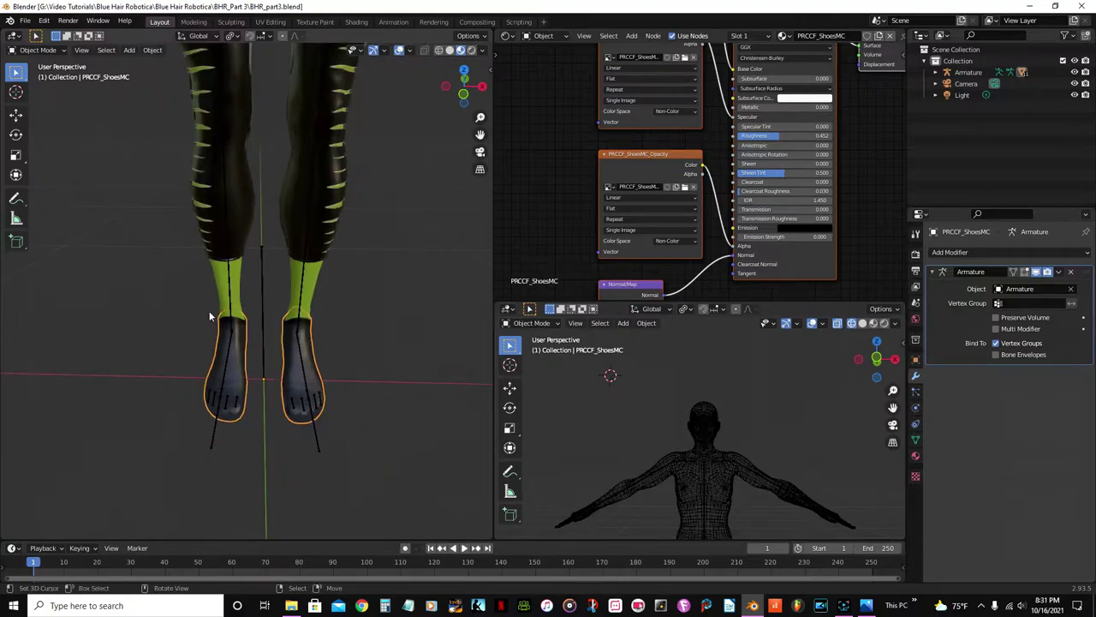
pyautogui.scroll(-4, 276, 224)
pyautogui.scroll(5, 278, 228)
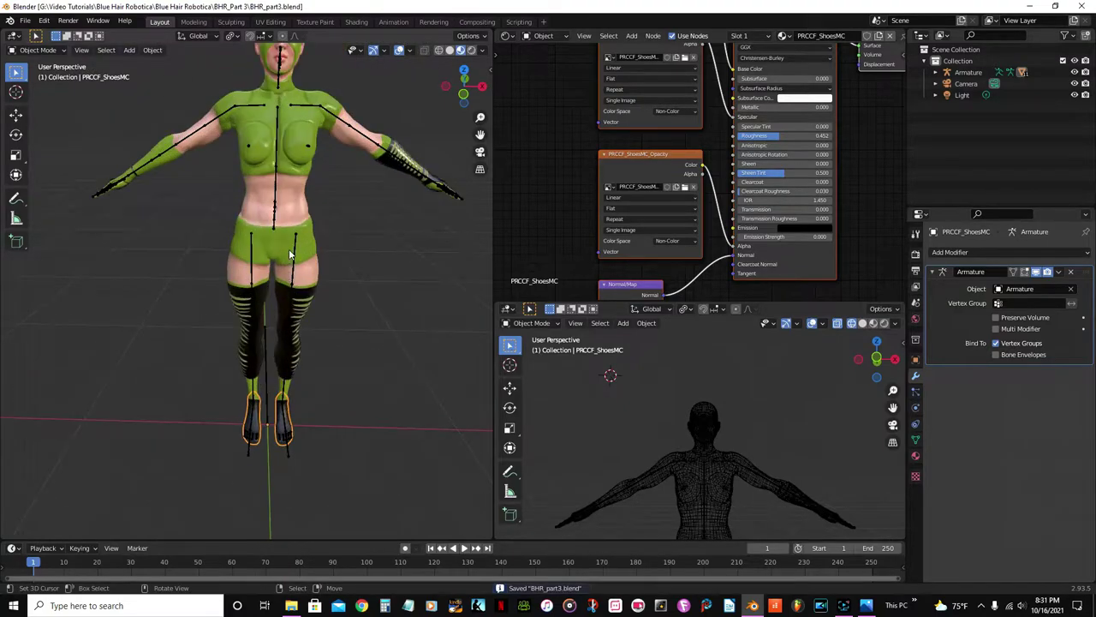
pyautogui.scroll(4, 296, 332)
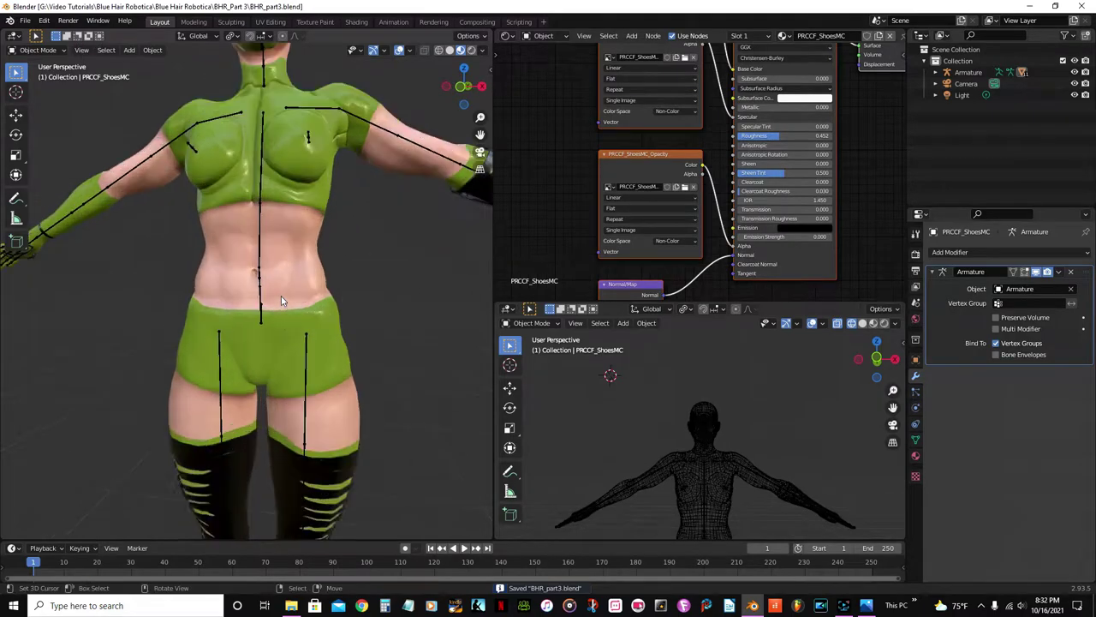
# Put the CC_Base_Body mesh into Edit Mode and select the top face loop around the waist of the green shorts.
pyautogui.click(245, 353)
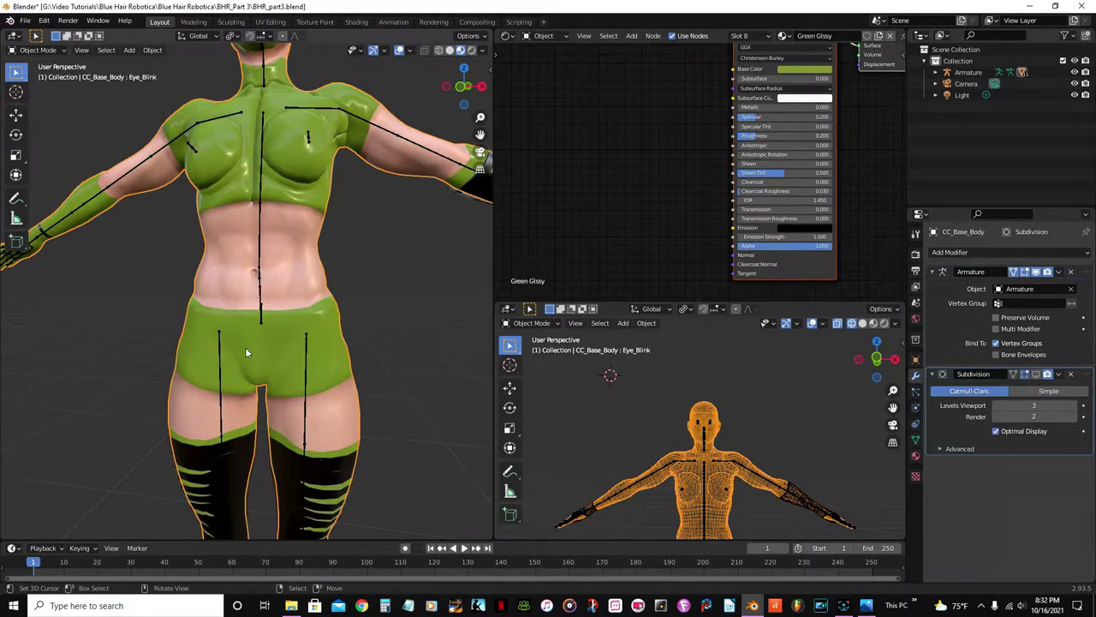
pyautogui.press('Tab')
pyautogui.scroll(4, 245, 347)
pyautogui.keyDown('alt'); pyautogui.click(245, 347); pyautogui.keyUp('alt')
pyautogui.scroll(-4, 245, 347)
pyautogui.moveTo(245, 347)
pyautogui.mouseDown(button='middle')
pyautogui.moveTo(271, 346)
pyautogui.moveTo(227, 346)
pyautogui.mouseUp(button='middle')
pyautogui.scroll(4, 227, 346)
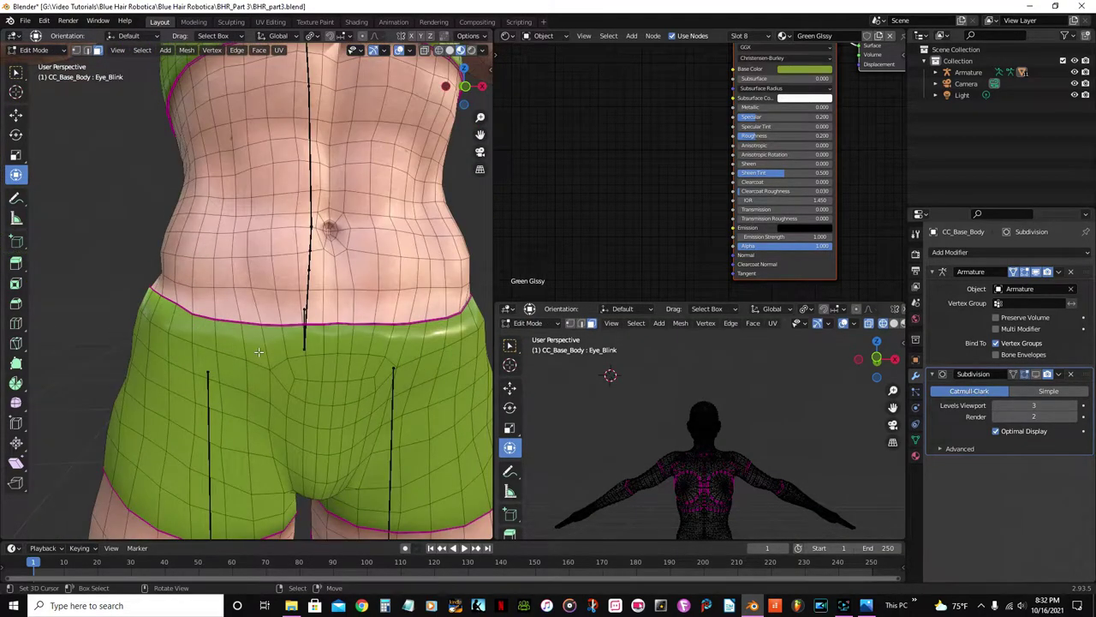
pyautogui.click(258, 351)
pyautogui.keyDown('alt'); pyautogui.click(268, 347); pyautogui.keyUp('alt')
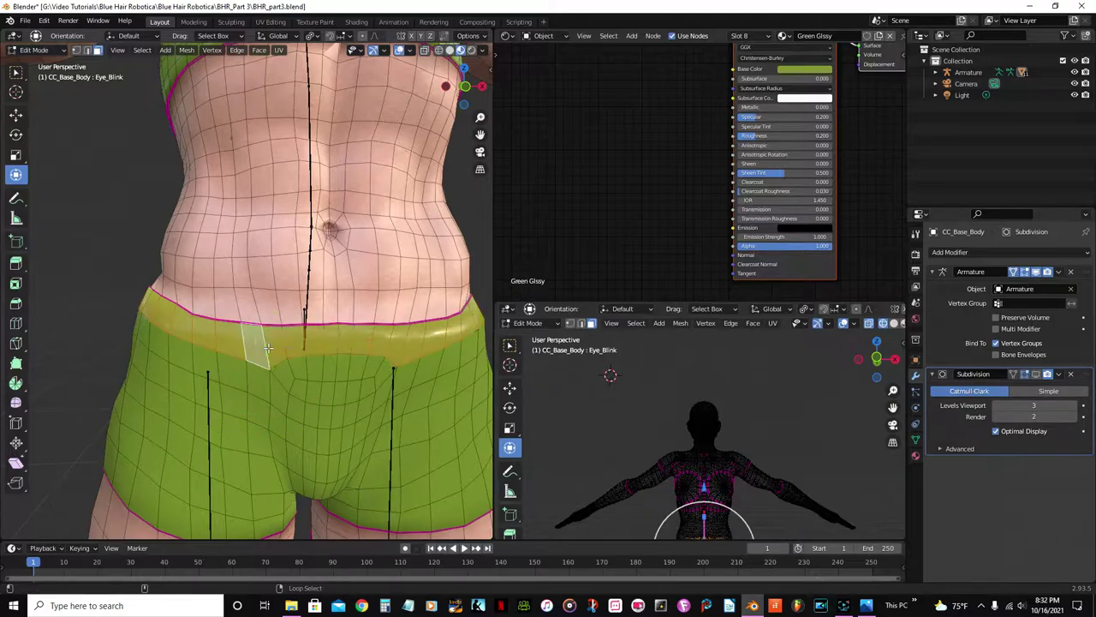
pyautogui.scroll(-5, 296, 357)
pyautogui.moveTo(299, 355); pyautogui.dragTo(285, 352, button='middle')
pyautogui.scroll(5, 285, 353)
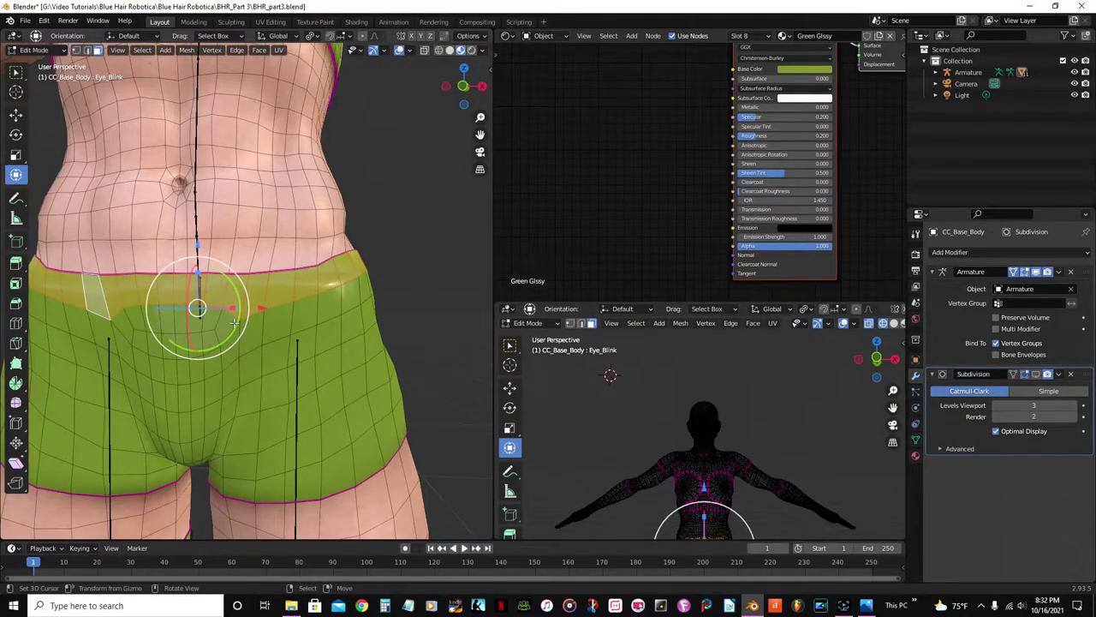
# Extend the waistband selection down the front centre of the shorts with Circle Select to form a tapering front panel.
pyautogui.press('c')
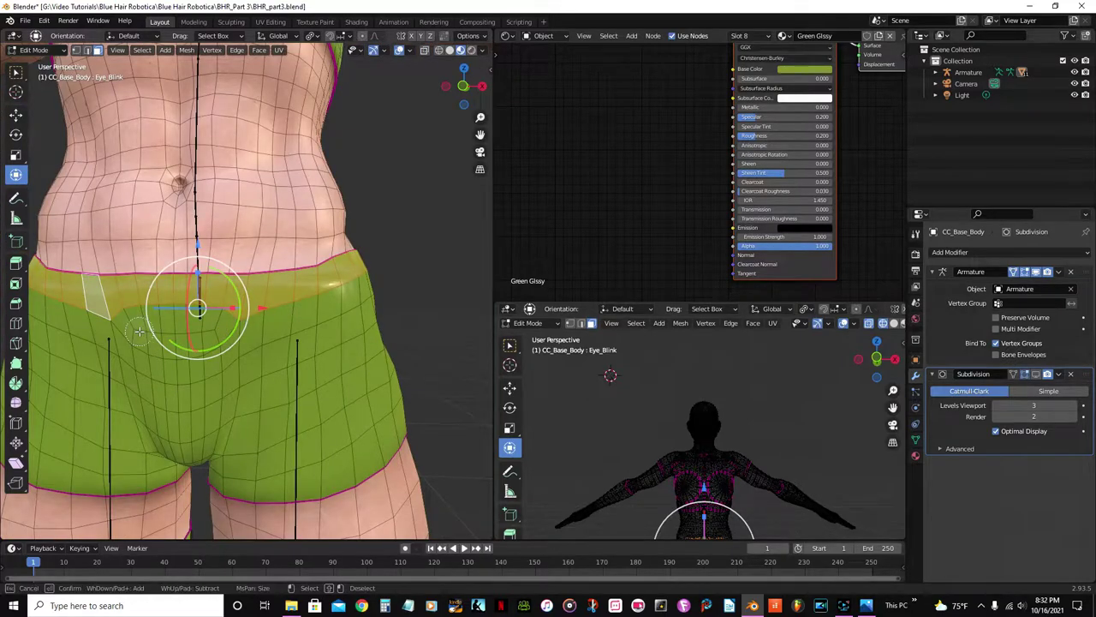
pyautogui.moveTo(134, 328)
pyautogui.mouseDown()
pyautogui.moveTo(142, 343)
pyautogui.moveTo(208, 334)
pyautogui.mouseUp()
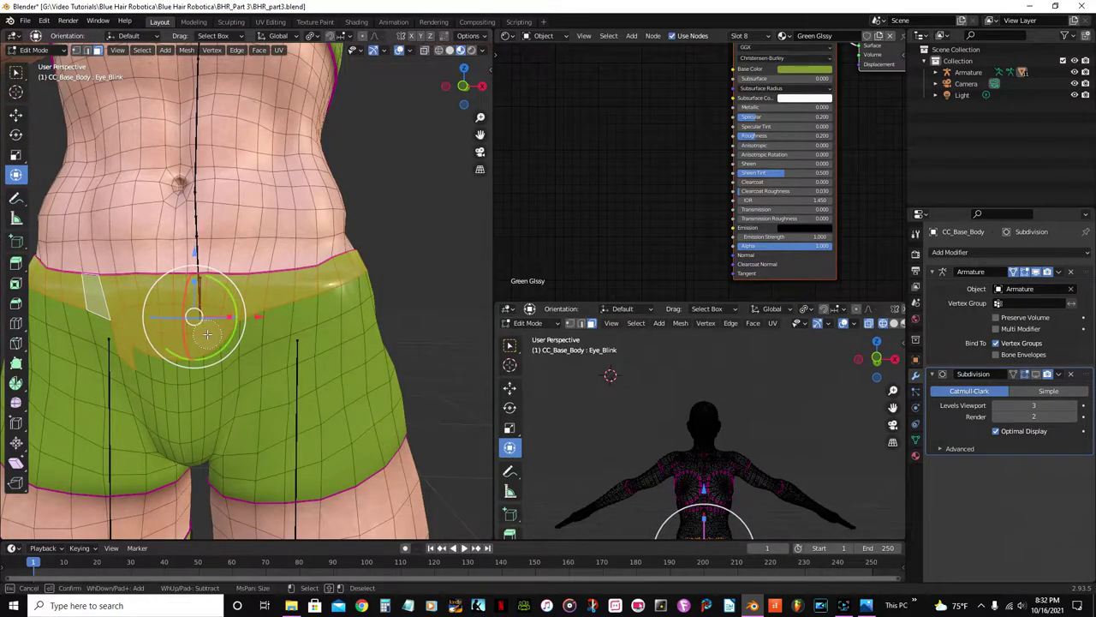
pyautogui.rightClick(212, 338)
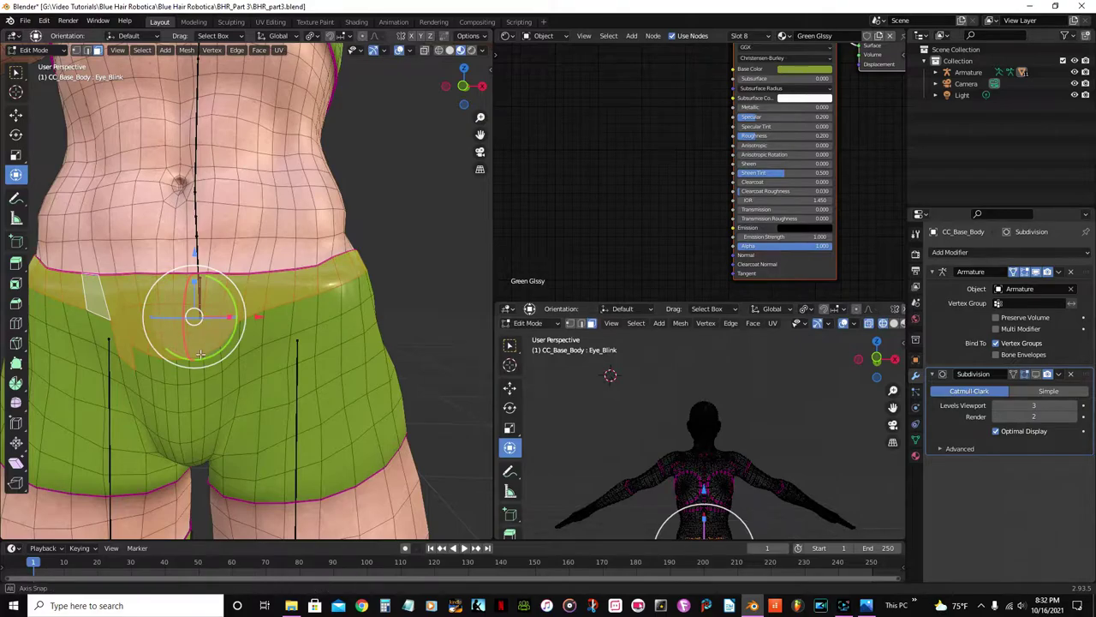
pyautogui.keyDown('shift'); pyautogui.moveTo(201, 354); pyautogui.dragTo(236, 354, button='middle'); pyautogui.keyUp('shift')
pyautogui.keyDown('shift'); pyautogui.click(173, 361); pyautogui.keyUp('shift')
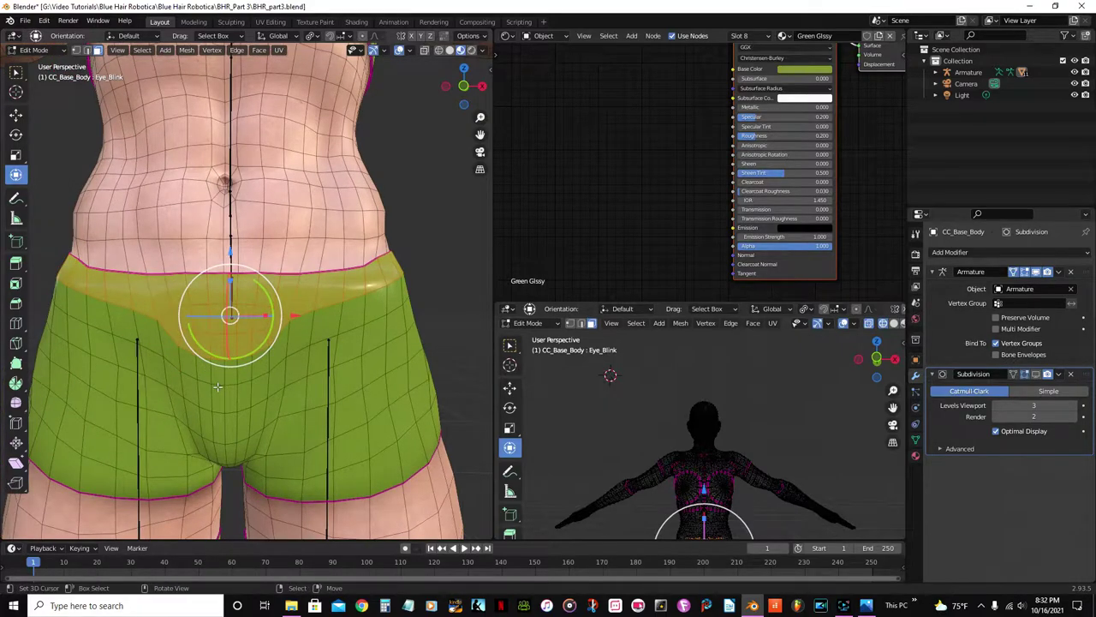
pyautogui.moveTo(230, 394); pyautogui.dragTo(247, 392, button='middle')
pyautogui.press('c')
pyautogui.moveTo(237, 364)
pyautogui.mouseDown()
pyautogui.moveTo(252, 433)
pyautogui.moveTo(275, 428)
pyautogui.moveTo(278, 387)
pyautogui.mouseUp()
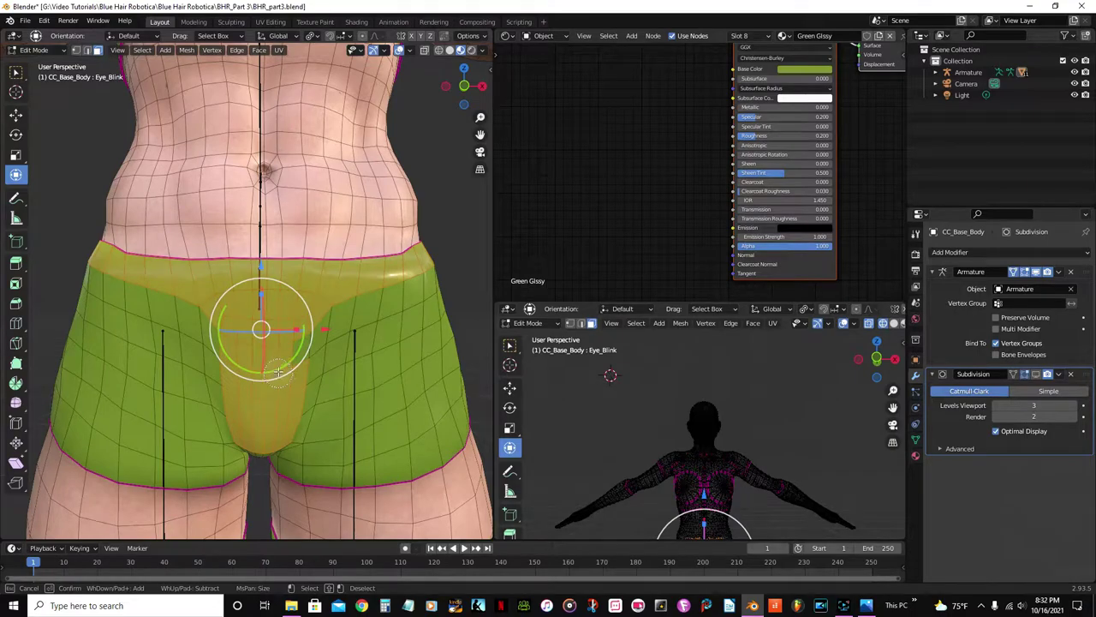
pyautogui.rightClick(279, 366)
# Try to add the faces at the back centre and below the rear waistband to the selection.
pyautogui.scroll(-3, 278, 366)
pyautogui.moveTo(279, 366); pyautogui.dragTo(156, 366, button='middle')
pyautogui.scroll(4, 264, 382)
pyautogui.scroll(3, 156, 365)
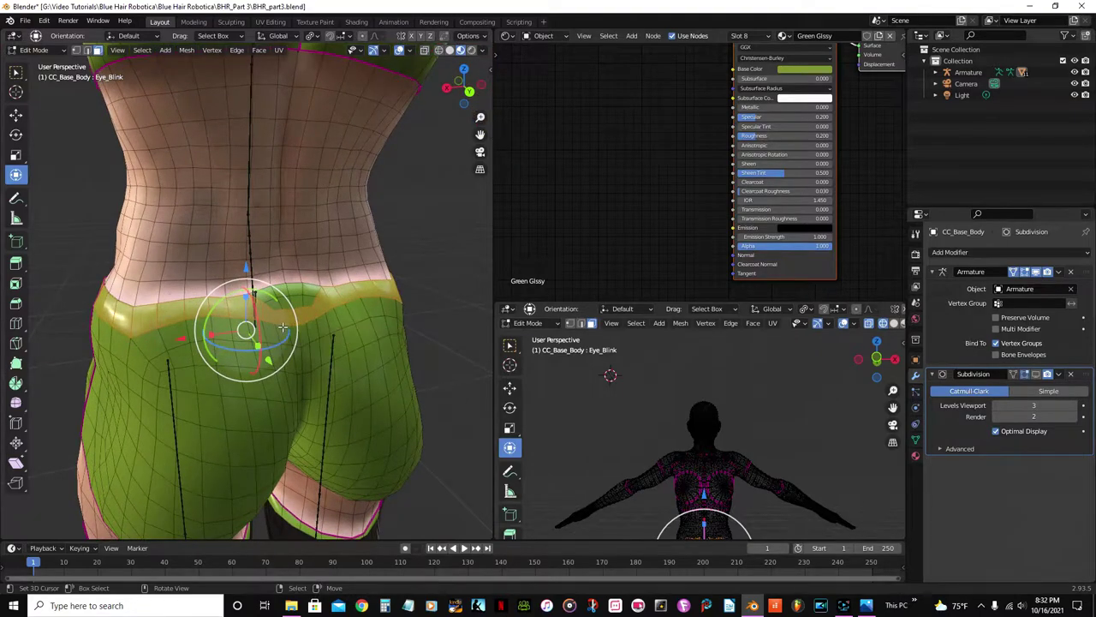
pyautogui.press('c')
pyautogui.click(284, 299)
pyautogui.click(304, 300)
pyautogui.moveTo(157, 327)
pyautogui.mouseDown()
pyautogui.moveTo(210, 339)
pyautogui.moveTo(253, 310)
pyautogui.moveTo(362, 302)
pyautogui.mouseUp()
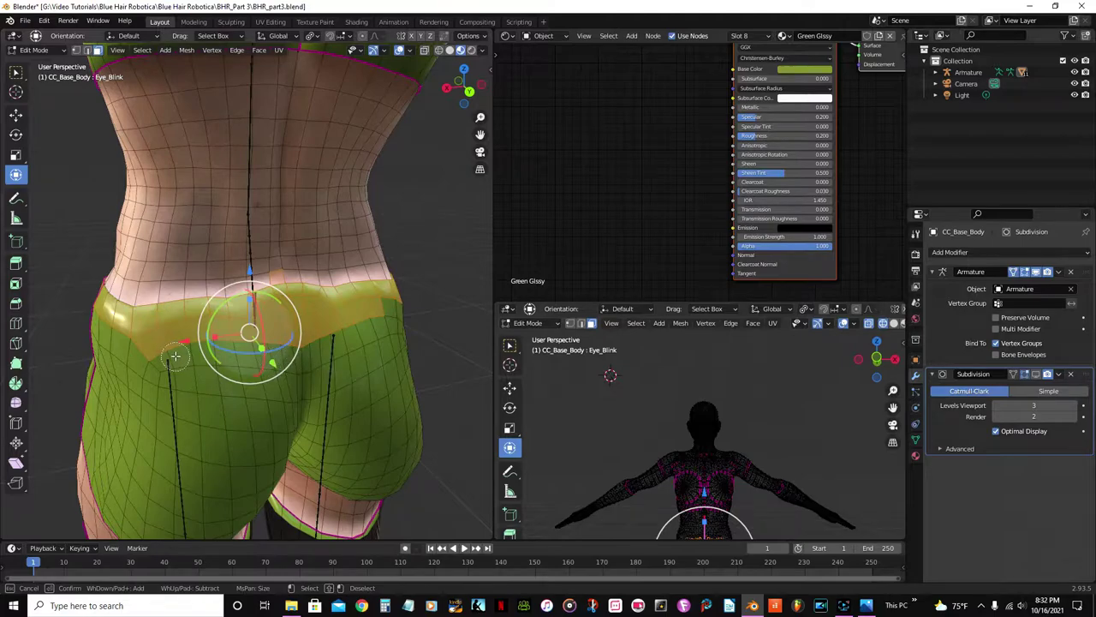
pyautogui.rightClick(186, 365)
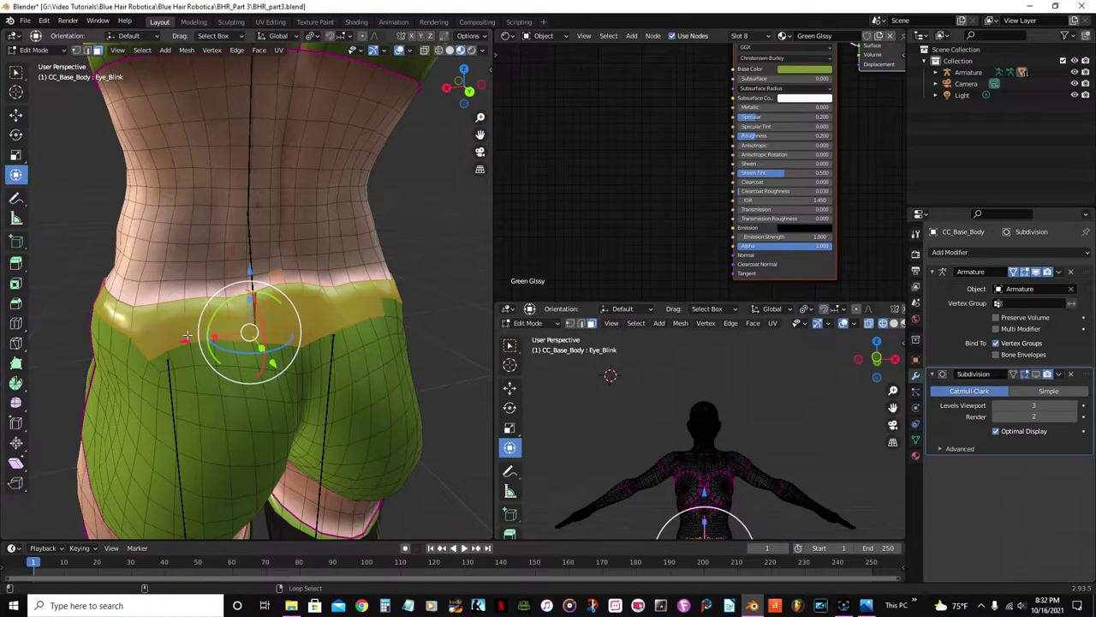
pyautogui.keyDown('alt'); pyautogui.keyDown('shift'); pyautogui.click(186, 336); pyautogui.keyUp('shift'); pyautogui.keyUp('alt')
pyautogui.scroll(3, 212, 318)
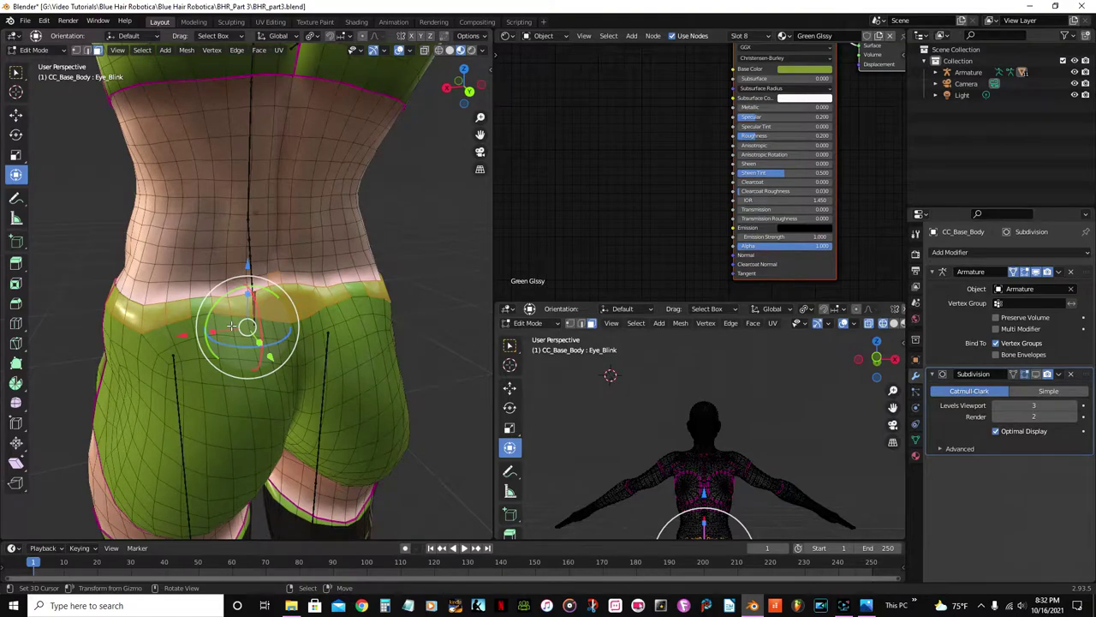
# Undo the last selection changes made at the rear waistband.
pyautogui.hotkey('ctrl', 'z')
pyautogui.hotkey('ctrl', 'z')
pyautogui.hotkey('ctrl', 'z')
pyautogui.hotkey('ctrl', 'z')
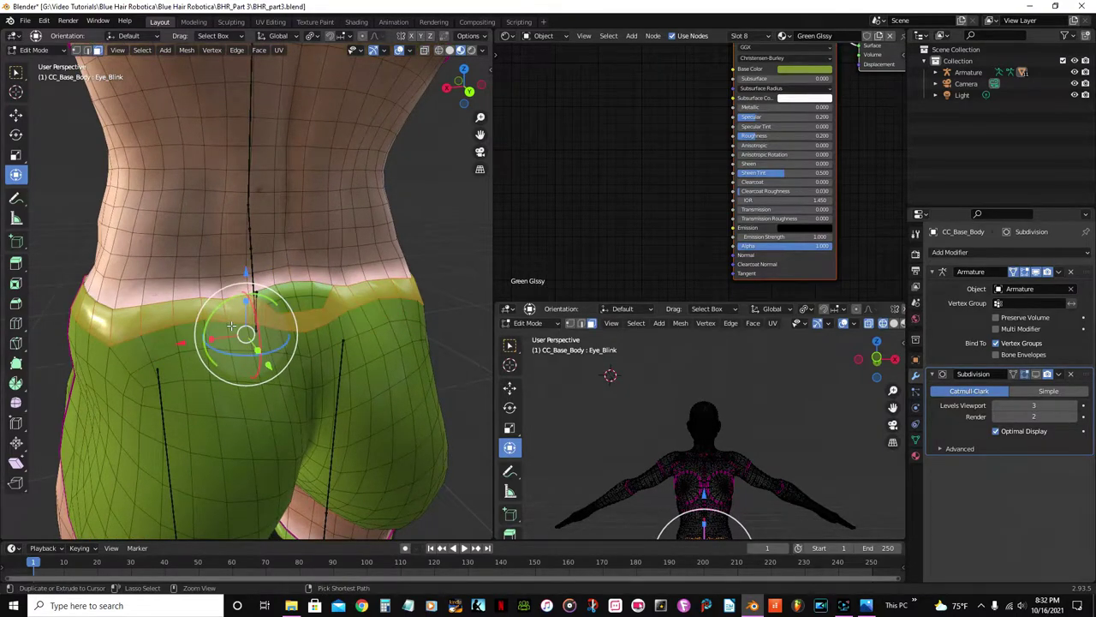
# Assign the Black Glossy material to the selected waistband and front panel faces.
pyautogui.press('c')
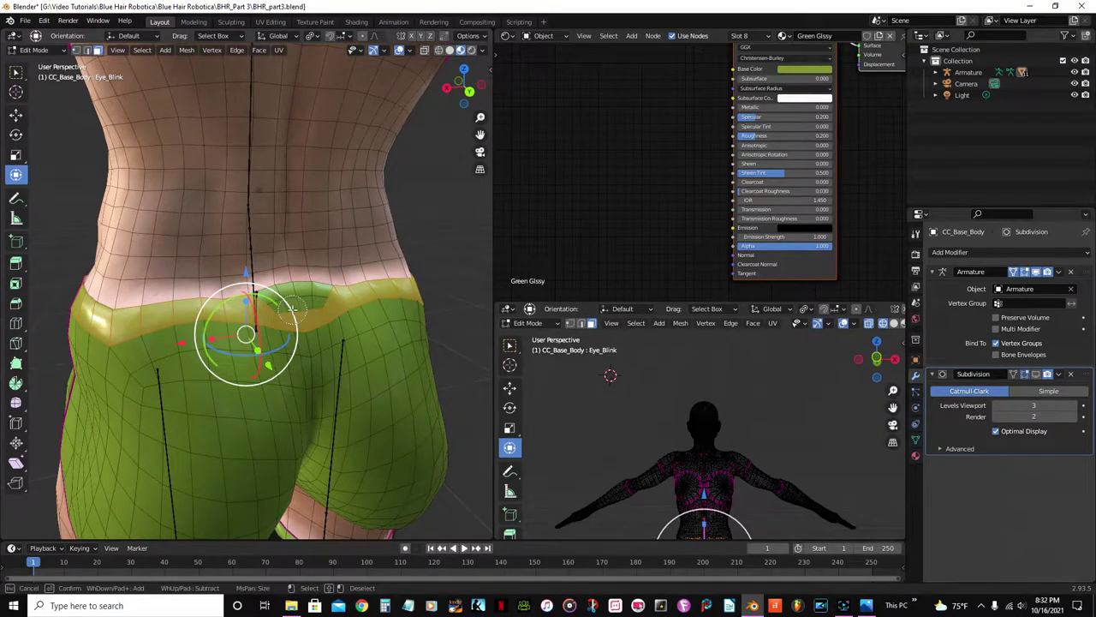
pyautogui.press('Escape')
pyautogui.moveTo(316, 308); pyautogui.dragTo(265, 403, button='middle')
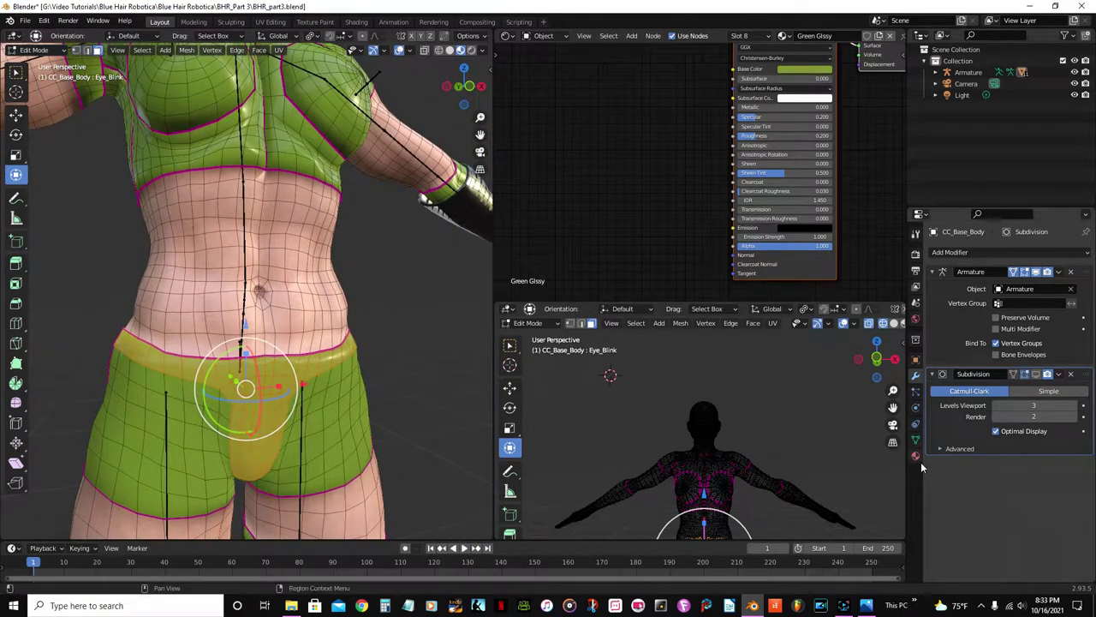
pyautogui.click(916, 456)
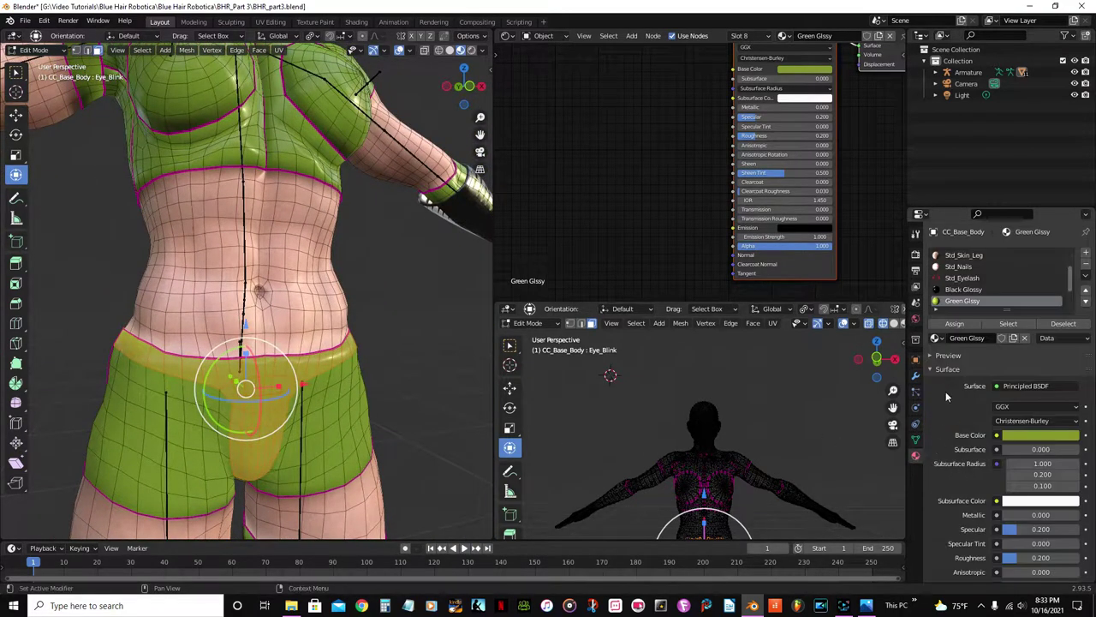
pyautogui.click(957, 291)
pyautogui.click(956, 325)
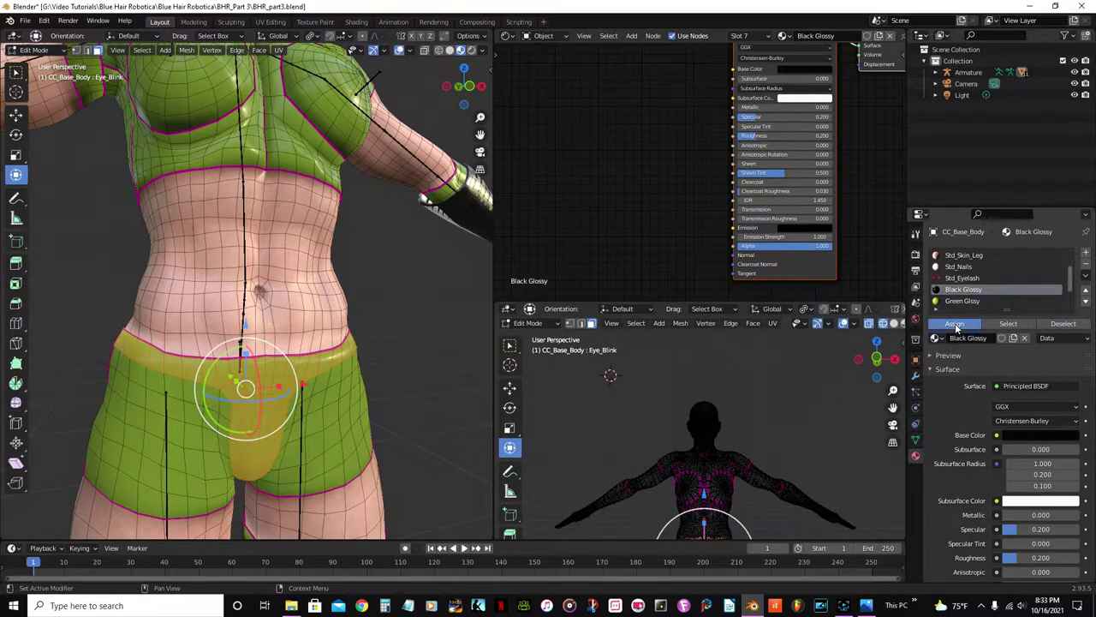
# Add the faces at the lower tip of the front panel to the selection and assign Black Glossy to them.
pyautogui.scroll(2, 386, 438)
pyautogui.moveTo(386, 438); pyautogui.dragTo(216, 382, button='middle')
pyautogui.scroll(4, 403, 467)
pyautogui.scroll(-4, 403, 467)
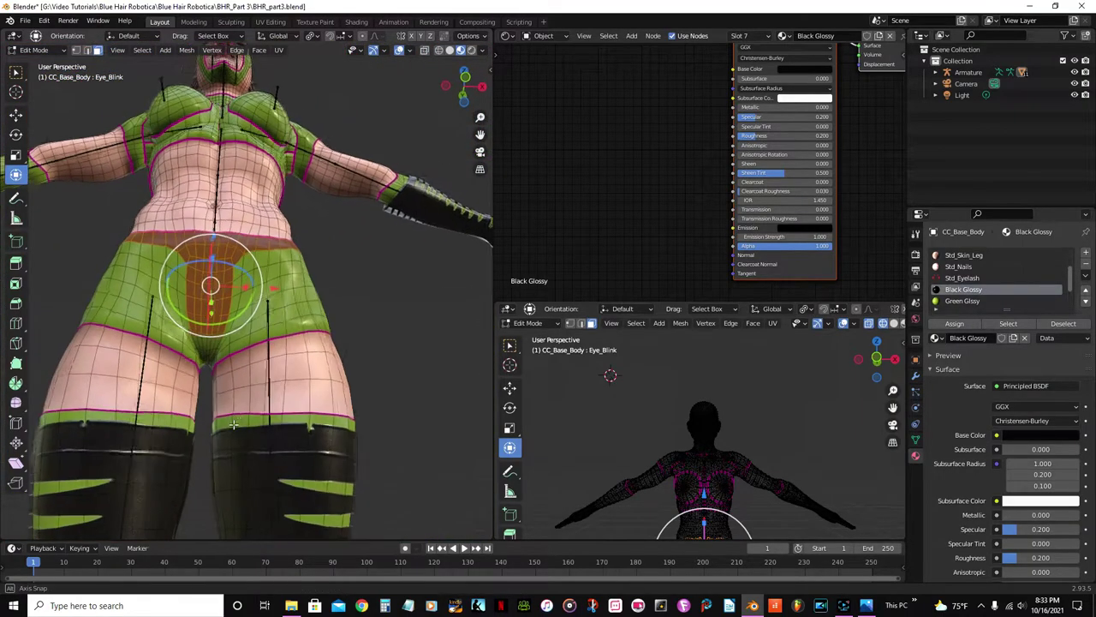
pyautogui.scroll(3, 216, 381)
pyautogui.press('c')
pyautogui.moveTo(163, 368)
pyautogui.mouseDown()
pyautogui.moveTo(168, 382)
pyautogui.moveTo(190, 341)
pyautogui.mouseUp()
pyautogui.rightClick(190, 340)
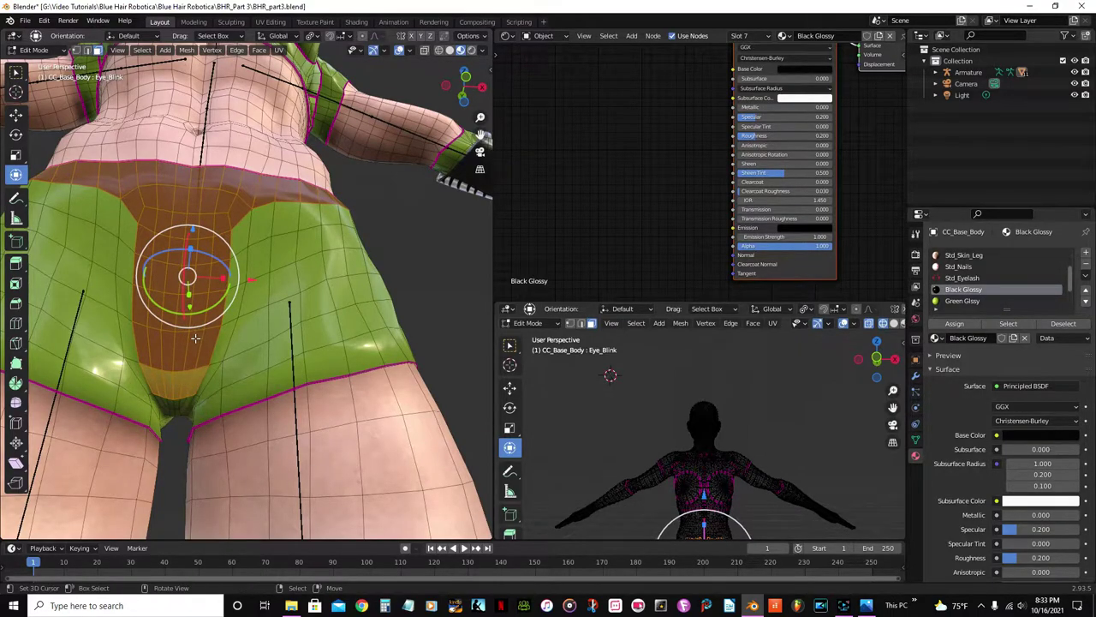
pyautogui.scroll(-2, 195, 338)
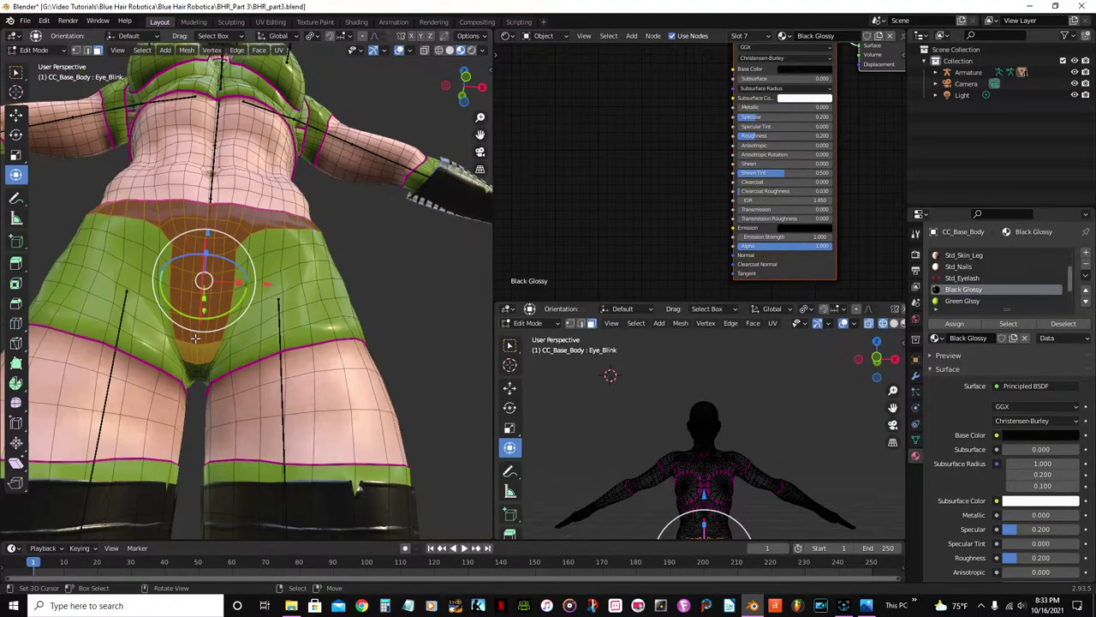
pyautogui.click(955, 324)
# Extrude the selected black faces in place and raise them along their normals with Shrink/Fatten by .15.
pyautogui.moveTo(197, 351); pyautogui.dragTo(243, 412, button='middle')
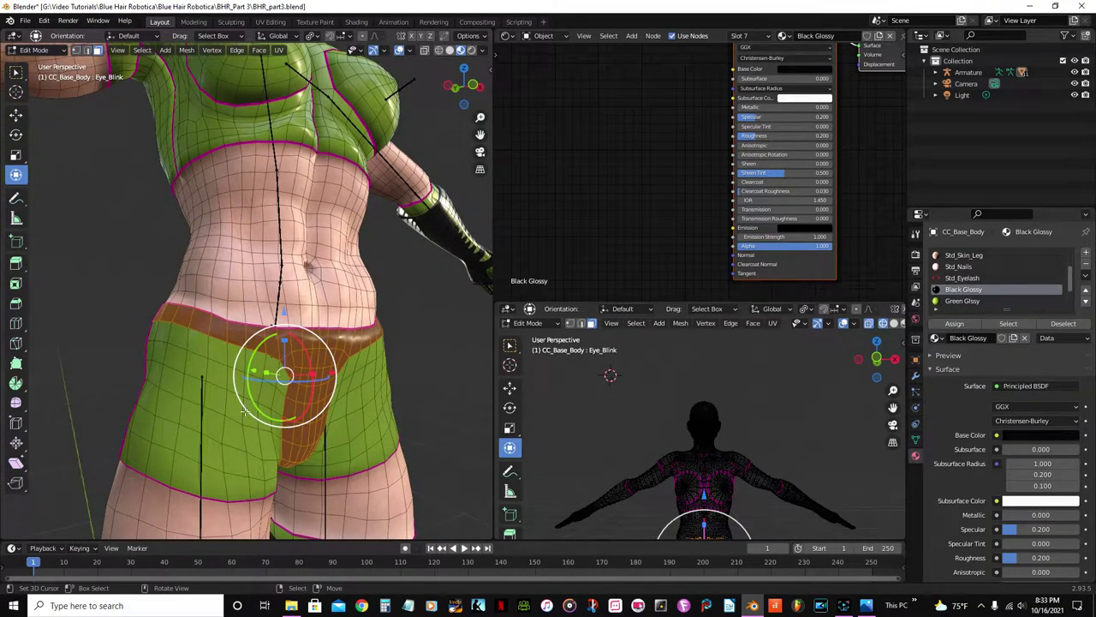
pyautogui.press('e')
pyautogui.rightClick(237, 415)
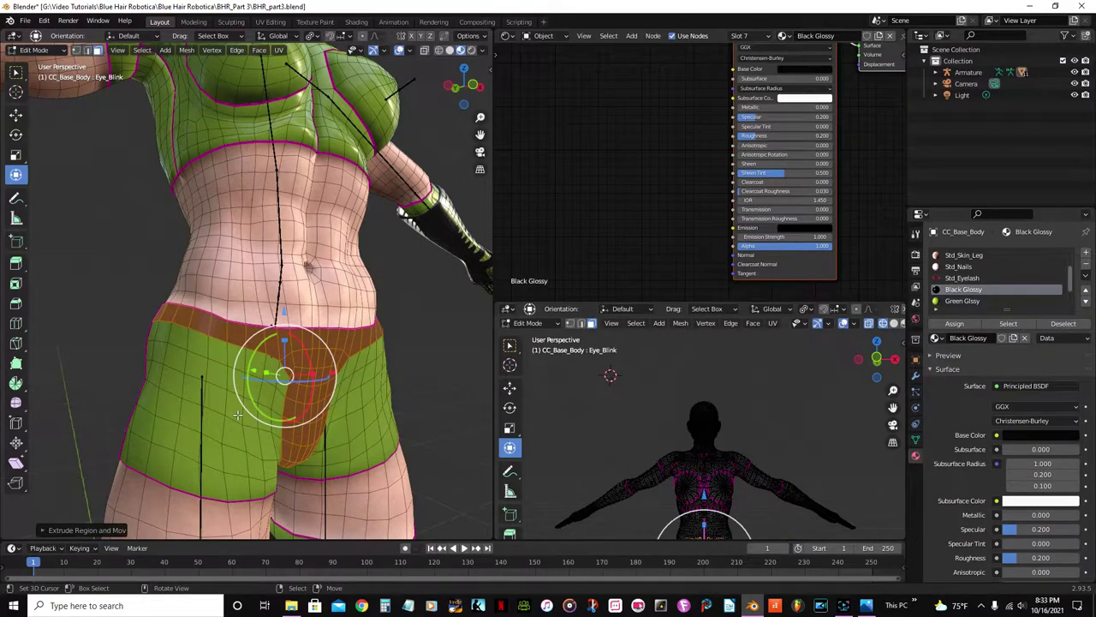
pyautogui.hotkey('alt', 's')
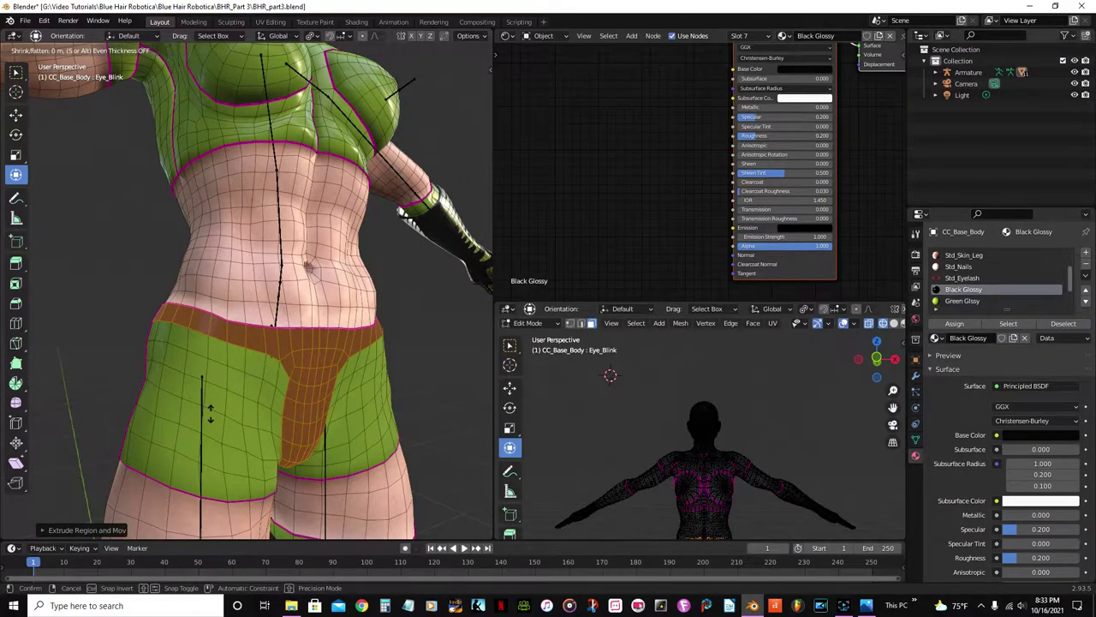
pyautogui.write('.15')
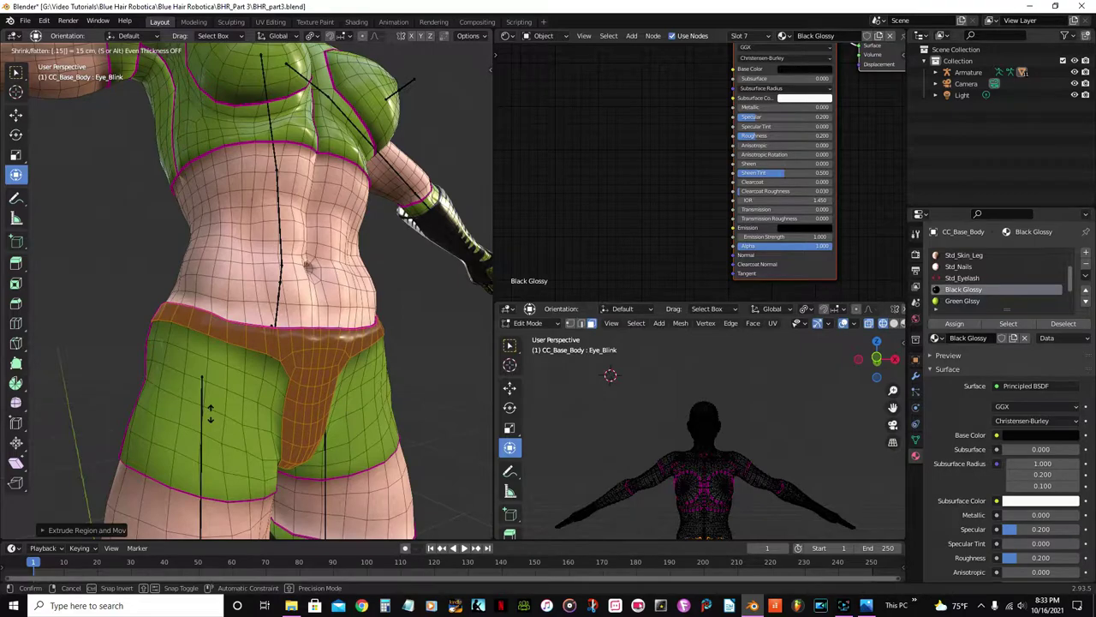
pyautogui.press('Return')
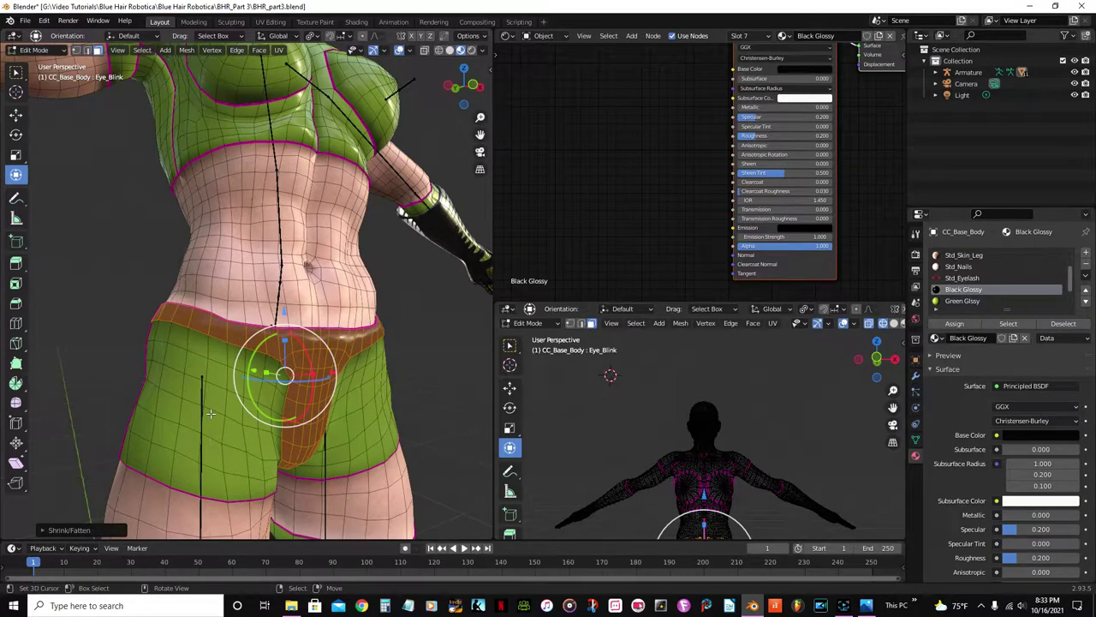
# Select the narrow side-face loop around the raised black panel and assign it the Black Glossy material.
pyautogui.moveTo(200, 396); pyautogui.dragTo(255, 346, button='middle')
pyautogui.moveTo(317, 267); pyautogui.dragTo(355, 204, button='middle')
pyautogui.rightClick(292, 184)
pyautogui.keyDown('alt'); pyautogui.keyDown('shift'); pyautogui.rightClick(292, 184); pyautogui.keyUp('shift'); pyautogui.keyUp('alt')
pyautogui.keyDown('alt'); pyautogui.keyDown('shift'); pyautogui.rightClick(292, 184); pyautogui.keyUp('shift'); pyautogui.keyUp('alt')
pyautogui.scroll(-5, 290, 197)
pyautogui.moveTo(279, 243); pyautogui.dragTo(114, 468, button='middle')
pyautogui.moveTo(128, 509); pyautogui.dragTo(205, 329, button='middle')
pyautogui.moveTo(148, 360); pyautogui.dragTo(165, 353, button='middle')
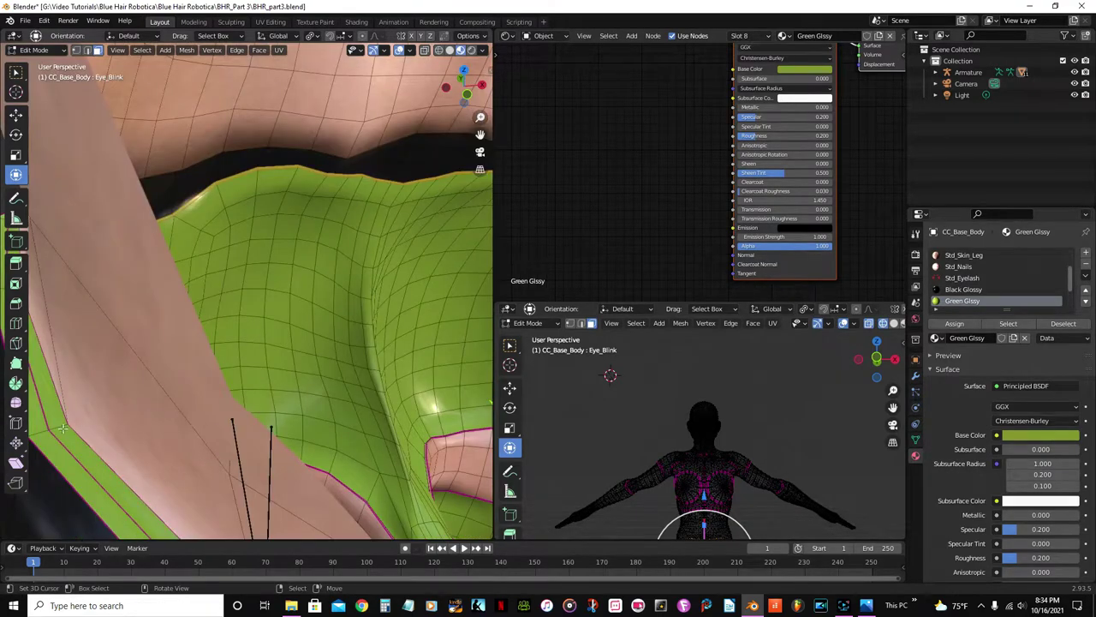
pyautogui.keyDown('alt'); pyautogui.click(36, 433); pyautogui.keyUp('alt')
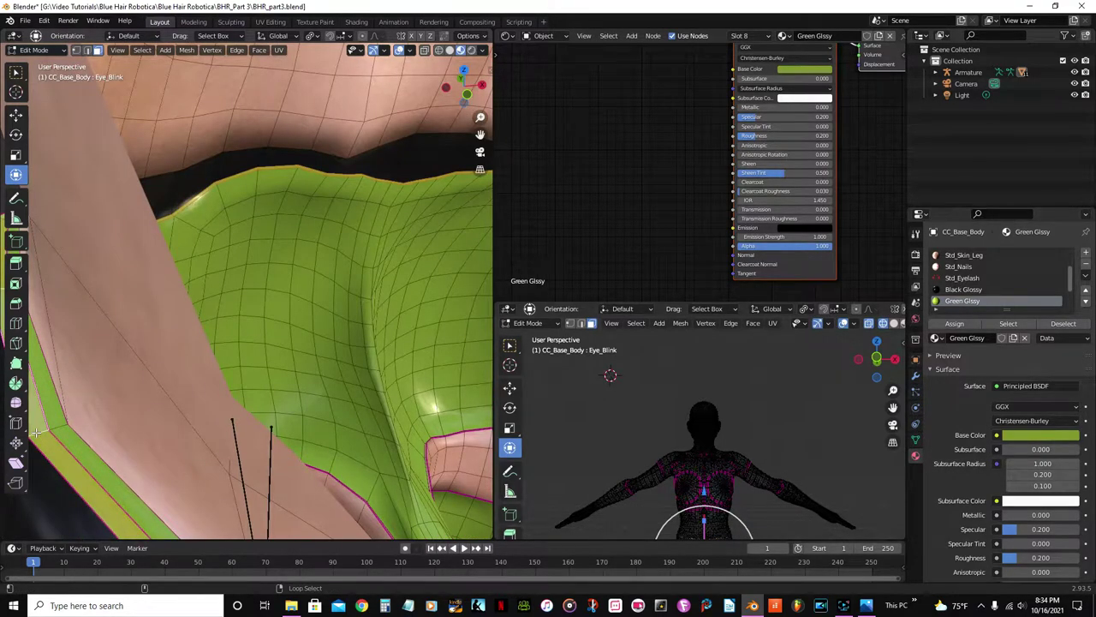
pyautogui.click(955, 289)
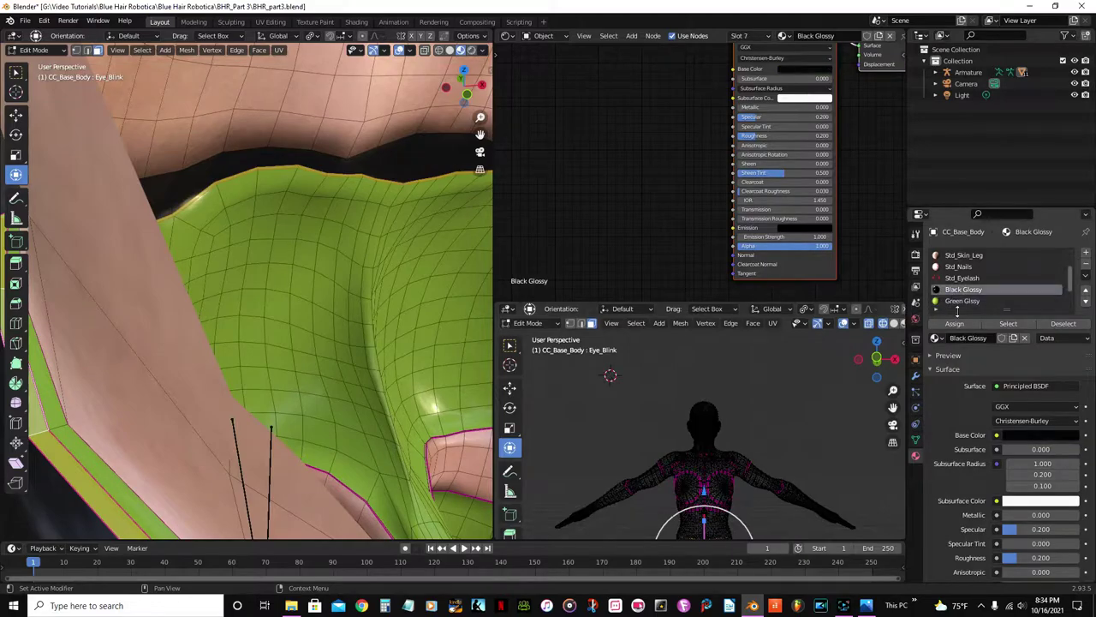
pyautogui.click(956, 325)
# Switch to edge selection and select the edge loops along both borders of the raised panel's narrow rim.
pyautogui.scroll(-8, 199, 409)
pyautogui.moveTo(202, 396); pyautogui.dragTo(189, 311, button='middle')
pyautogui.scroll(4, 171, 332)
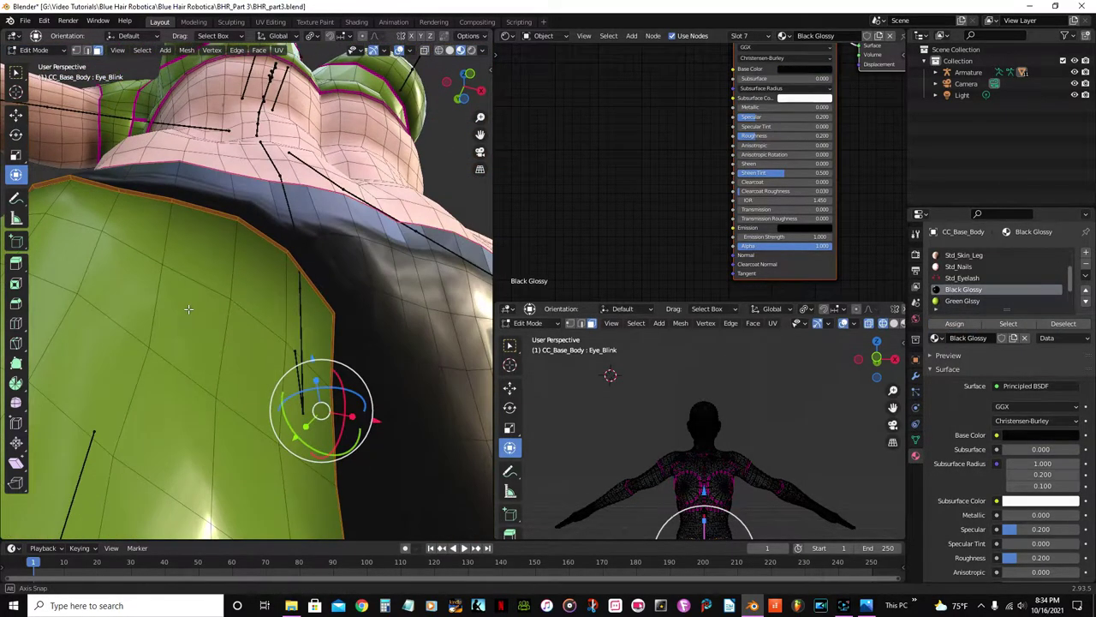
pyautogui.scroll(3, 188, 309)
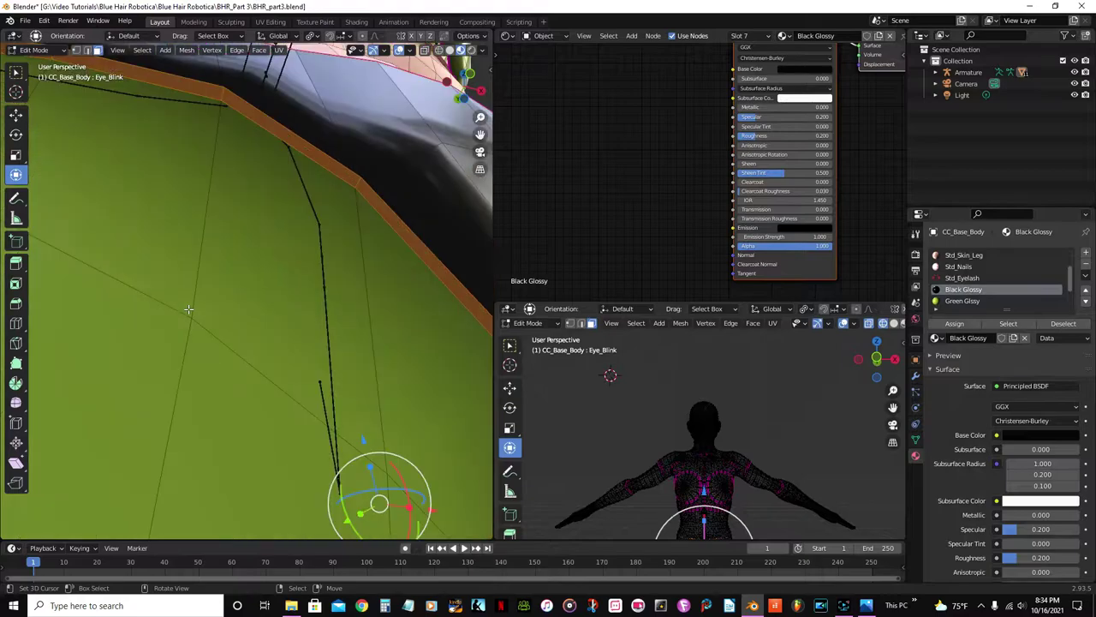
pyautogui.click(87, 51)
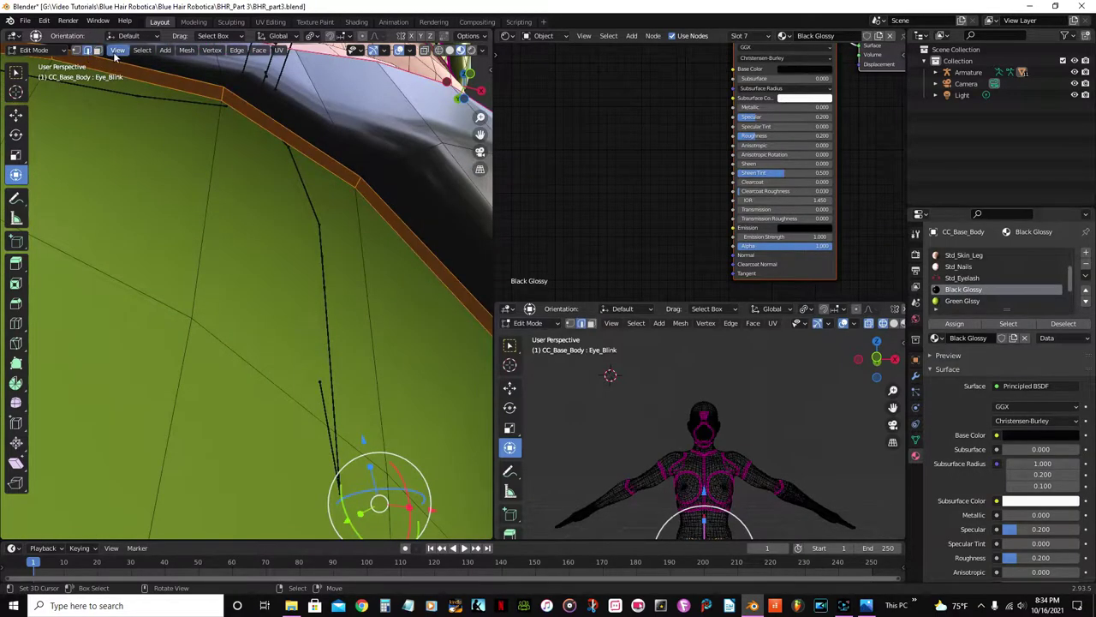
pyautogui.rightClick(148, 82)
pyautogui.keyDown('alt'); pyautogui.keyDown('shift'); pyautogui.rightClick(149, 81); pyautogui.keyUp('shift'); pyautogui.keyUp('alt')
pyautogui.keyDown('alt'); pyautogui.keyDown('shift'); pyautogui.rightClick(149, 81); pyautogui.keyUp('shift'); pyautogui.keyUp('alt')
pyautogui.keyDown('alt'); pyautogui.keyDown('shift'); pyautogui.rightClick(173, 75); pyautogui.keyUp('shift'); pyautogui.keyUp('alt')
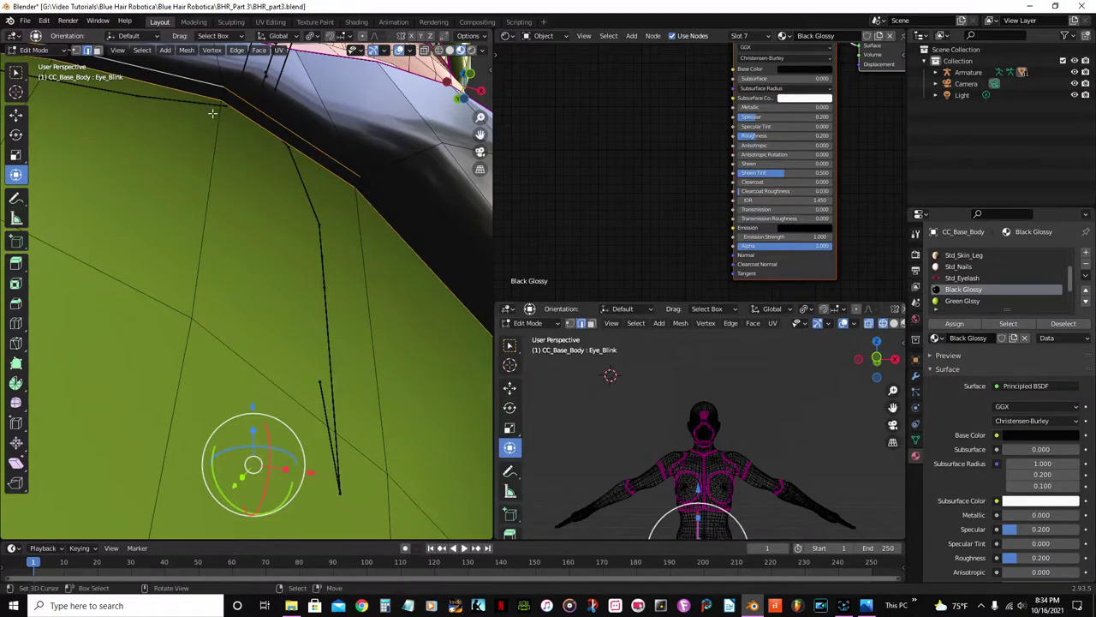
# Add the panel's border edges along one leg of the green shorts, down to the lower tip, to the edge selection.
pyautogui.scroll(-2, 308, 244)
pyautogui.keyDown('shift'); pyautogui.click(334, 257); pyautogui.keyUp('shift')
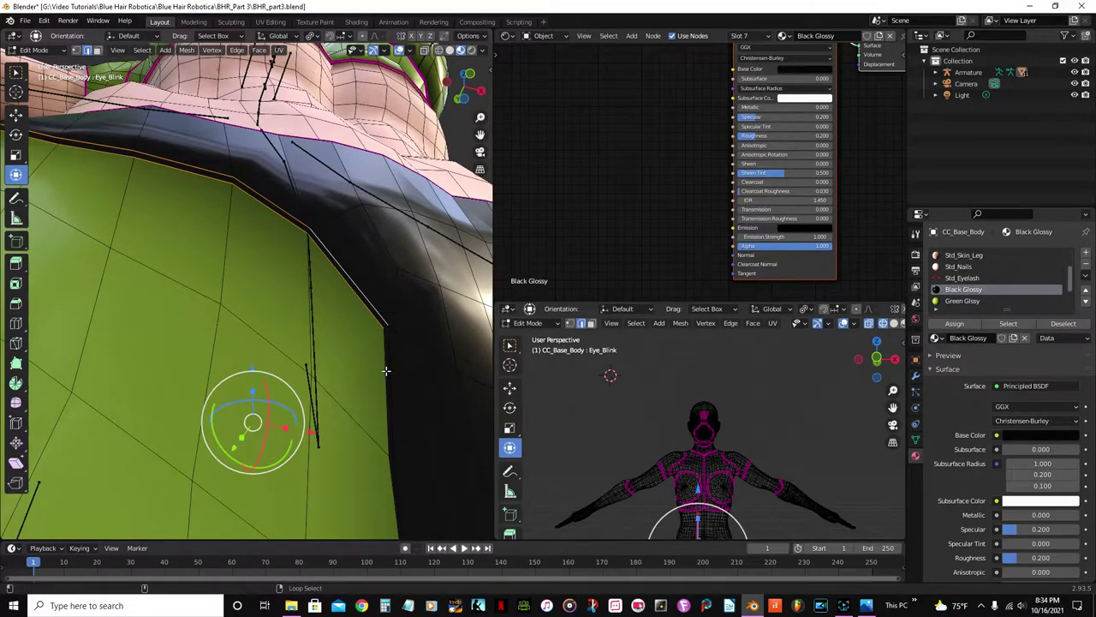
pyautogui.keyDown('alt'); pyautogui.keyDown('shift'); pyautogui.rightClick(386, 371); pyautogui.keyUp('shift'); pyautogui.keyUp('alt')
pyautogui.keyDown('alt'); pyautogui.keyDown('shift'); pyautogui.rightClick(389, 371); pyautogui.keyUp('shift'); pyautogui.keyUp('alt')
pyautogui.scroll(-7, 389, 372)
pyautogui.moveTo(365, 377); pyautogui.dragTo(270, 305, button='middle')
pyautogui.scroll(6, 280, 327)
pyautogui.scroll(2, 270, 305)
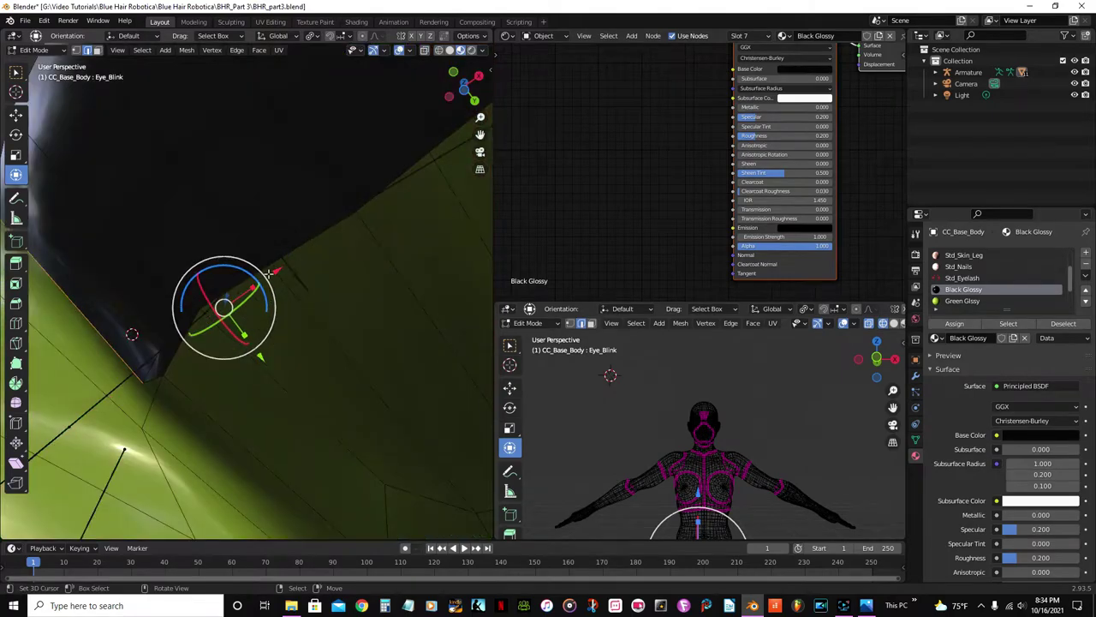
pyautogui.keyDown('alt'); pyautogui.keyDown('shift'); pyautogui.rightClick(288, 238); pyautogui.keyUp('shift'); pyautogui.keyUp('alt')
pyautogui.keyDown('alt'); pyautogui.keyDown('shift'); pyautogui.rightClick(310, 245); pyautogui.keyUp('shift'); pyautogui.keyUp('alt')
# Add the remaining border edges where the black waistband and front panel meet the green shorts to the edge selection.
pyautogui.scroll(-7, 327, 265)
pyautogui.moveTo(329, 267); pyautogui.dragTo(267, 311, button='middle')
pyautogui.scroll(3, 296, 295)
pyautogui.scroll(3, 267, 311)
pyautogui.scroll(1, 247, 304)
pyautogui.scroll(-1, 248, 304)
pyautogui.keyDown('alt'); pyautogui.keyDown('shift'); pyautogui.rightClick(250, 291); pyautogui.keyUp('shift'); pyautogui.keyUp('alt')
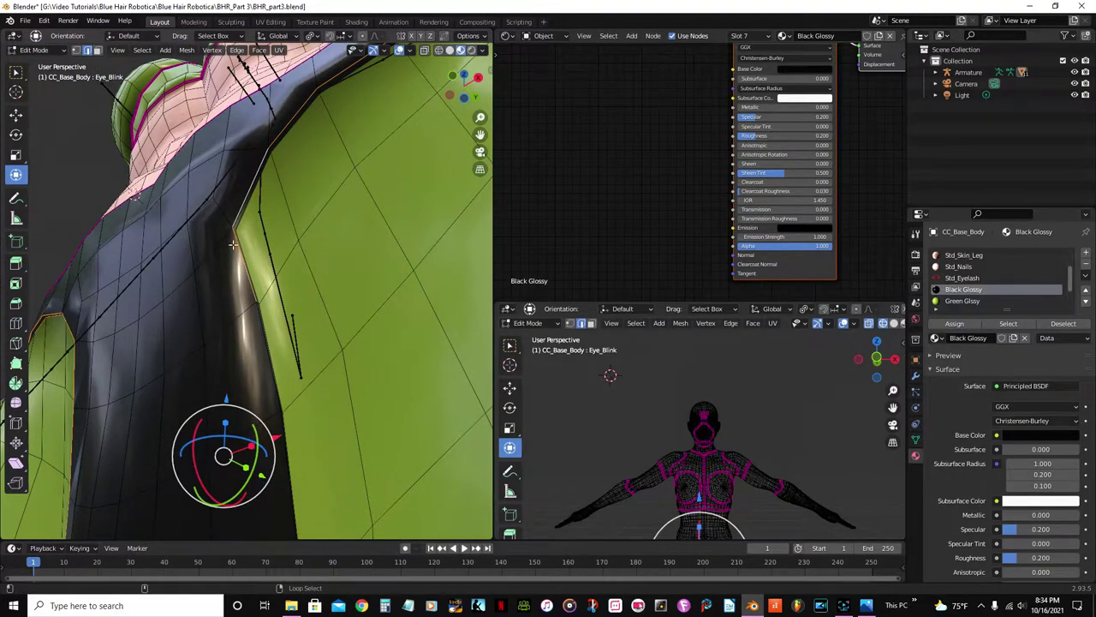
pyautogui.keyDown('alt'); pyautogui.click(261, 334); pyautogui.keyUp('alt')
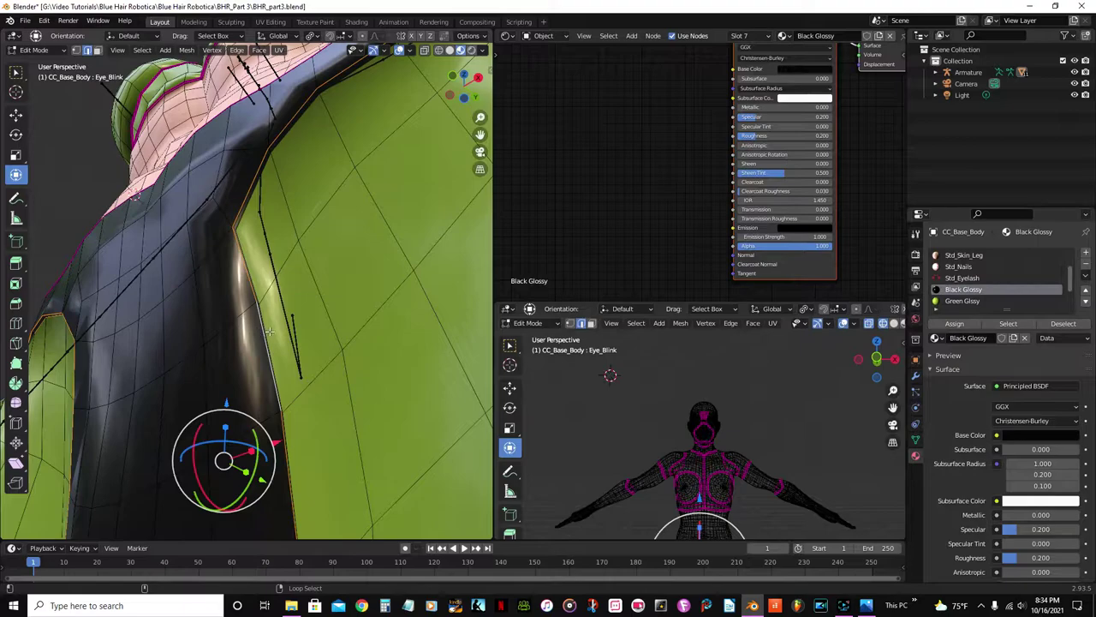
pyautogui.keyDown('alt'); pyautogui.keyDown('shift'); pyautogui.rightClick(251, 275); pyautogui.keyUp('shift'); pyautogui.keyUp('alt')
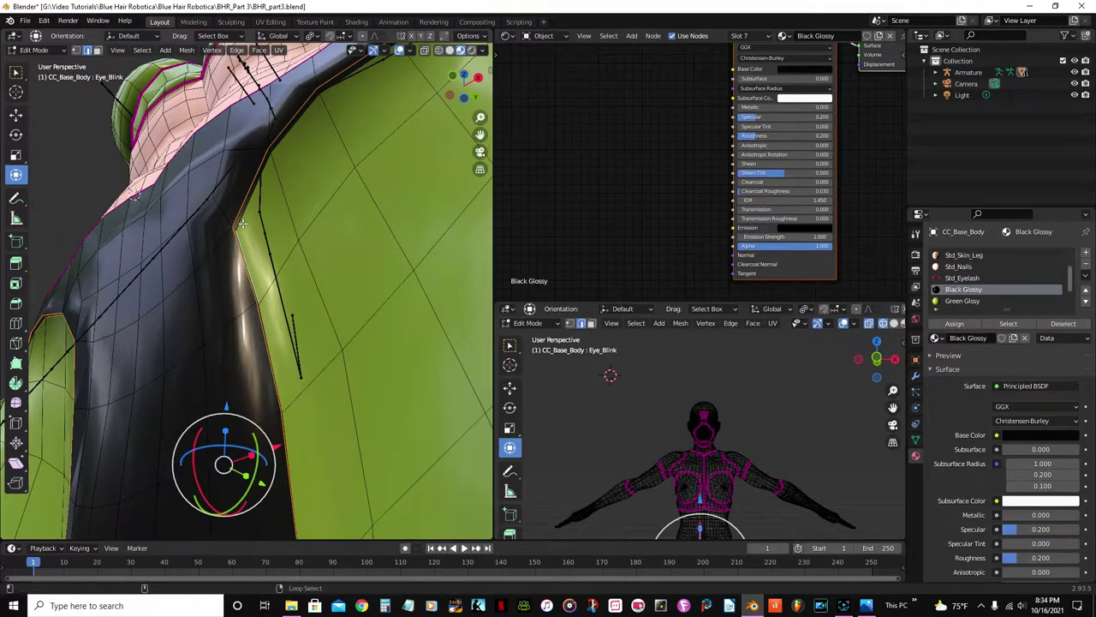
pyautogui.moveTo(241, 223); pyautogui.dragTo(330, 245, button='middle')
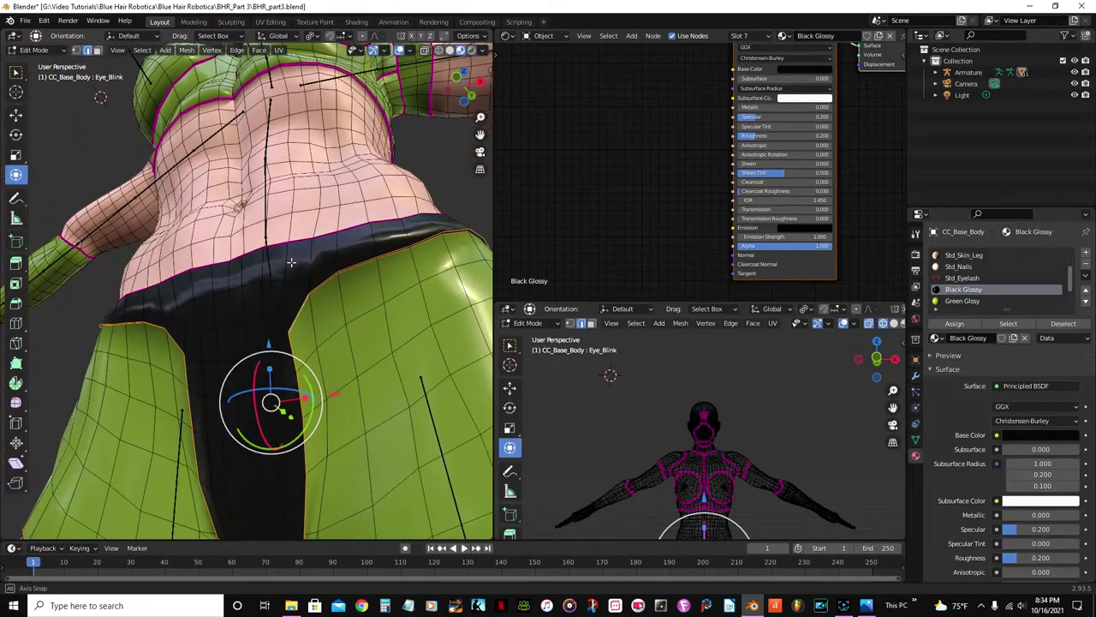
# Set the Mean Crease of the selected panel border edges to 1.00.
pyautogui.press('n')
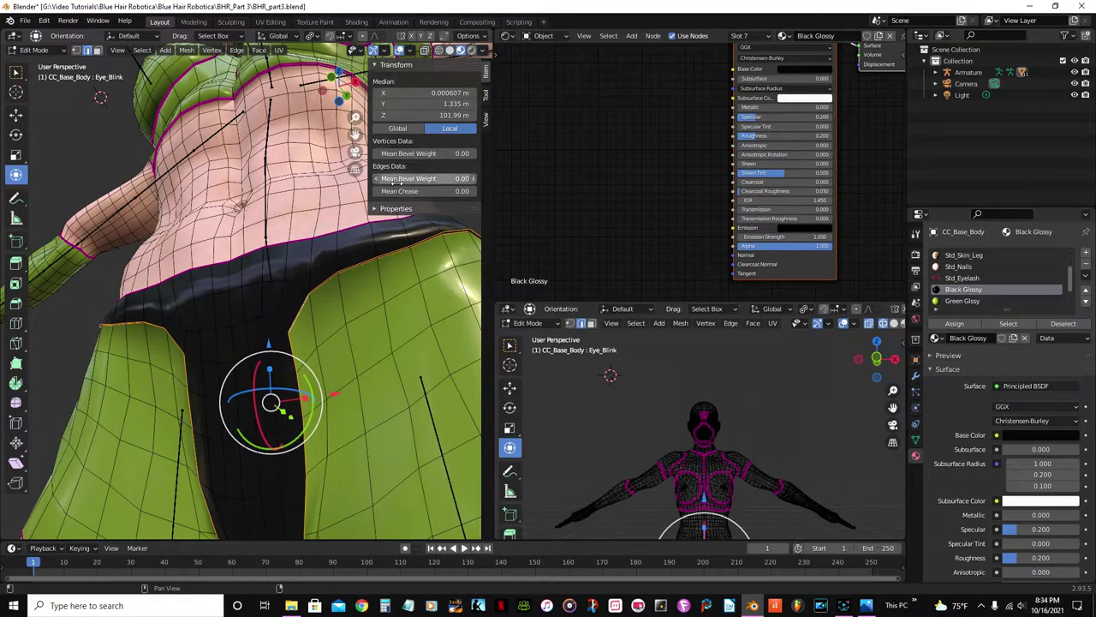
pyautogui.moveTo(392, 190); pyautogui.dragTo(473, 190)
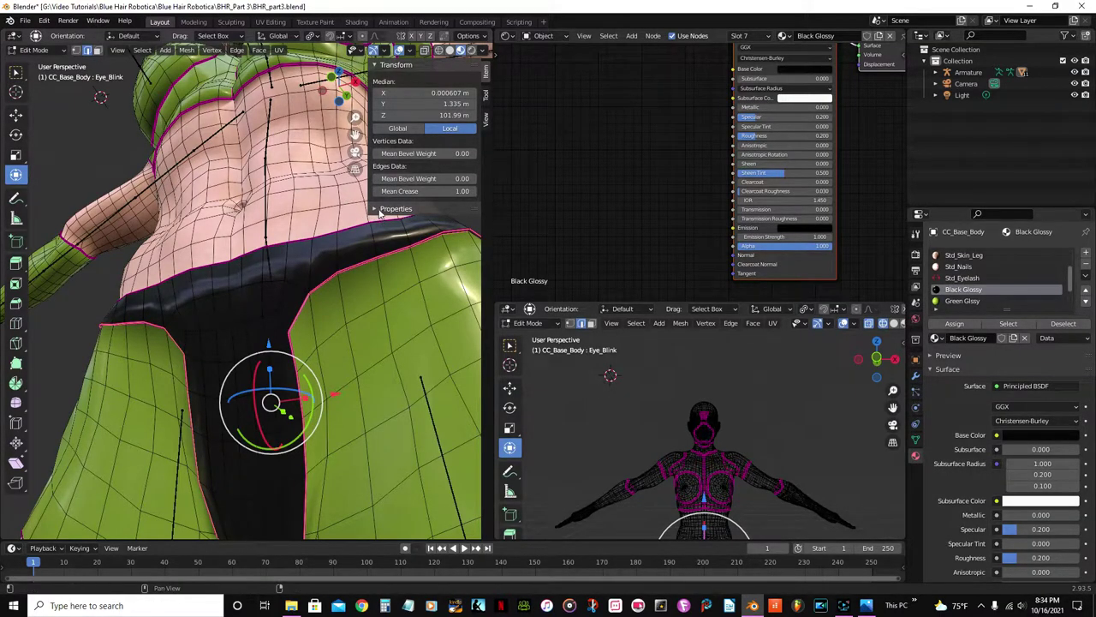
pyautogui.press('n')
pyautogui.scroll(-3, 372, 187)
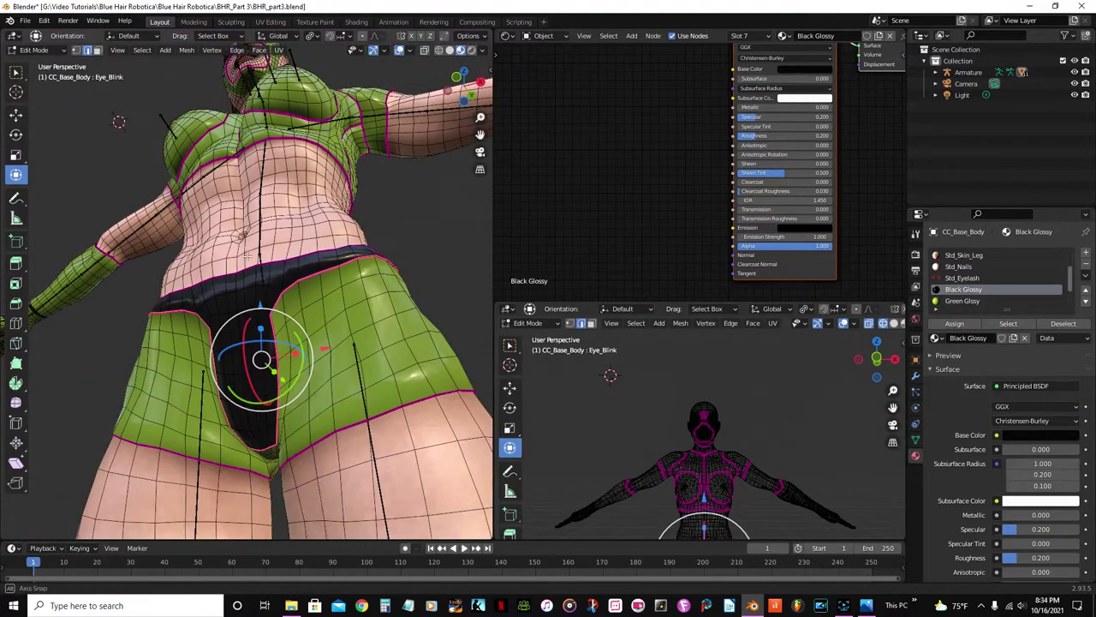
# Return to Object Mode and save the file.
pyautogui.moveTo(247, 256); pyautogui.dragTo(265, 277, button='middle')
pyautogui.press('Tab')
pyautogui.scroll(1, 263, 286)
pyautogui.hotkey('ctrl', 's')
pyautogui.scroll(-6, 289, 289)
pyautogui.moveTo(286, 289); pyautogui.dragTo(372, 367, button='middle')
pyautogui.scroll(3, 310, 336)
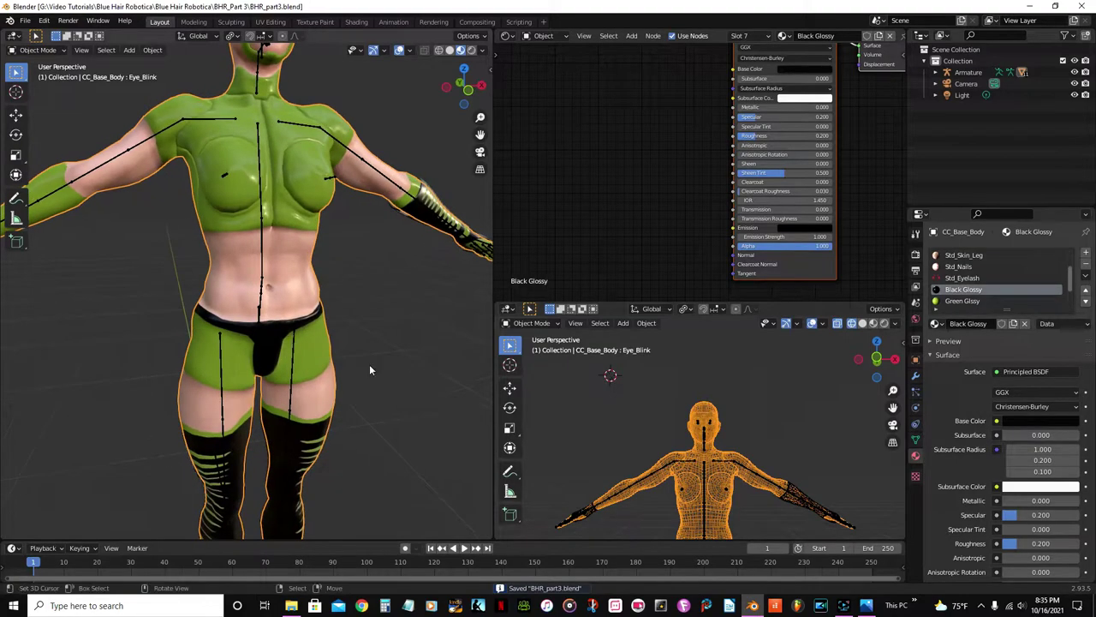
# Turn on viewport display for the body's Subdivision modifier and check the smoothed costume.
pyautogui.click(916, 376)
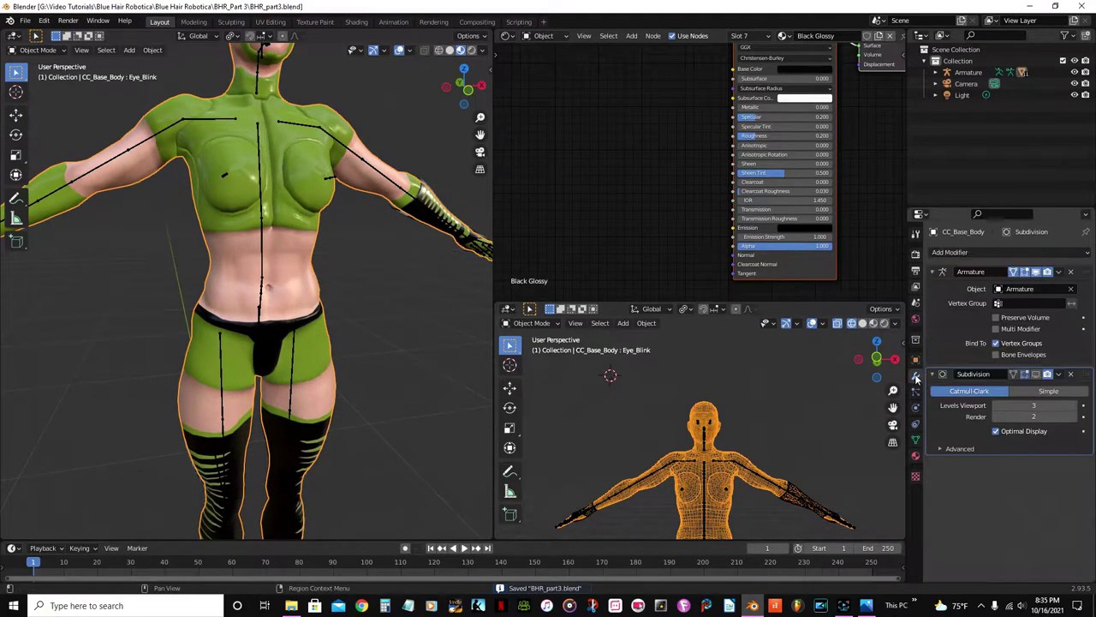
pyautogui.click(1036, 377)
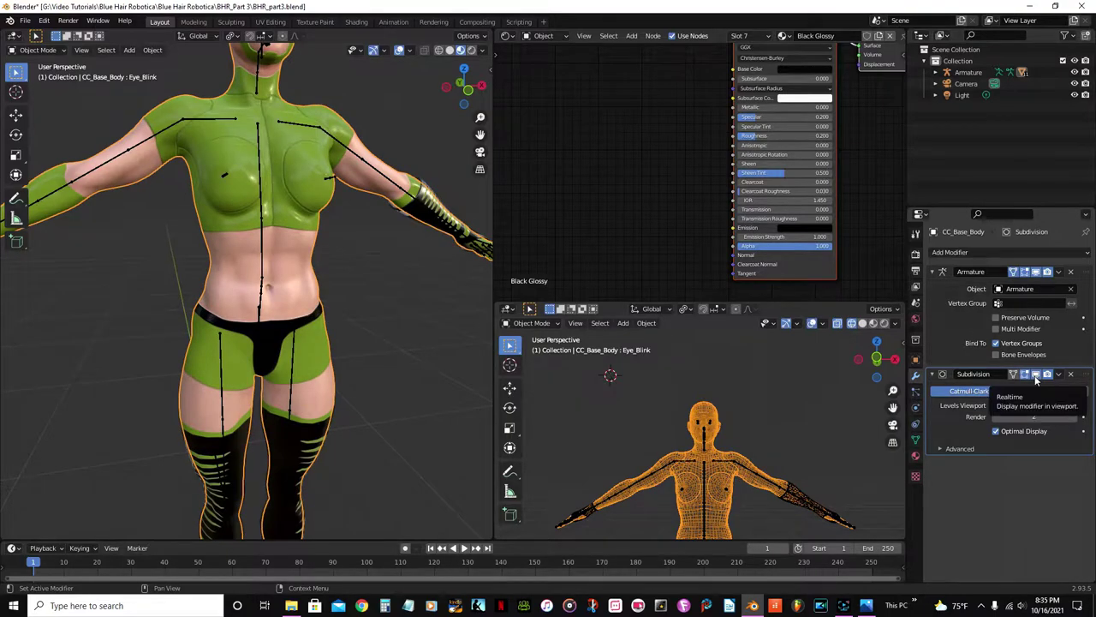
pyautogui.scroll(-2, 322, 314)
pyautogui.moveTo(322, 319); pyautogui.dragTo(349, 348, button='middle')
pyautogui.scroll(-3, 295, 284)
pyautogui.scroll(4, 271, 322)
pyautogui.scroll(1, 225, 341)
pyautogui.scroll(2, 224, 341)
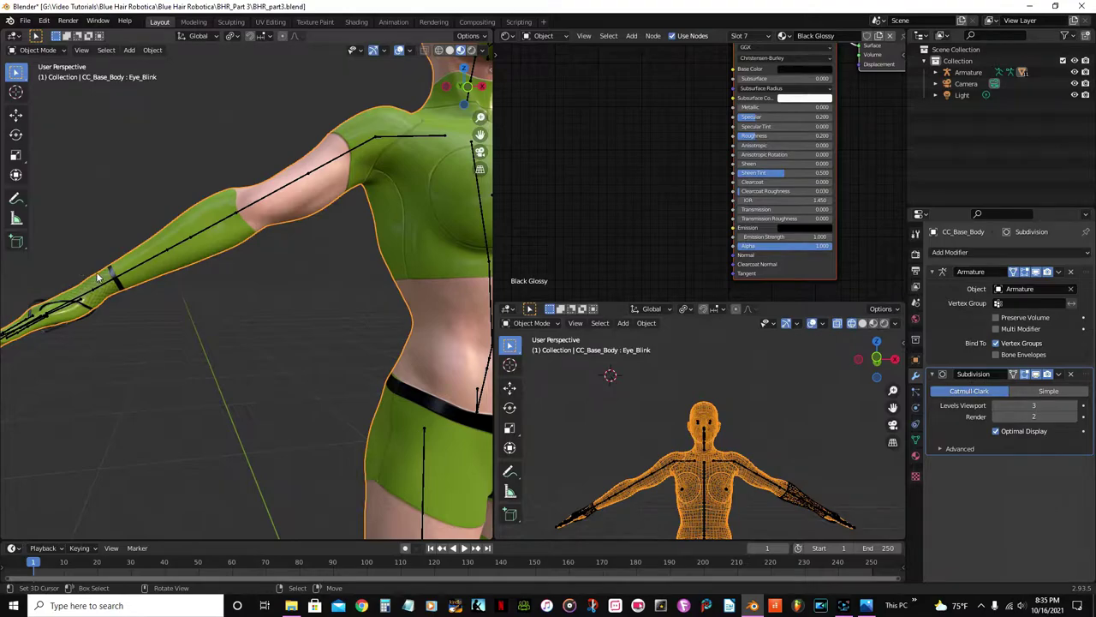
# Select the WC_F_GloveR_L glove and disconnect its opacity texture from the shader's Alpha input.
pyautogui.click(91, 282)
pyautogui.moveTo(92, 283); pyautogui.dragTo(210, 300, button='middle')
pyautogui.scroll(2, 694, 207)
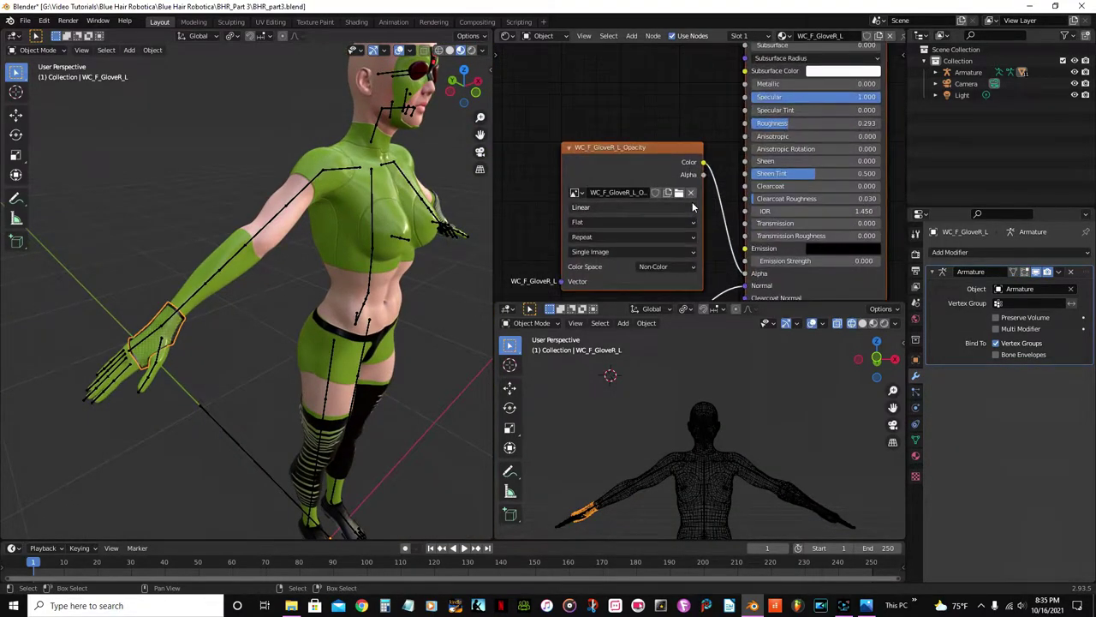
pyautogui.moveTo(689, 201); pyautogui.dragTo(665, 123, button='middle')
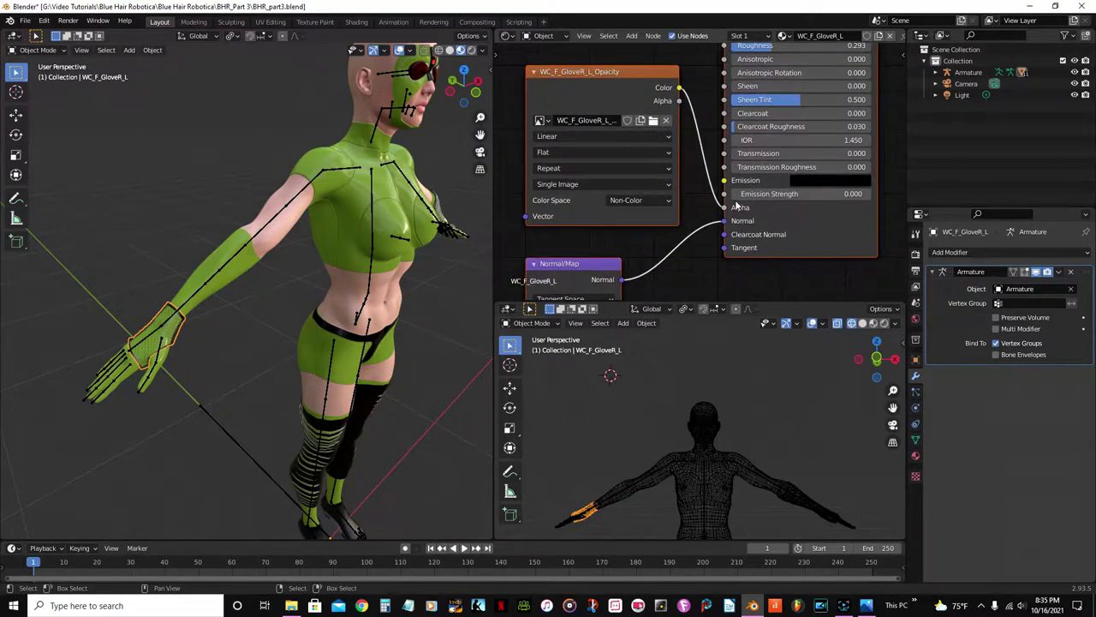
pyautogui.moveTo(726, 211); pyautogui.dragTo(685, 214)
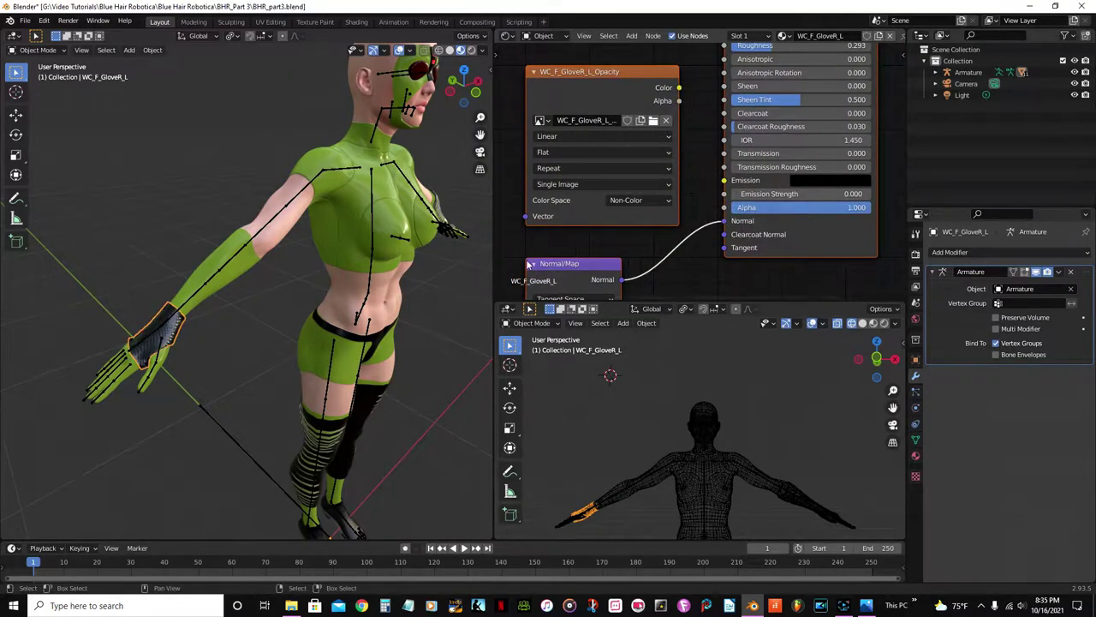
pyautogui.keyDown('shift'); pyautogui.moveTo(198, 334); pyautogui.dragTo(205, 292, button='middle'); pyautogui.keyUp('shift')
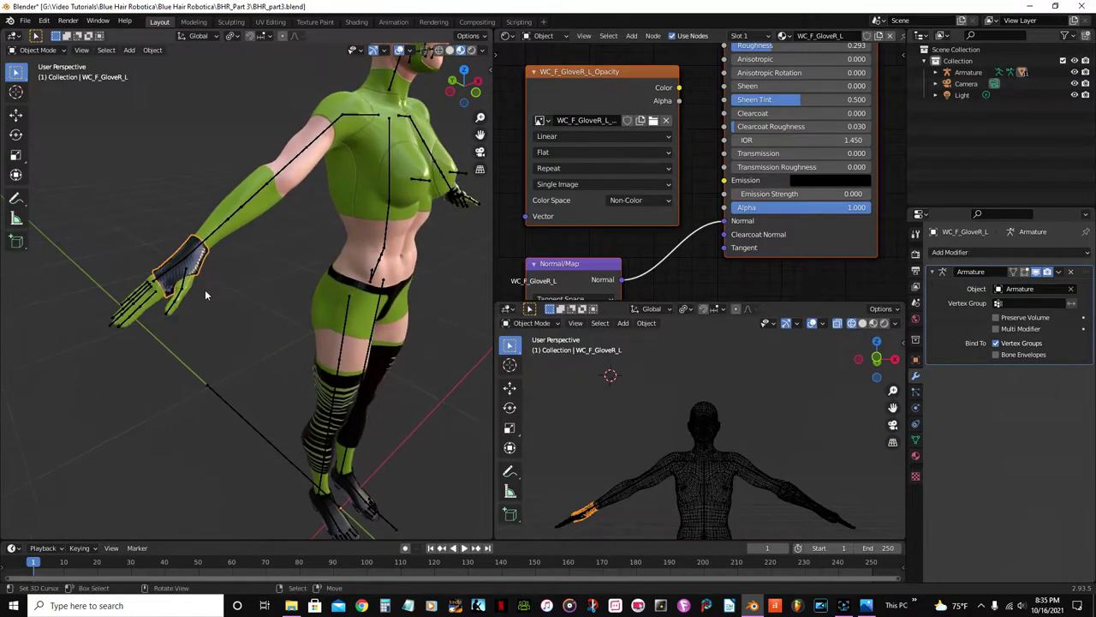
pyautogui.scroll(1, 204, 289)
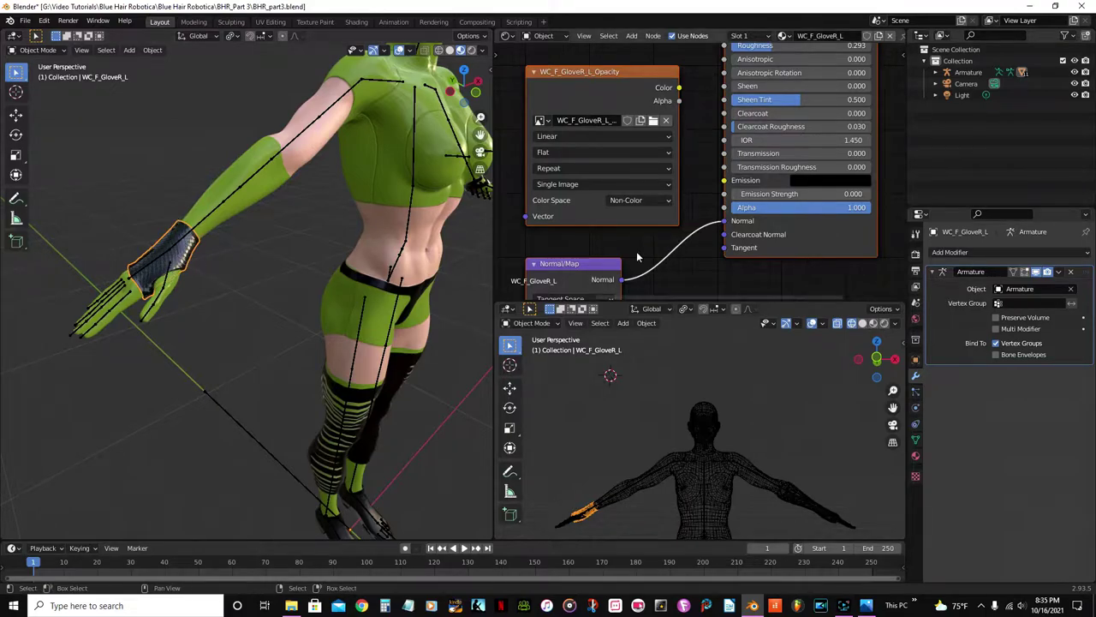
# Disconnect the Normal Map node from the glove shader's Normal input and save the file.
pyautogui.moveTo(645, 238); pyautogui.dragTo(668, 152, button='middle')
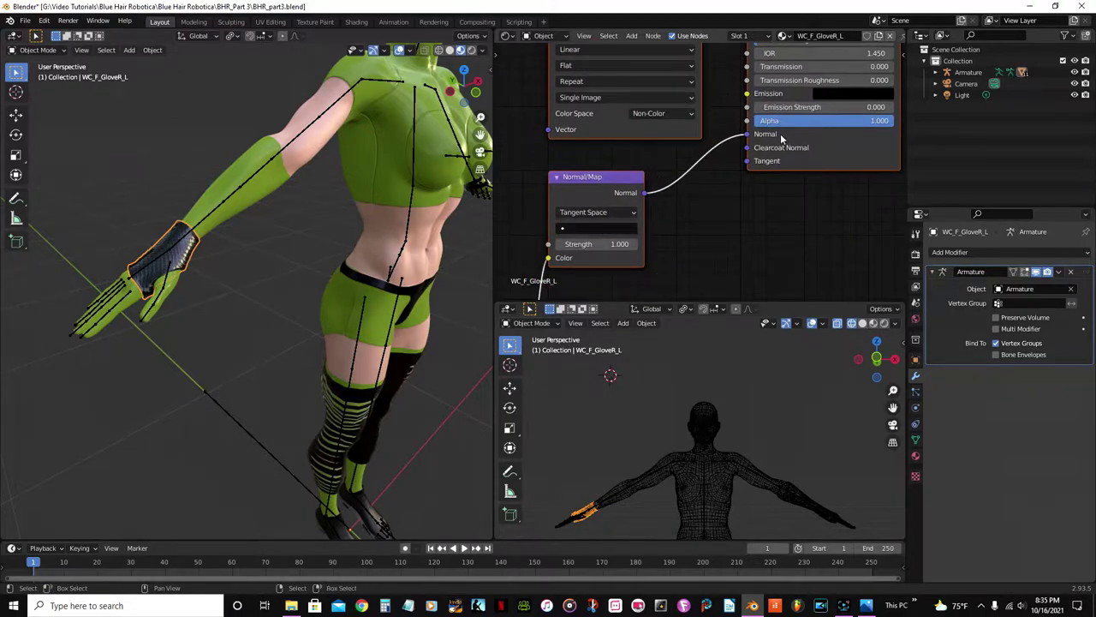
pyautogui.moveTo(743, 136); pyautogui.dragTo(703, 157)
pyautogui.scroll(3, 175, 264)
pyautogui.scroll(-6, 175, 260)
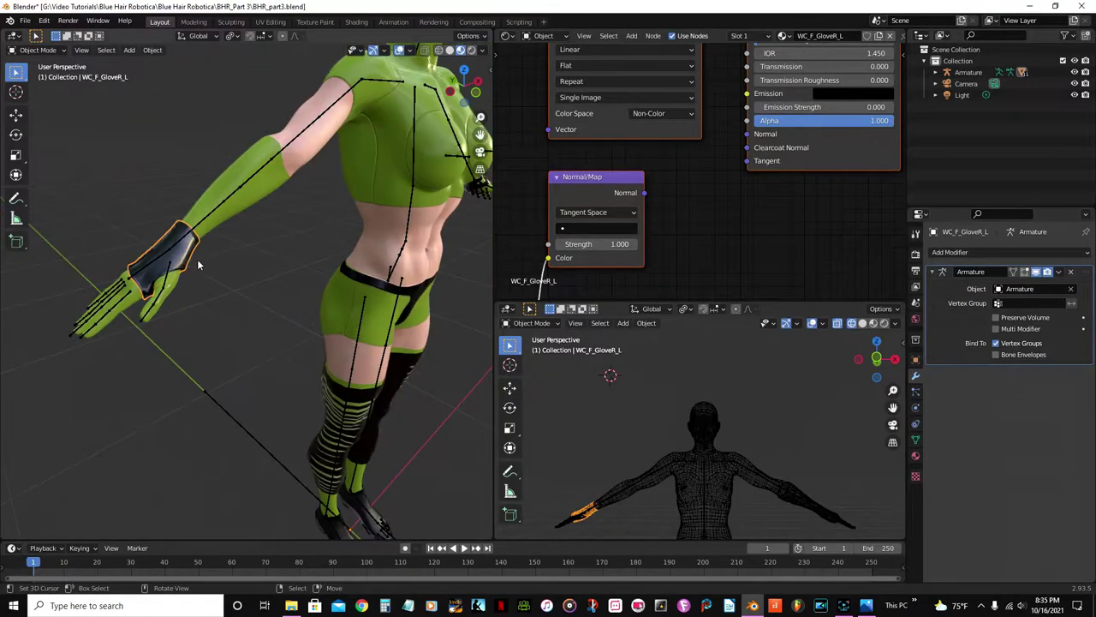
pyautogui.hotkey('ctrl', 's')
pyautogui.moveTo(264, 278); pyautogui.dragTo(198, 277, button='middle')
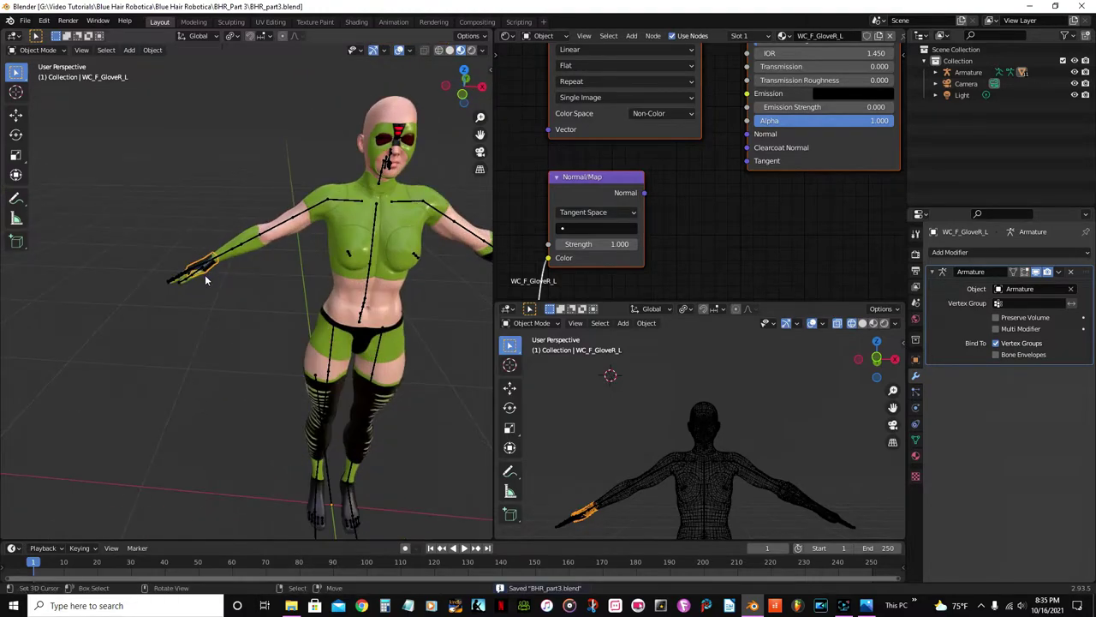
# Unhide the character's hair, deselect everything and save the file.
pyautogui.hotkey('alt', 'h')
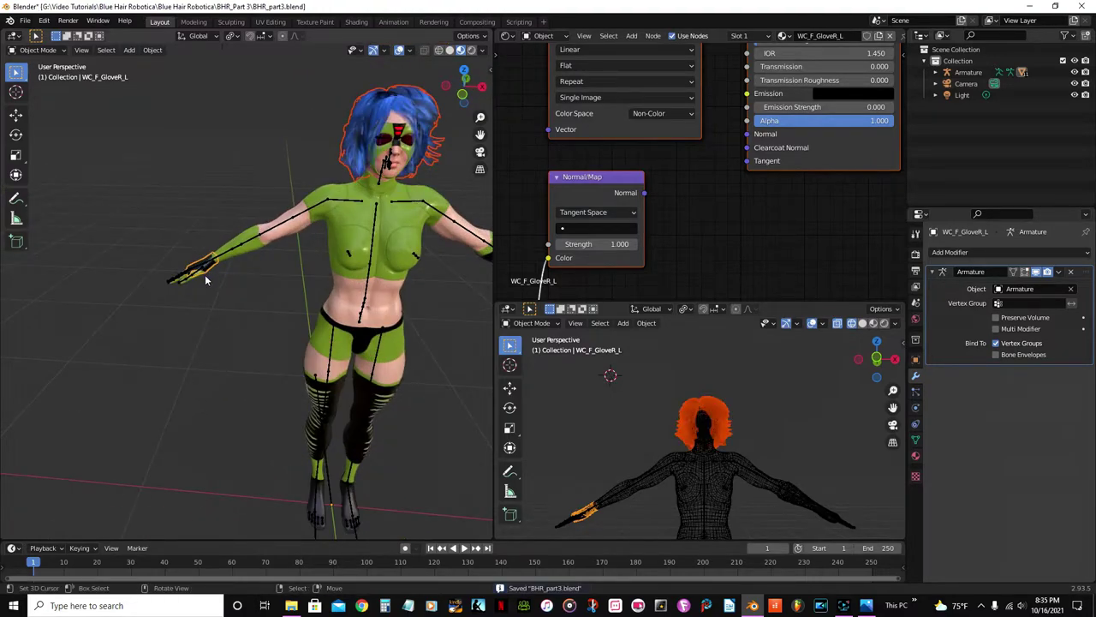
pyautogui.hotkey('alt', 'a')
pyautogui.hotkey('ctrl', 's')
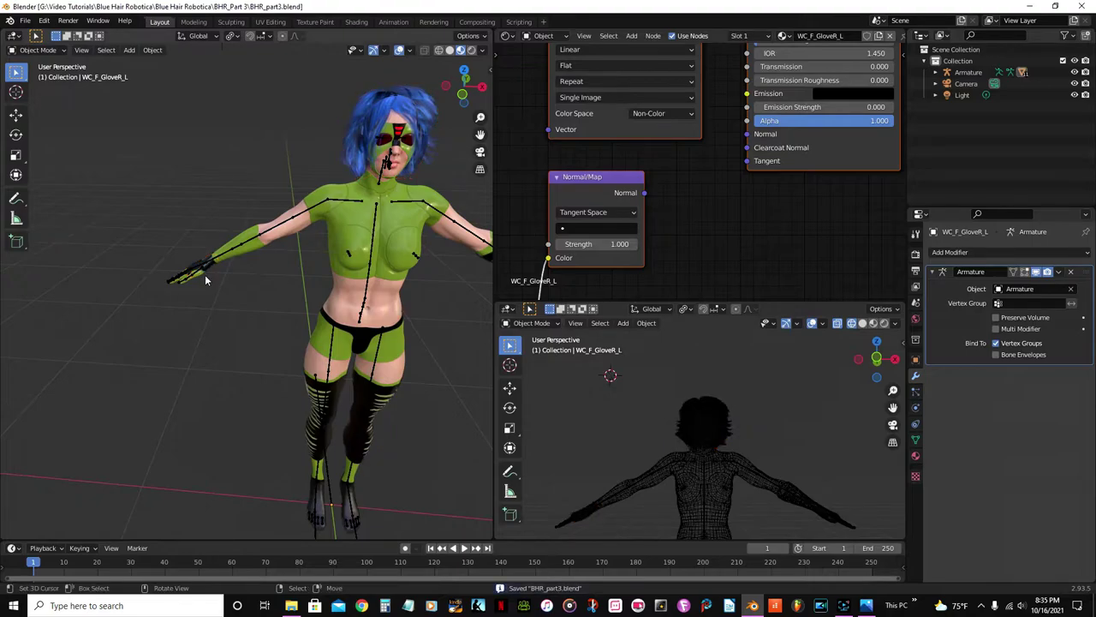
pyautogui.scroll(-2, 212, 223)
pyautogui.keyDown('shift'); pyautogui.moveTo(304, 244); pyautogui.dragTo(235, 238, button='middle'); pyautogui.keyUp('shift')
pyautogui.scroll(2, 236, 249)
pyautogui.moveTo(248, 286); pyautogui.dragTo(260, 266, button='middle')
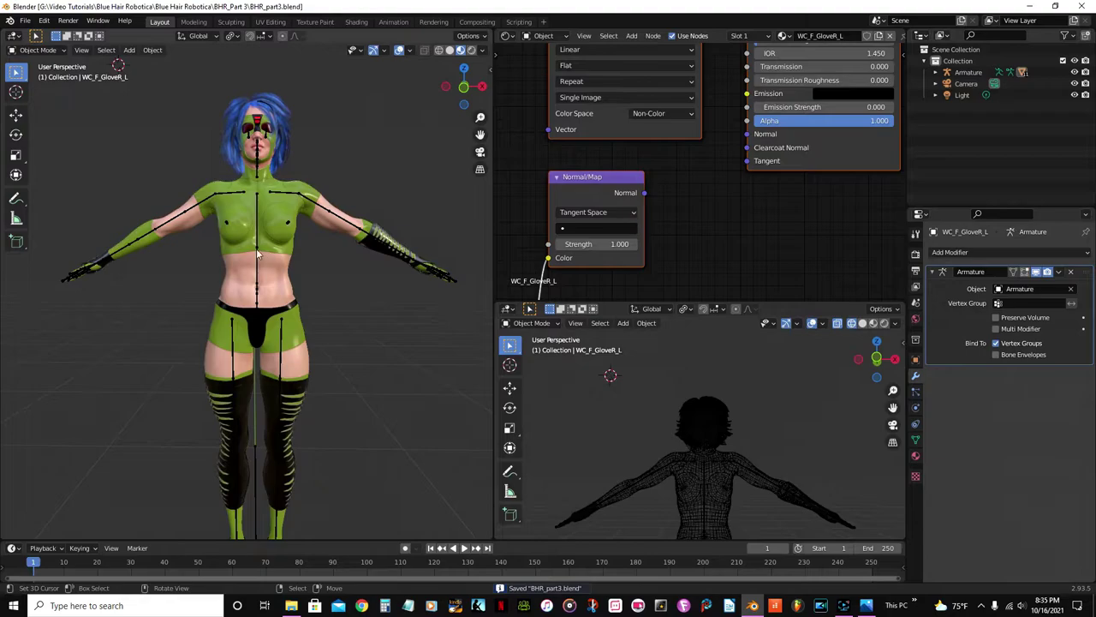
# Show the character from the front in Rendered viewport shading with the overlays hidden.
pyautogui.press('KP_1')
pyautogui.scroll(-2, 251, 228)
pyautogui.scroll(2, 326, 158)
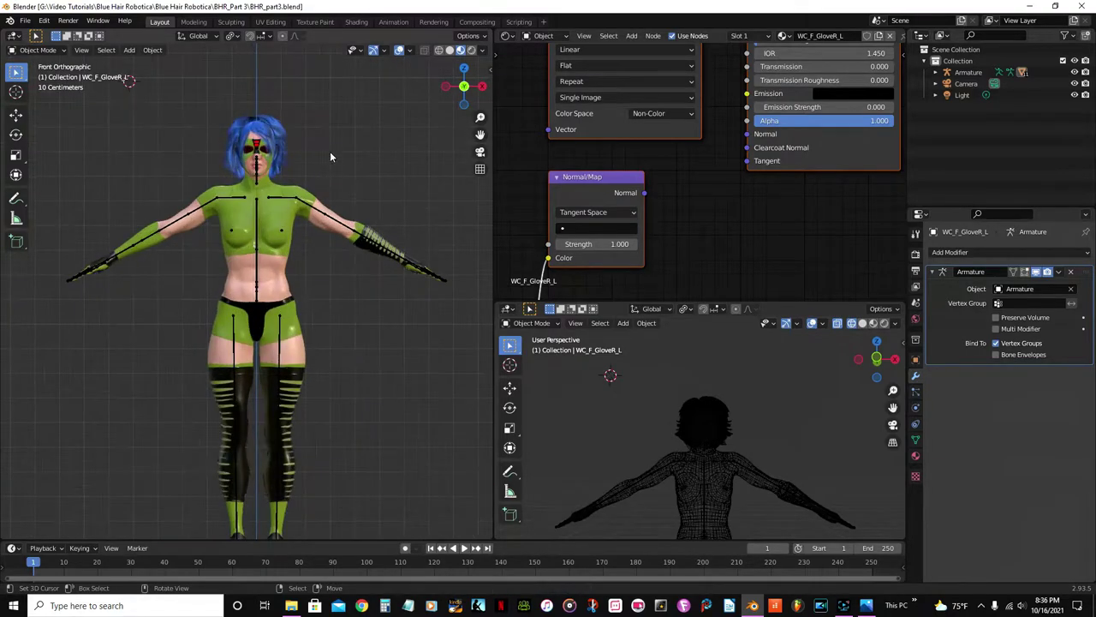
pyautogui.click(470, 51)
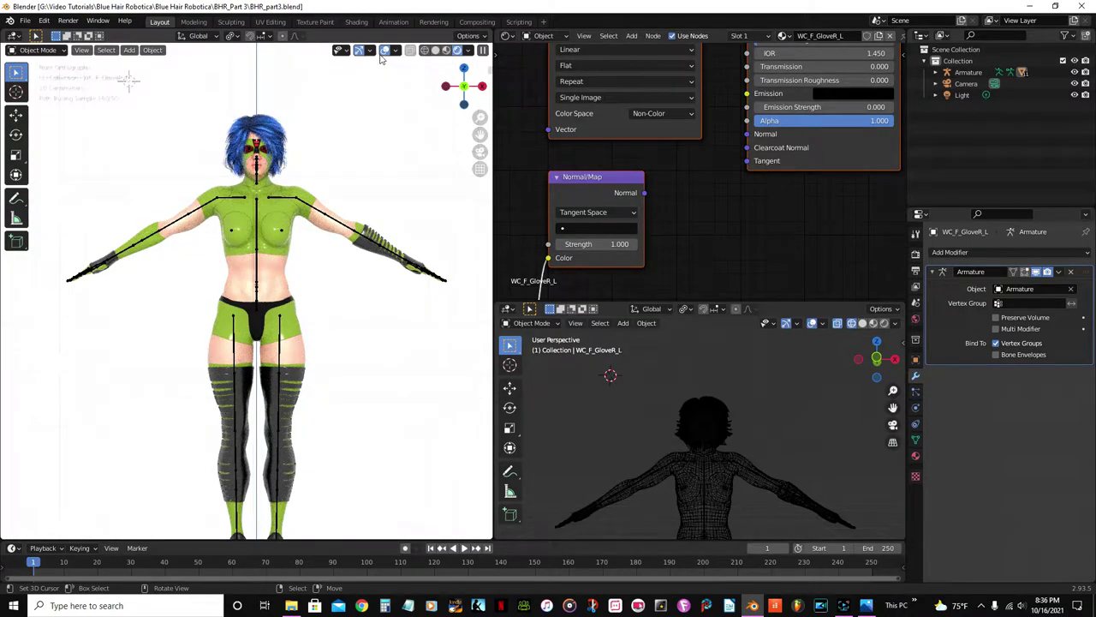
pyautogui.click(385, 51)
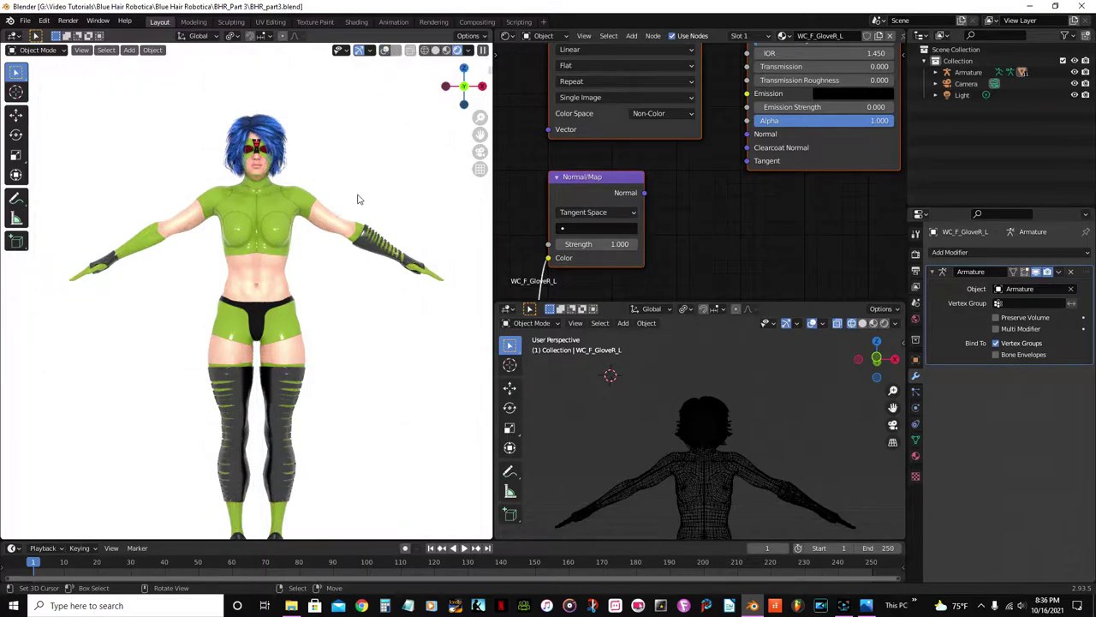
pyautogui.moveTo(358, 196); pyautogui.dragTo(310, 214, button='middle')
pyautogui.scroll(3, 310, 220)
pyautogui.scroll(-2, 313, 225)
pyautogui.moveTo(312, 225); pyautogui.dragTo(328, 225, button='middle')
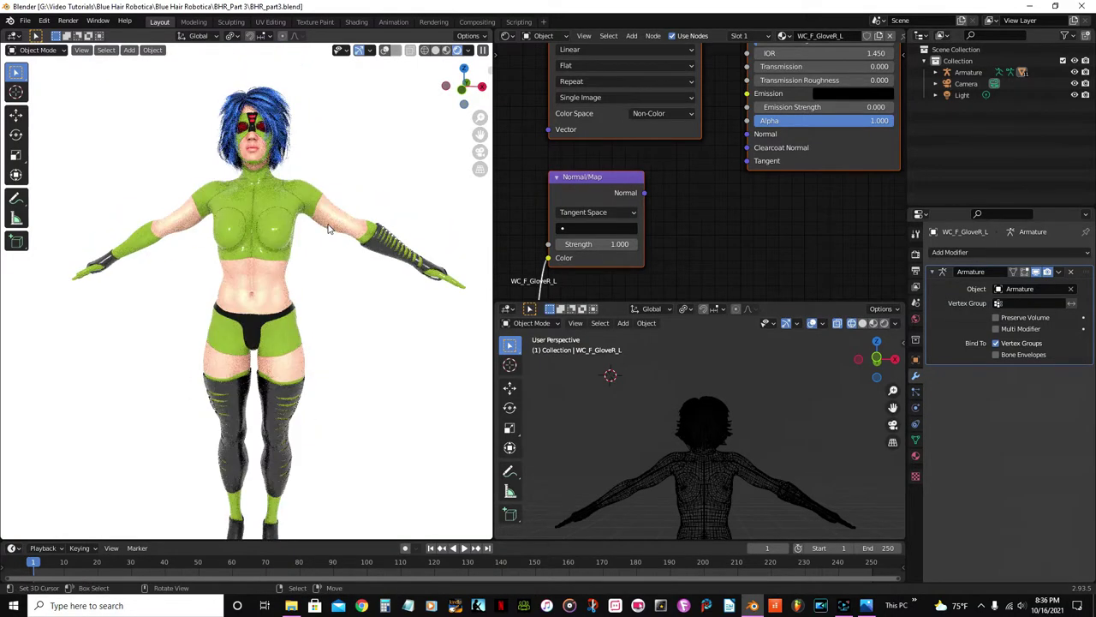
pyautogui.press('KP_1')
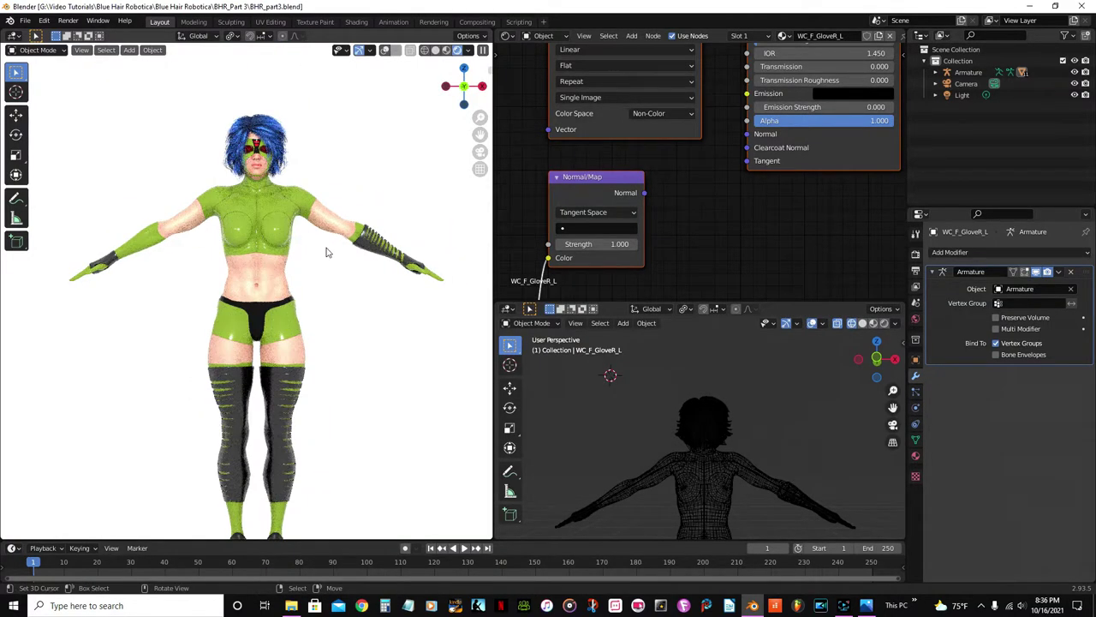
pyautogui.scroll(1, 327, 254)
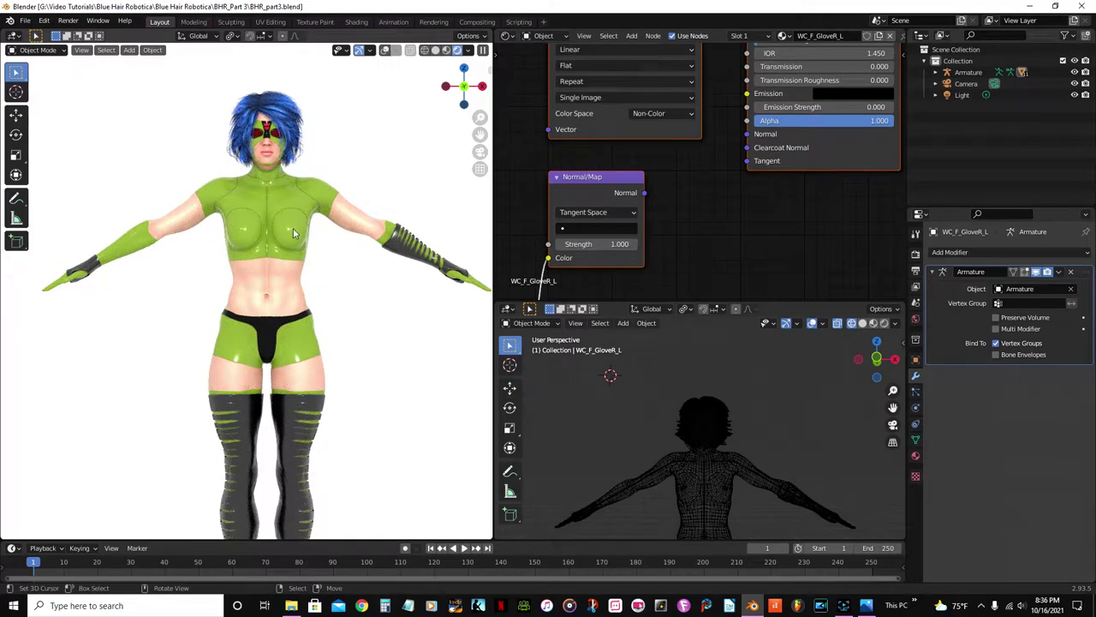
# Switch to the Photos window with Robotica.png and place it beside the Blender viewport for comparison.
pyautogui.click(867, 608)
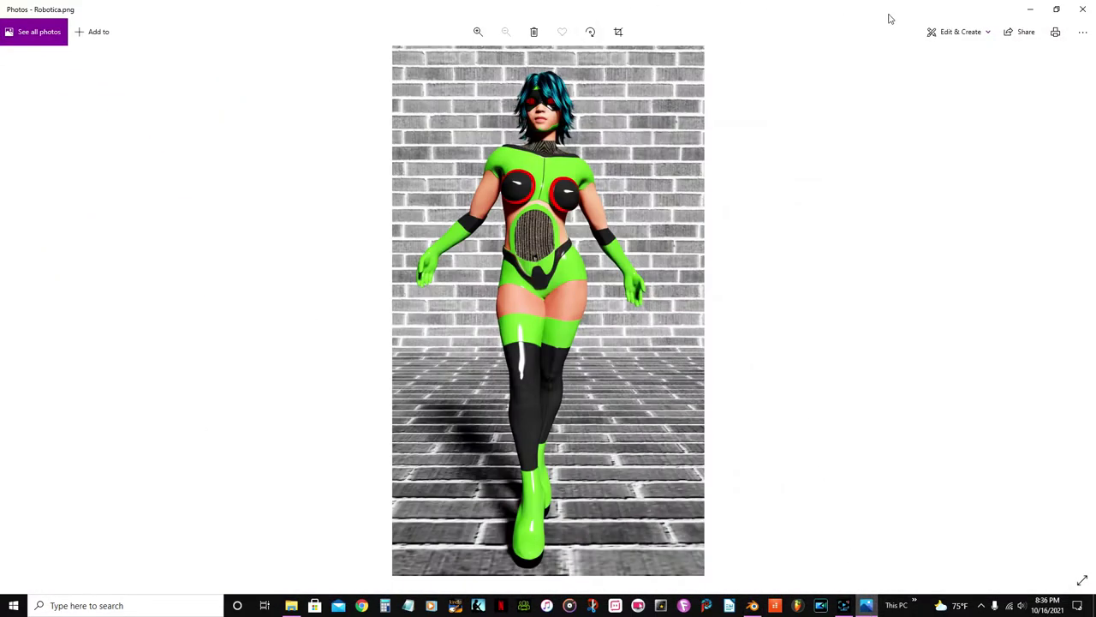
pyautogui.click(1056, 9)
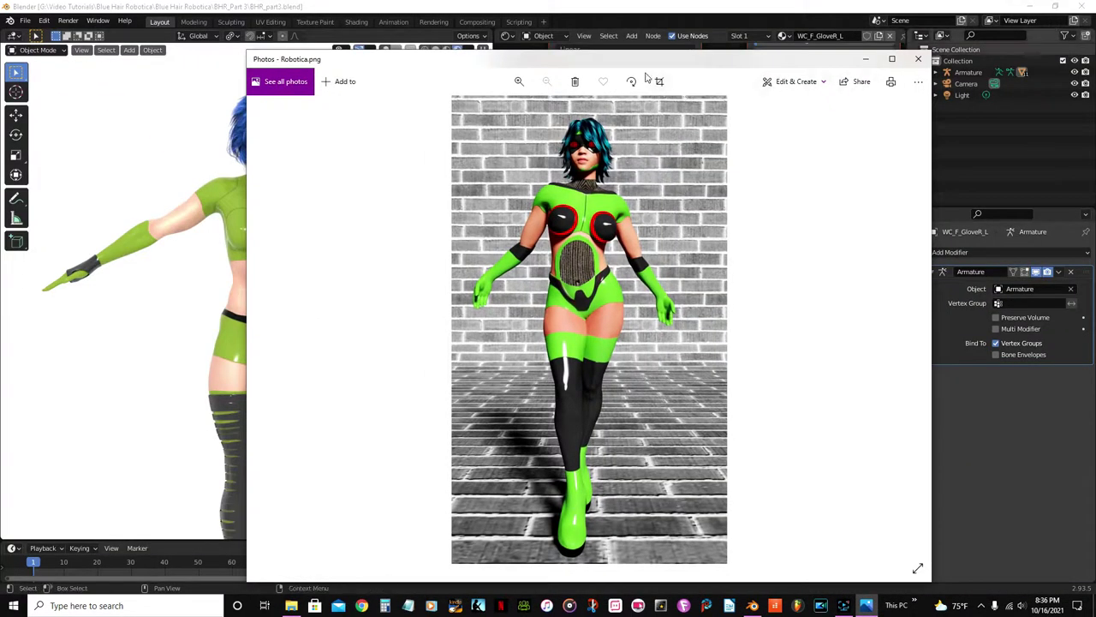
pyautogui.moveTo(591, 61); pyautogui.dragTo(852, 30)
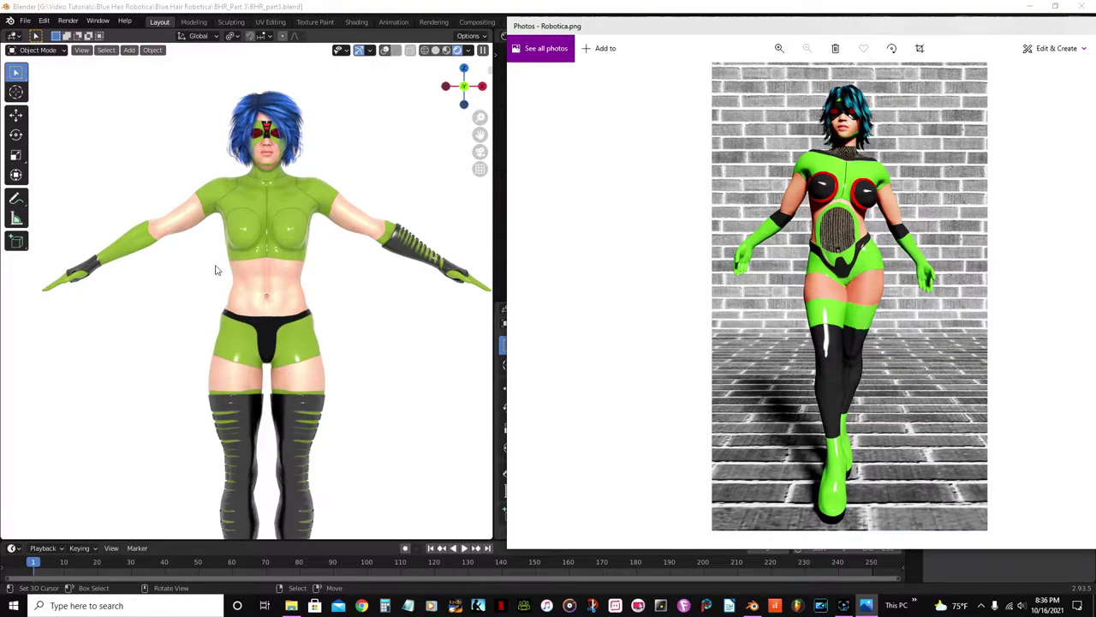
# Go back to Blender and switch the character viewport to Material Preview shading.
pyautogui.scroll(-1, 311, 396)
pyautogui.moveTo(269, 423); pyautogui.dragTo(275, 378, button='middle')
pyautogui.scroll(-1, 275, 377)
pyautogui.scroll(3, 274, 379)
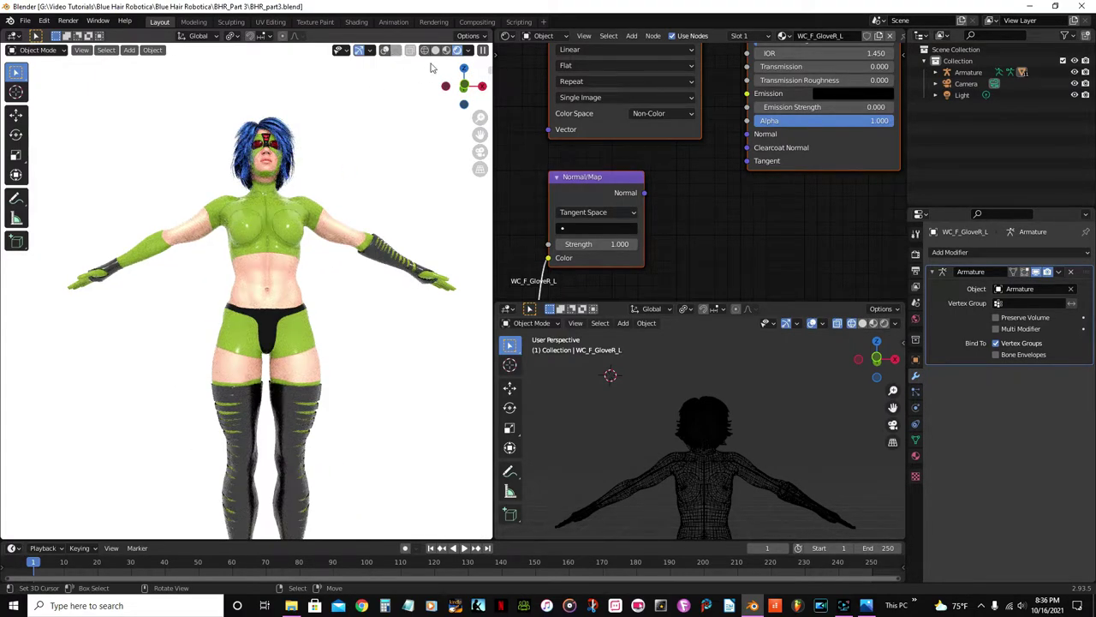
pyautogui.click(447, 52)
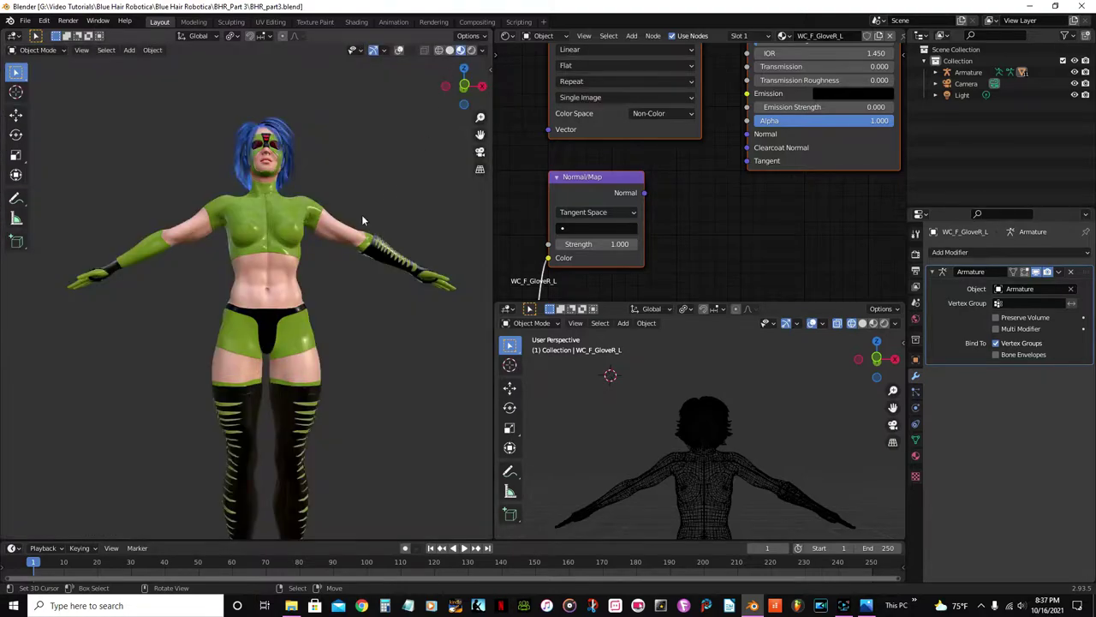
# Start an append and open CC3 Exported Poses Library.blend from the CC3 Exported Poses folder.
pyautogui.moveTo(361, 220); pyautogui.dragTo(362, 242, button='middle')
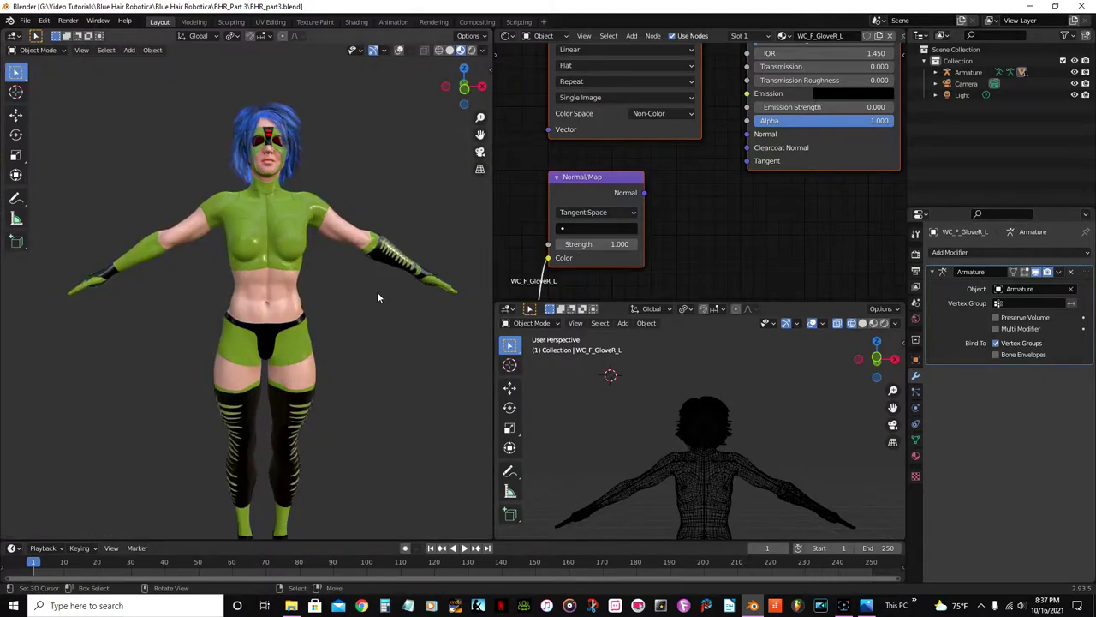
pyautogui.scroll(-1, 378, 298)
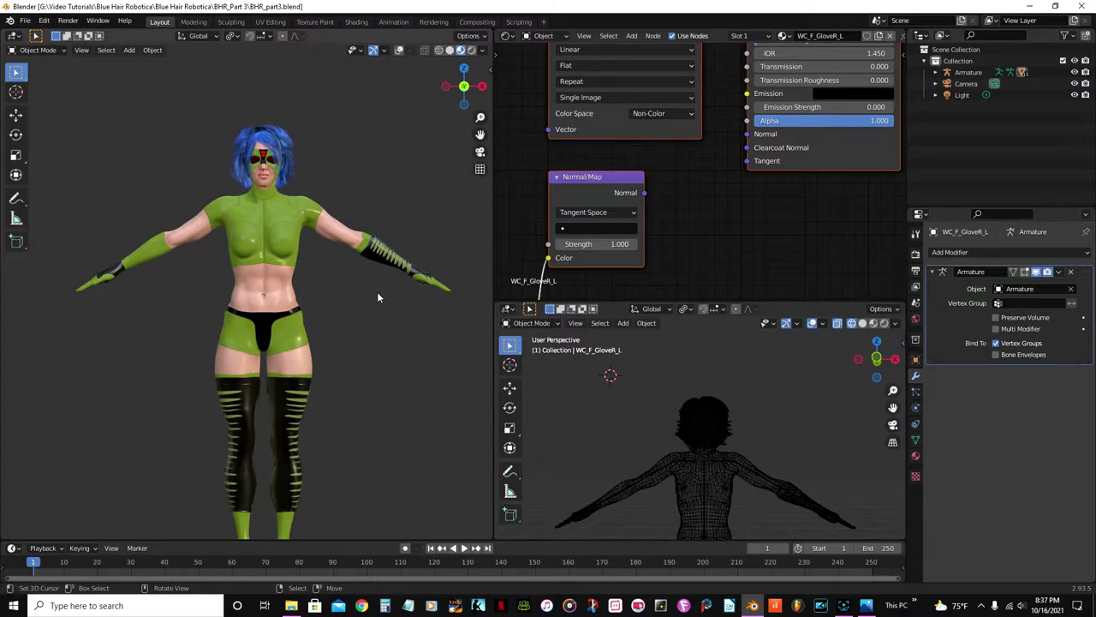
pyautogui.click(28, 22)
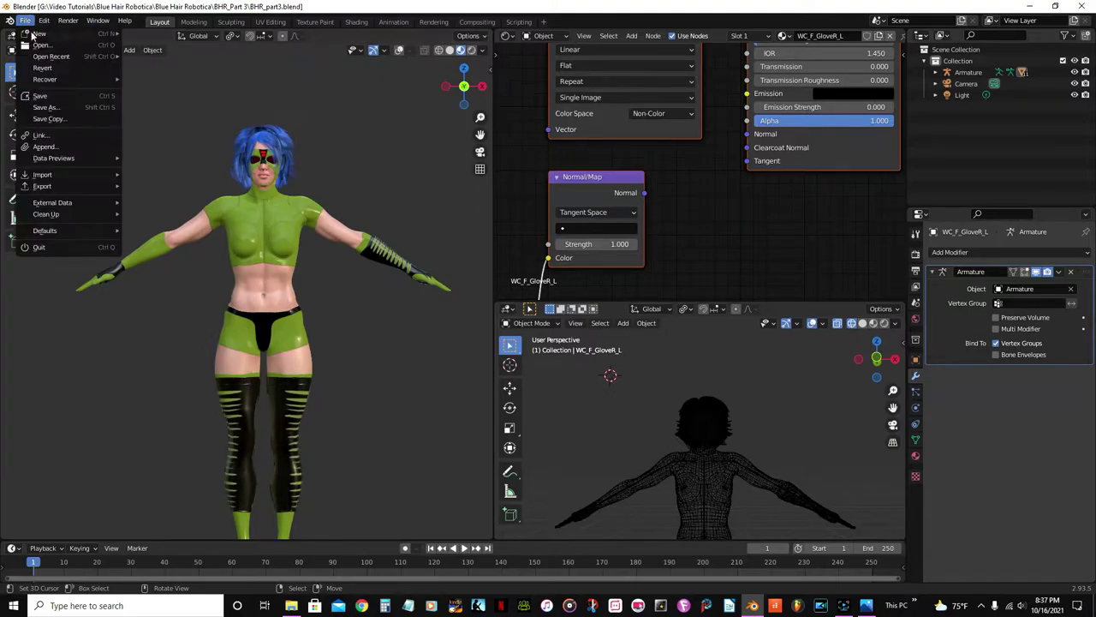
pyautogui.click(42, 147)
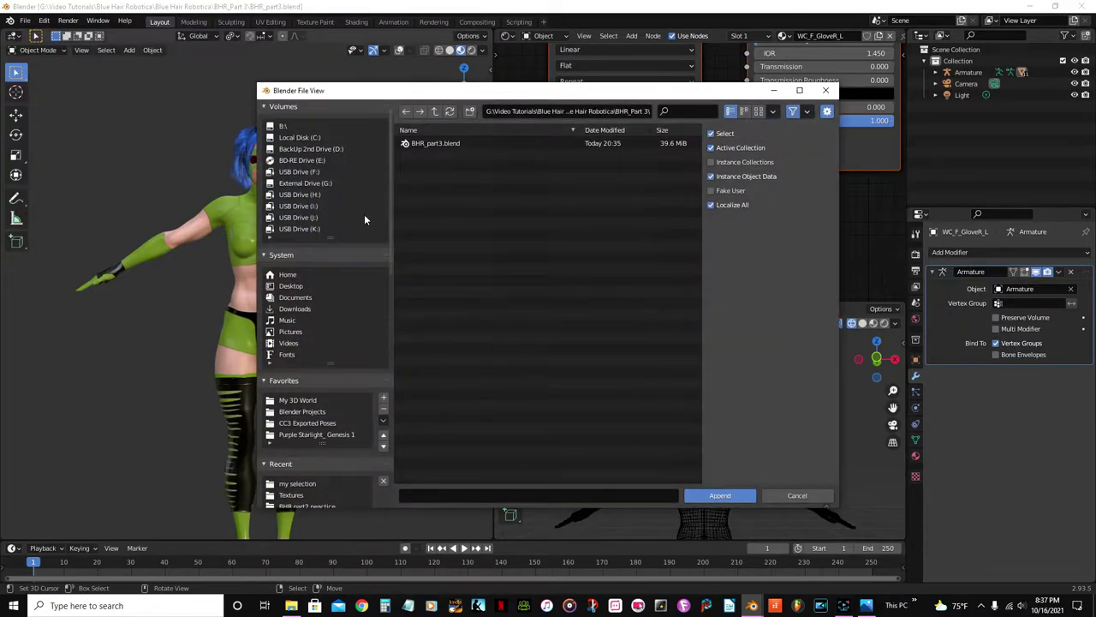
pyautogui.click(306, 423)
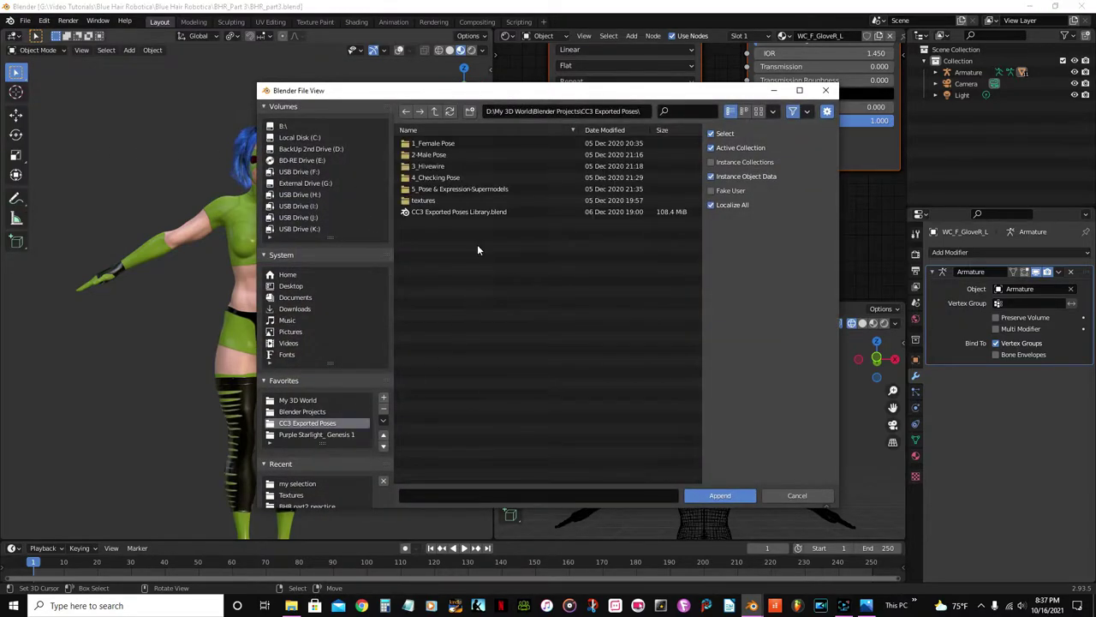
pyautogui.click(437, 214)
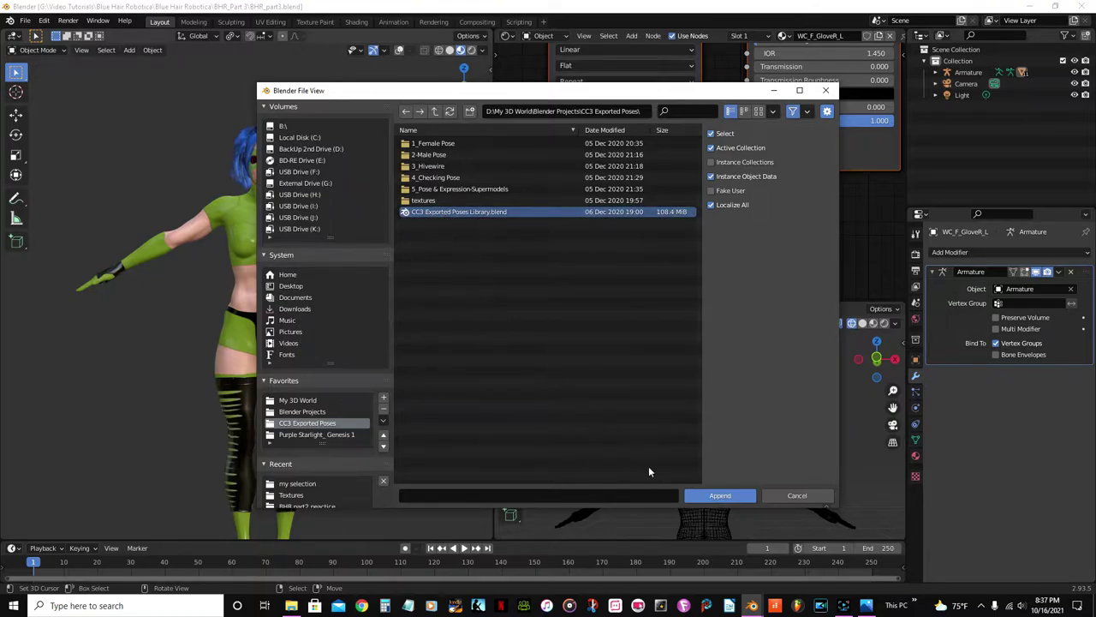
pyautogui.doubleClick(442, 212)
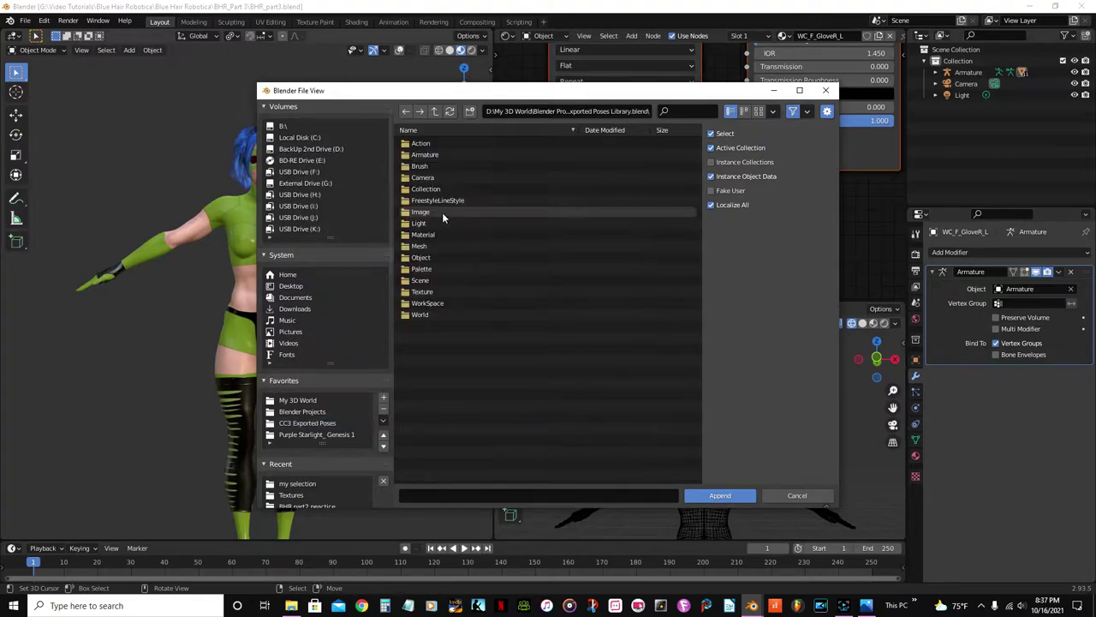
# Append the CC3 Poses action from the pose library file's Action data.
pyautogui.doubleClick(416, 144)
pyautogui.scroll(-20, 470, 345)
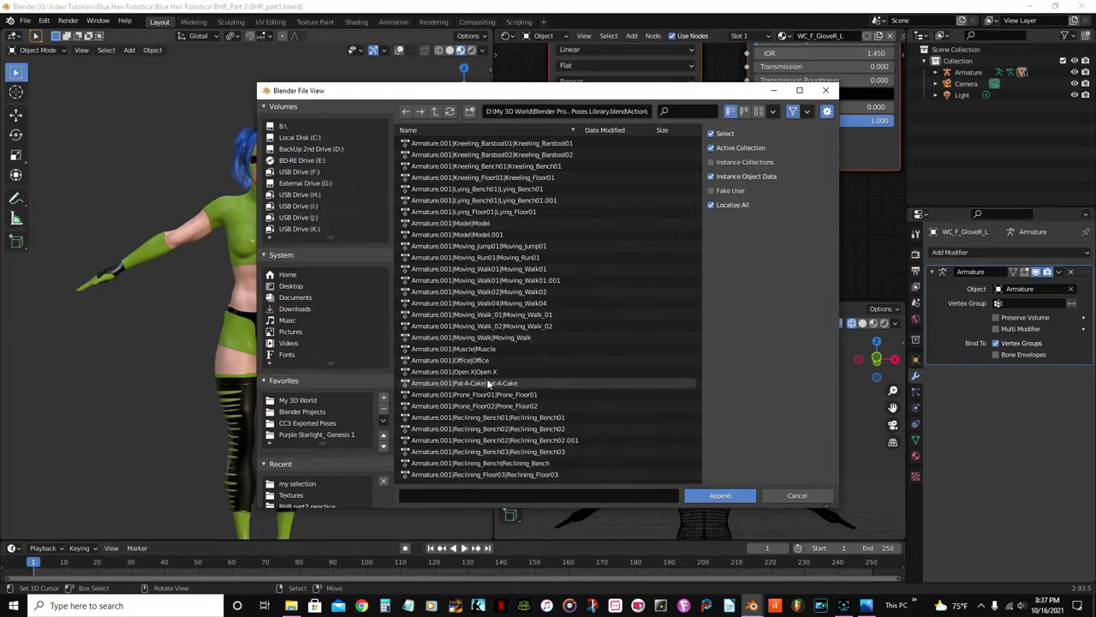
pyautogui.scroll(-15, 503, 408)
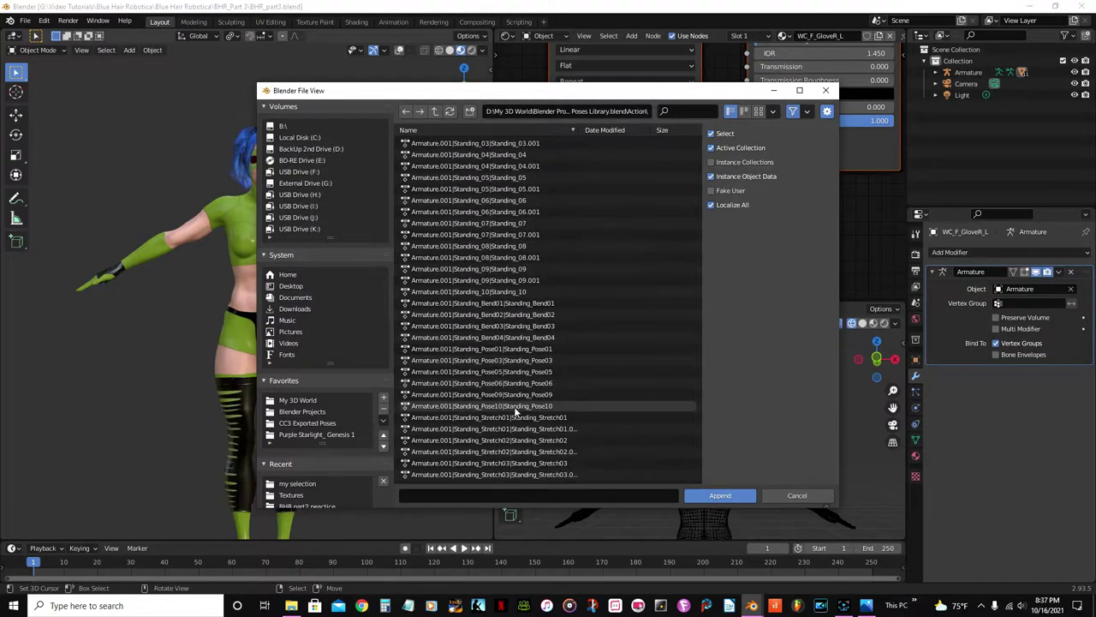
pyautogui.click(428, 431)
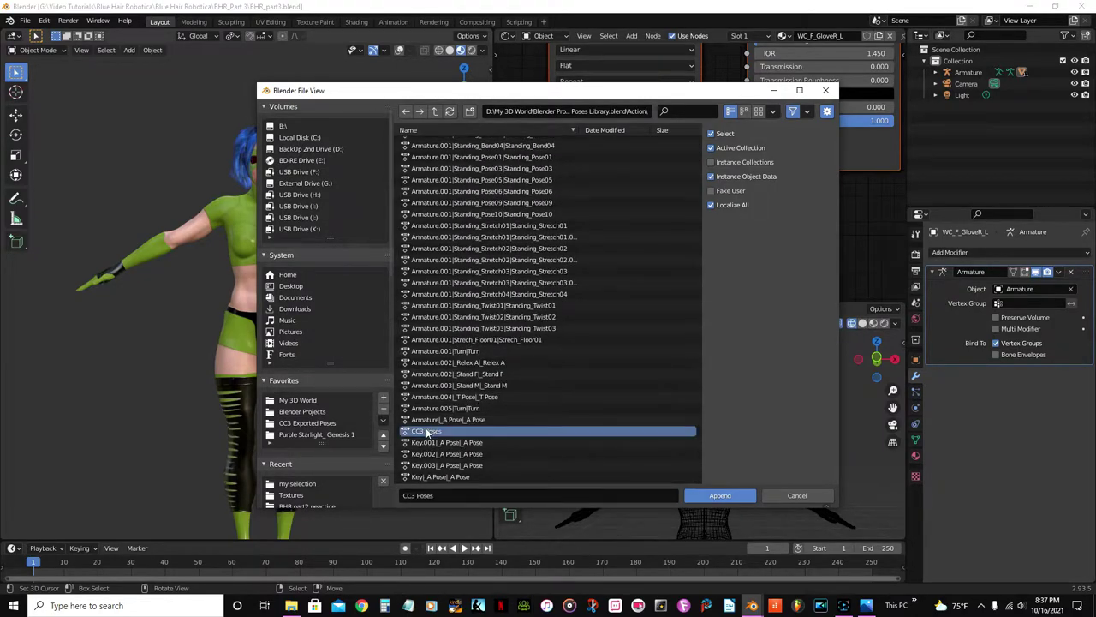
pyautogui.click(716, 496)
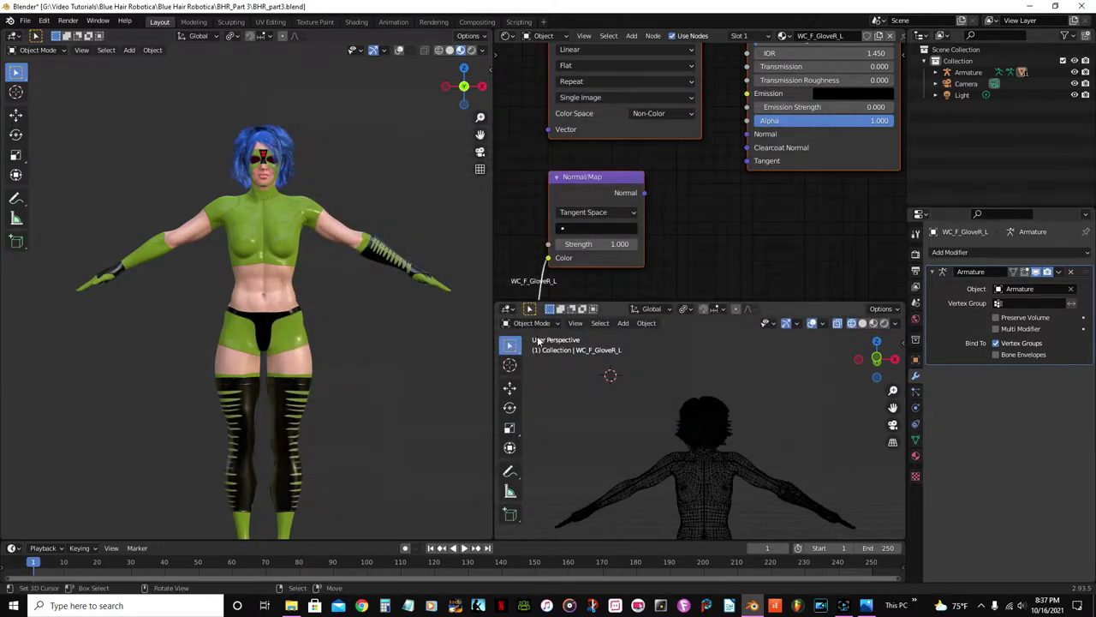
# Show the overlays in the character viewport and disable the body's Subdivision modifier for viewport display.
pyautogui.scroll(3, 265, 227)
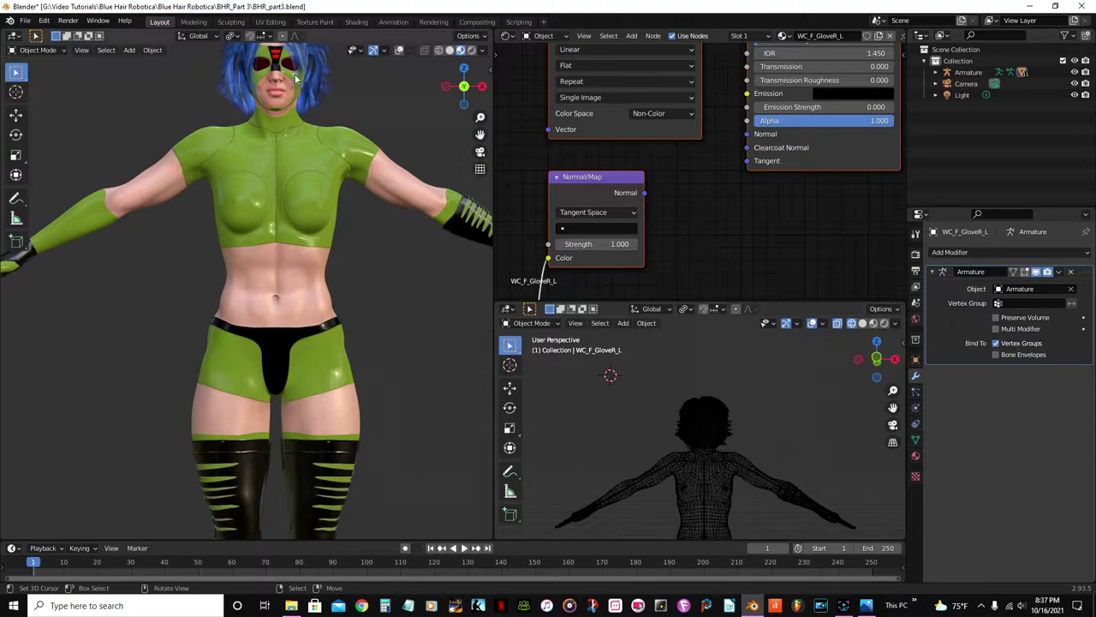
pyautogui.click(401, 50)
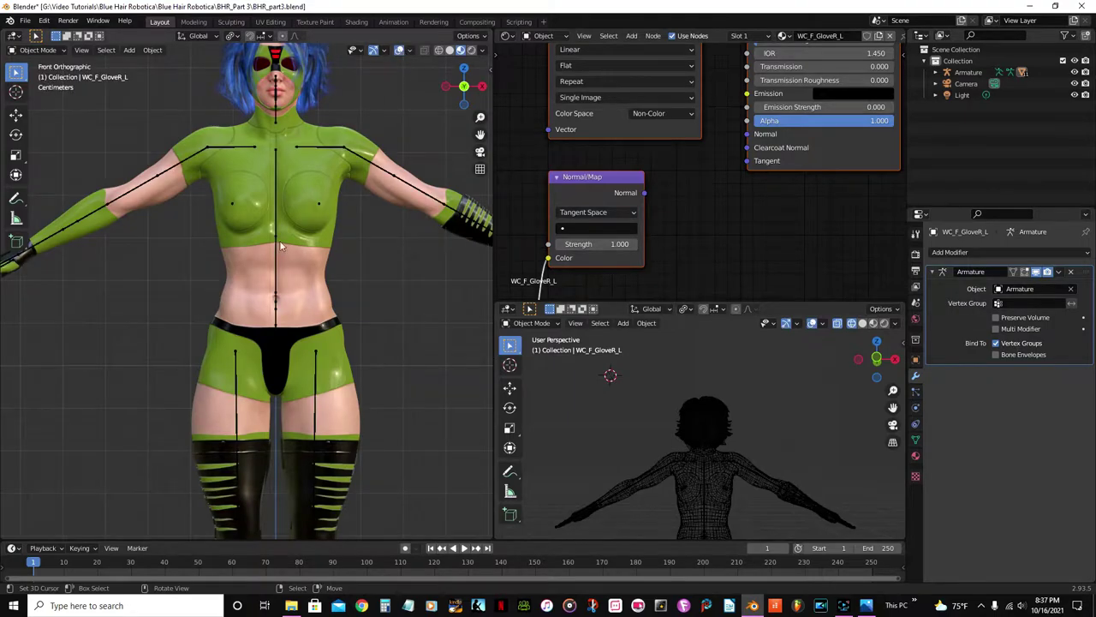
pyautogui.click(308, 275)
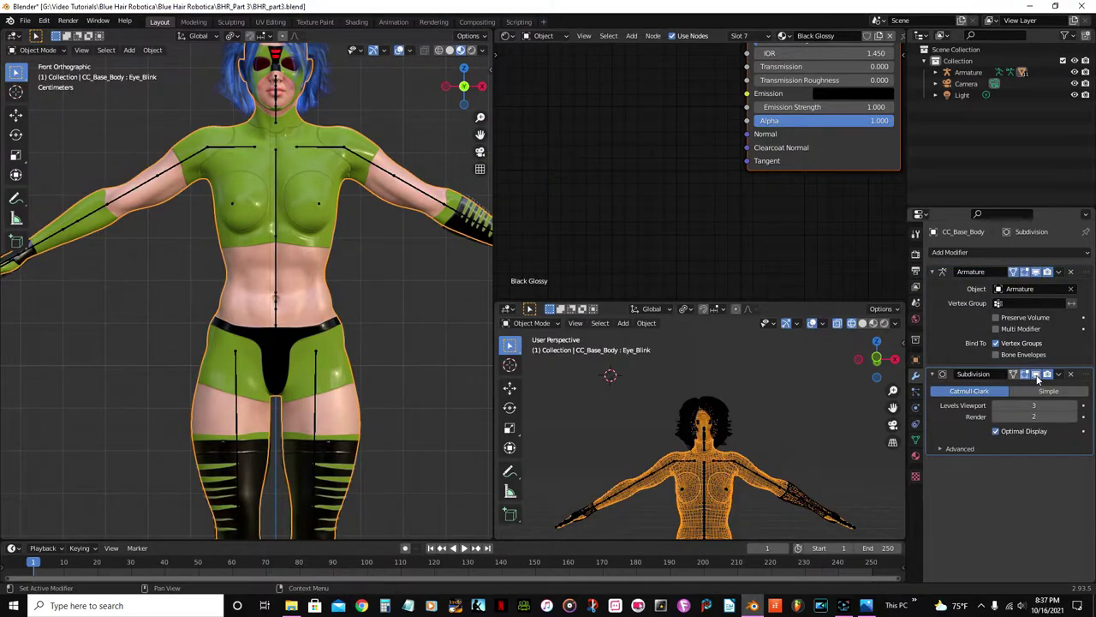
pyautogui.click(1037, 375)
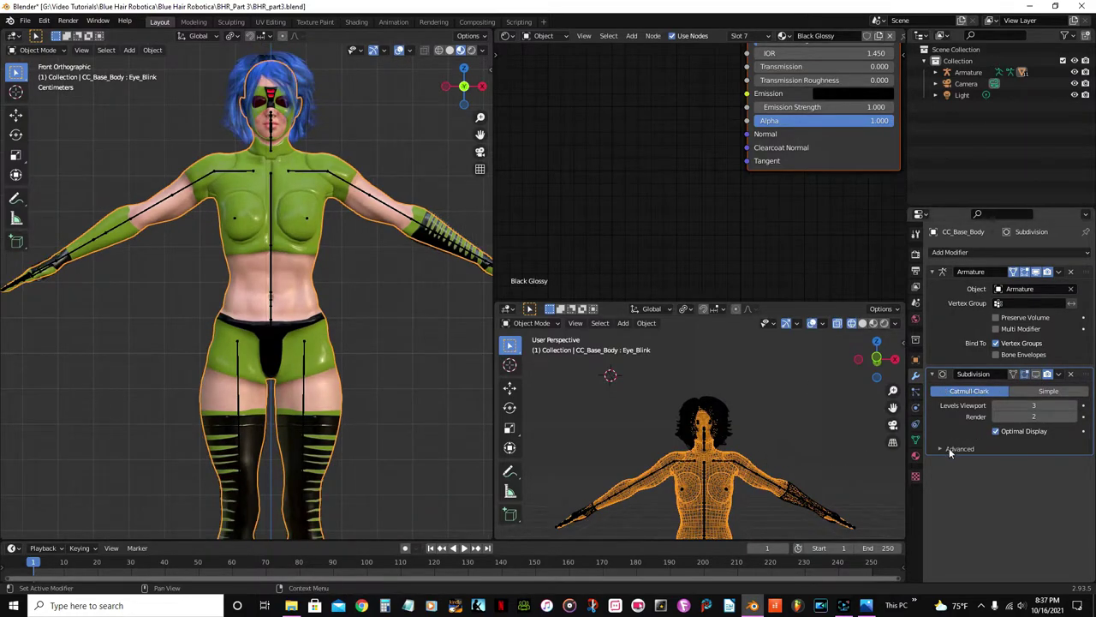
pyautogui.click(915, 455)
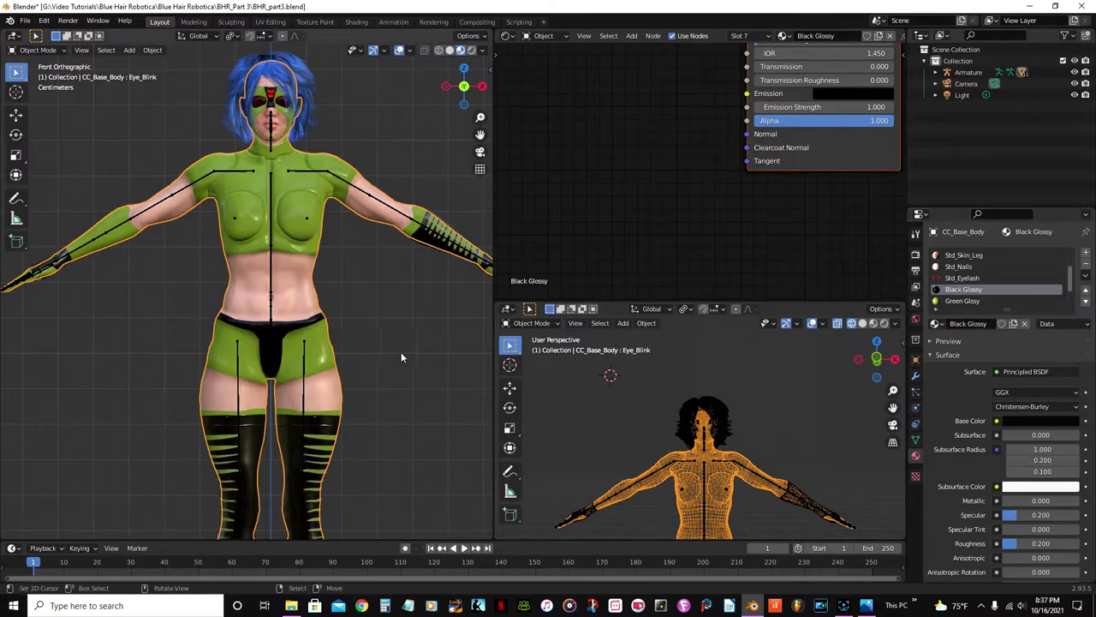
pyautogui.scroll(2, 394, 351)
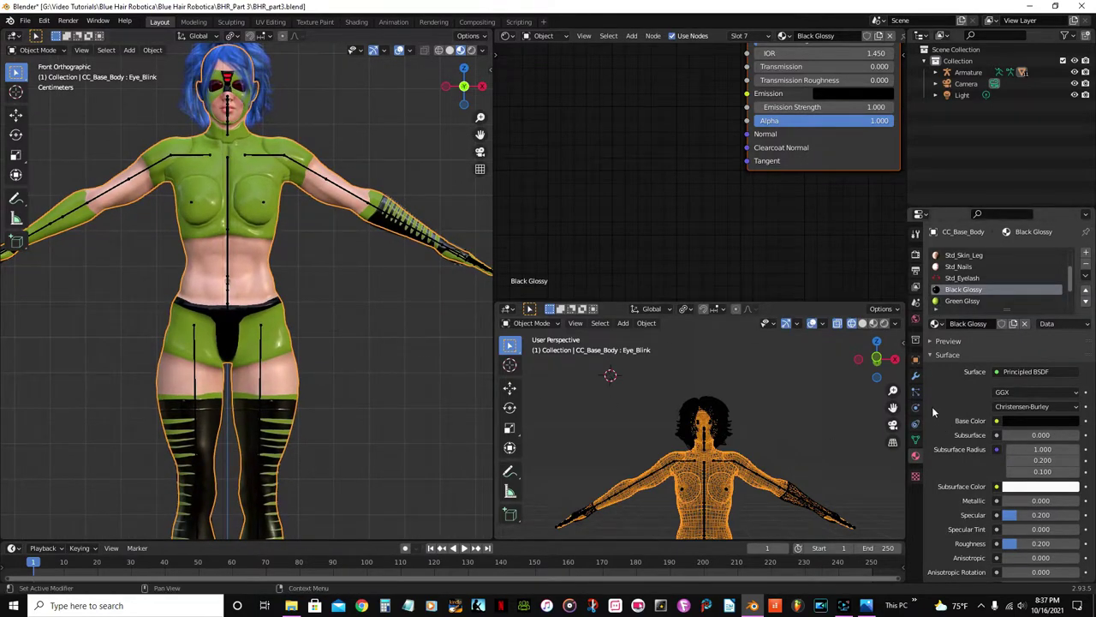
pyautogui.scroll(-1, 962, 413)
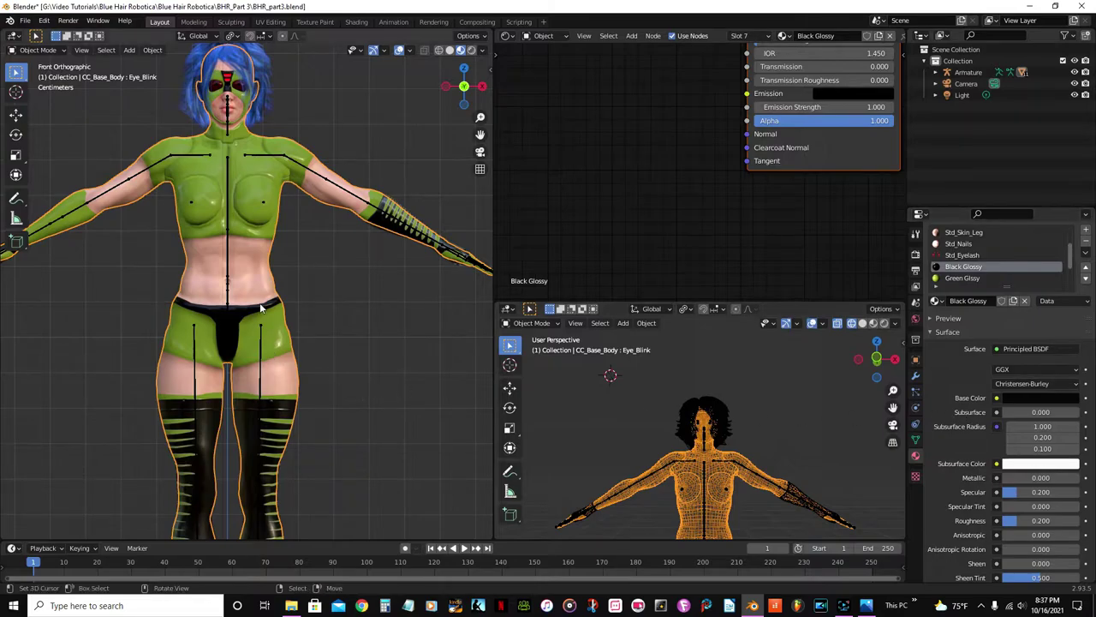
# Select the character's armature and switch it to Pose Mode.
pyautogui.scroll(1, 196, 251)
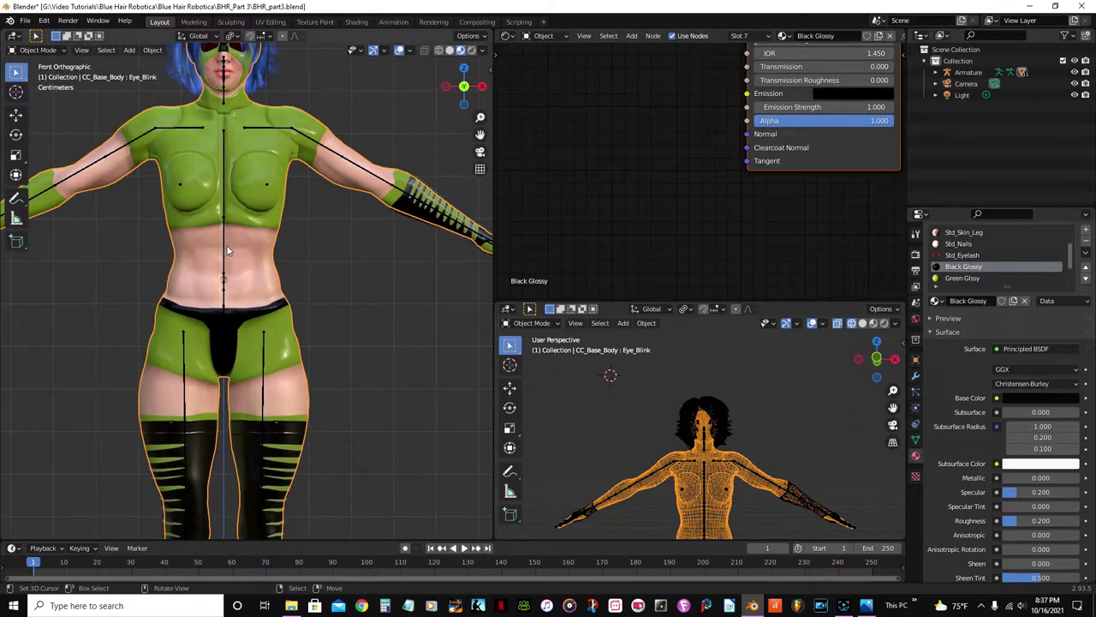
pyautogui.click(224, 250)
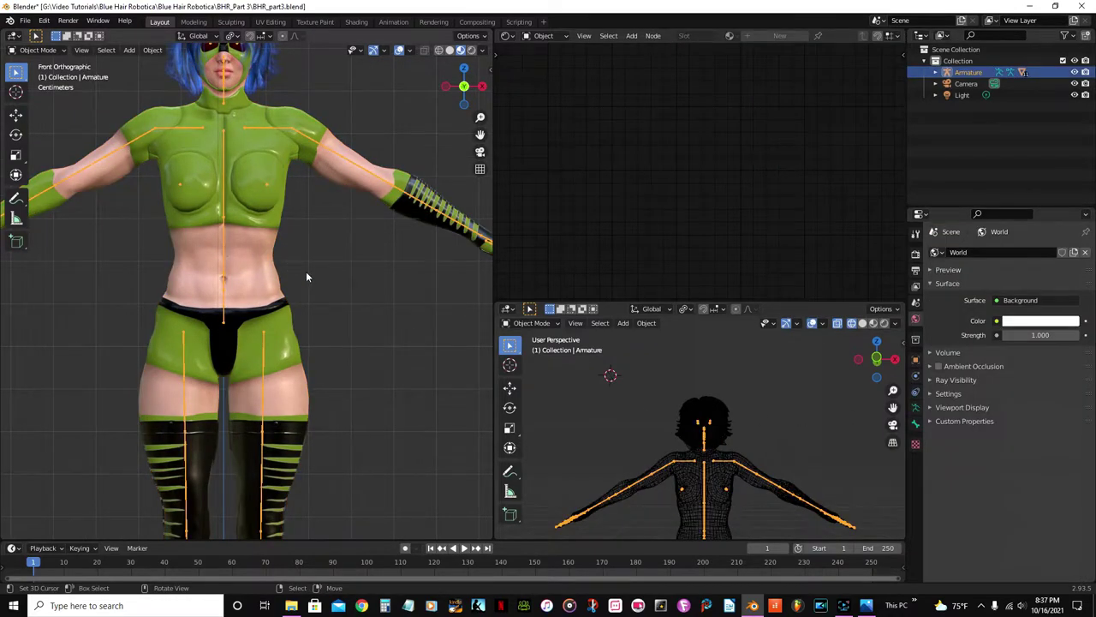
pyautogui.press('Tab')
pyautogui.press('Tab')
pyautogui.click(58, 50)
pyautogui.click(38, 88)
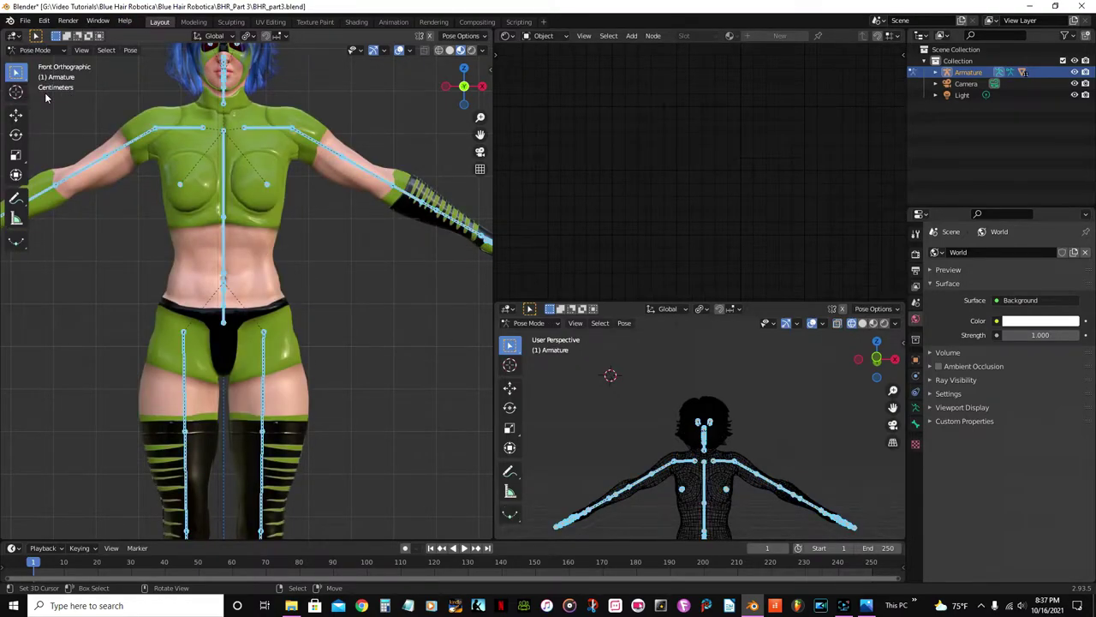
# Assign CC3 Poses as the armature's pose library and enlarge its pose list.
pyautogui.click(915, 410)
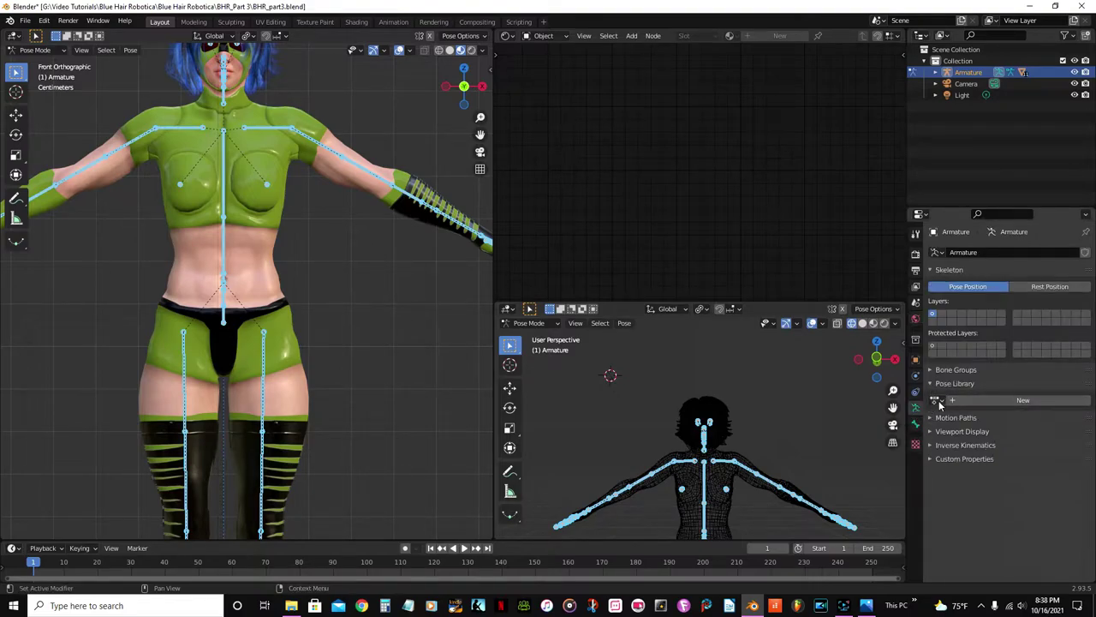
pyautogui.click(938, 401)
pyautogui.click(1002, 427)
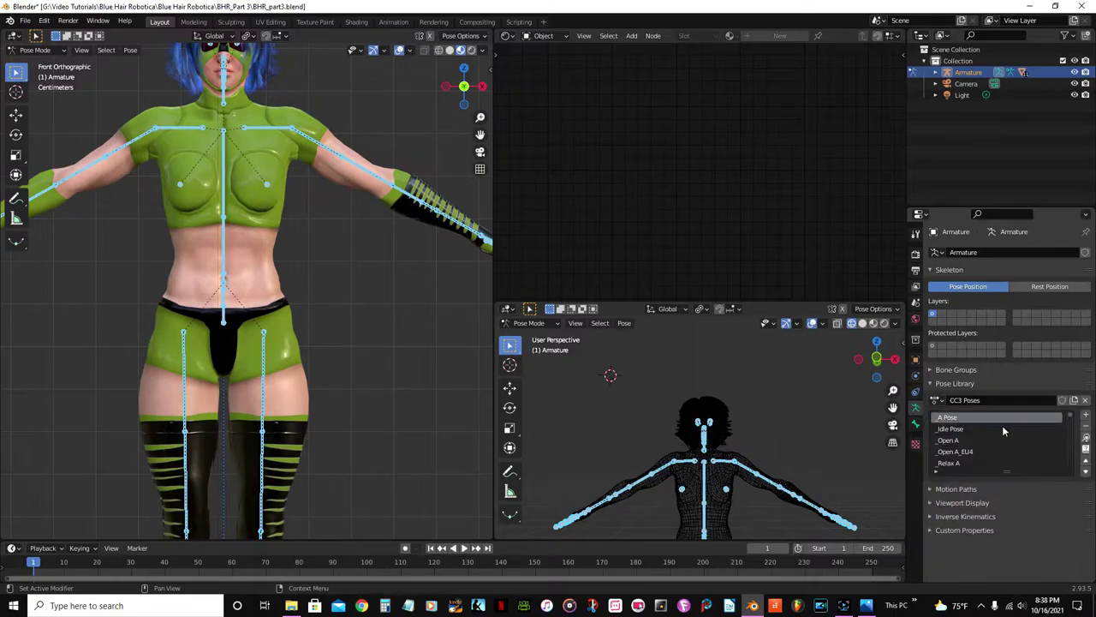
pyautogui.moveTo(1006, 472); pyautogui.dragTo(1014, 563)
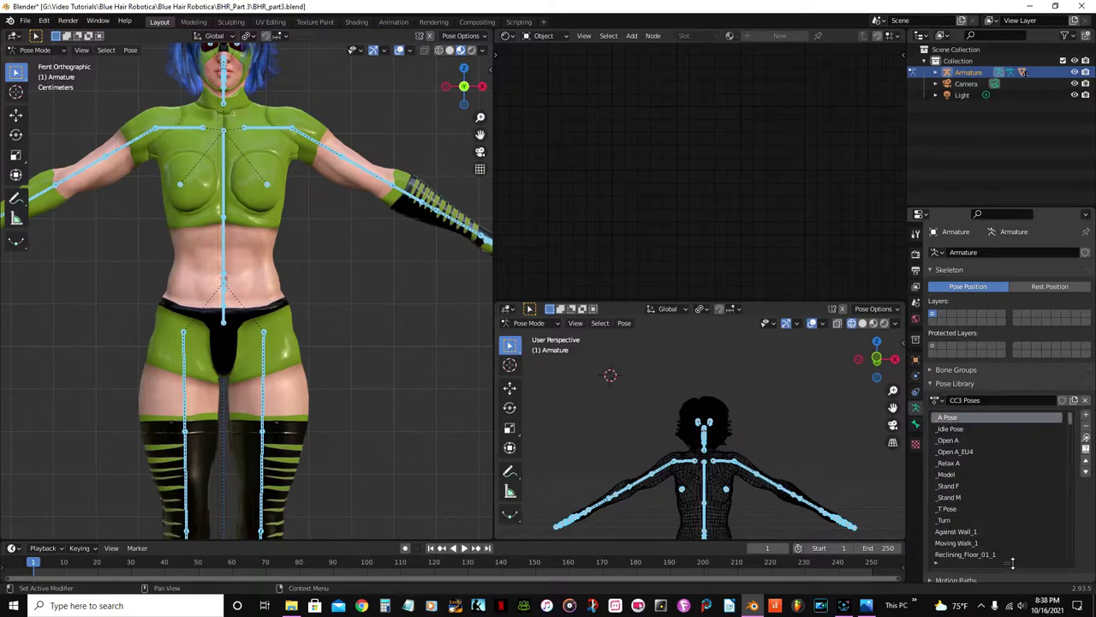
# Find Standing_Pose01_5 in the pose library and apply it to the armature.
pyautogui.scroll(-8, 1005, 486)
pyautogui.scroll(-8, 1006, 480)
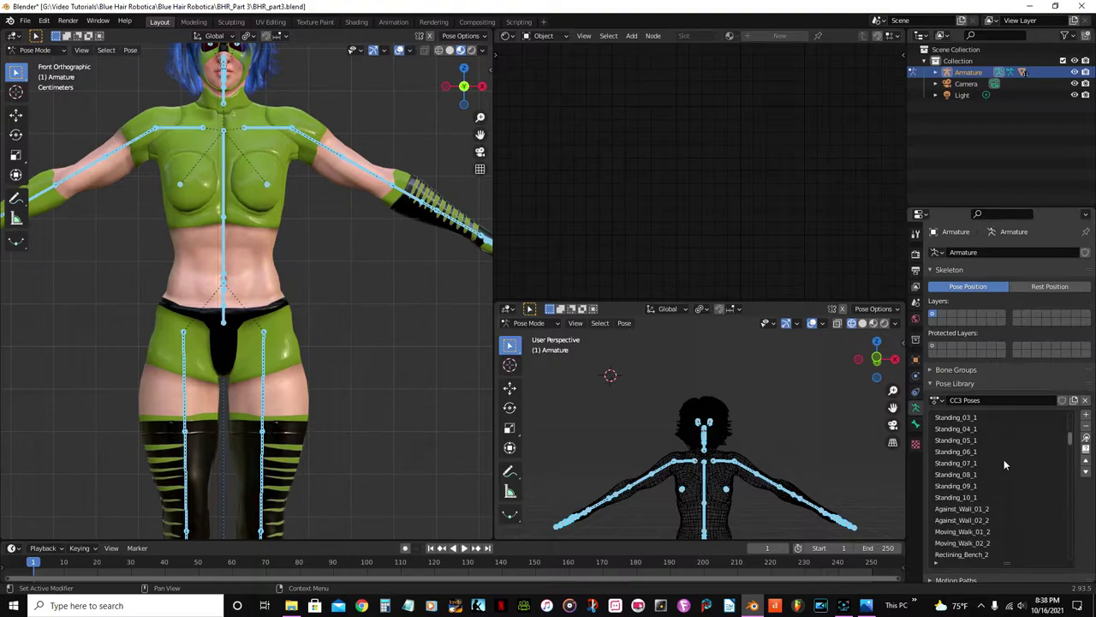
pyautogui.scroll(-9, 1004, 460)
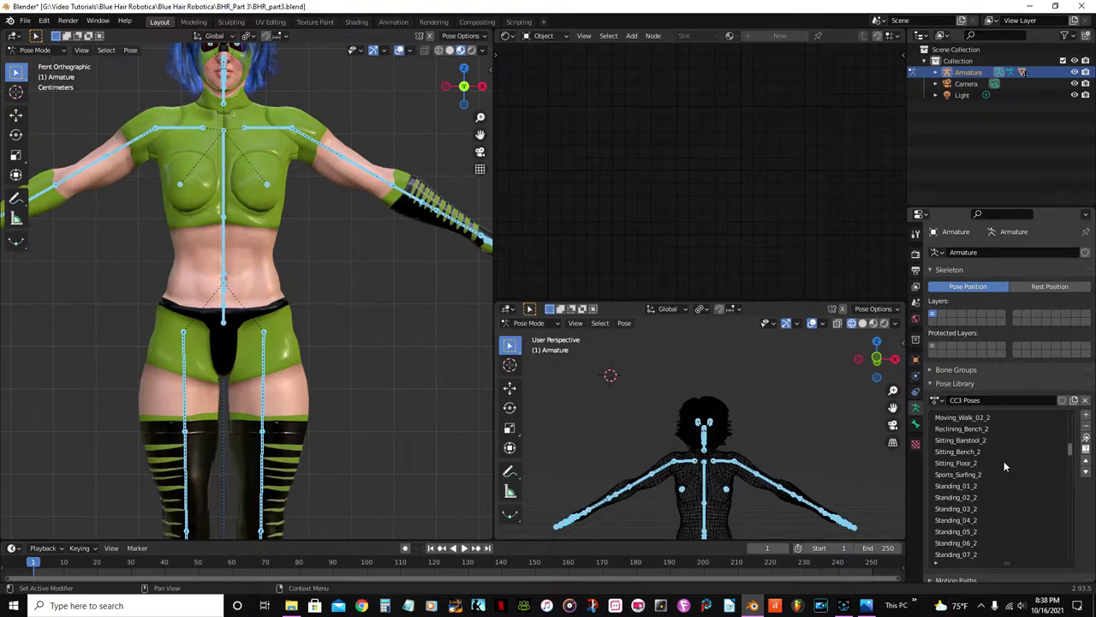
pyautogui.scroll(-15, 1004, 463)
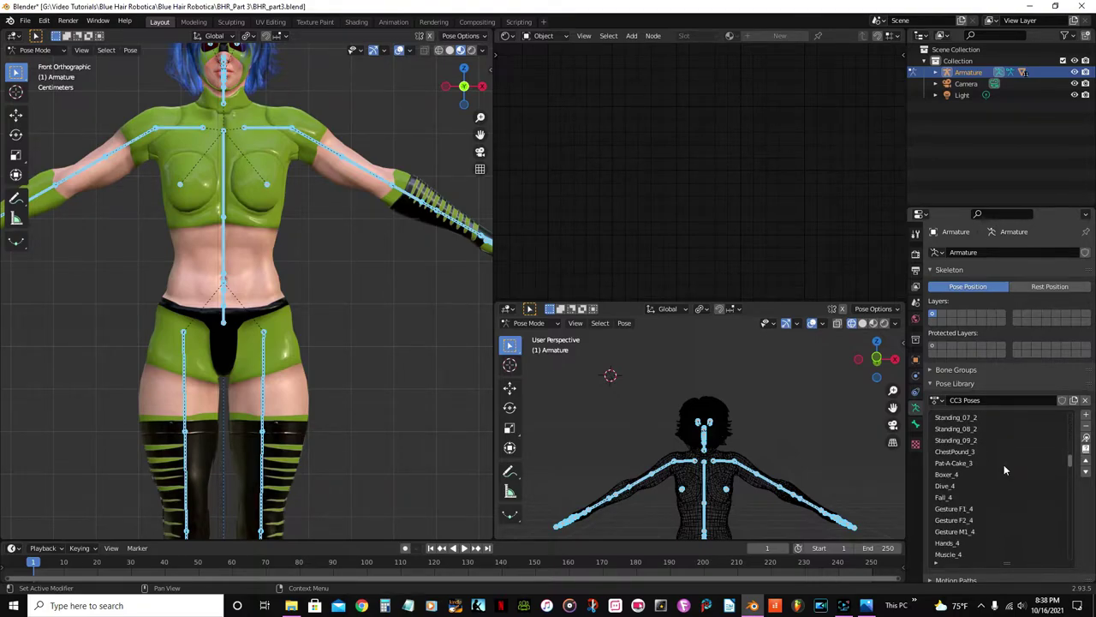
pyautogui.scroll(-14, 1004, 464)
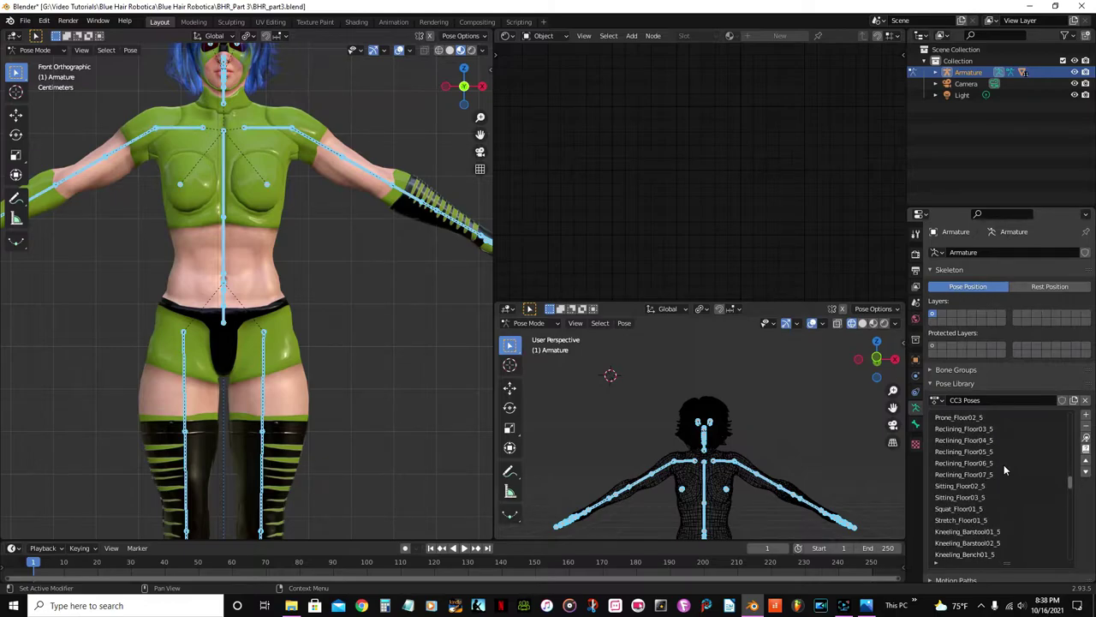
pyautogui.scroll(-18, 1004, 464)
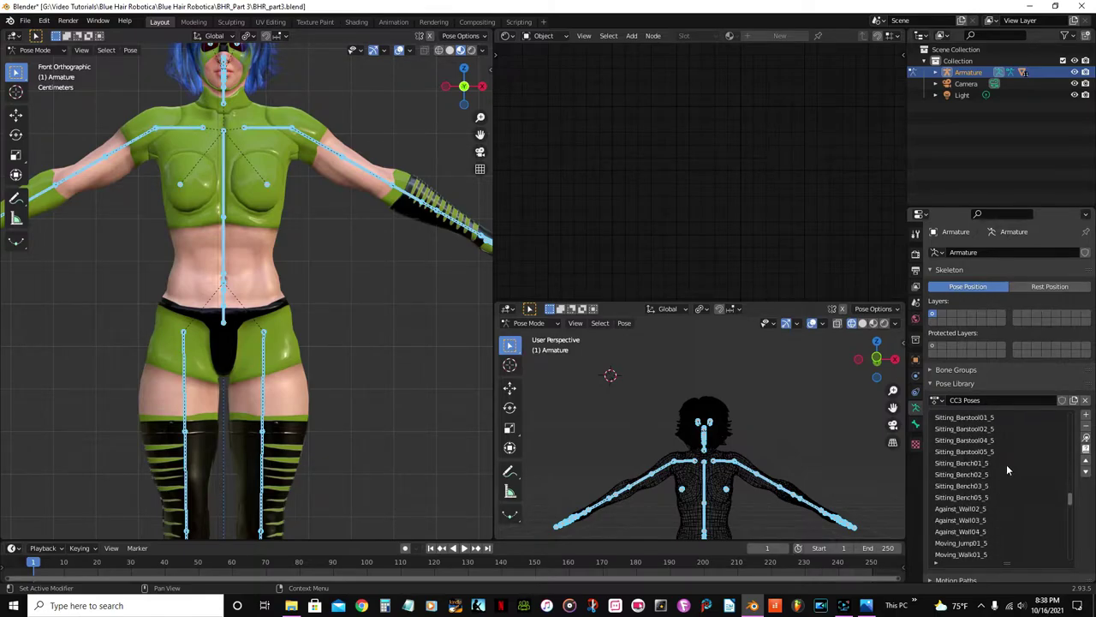
pyautogui.scroll(-8, 1005, 475)
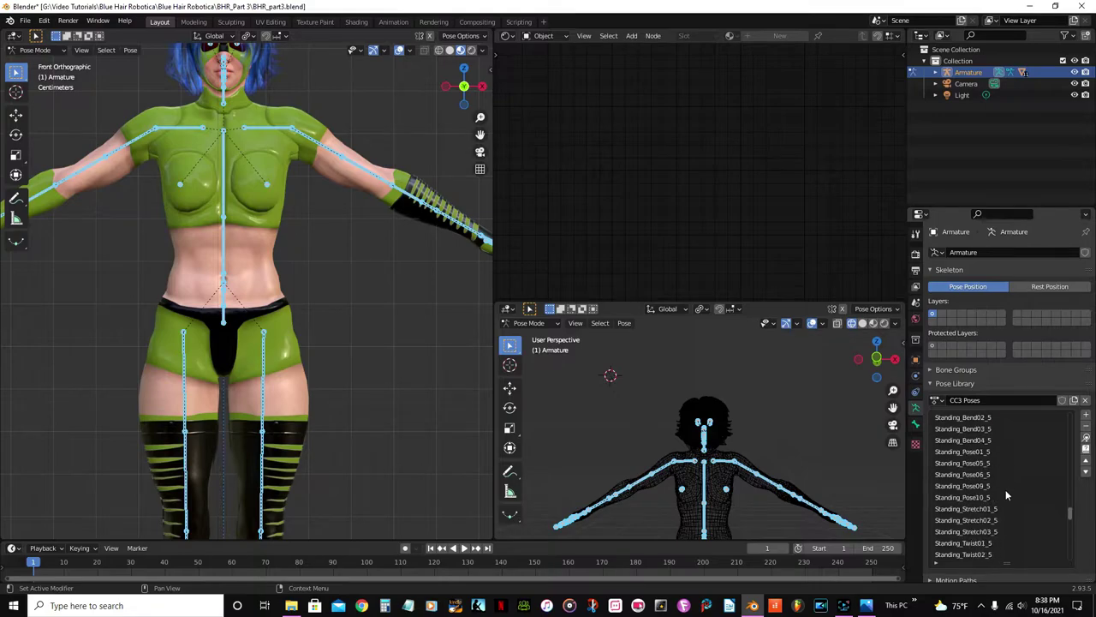
pyautogui.click(953, 454)
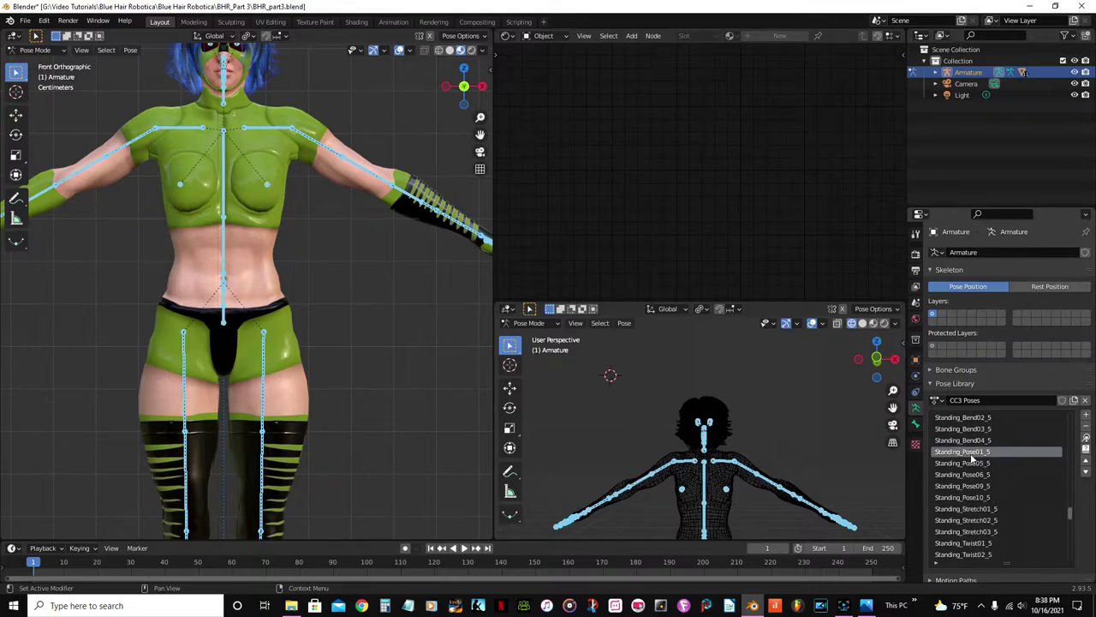
pyautogui.click(1086, 439)
# Deselect all bones and circle-select the bones of the character's lowered right arm and hand.
pyautogui.moveTo(377, 286); pyautogui.dragTo(382, 247, button='middle')
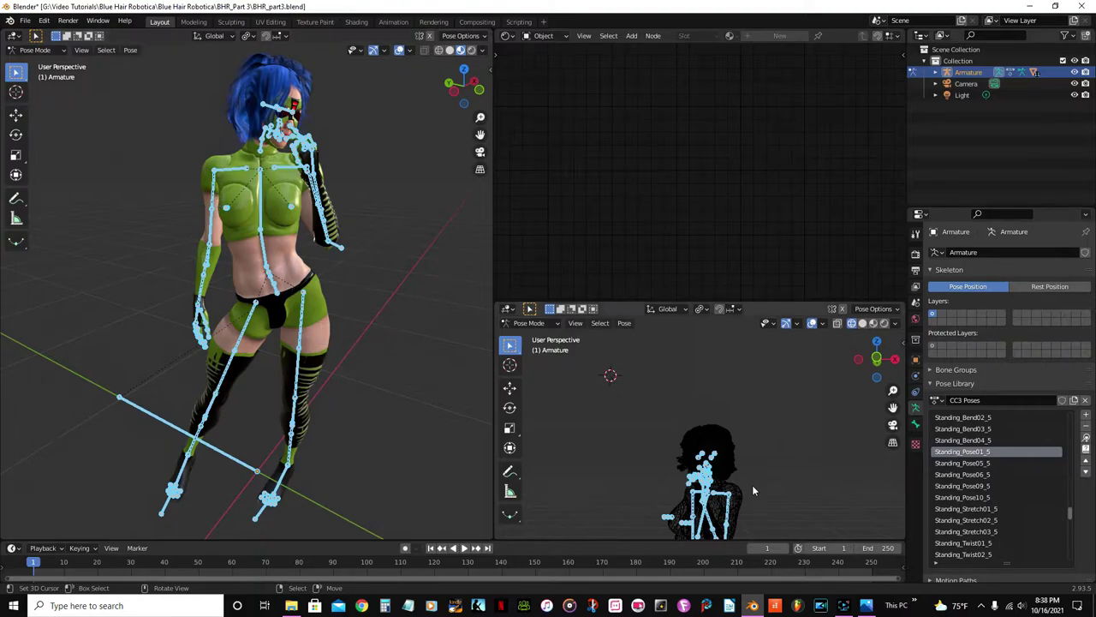
pyautogui.moveTo(300, 343); pyautogui.dragTo(297, 351, button='middle')
pyautogui.moveTo(332, 343); pyautogui.dragTo(281, 310, button='middle')
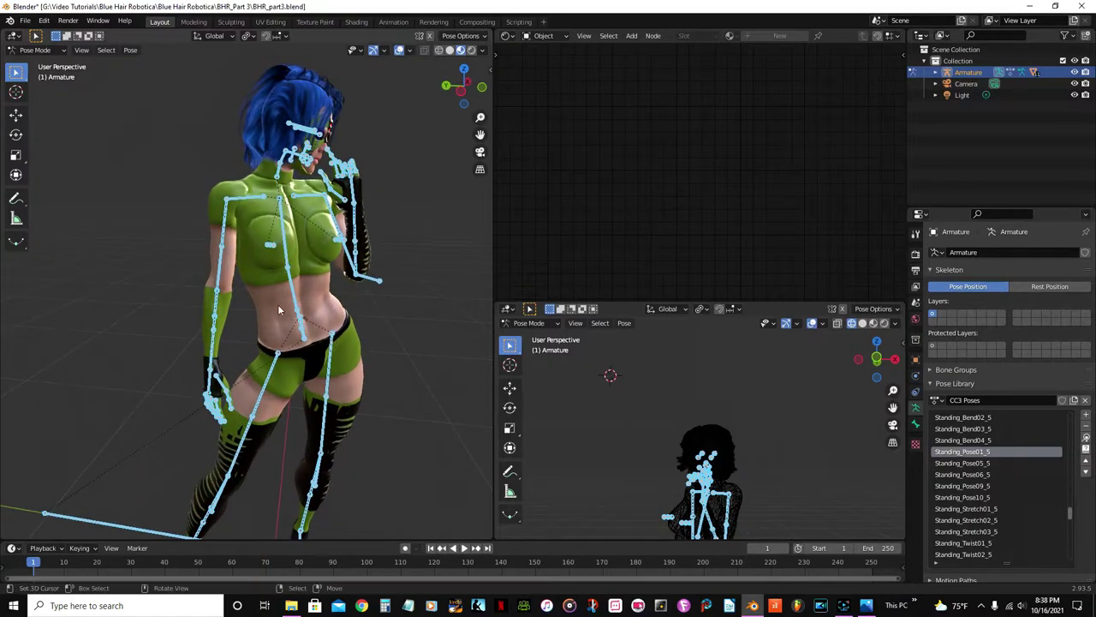
pyautogui.hotkey('alt', 'a')
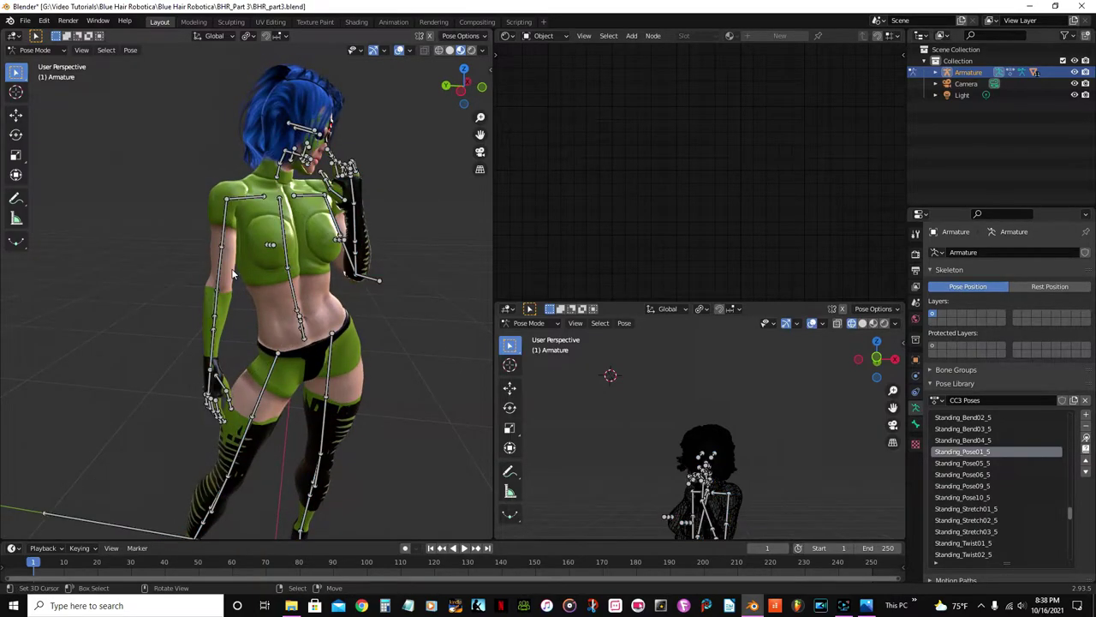
pyautogui.press('c')
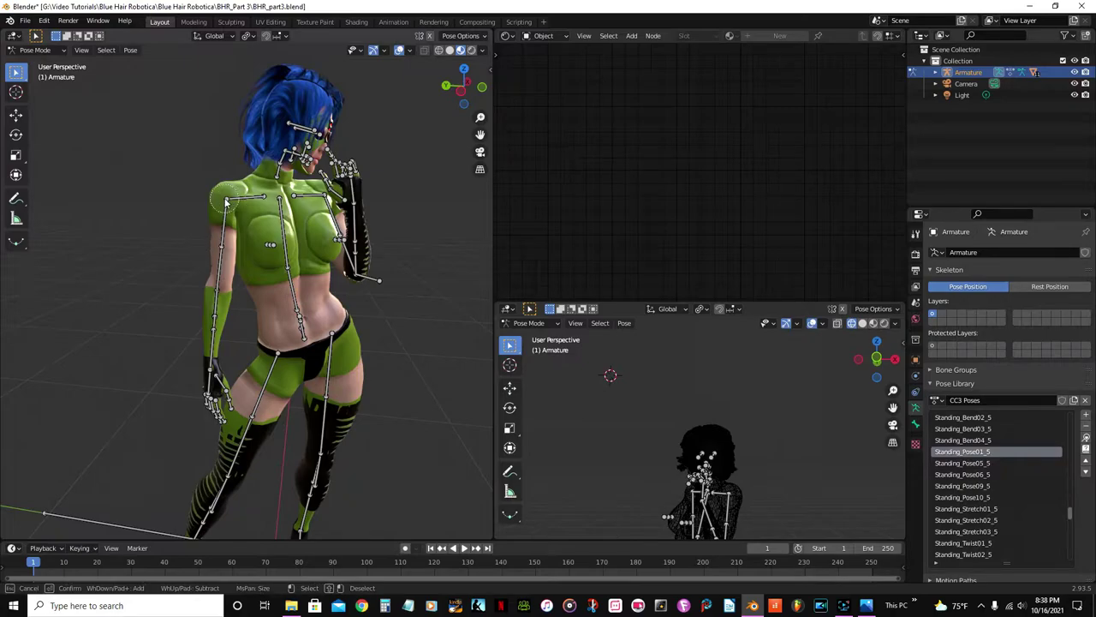
pyautogui.moveTo(226, 200); pyautogui.dragTo(214, 422)
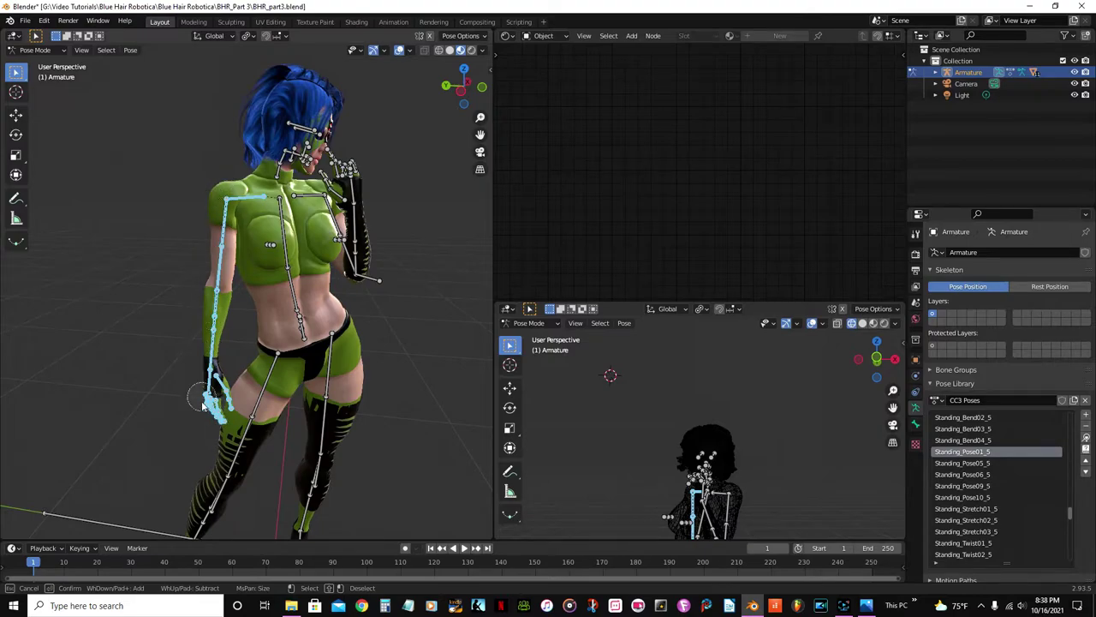
pyautogui.press('Escape')
# Add the bones of the character's raised left arm and hand to the selection with circle select.
pyautogui.scroll(-1, 208, 391)
pyautogui.moveTo(208, 392)
pyautogui.mouseDown(button='middle')
pyautogui.moveTo(186, 354)
pyautogui.moveTo(164, 374)
pyautogui.moveTo(350, 332)
pyautogui.moveTo(422, 342)
pyautogui.moveTo(377, 372)
pyautogui.moveTo(384, 380)
pyautogui.moveTo(399, 372)
pyautogui.moveTo(390, 357)
pyautogui.mouseUp(button='middle')
pyautogui.press('c')
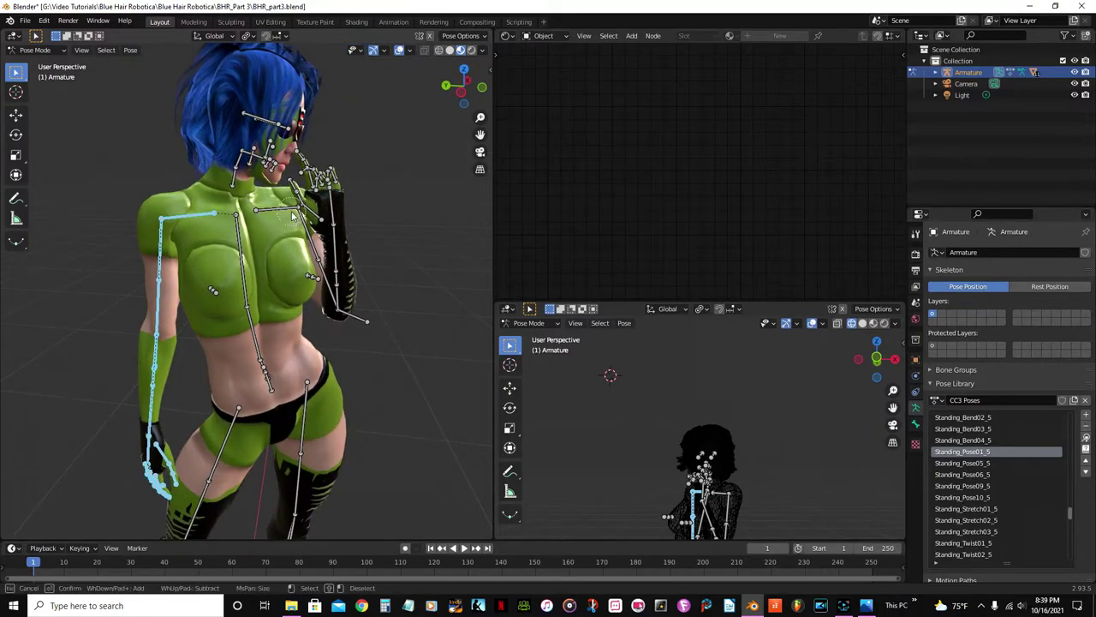
pyautogui.moveTo(291, 216)
pyautogui.mouseDown()
pyautogui.moveTo(306, 160)
pyautogui.moveTo(334, 199)
pyautogui.moveTo(356, 319)
pyautogui.mouseUp()
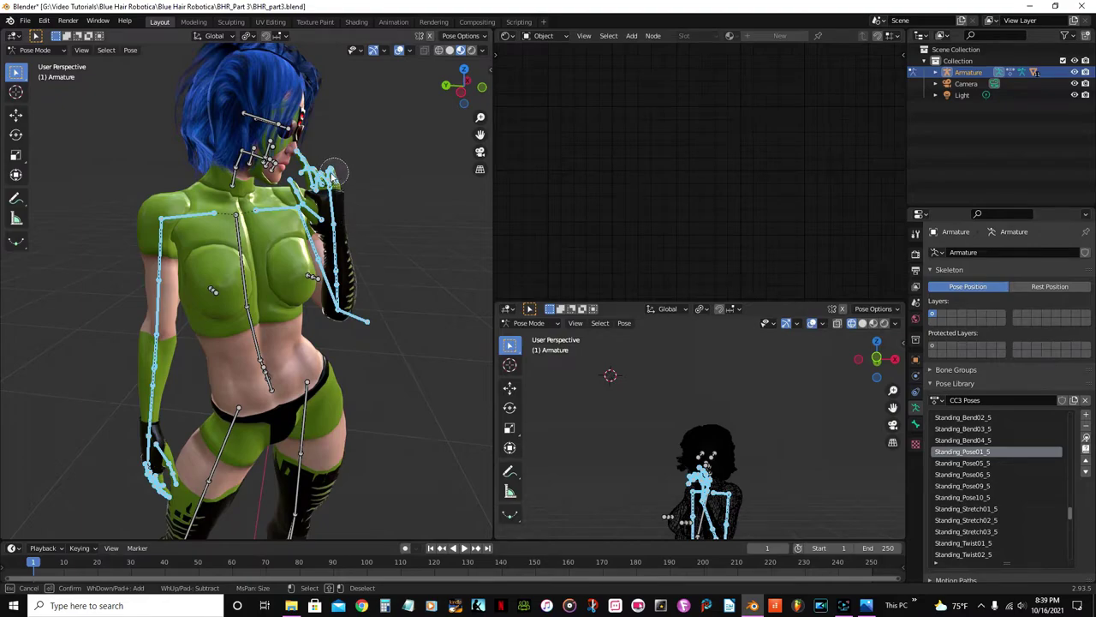
pyautogui.rightClick(367, 269)
pyautogui.moveTo(367, 266); pyautogui.dragTo(336, 264, button='middle')
# Find Standing_08_2 in the CC3 Poses library and apply it to the selected arm bones.
pyautogui.scroll(10, 1031, 458)
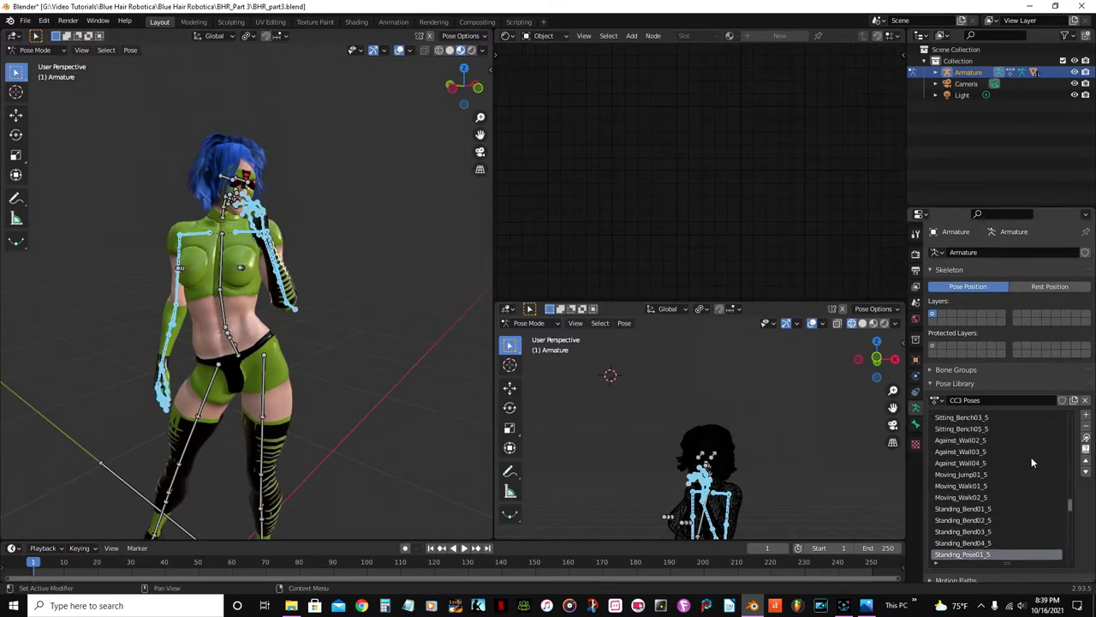
pyautogui.scroll(10, 1032, 457)
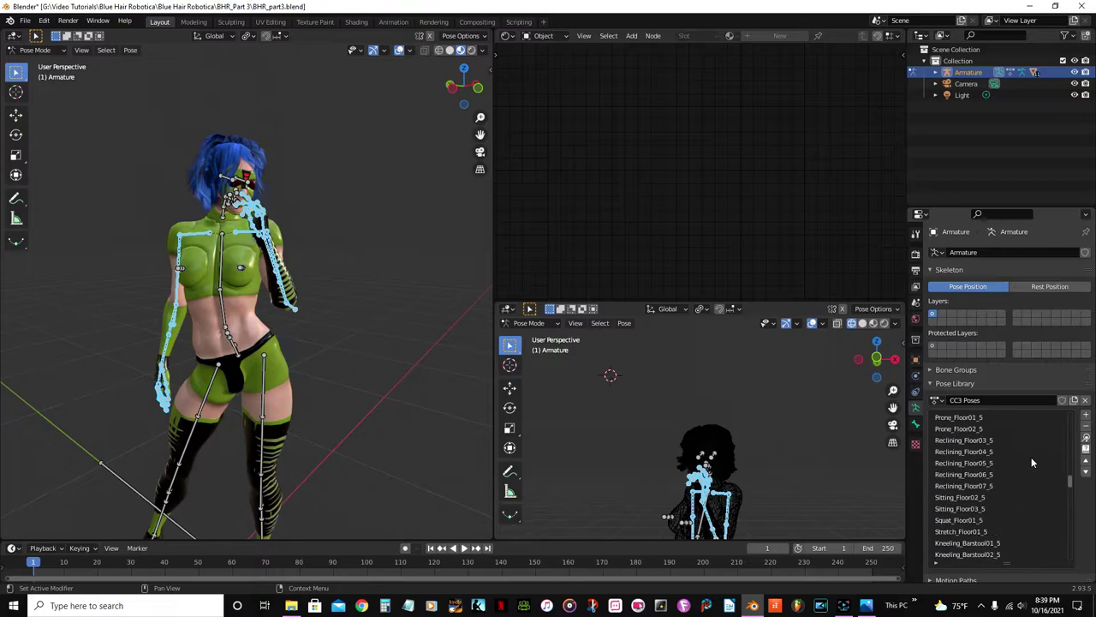
pyautogui.scroll(10, 1030, 463)
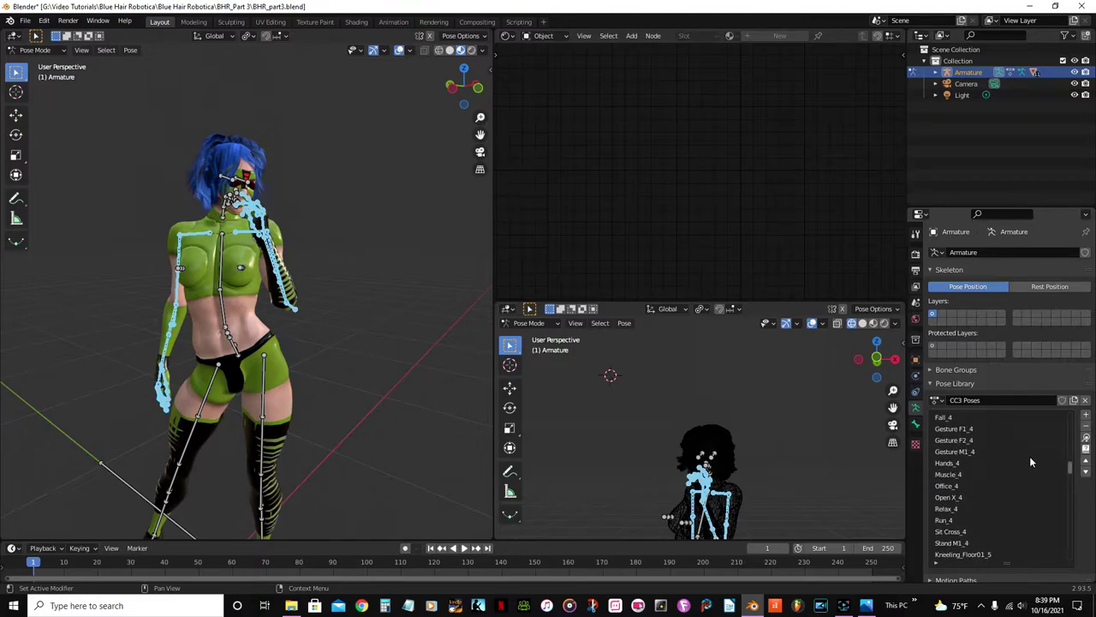
pyautogui.scroll(5, 1027, 455)
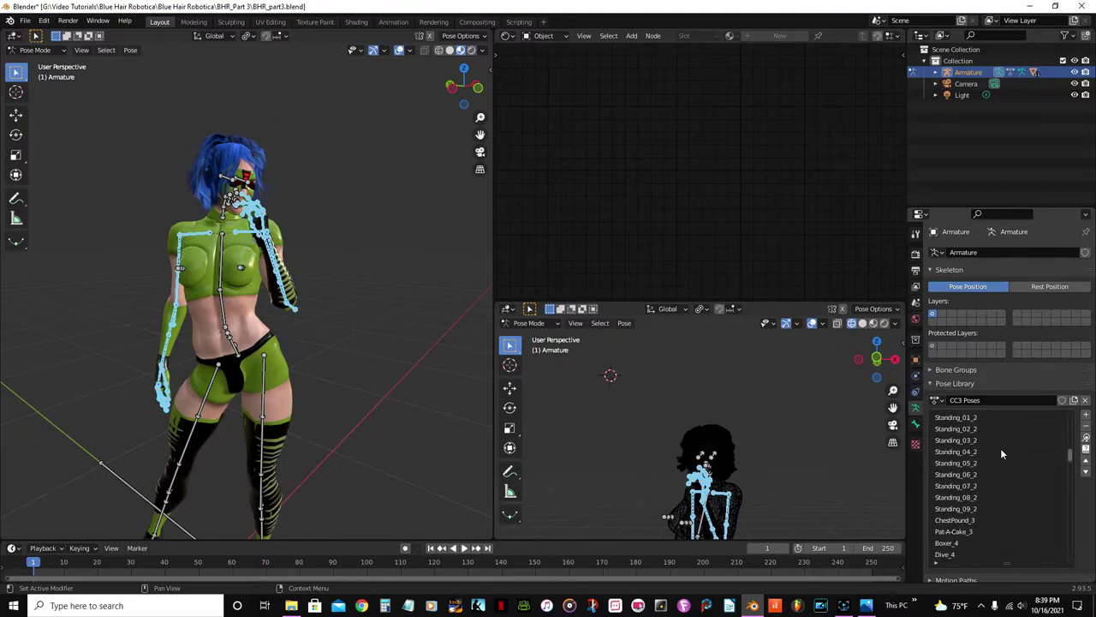
pyautogui.click(952, 499)
pyautogui.click(1086, 438)
pyautogui.moveTo(377, 368); pyautogui.dragTo(262, 366, button='middle')
pyautogui.scroll(2, 277, 364)
pyautogui.scroll(-2, 334, 448)
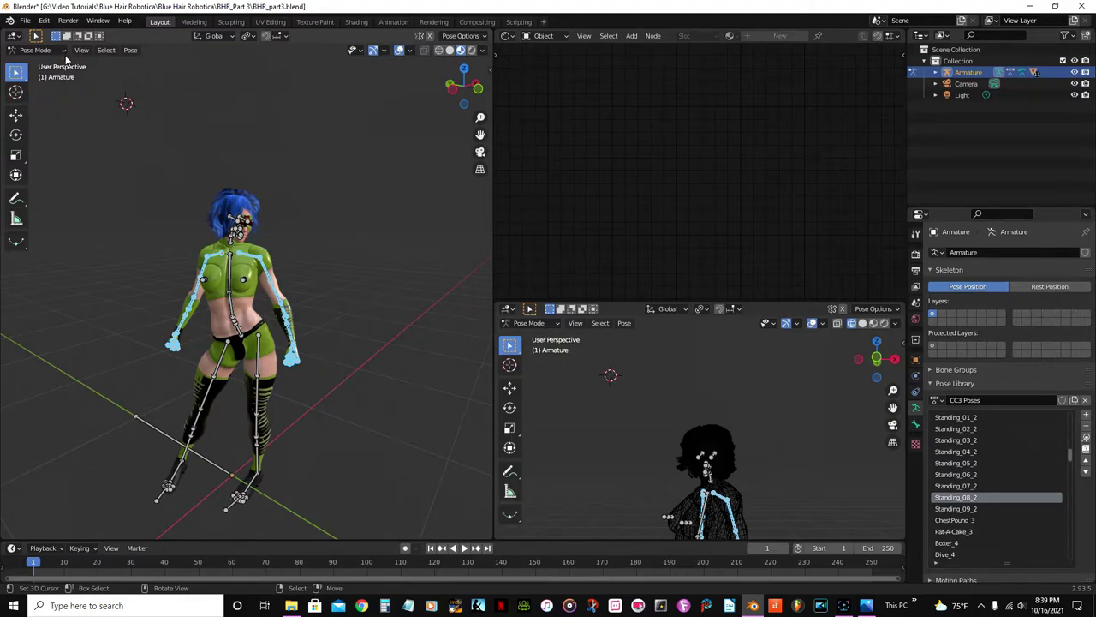
# Return the armature to Object Mode and save the file.
pyautogui.click(41, 49)
pyautogui.click(43, 61)
pyautogui.scroll(-3, 276, 338)
pyautogui.scroll(2, 311, 340)
pyautogui.rightClick(311, 340)
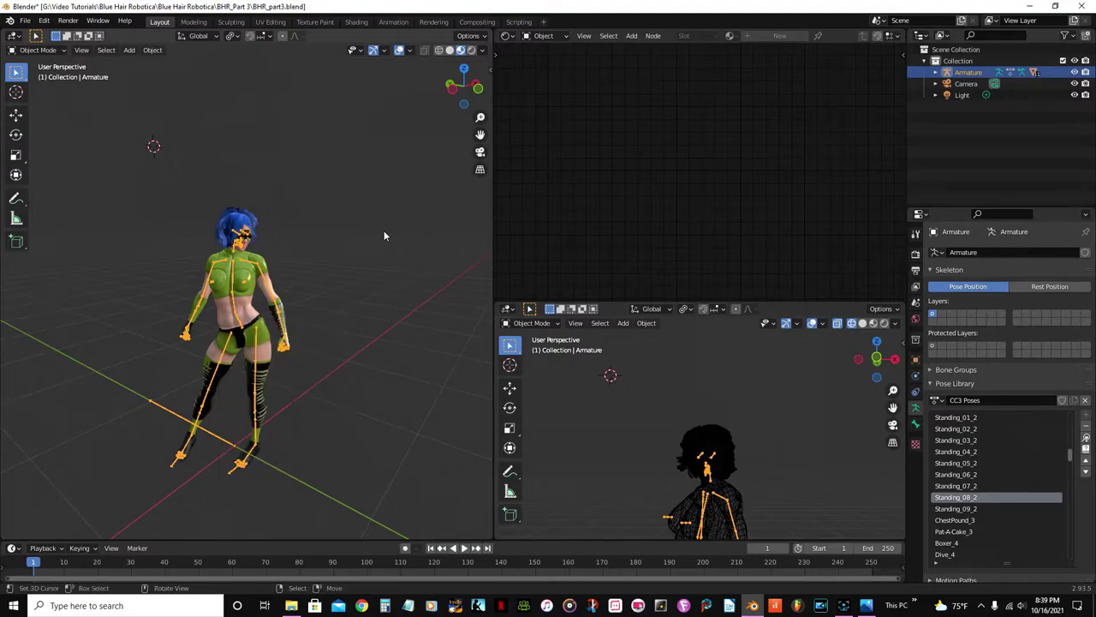
pyautogui.hotkey('ctrl', 's')
pyautogui.scroll(3, 294, 315)
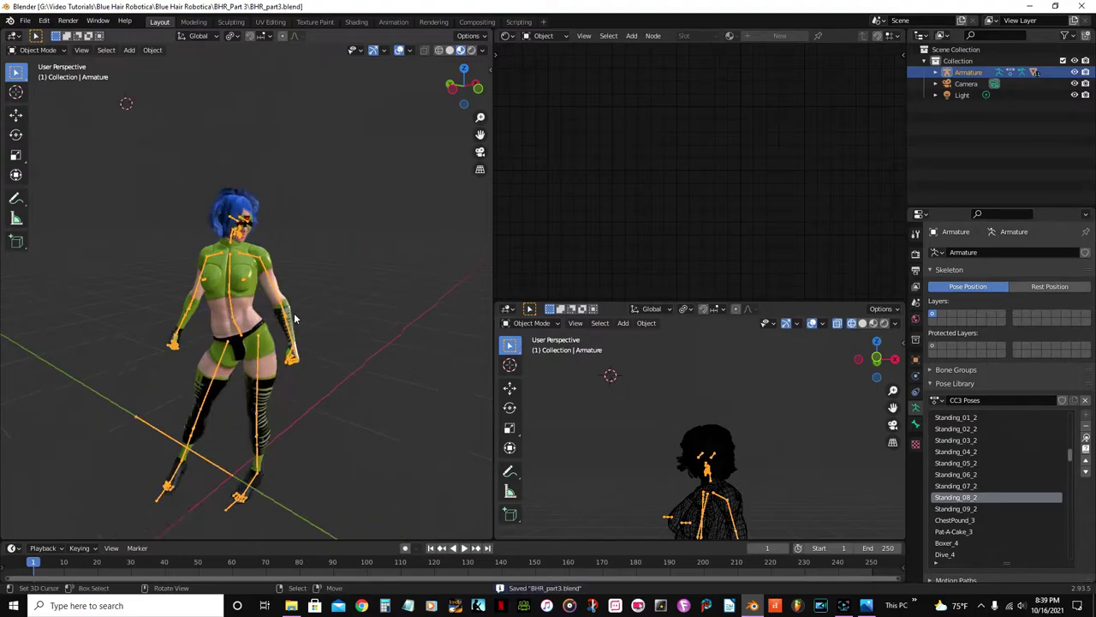
# Enter Edit Mode on the character's body mesh and make its Green Glssy material slot active.
pyautogui.scroll(-4, 294, 315)
pyautogui.moveTo(294, 314); pyautogui.dragTo(260, 306, button='middle')
pyautogui.scroll(3, 291, 296)
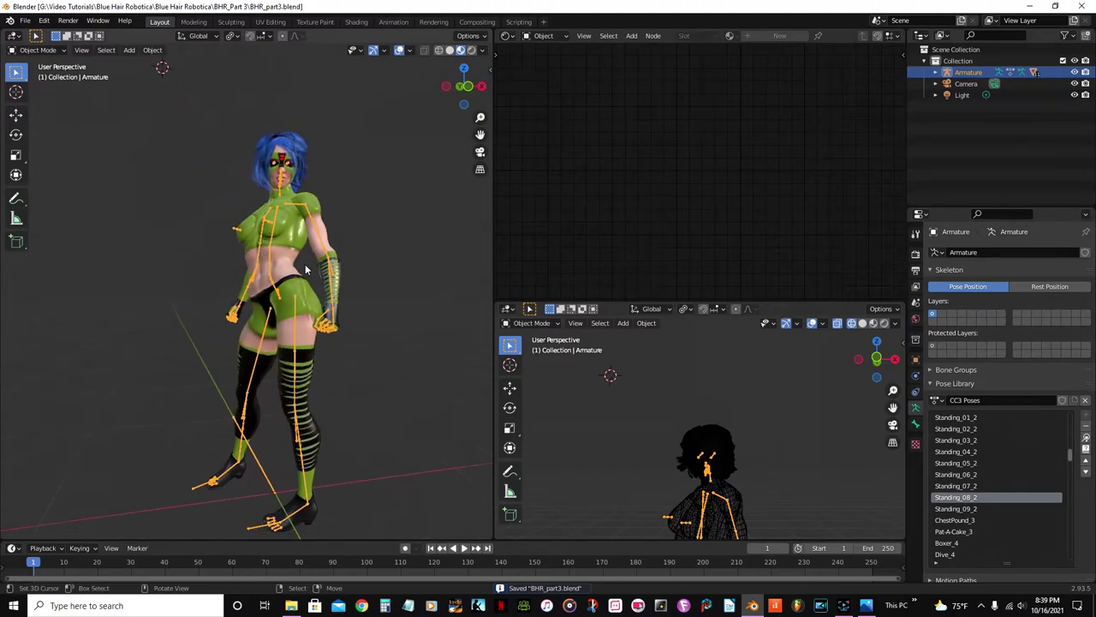
pyautogui.moveTo(325, 284); pyautogui.dragTo(230, 276, button='middle')
pyautogui.scroll(1, 344, 275)
pyautogui.scroll(3, 189, 318)
pyautogui.click(210, 279)
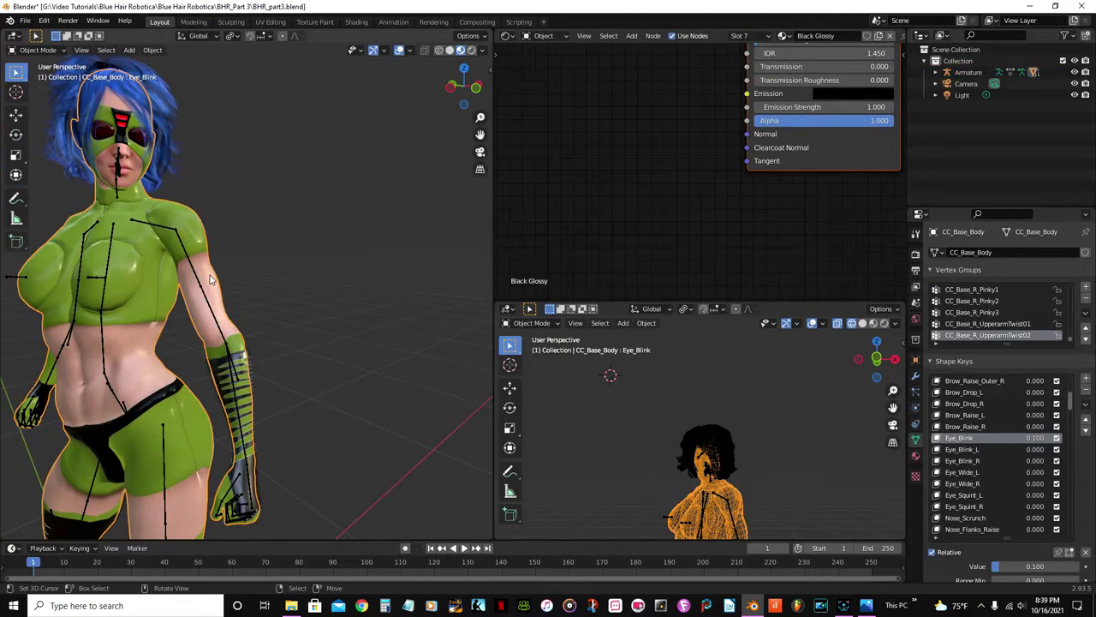
pyautogui.scroll(3, 211, 275)
pyautogui.press('Tab')
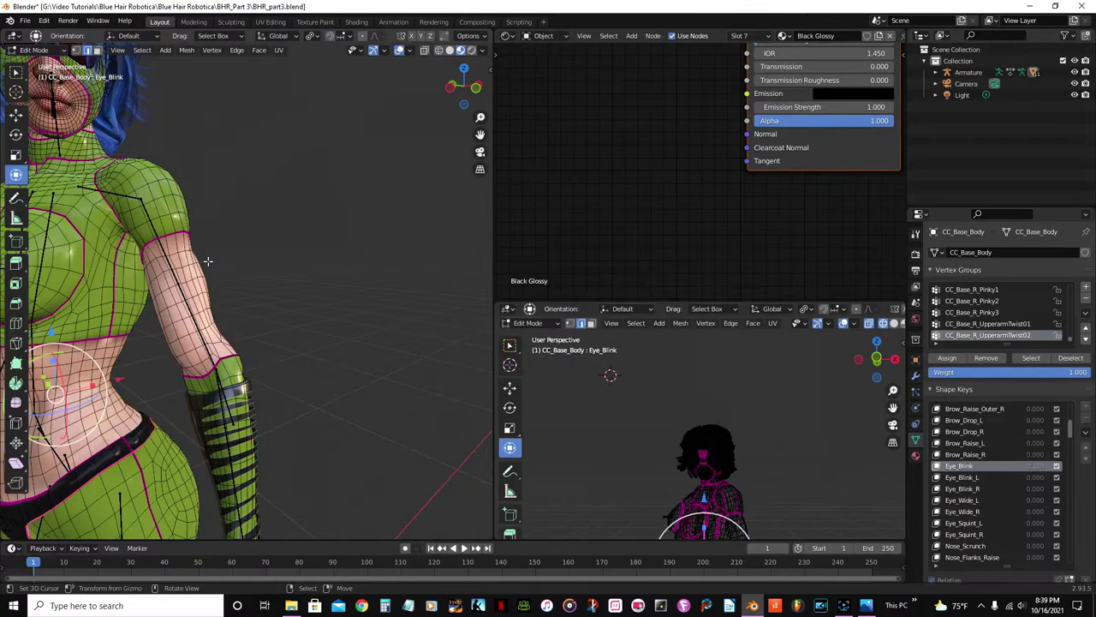
pyautogui.moveTo(208, 259); pyautogui.dragTo(270, 248, button='middle')
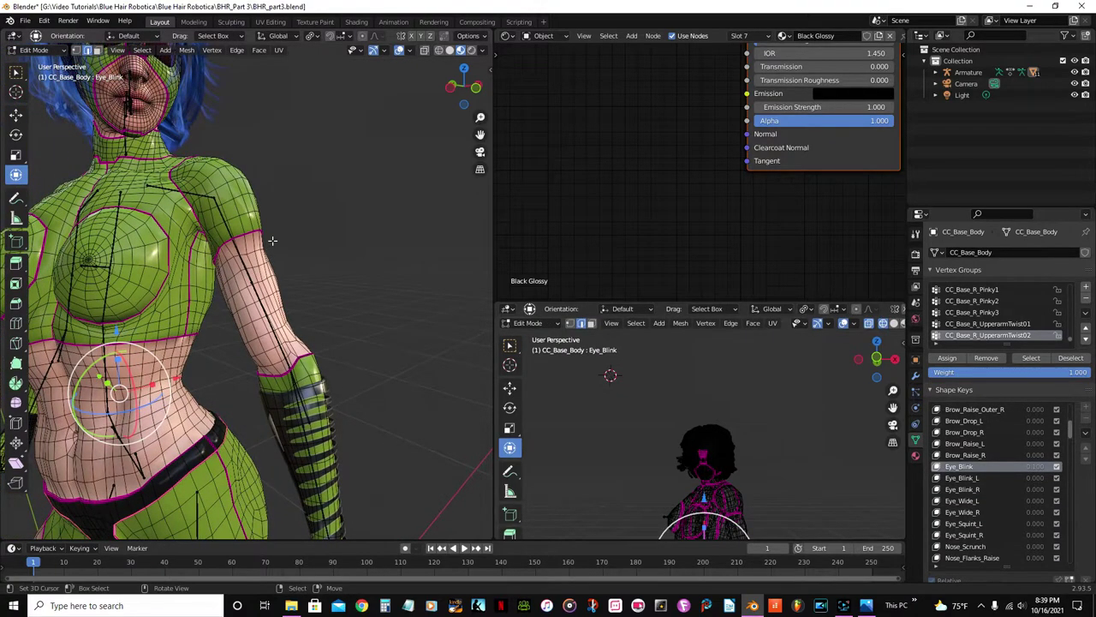
pyautogui.click(915, 457)
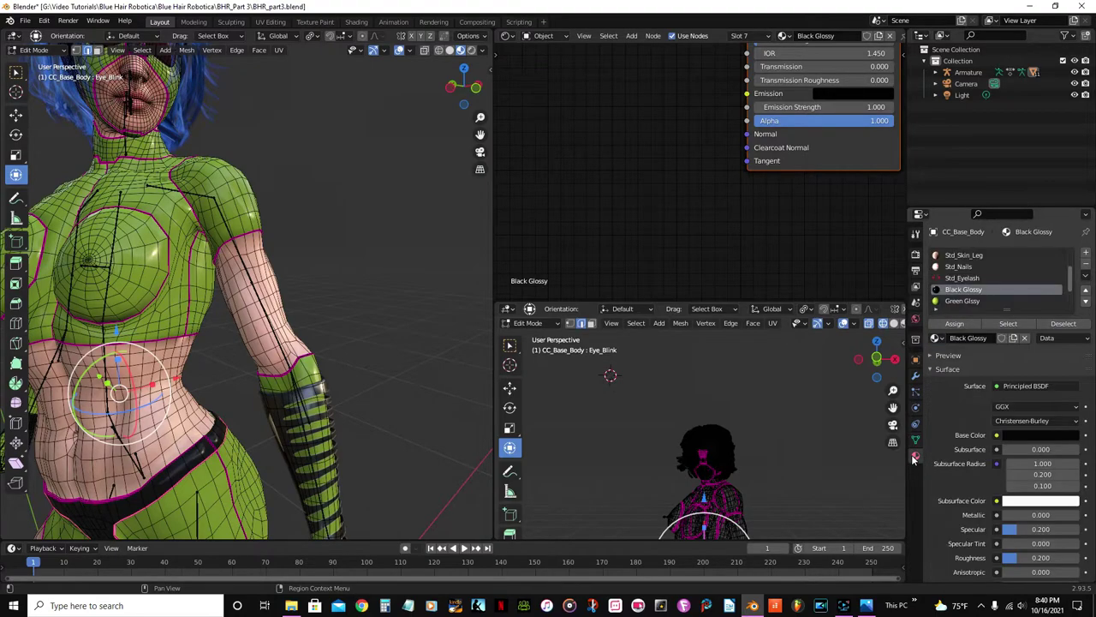
pyautogui.click(960, 302)
pyautogui.click(996, 324)
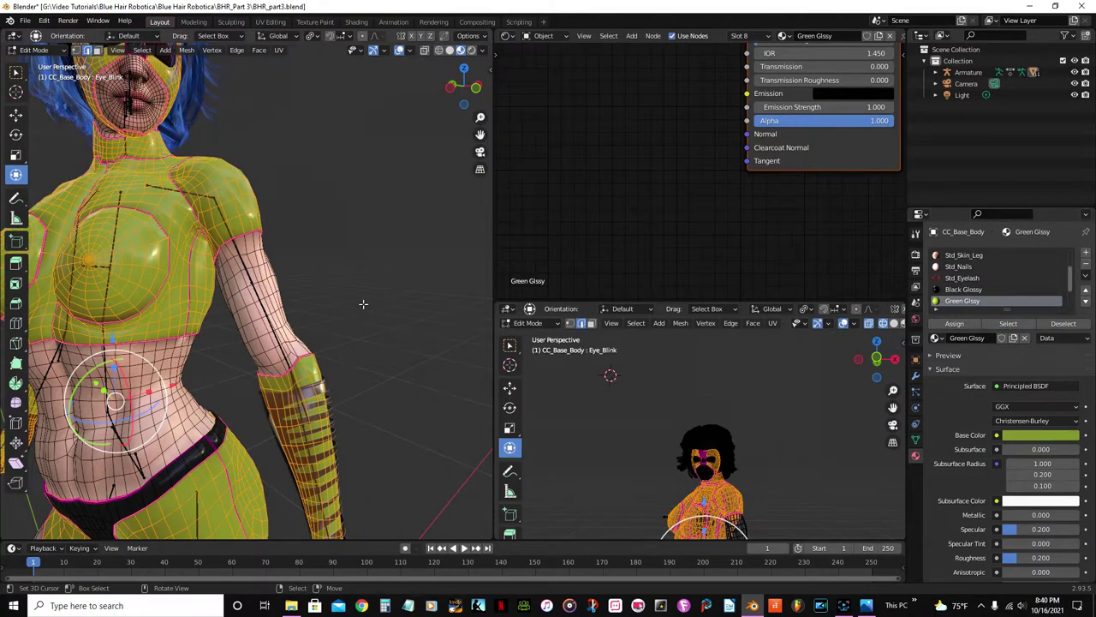
pyautogui.press('h')
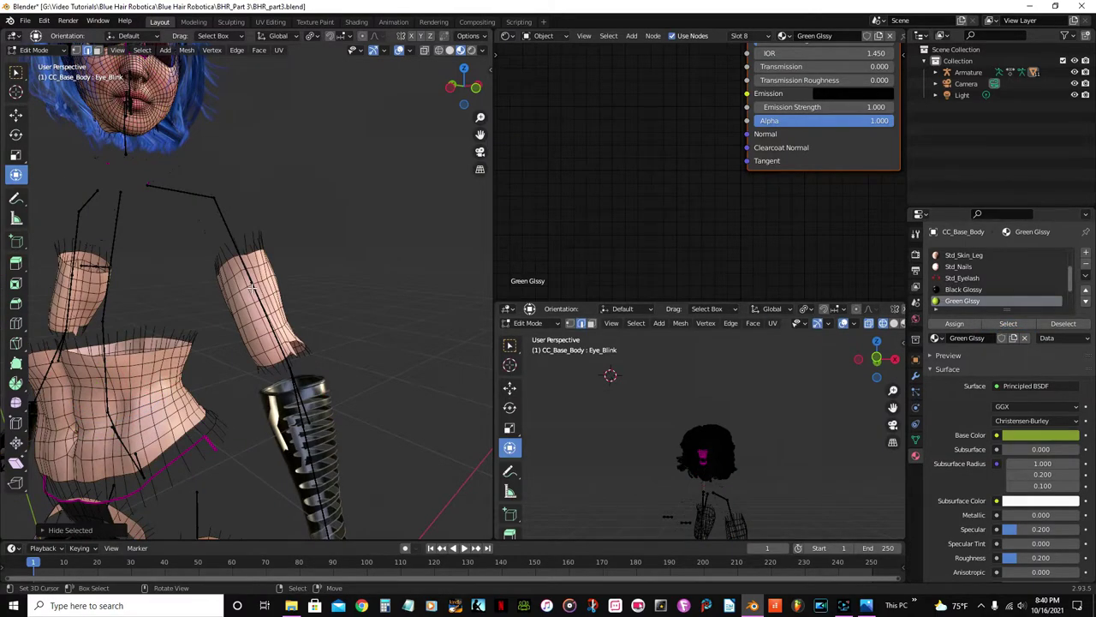
pyautogui.hotkey('alt', 'h')
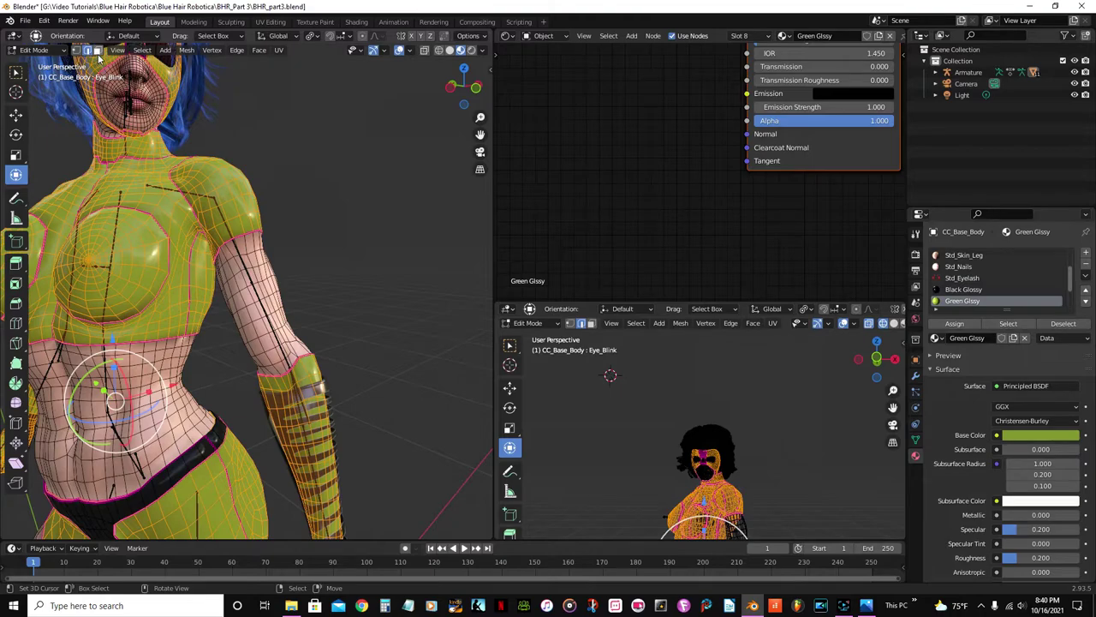
# In face select mode, select all faces assigned to Green Glssy and hide them.
pyautogui.click(98, 50)
pyautogui.click(1013, 329)
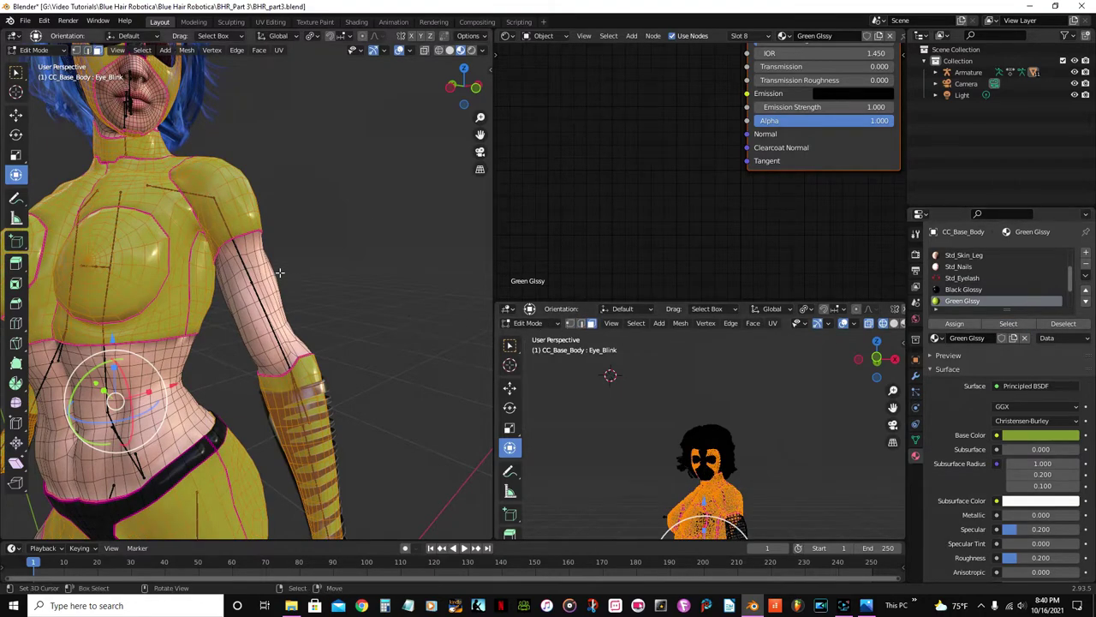
pyautogui.press('h')
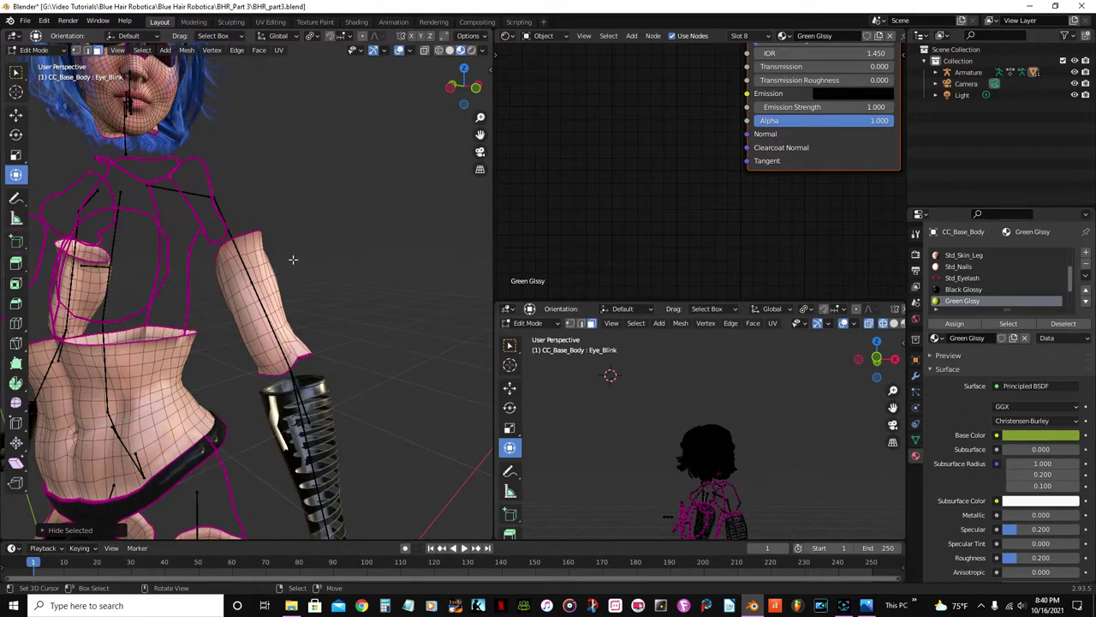
# Select all linked faces of the bare left upper arm and assign the Black Glossy material to them.
pyautogui.click(248, 301)
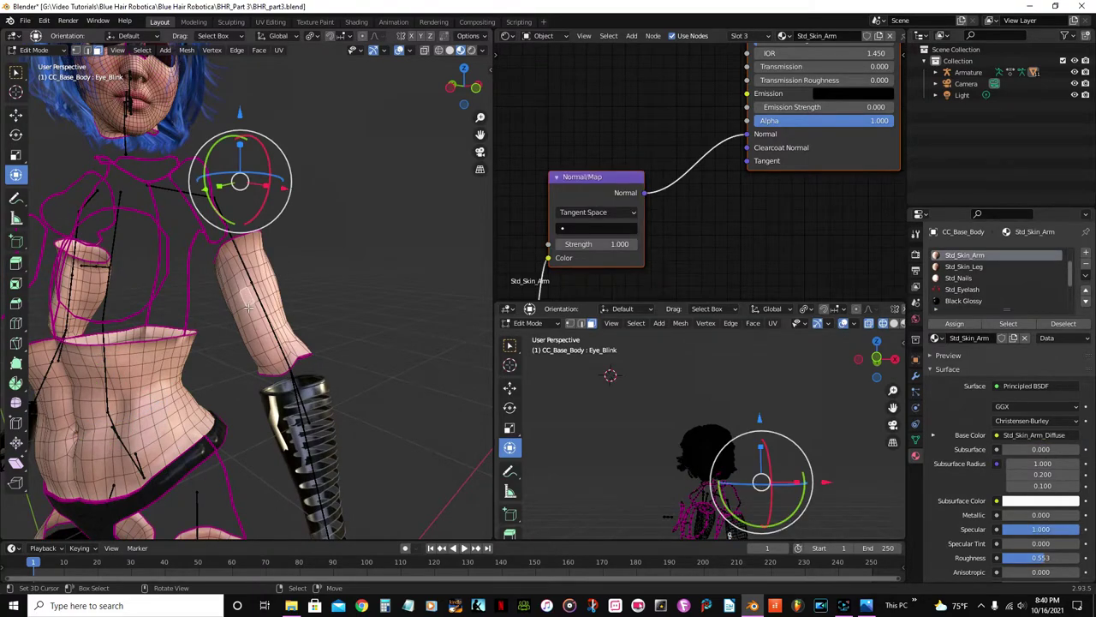
pyautogui.hotkey('ctrl', 'l')
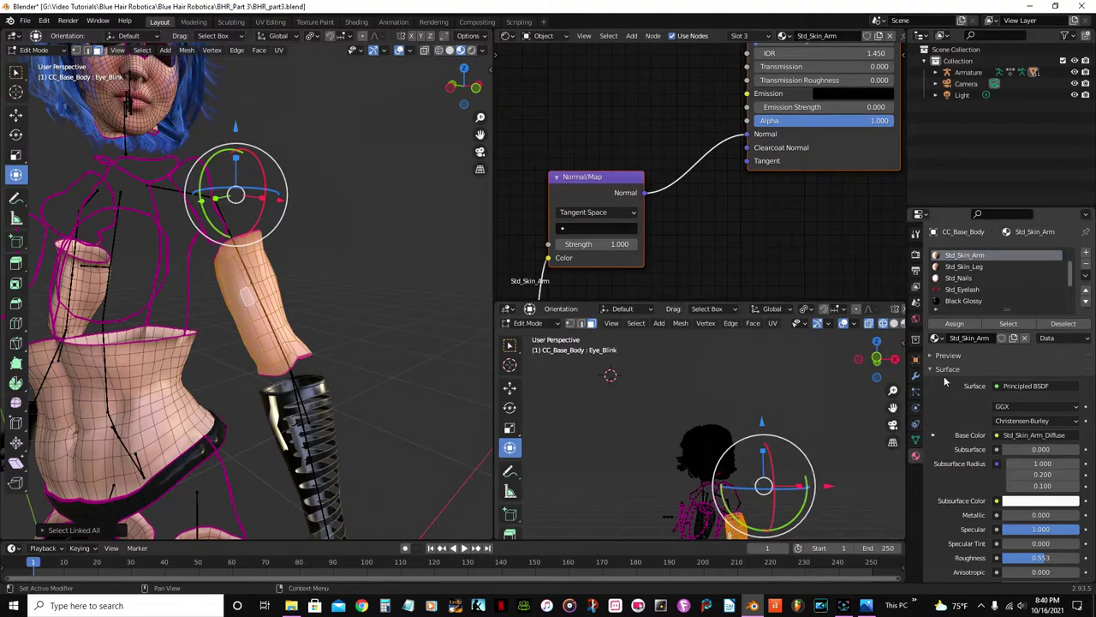
pyautogui.click(968, 302)
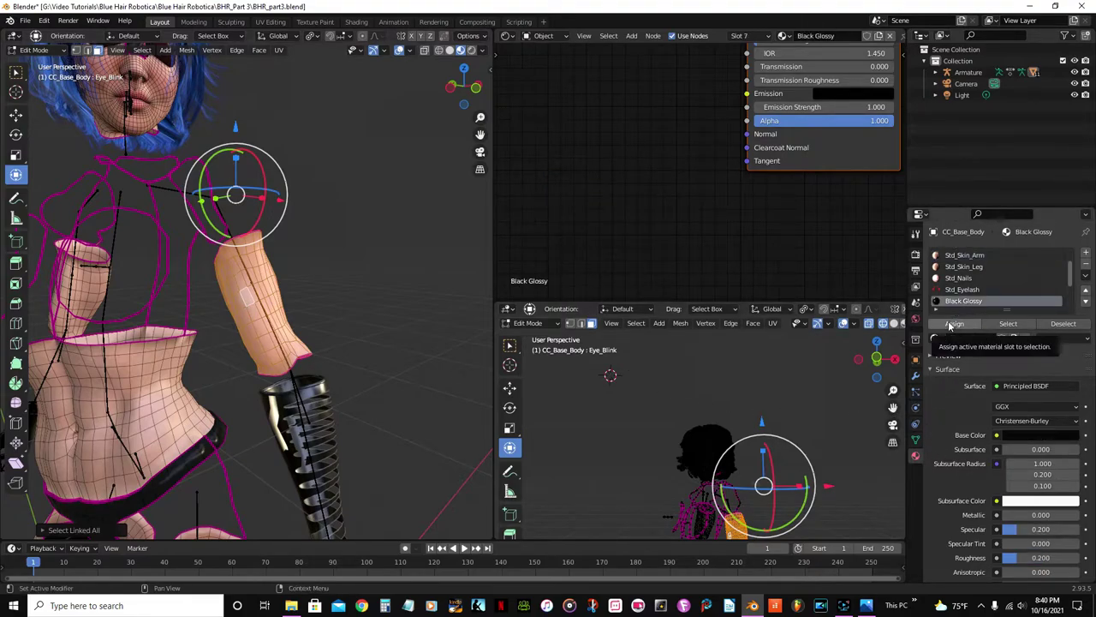
pyautogui.click(953, 323)
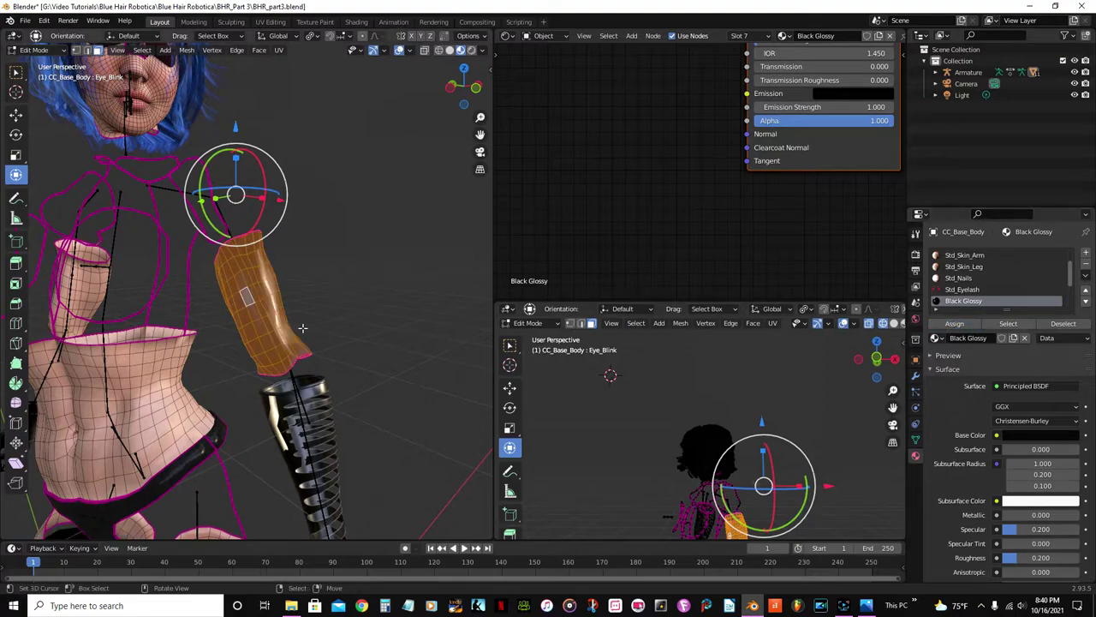
# Reveal the hidden body faces and clear the selection.
pyautogui.hotkey('alt', 'h')
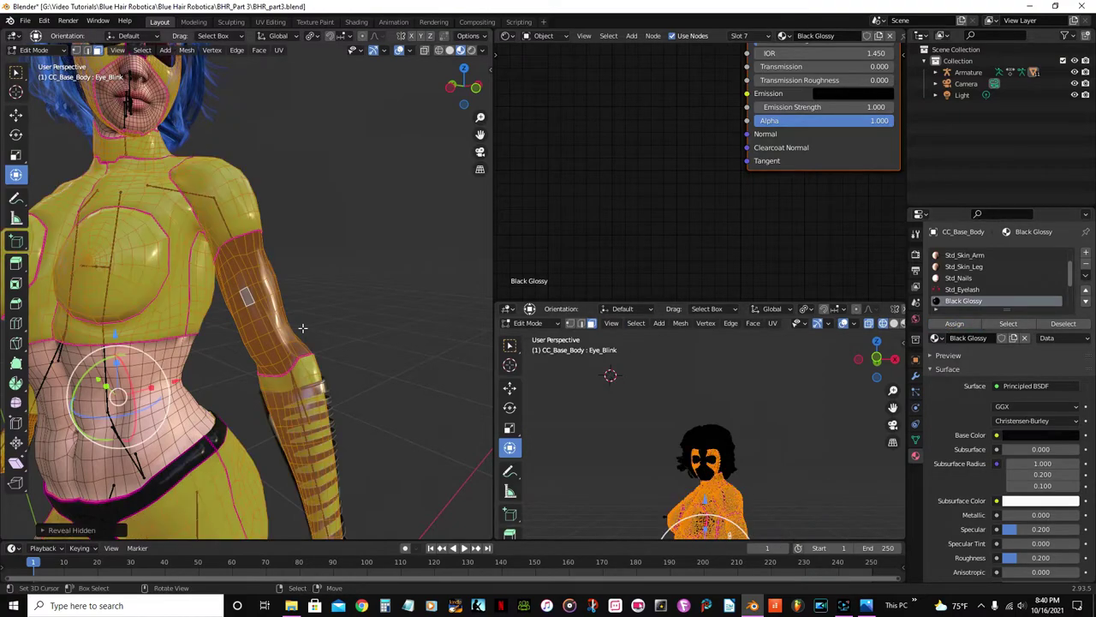
pyautogui.hotkey('alt', 'a')
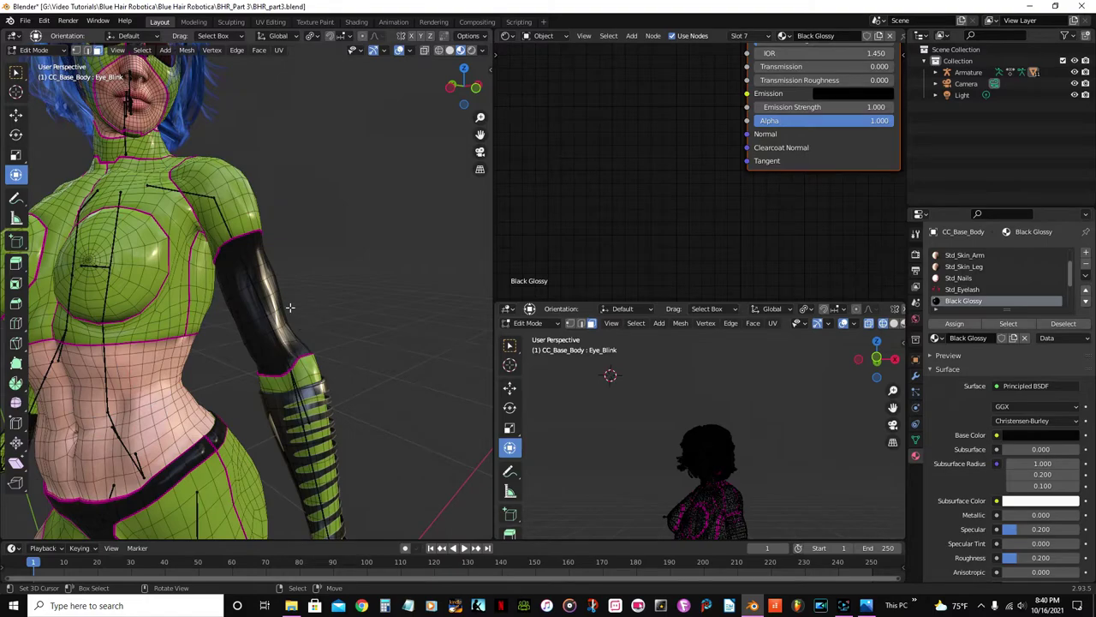
pyautogui.scroll(-5, 315, 180)
pyautogui.moveTo(266, 256); pyautogui.dragTo(248, 273, button='middle')
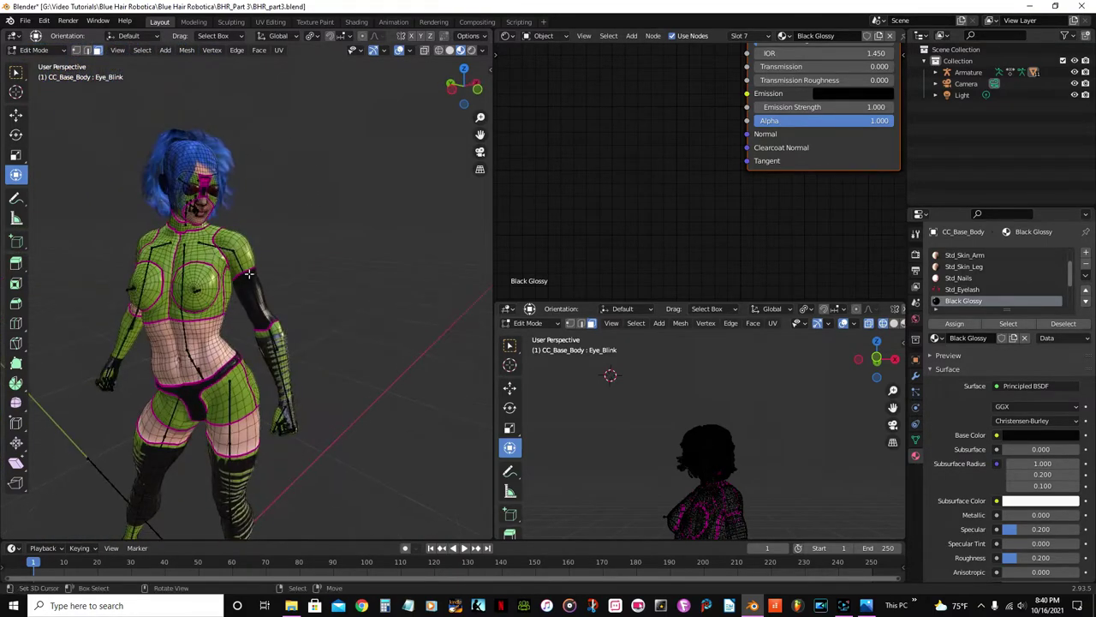
# Return the body mesh to Object Mode and save the file.
pyautogui.press('Tab')
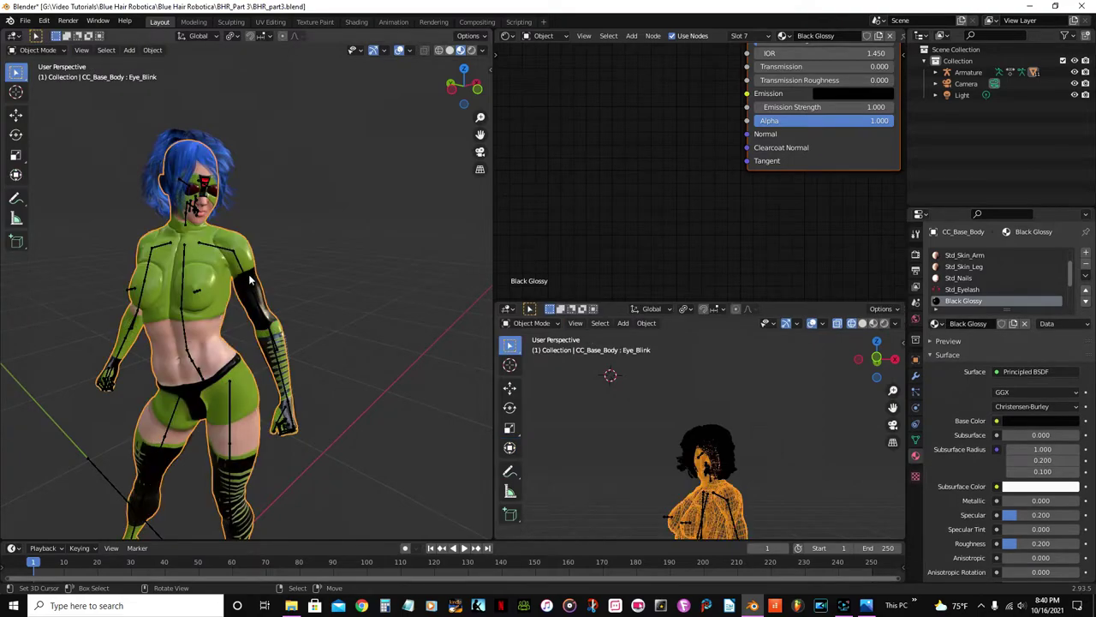
pyautogui.press('Tab')
pyautogui.scroll(2, 248, 274)
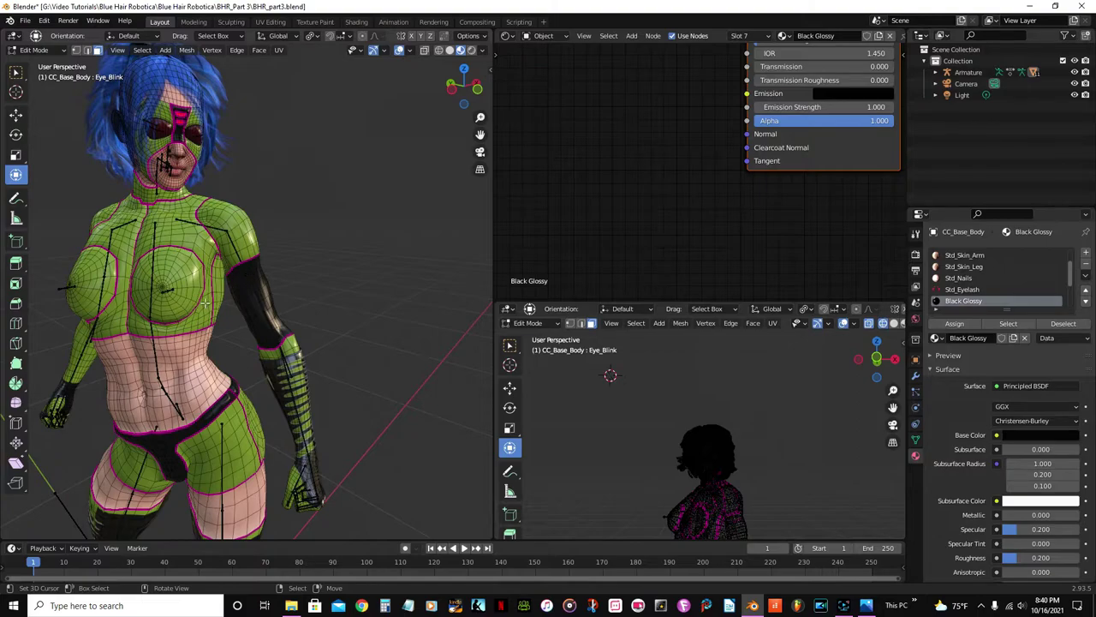
pyautogui.press('Tab')
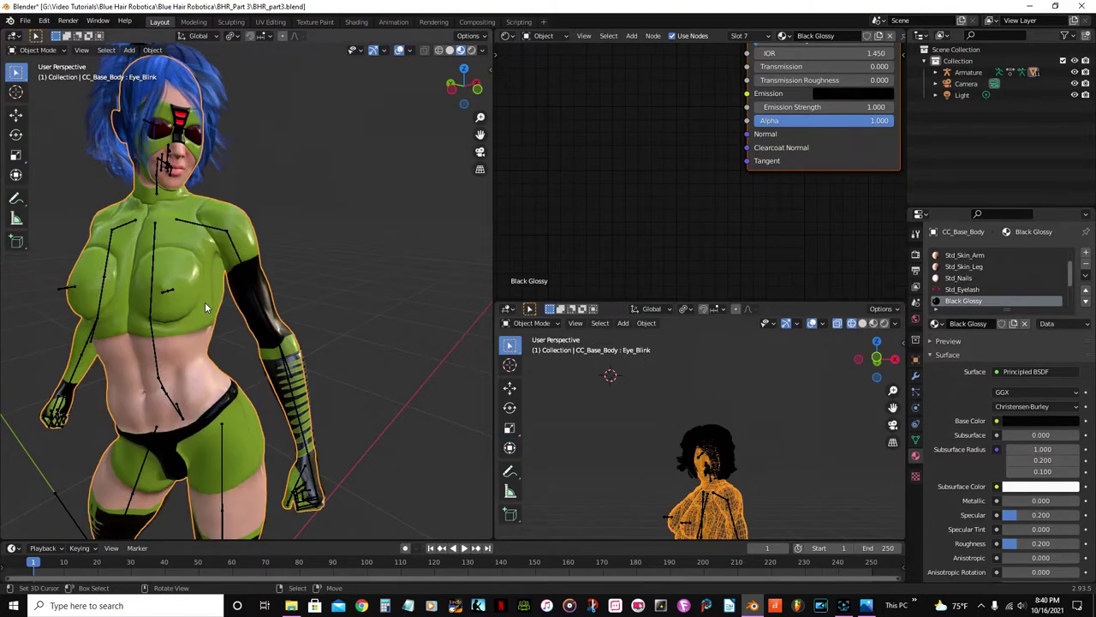
pyautogui.hotkey('ctrl', 's')
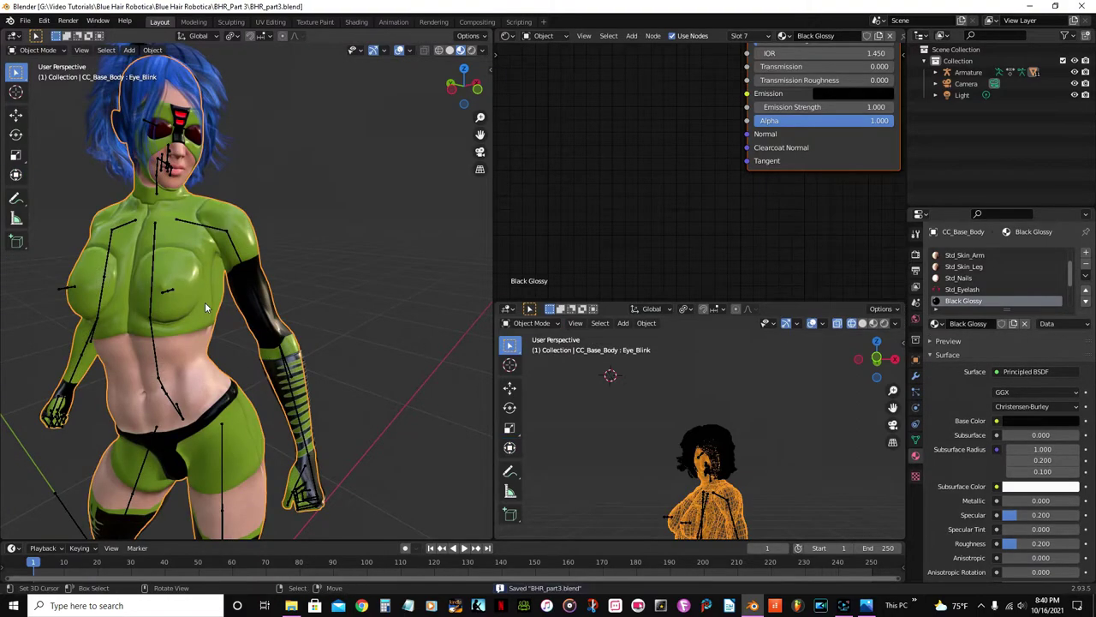
# Frame the whole character in a slightly angled front view and align the scene camera to that view.
pyautogui.moveTo(205, 307); pyautogui.dragTo(45, 308, button='middle')
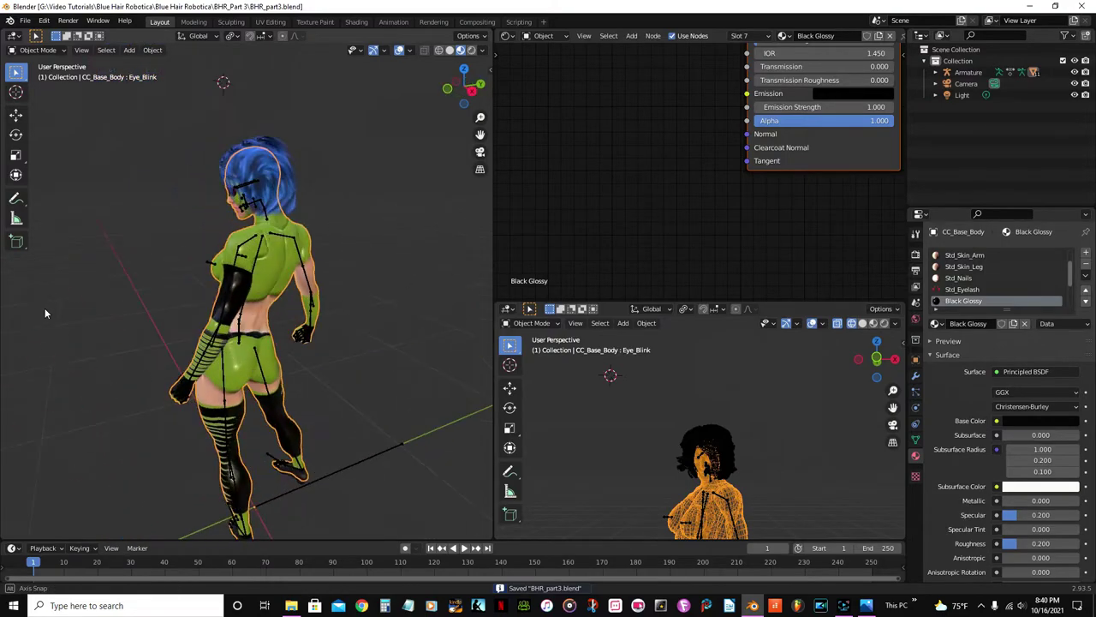
pyautogui.moveTo(168, 336); pyautogui.dragTo(261, 291, button='middle')
pyautogui.scroll(-2, 320, 315)
pyautogui.scroll(-1, 239, 292)
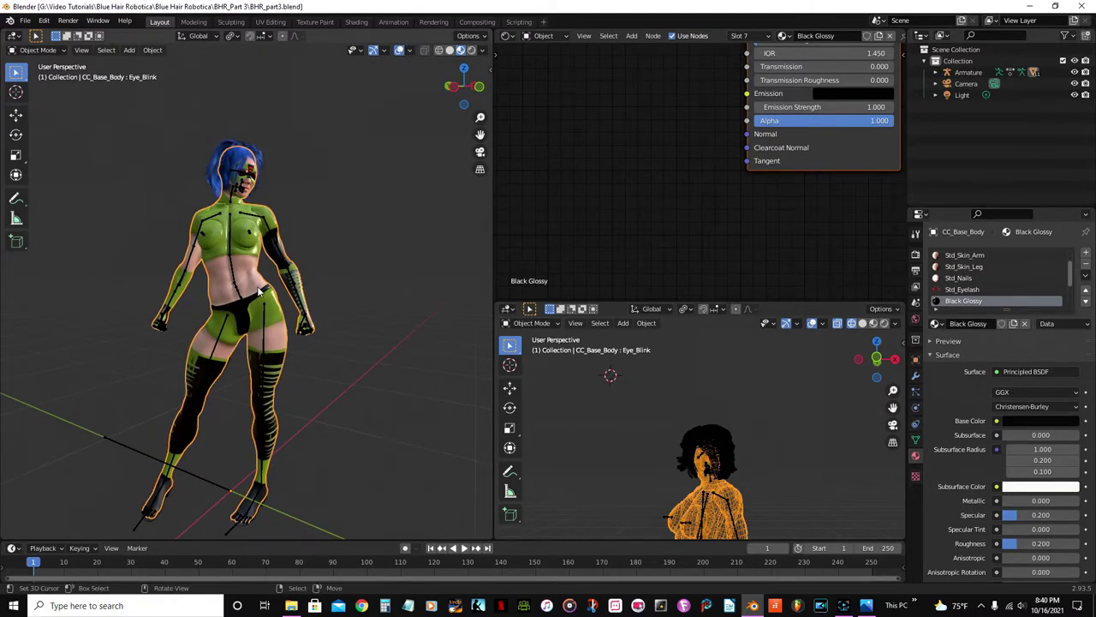
pyautogui.scroll(4, 261, 291)
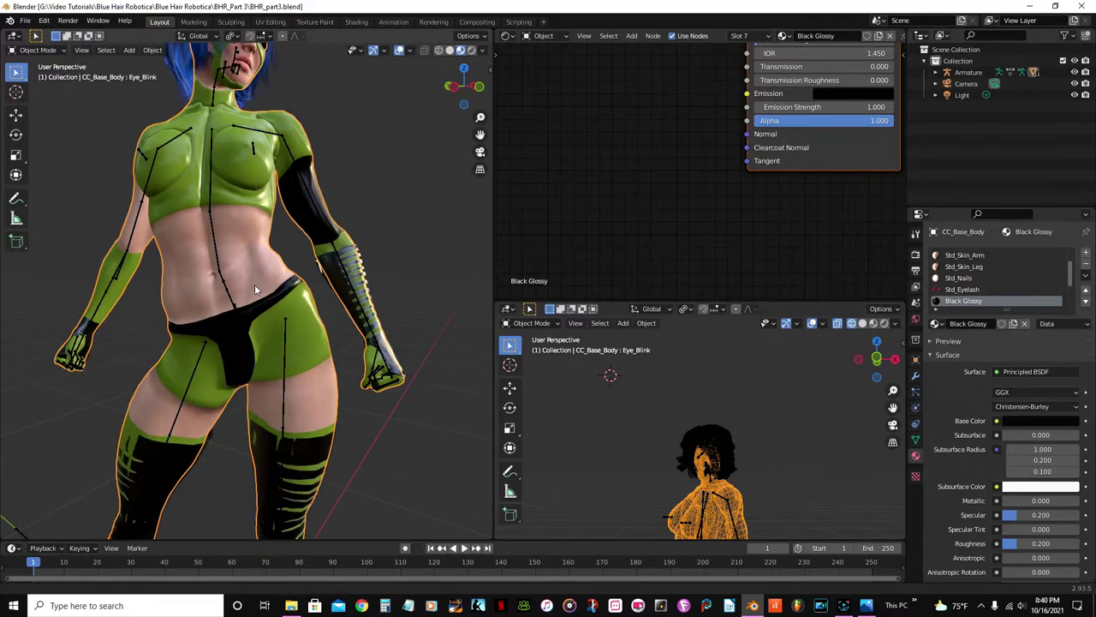
pyautogui.keyDown('shift'); pyautogui.moveTo(254, 285); pyautogui.dragTo(253, 357, button='middle'); pyautogui.keyUp('shift')
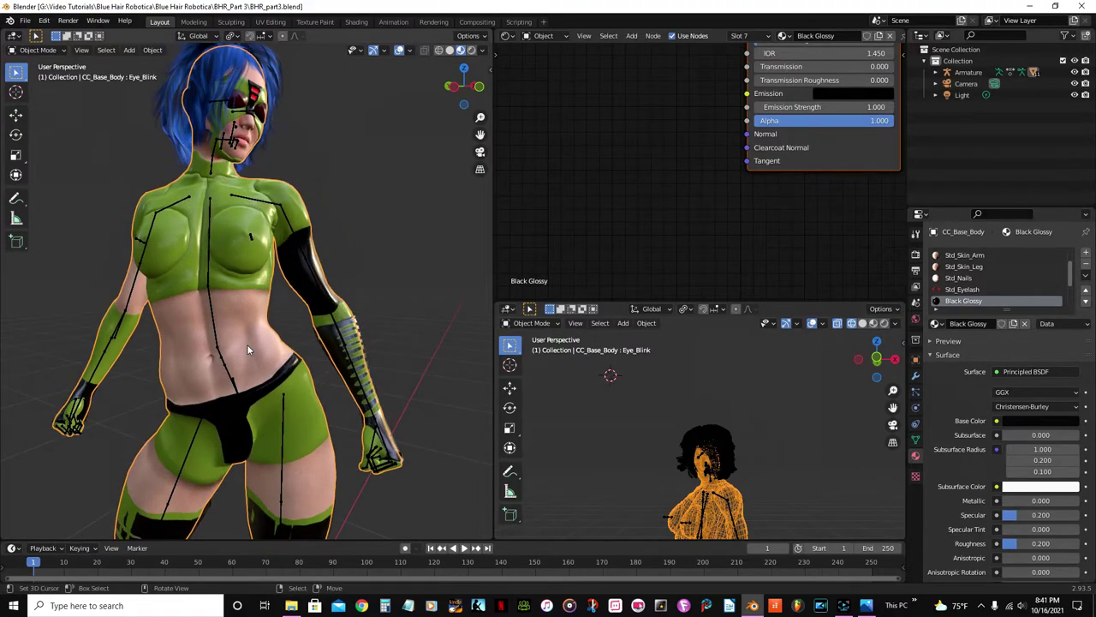
pyautogui.scroll(-5, 233, 325)
pyautogui.moveTo(231, 324); pyautogui.dragTo(210, 299, button='middle')
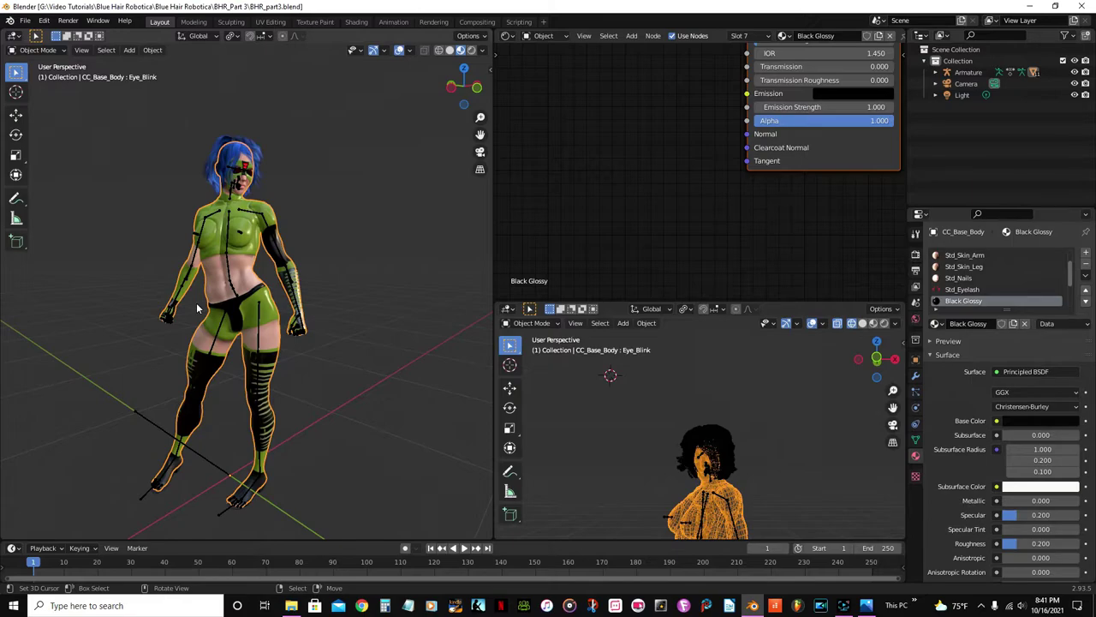
pyautogui.press('ctrl+alt+KP_0')
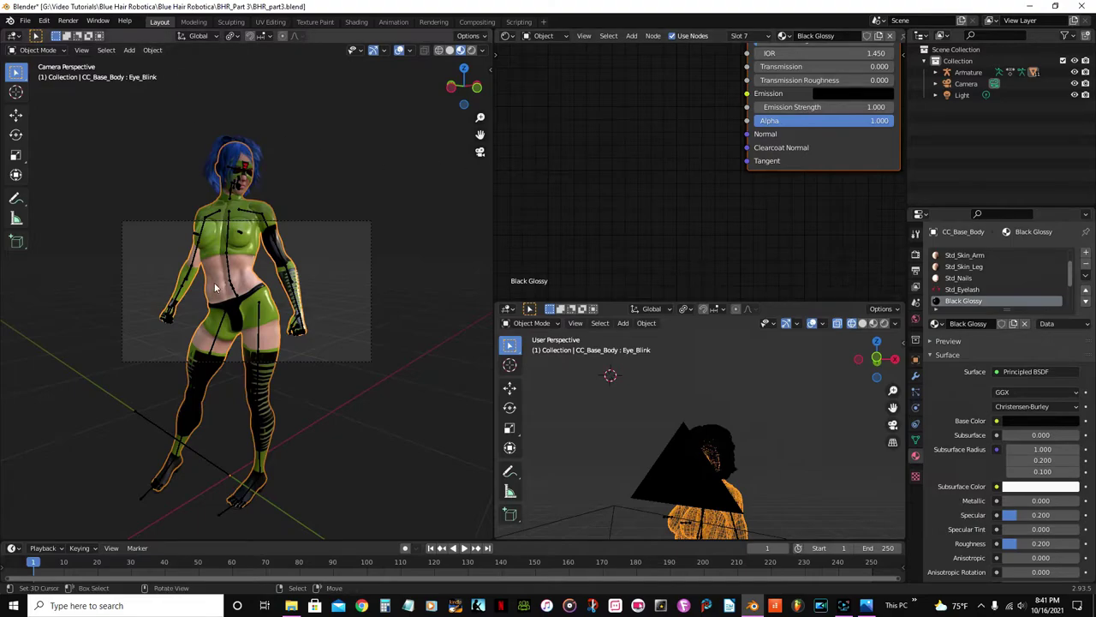
# Set the render output resolution to a square 1280 by 1280 px.
pyautogui.click(915, 270)
pyautogui.click(1039, 265)
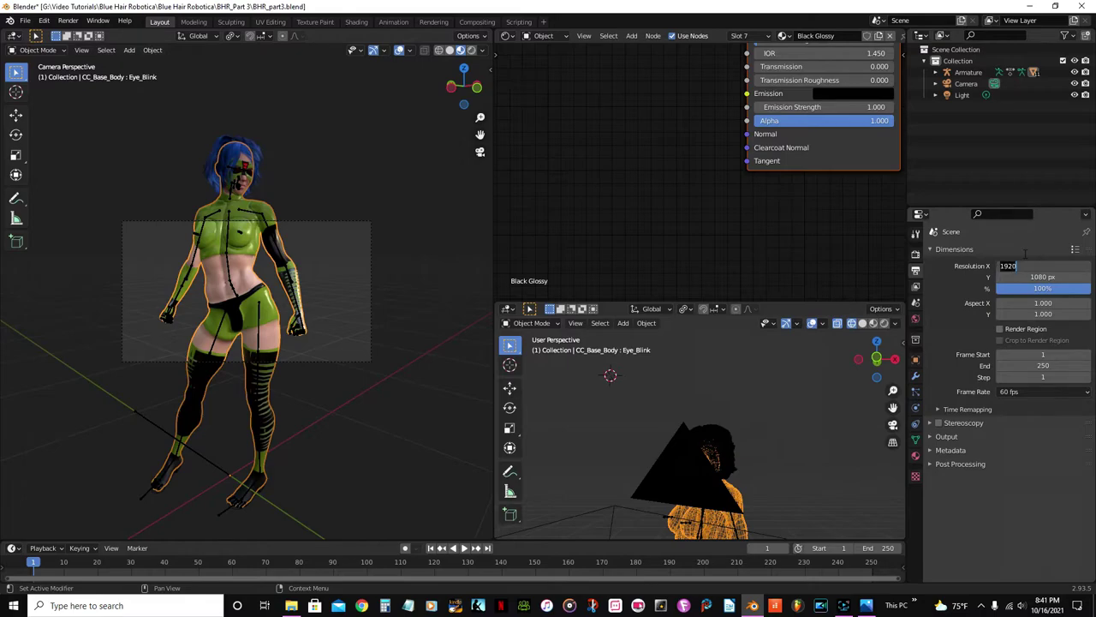
pyautogui.write('1280')
pyautogui.press('Return')
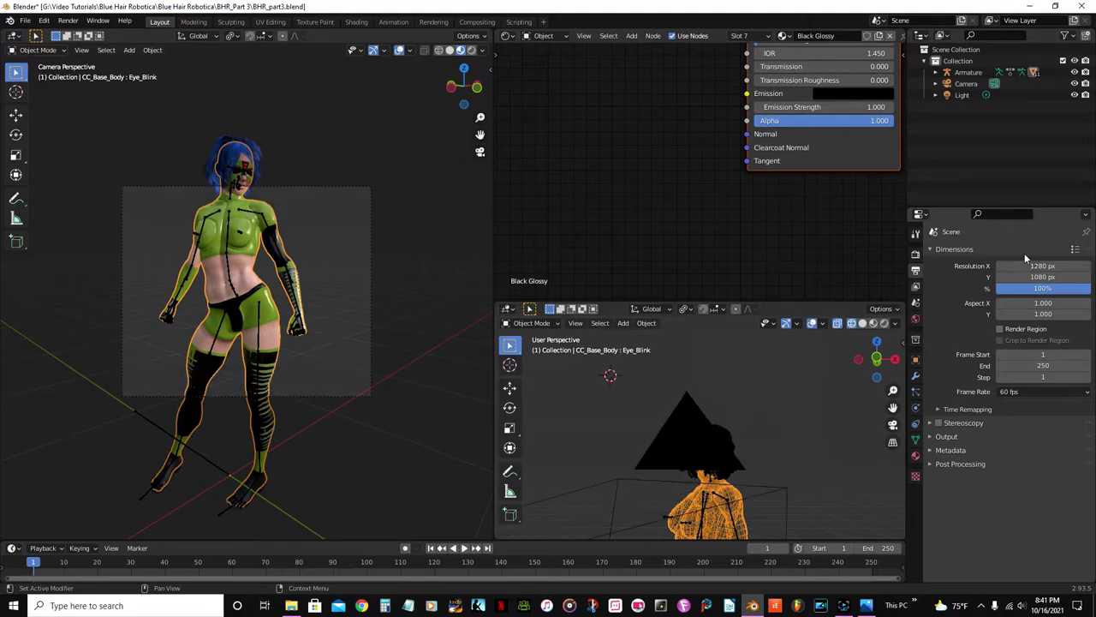
pyautogui.click(1031, 273)
pyautogui.write('1280')
pyautogui.press('Return')
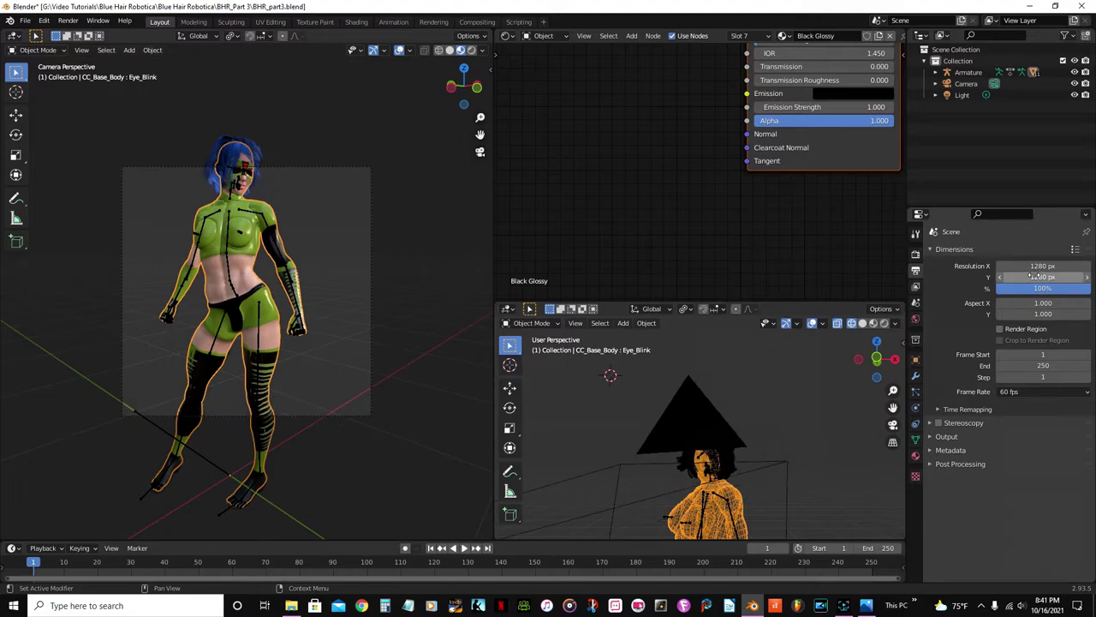
# Select the camera and set the transform pivot to Median Point and the orientation to Normal.
pyautogui.scroll(-7, 778, 396)
pyautogui.moveTo(769, 408); pyautogui.dragTo(765, 463, button='middle')
pyautogui.click(644, 479)
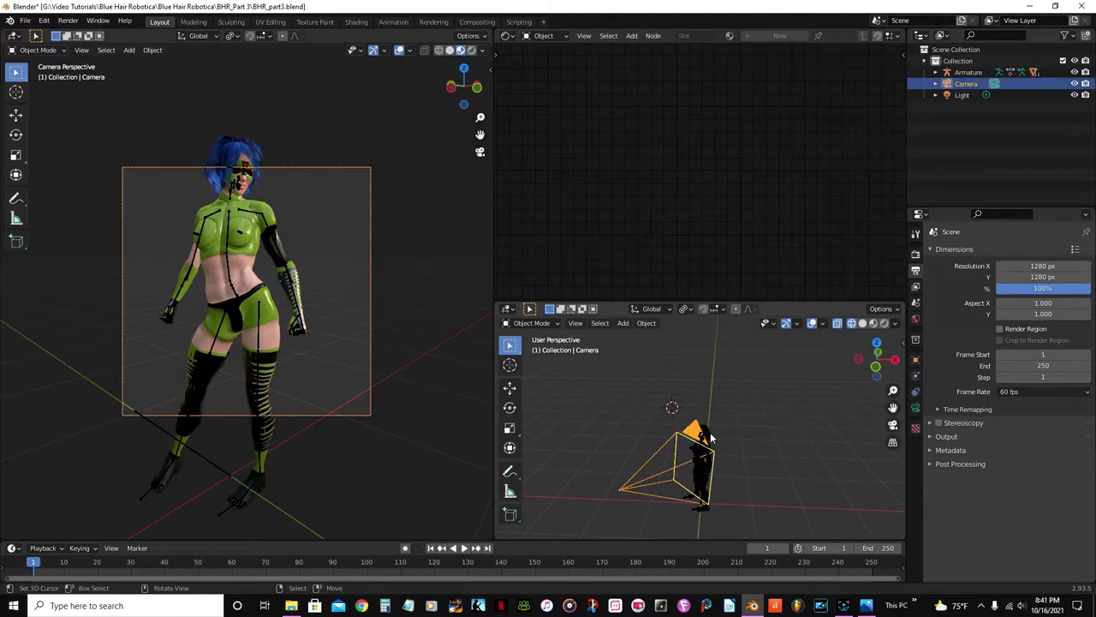
pyautogui.click(690, 308)
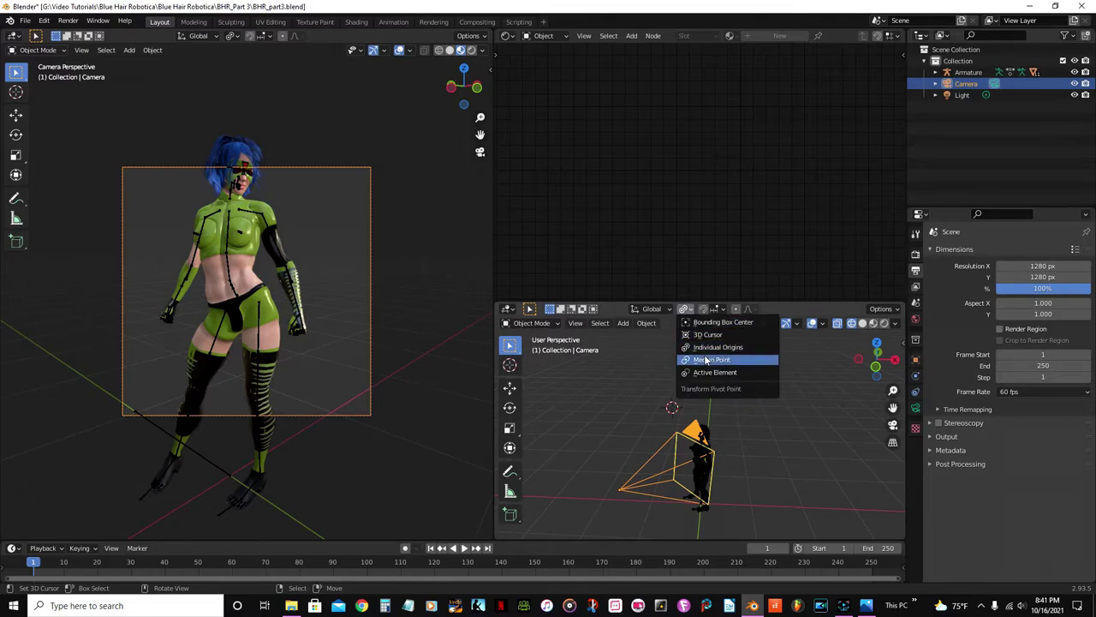
pyautogui.click(706, 361)
pyautogui.click(667, 310)
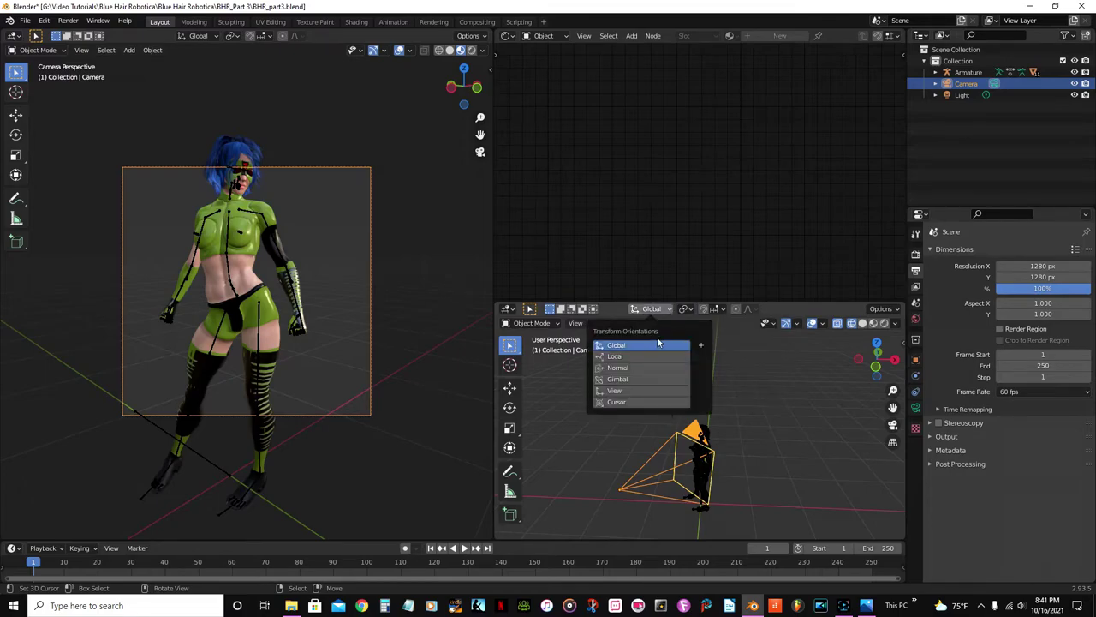
pyautogui.click(644, 367)
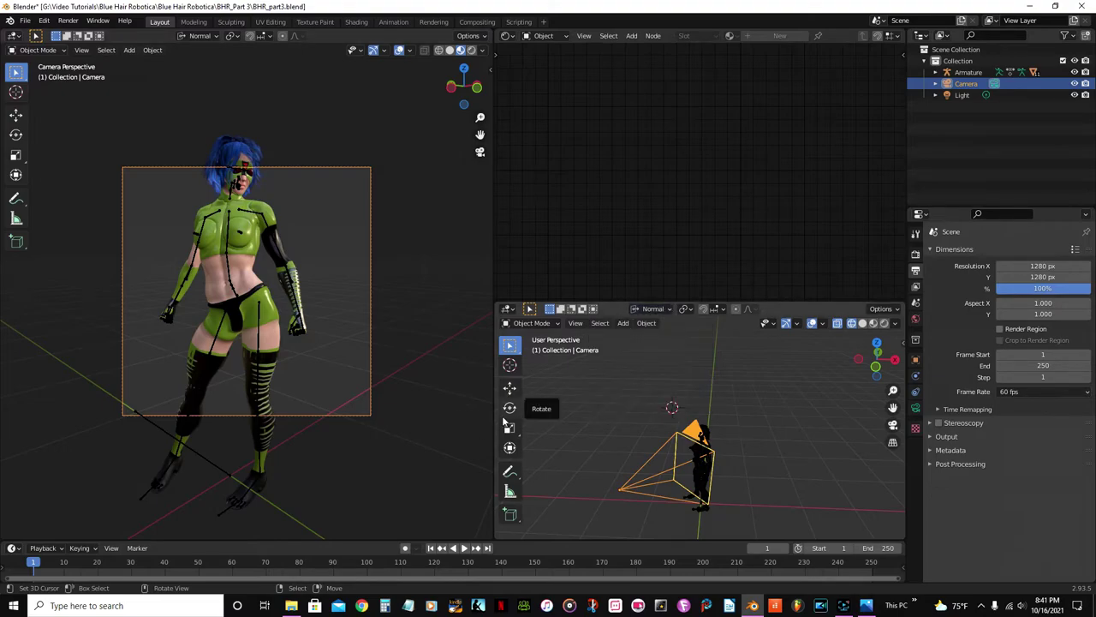
# With the Transform tool, move the camera back and down along its own axes until the full figure fits in frame, and save the file.
pyautogui.click(509, 409)
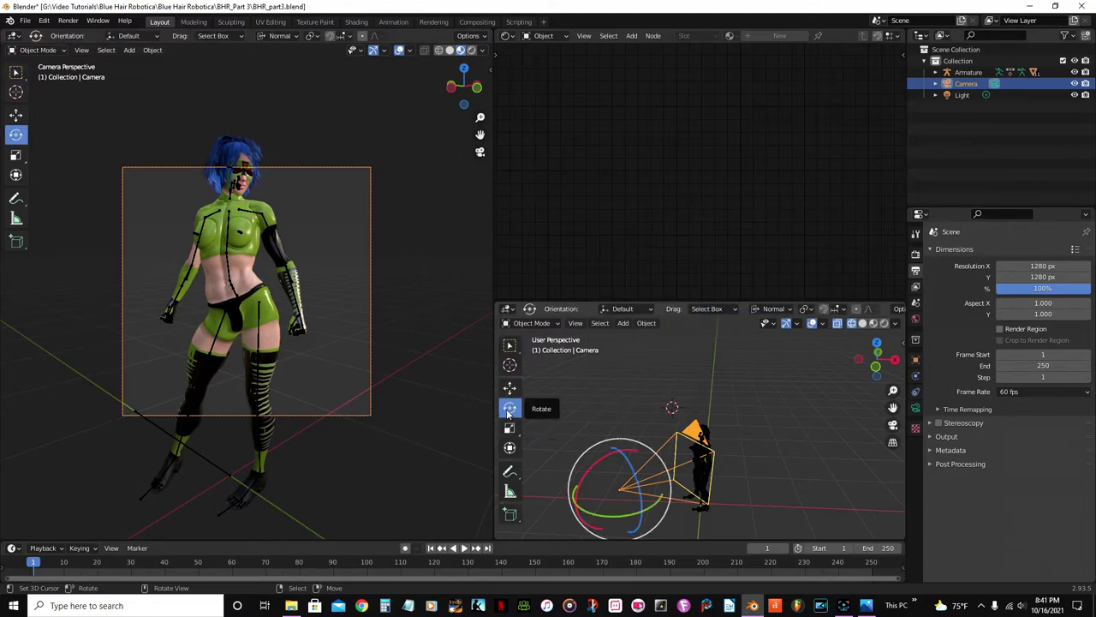
pyautogui.click(509, 447)
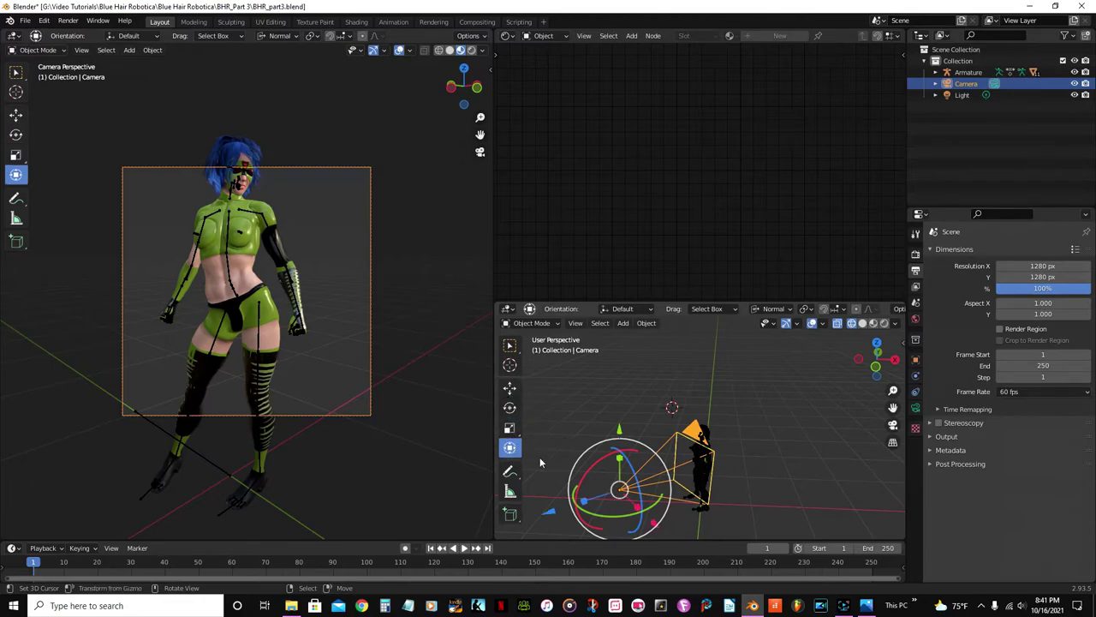
pyautogui.moveTo(581, 489); pyautogui.dragTo(538, 494)
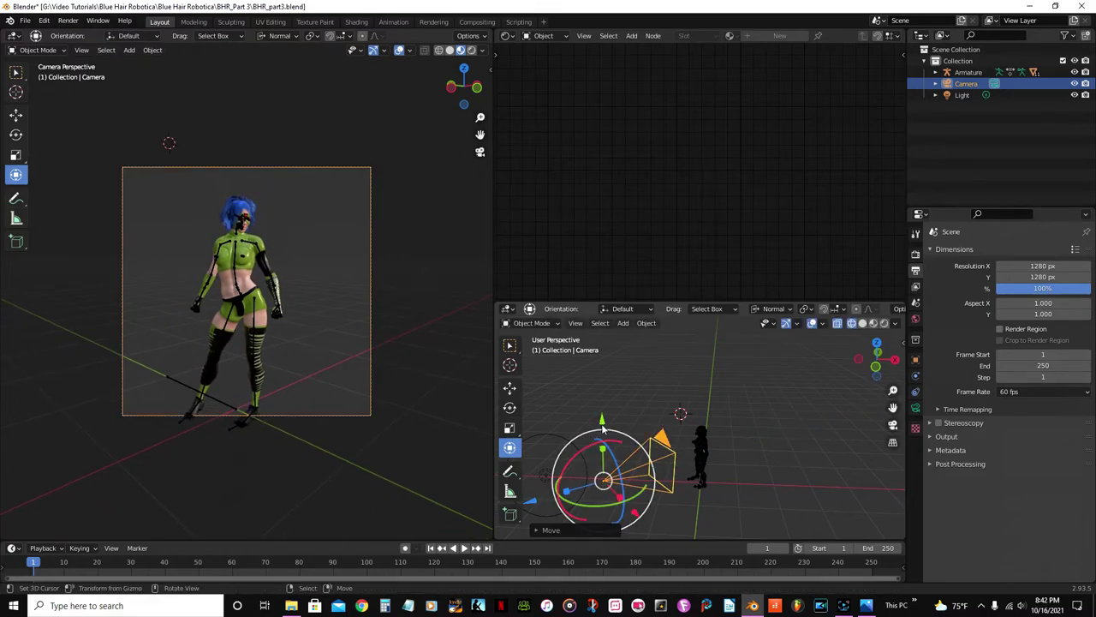
pyautogui.moveTo(602, 422); pyautogui.dragTo(602, 420)
pyautogui.moveTo(602, 427); pyautogui.dragTo(603, 459)
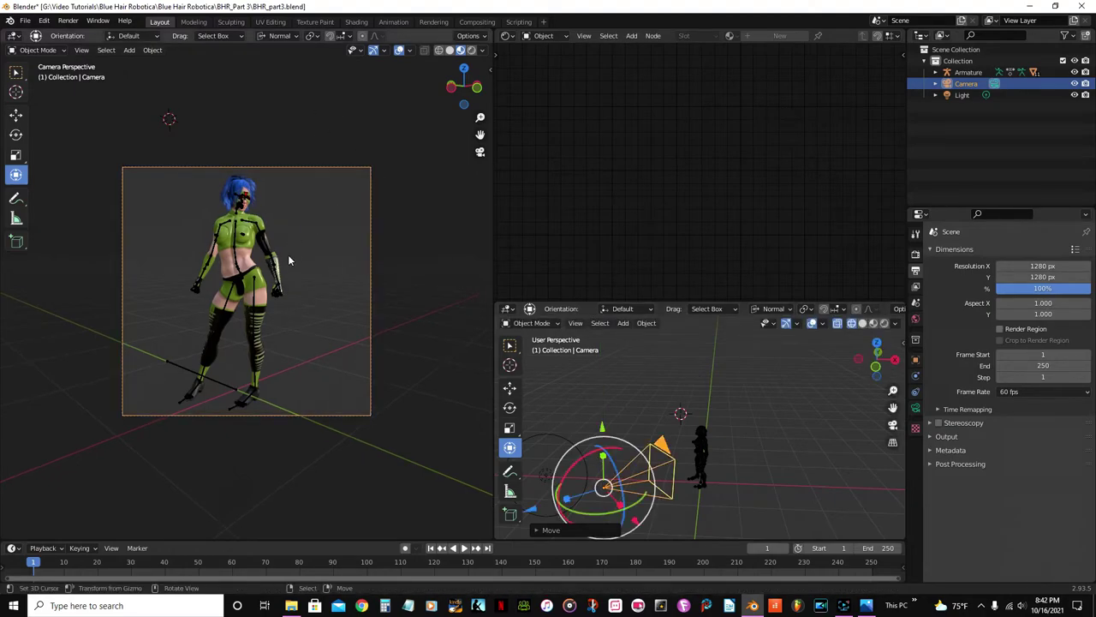
pyautogui.hotkey('ctrl', 's')
# Examine the character's suit, gloves and stockings up close through the camera view and check the full-body framing.
pyautogui.scroll(2, 288, 254)
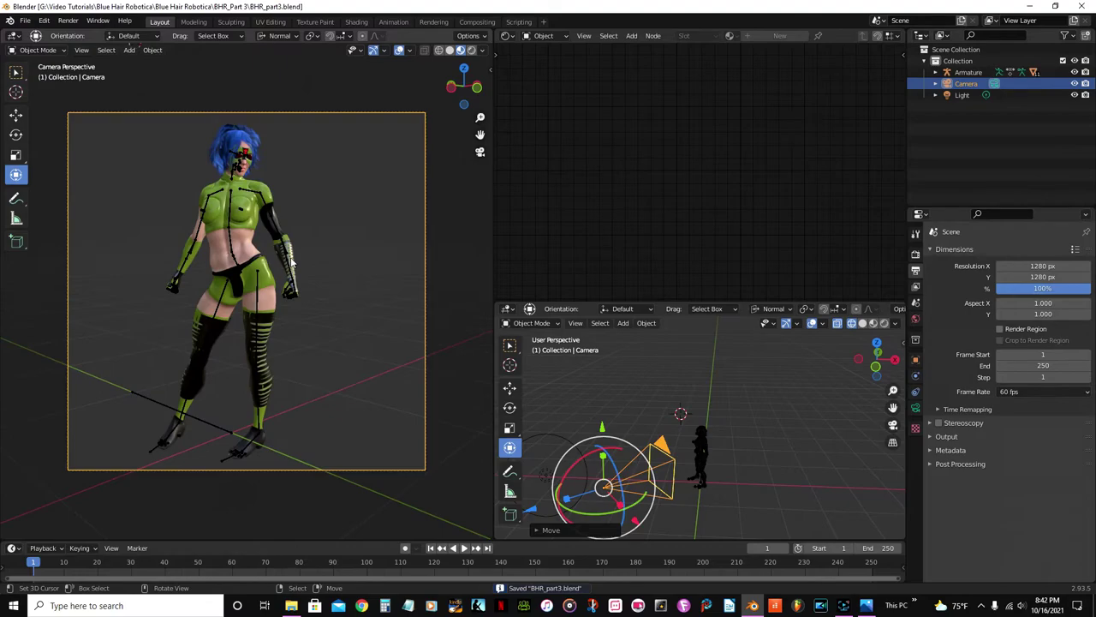
pyautogui.scroll(2, 218, 330)
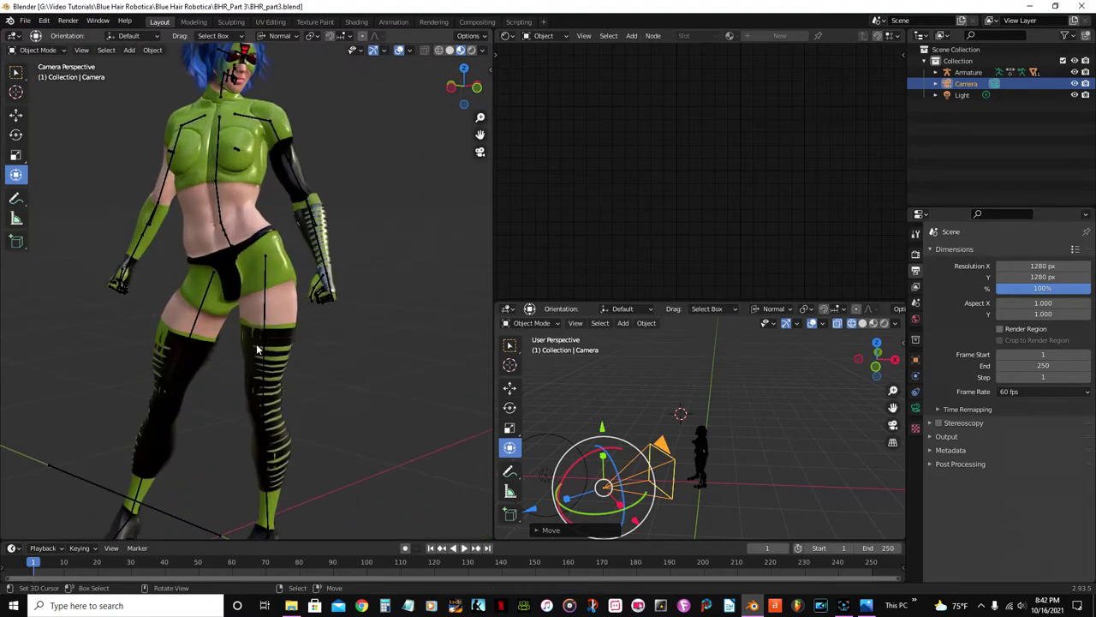
pyautogui.scroll(-1, 267, 368)
pyautogui.scroll(5, 265, 268)
pyautogui.scroll(-1, 274, 245)
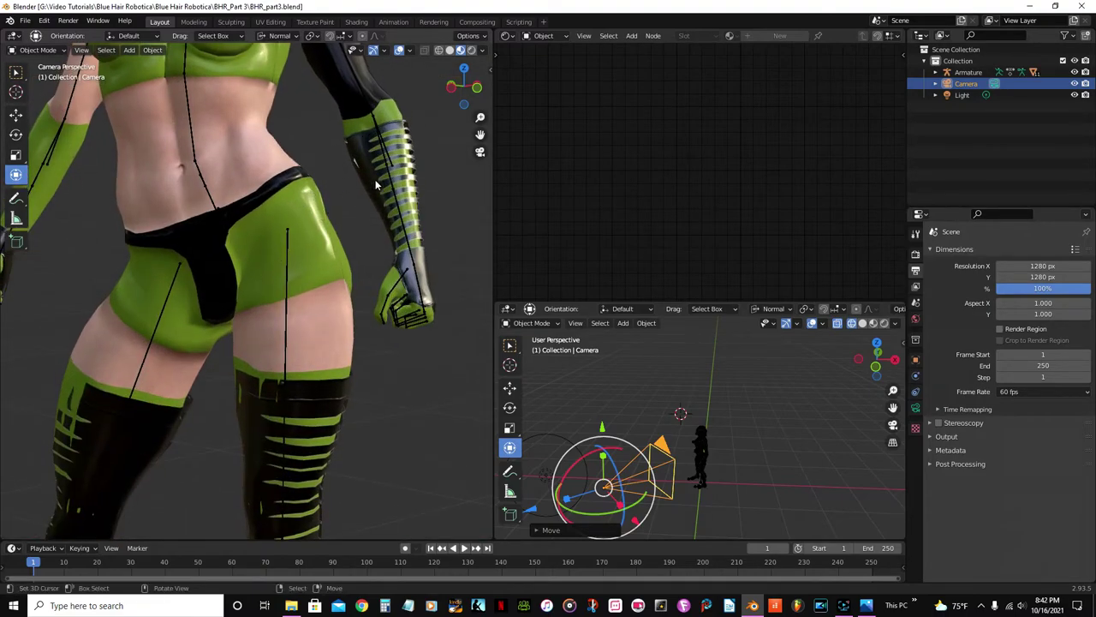
pyautogui.scroll(-4, 248, 430)
pyautogui.scroll(-1, 248, 430)
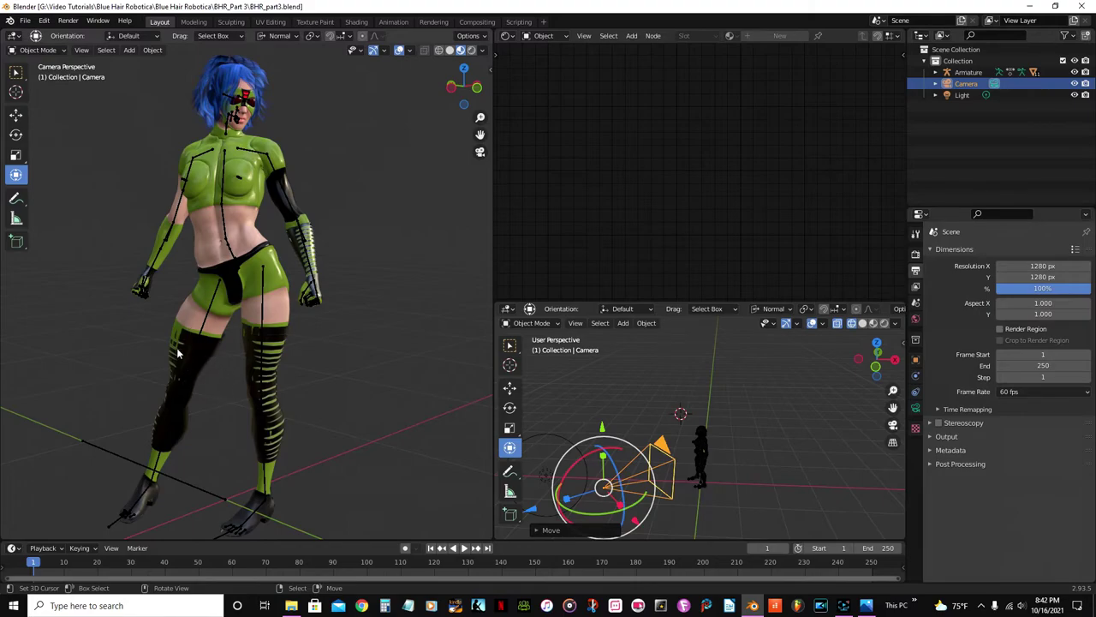
pyautogui.scroll(-1, 270, 355)
pyautogui.keyDown('shift'); pyautogui.moveTo(237, 277); pyautogui.dragTo(269, 281, button='middle'); pyautogui.keyUp('shift')
pyautogui.scroll(-2, 673, 461)
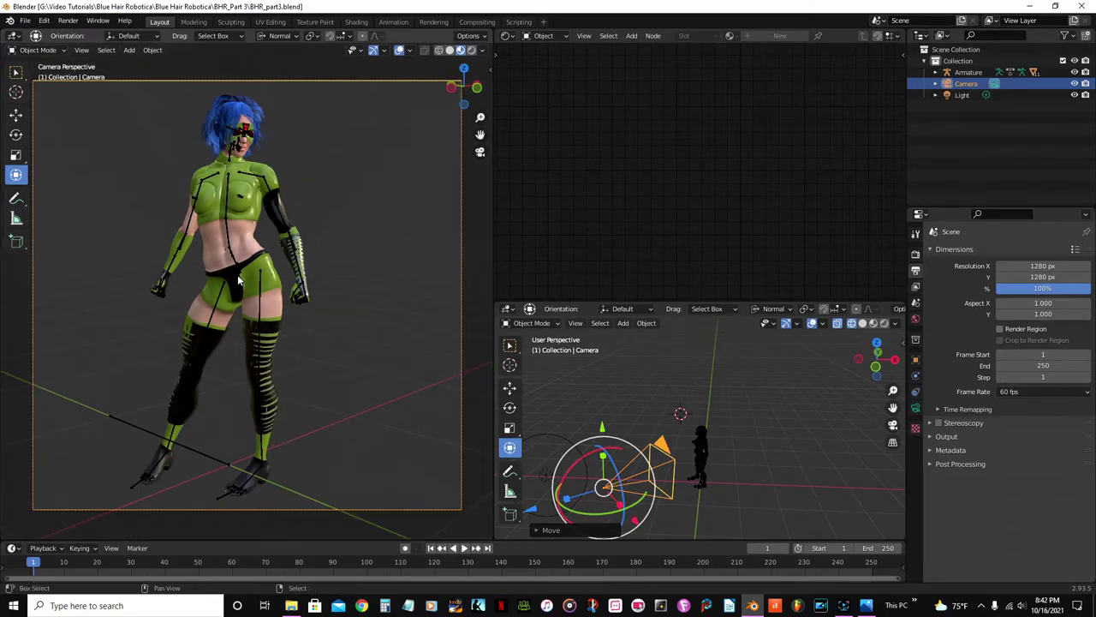
# Nudge the camera slightly sideways to center the figure better in the frame, and save the file.
pyautogui.moveTo(671, 461); pyautogui.dragTo(708, 501, button='middle')
pyautogui.moveTo(719, 521); pyautogui.dragTo(716, 520)
pyautogui.scroll(1, 341, 258)
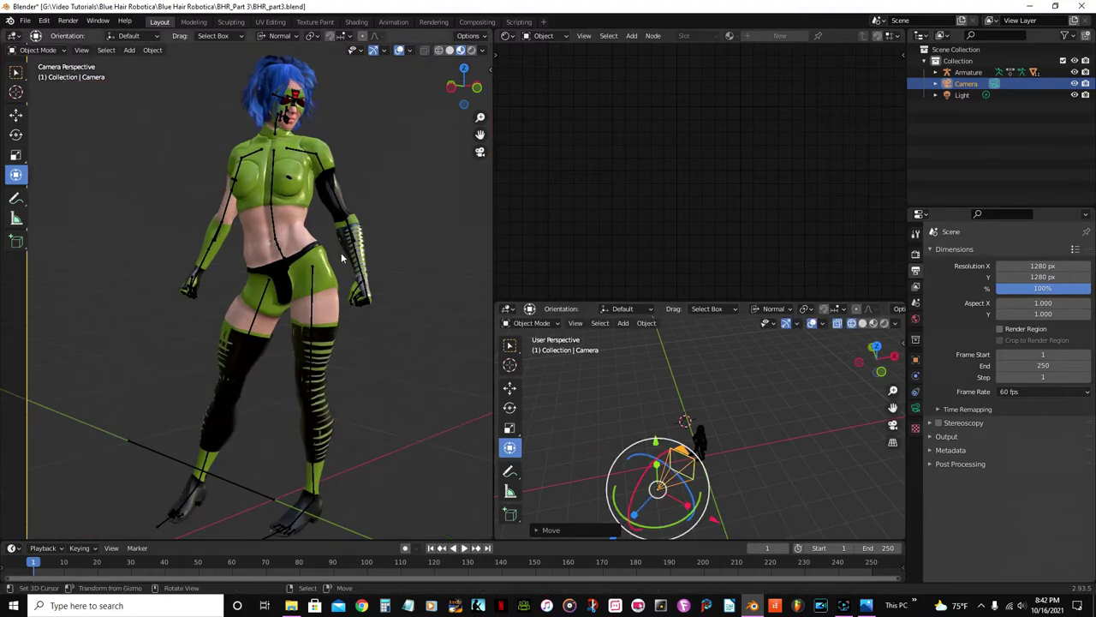
pyautogui.scroll(-2, 341, 252)
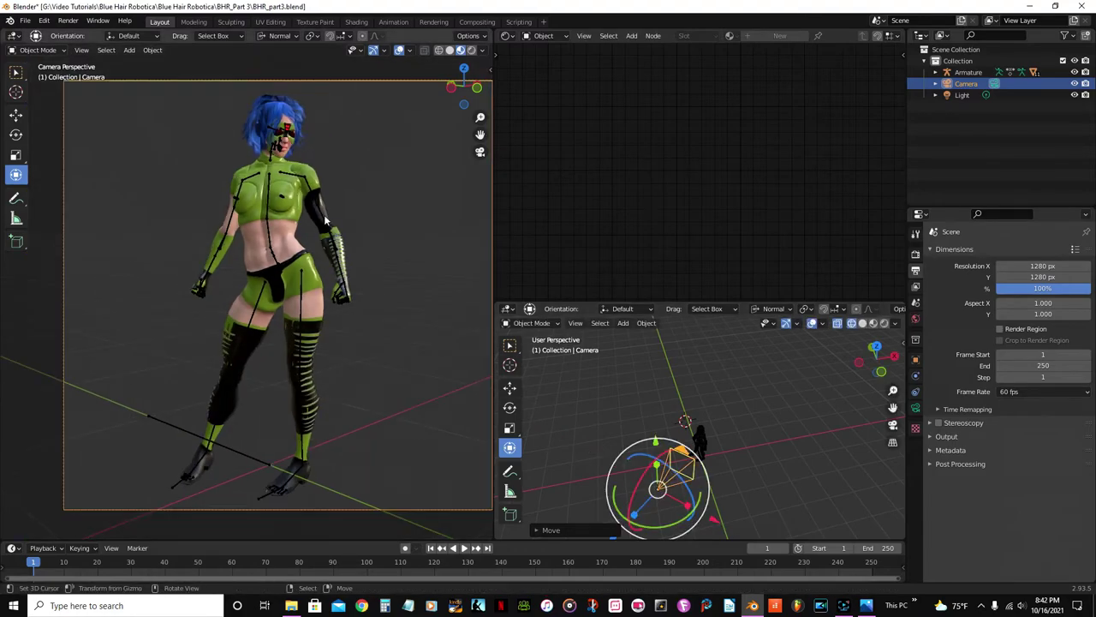
# Hide the overlays in the camera view and display it with rendered shading.
pyautogui.click(399, 51)
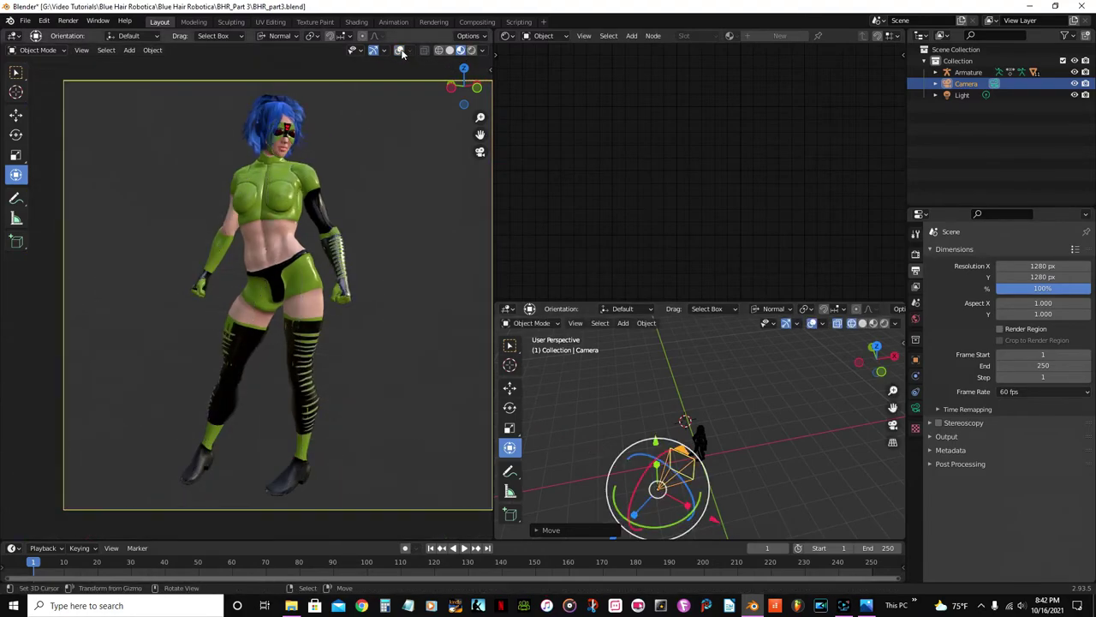
pyautogui.click(472, 51)
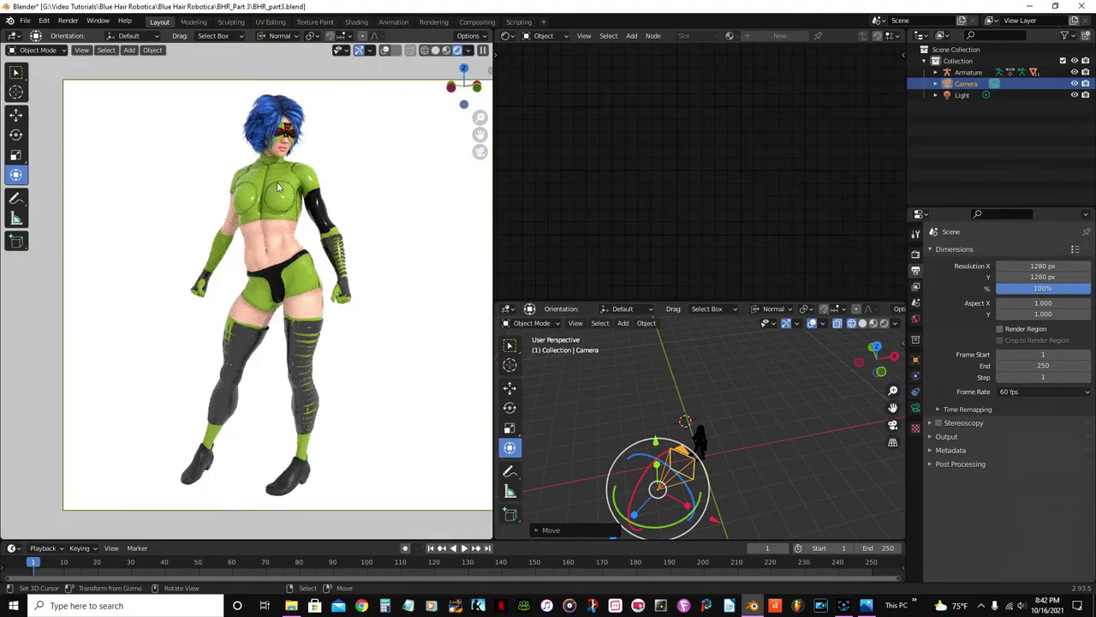
# Select the character's body mesh and set its Subdivision modifier's viewport level to 3.
pyautogui.click(291, 242)
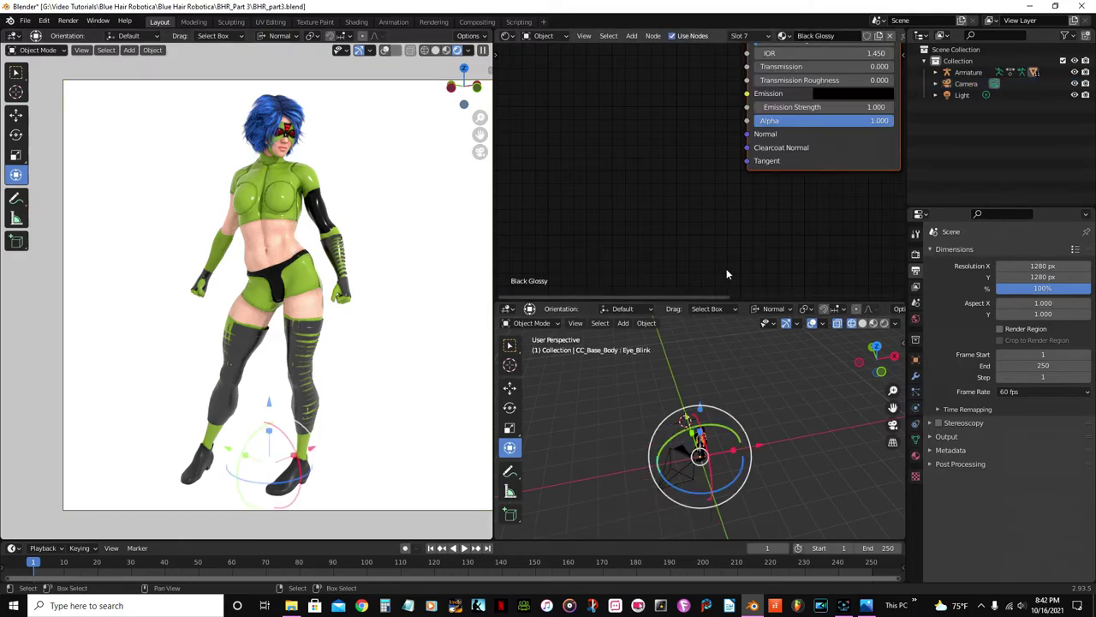
pyautogui.click(917, 377)
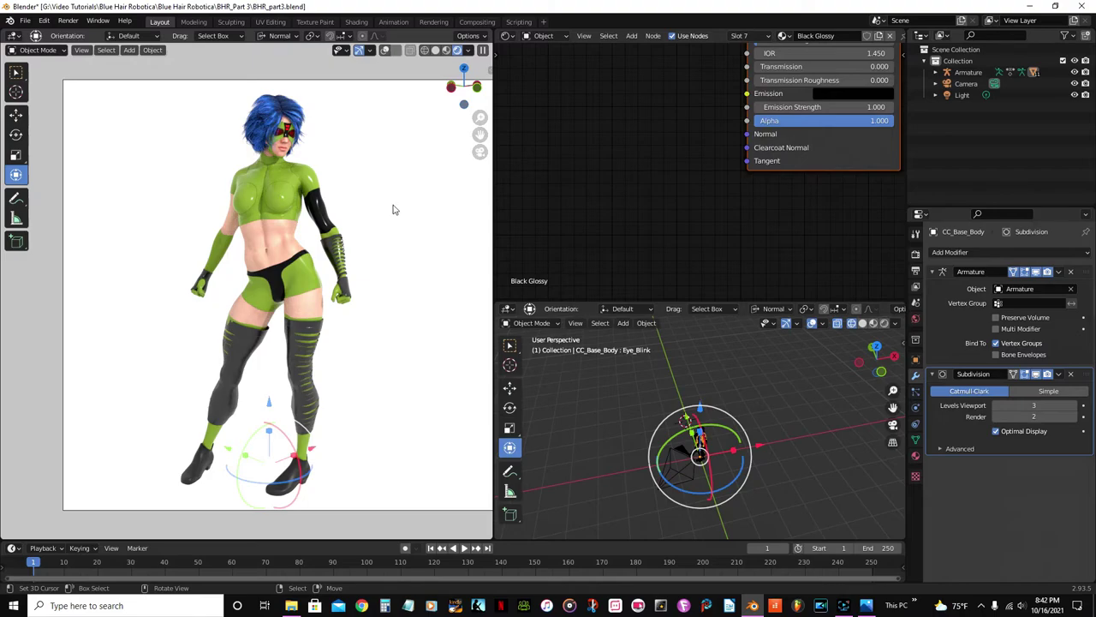
# Select the scene light in a right orthographic view, change it to a Sun light and set its strength to 5.
pyautogui.scroll(-3, 784, 432)
pyautogui.moveTo(785, 430); pyautogui.dragTo(512, 451, button='middle')
pyautogui.press('KP_3')
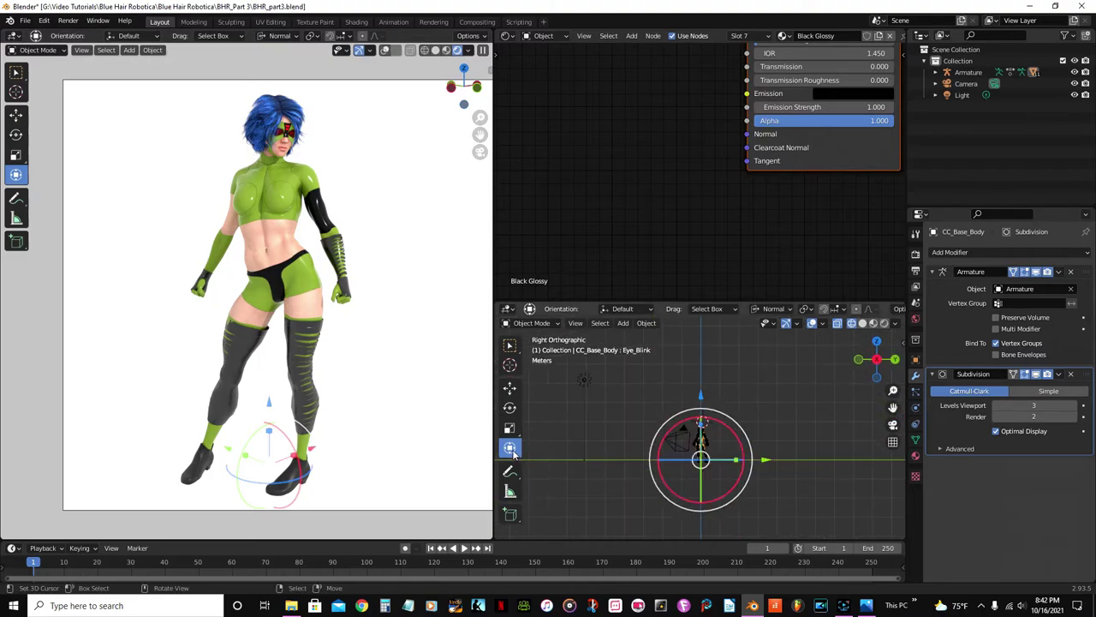
pyautogui.click(582, 381)
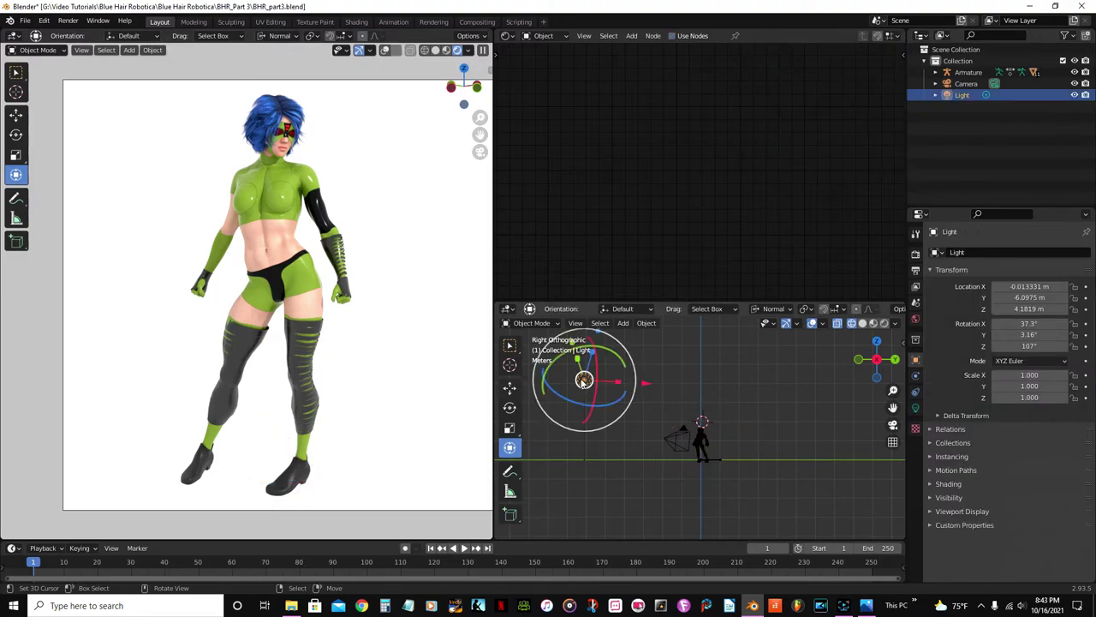
pyautogui.click(916, 409)
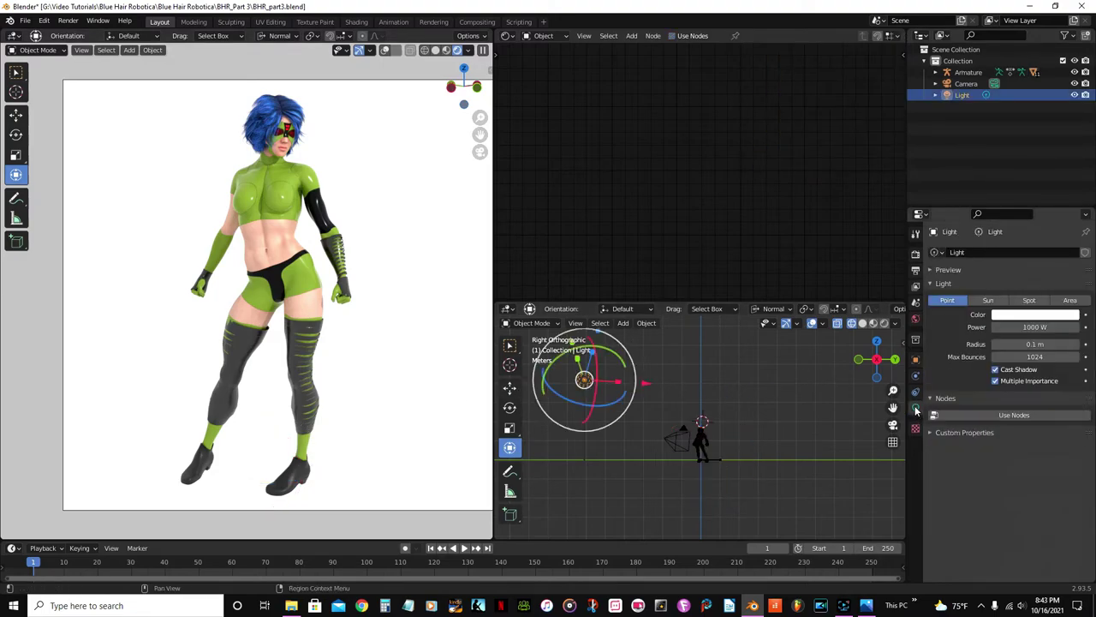
pyautogui.click(990, 300)
pyautogui.click(1015, 328)
pyautogui.press('BackSpace')
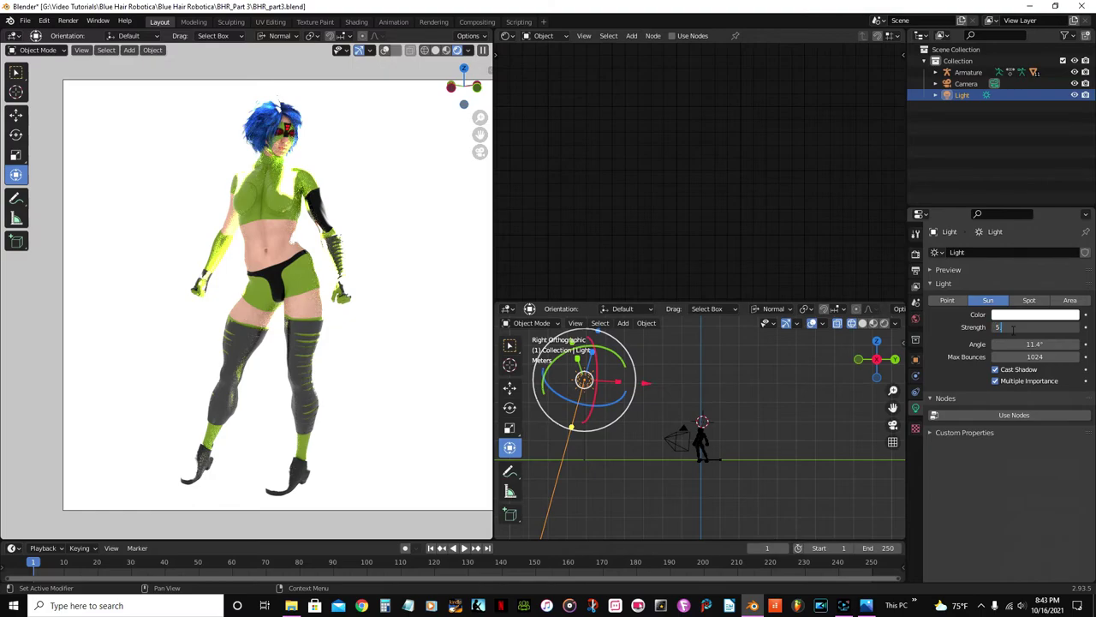
pyautogui.press('Return')
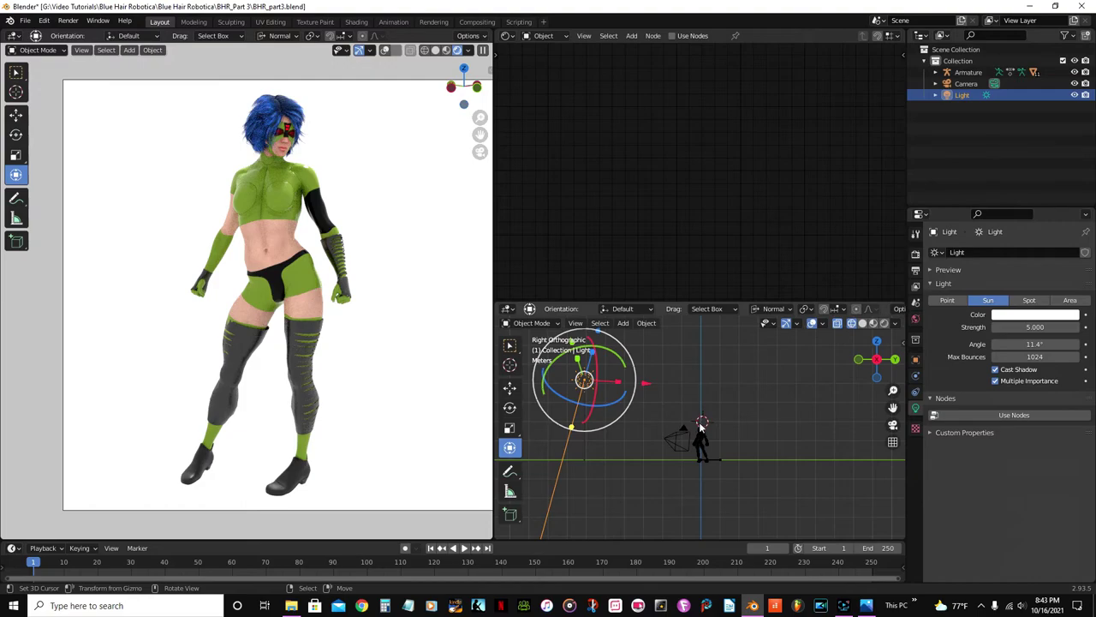
# Clear the Sun light's rotation and tilt it about 58 degrees in the right side view so it aims at the character.
pyautogui.hotkey('alt', 'r')
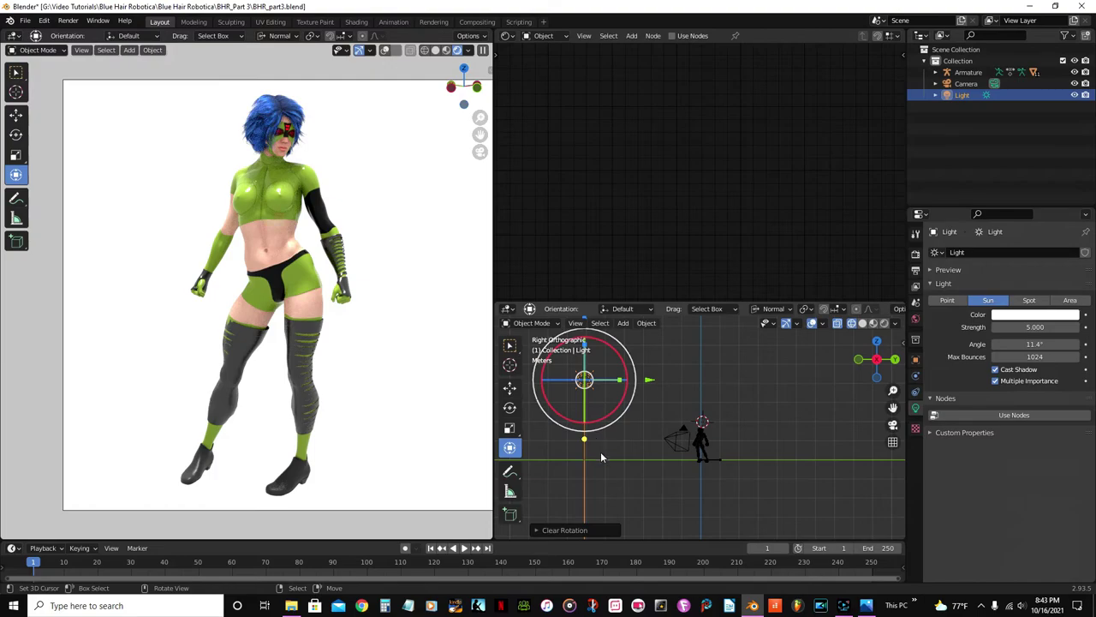
pyautogui.press('r')
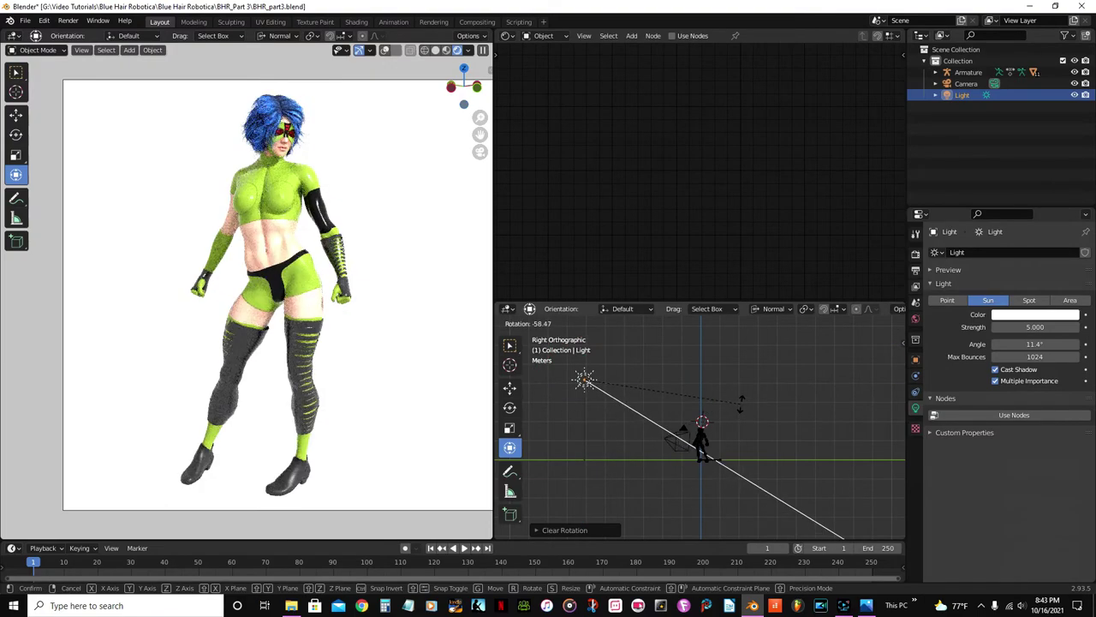
pyautogui.click(742, 408)
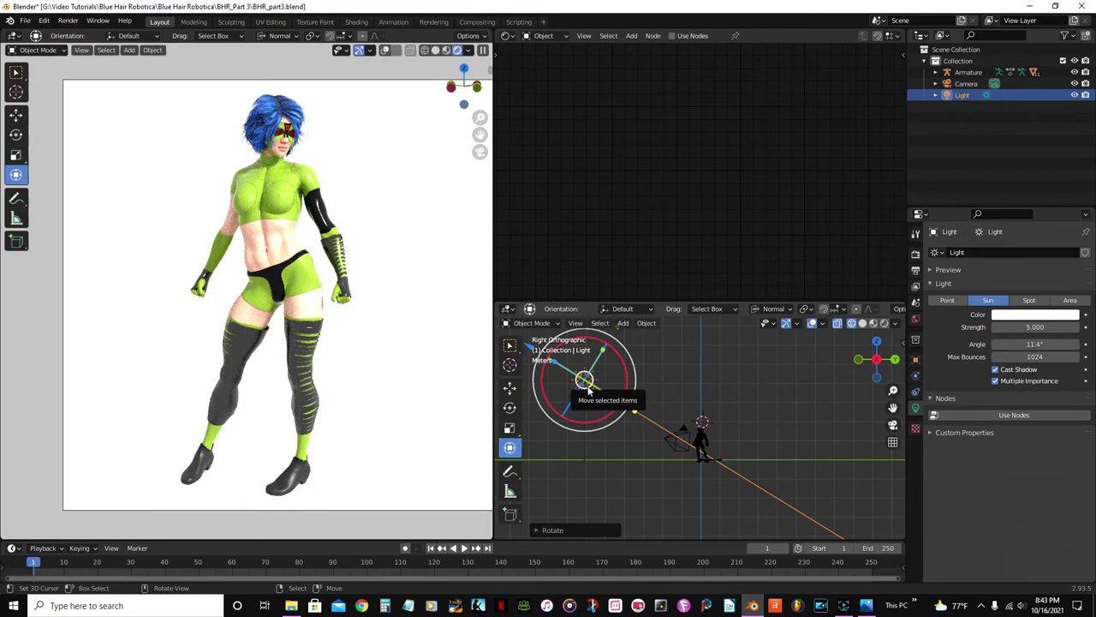
# Rotate the Sun light clockwise in the top orthographic view so it shines diagonally across the scene.
pyautogui.moveTo(599, 396); pyautogui.dragTo(587, 391, button='middle')
pyautogui.press('KP_7')
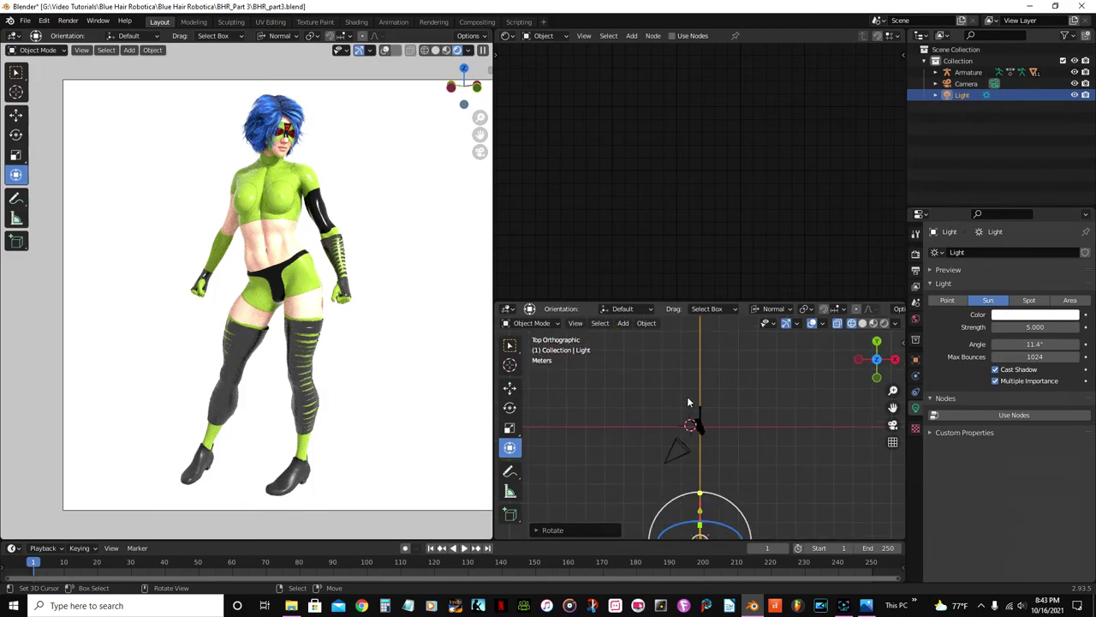
pyautogui.press('r')
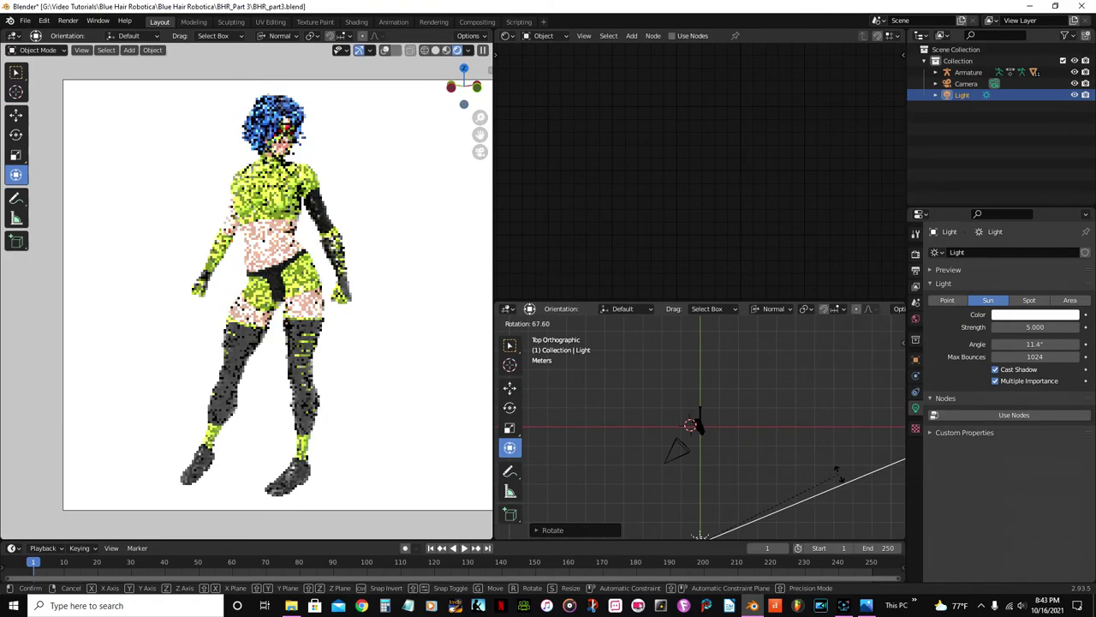
pyautogui.click(839, 441)
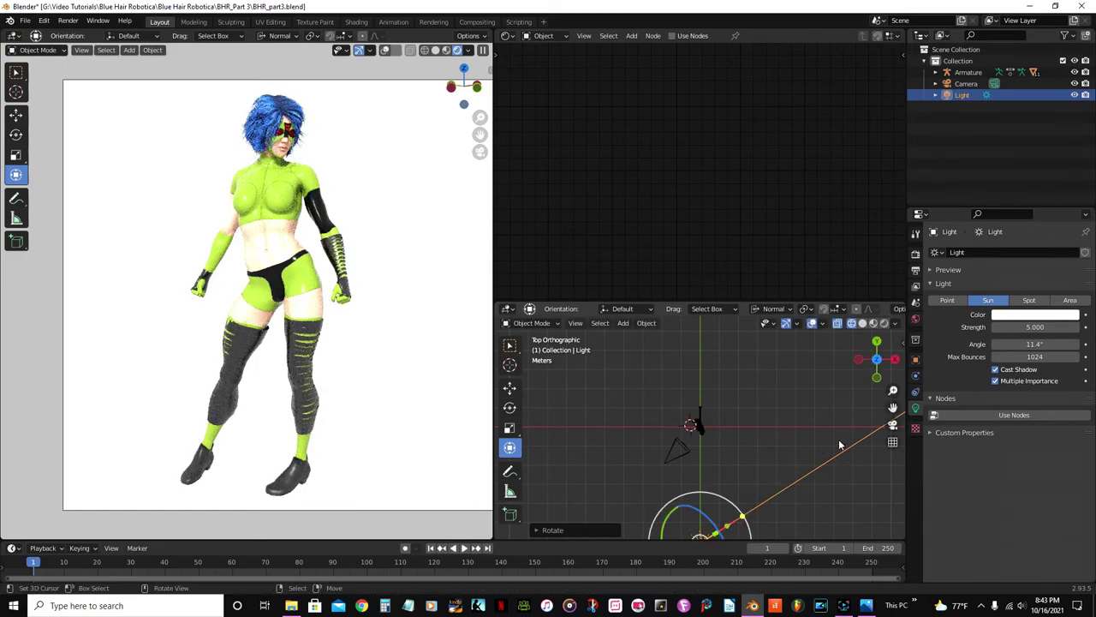
# Set the Sun light's strength to 3 and save the file.
pyautogui.click(1032, 327)
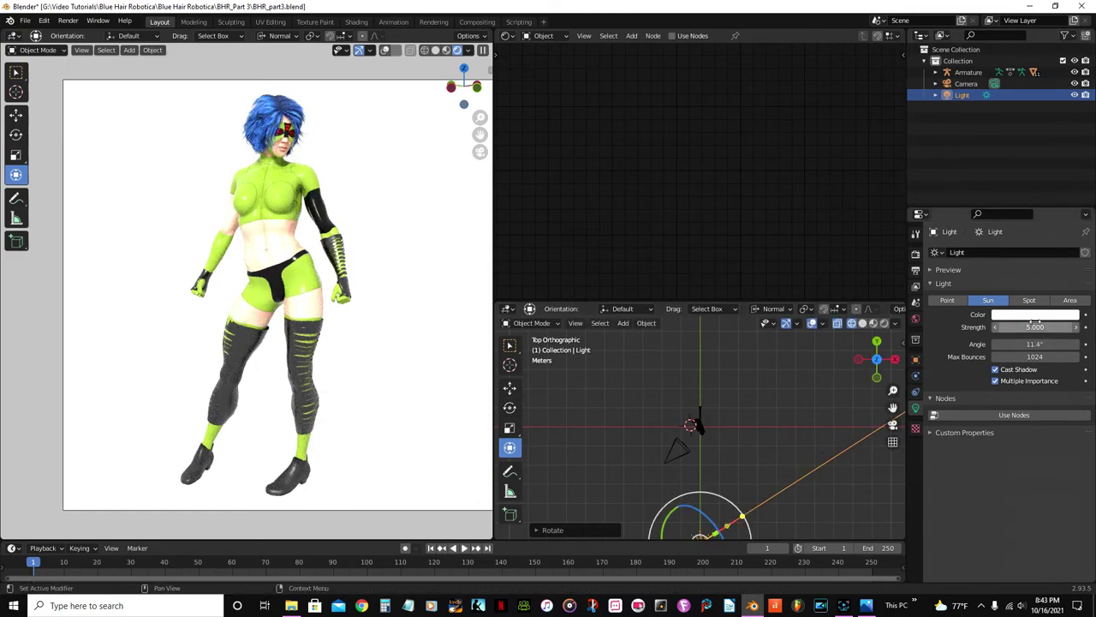
pyautogui.press('End')
pyautogui.press('BackSpace')
pyautogui.press('BackSpace')
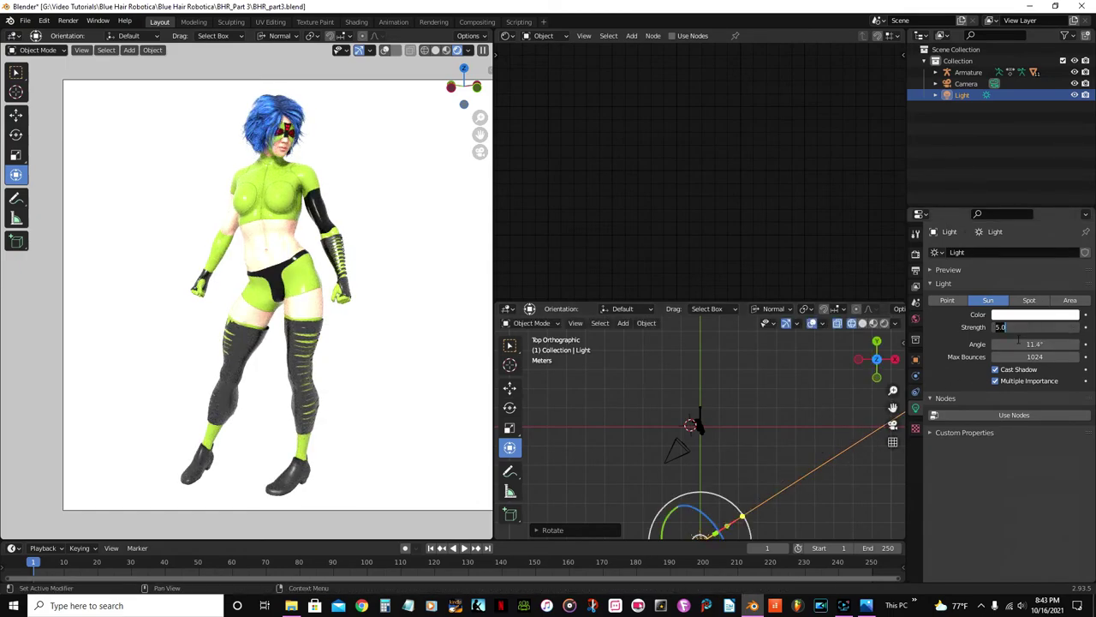
pyautogui.press('BackSpace')
pyautogui.press('BackSpace')
pyautogui.press('BackSpace')
pyautogui.write('3')
pyautogui.press('Return')
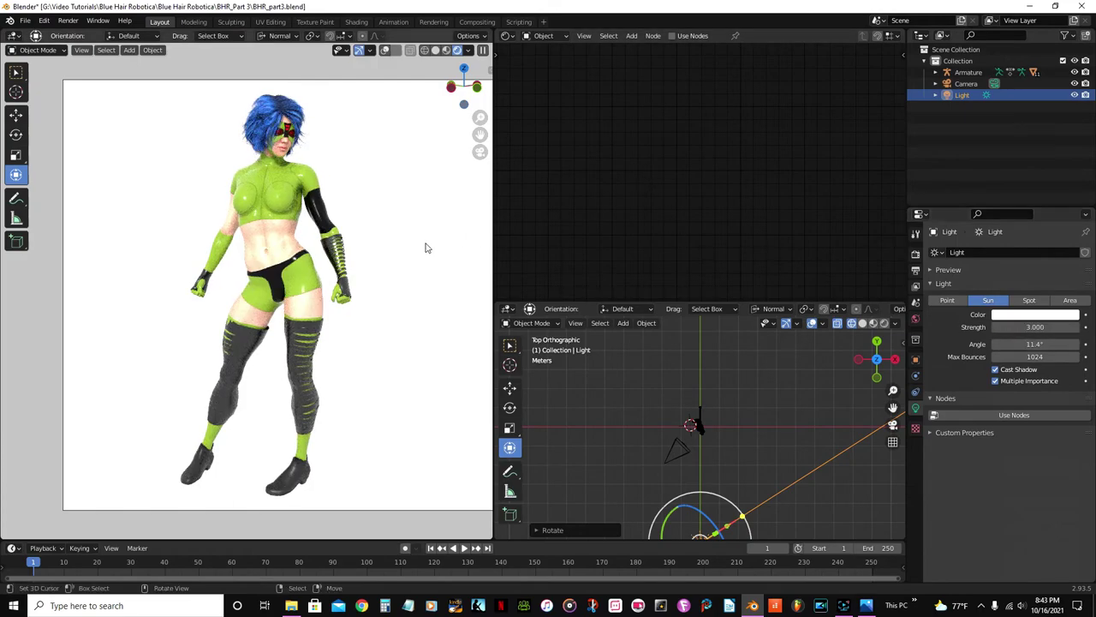
pyautogui.hotkey('ctrl', 's')
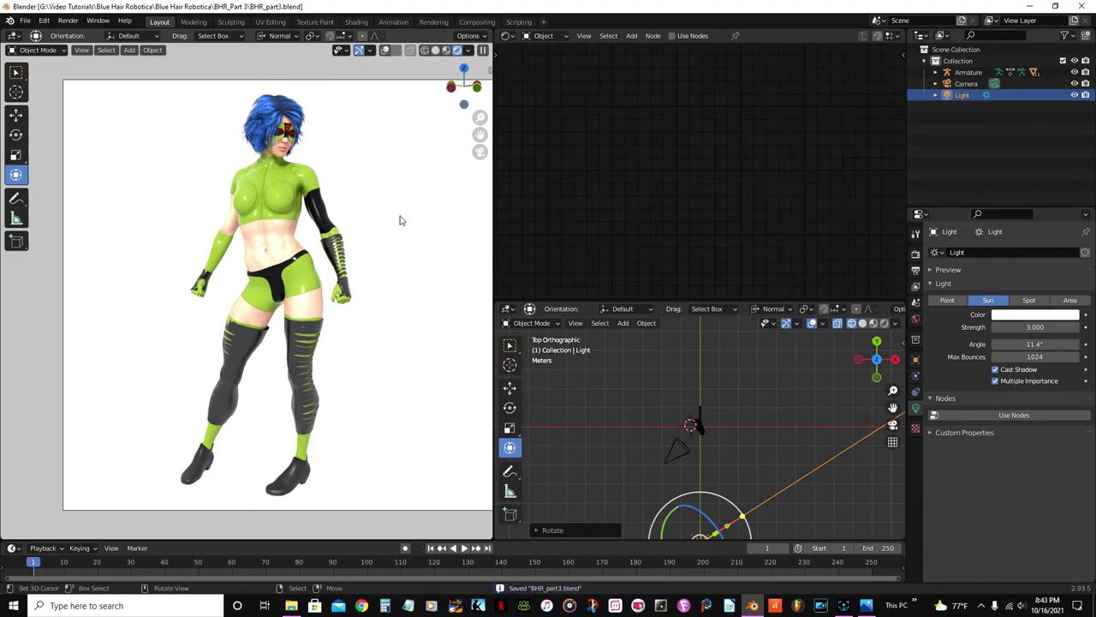
# Examine the rendered lighting on the character from another angle and return to the camera view with the whole frame visible.
pyautogui.scroll(1, 382, 209)
pyautogui.moveTo(352, 205); pyautogui.dragTo(142, 274, button='middle')
pyautogui.scroll(3, 382, 237)
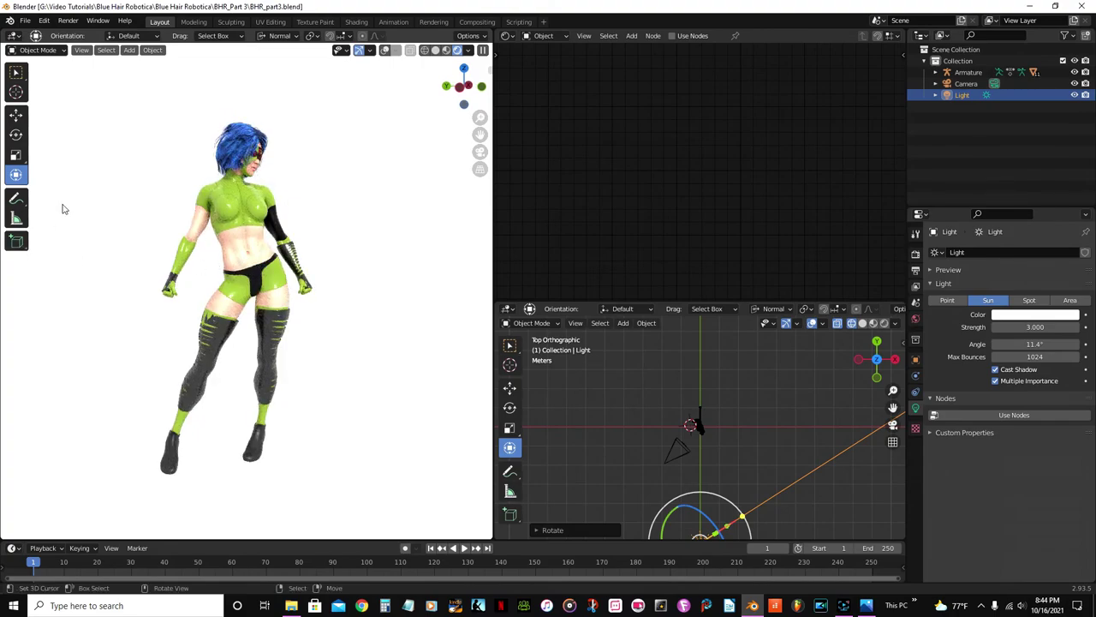
pyautogui.press('KP_0')
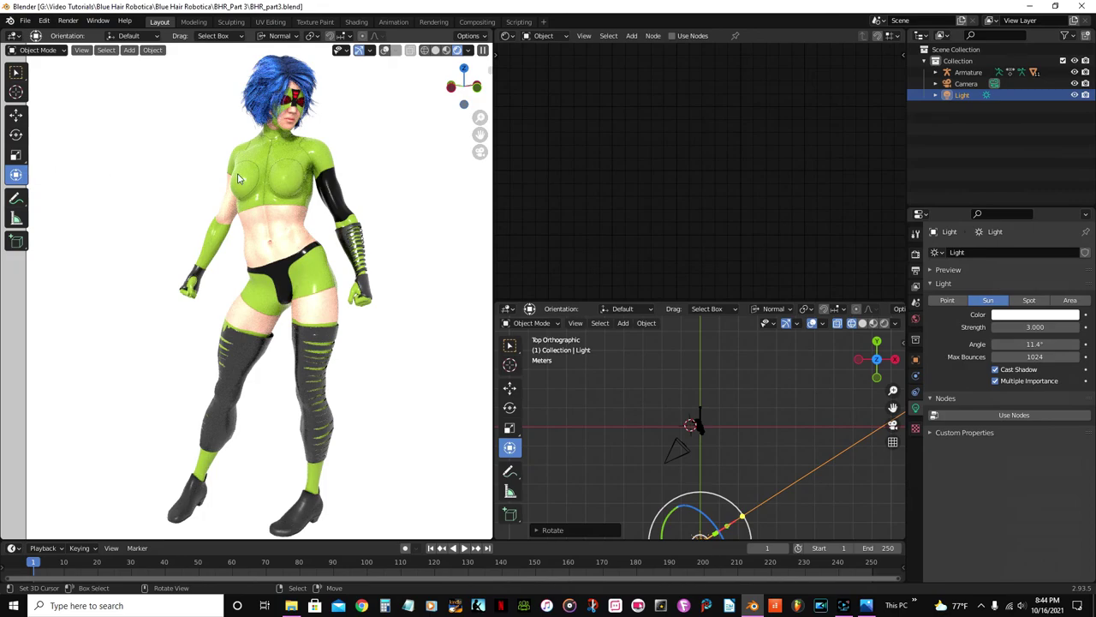
pyautogui.scroll(-1, 247, 187)
pyautogui.scroll(-2, 248, 188)
pyautogui.moveTo(247, 187)
pyautogui.keyDown('shift'); pyautogui.mouseDown(button='middle')
pyautogui.moveTo(199, 179)
pyautogui.moveTo(234, 201)
pyautogui.mouseUp(button='middle'); pyautogui.keyUp('shift')
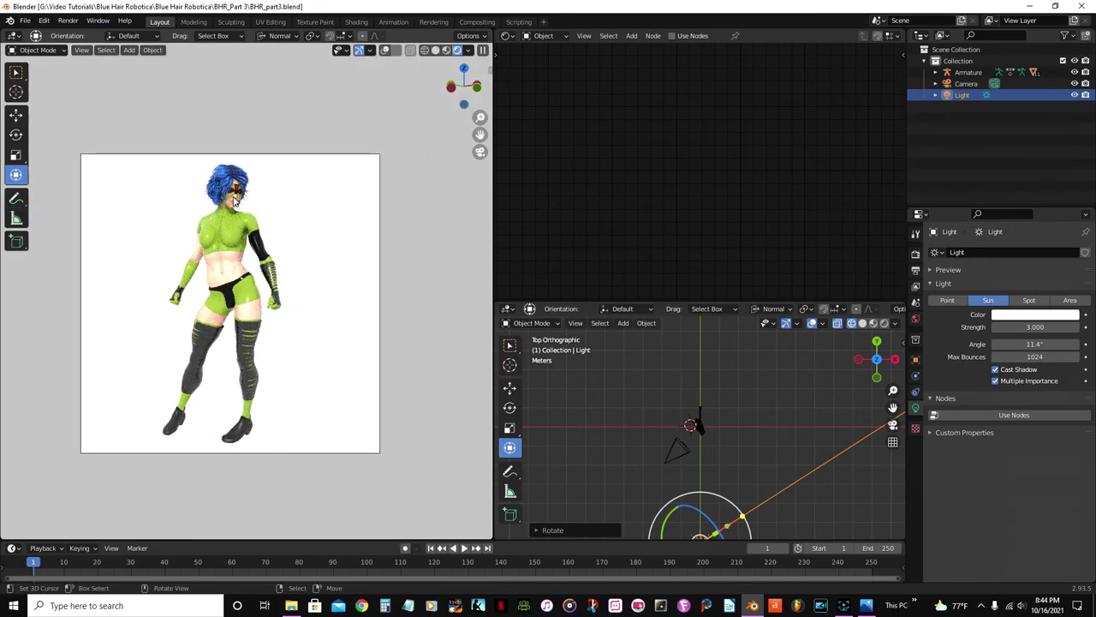